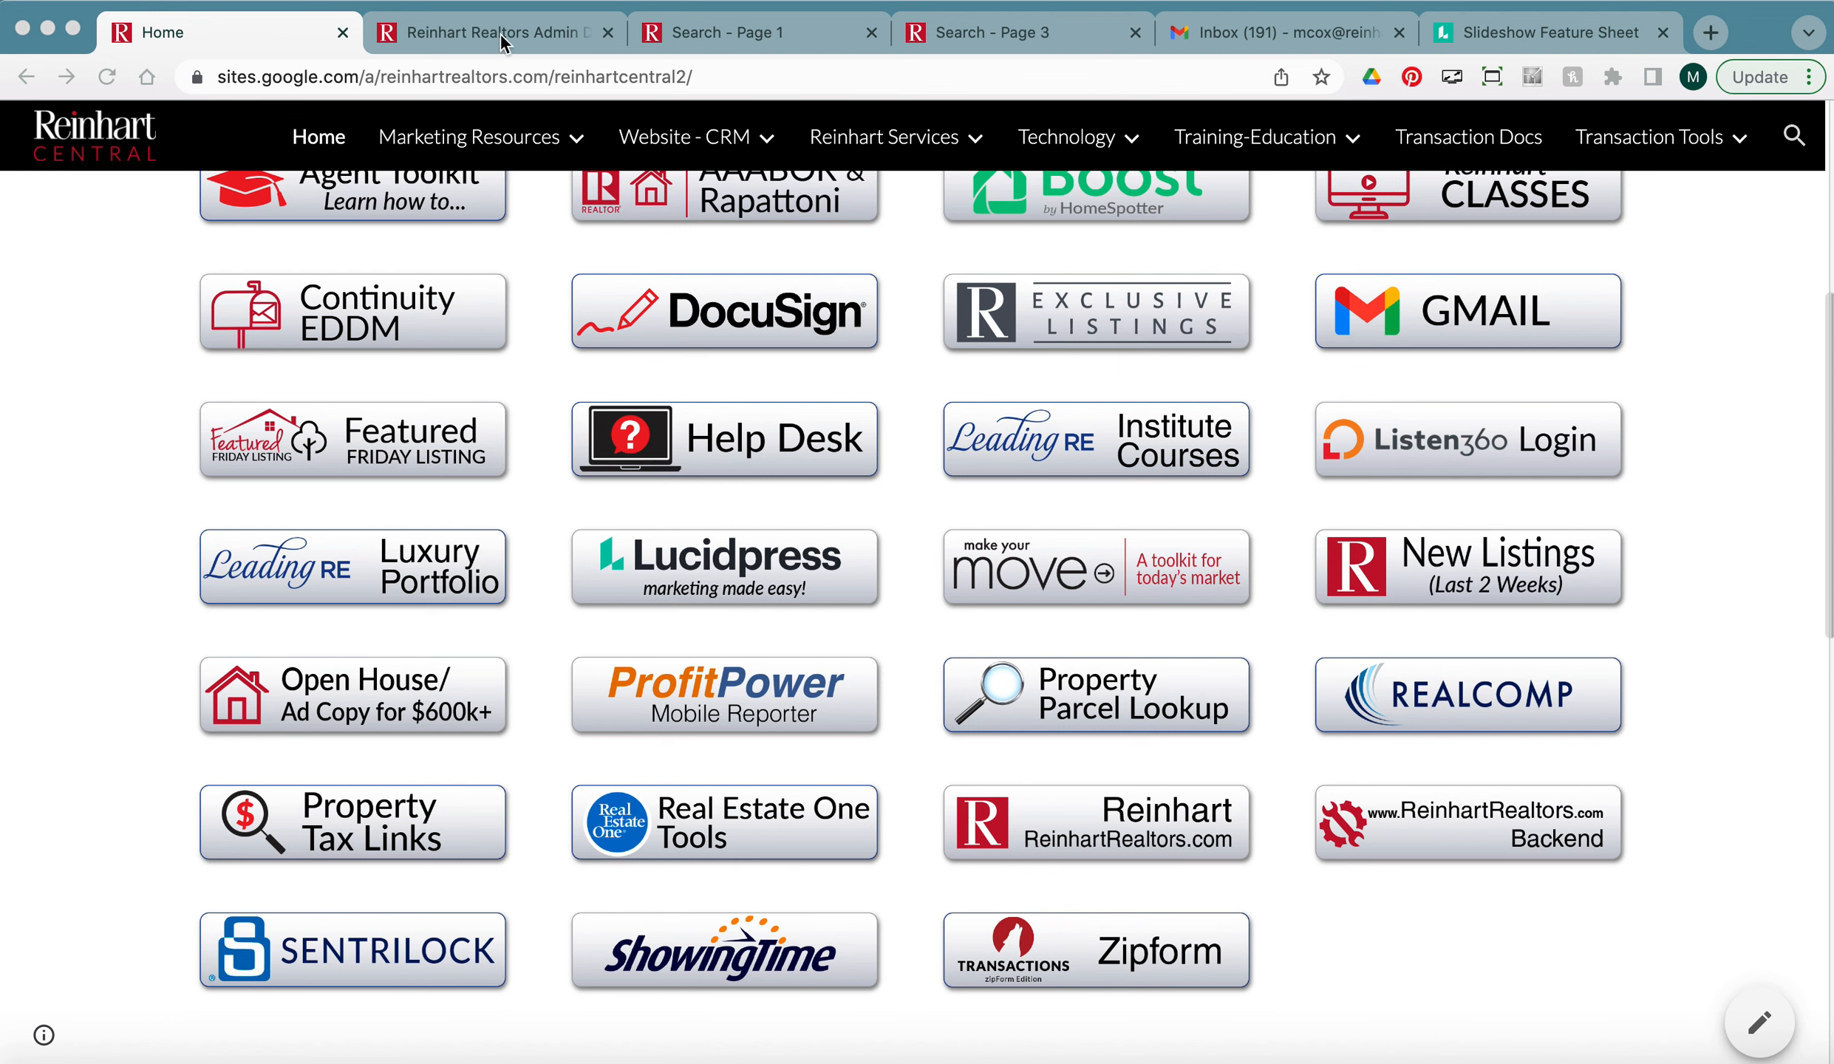
# Switch from the Reinhart Central page to the Reinhart Realtors Admin browser tab.
pyautogui.click(503, 33)
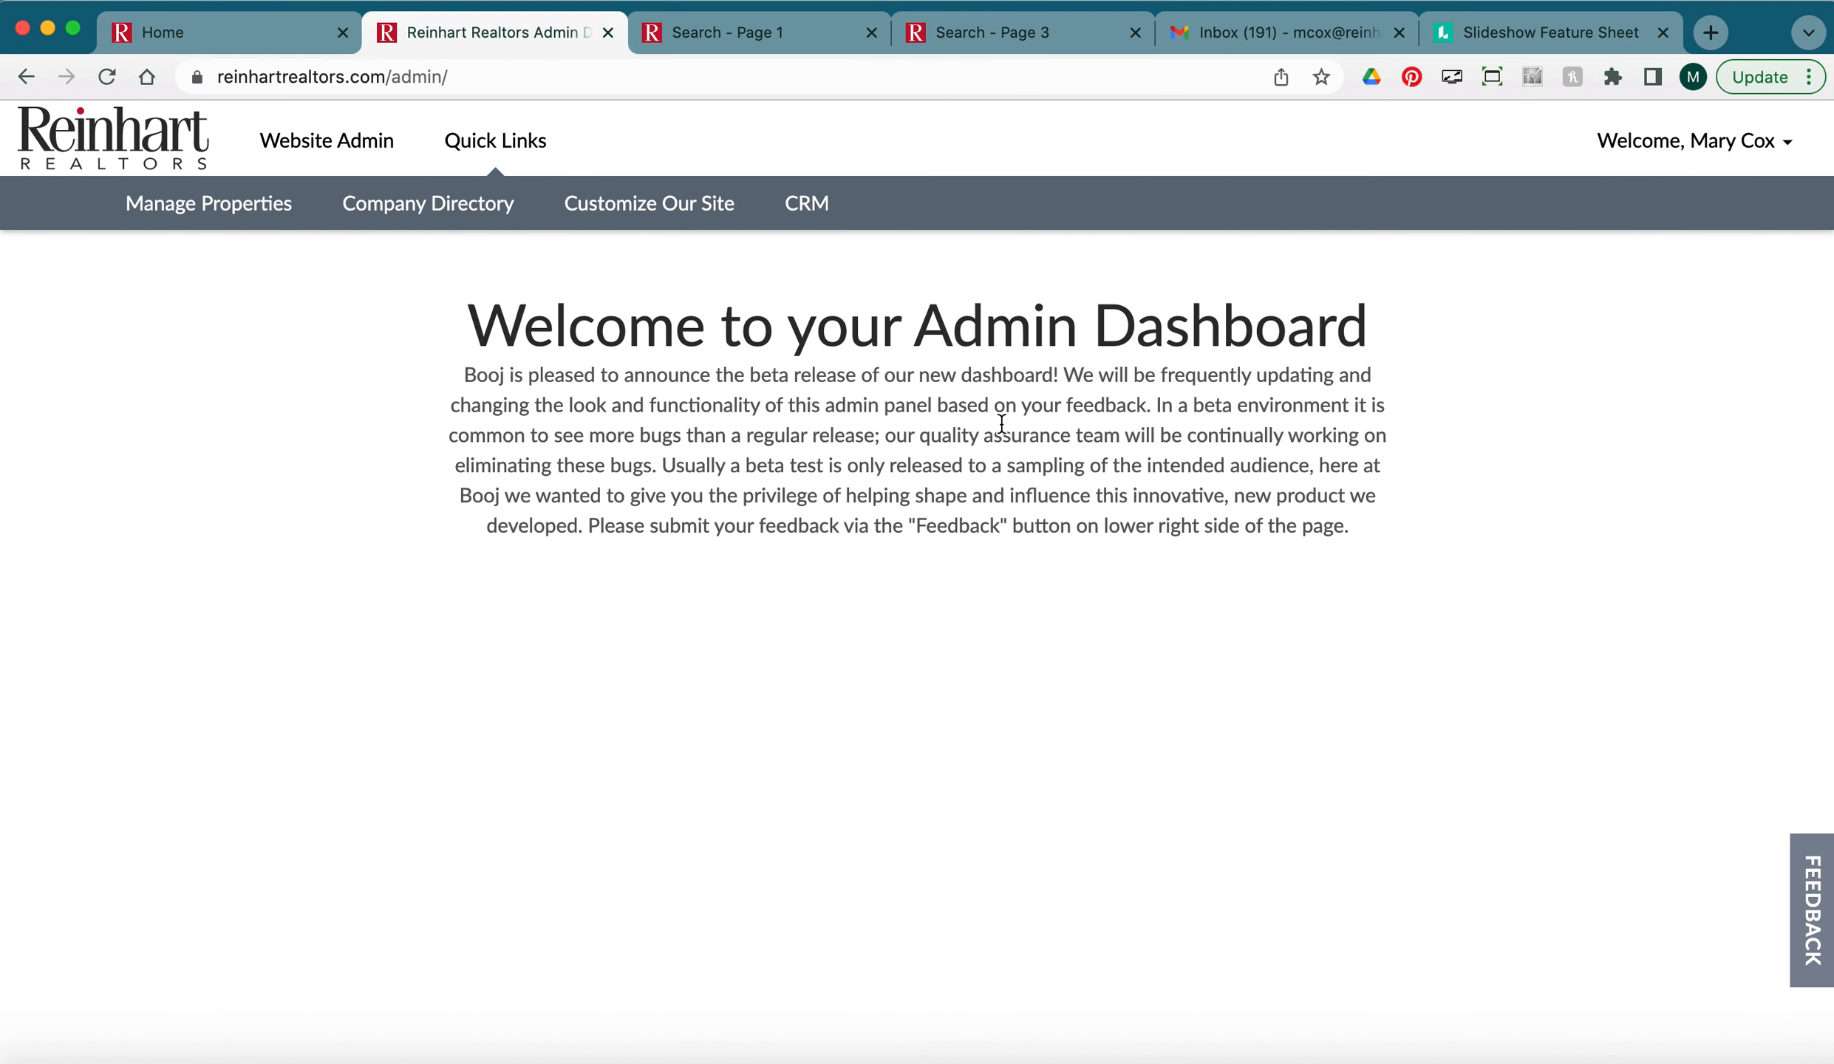
# From CRM Campaigns, add a new Standalone campaign and expand the Property Related (2) templates.
pyautogui.click(808, 204)
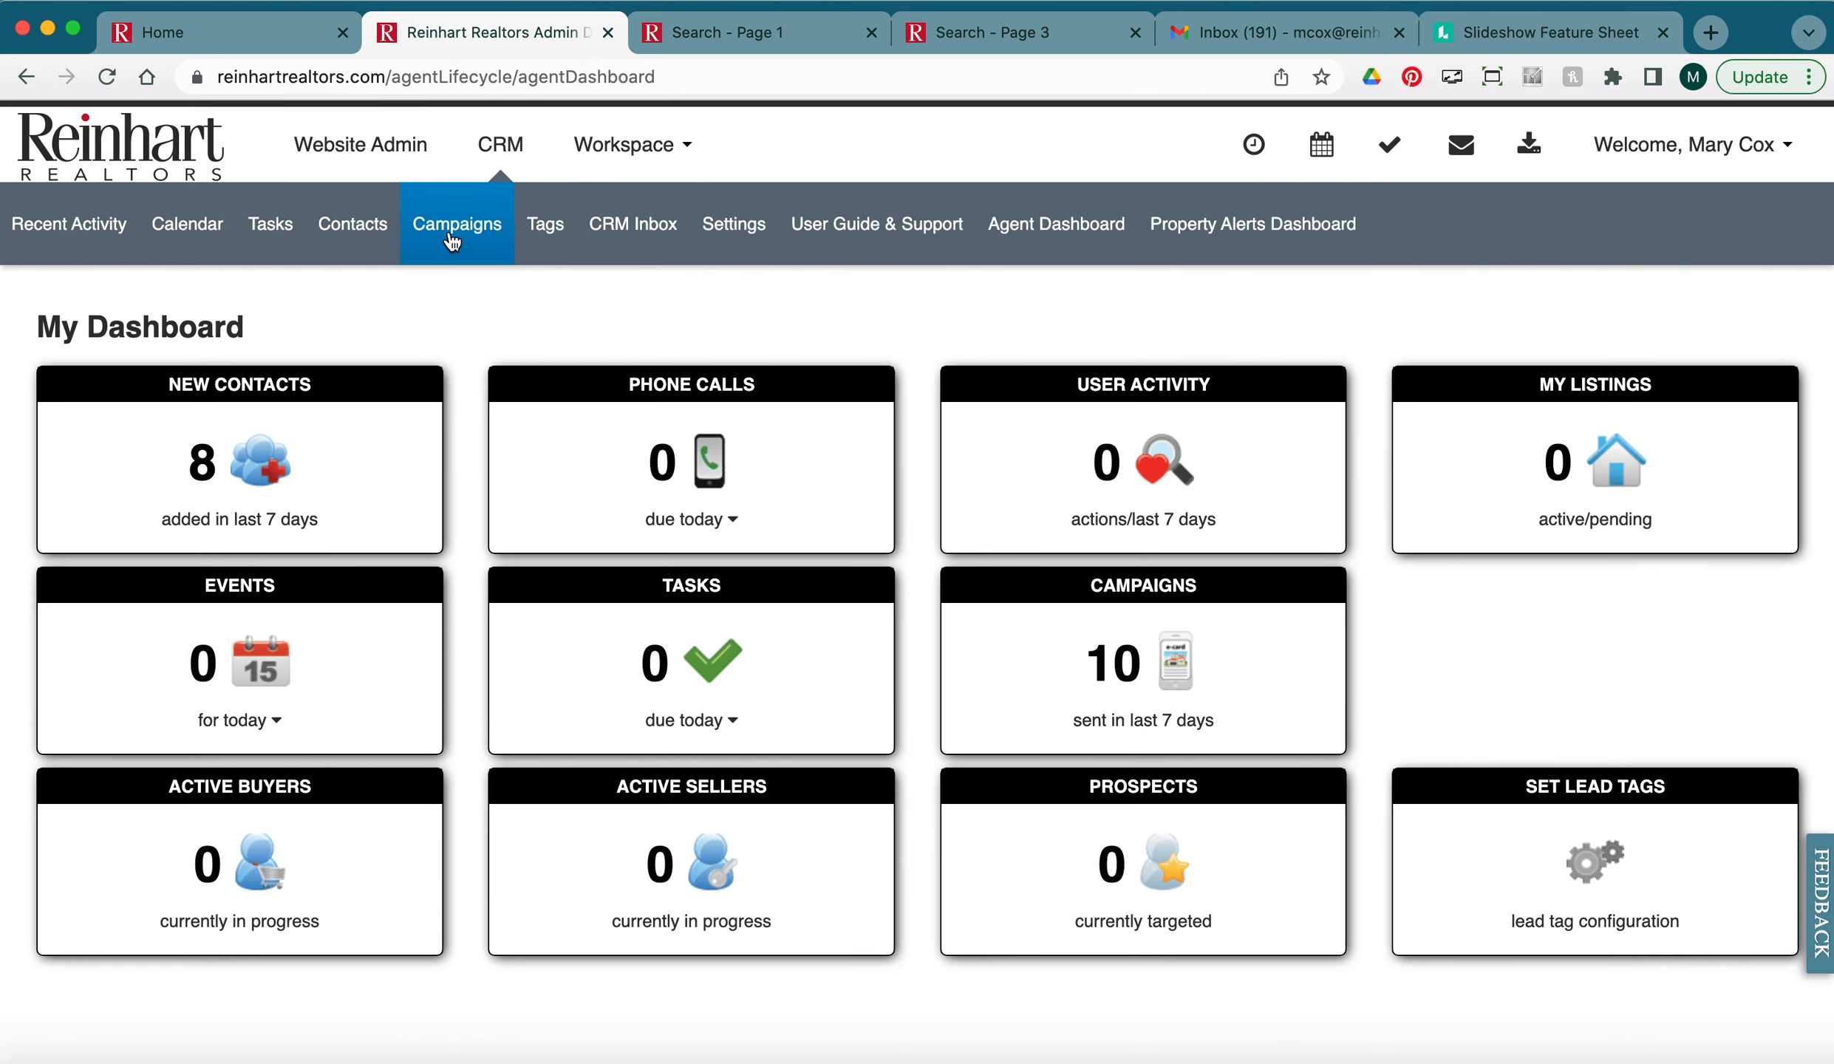
pyautogui.click(476, 238)
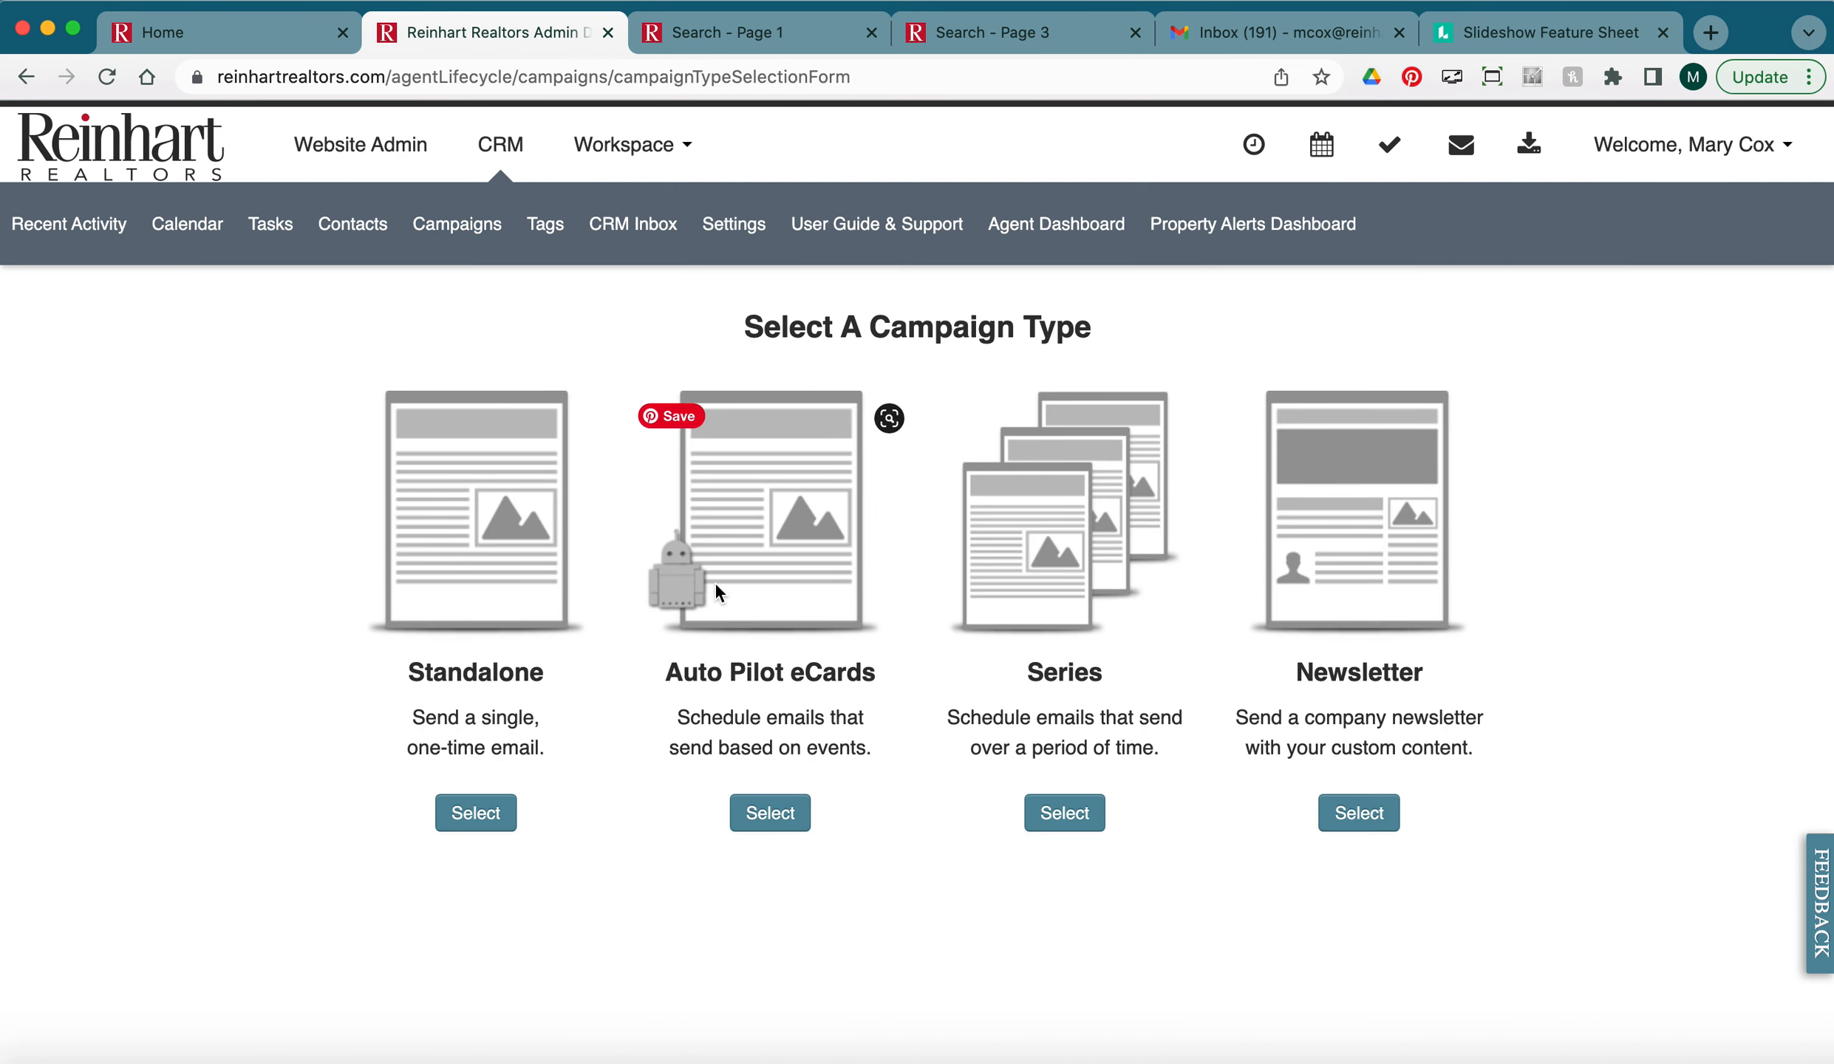
pyautogui.click(473, 820)
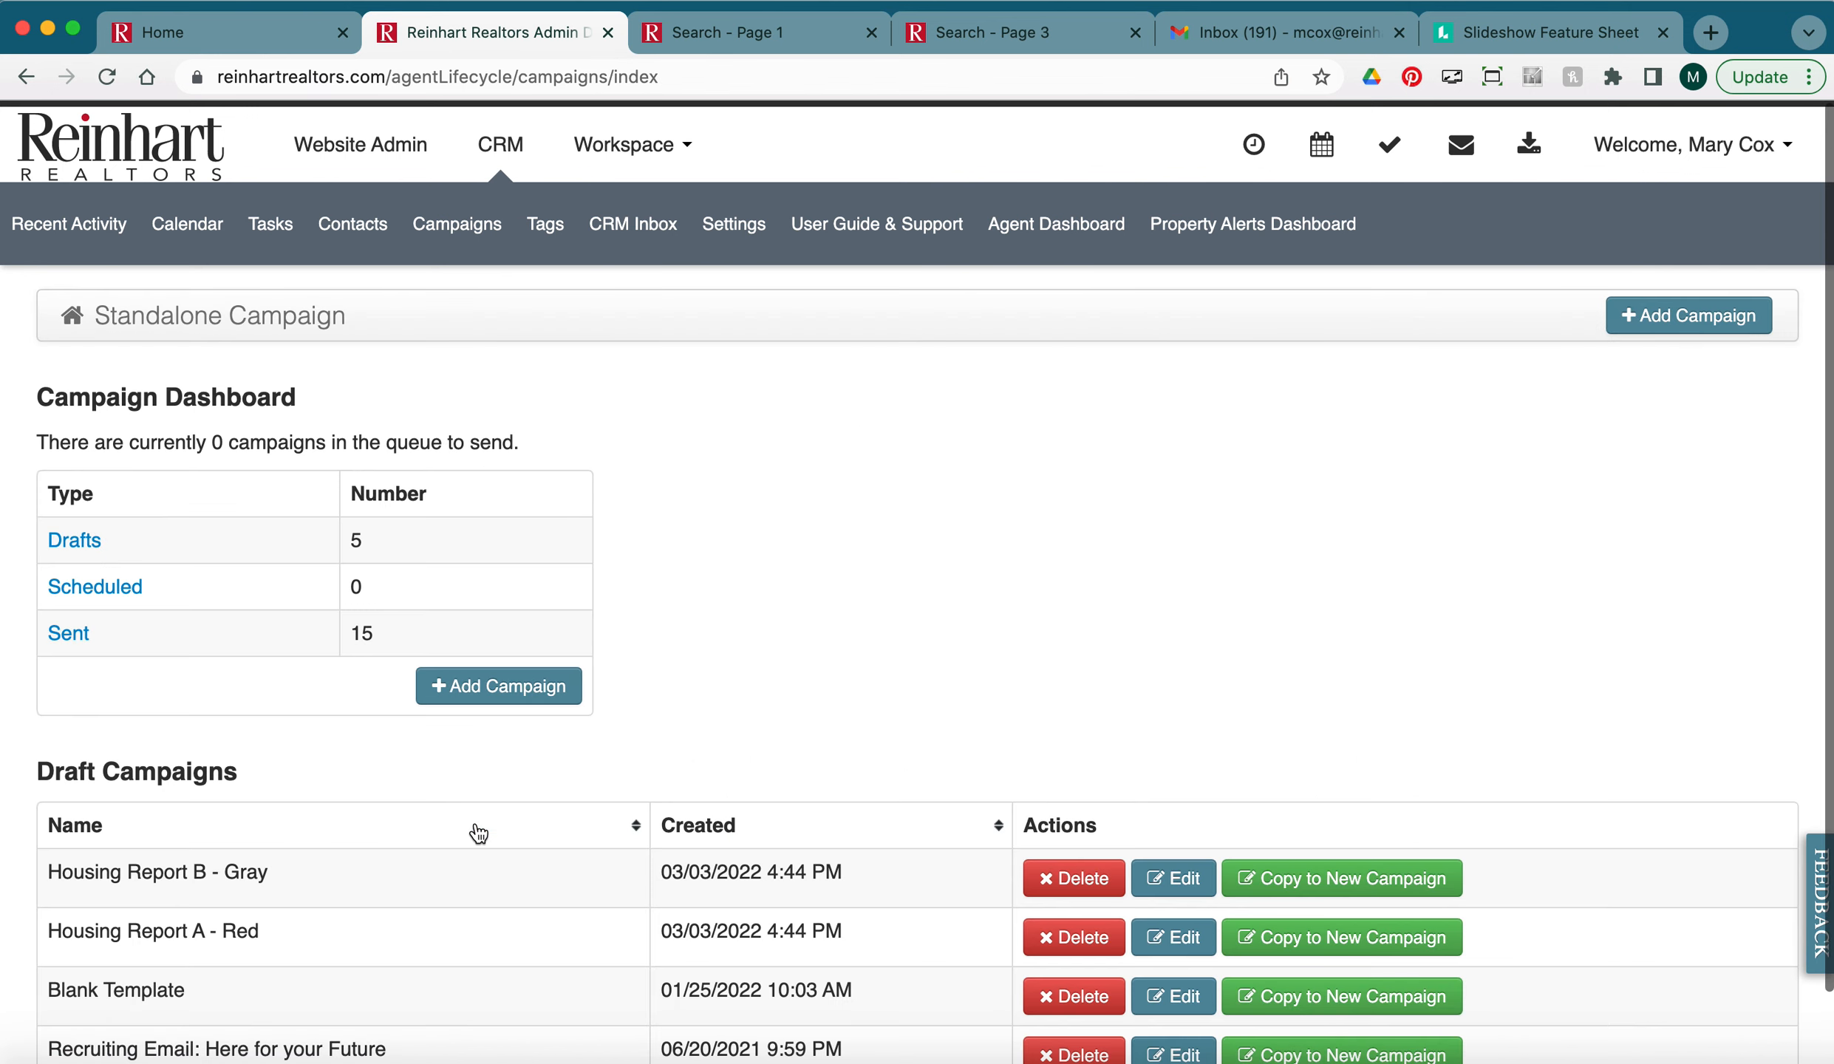
pyautogui.click(511, 699)
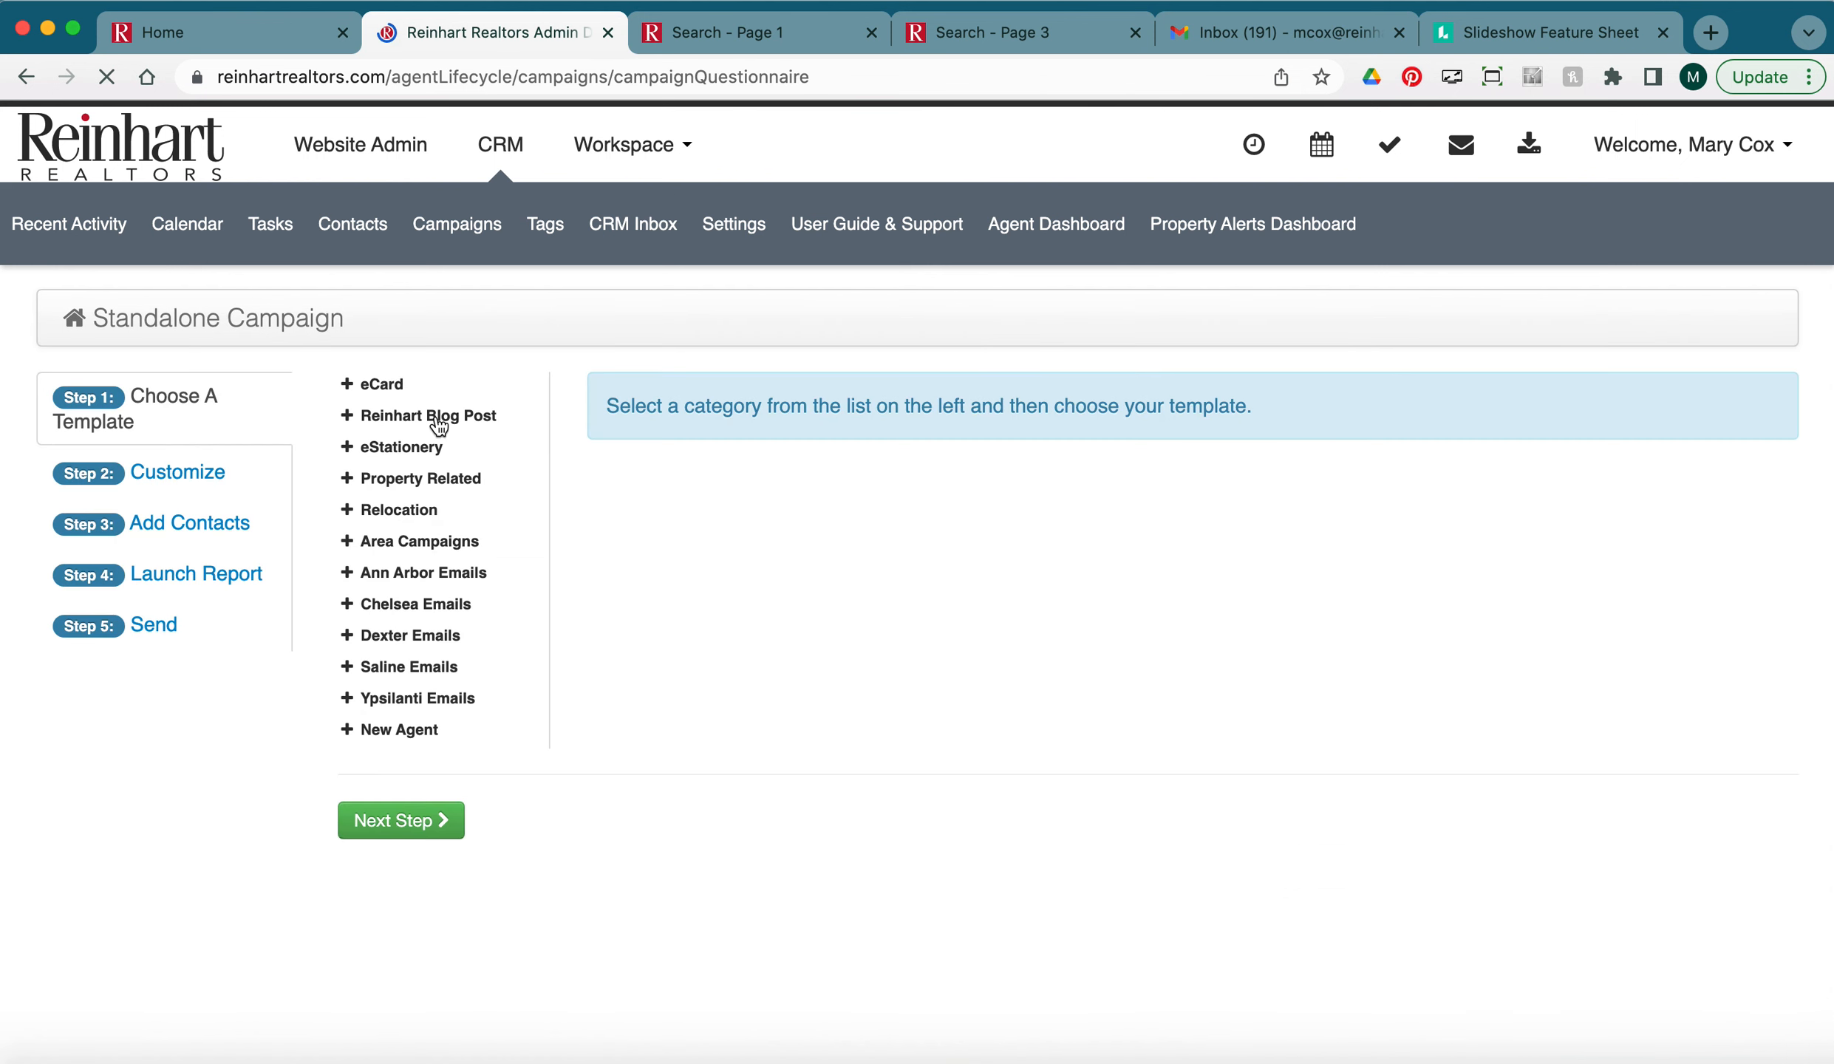
pyautogui.click(429, 479)
pyautogui.click(429, 525)
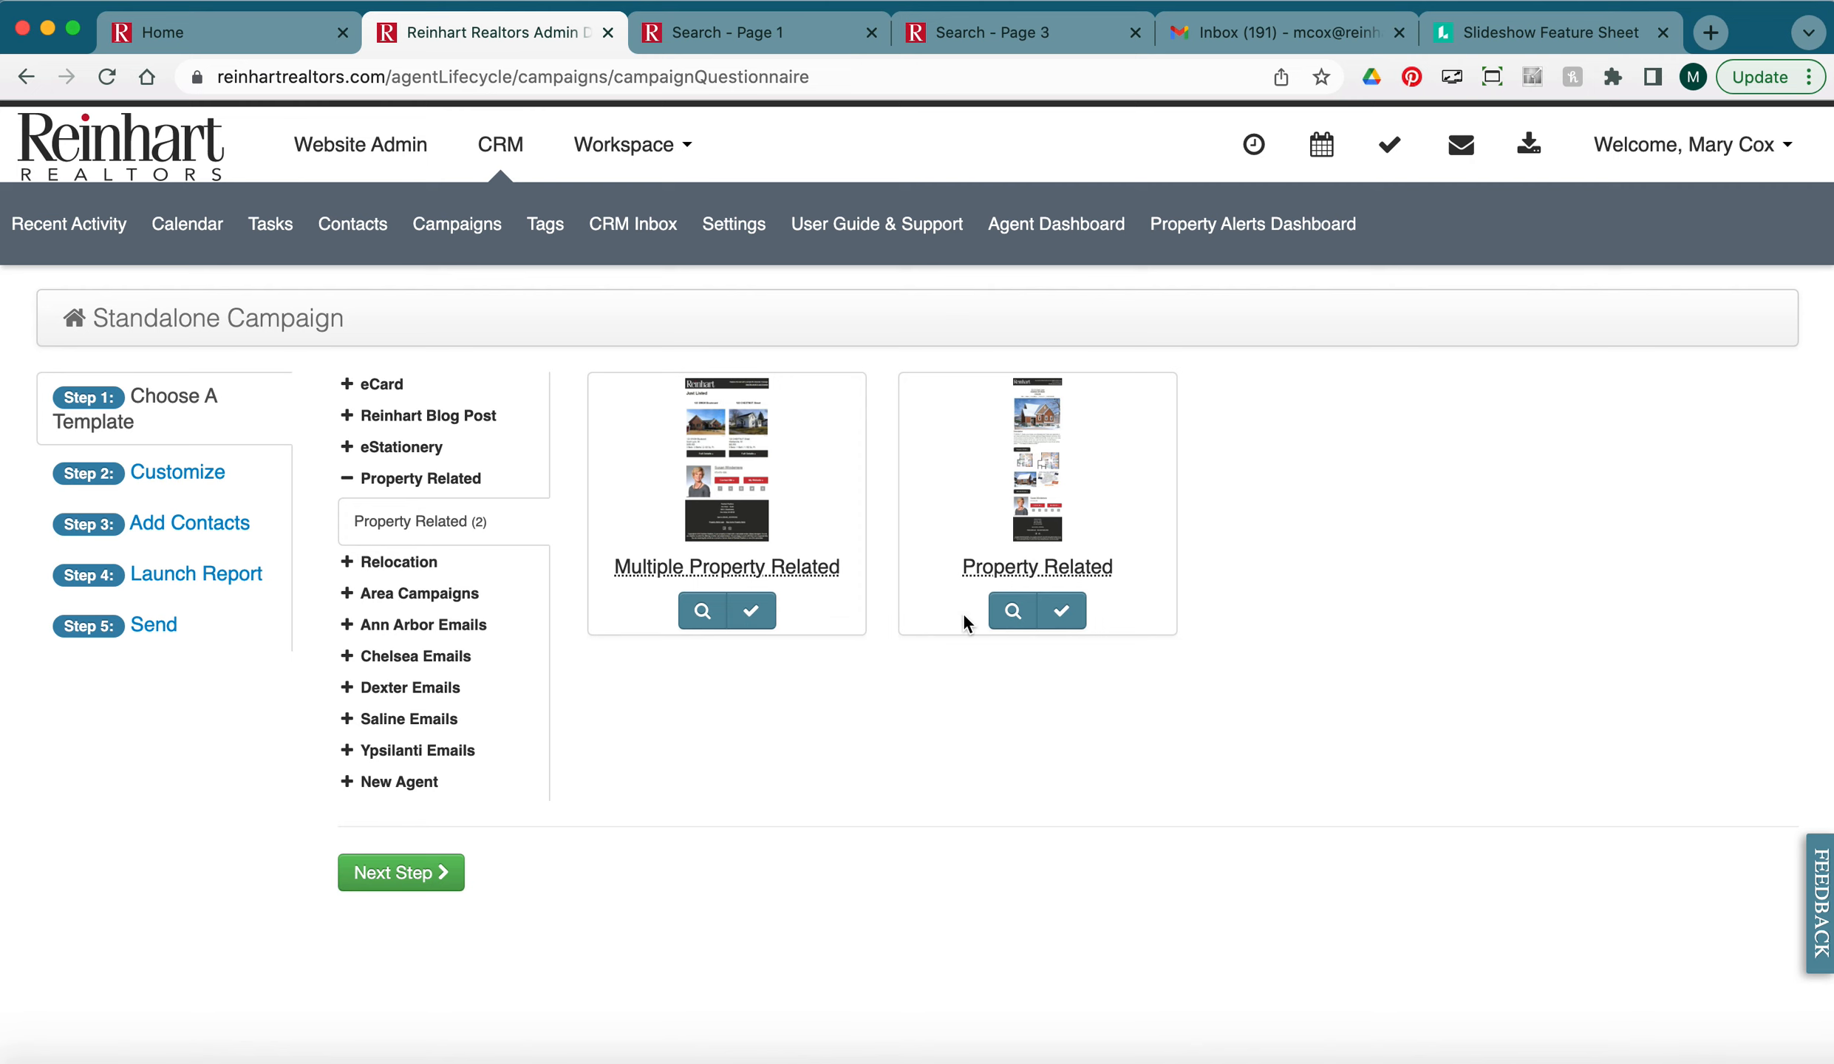
pyautogui.click(1065, 612)
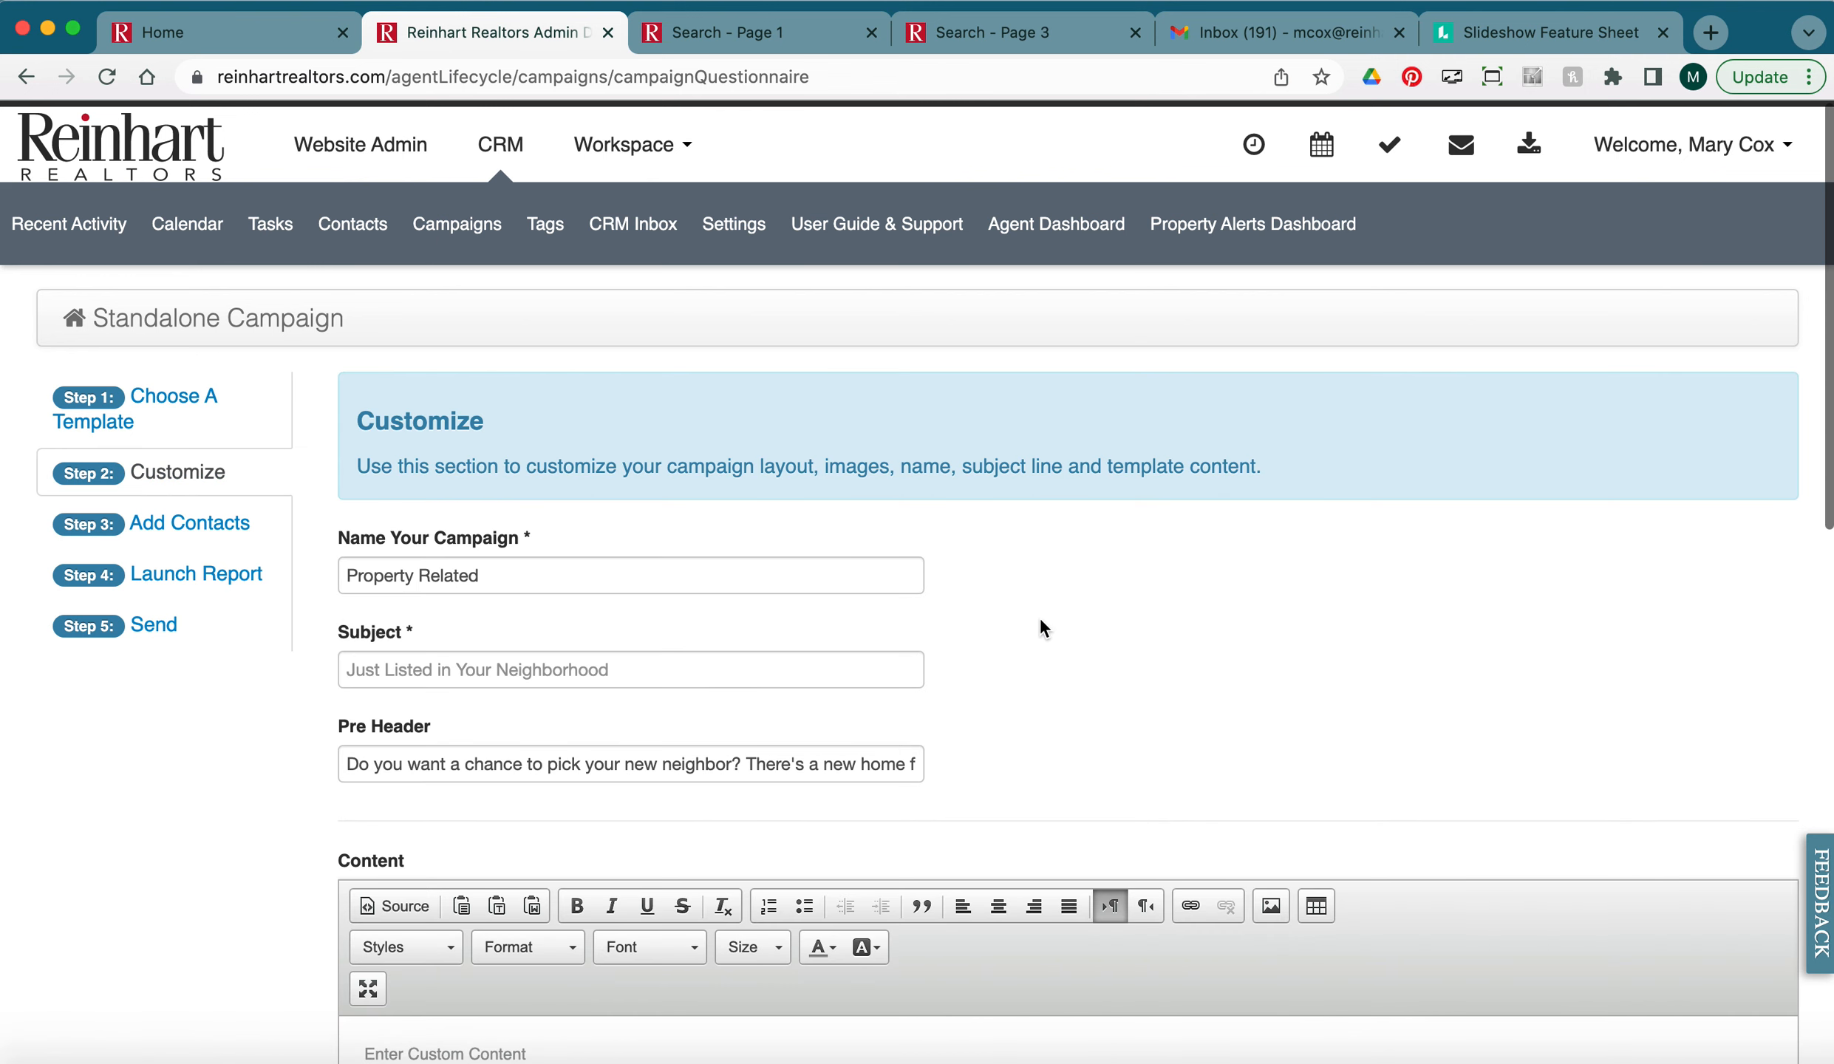
pyautogui.scroll(-12, 951, 610)
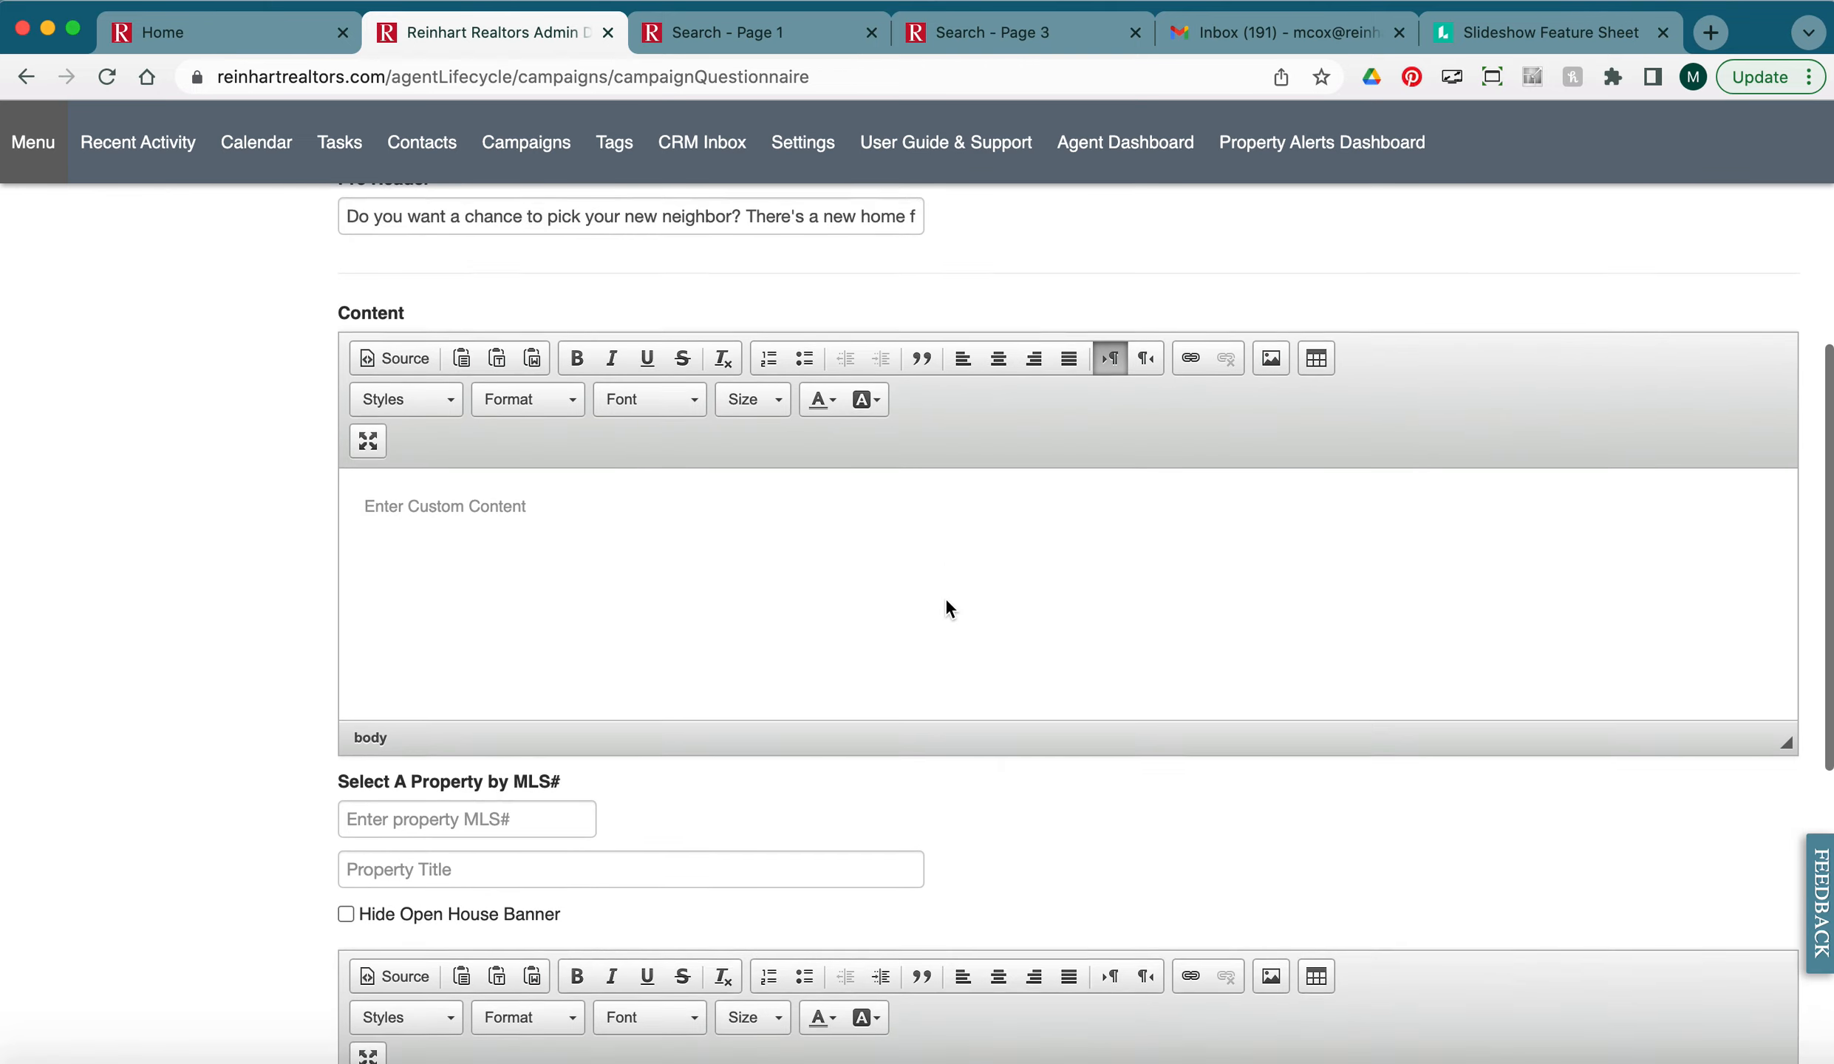
pyautogui.scroll(12, 946, 599)
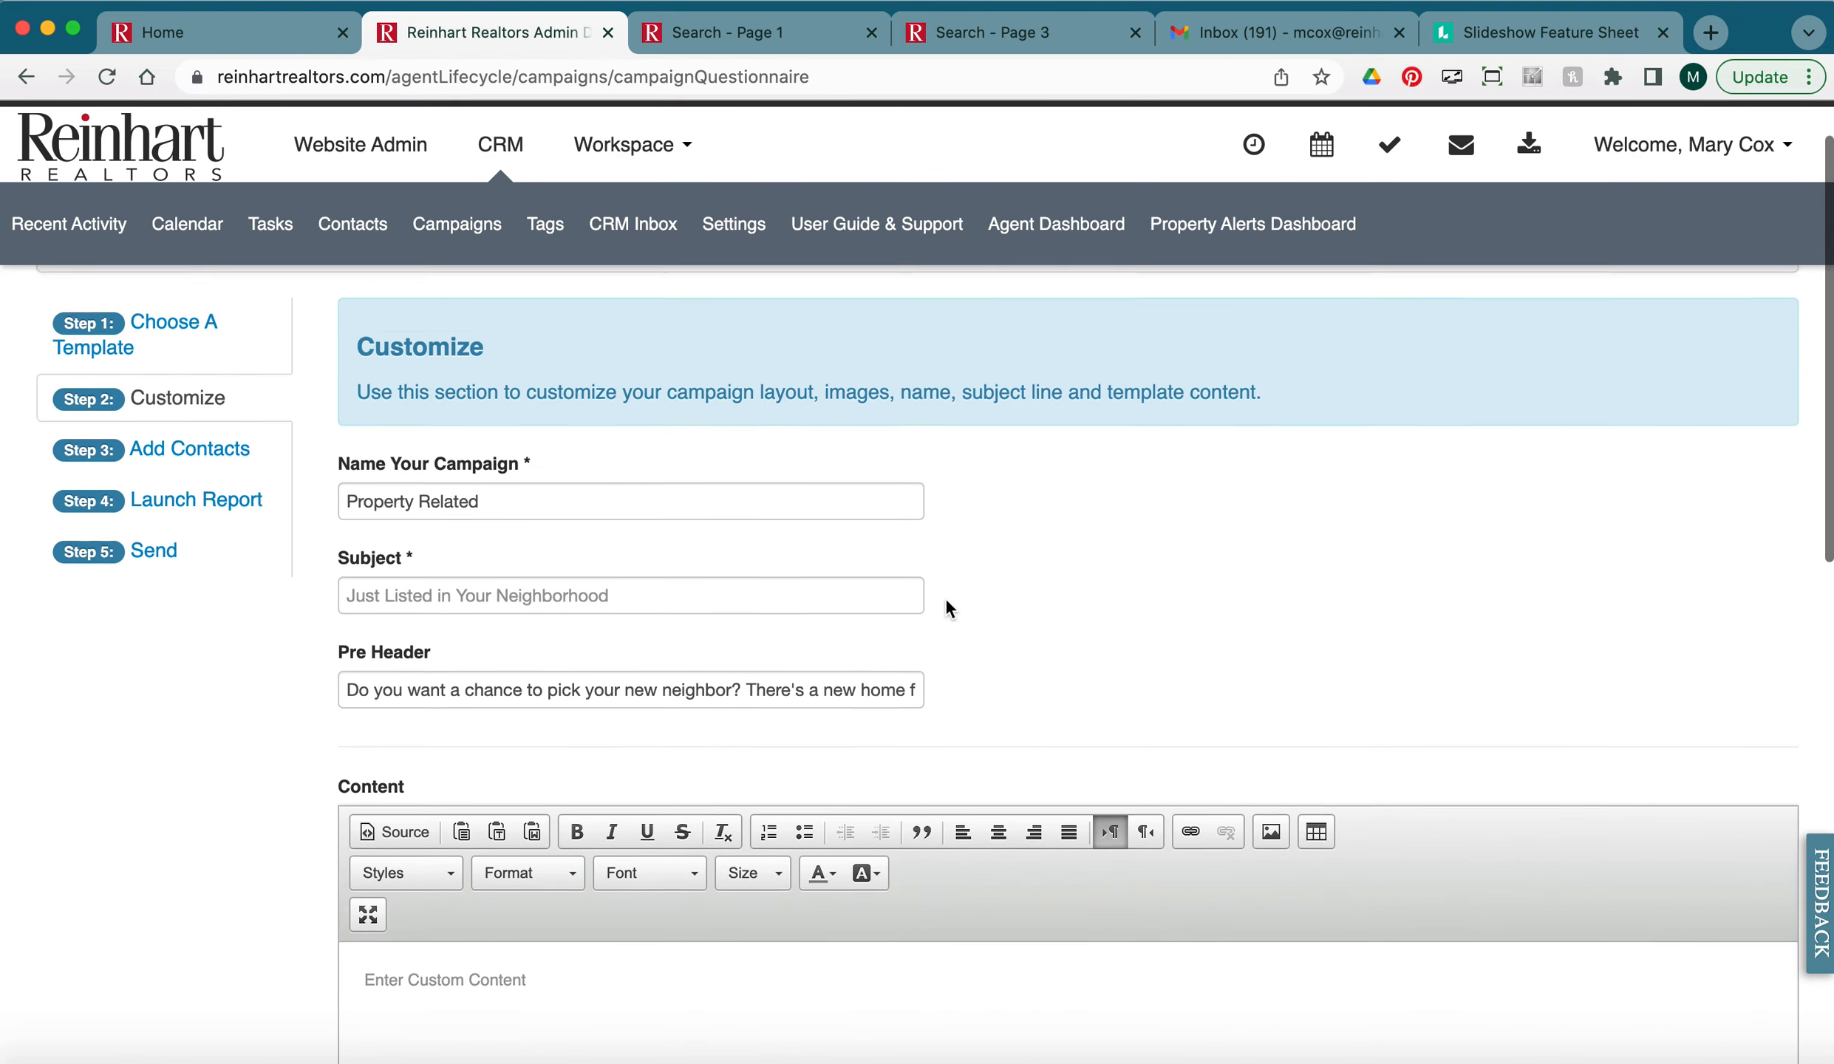
pyautogui.moveTo(545, 517); pyautogui.dragTo(336, 515)
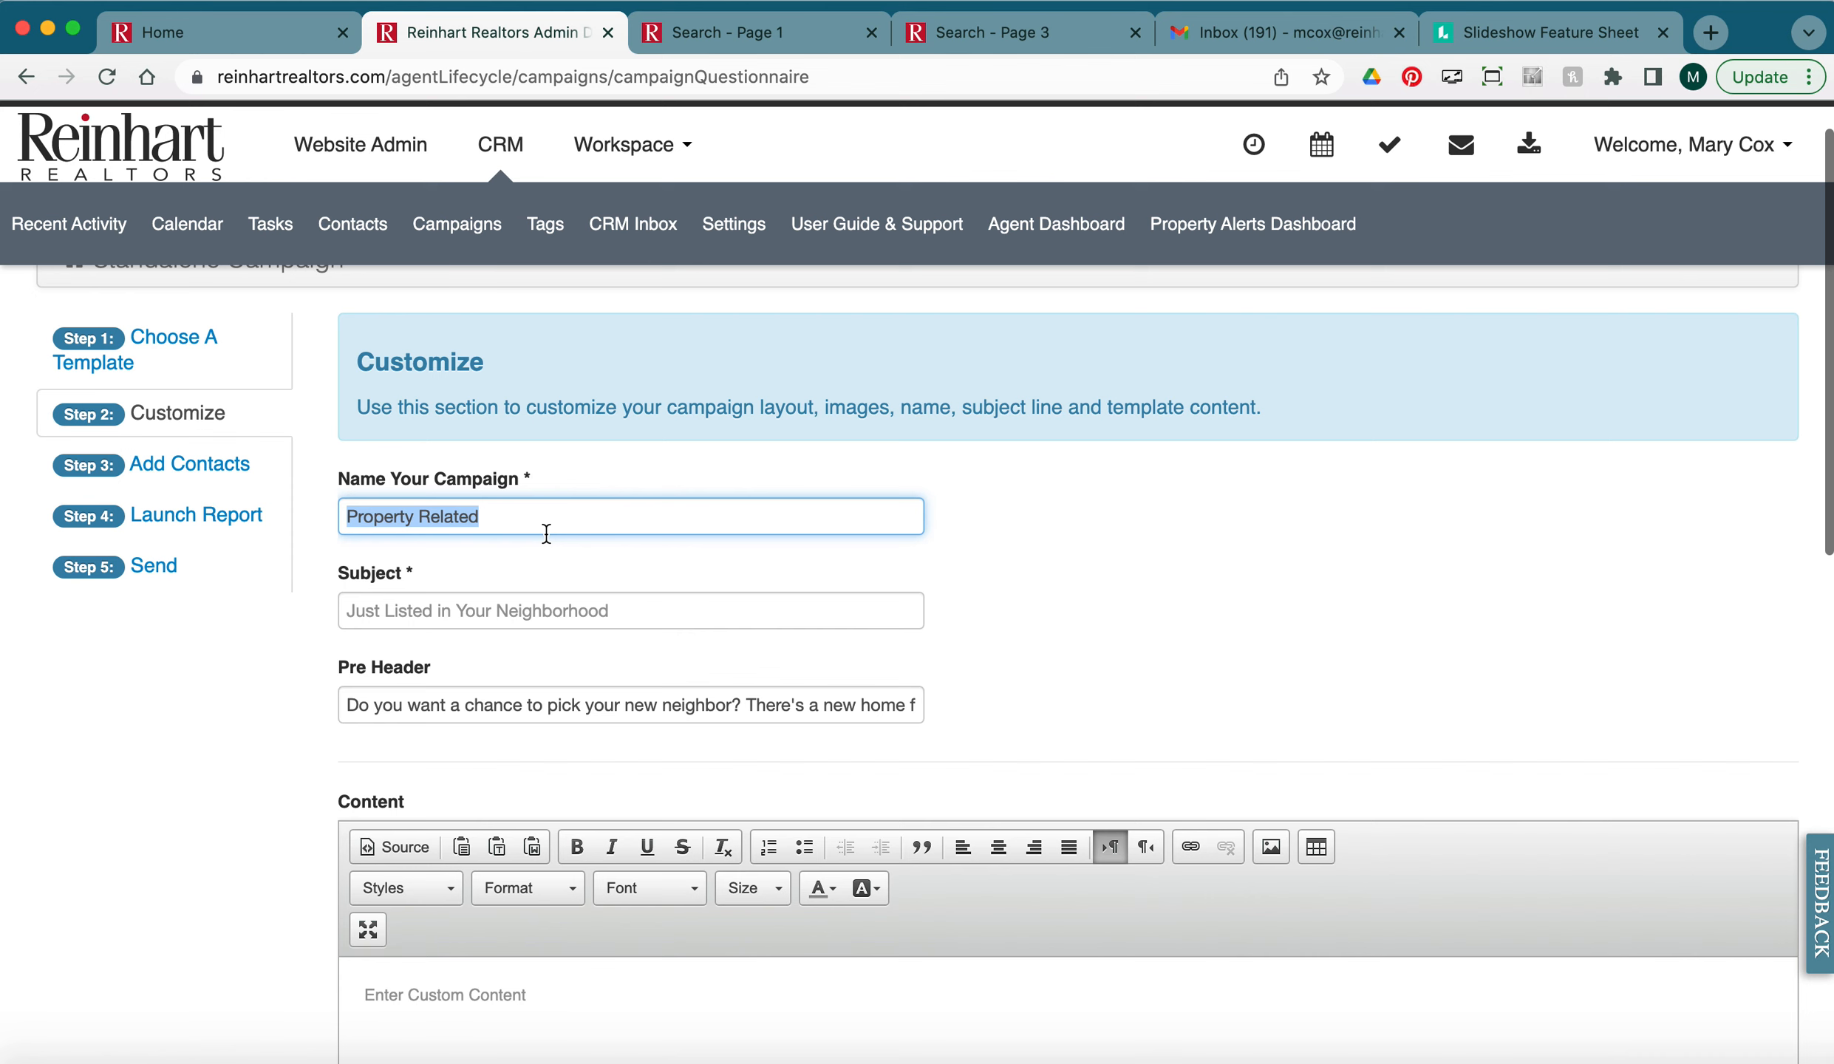
pyautogui.click(697, 36)
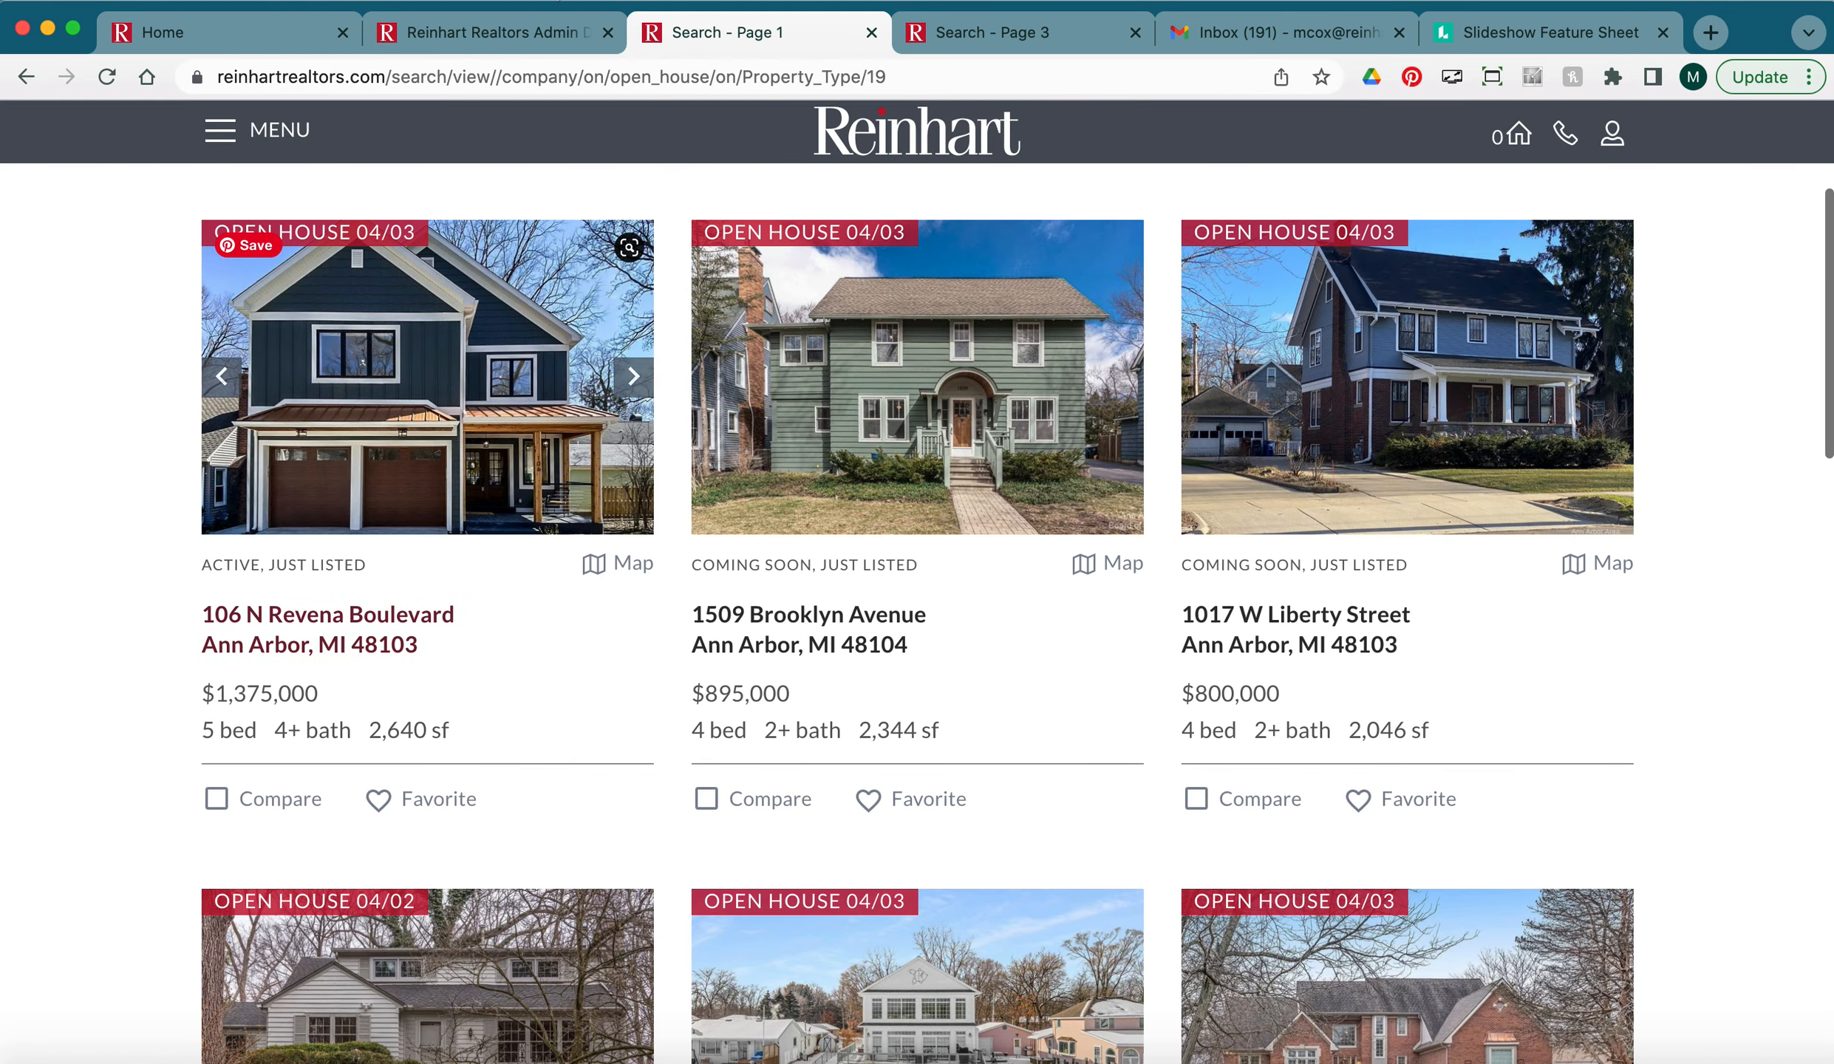
pyautogui.click(523, 36)
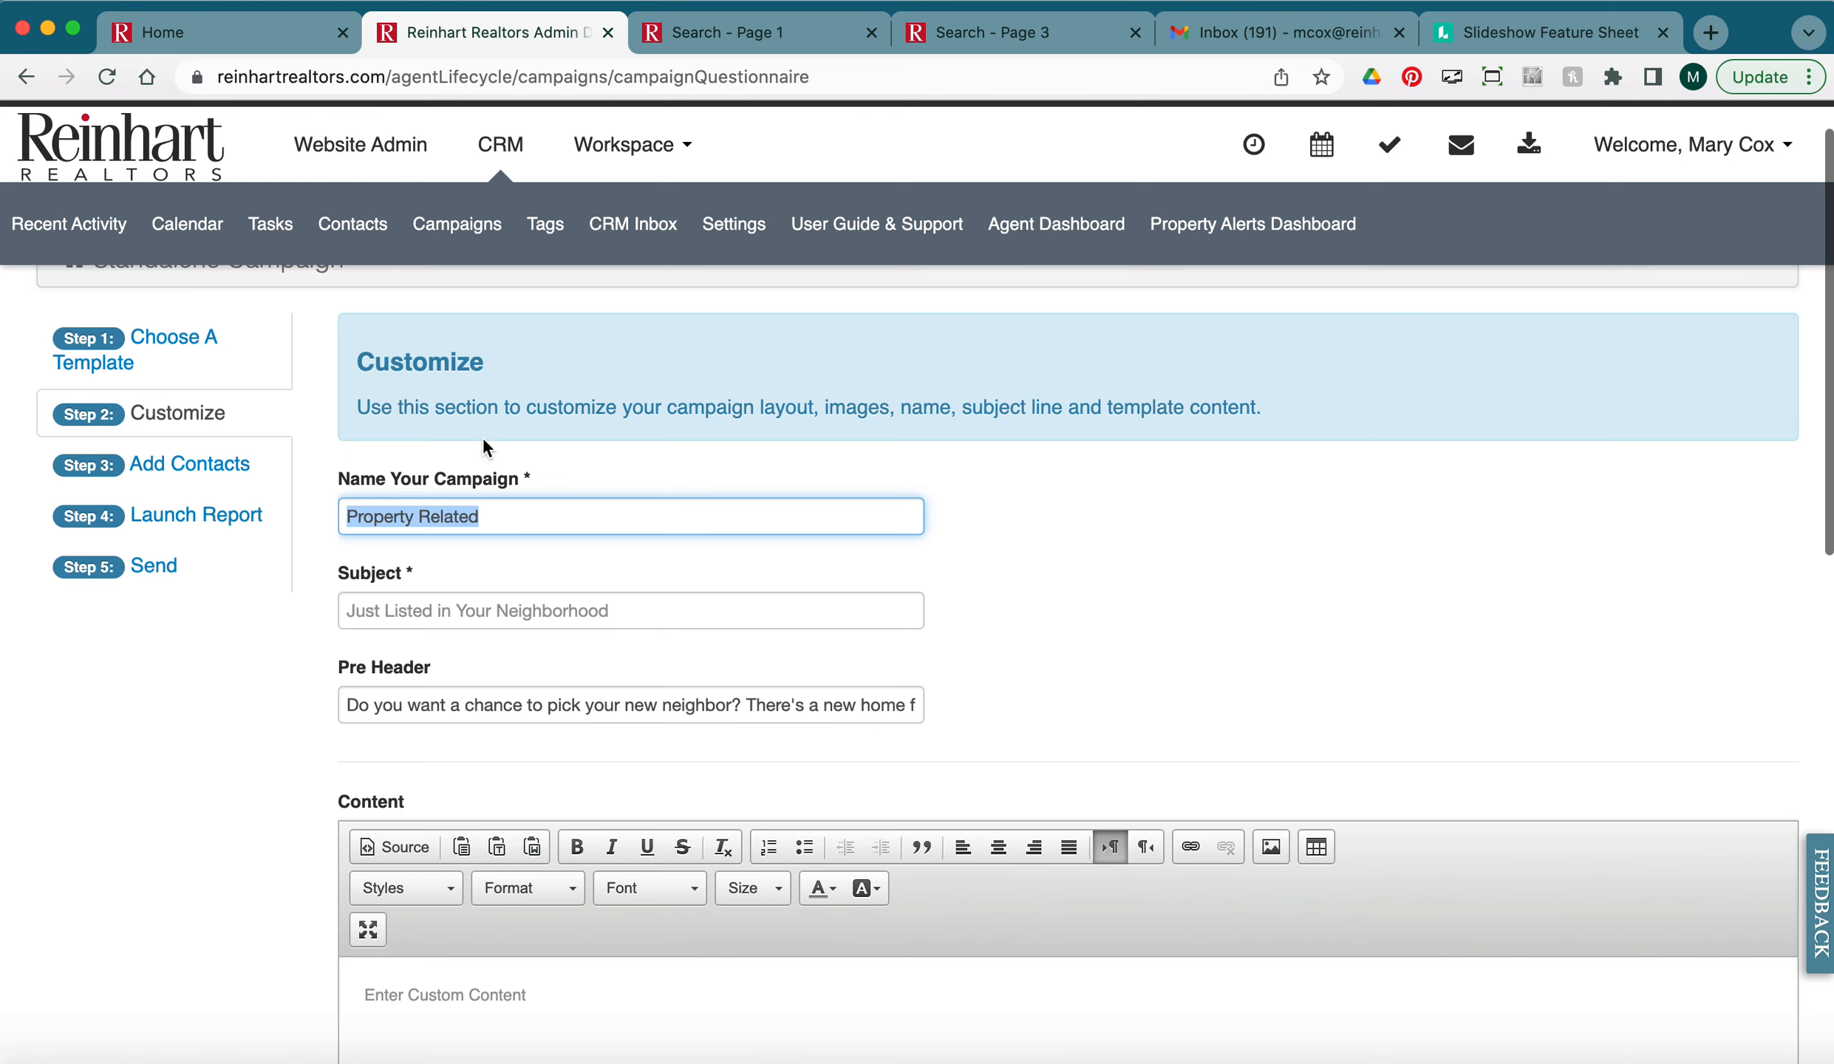
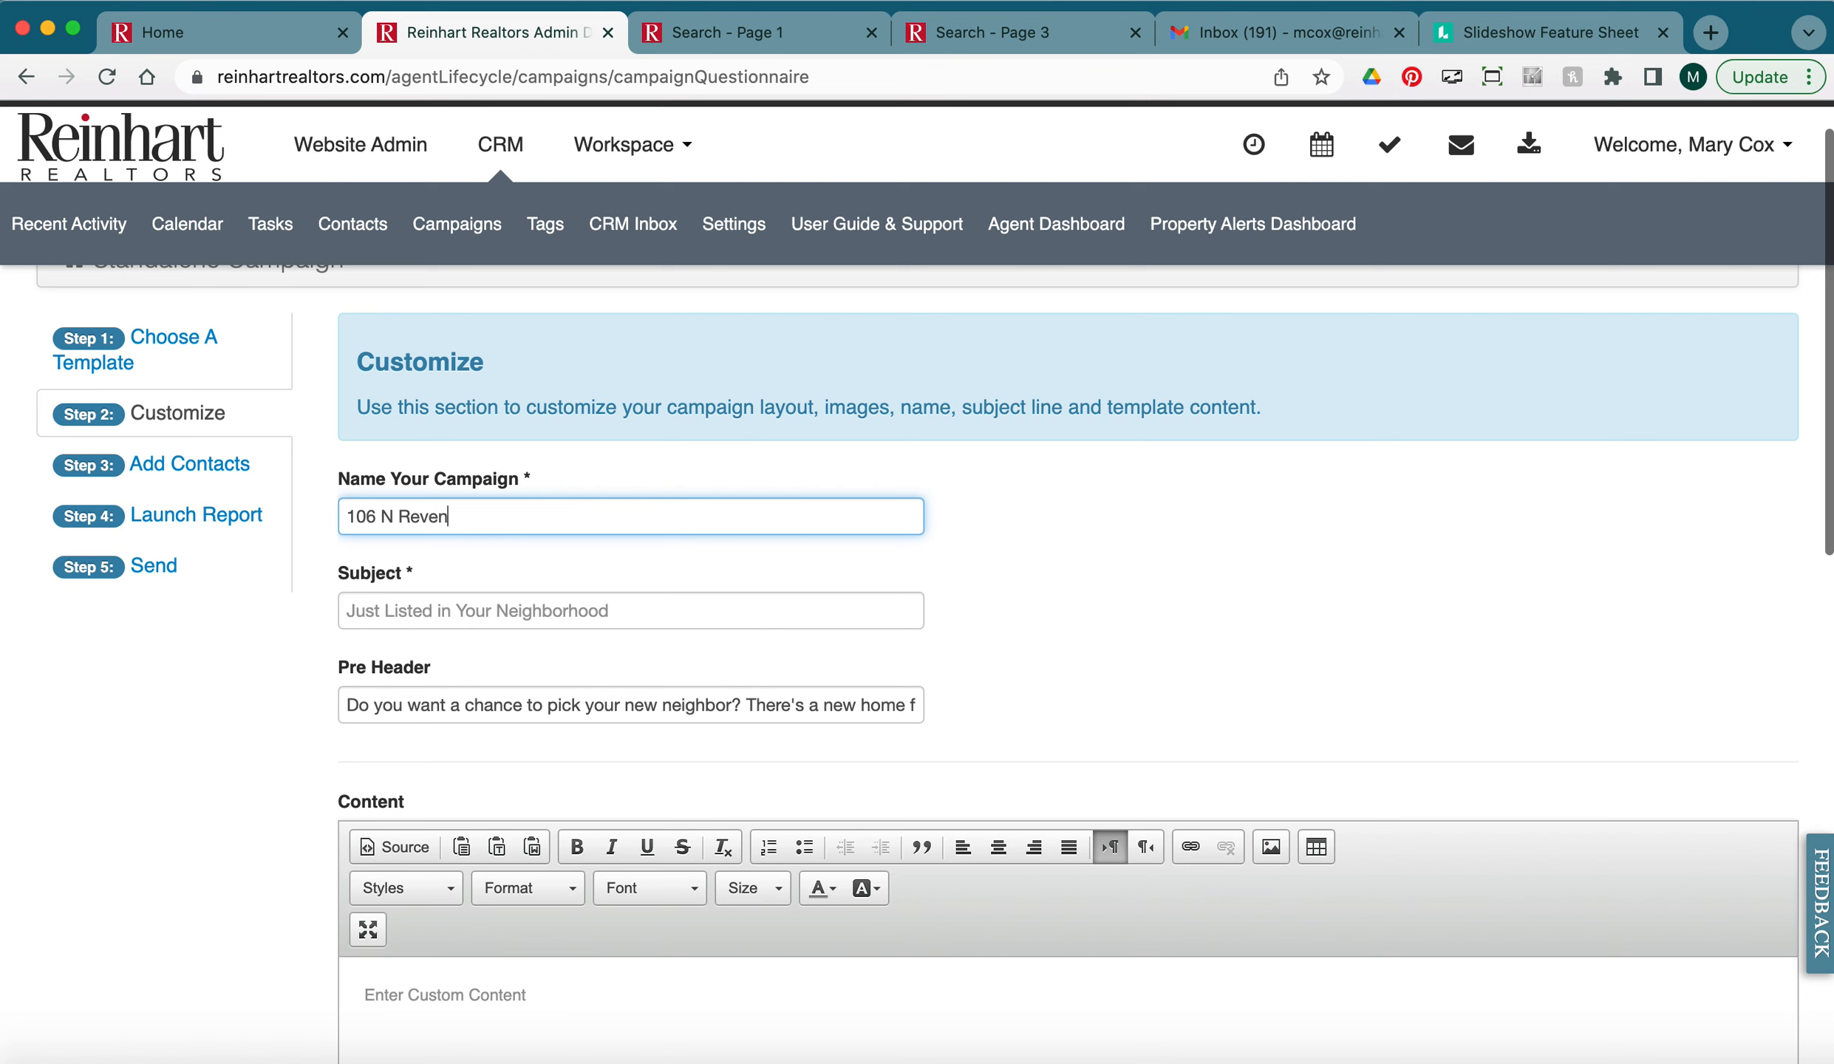
# Set the subject to 'Check out this Open House!' and pre-header to 'I think this could be your dream home!'.
pyautogui.click(495, 619)
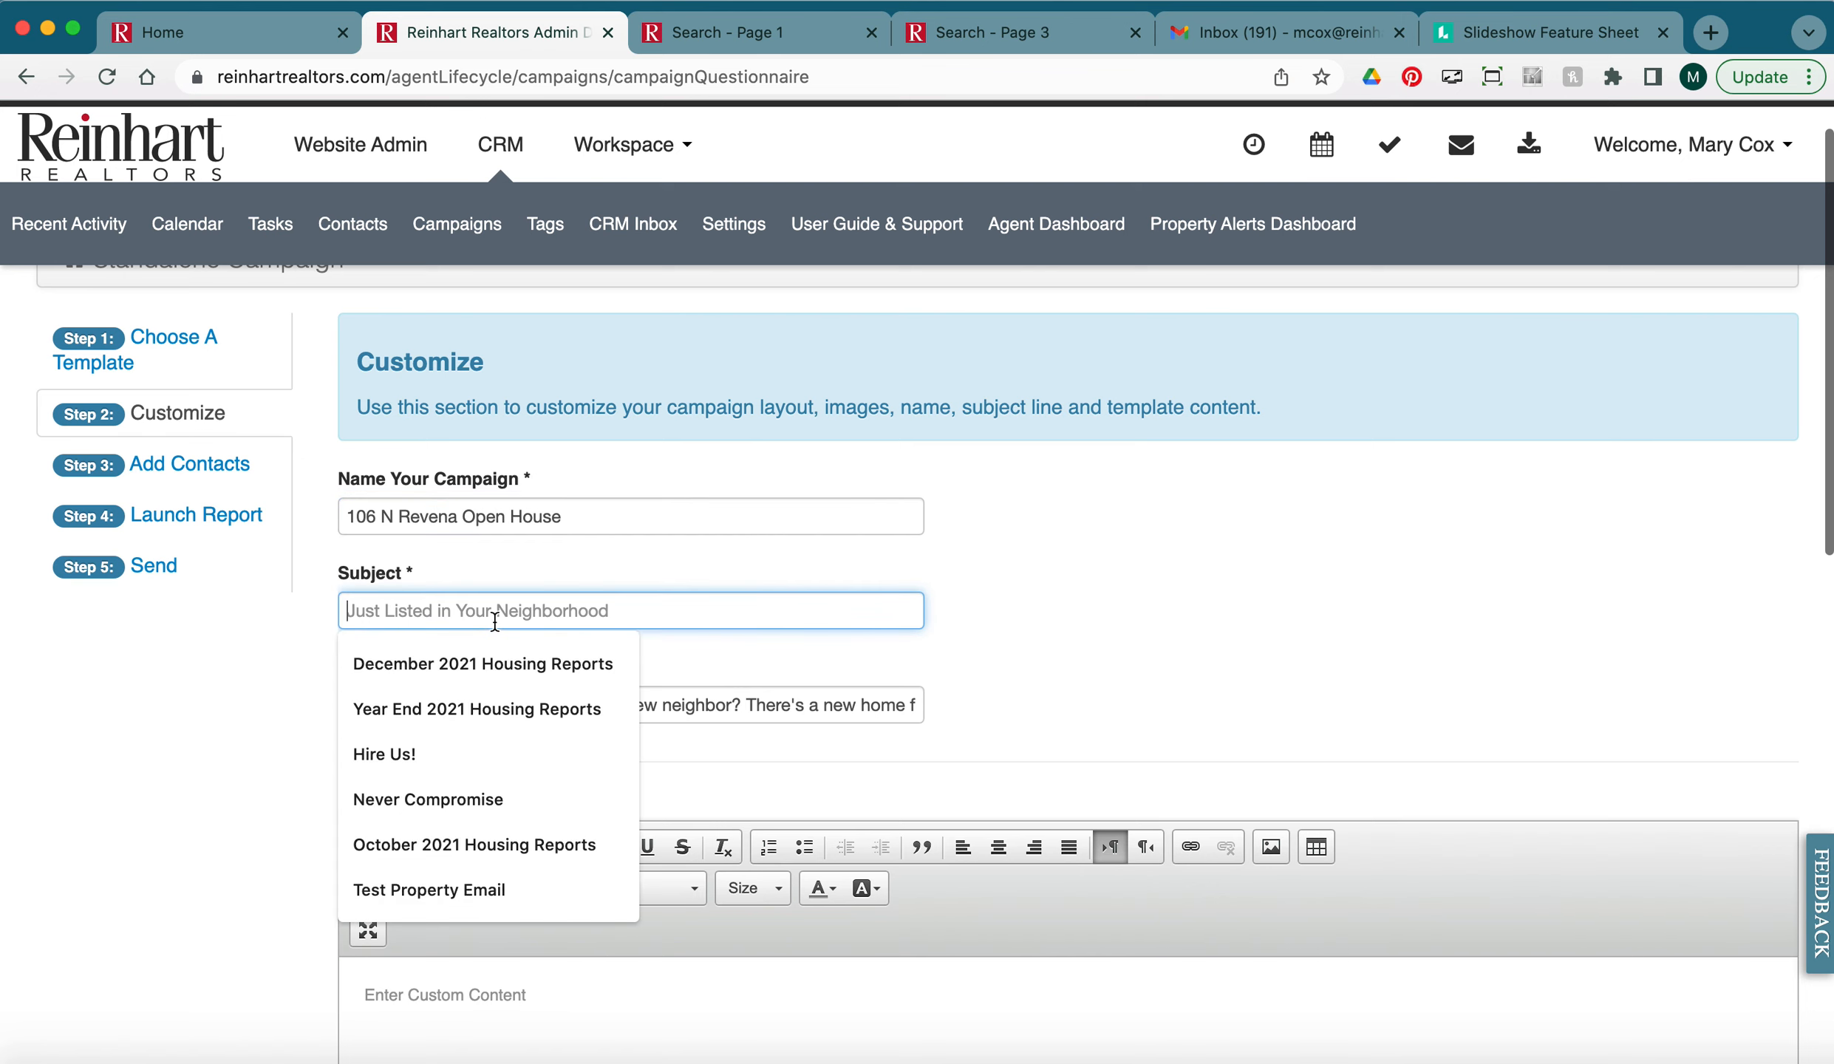
pyautogui.write('Check out this Open House!')
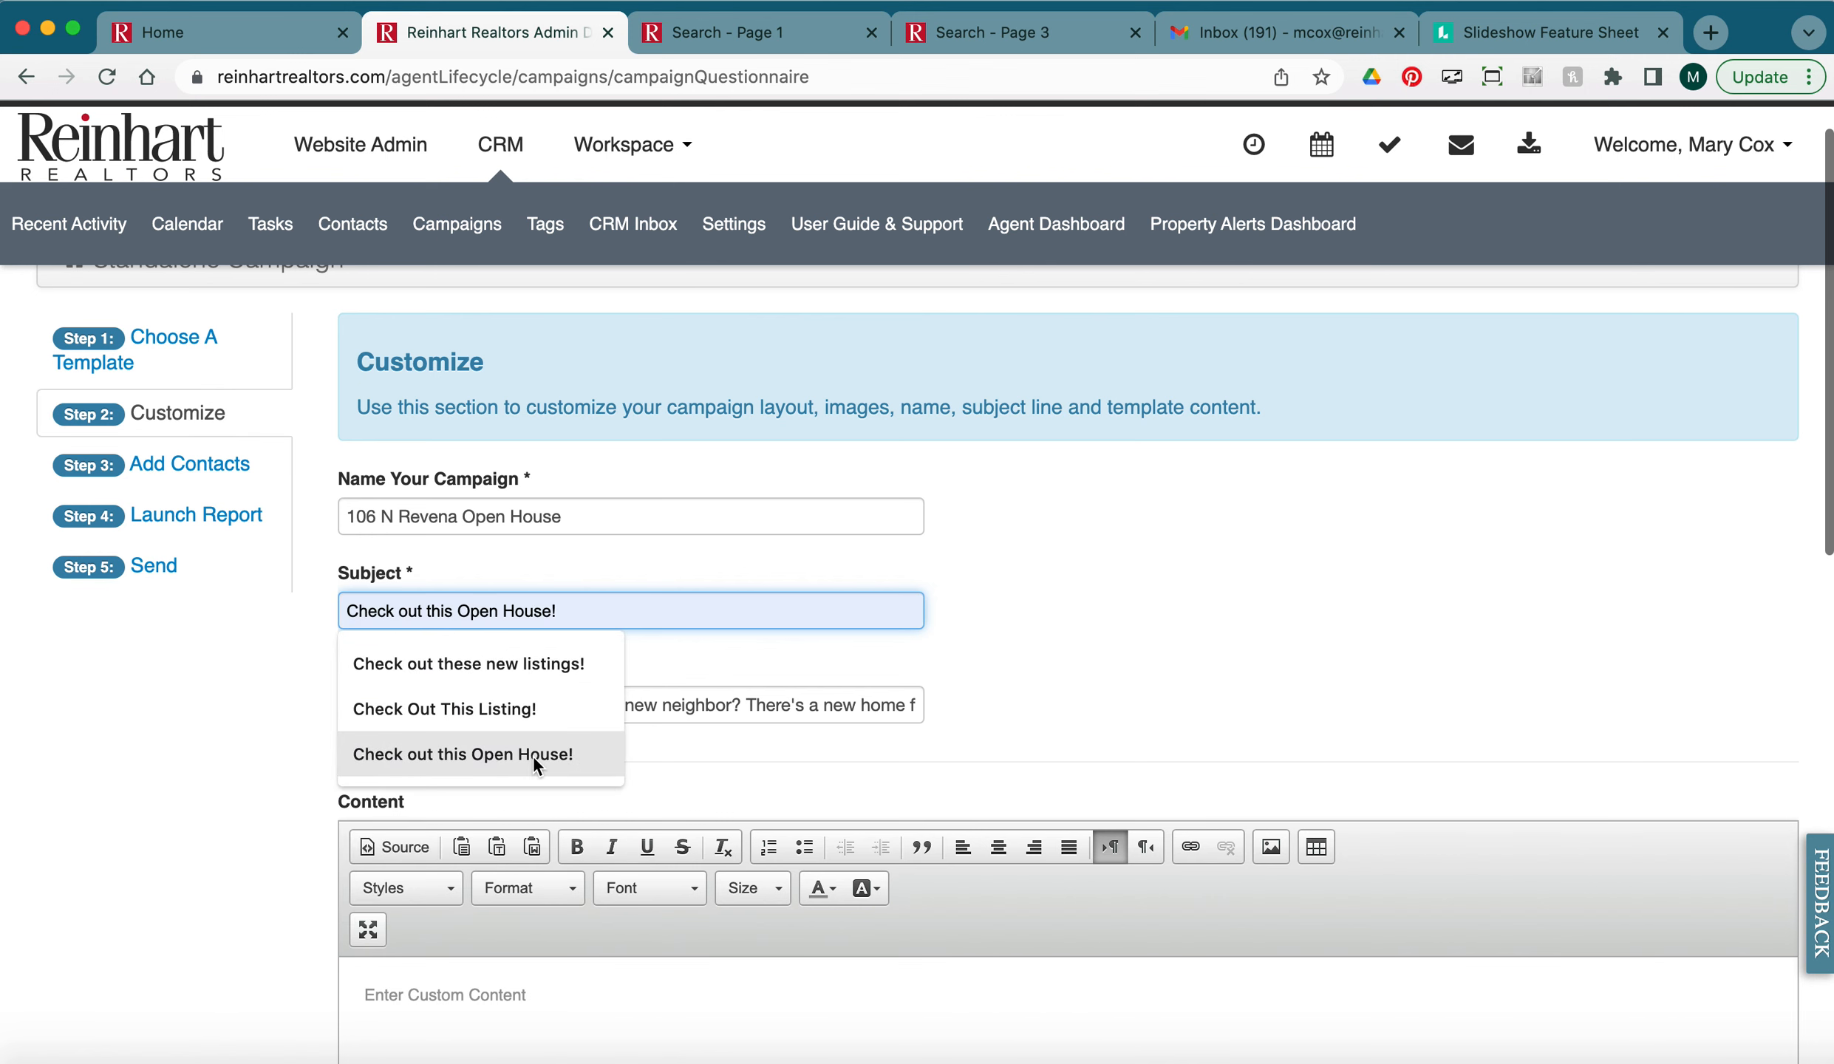
pyautogui.click(532, 755)
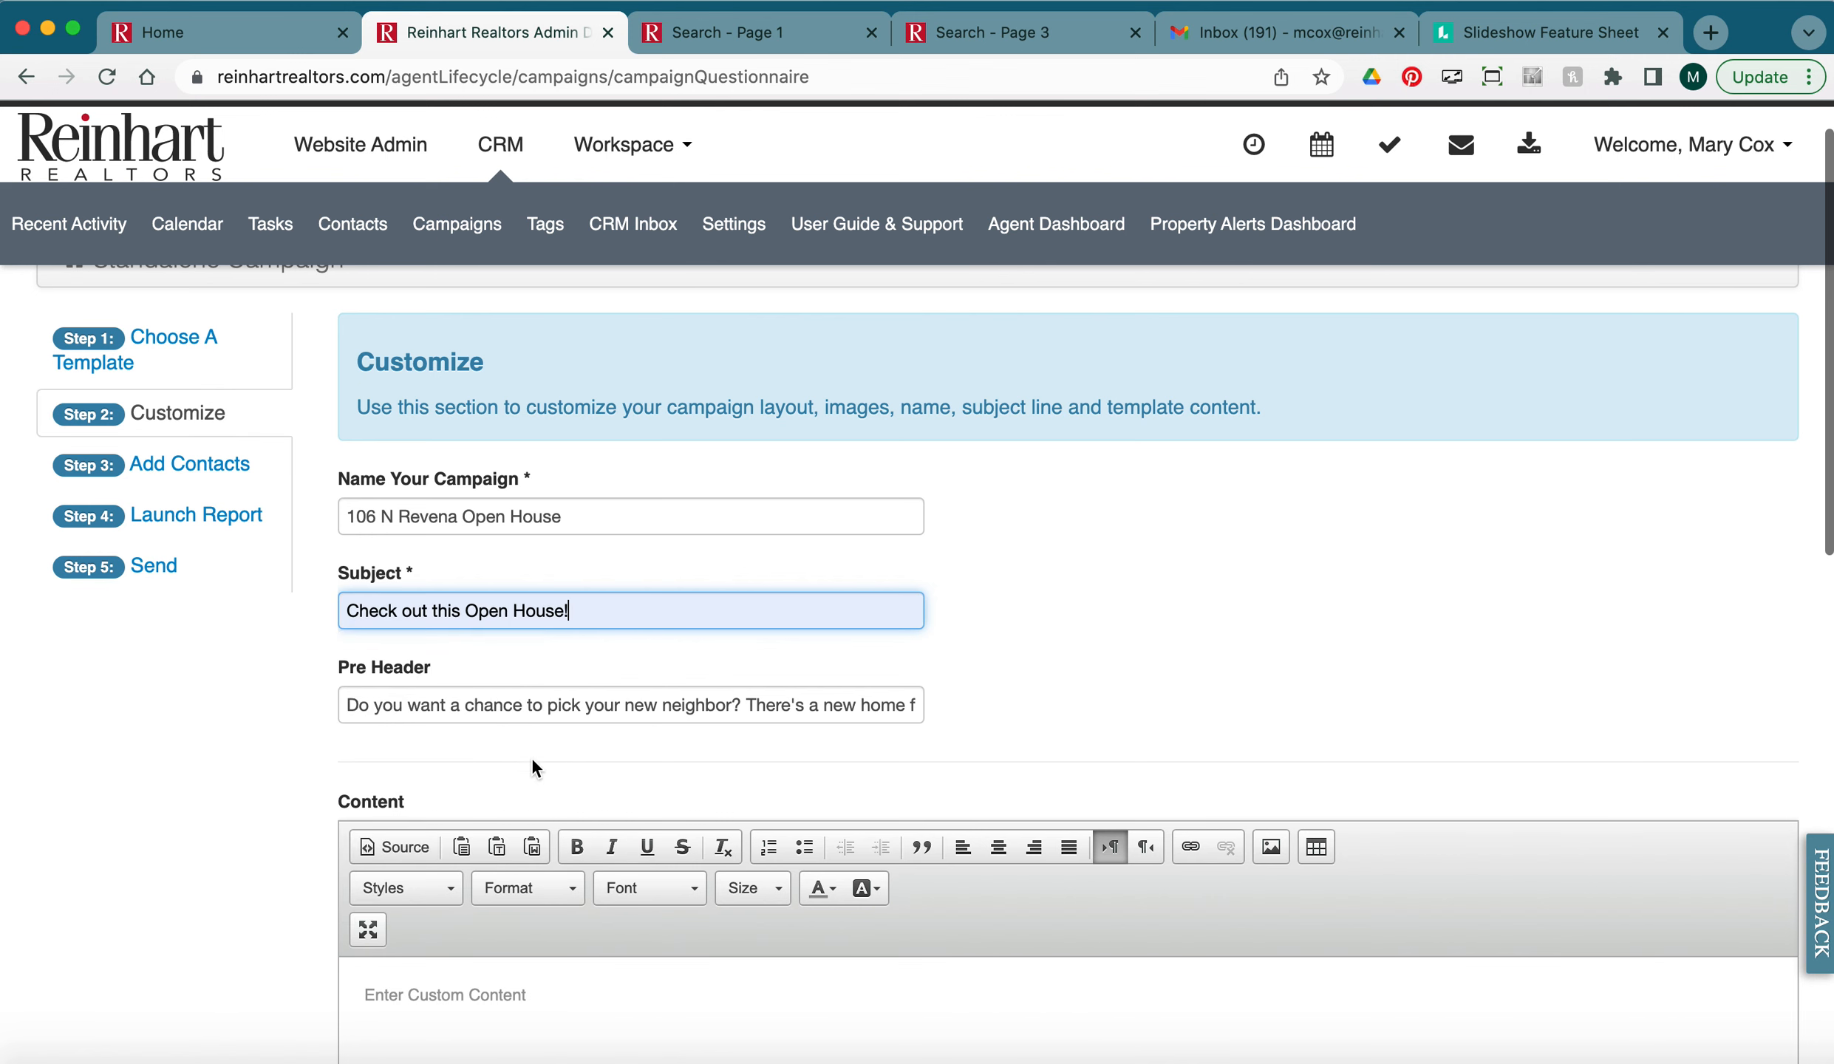
pyautogui.click(450, 705)
pyautogui.tripleClick(419, 716)
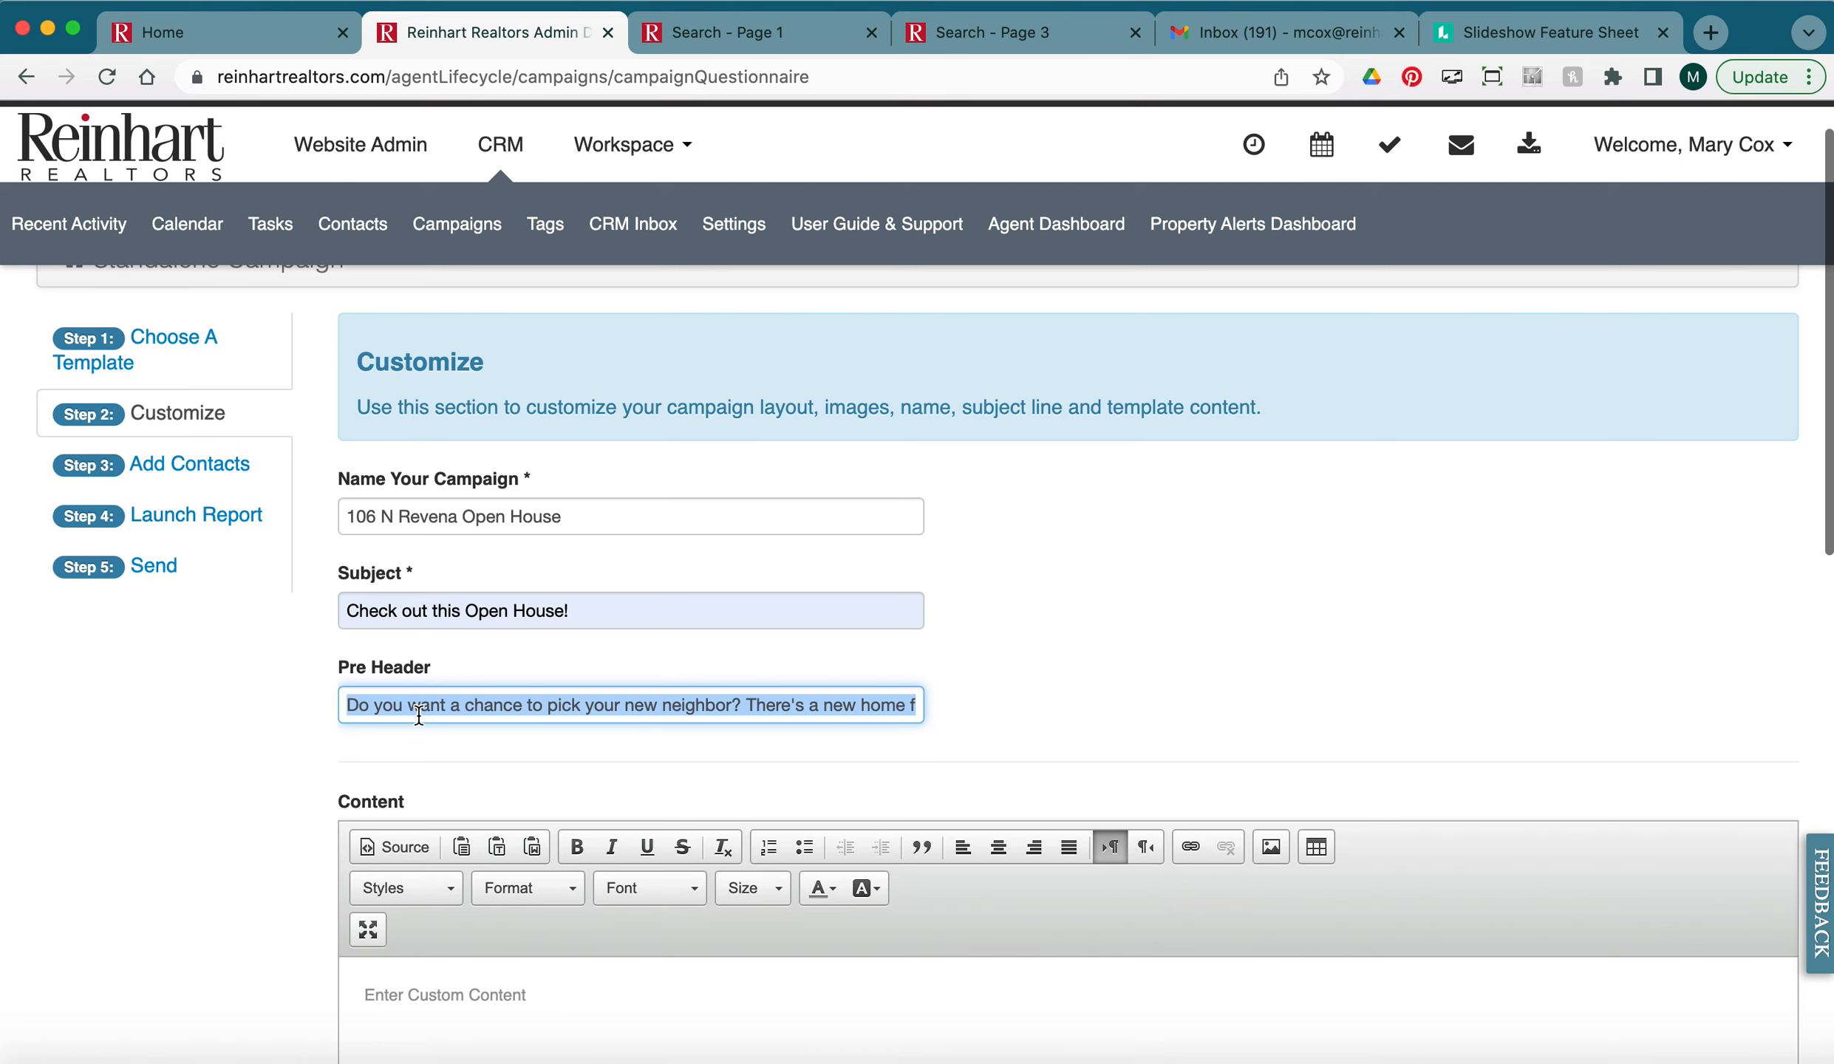
pyautogui.write('I')
pyautogui.click(470, 758)
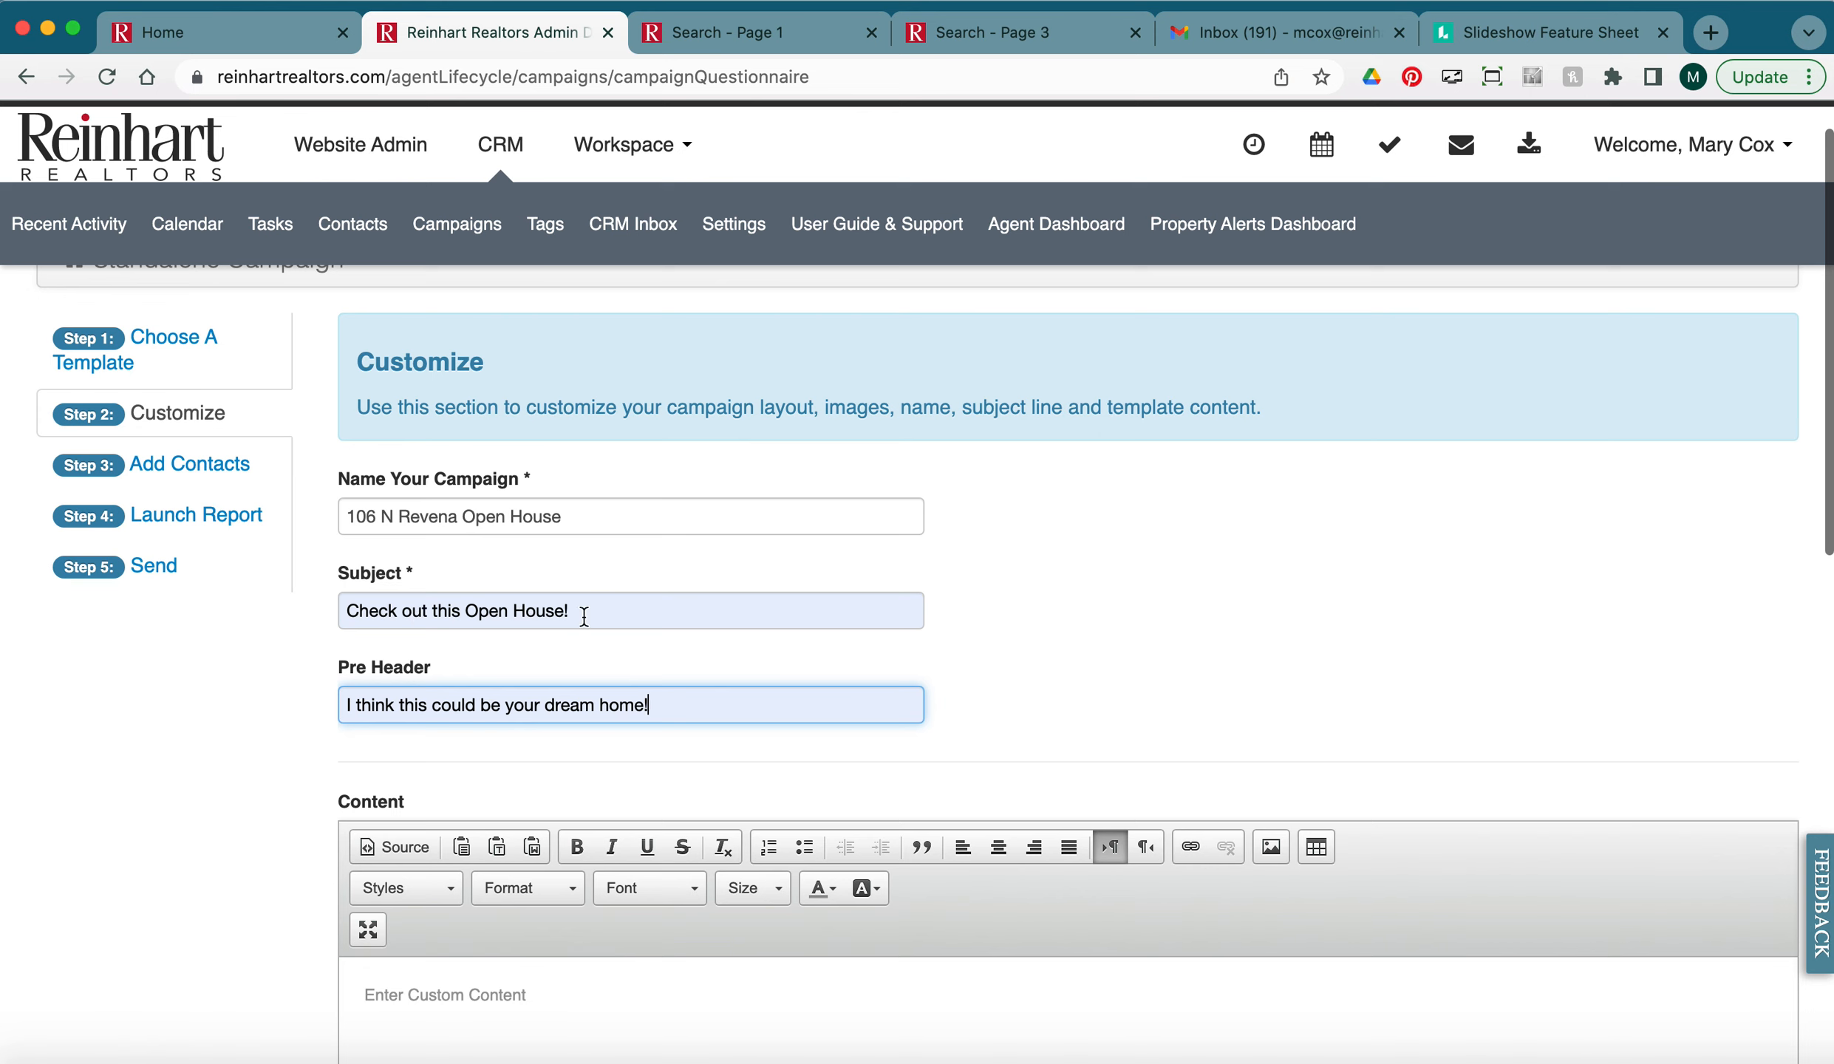
pyautogui.moveTo(683, 706); pyautogui.dragTo(334, 710)
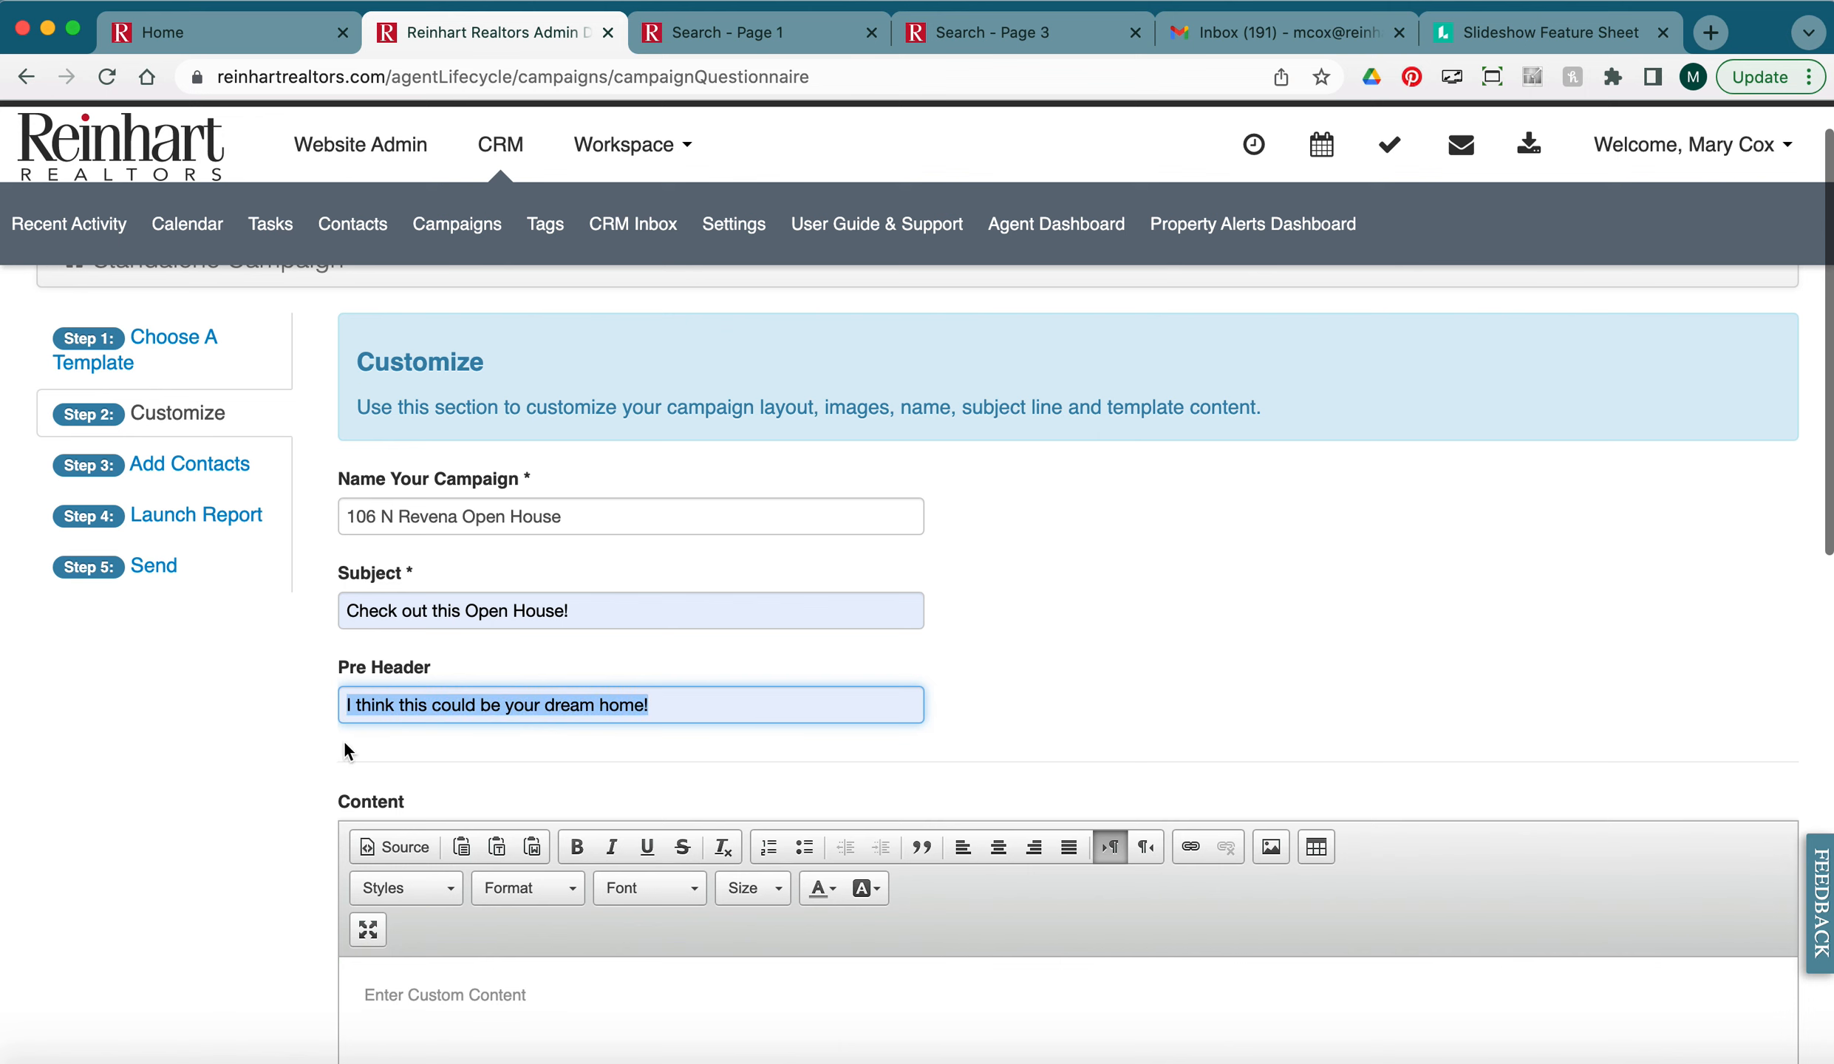
# Type 'Additional property features.' as the first line of the email Content body, followed by a new line.
pyautogui.click(273, 721)
pyautogui.scroll(-6, 254, 728)
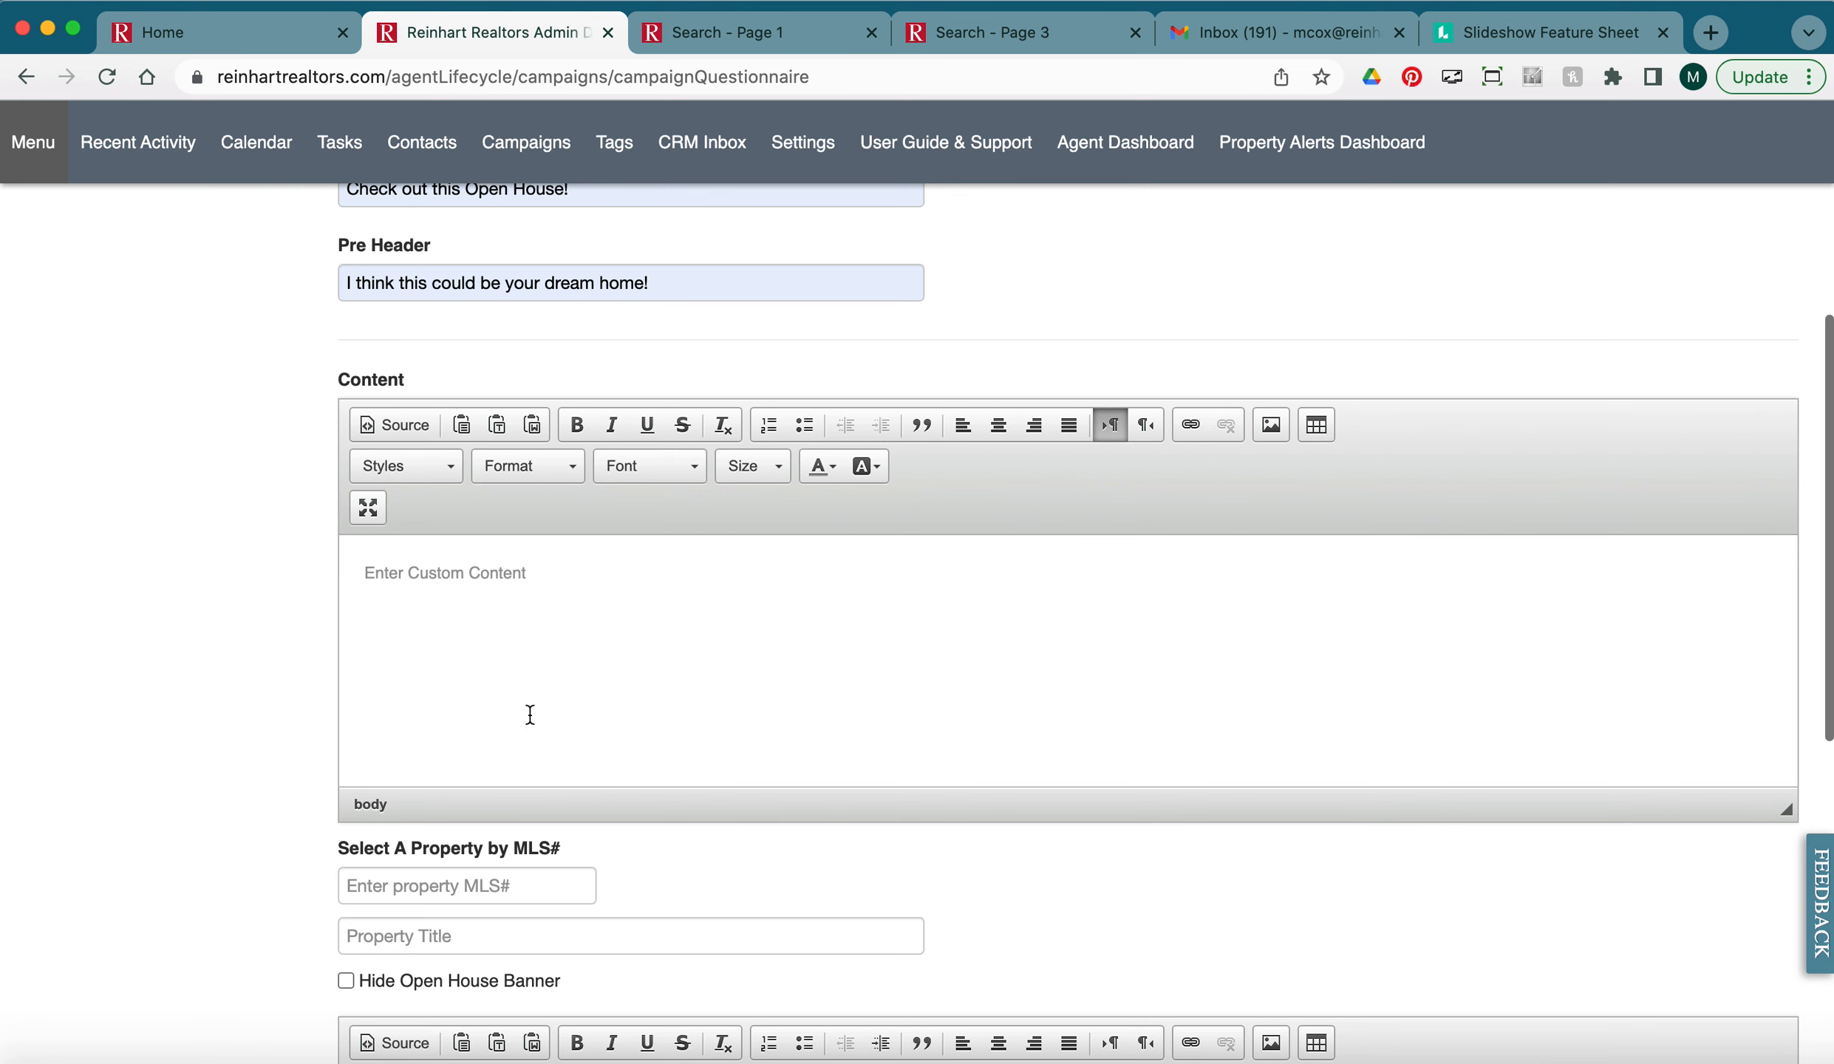
pyautogui.scroll(-2, 655, 835)
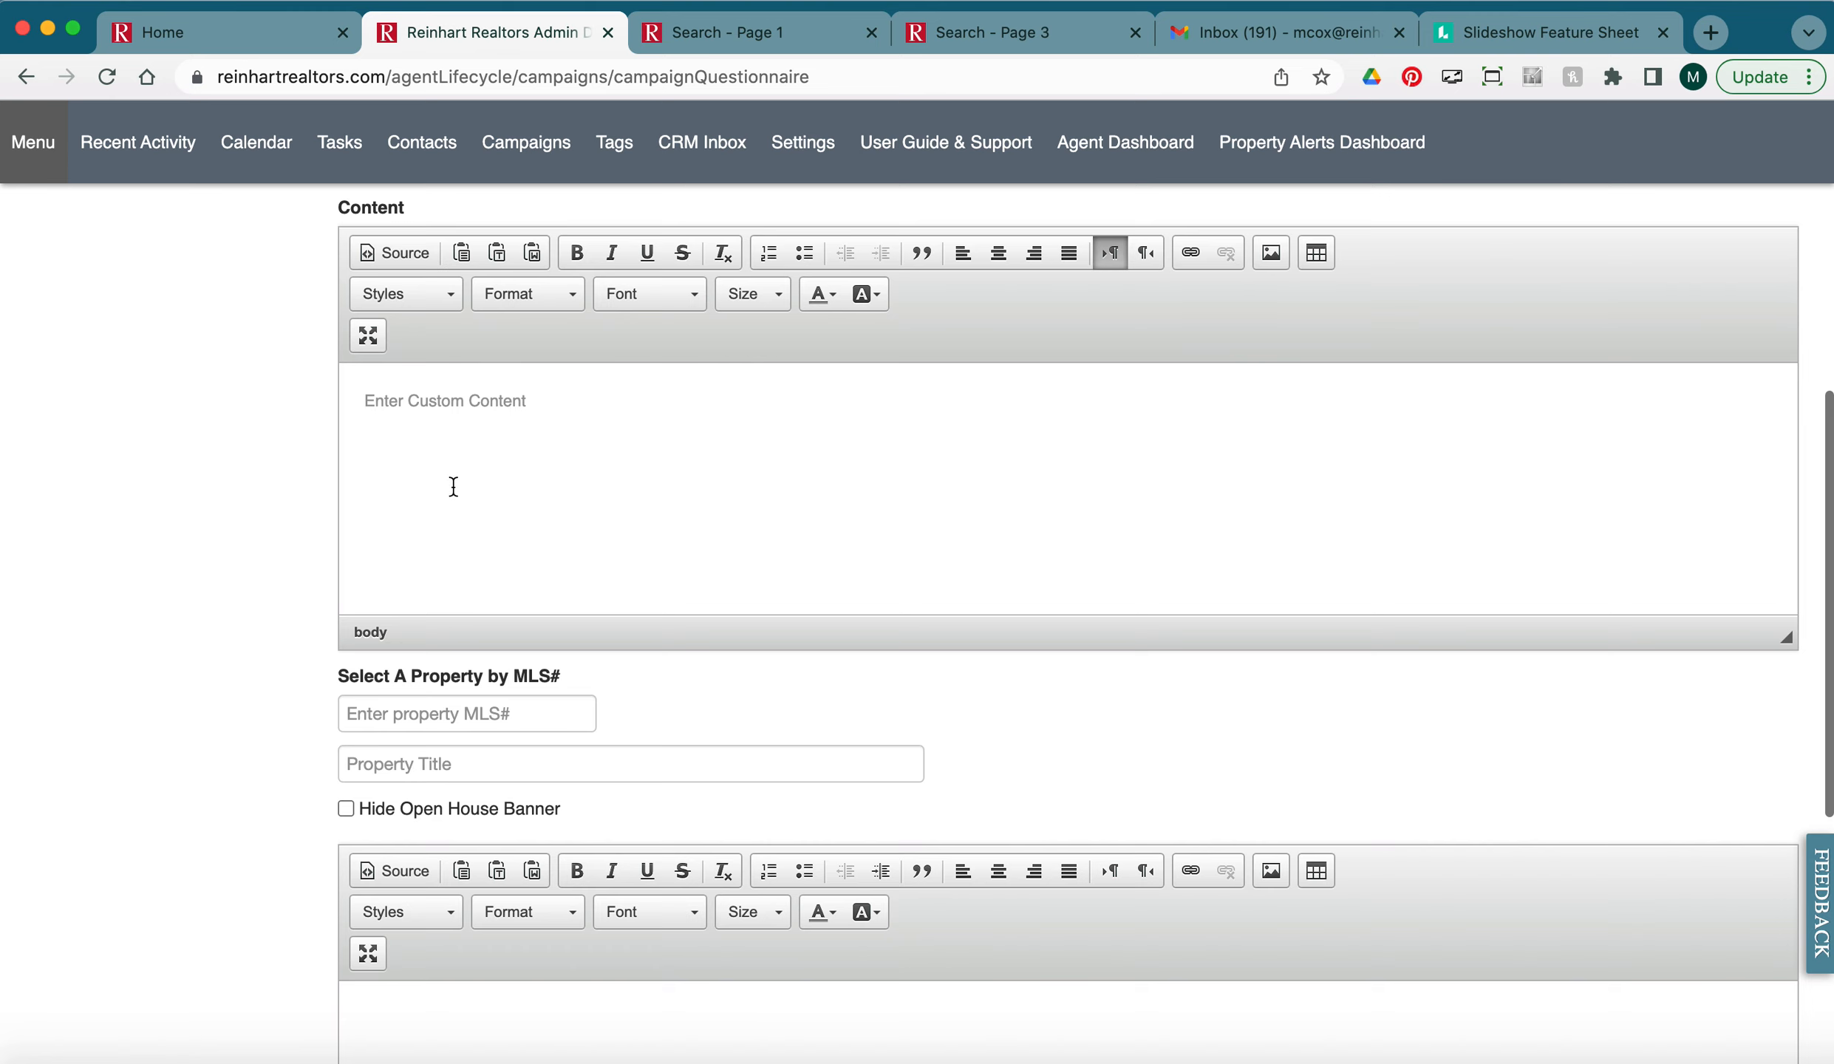
pyautogui.click(456, 409)
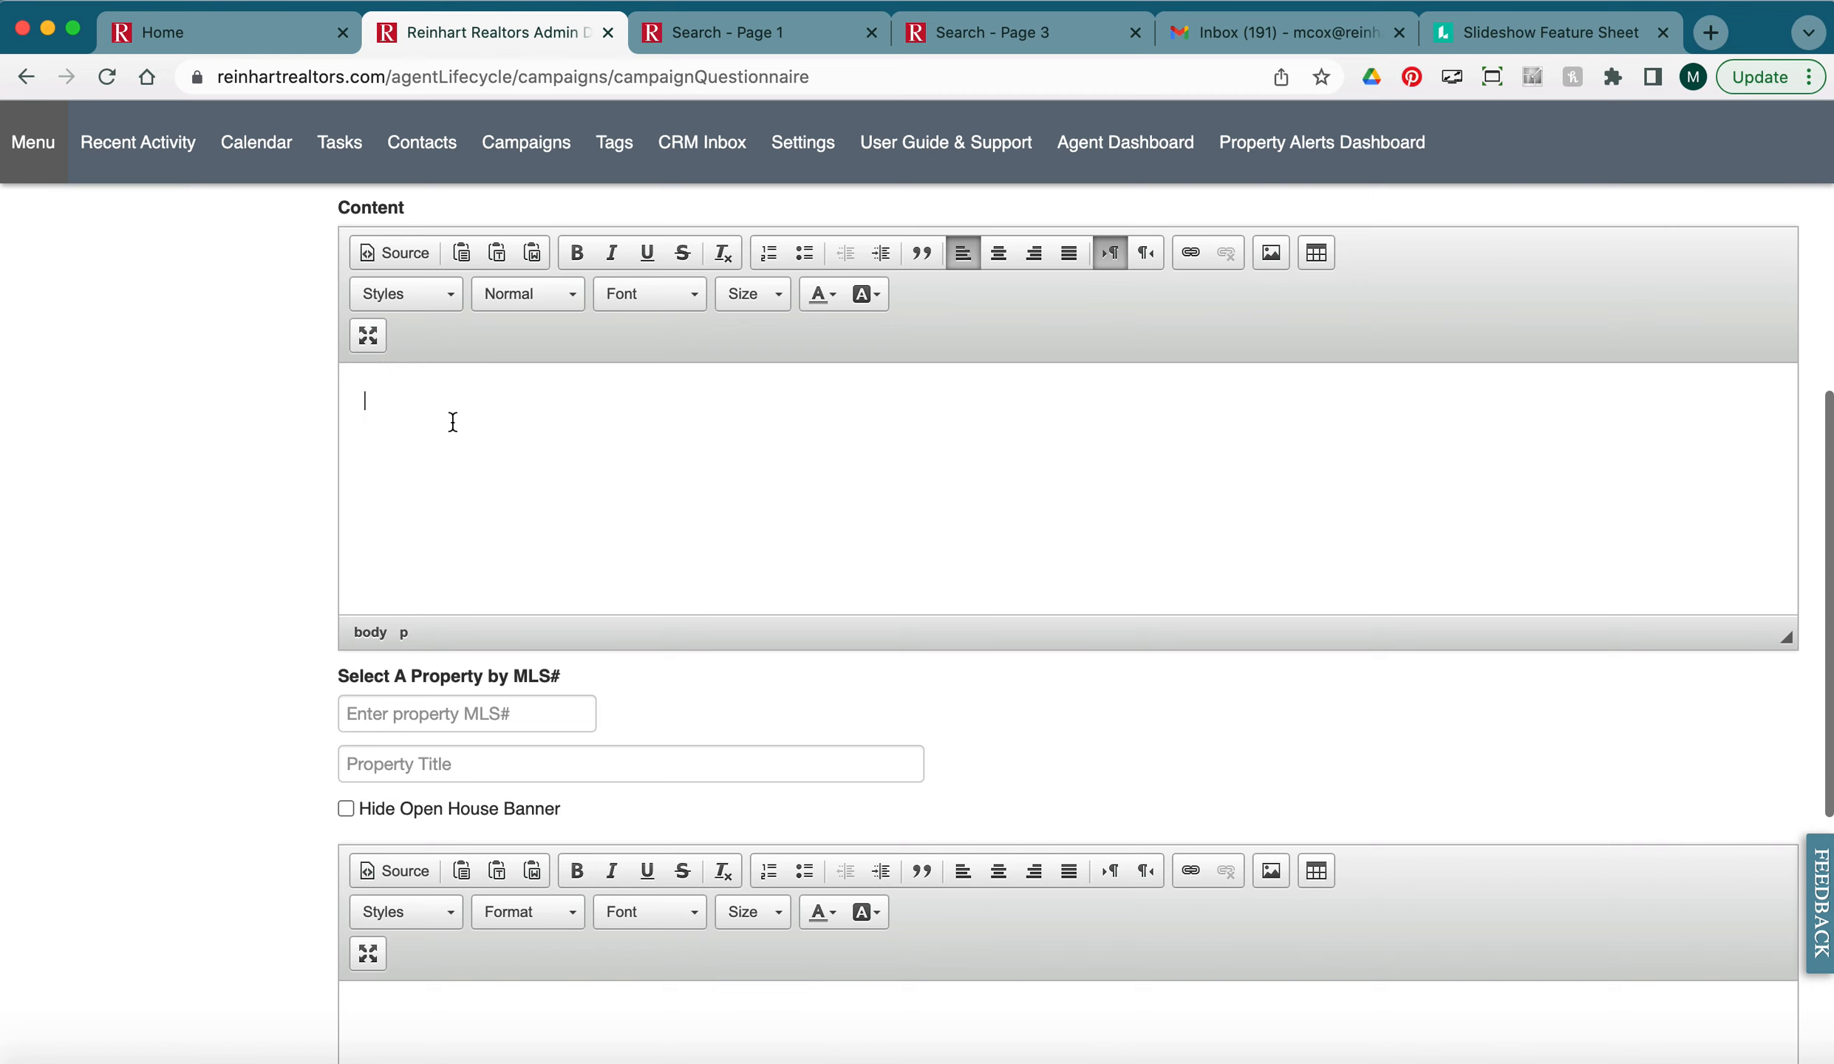
pyautogui.write('Additional property features.')
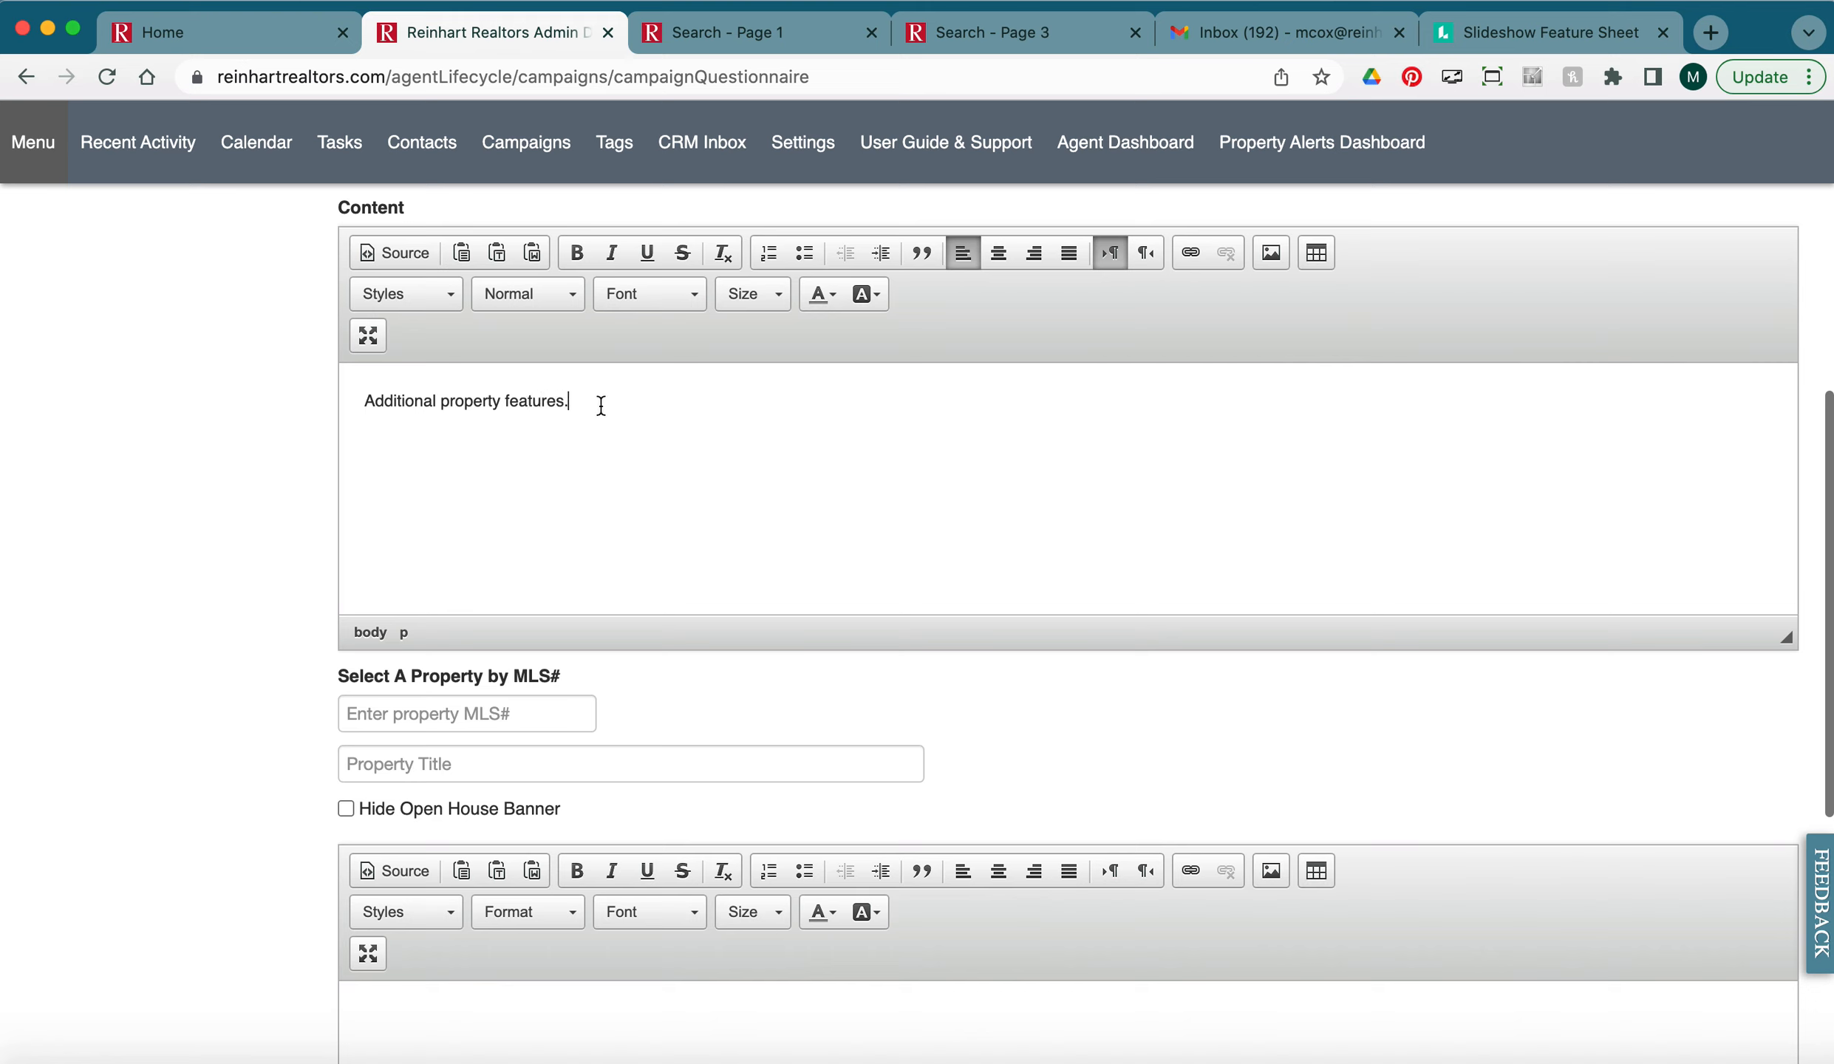
pyautogui.press('Return')
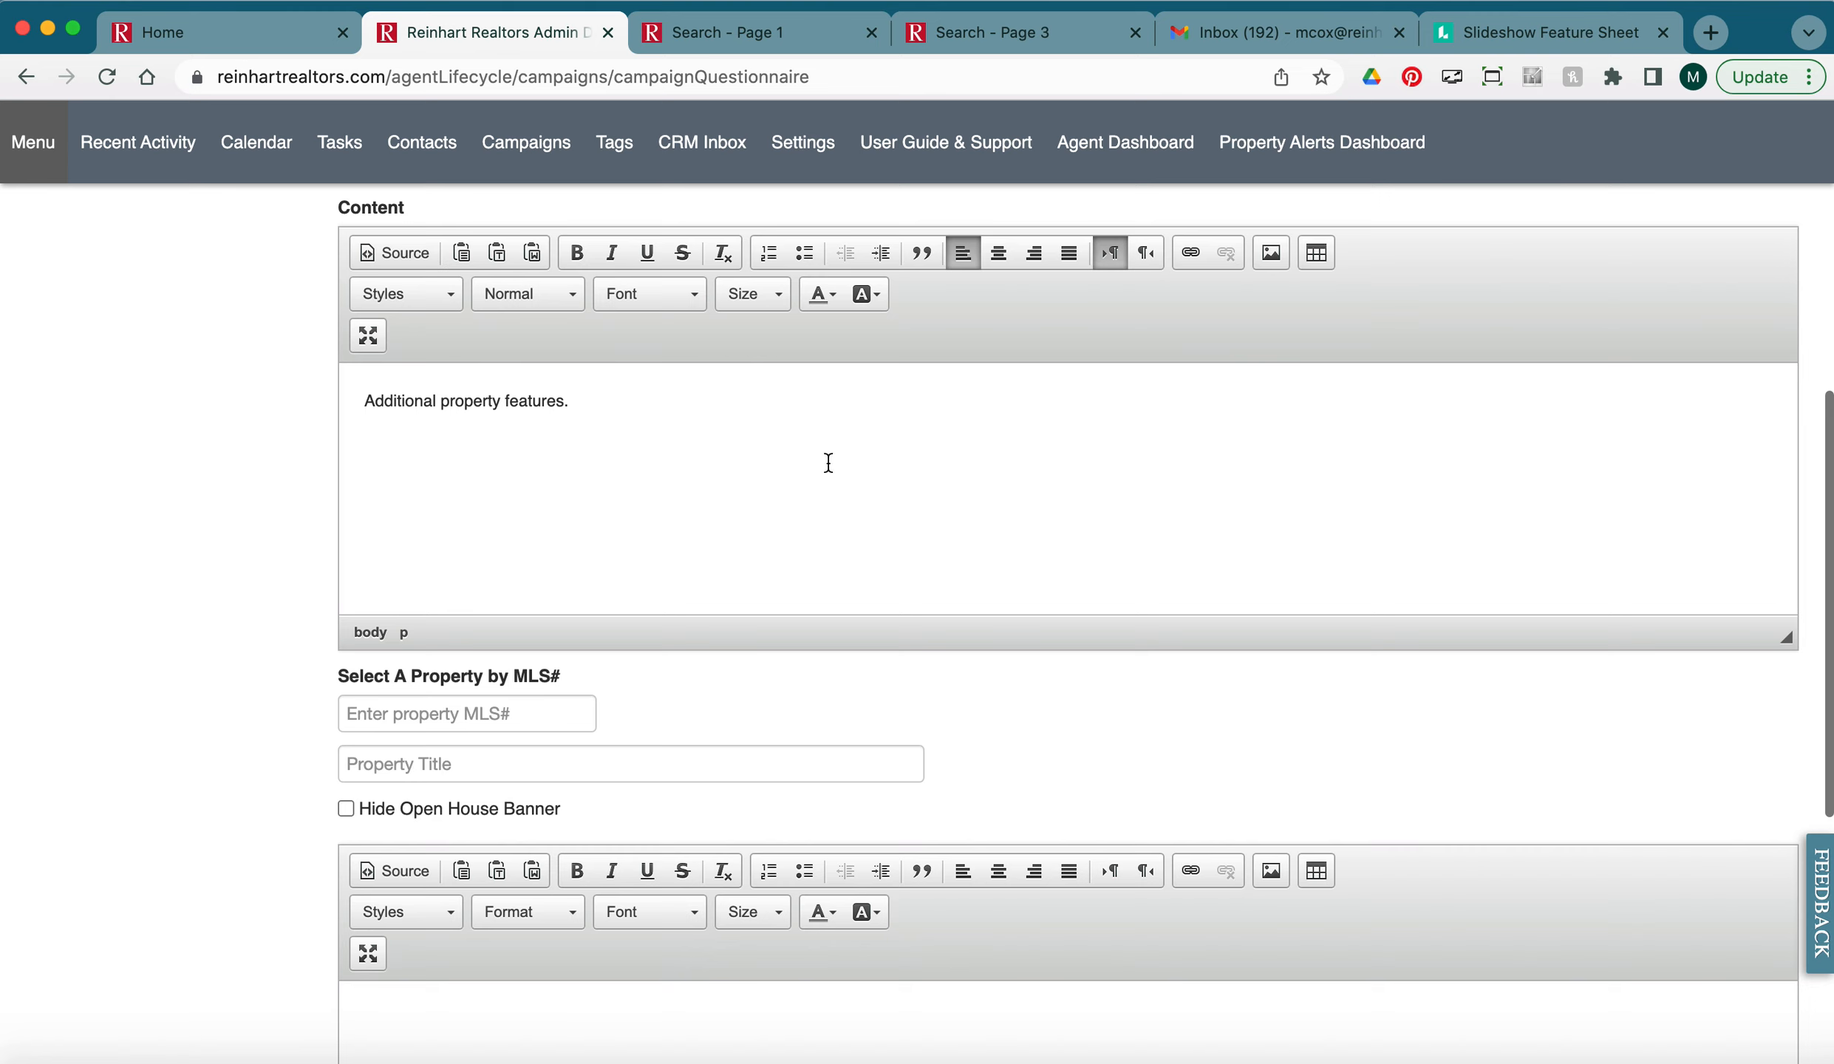
# Upload the Additional Property Features image to the server in Image Properties.
pyautogui.click(1273, 255)
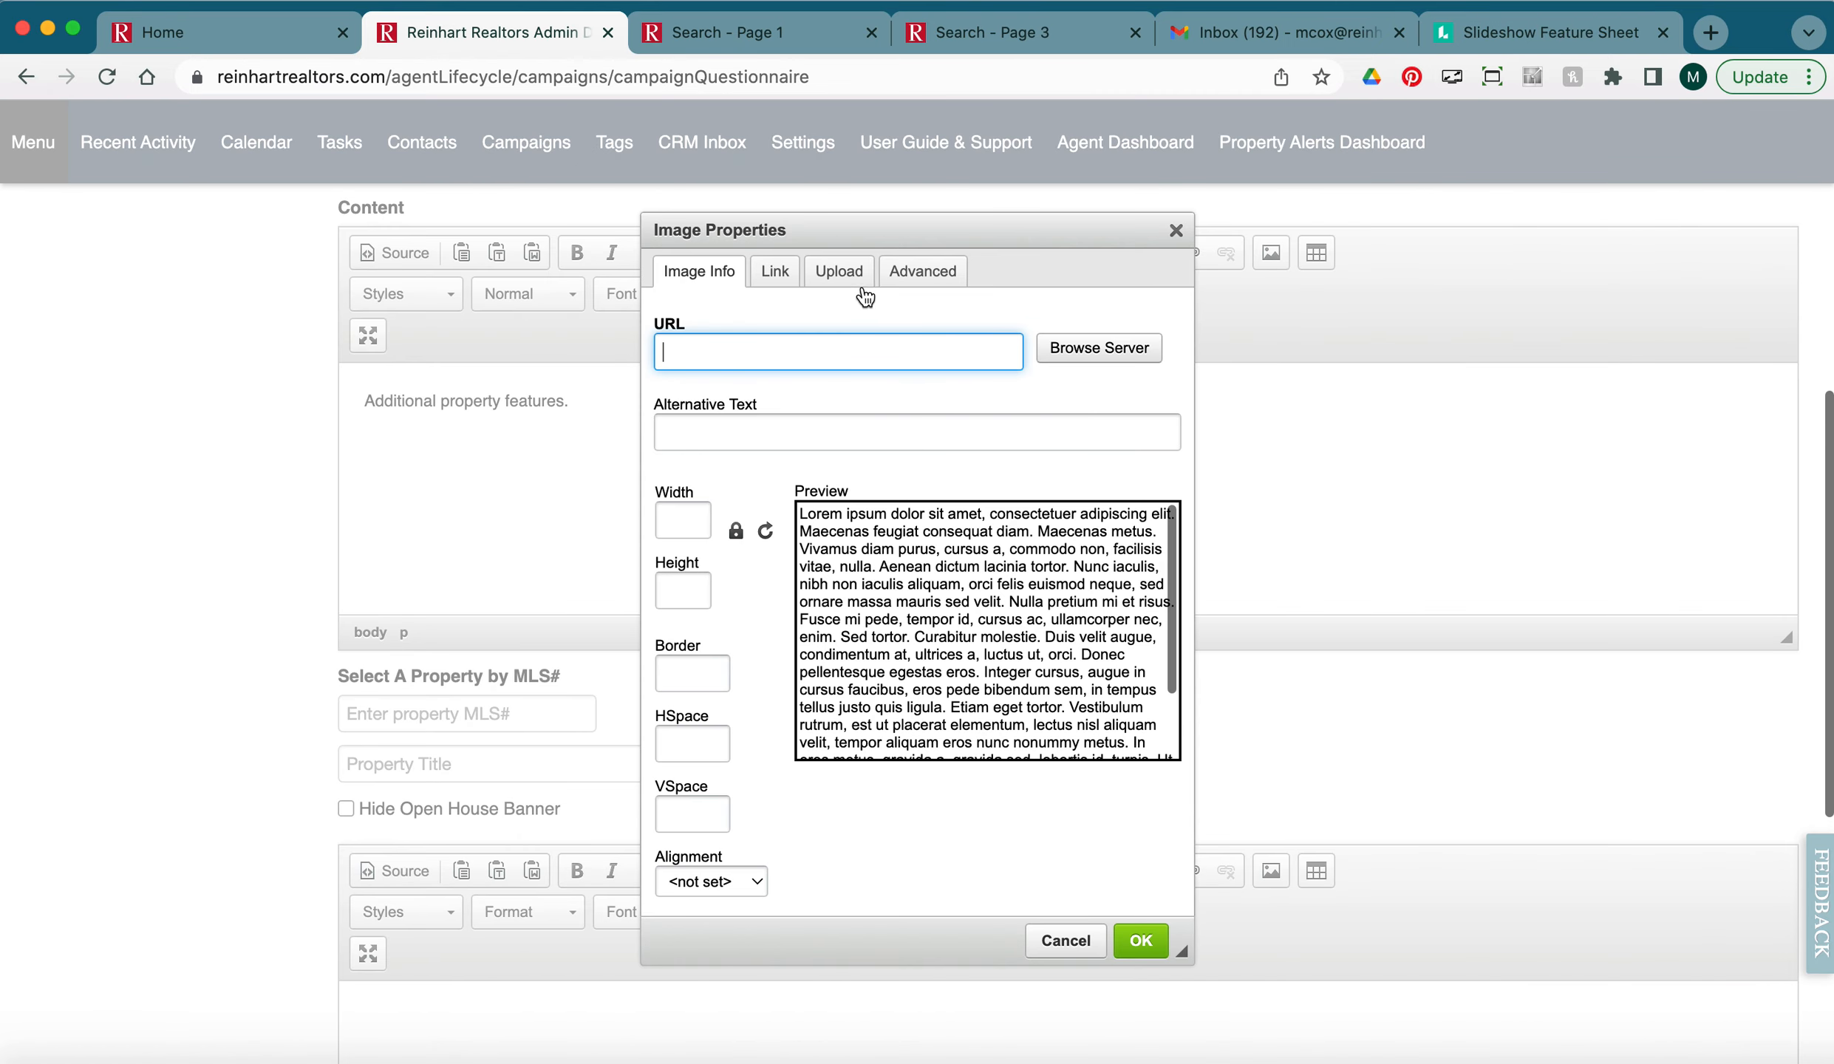
pyautogui.click(1176, 231)
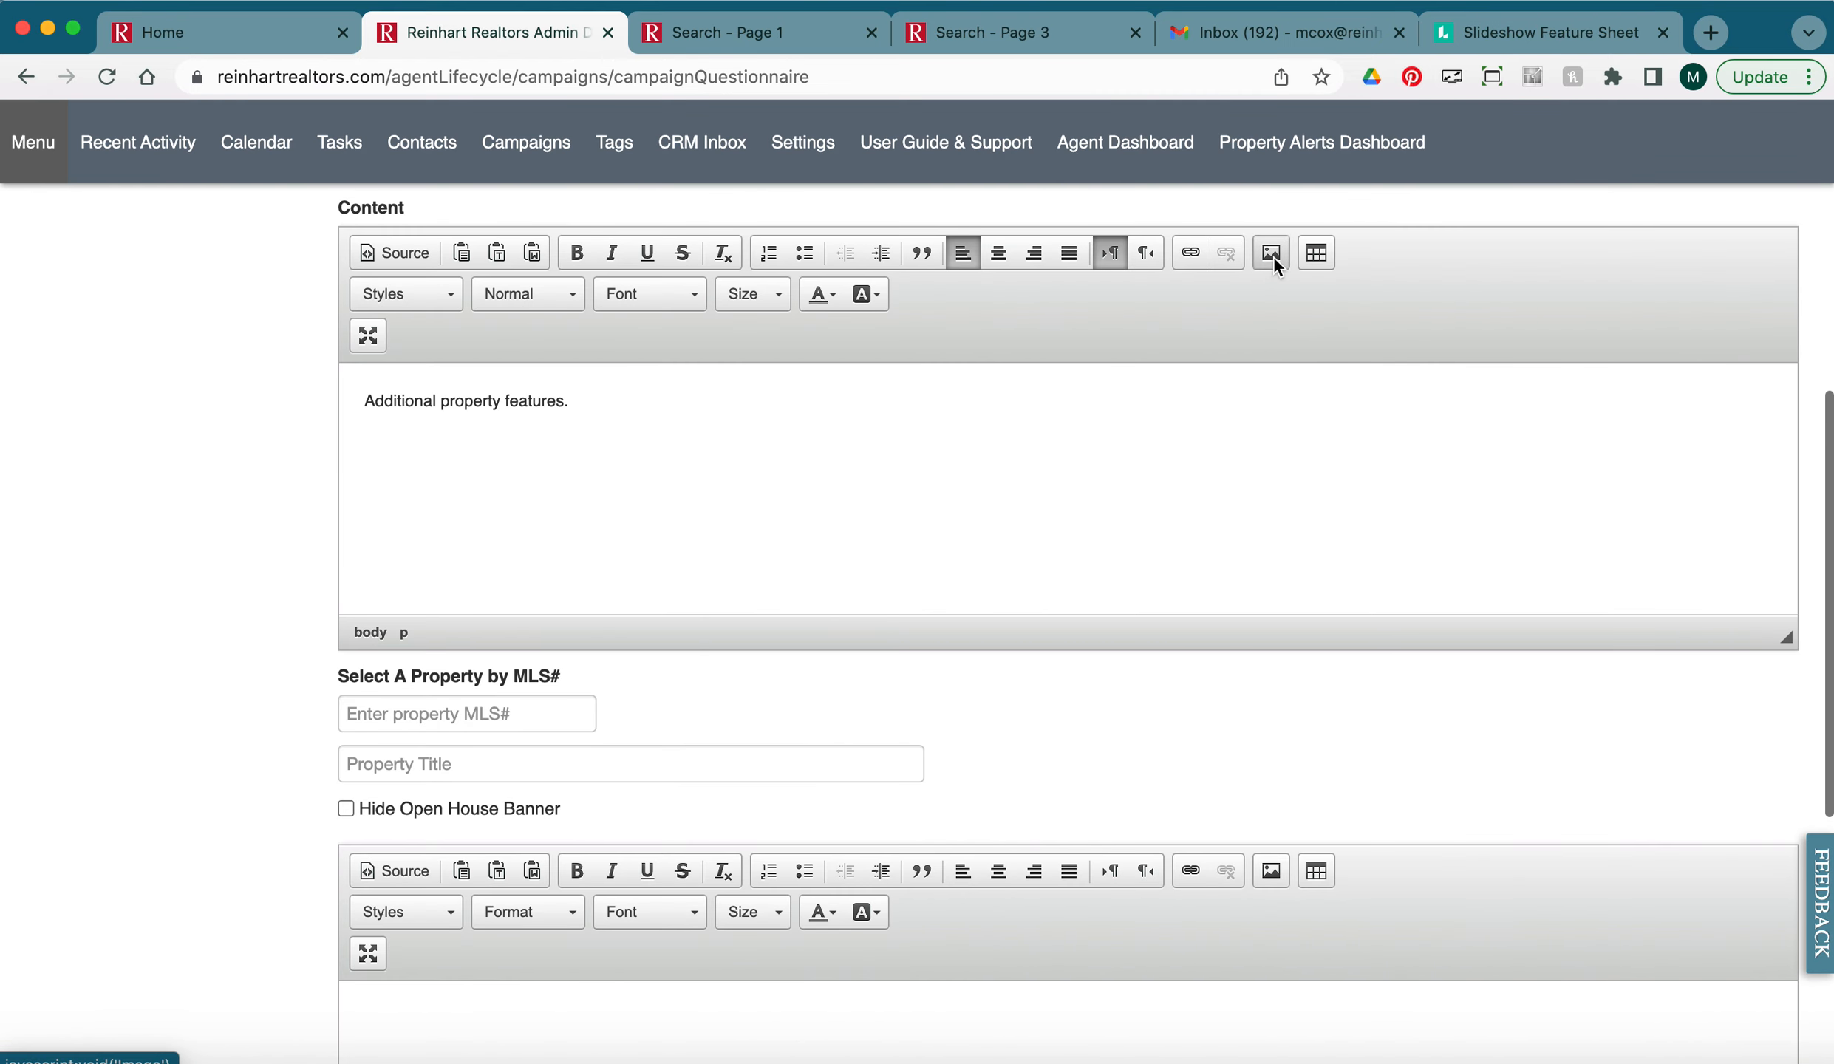
pyautogui.click(1274, 255)
pyautogui.click(843, 272)
pyautogui.click(745, 348)
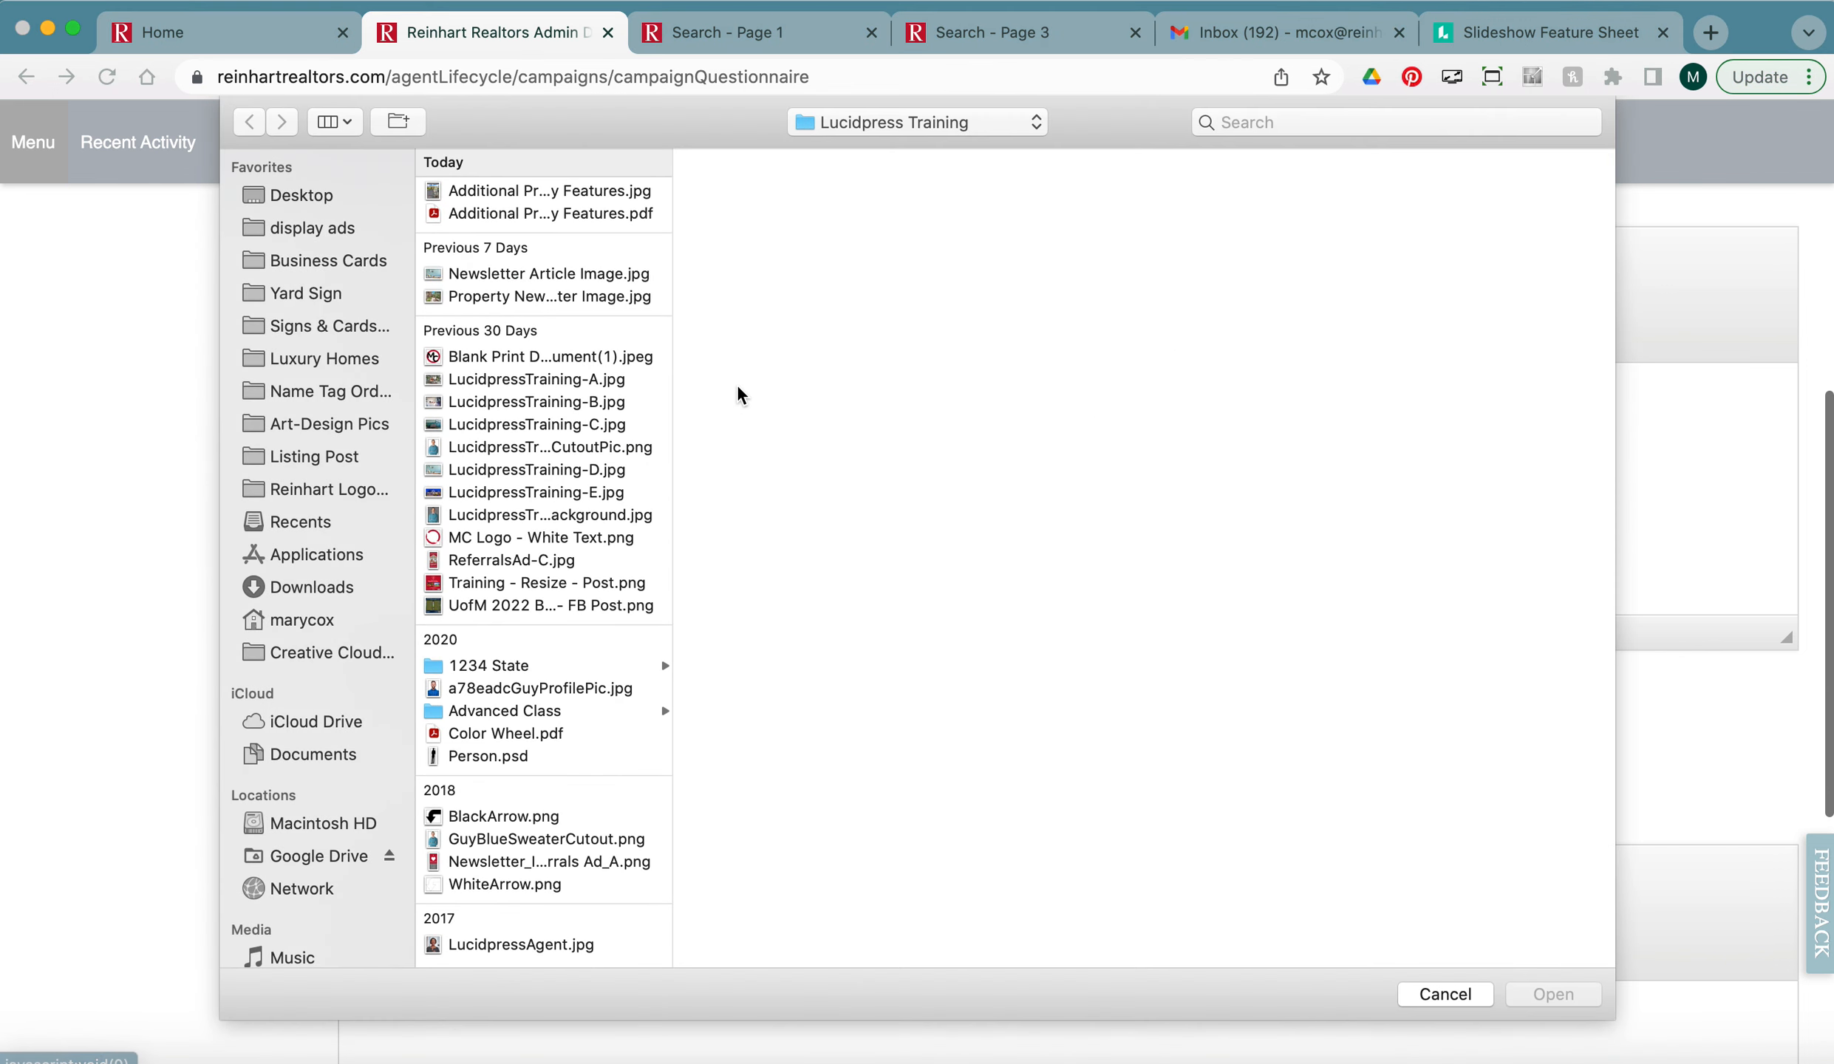
pyautogui.click(510, 192)
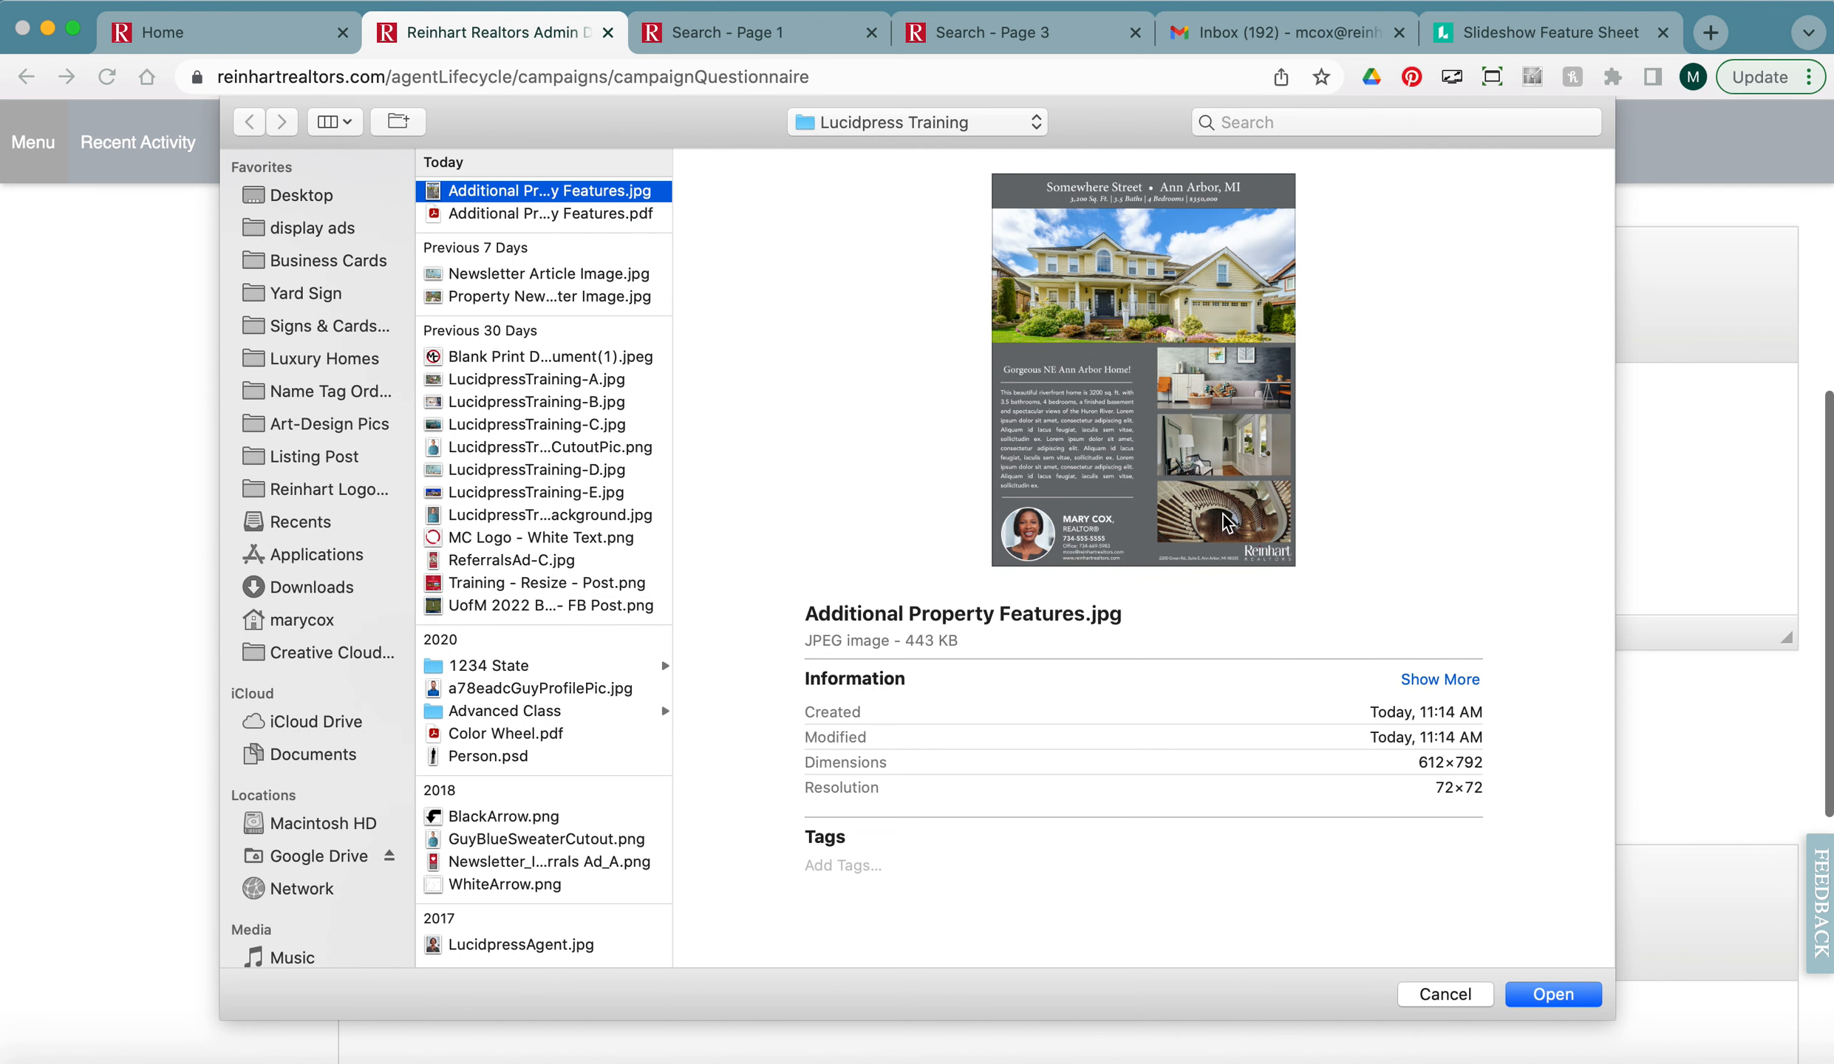
pyautogui.click(1553, 994)
pyautogui.click(809, 403)
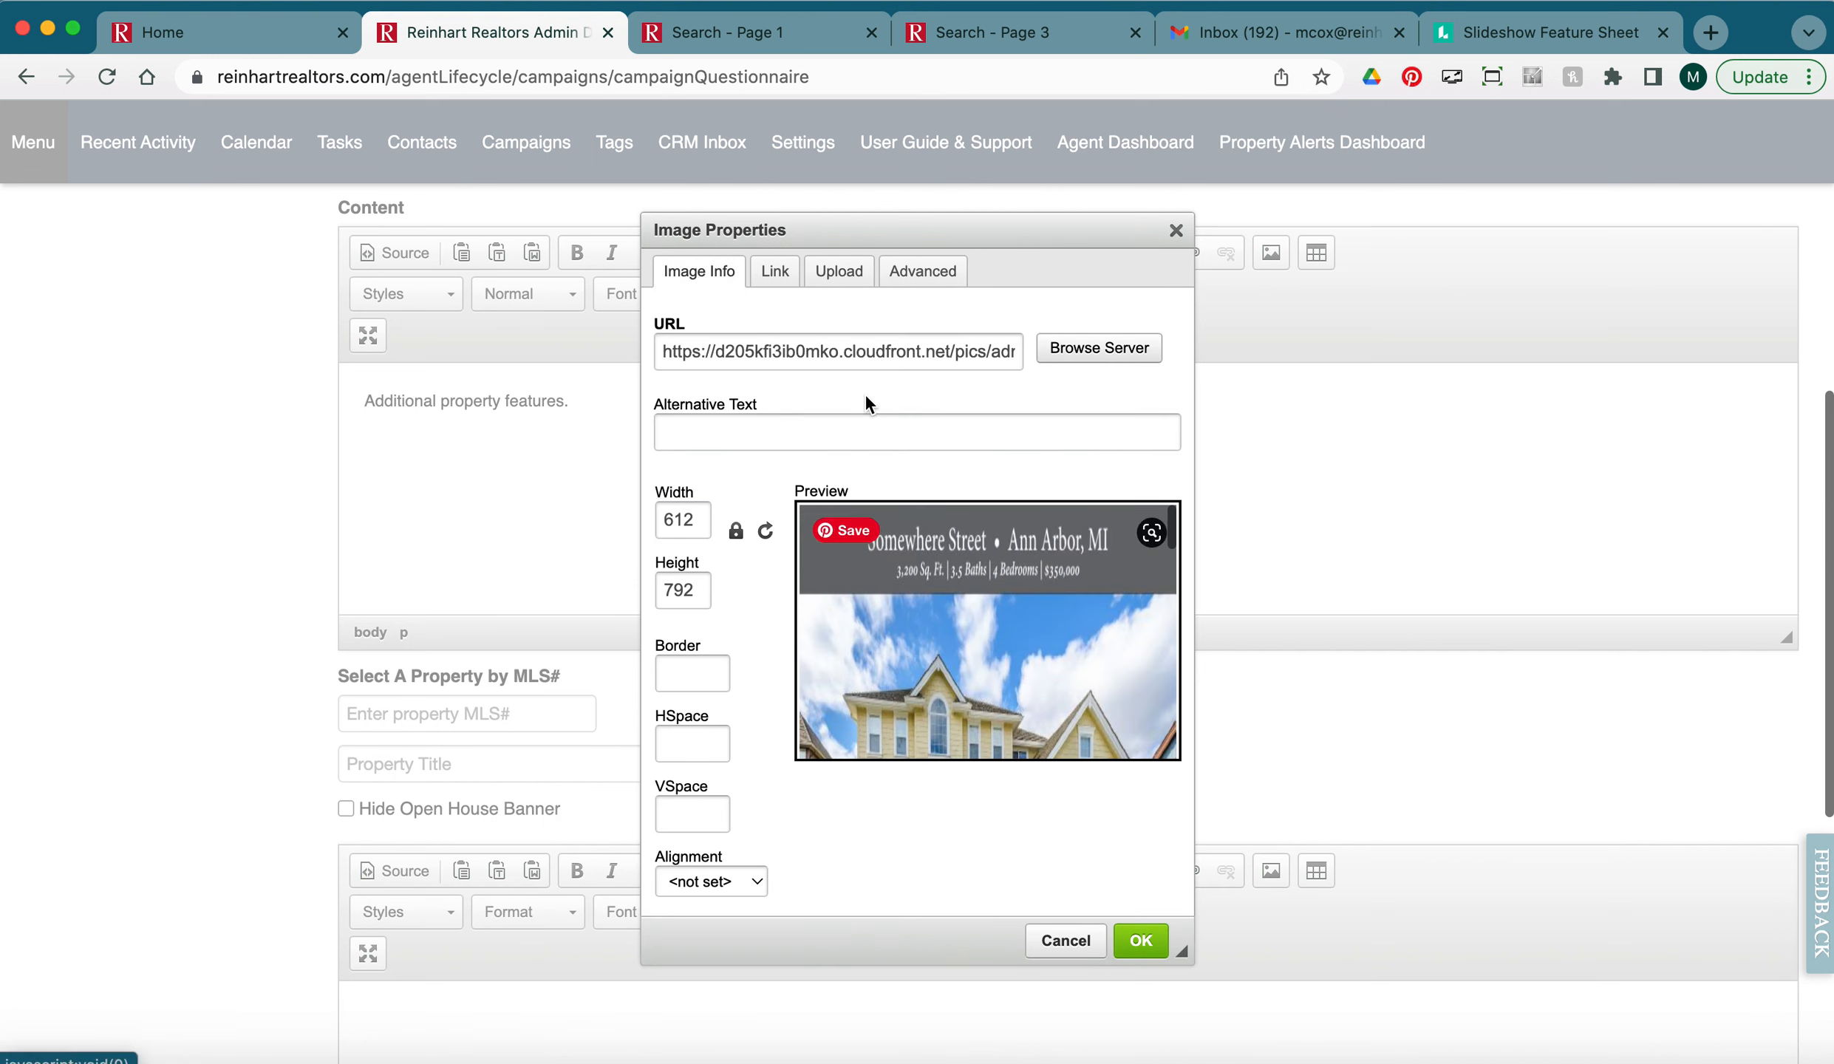
# Set the flyer image width to 200 with locked proportions and insert it.
pyautogui.doubleClick(693, 520)
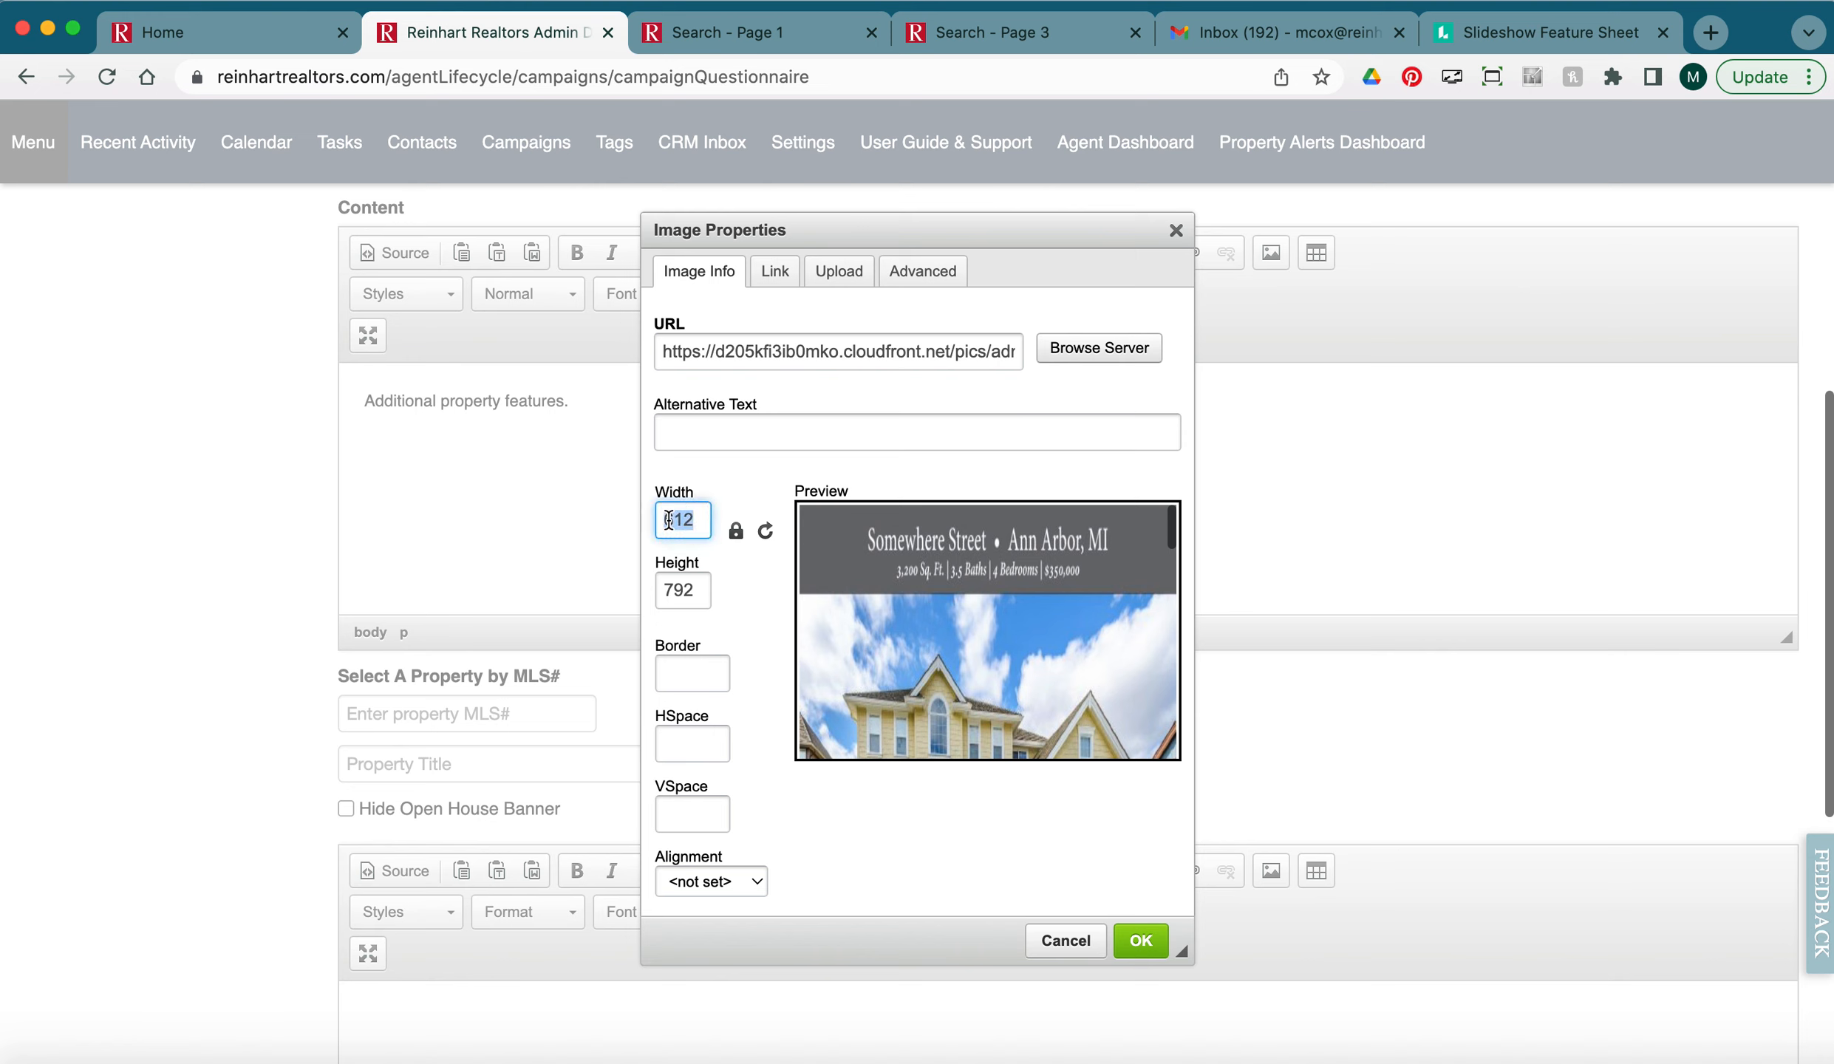
pyautogui.write('200')
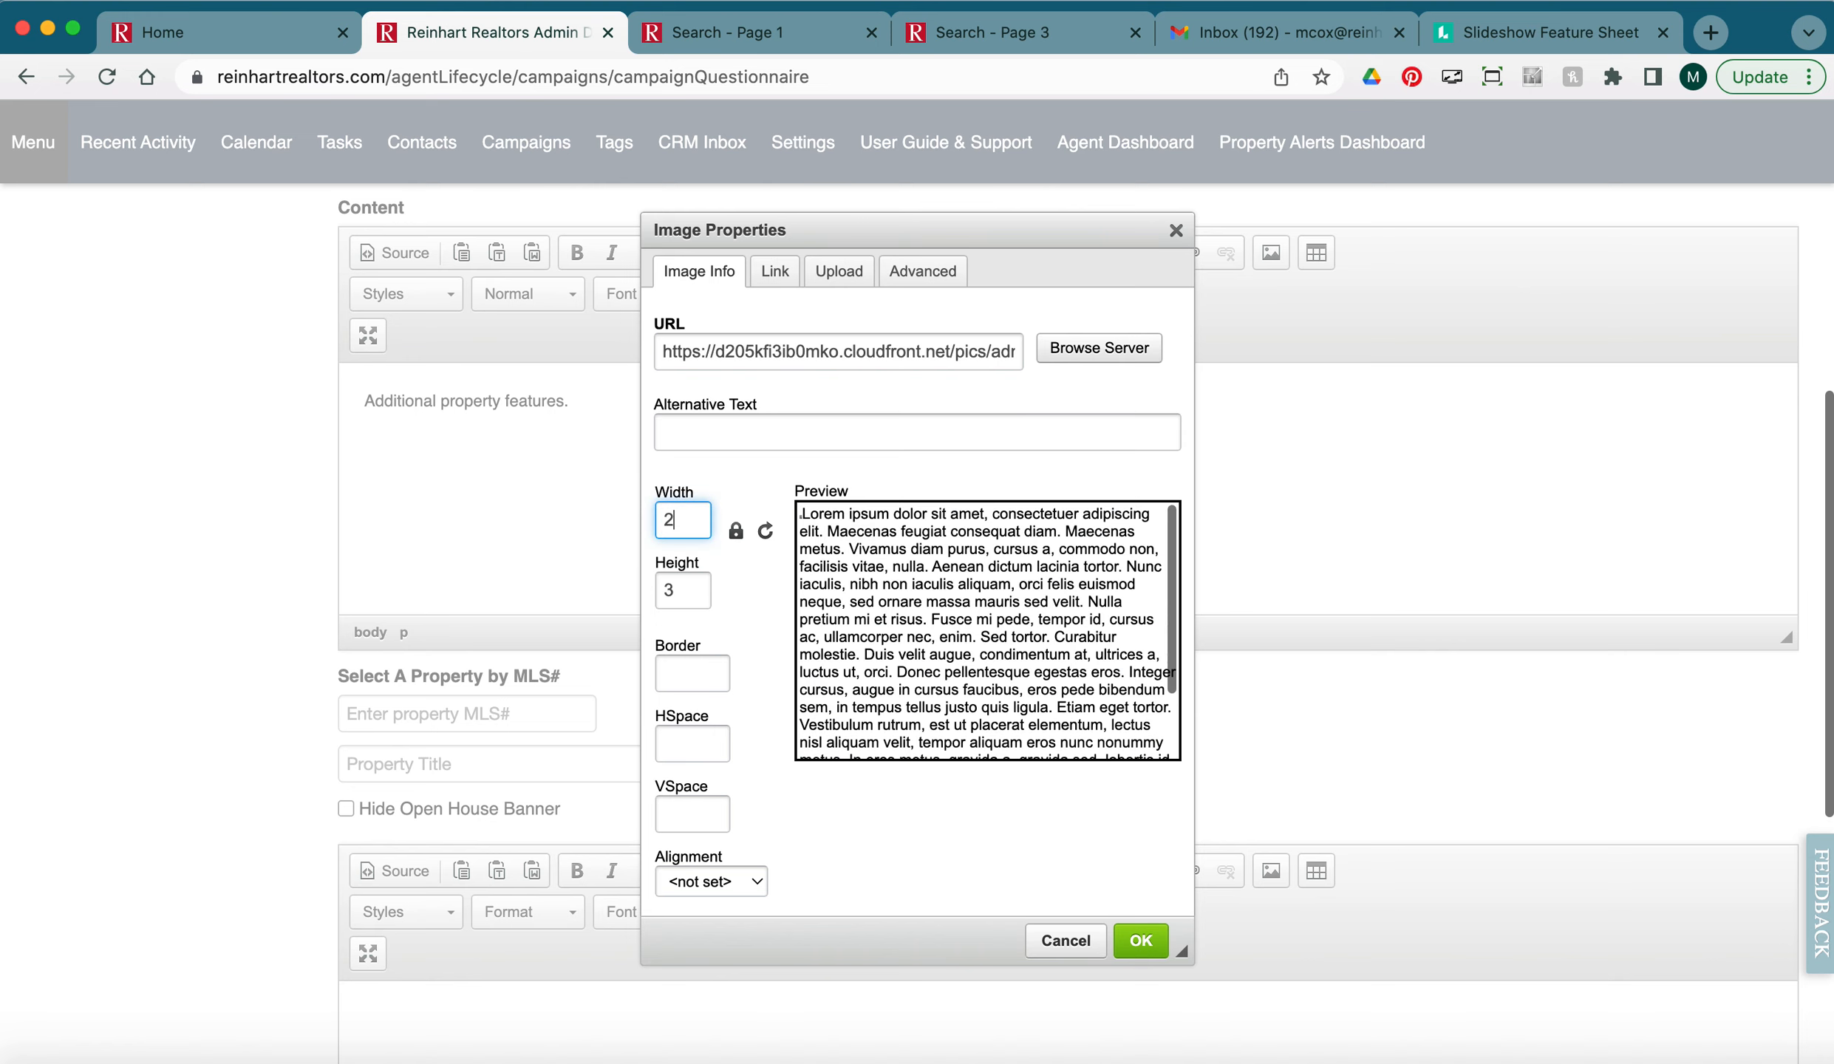
pyautogui.click(736, 532)
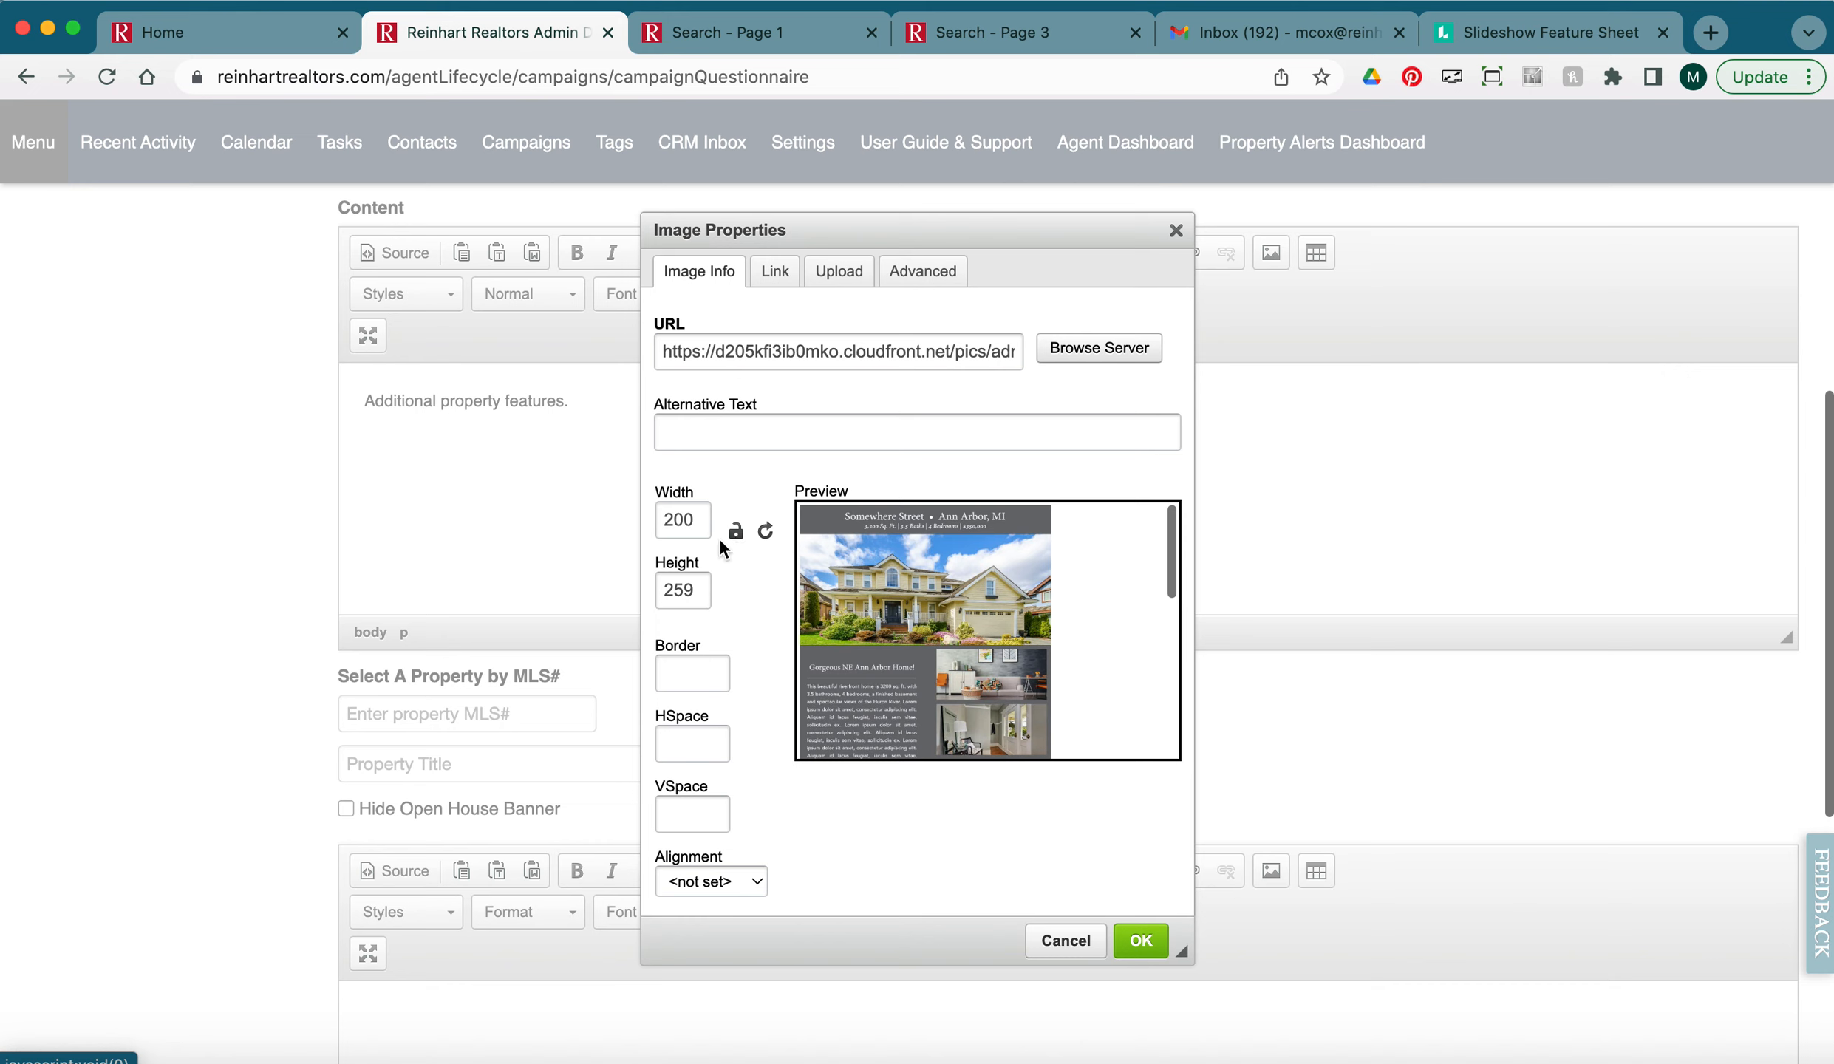
pyautogui.click(736, 530)
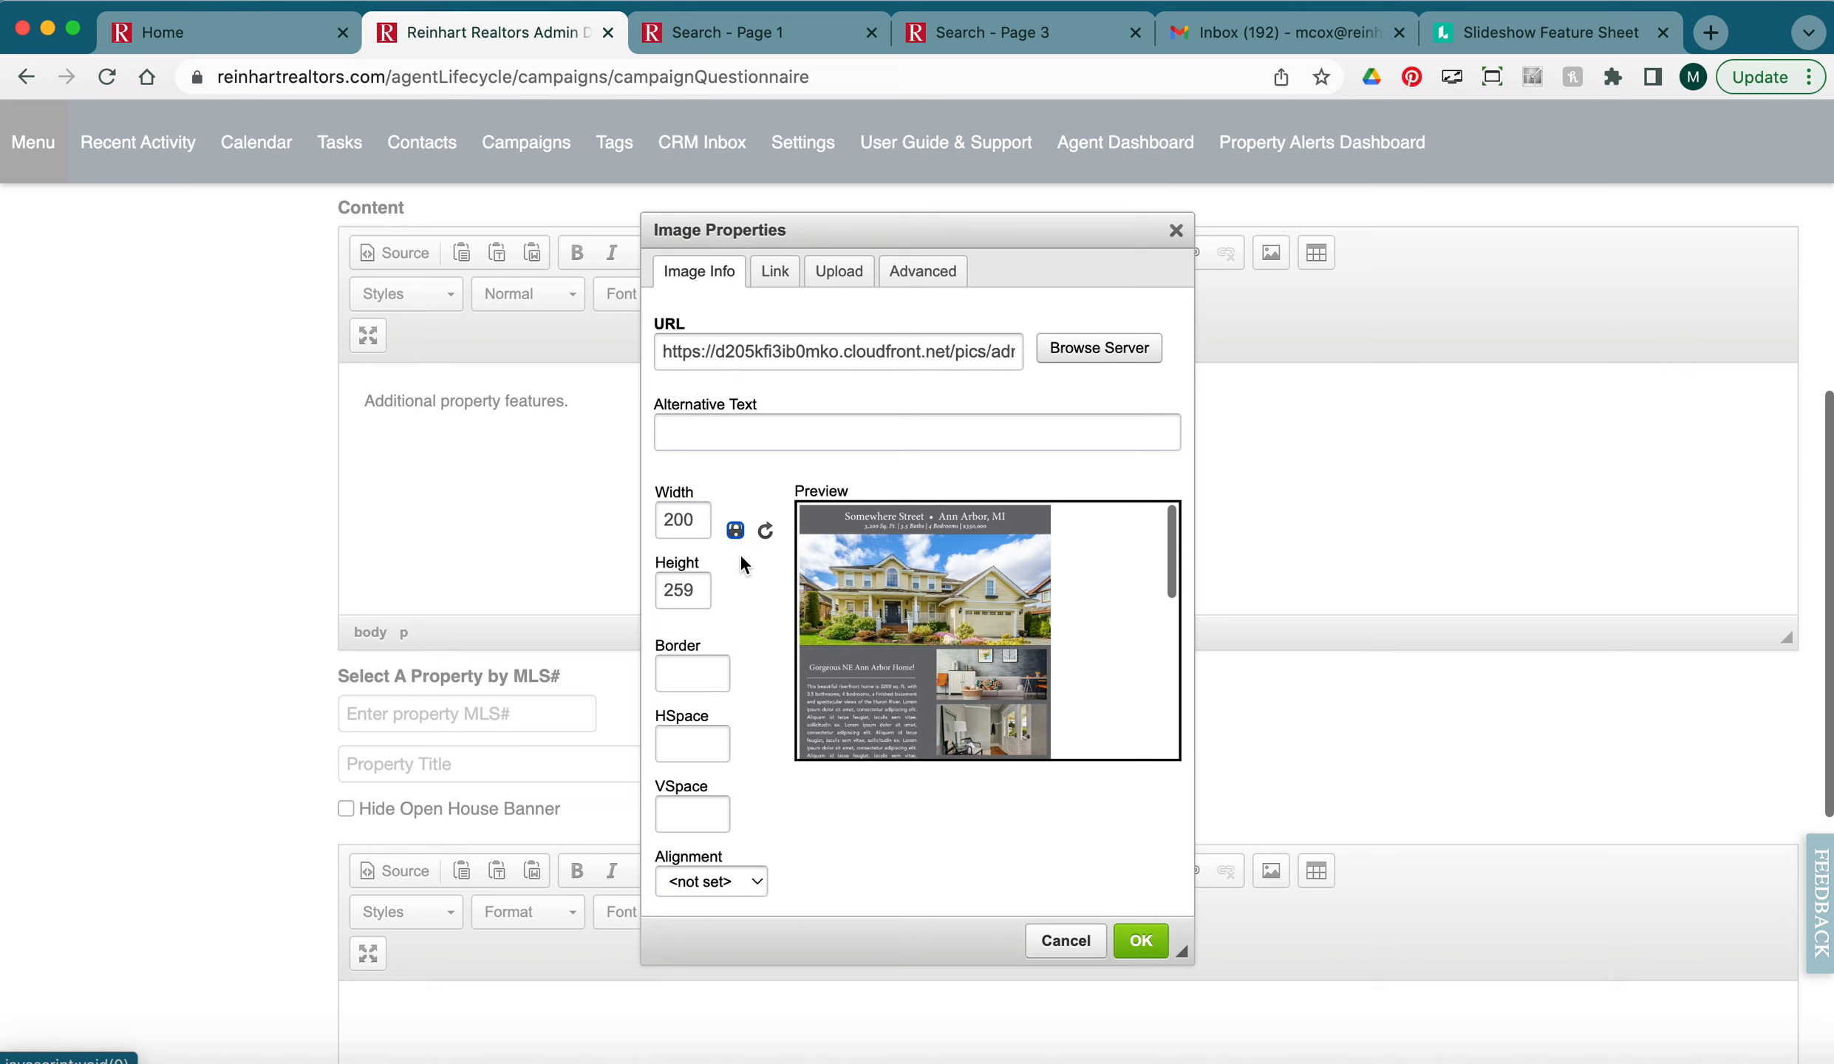
pyautogui.click(746, 597)
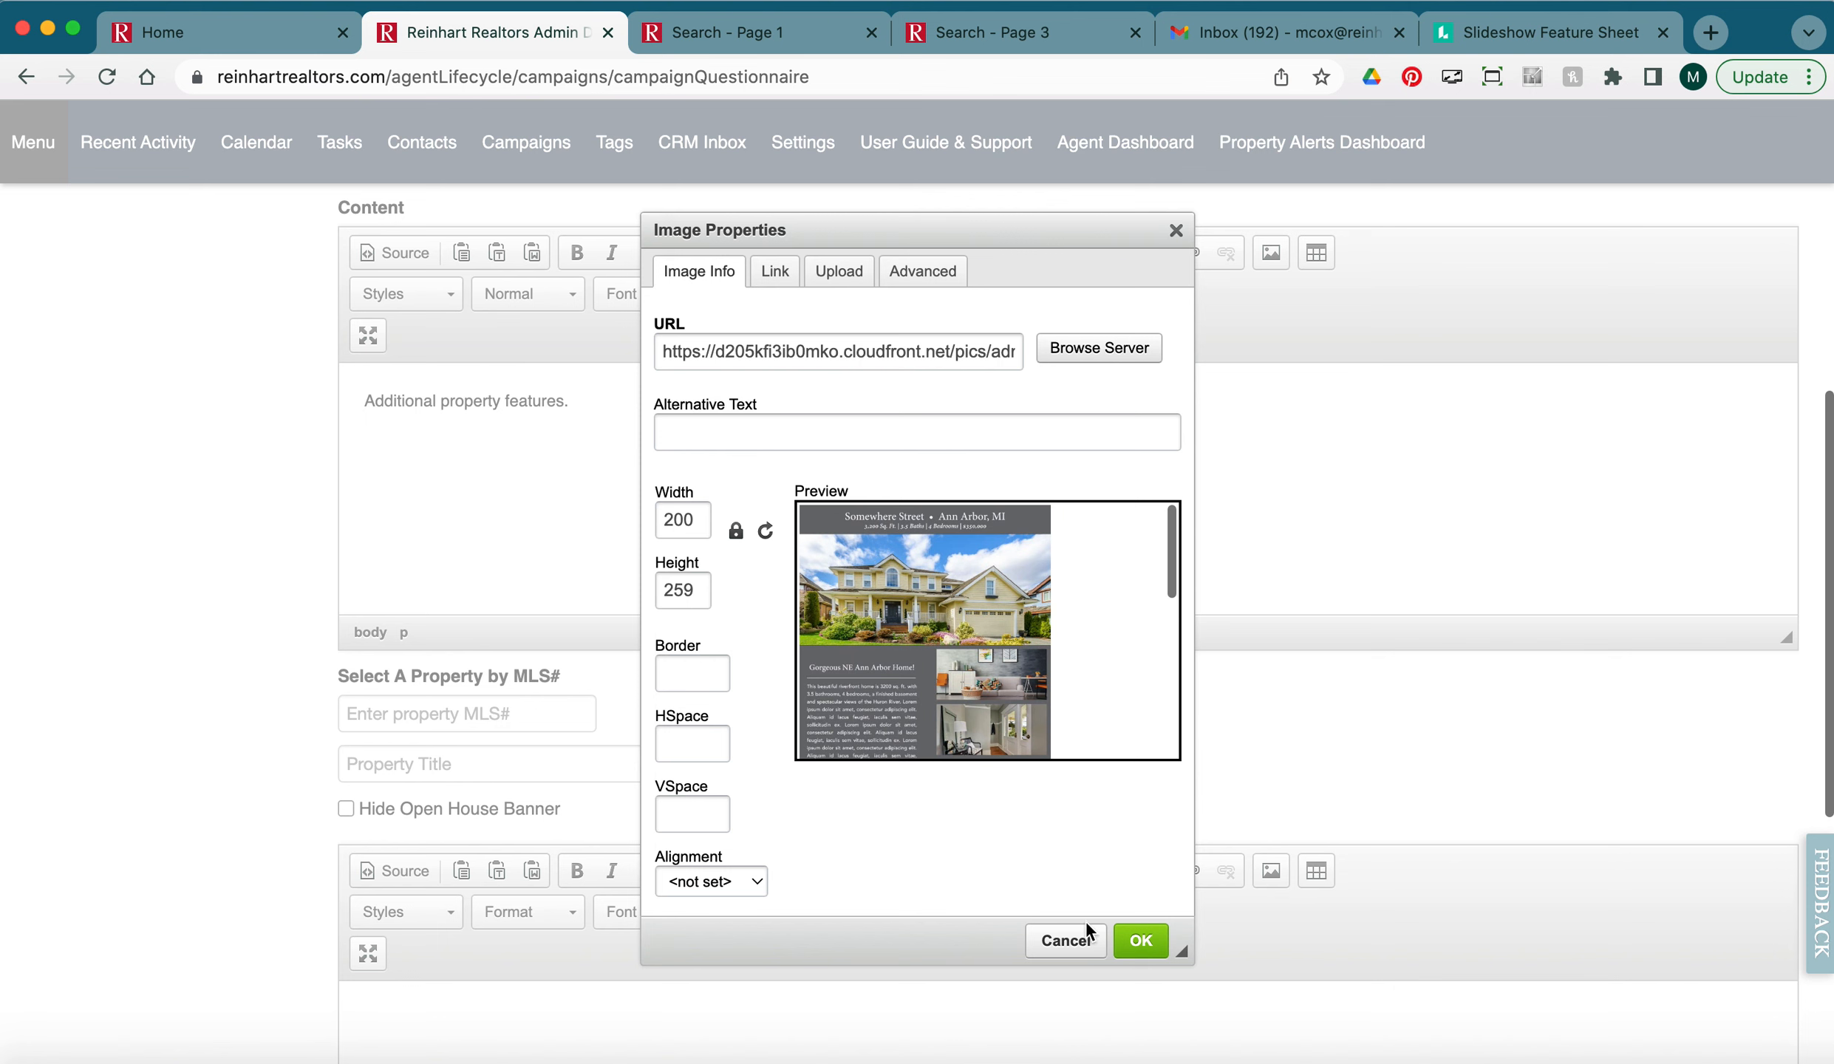
pyautogui.click(1144, 952)
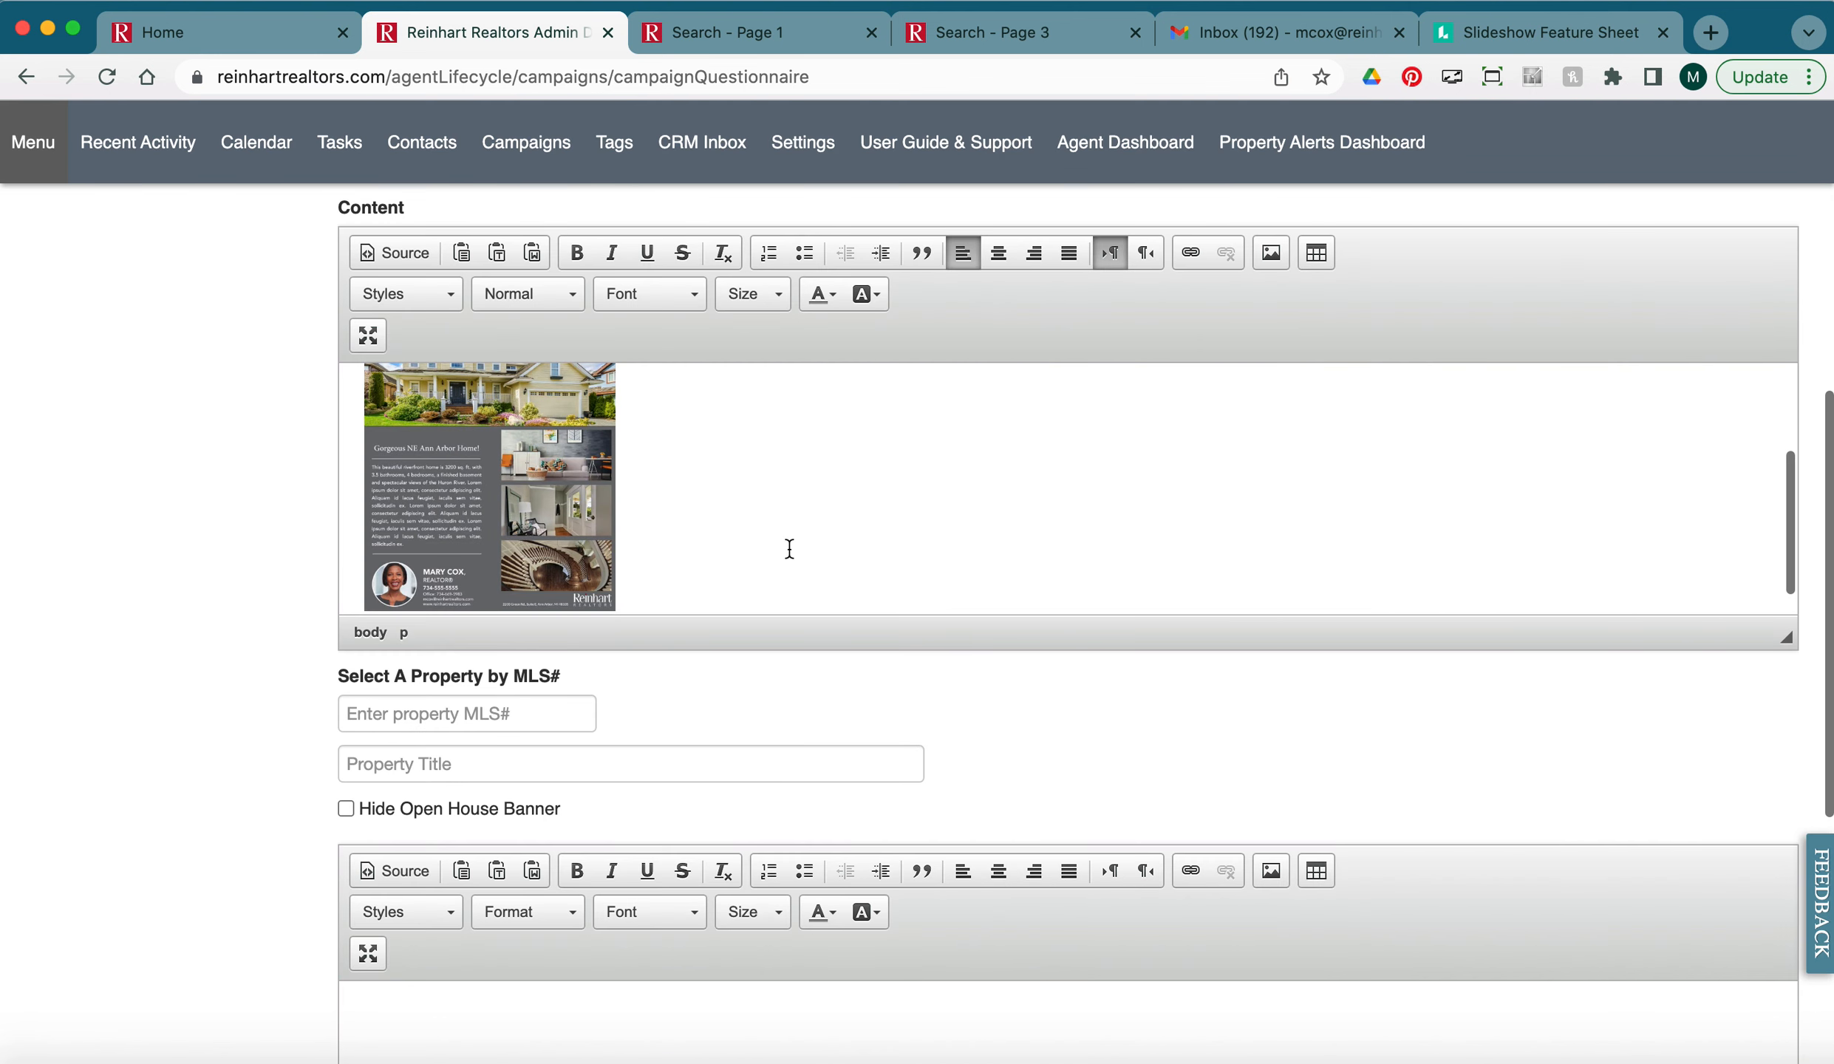
# Enlarge the content editor to show the whole flyer and add an empty line below it.
pyautogui.scroll(3, 786, 543)
pyautogui.scroll(-2, 789, 533)
pyautogui.scroll(3, 787, 533)
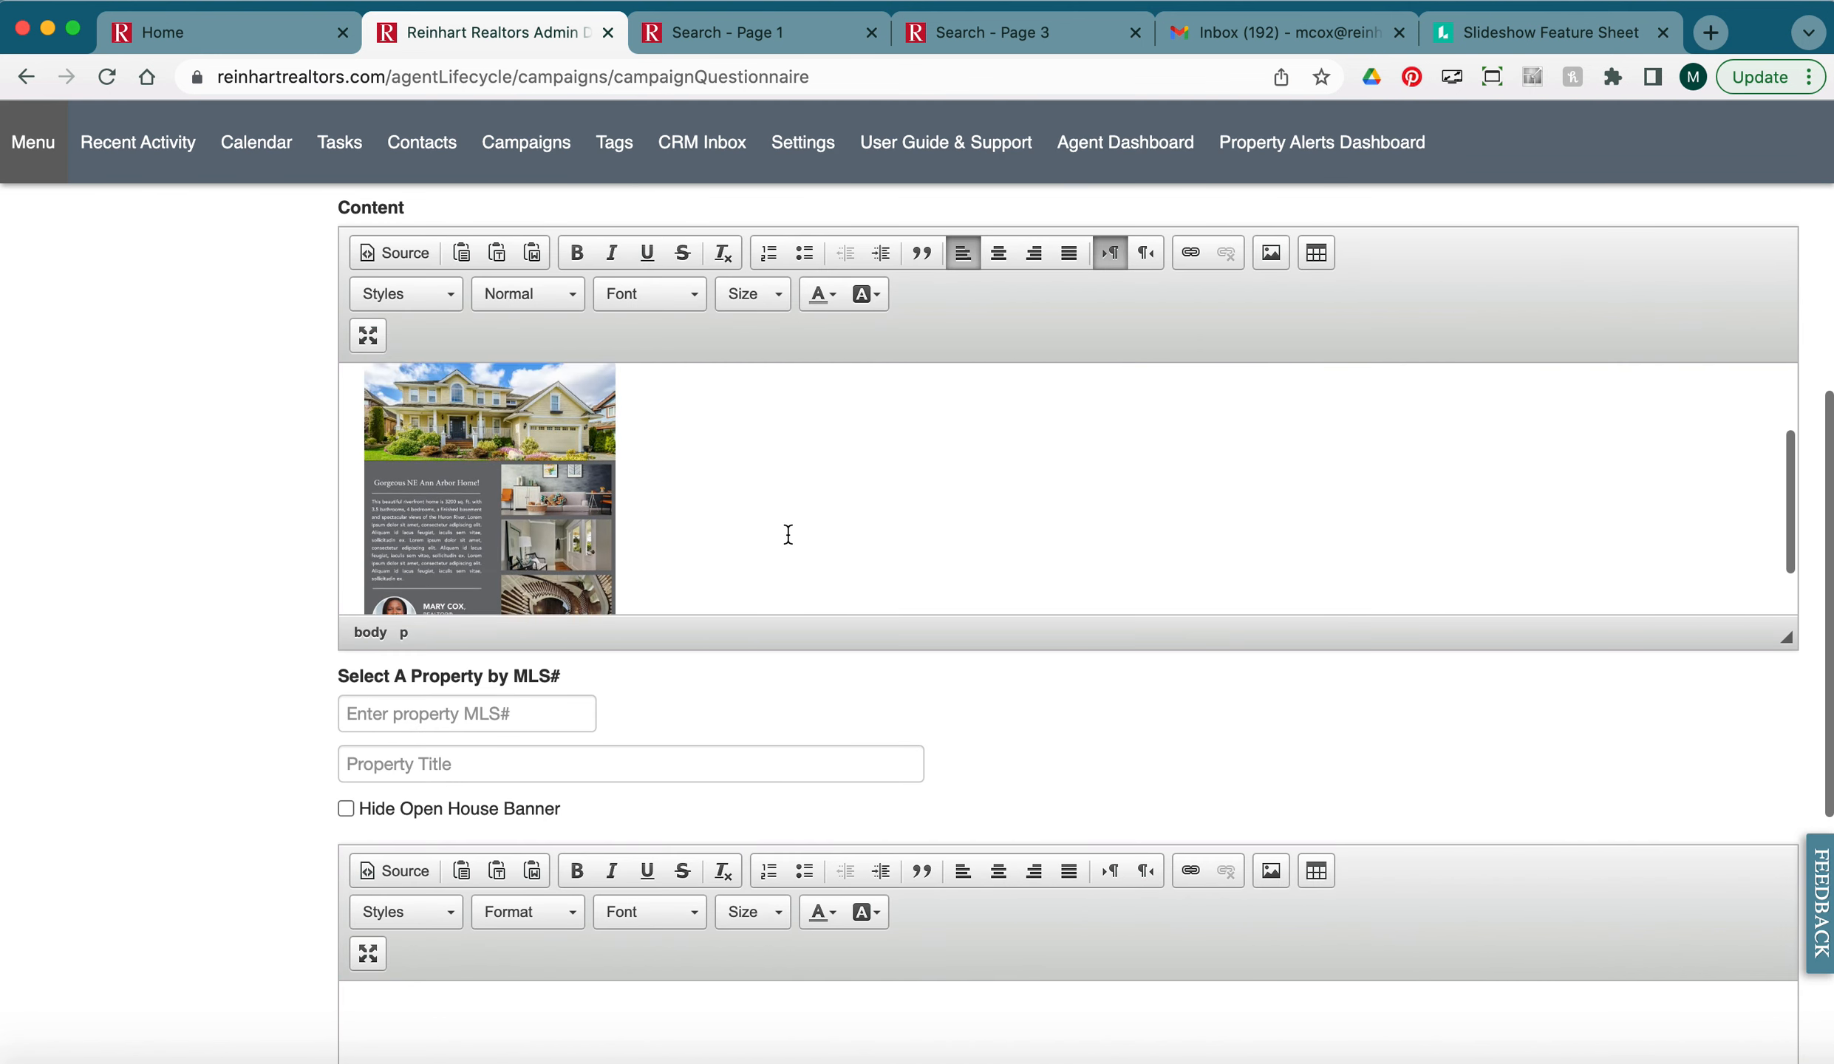
pyautogui.scroll(-2, 788, 533)
pyautogui.moveTo(1786, 569); pyautogui.dragTo(1782, 768)
pyautogui.scroll(-1, 813, 488)
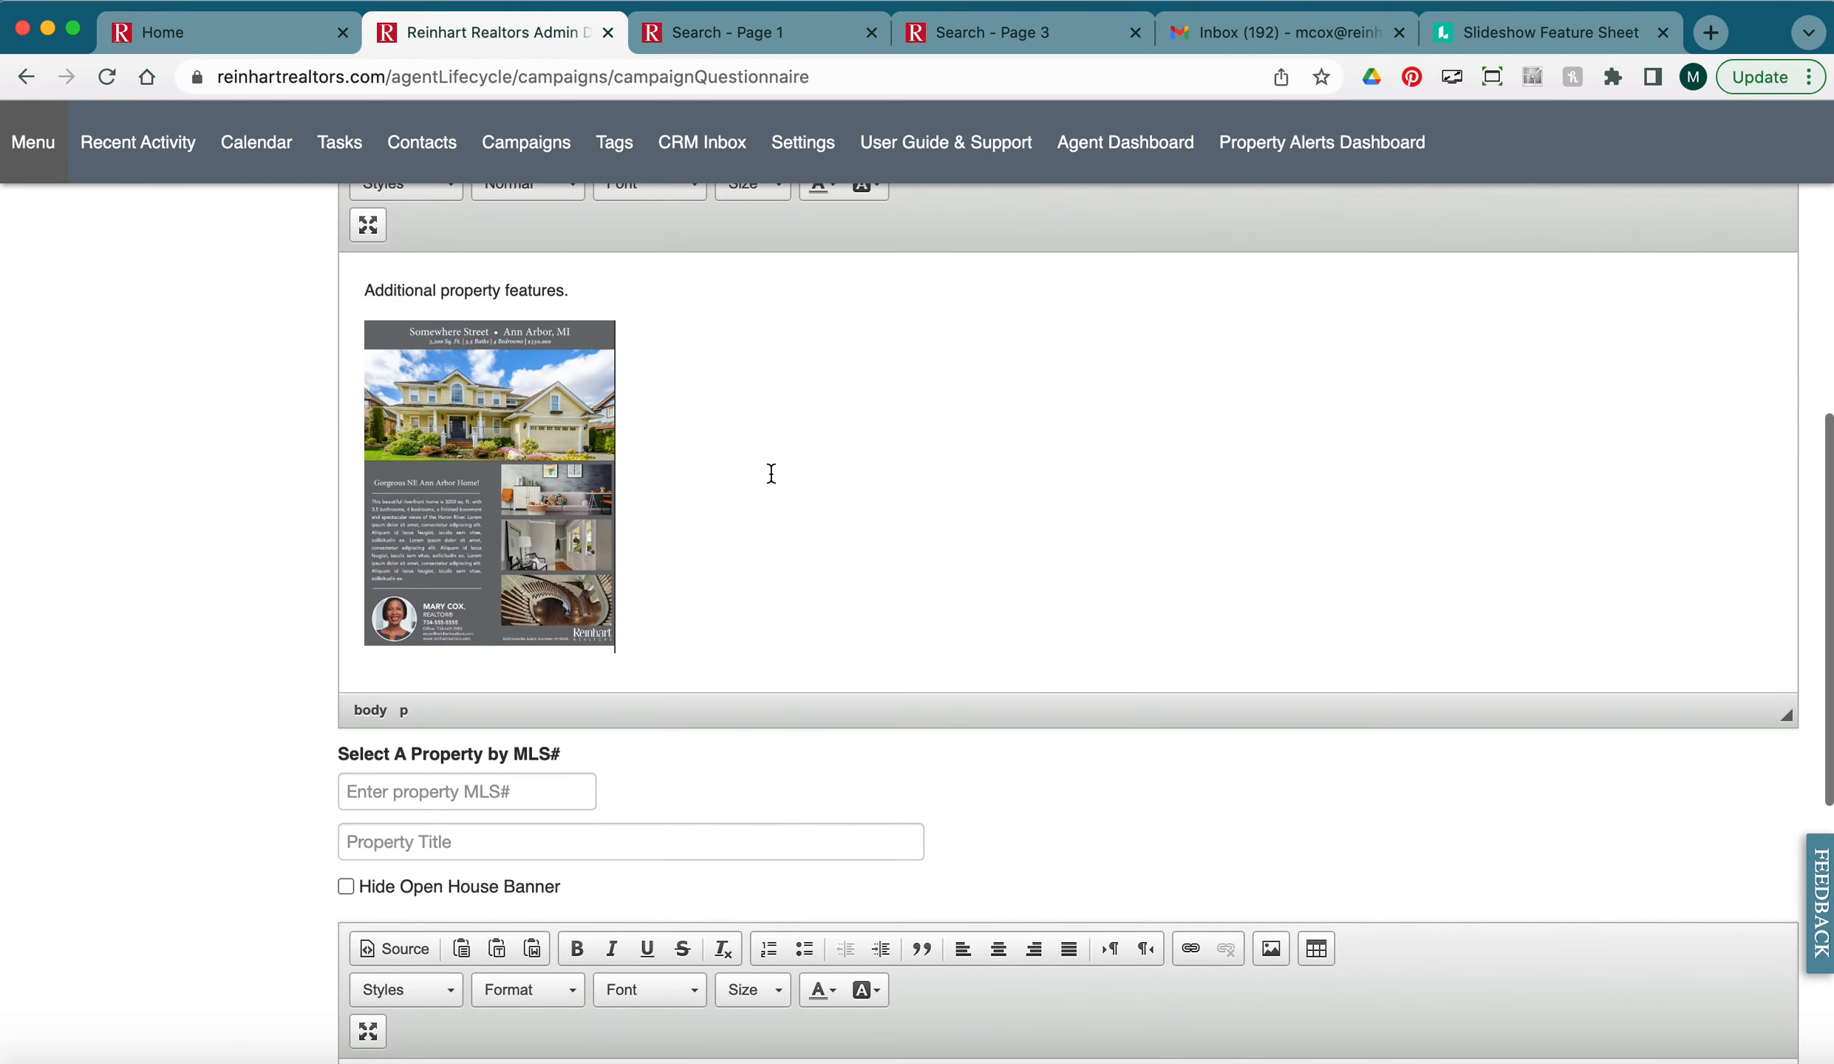
pyautogui.press('Return')
pyautogui.scroll(-1, 819, 487)
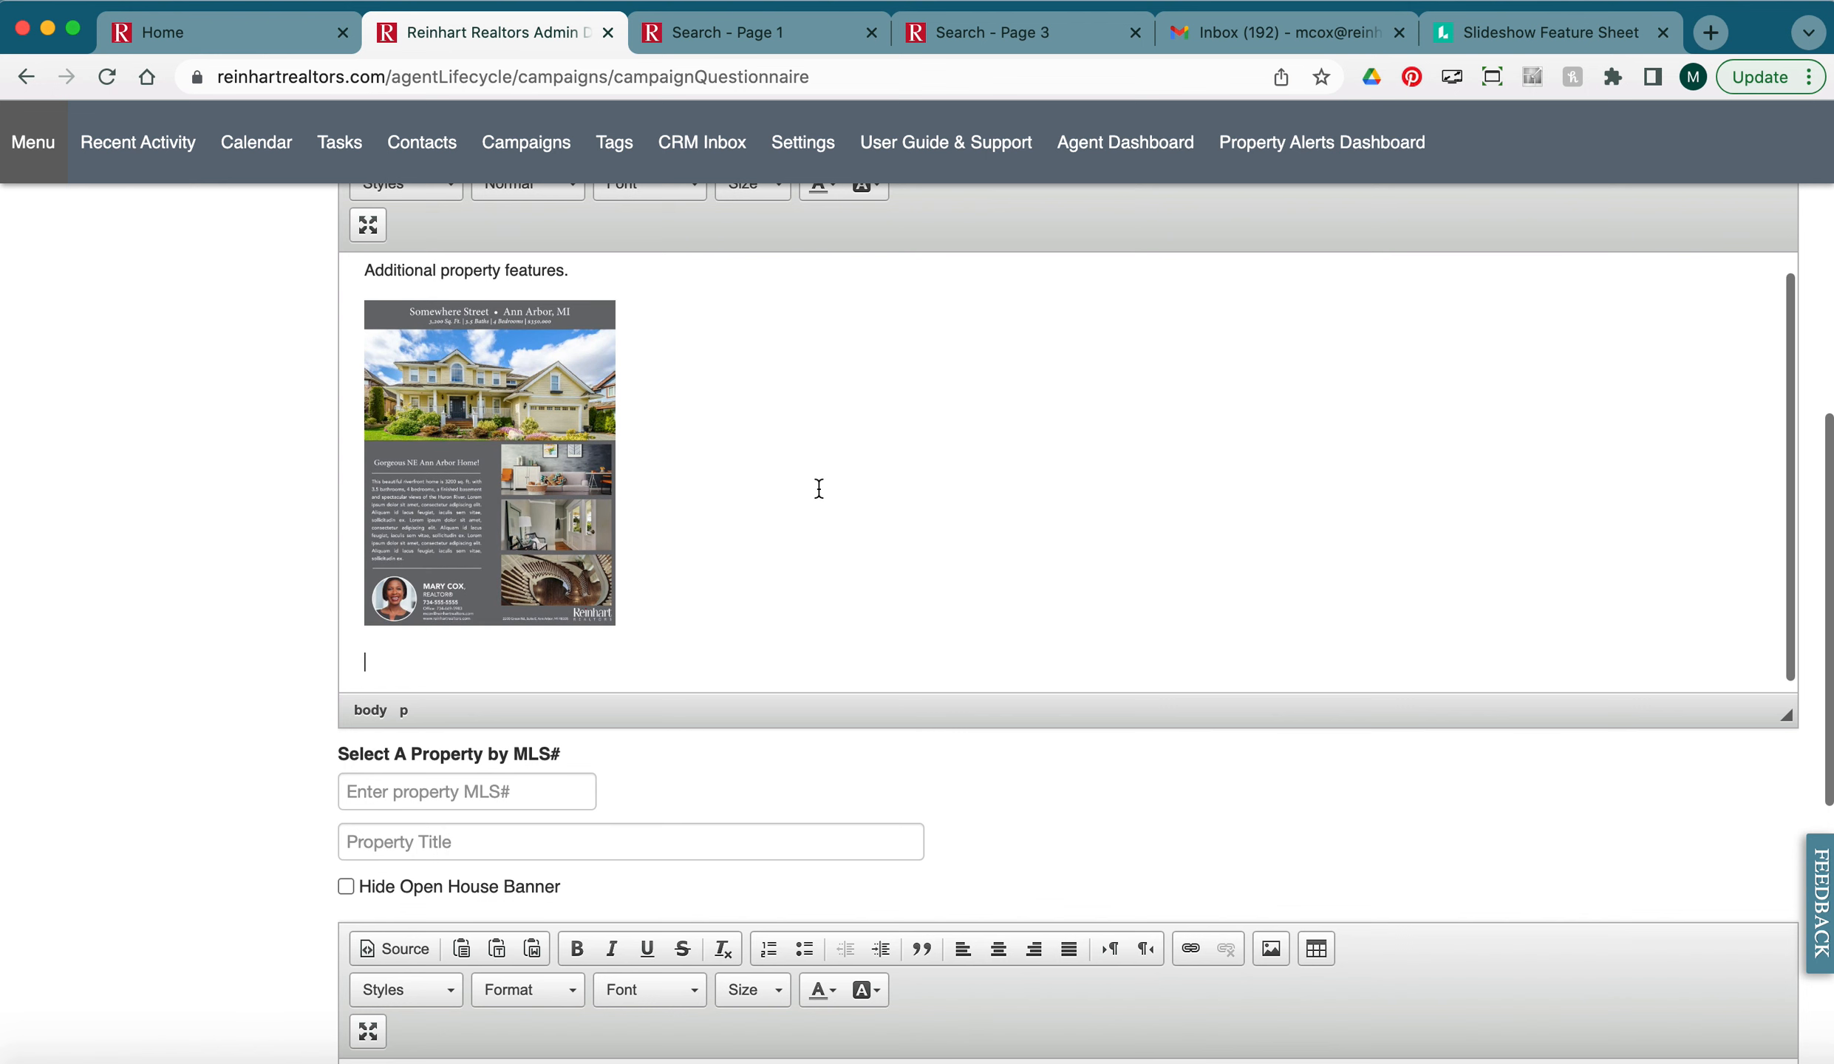
pyautogui.scroll(1, 1257, 399)
pyautogui.scroll(3, 1709, 859)
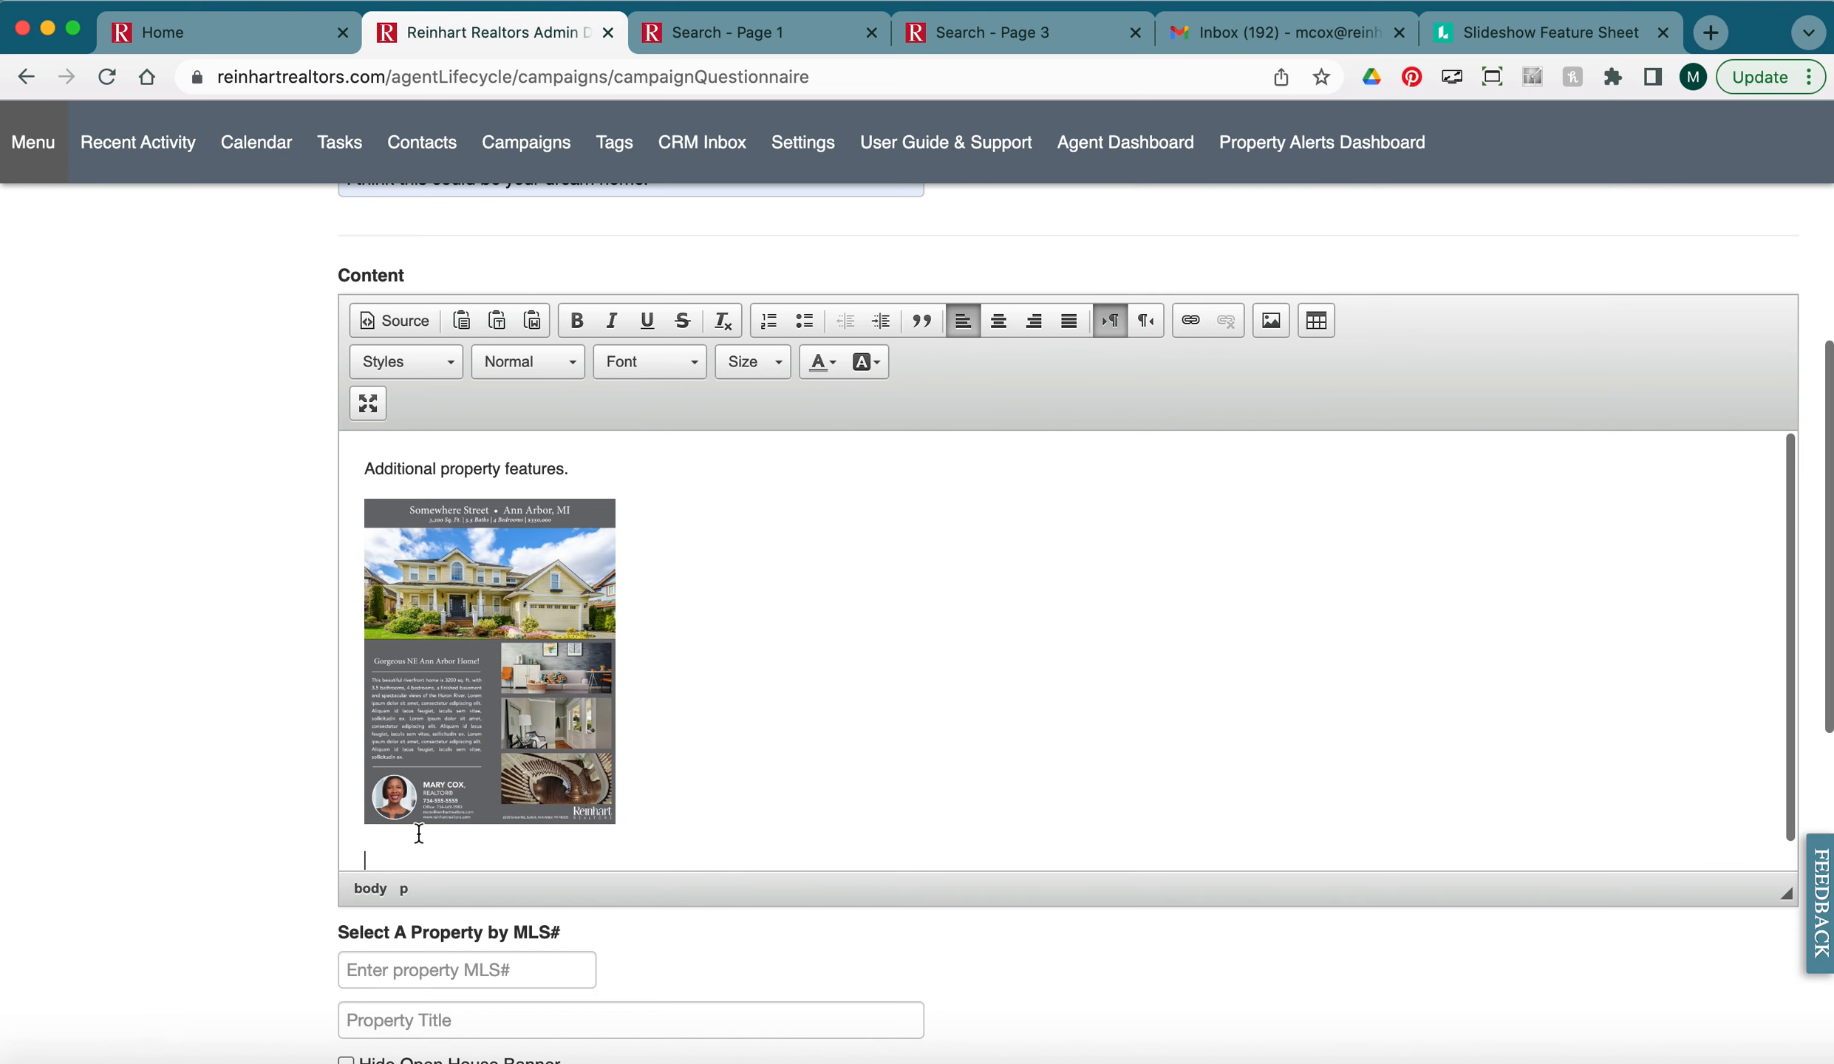
# Link to the uploaded 'Additional Property Features.pdf' below the flyer, opening in New Window (_blank).
pyautogui.click(1188, 321)
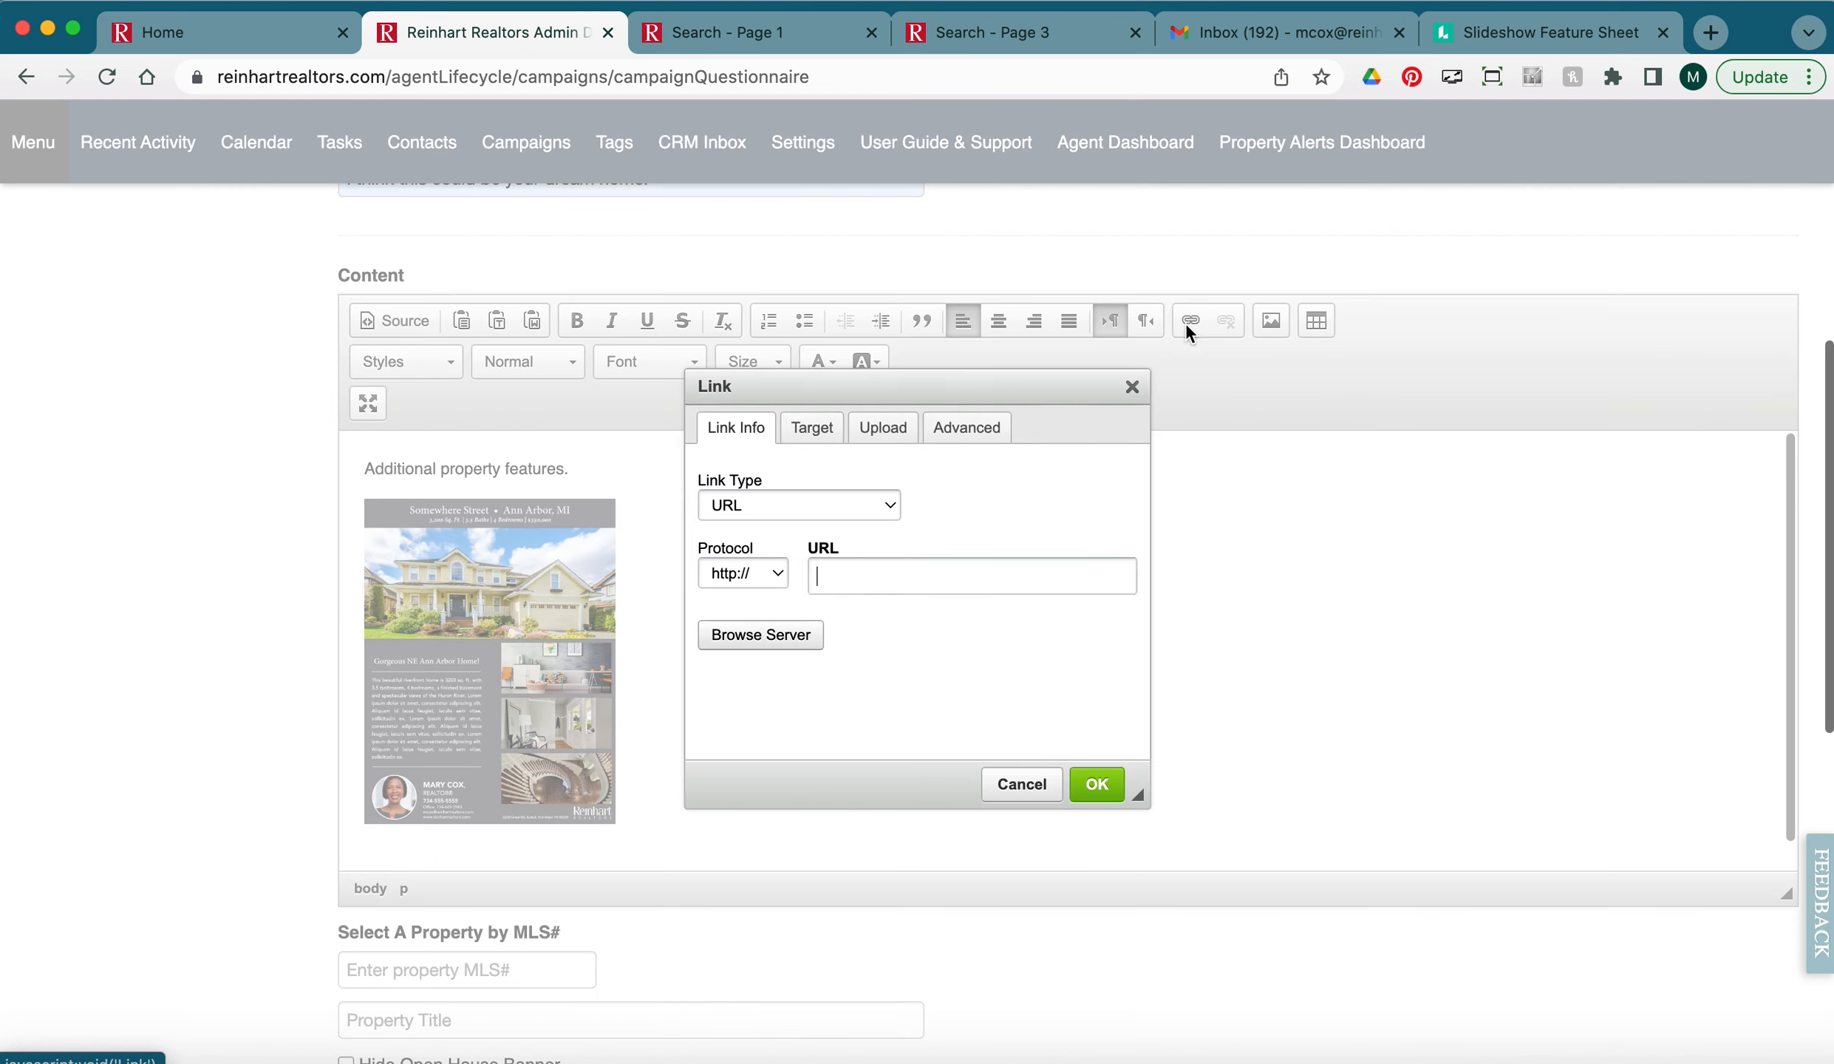
pyautogui.click(885, 436)
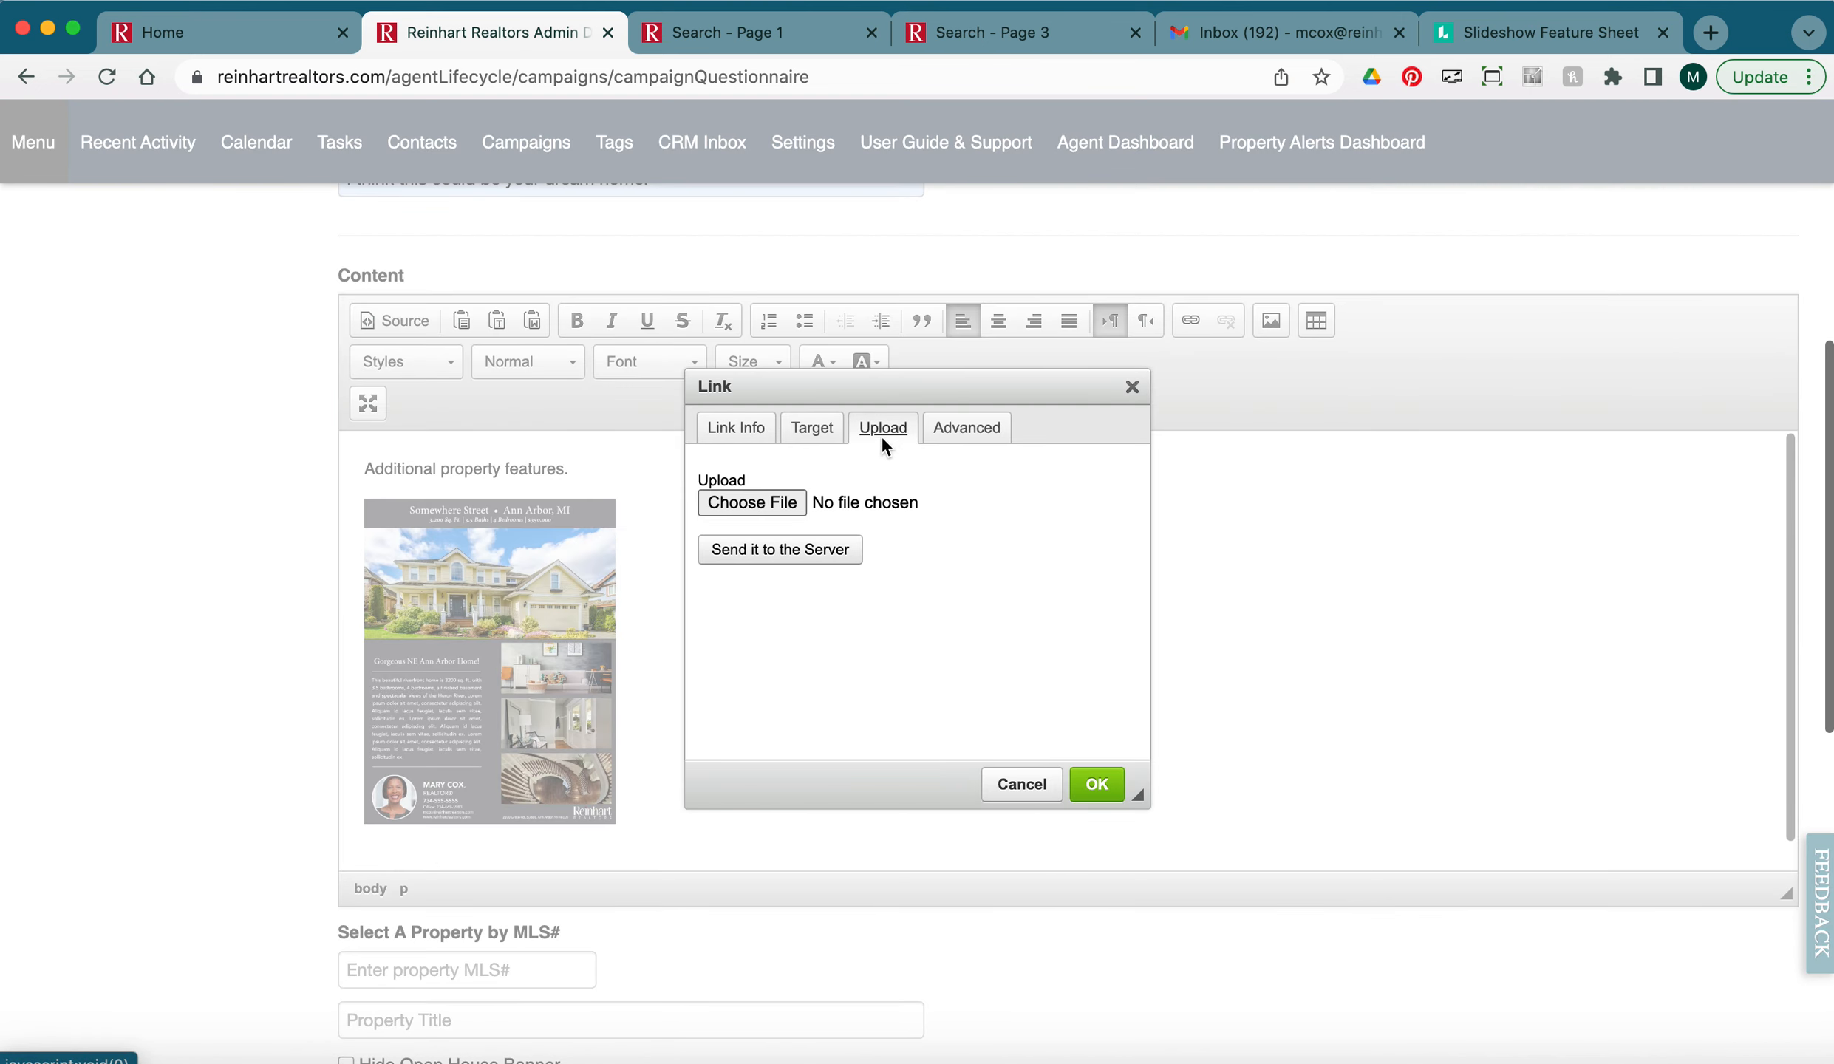
pyautogui.click(784, 501)
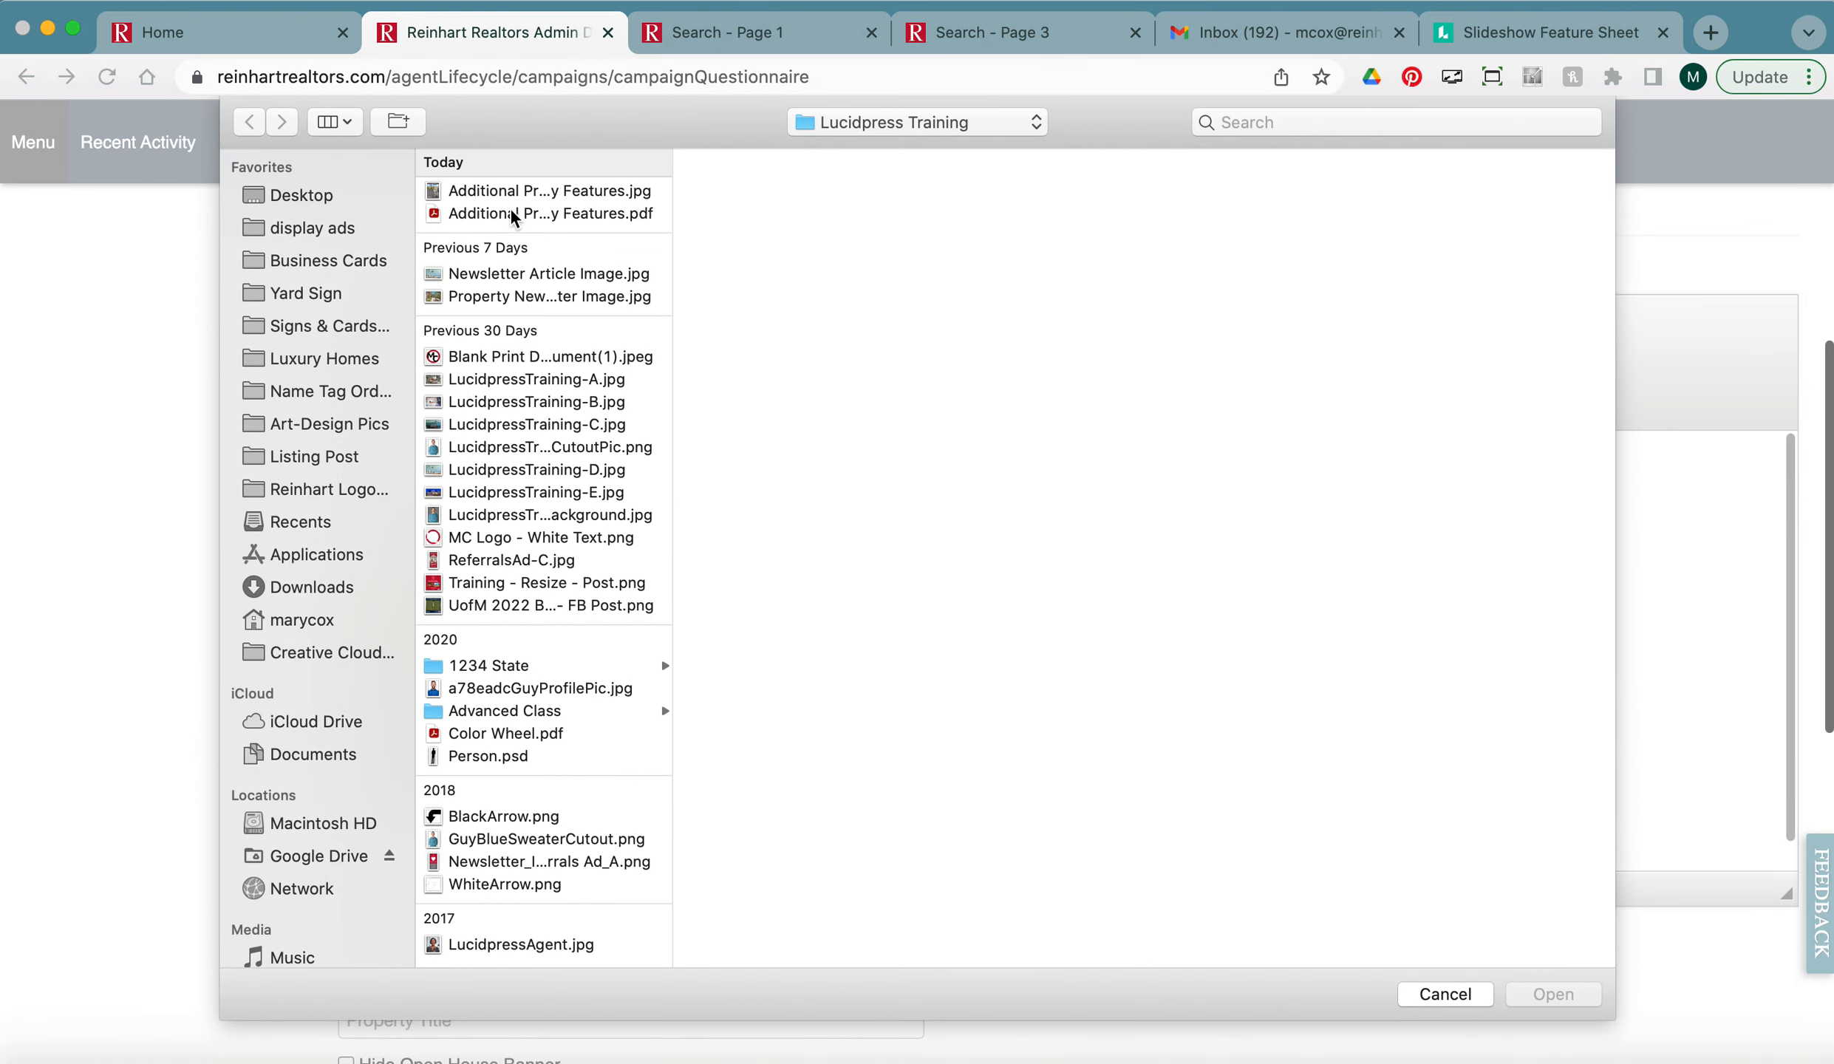
pyautogui.click(514, 214)
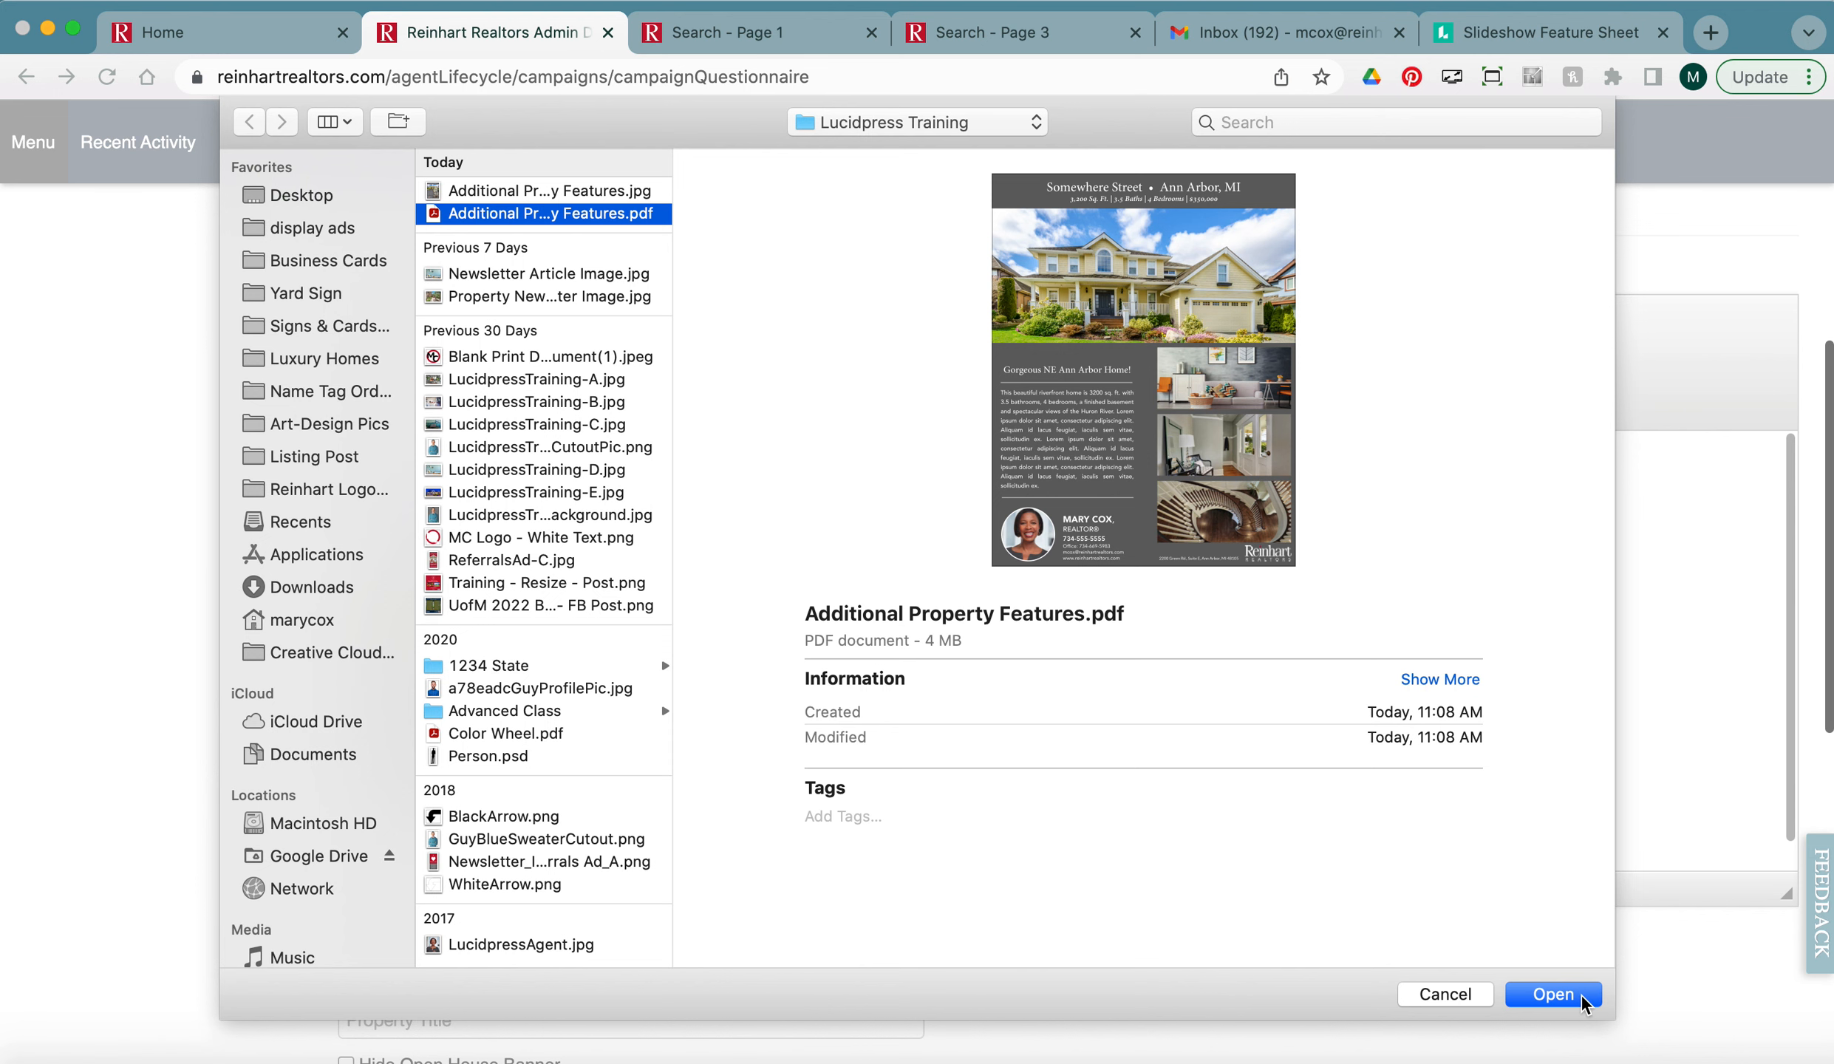
pyautogui.click(1553, 994)
pyautogui.click(831, 546)
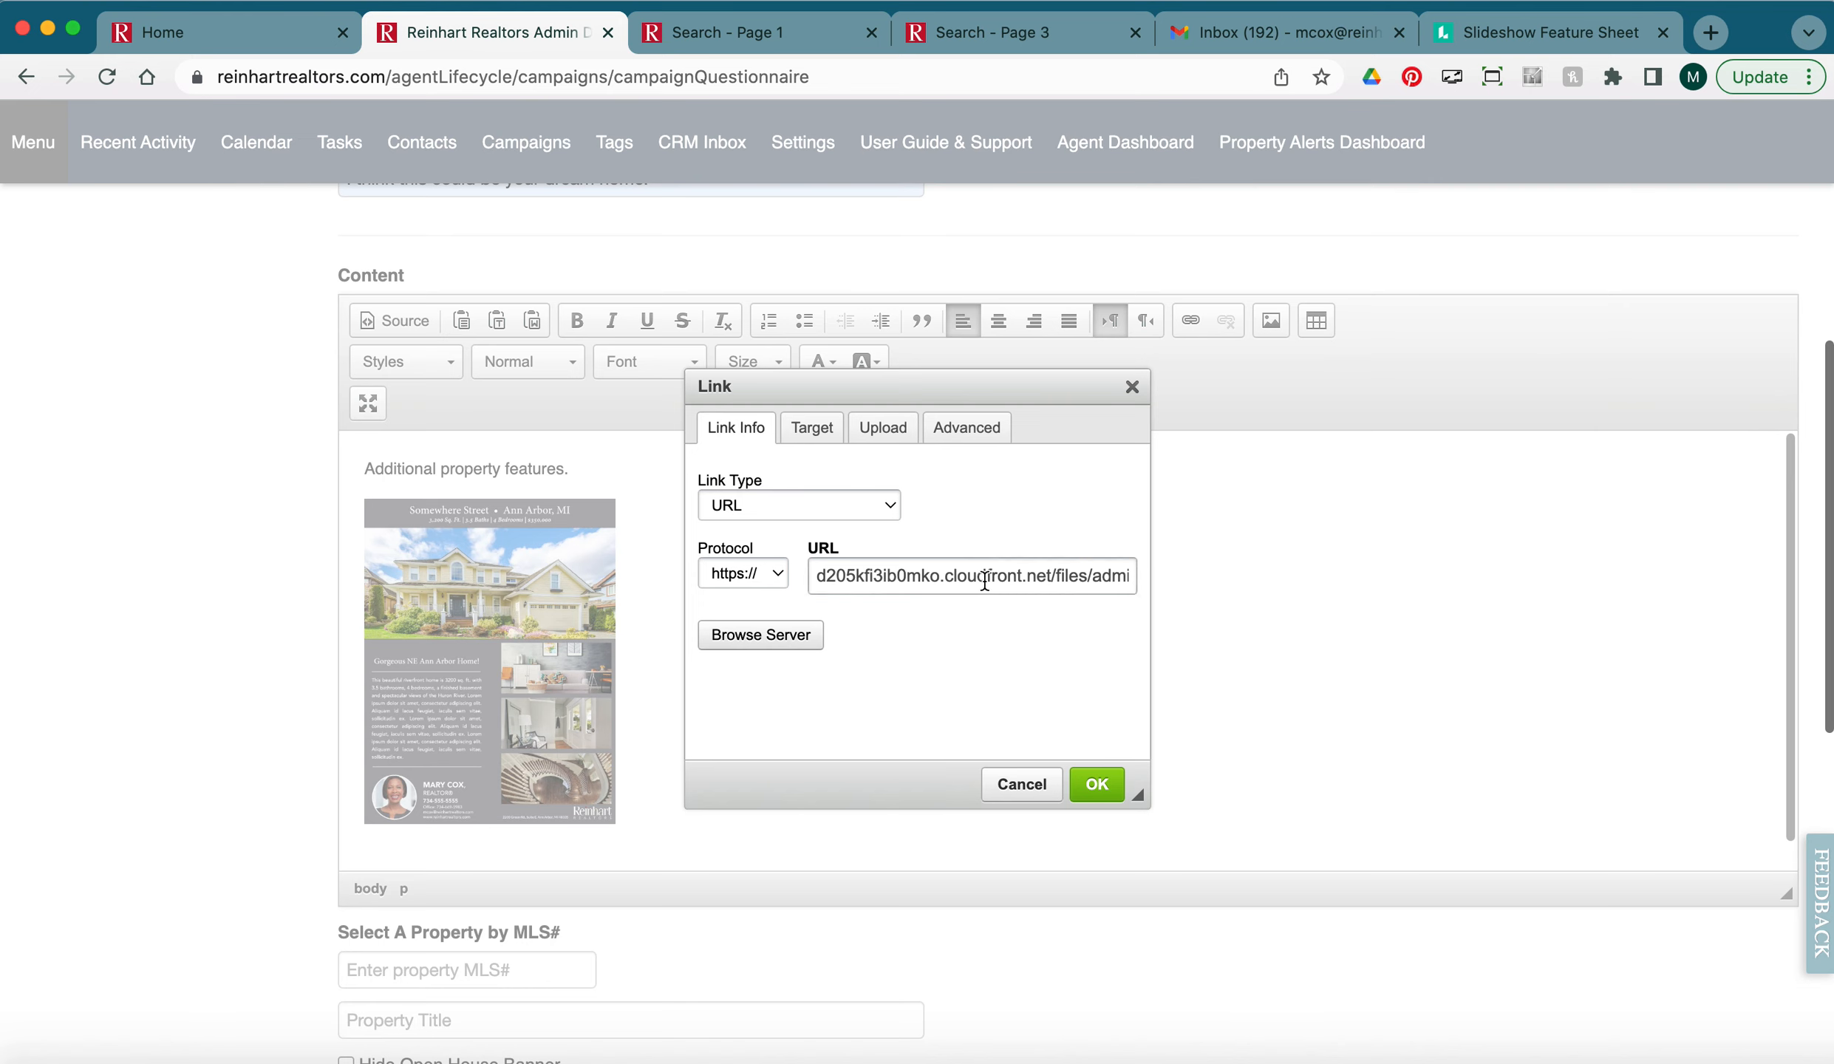
pyautogui.click(819, 432)
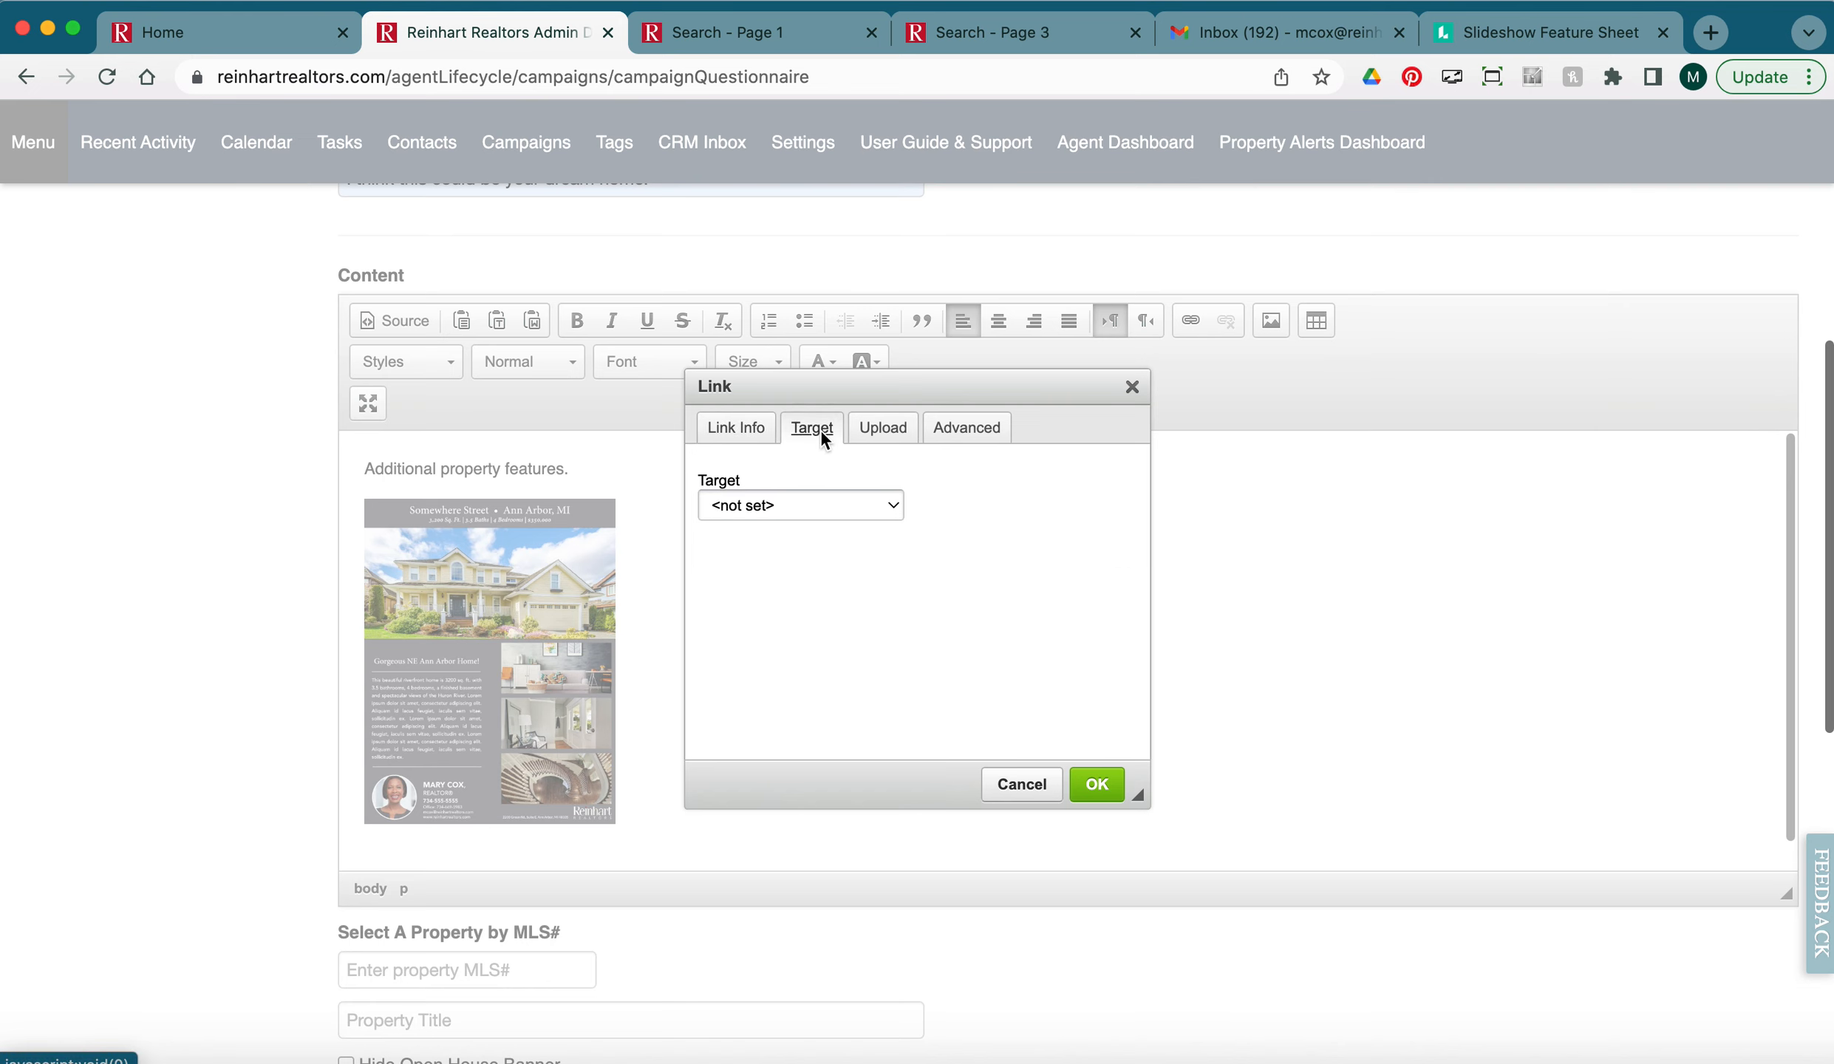
pyautogui.click(776, 505)
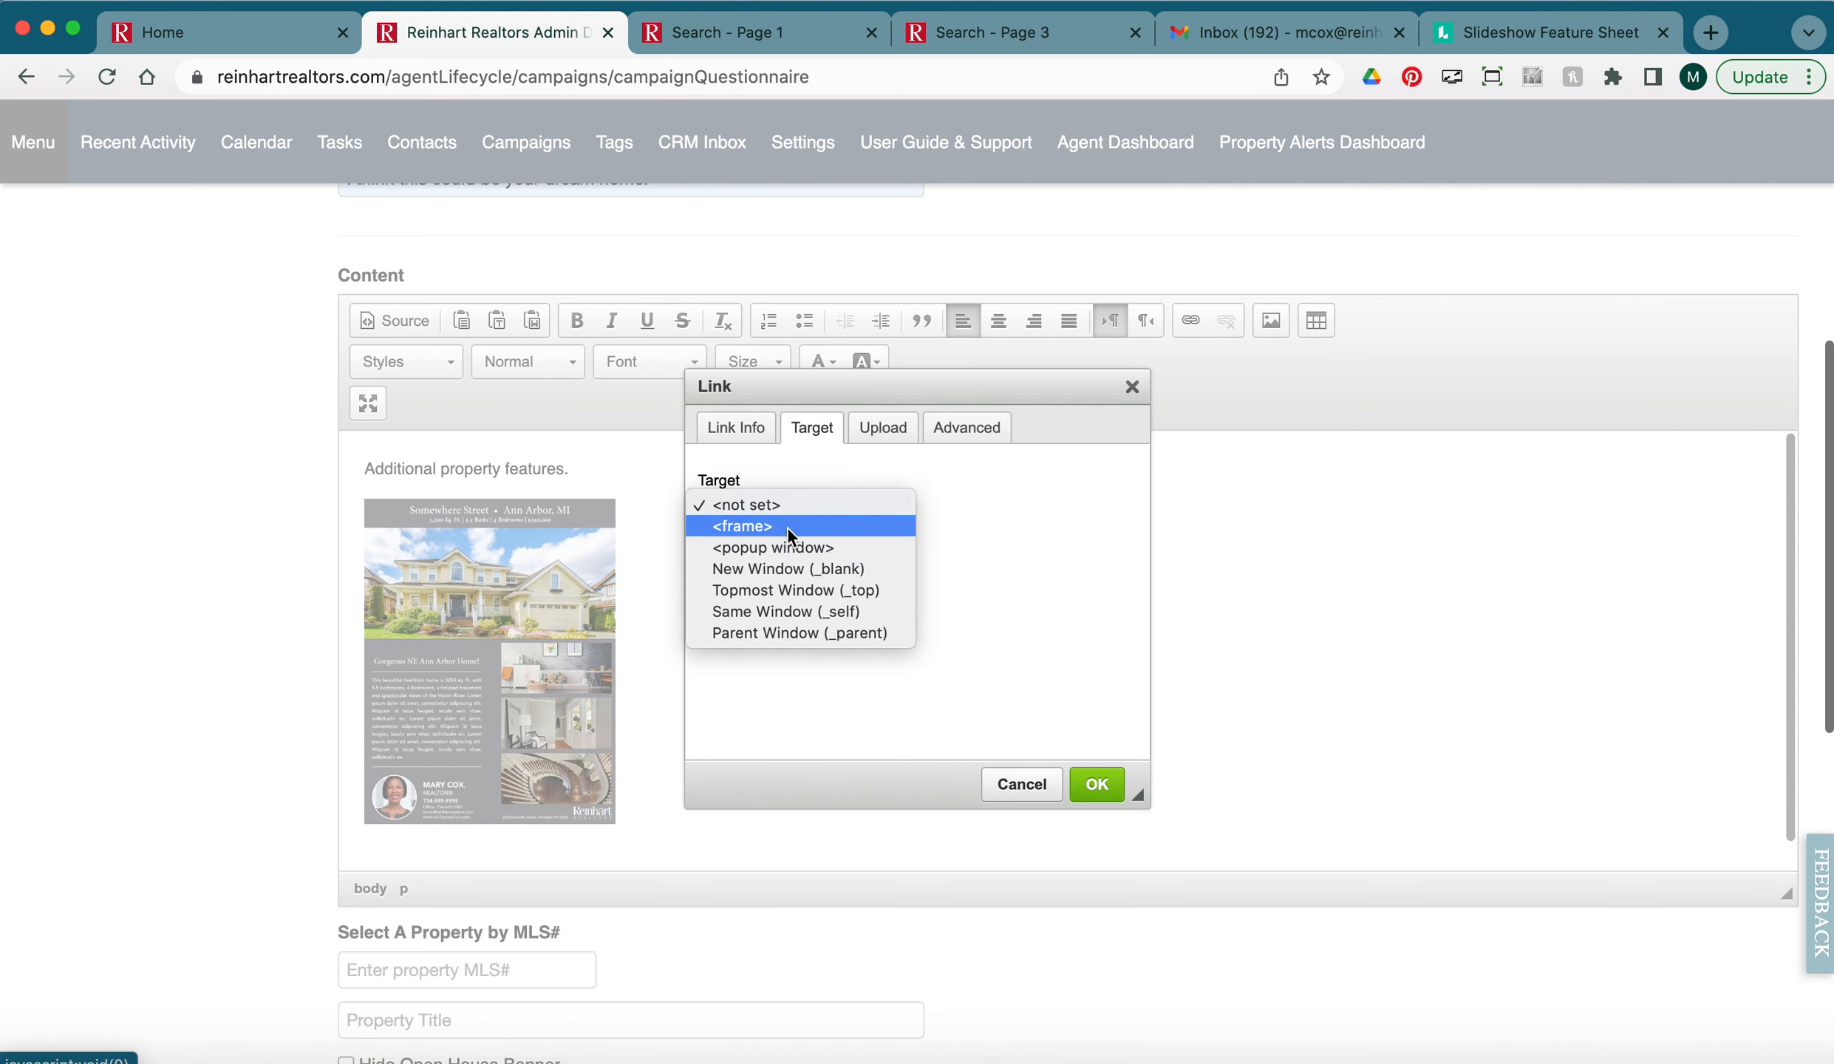
pyautogui.click(785, 568)
pyautogui.click(1096, 784)
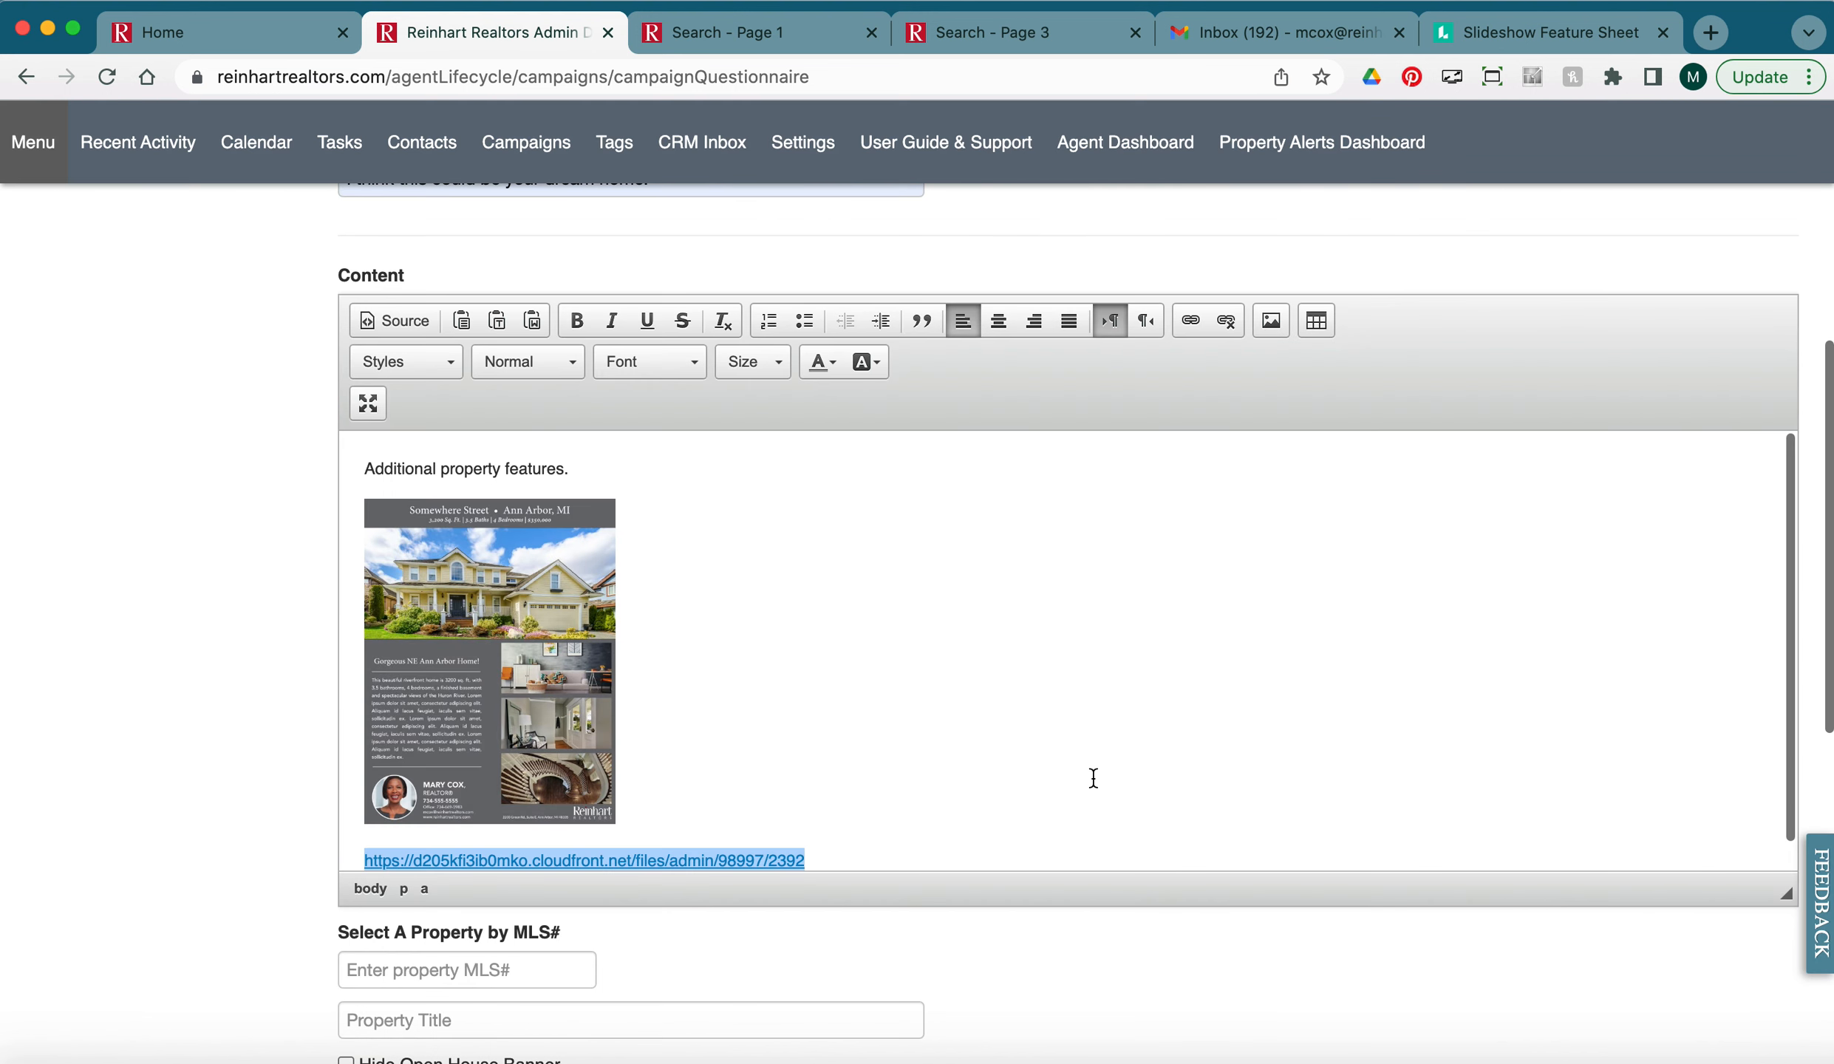
# Give the flyer image the PDF link URL with target New Window (_blank).
pyautogui.scroll(-1, 815, 748)
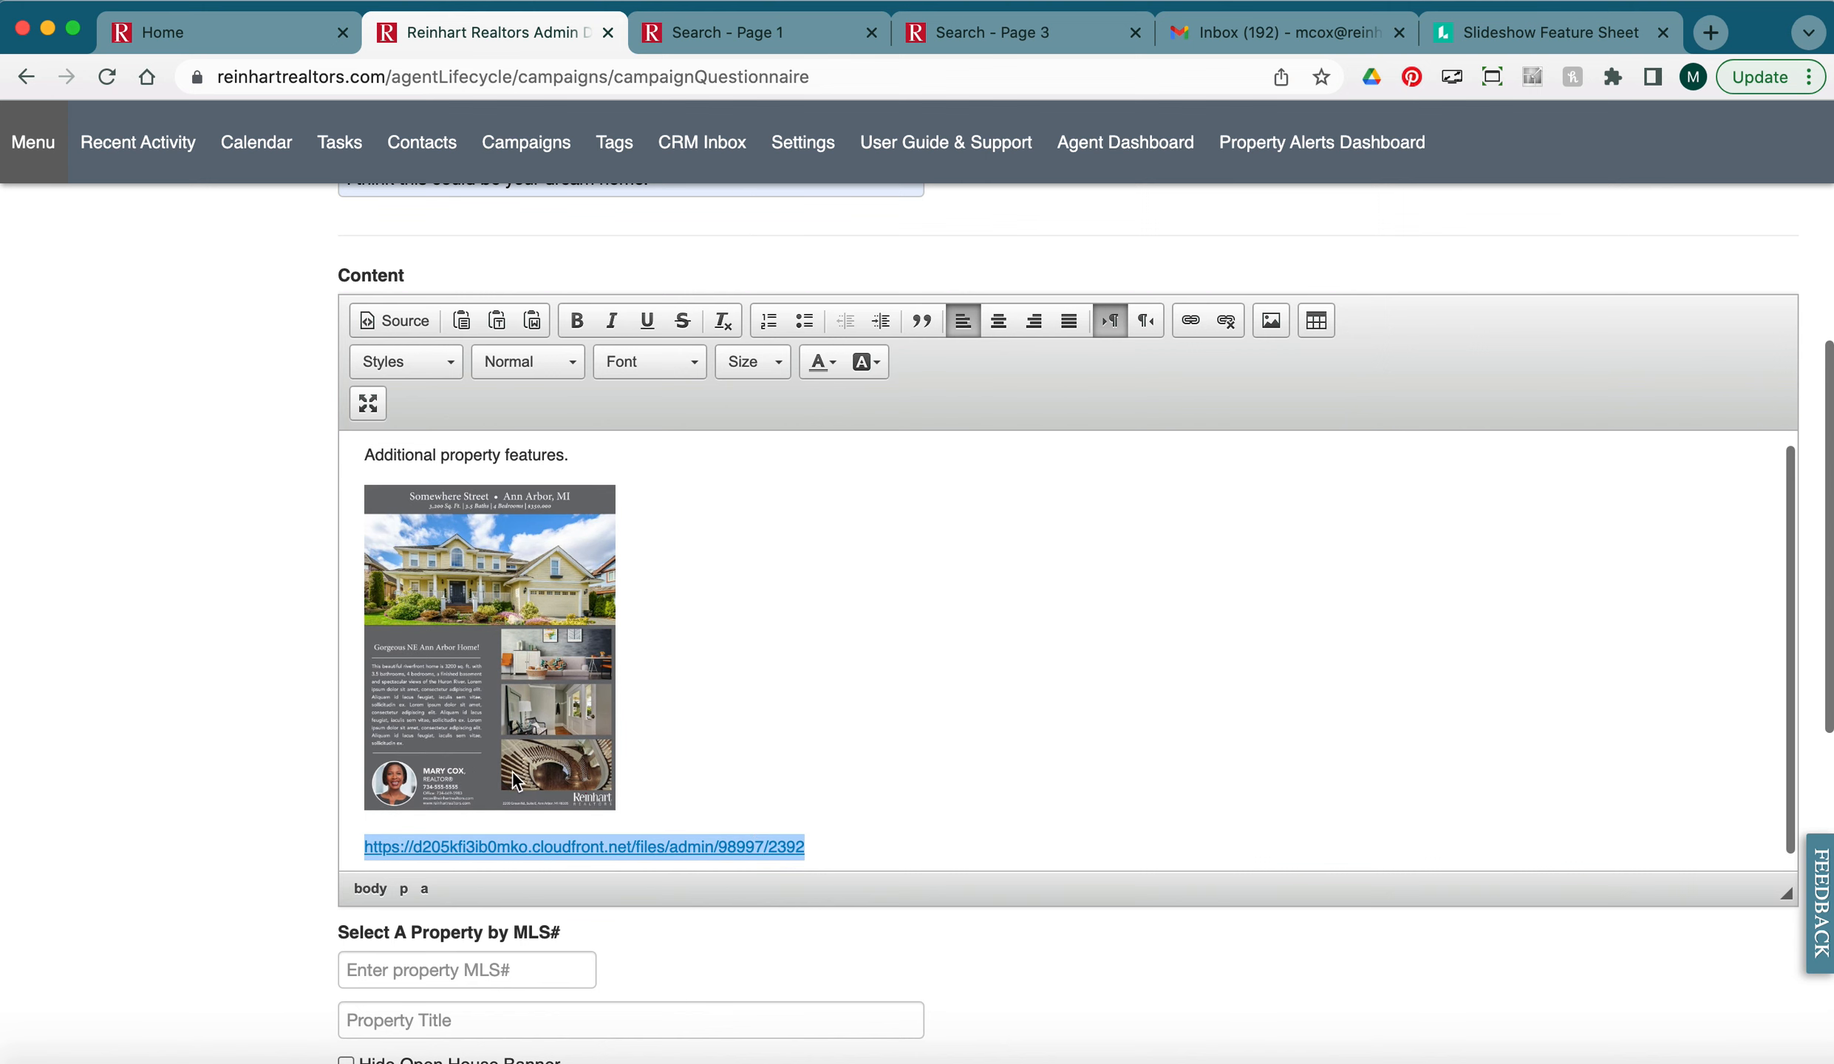
pyautogui.moveTo(813, 850); pyautogui.dragTo(362, 850)
pyautogui.press('cmd+c')
pyautogui.click(429, 711)
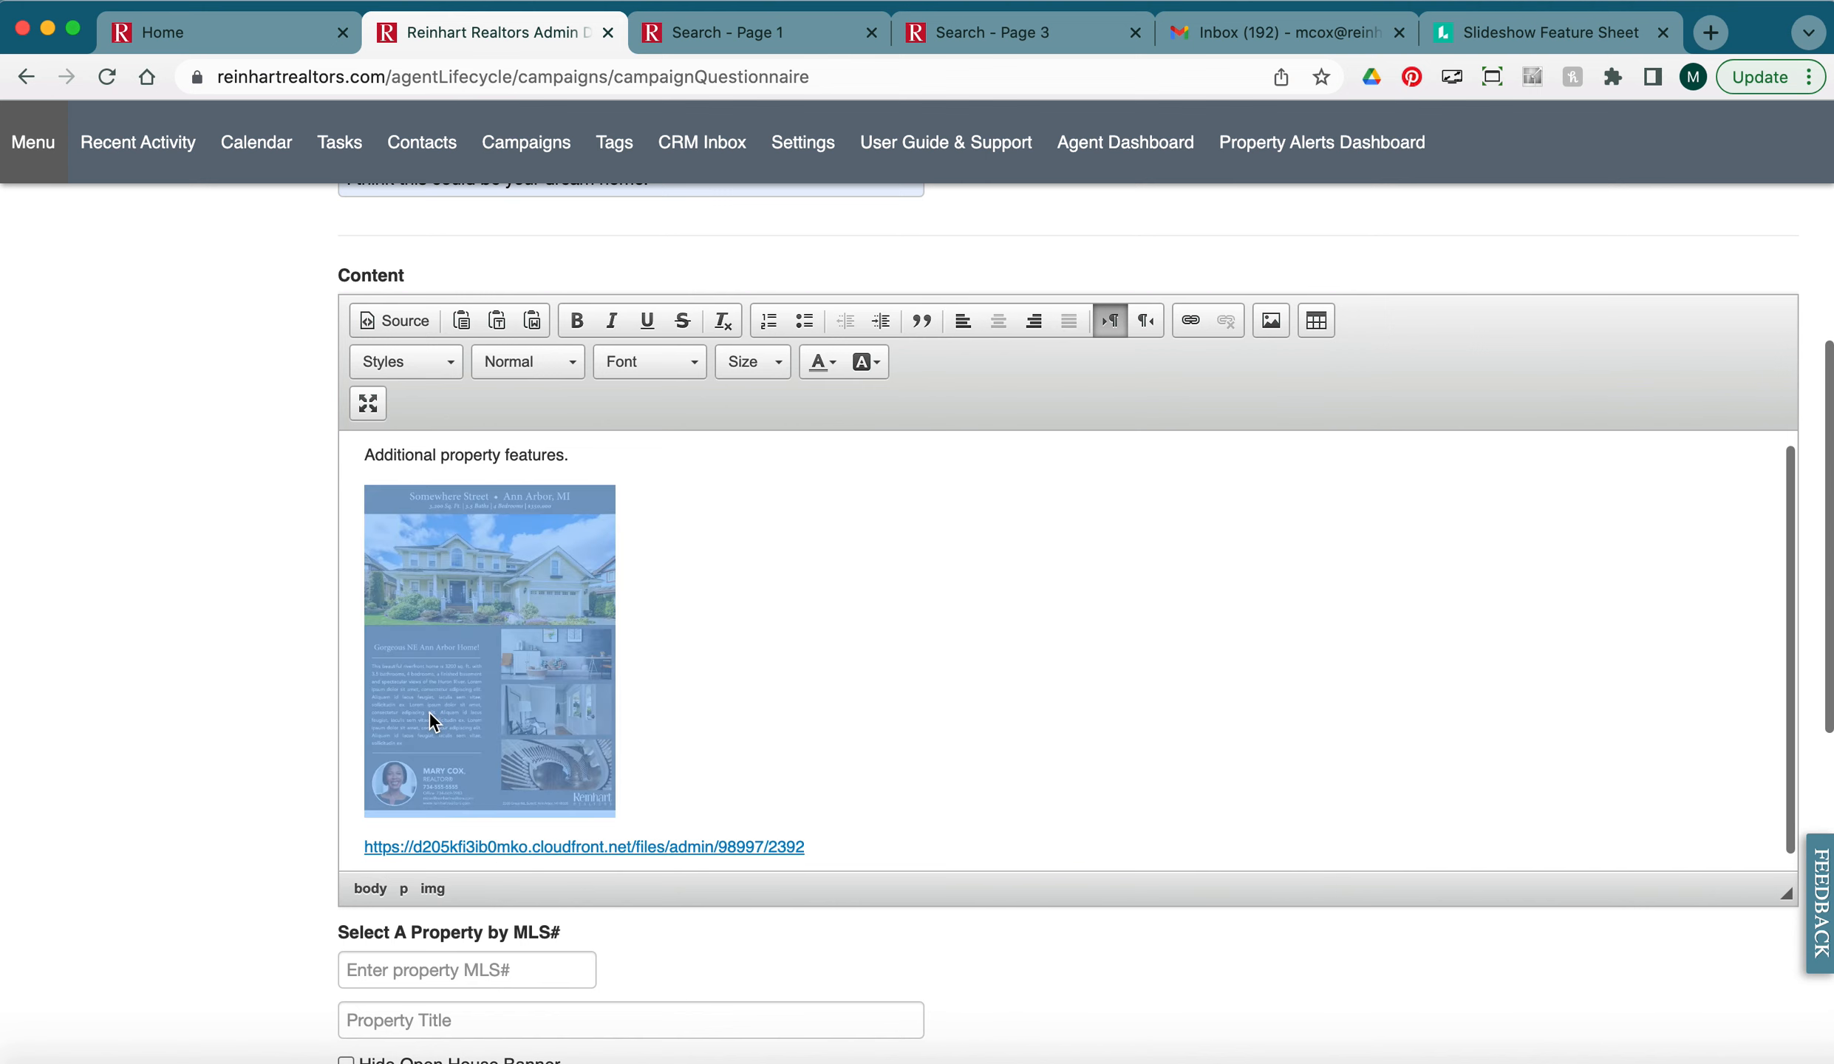
pyautogui.rightClick(429, 711)
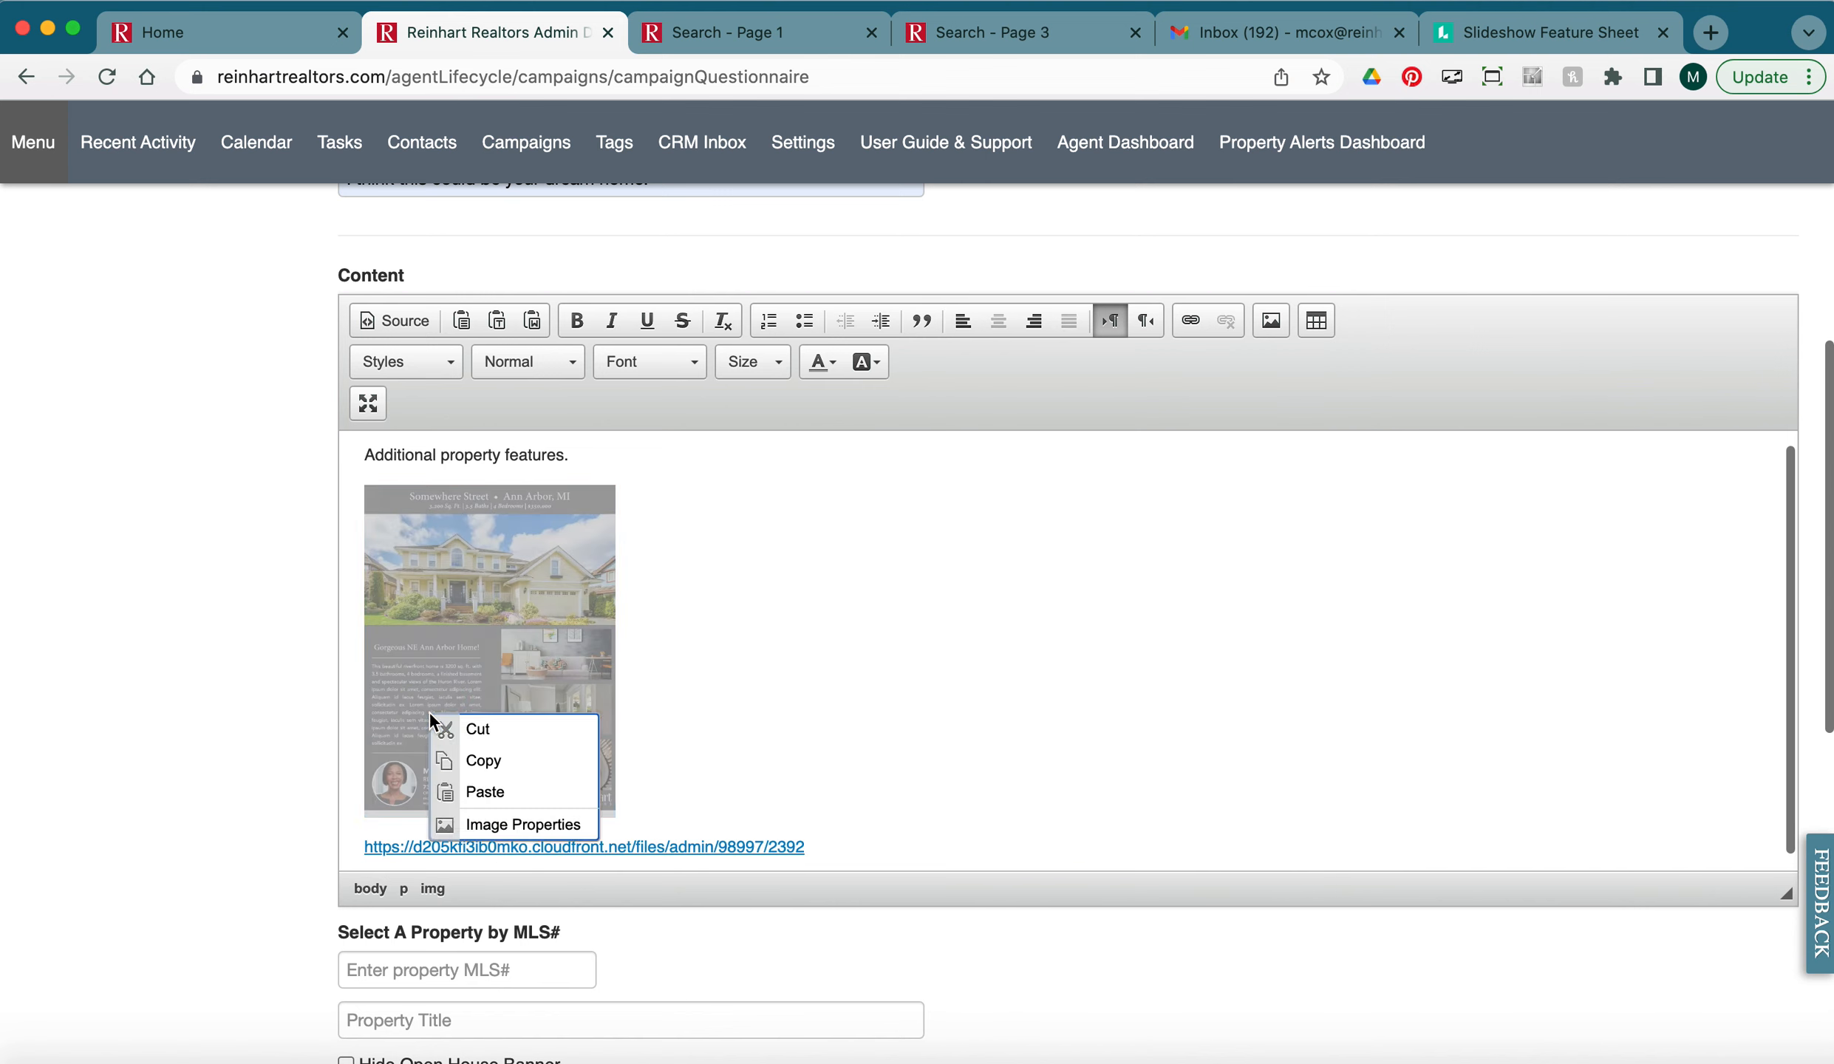
pyautogui.click(486, 826)
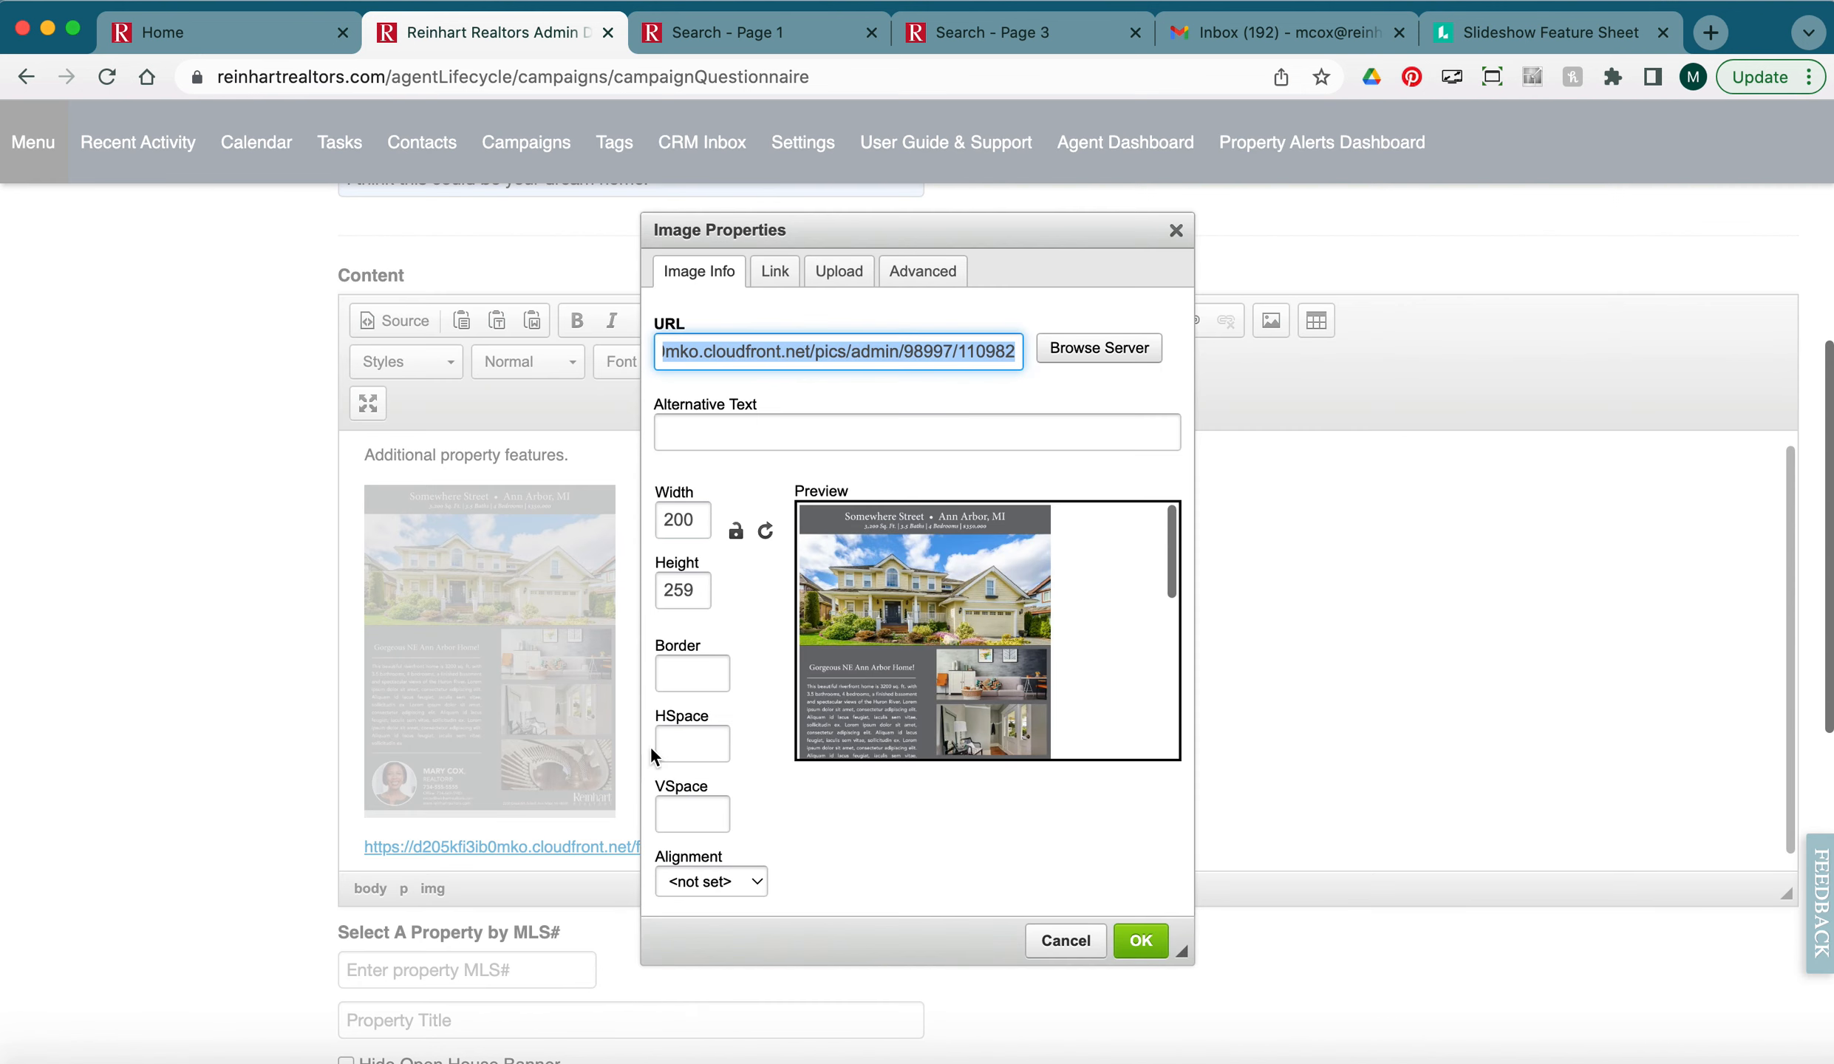
pyautogui.click(784, 286)
pyautogui.click(779, 344)
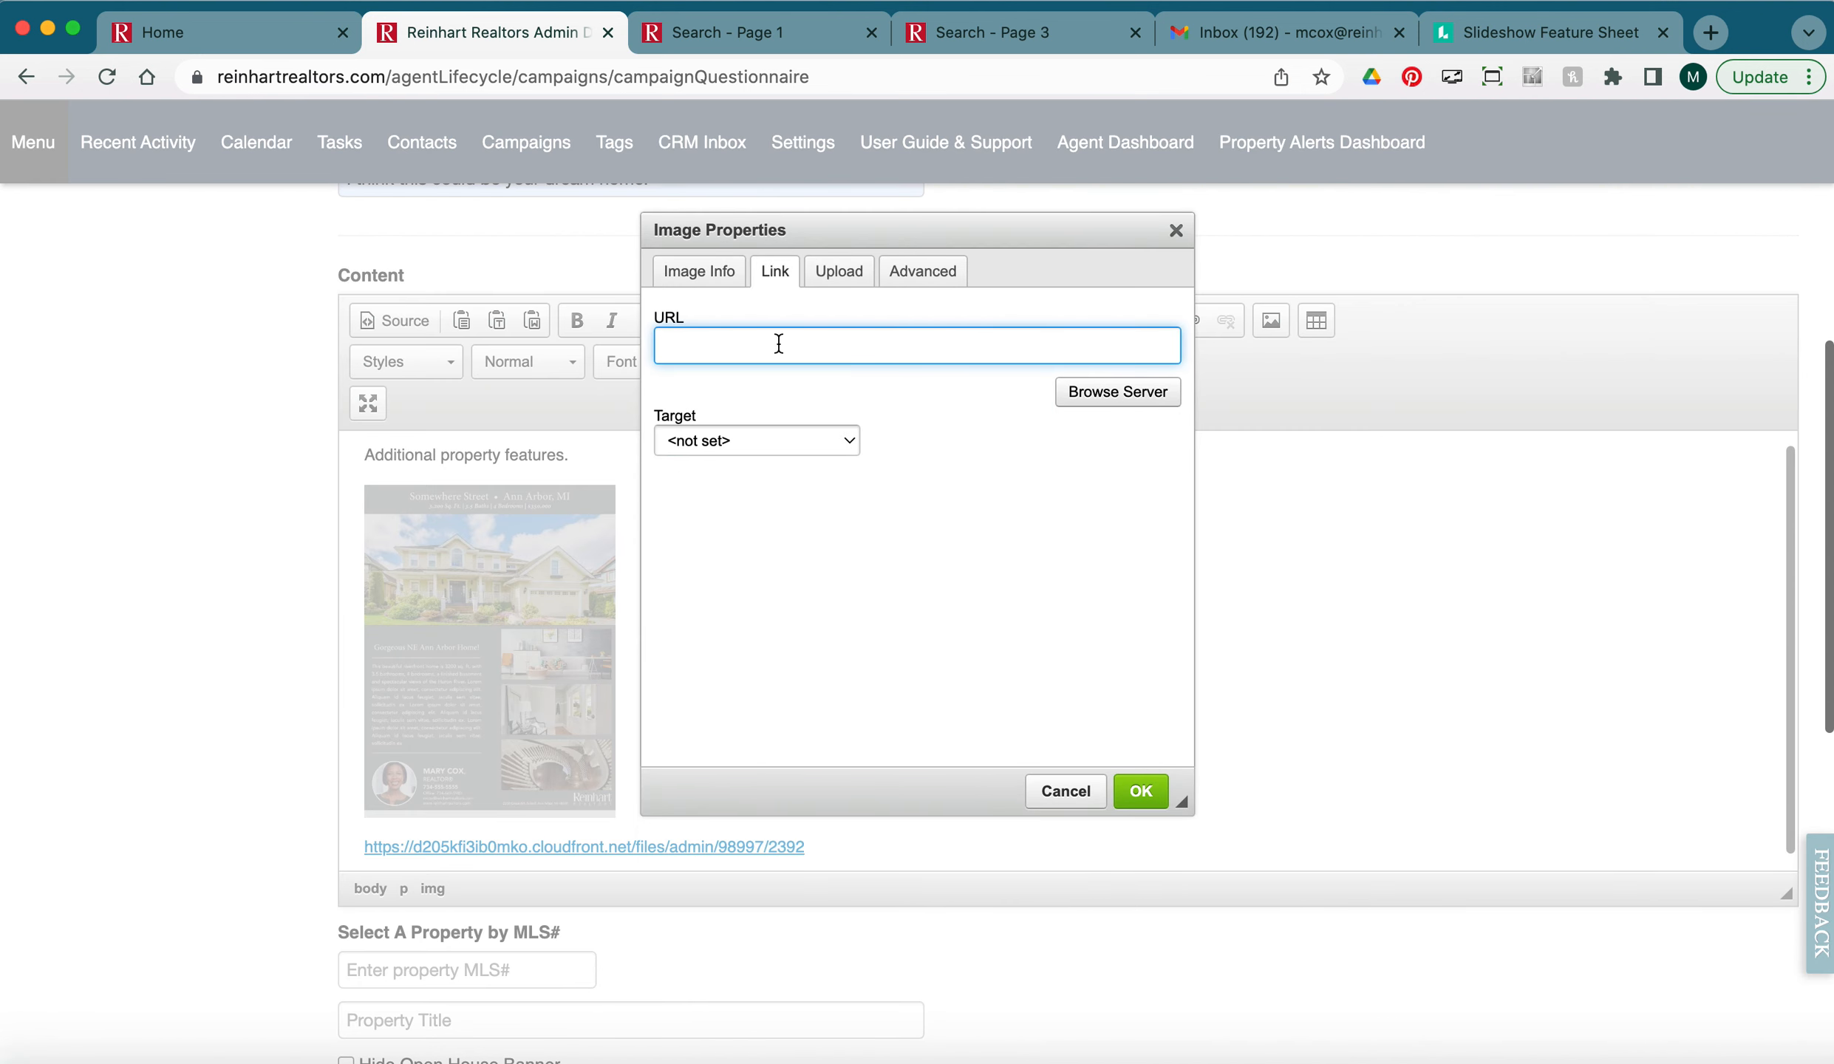
pyautogui.press('cmd+v')
pyautogui.click(830, 441)
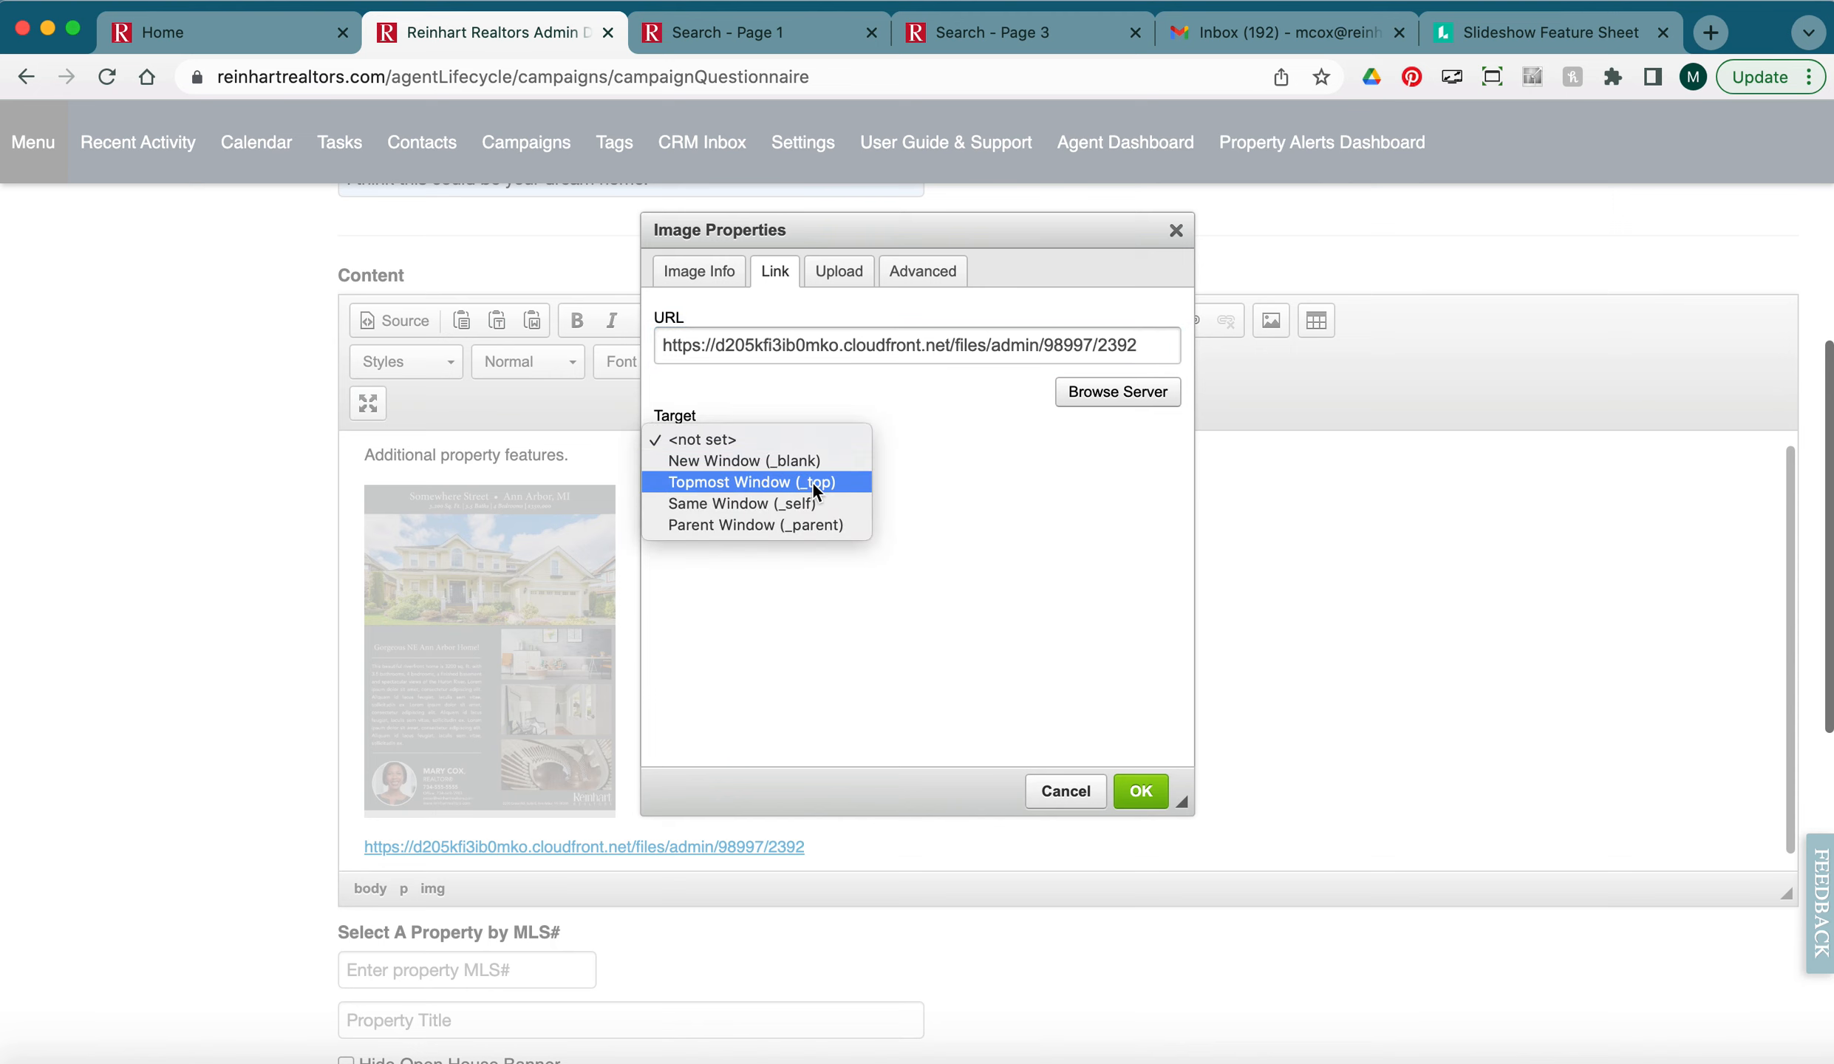
pyautogui.click(797, 482)
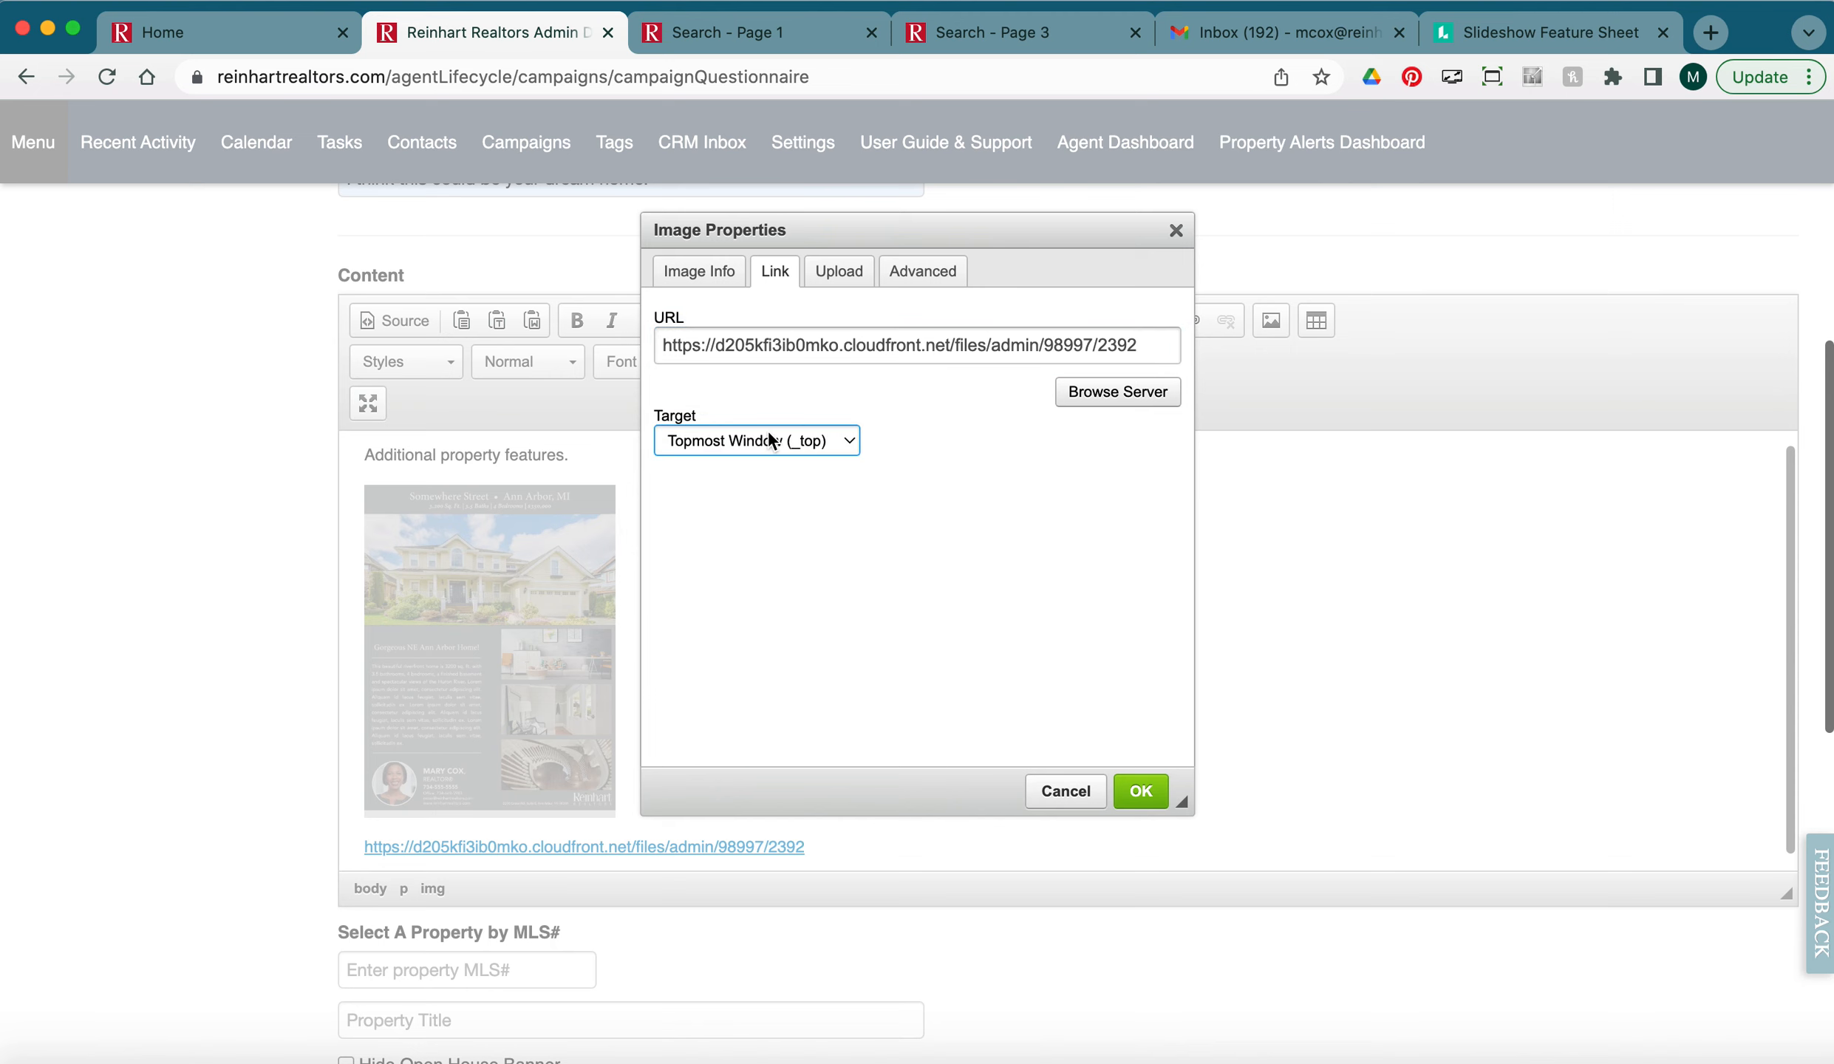
pyautogui.click(768, 437)
pyautogui.click(764, 418)
pyautogui.click(1138, 791)
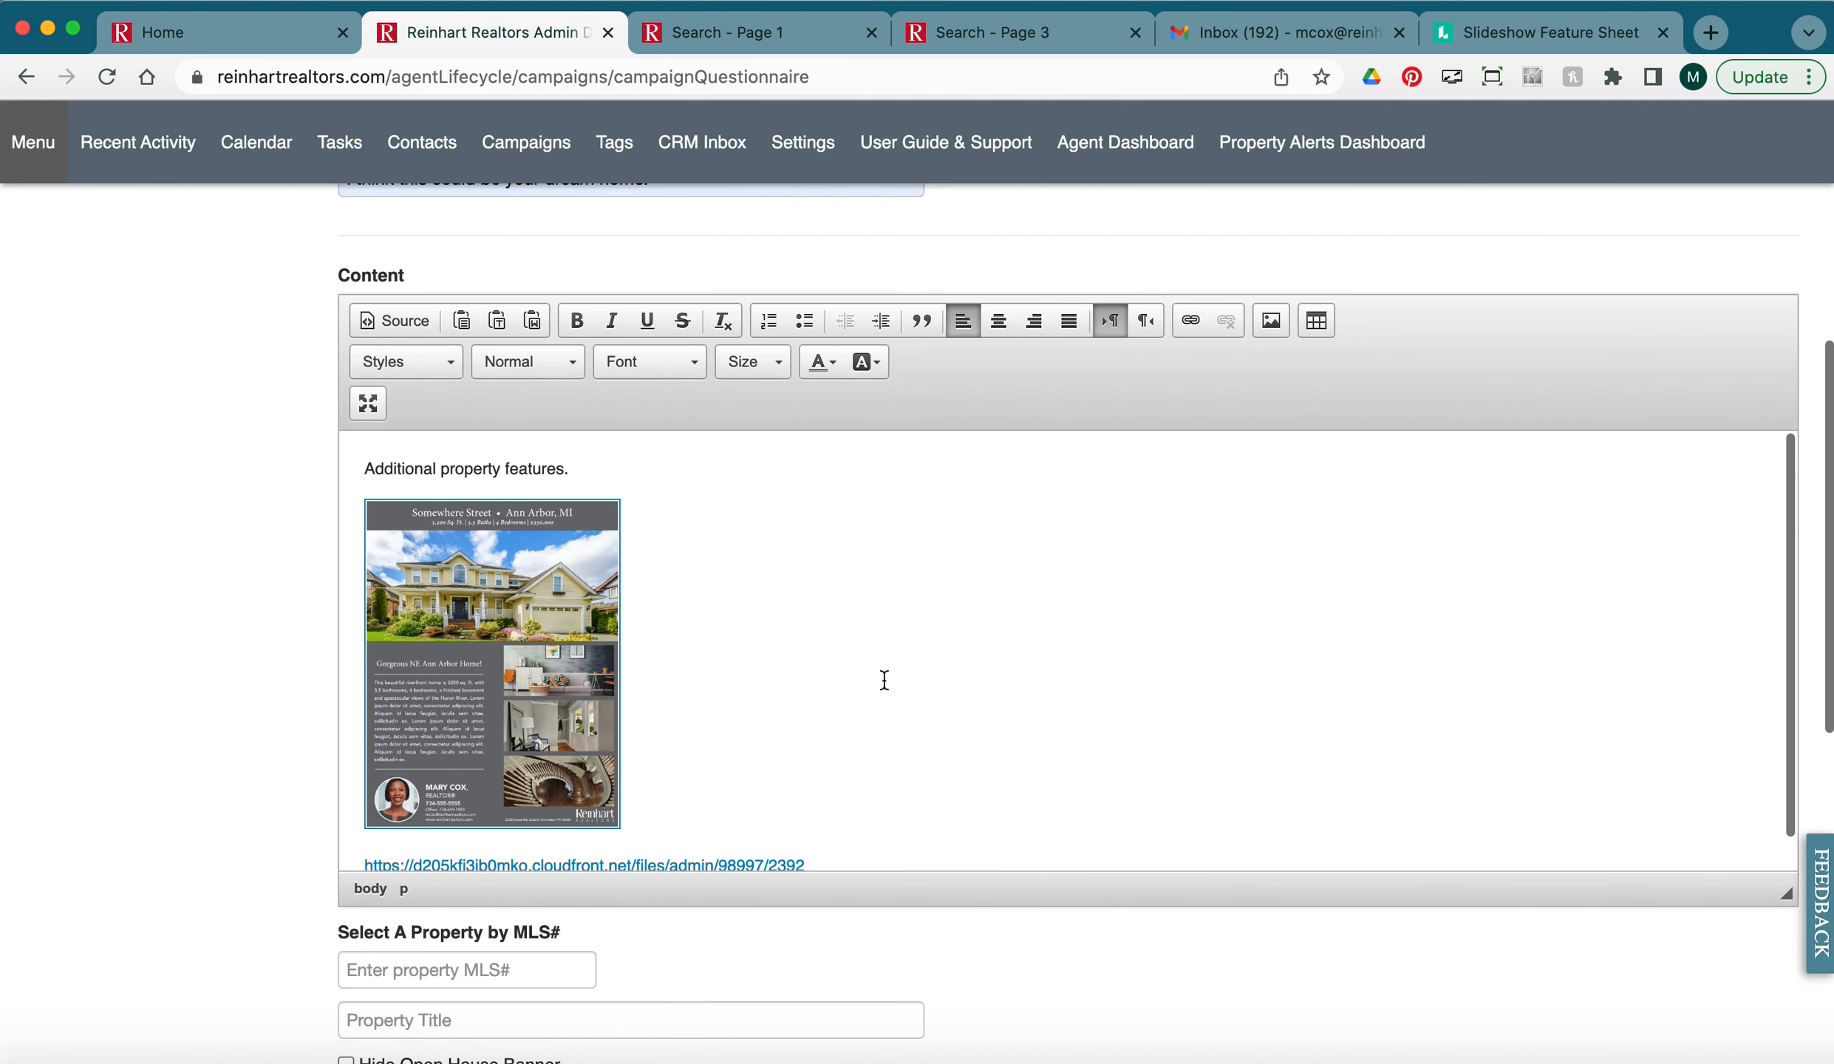
# Delete the leftover PDF text link and its empty line under the image.
pyautogui.scroll(-1, 848, 686)
pyautogui.moveTo(807, 831); pyautogui.dragTo(322, 831)
pyautogui.press('BackSpace')
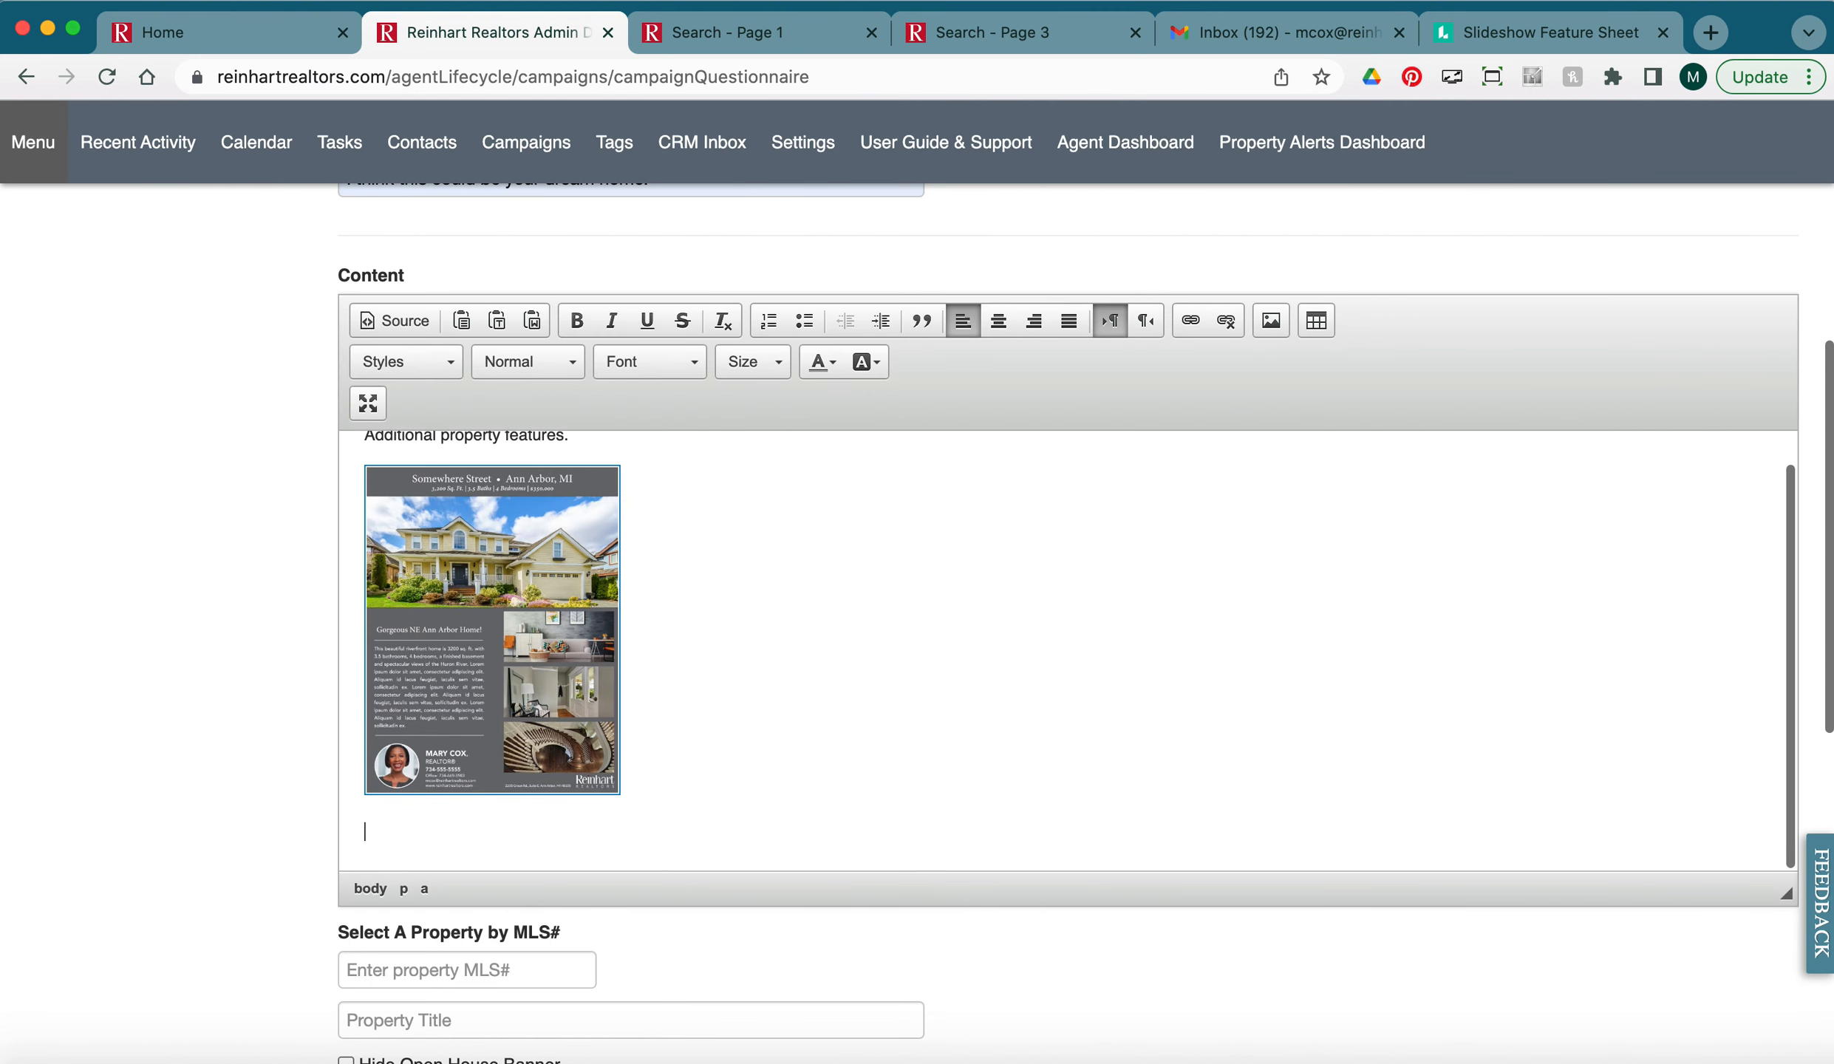
pyautogui.press('BackSpace')
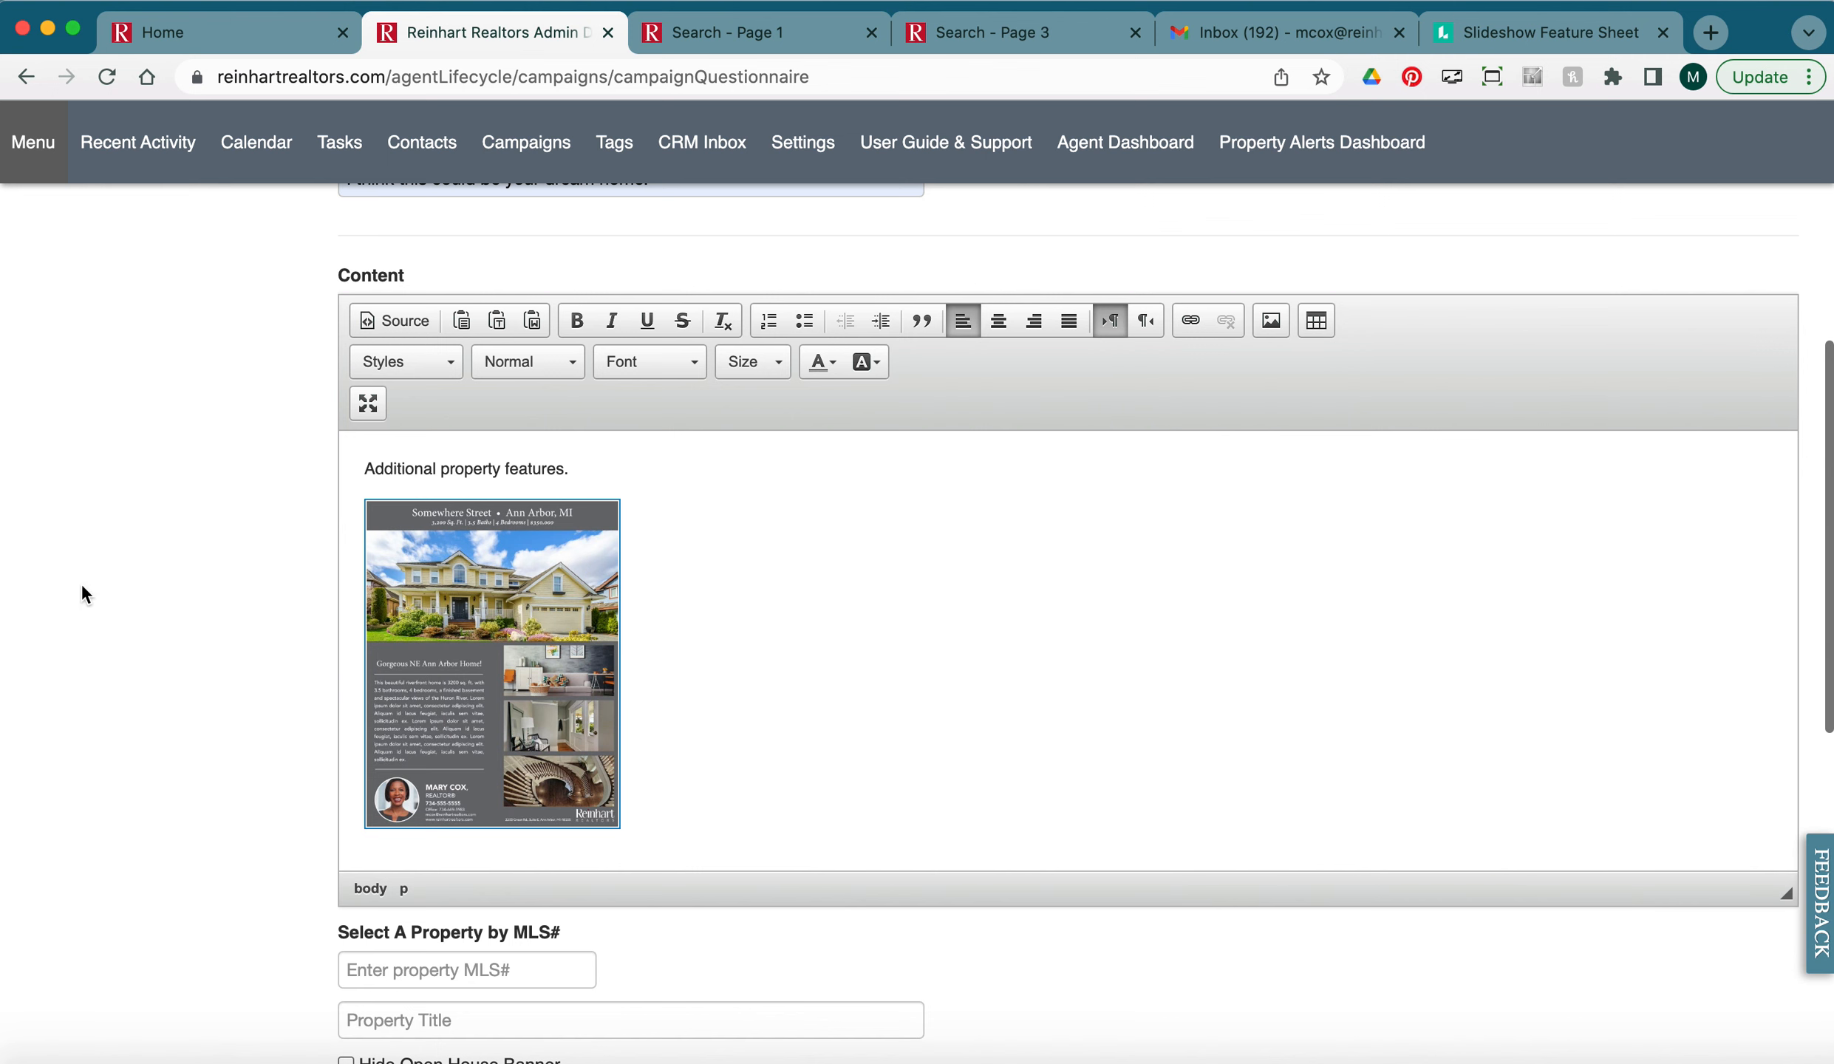
pyautogui.scroll(-5, 334, 667)
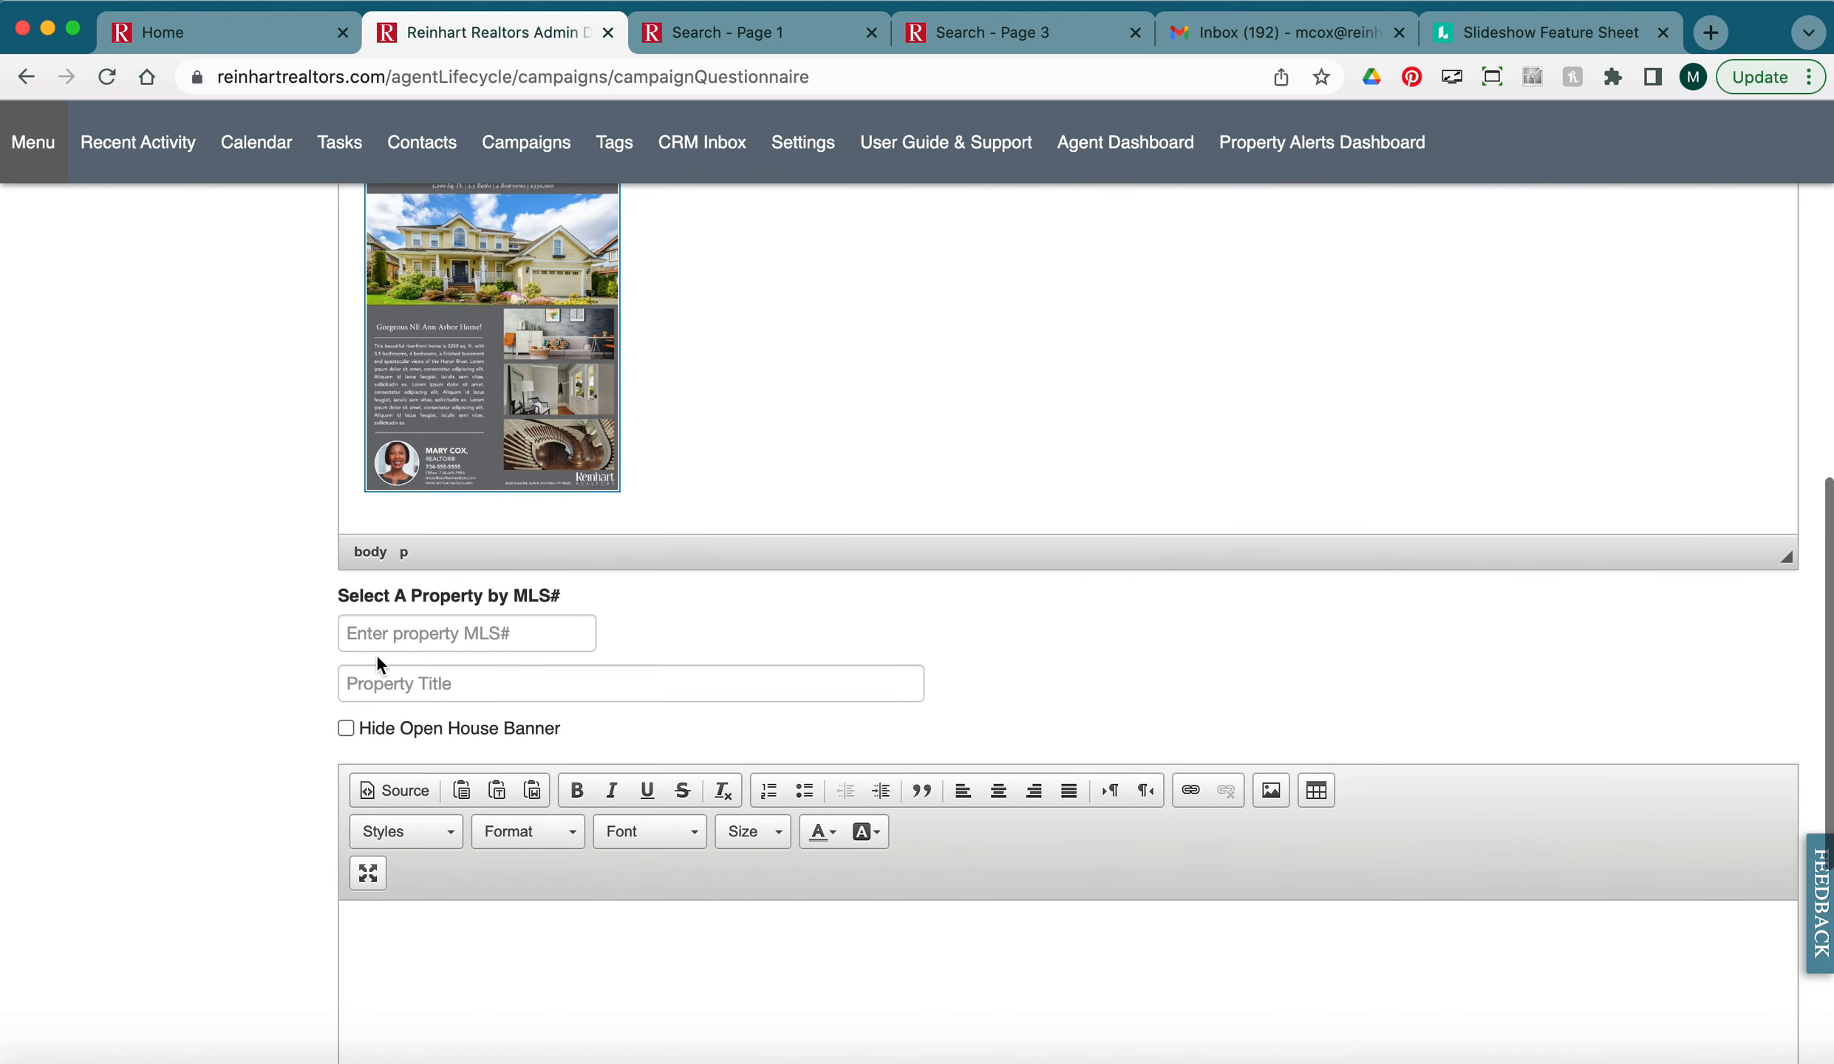
pyautogui.click(689, 30)
pyautogui.click(510, 33)
pyautogui.click(403, 633)
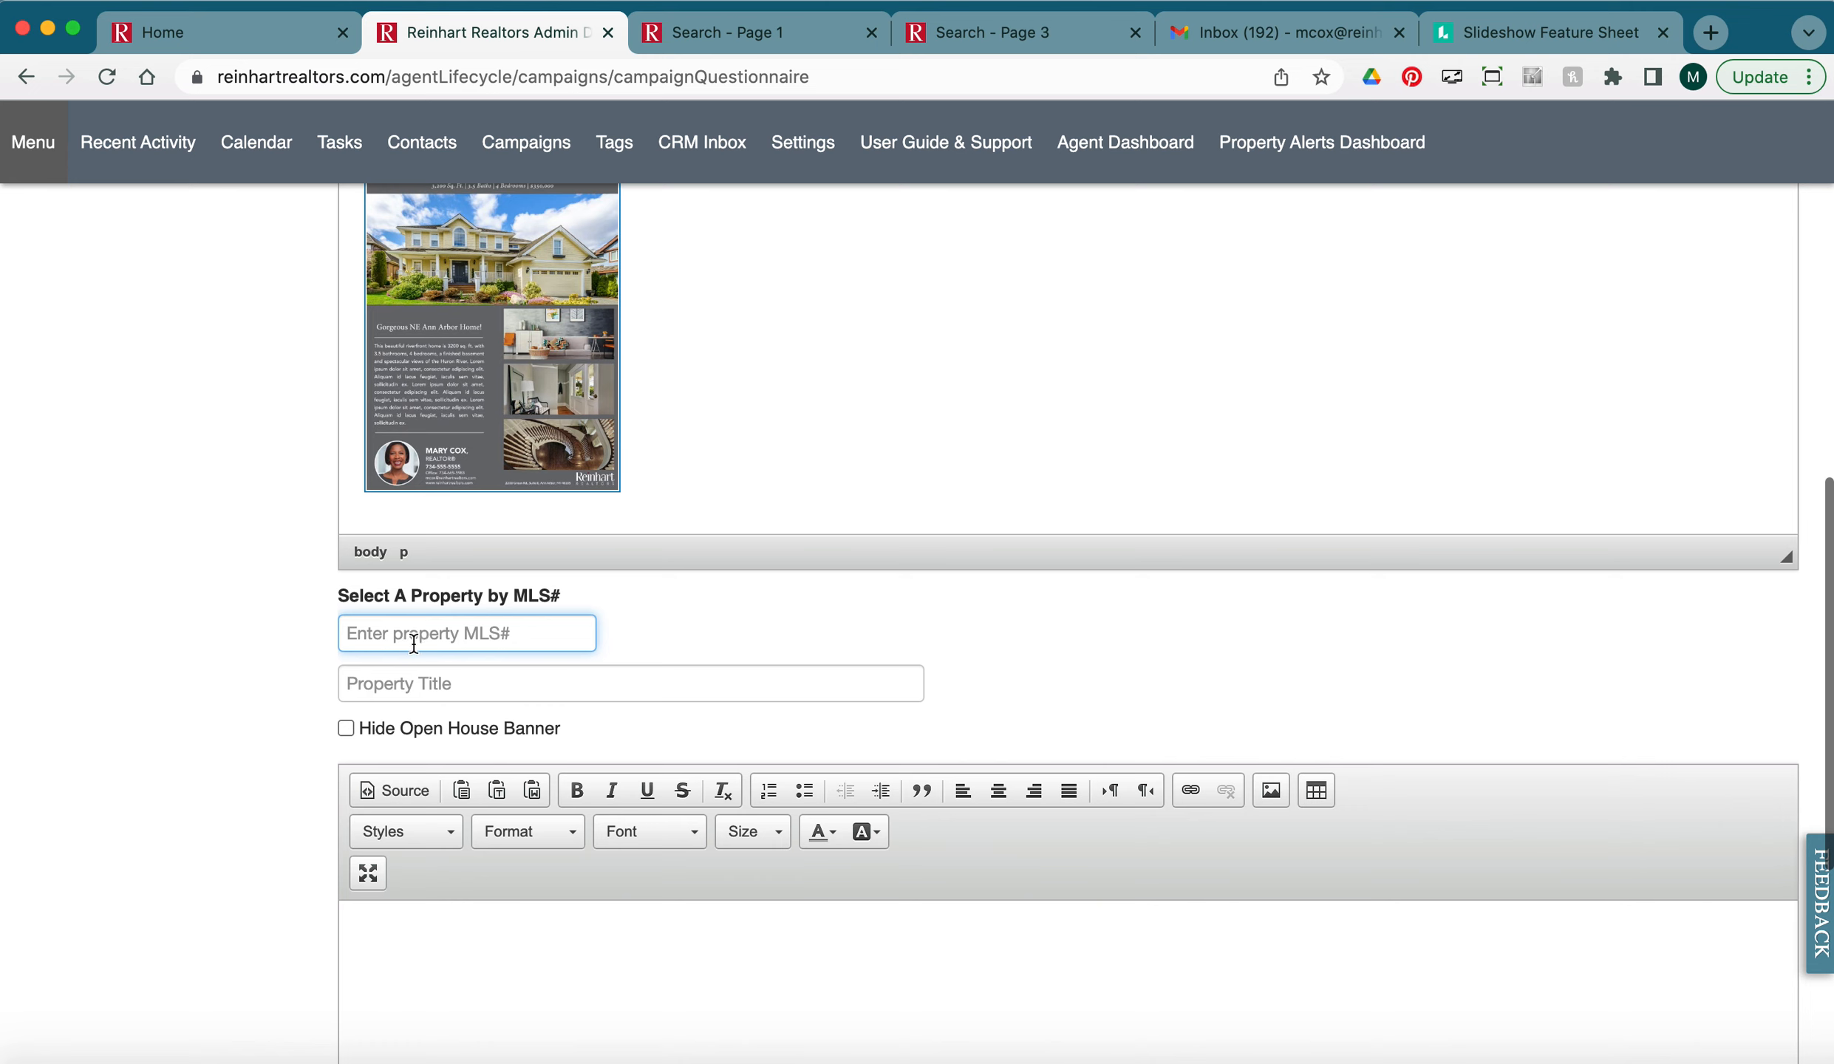
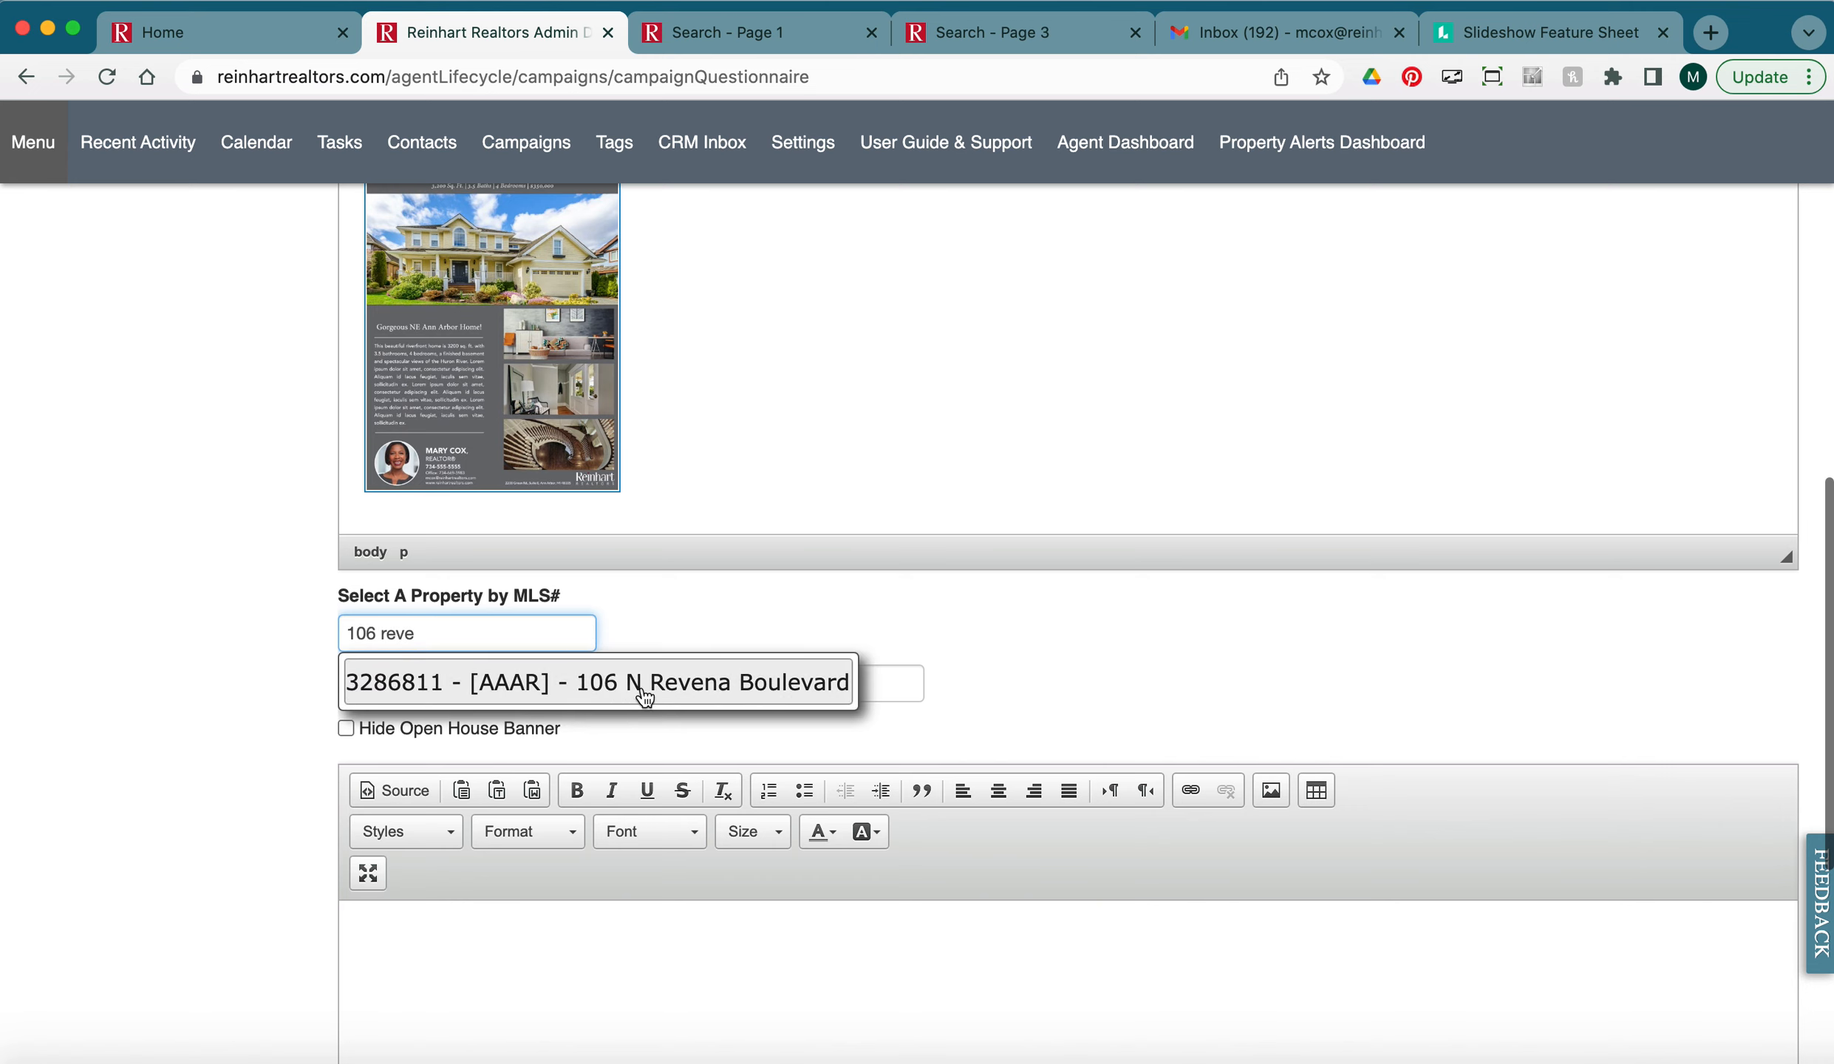
pyautogui.click(622, 676)
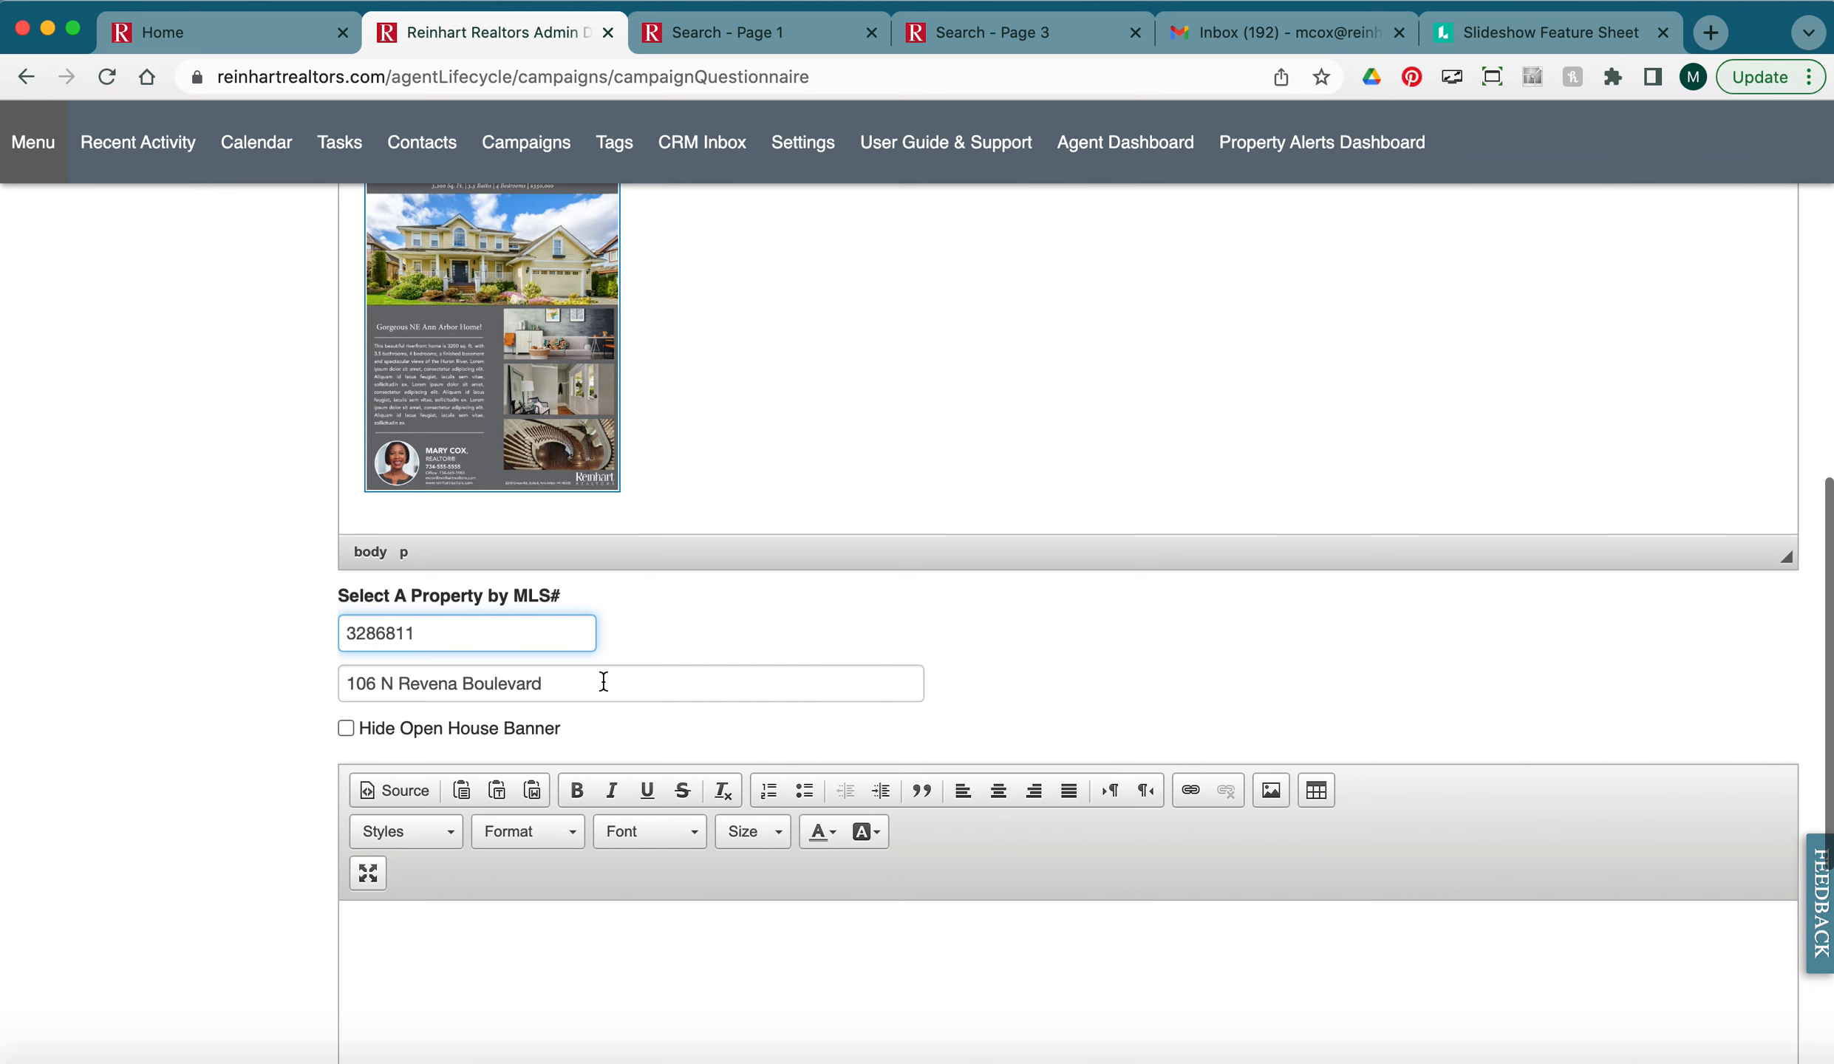
pyautogui.scroll(-2, 279, 703)
# Delete the listing description text from 'Ensuite' to the end.
pyautogui.scroll(-2, 280, 713)
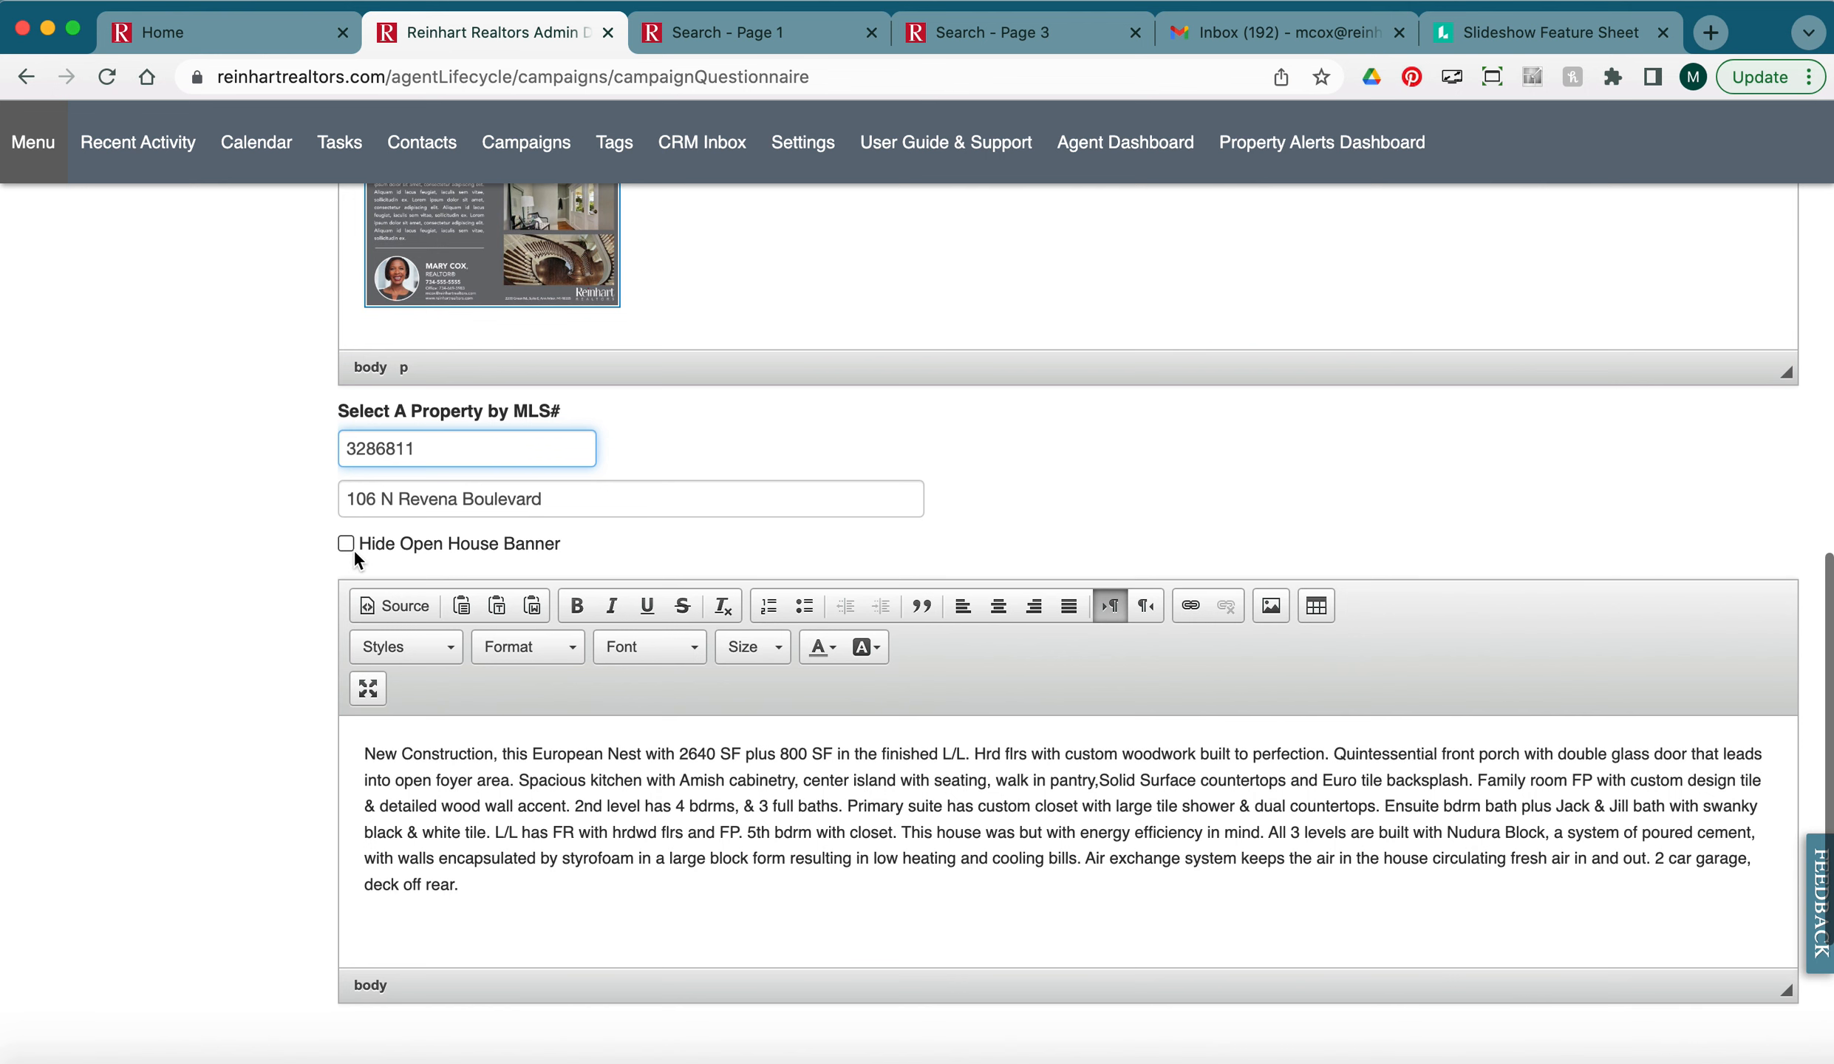
pyautogui.scroll(-3, 281, 739)
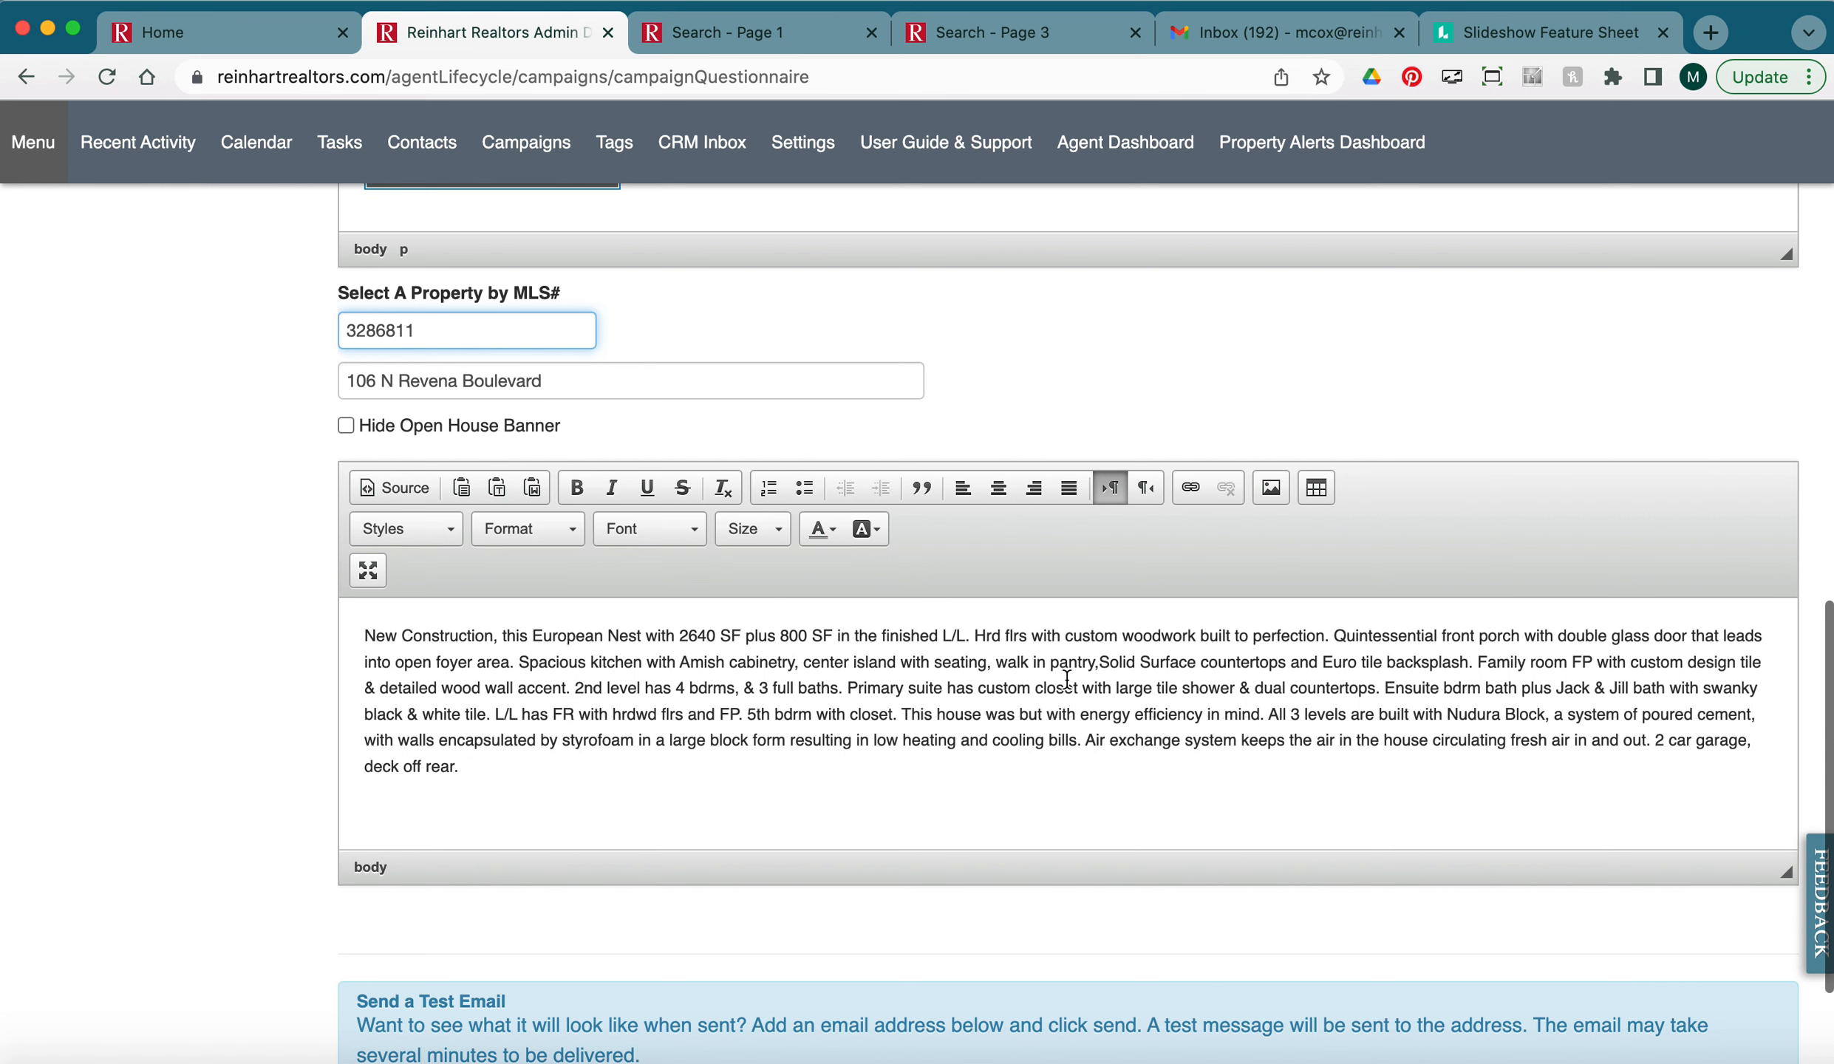
pyautogui.moveTo(1384, 688); pyautogui.dragTo(1436, 782)
pyautogui.press('BackSpace')
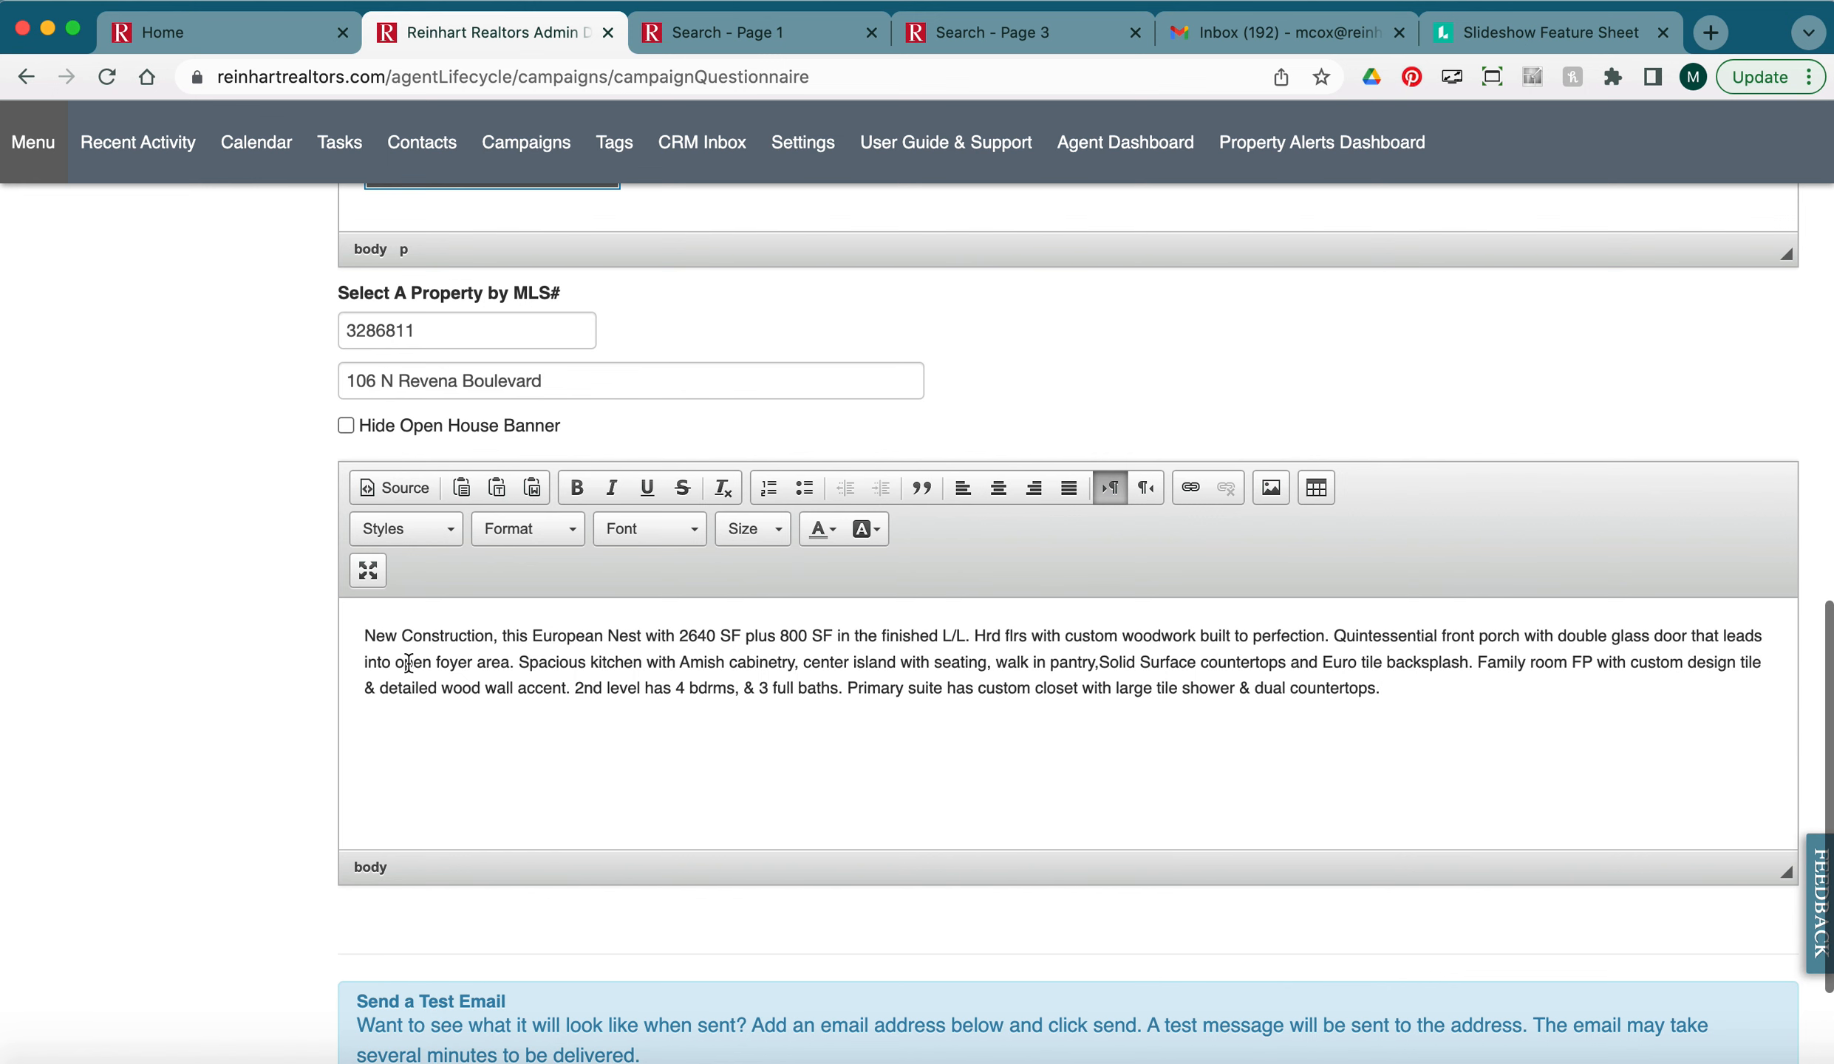
# Add 'Check out this beautiful home!' above the description as a dark red Heading 1.
pyautogui.click(365, 637)
pyautogui.press('Return')
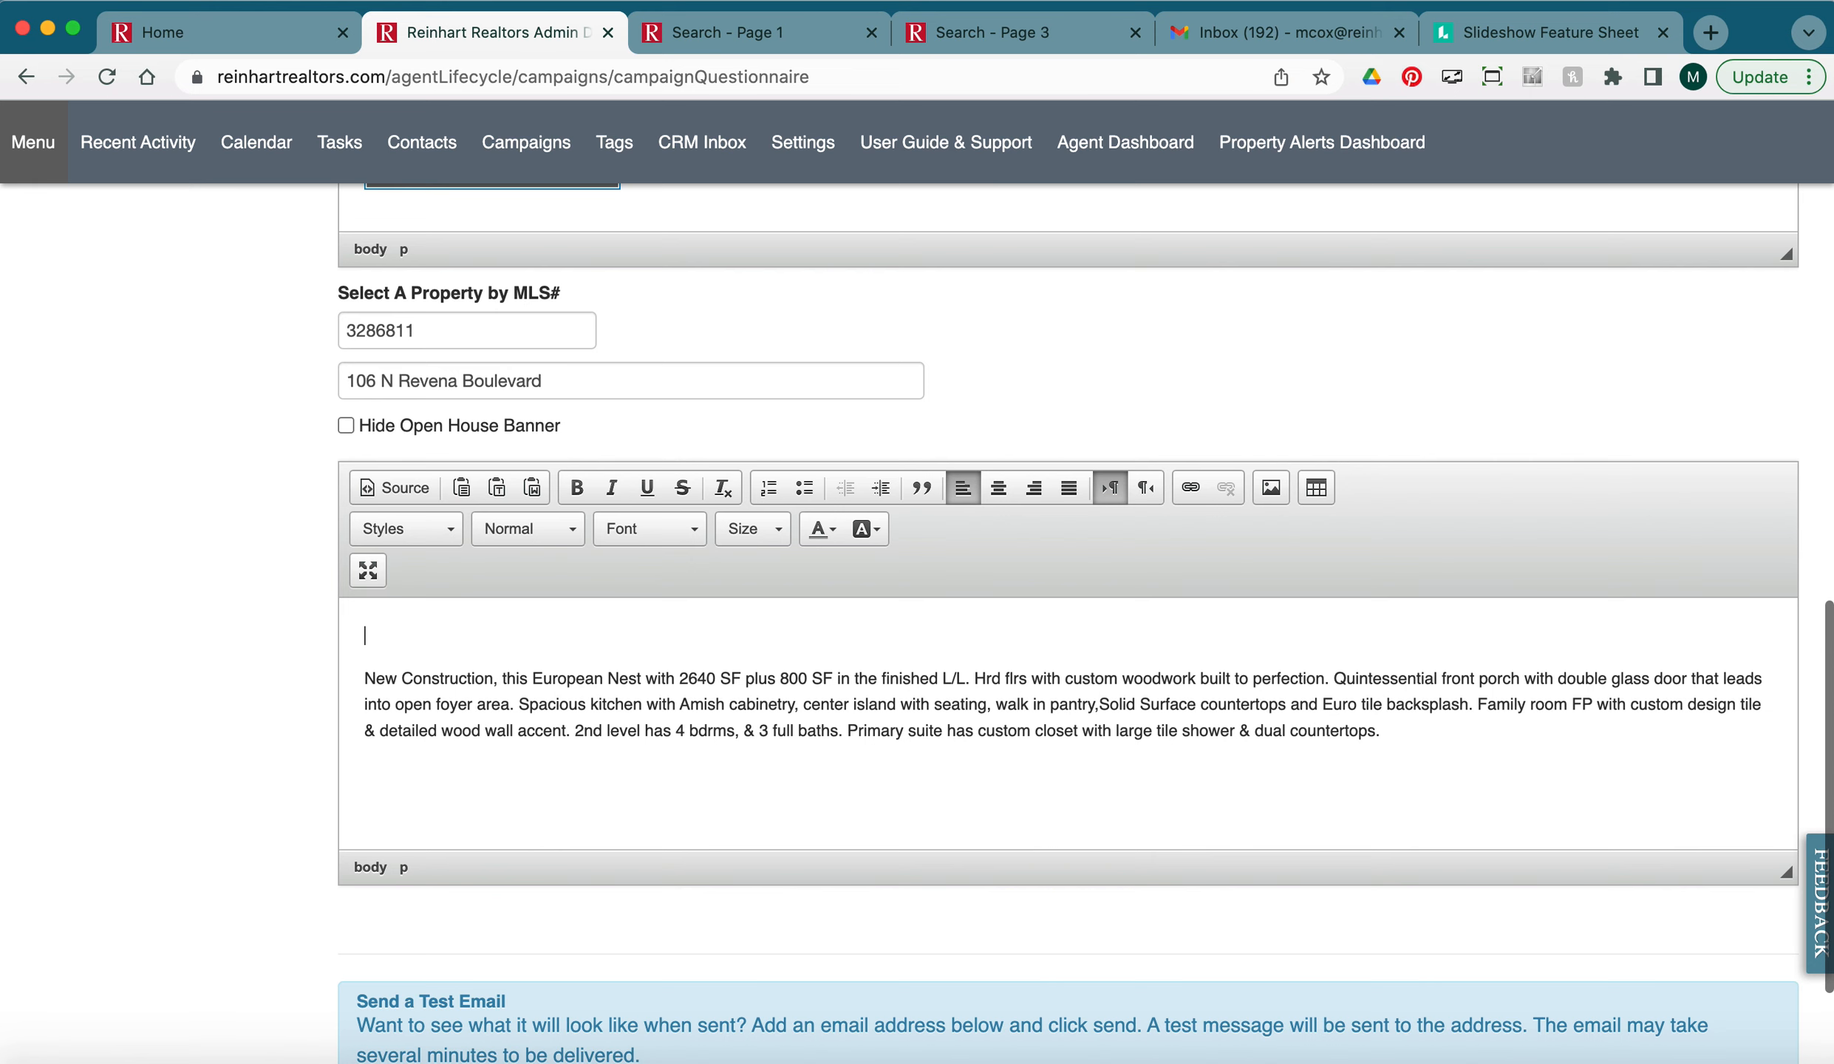
pyautogui.write('Check out this beautiful home!')
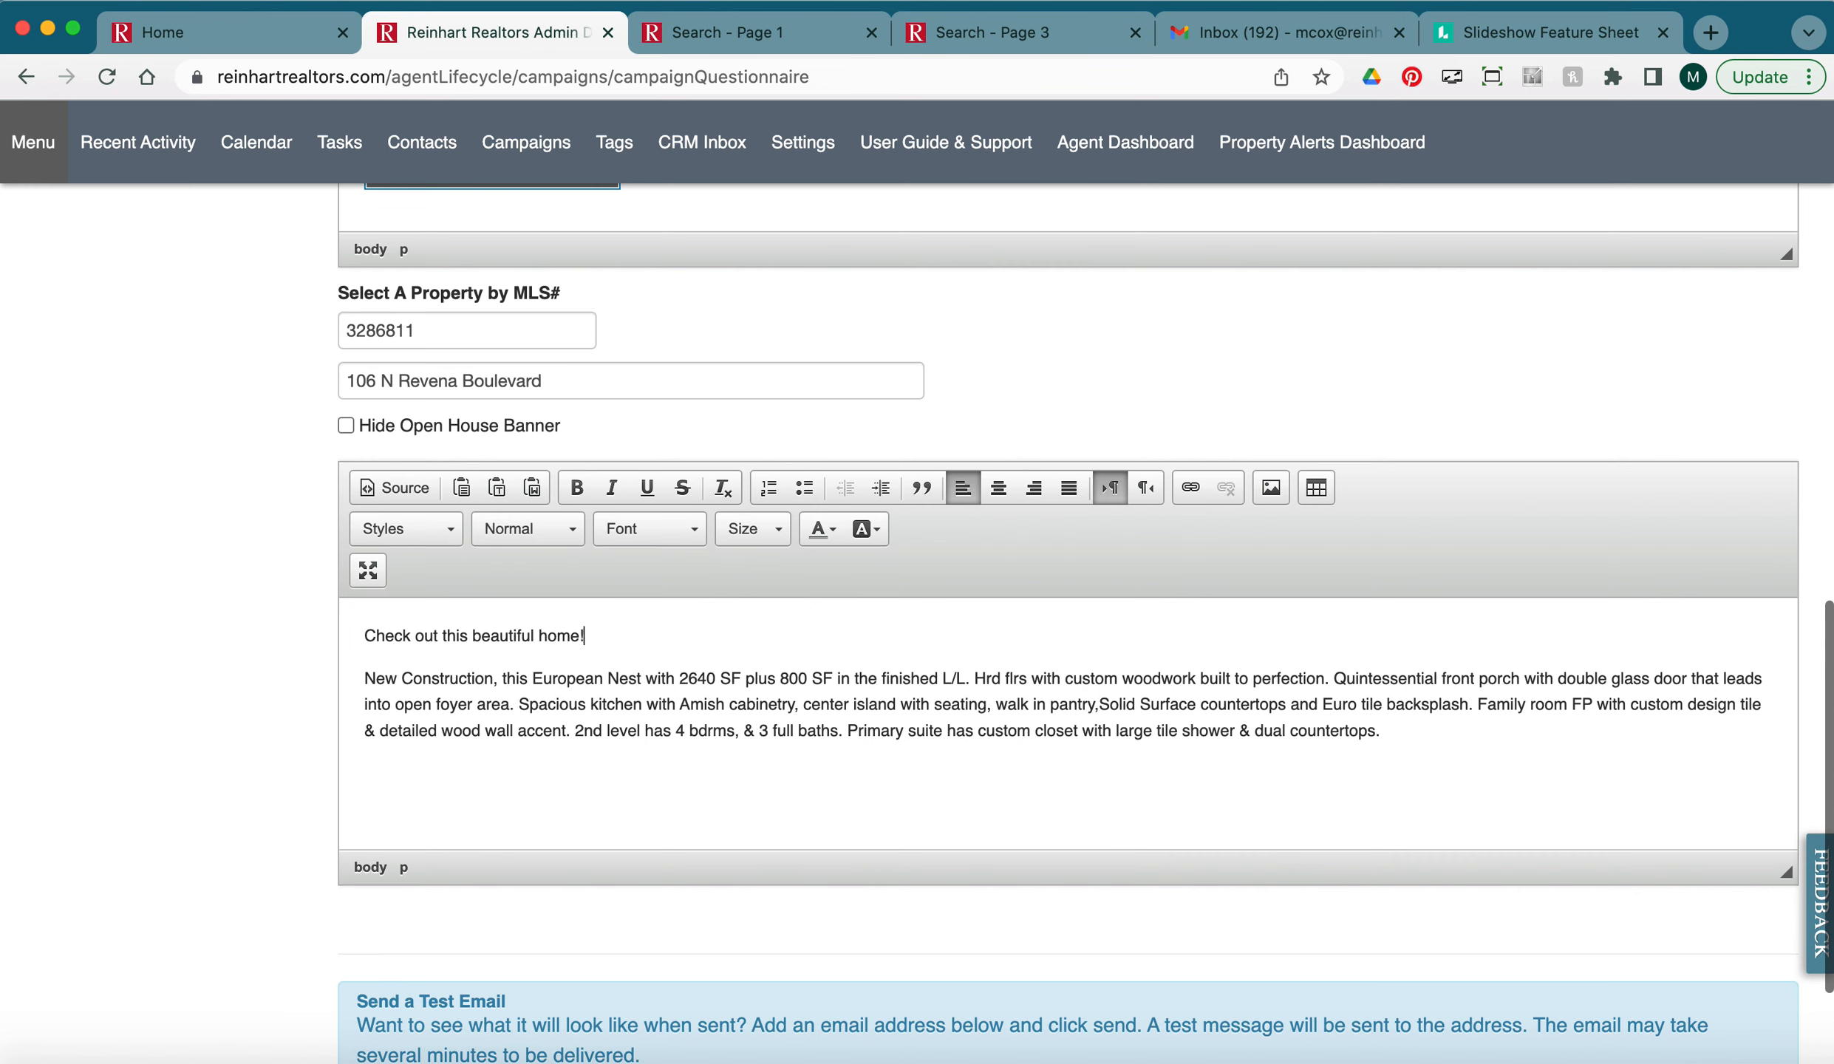
pyautogui.moveTo(587, 635); pyautogui.dragTo(356, 636)
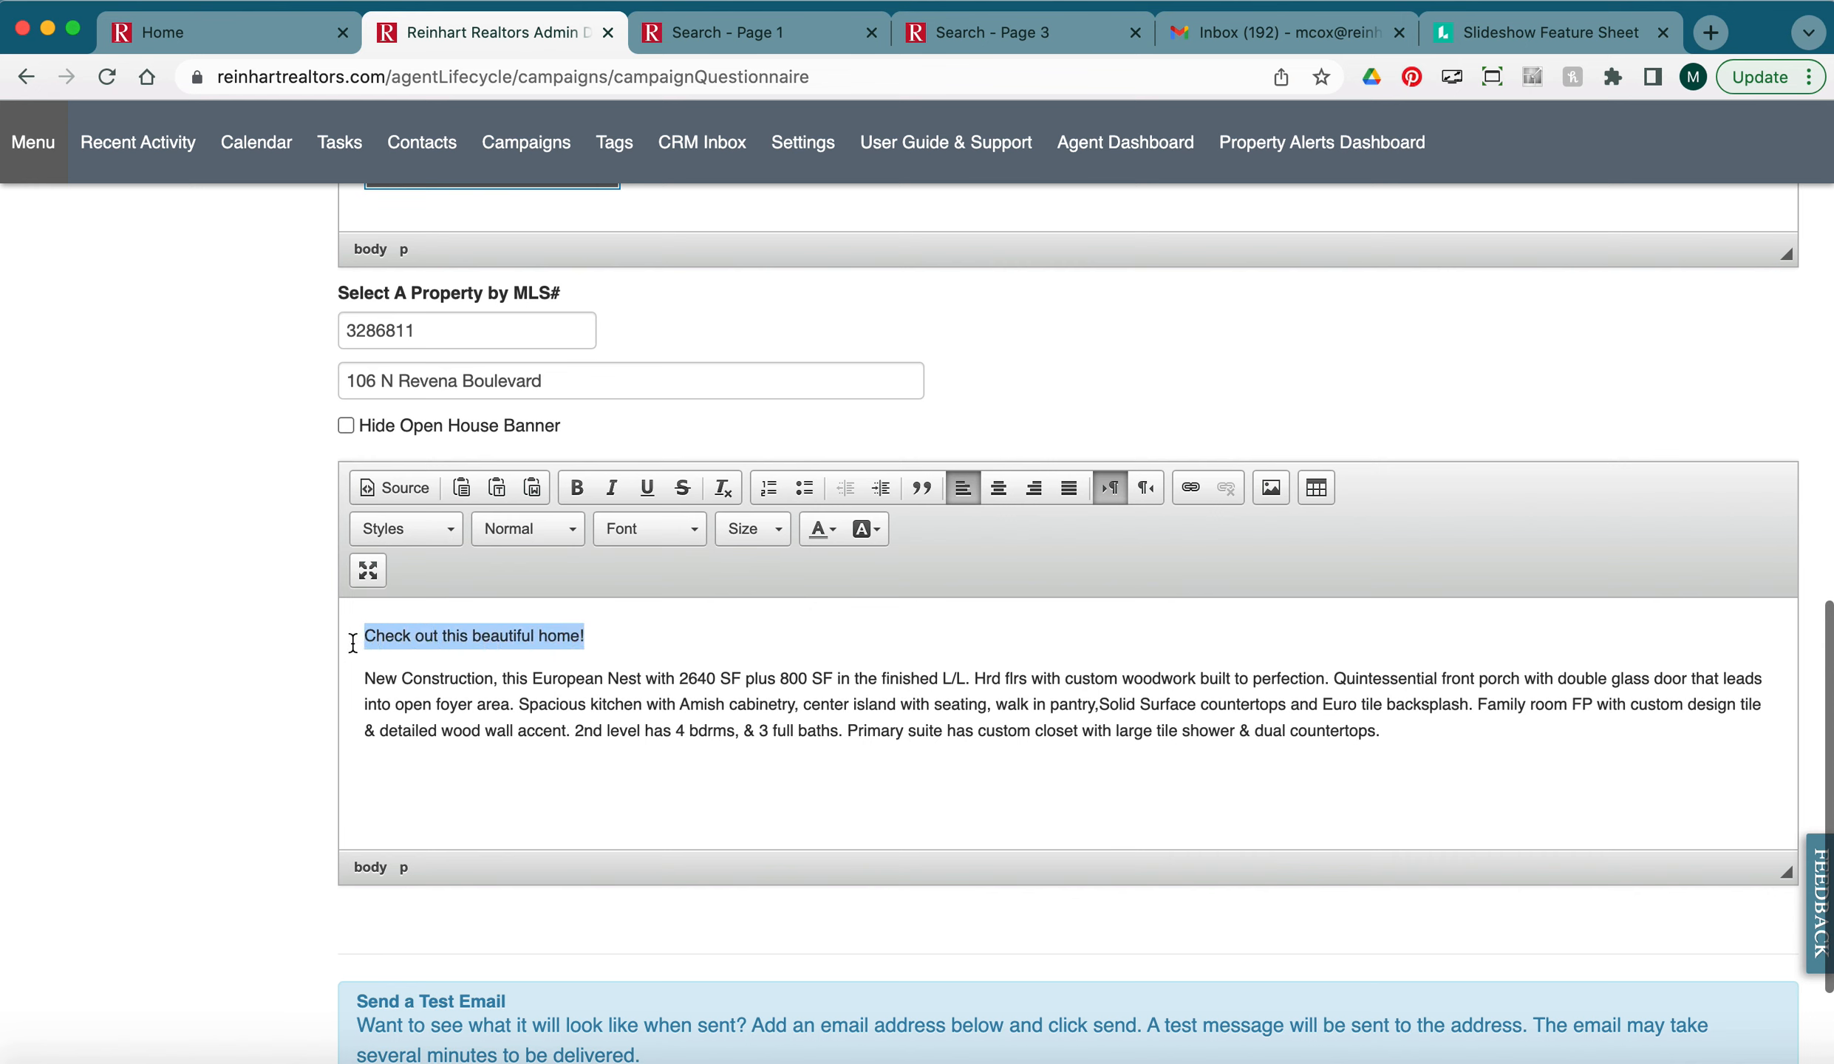
pyautogui.click(510, 533)
pyautogui.click(529, 602)
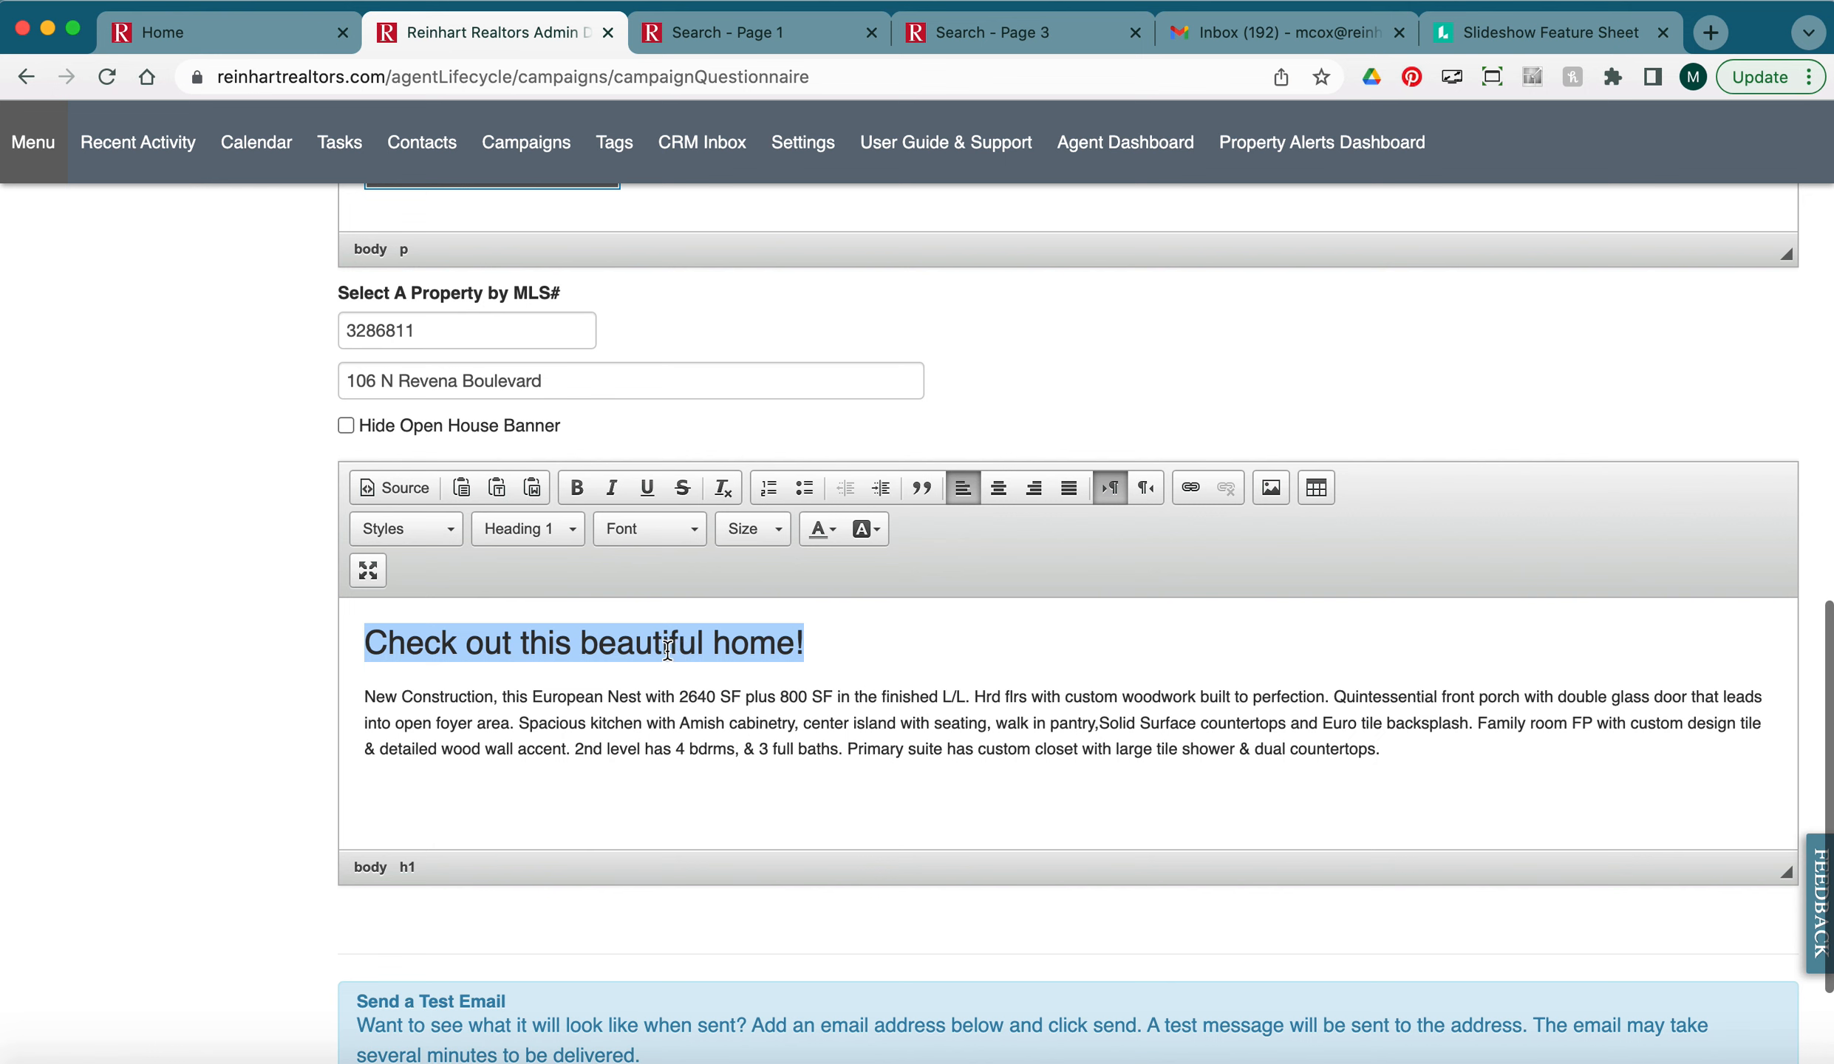
pyautogui.click(821, 529)
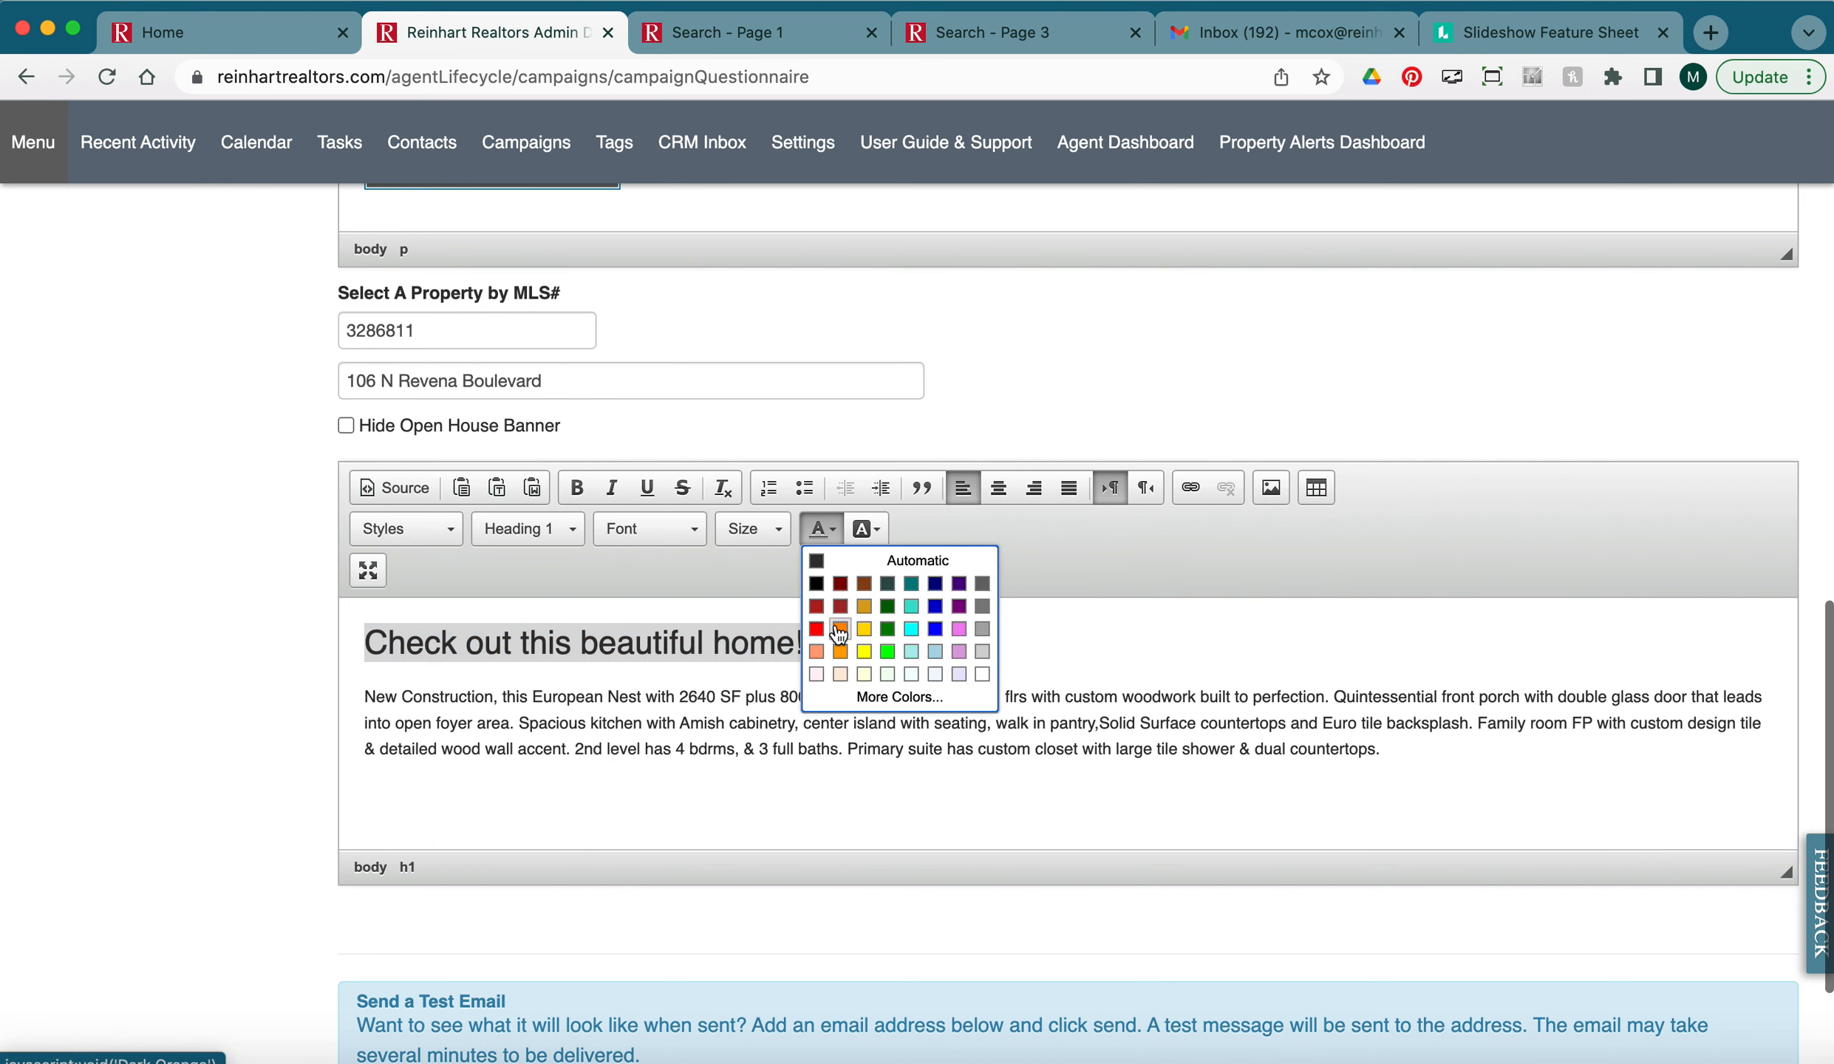
pyautogui.click(817, 607)
pyautogui.click(881, 750)
pyautogui.scroll(-3, 879, 747)
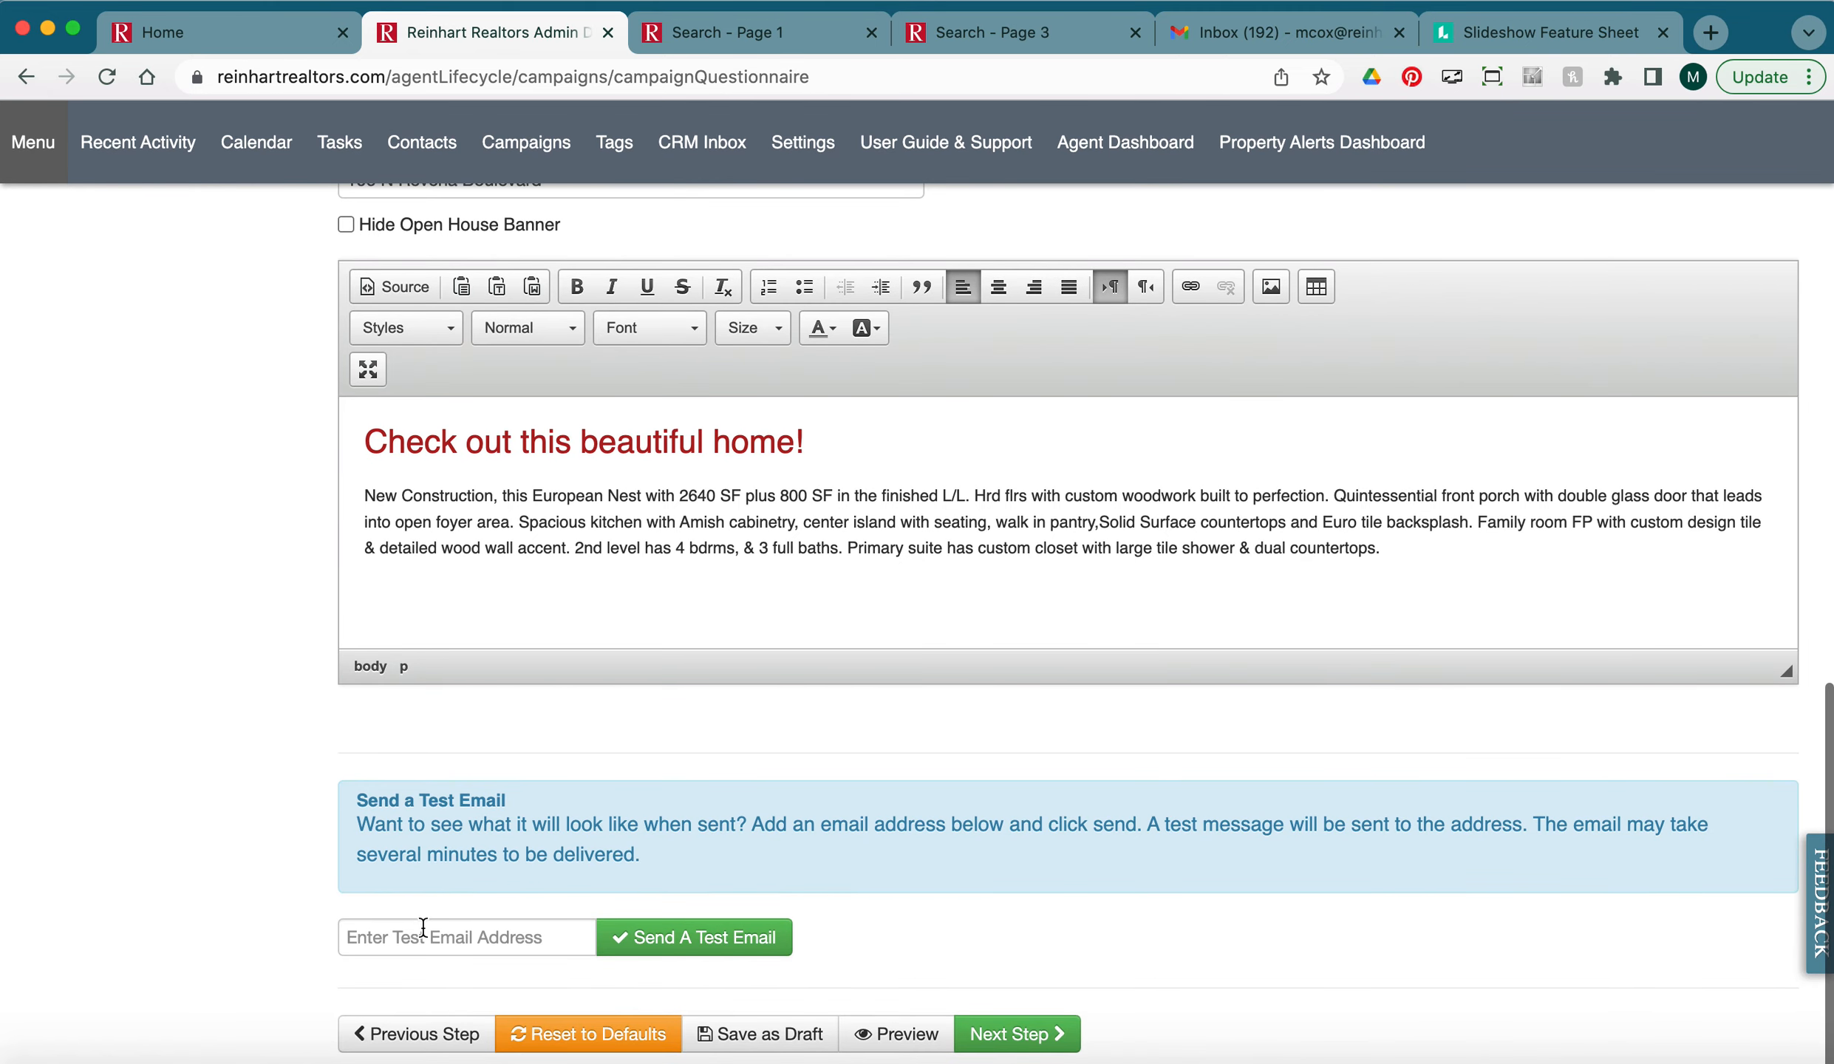
# Preview the email, reviewing the red headline, pre-header text and the address-linked property page.
pyautogui.click(876, 1048)
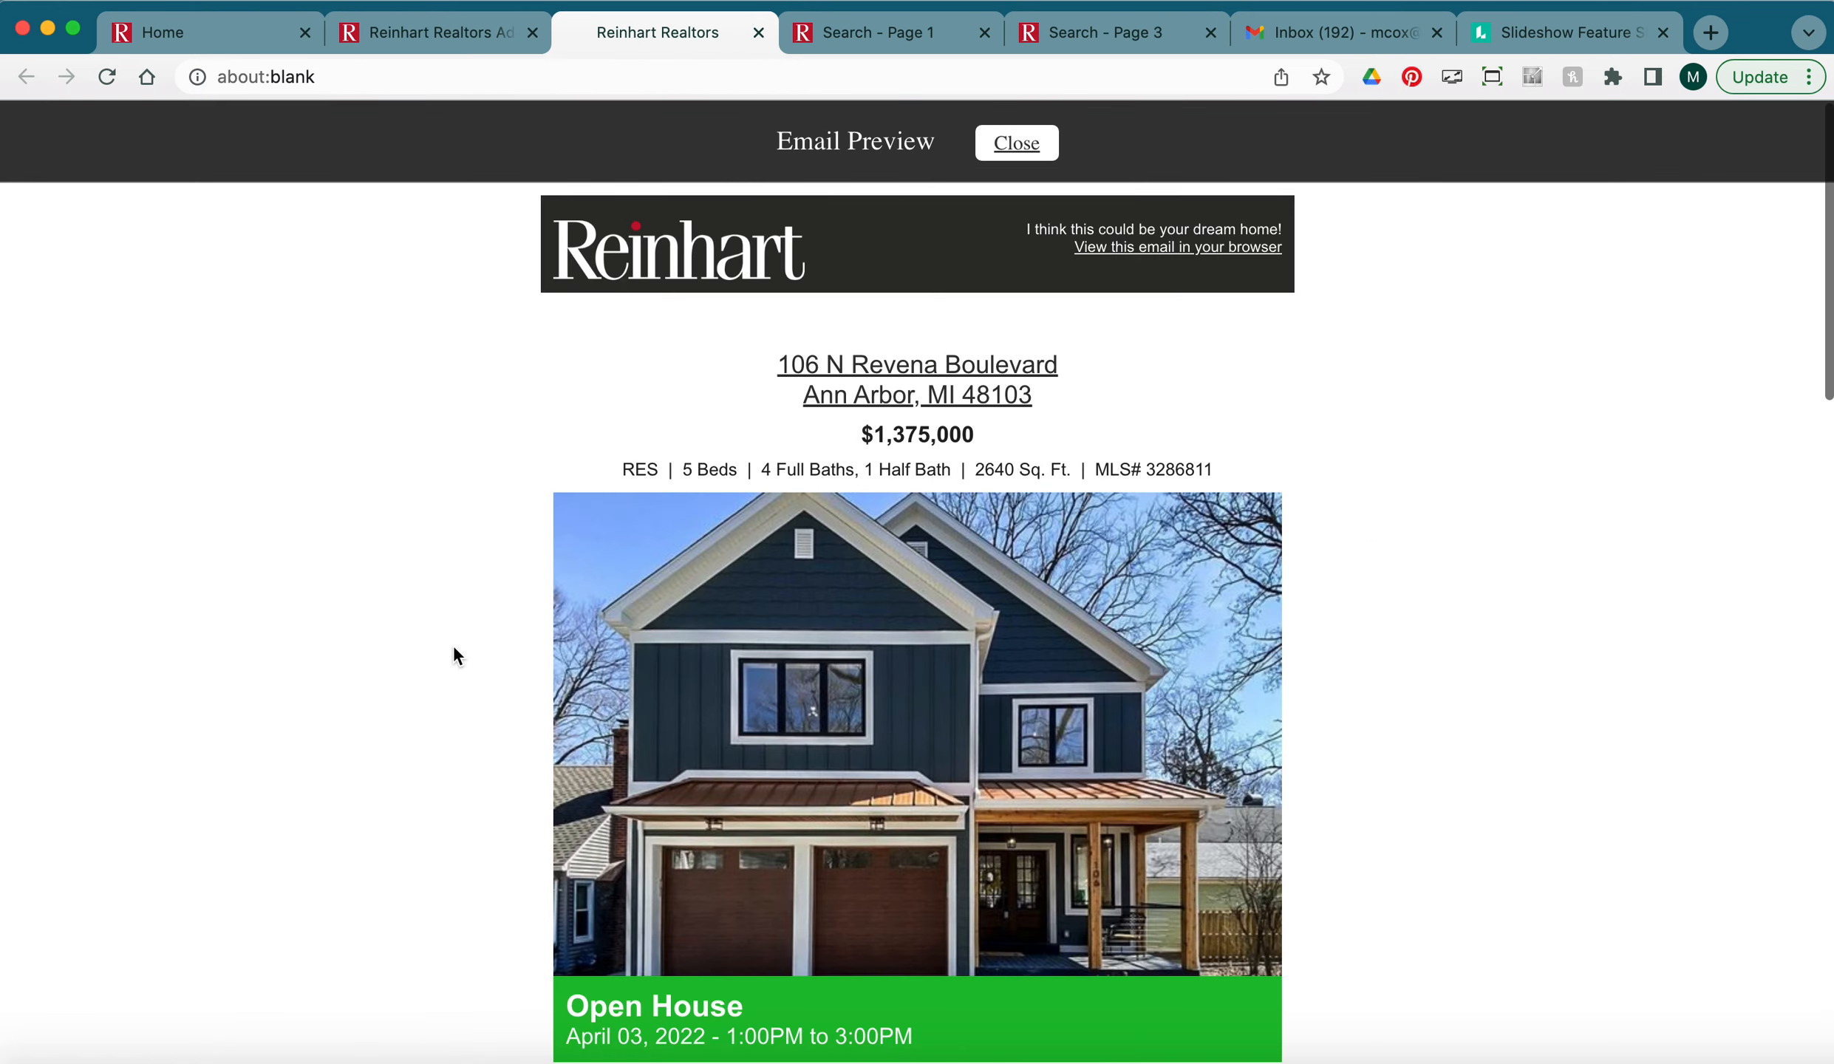
pyautogui.scroll(-12, 938, 452)
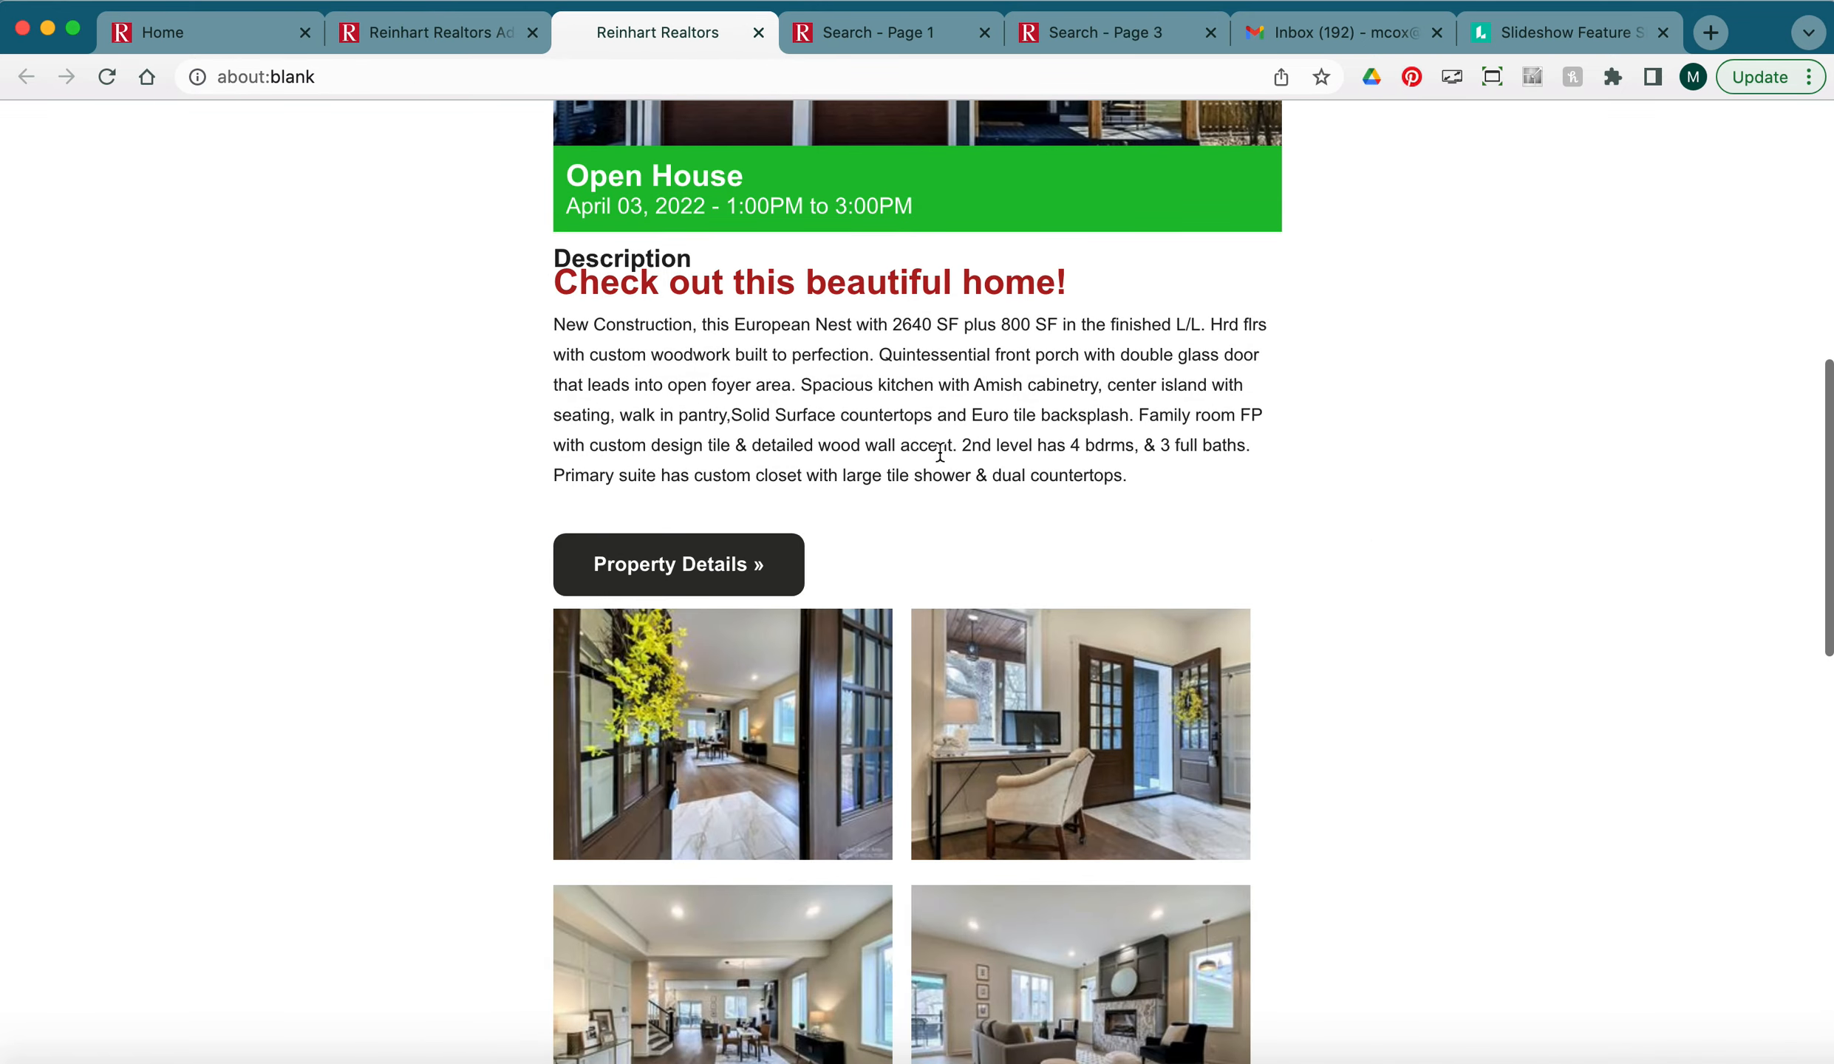
pyautogui.scroll(-6, 940, 452)
pyautogui.scroll(10, 940, 452)
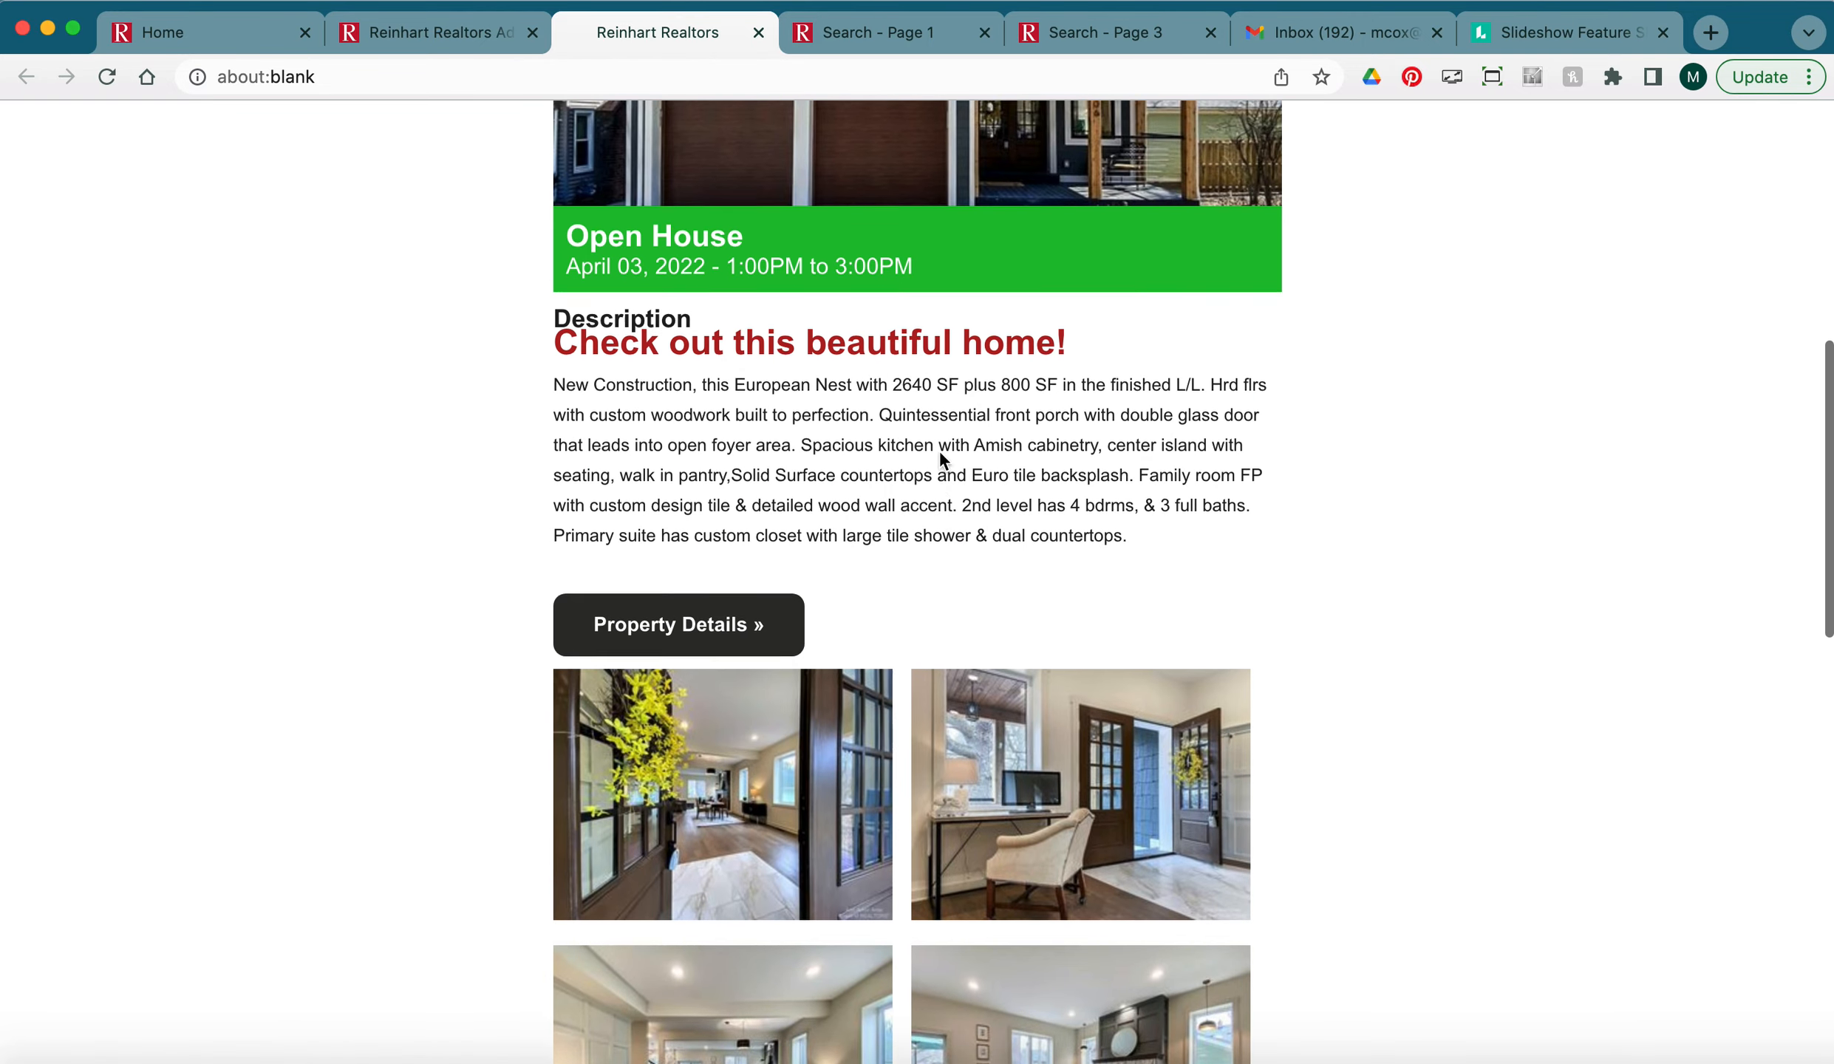
pyautogui.moveTo(601, 453); pyautogui.dragTo(711, 465)
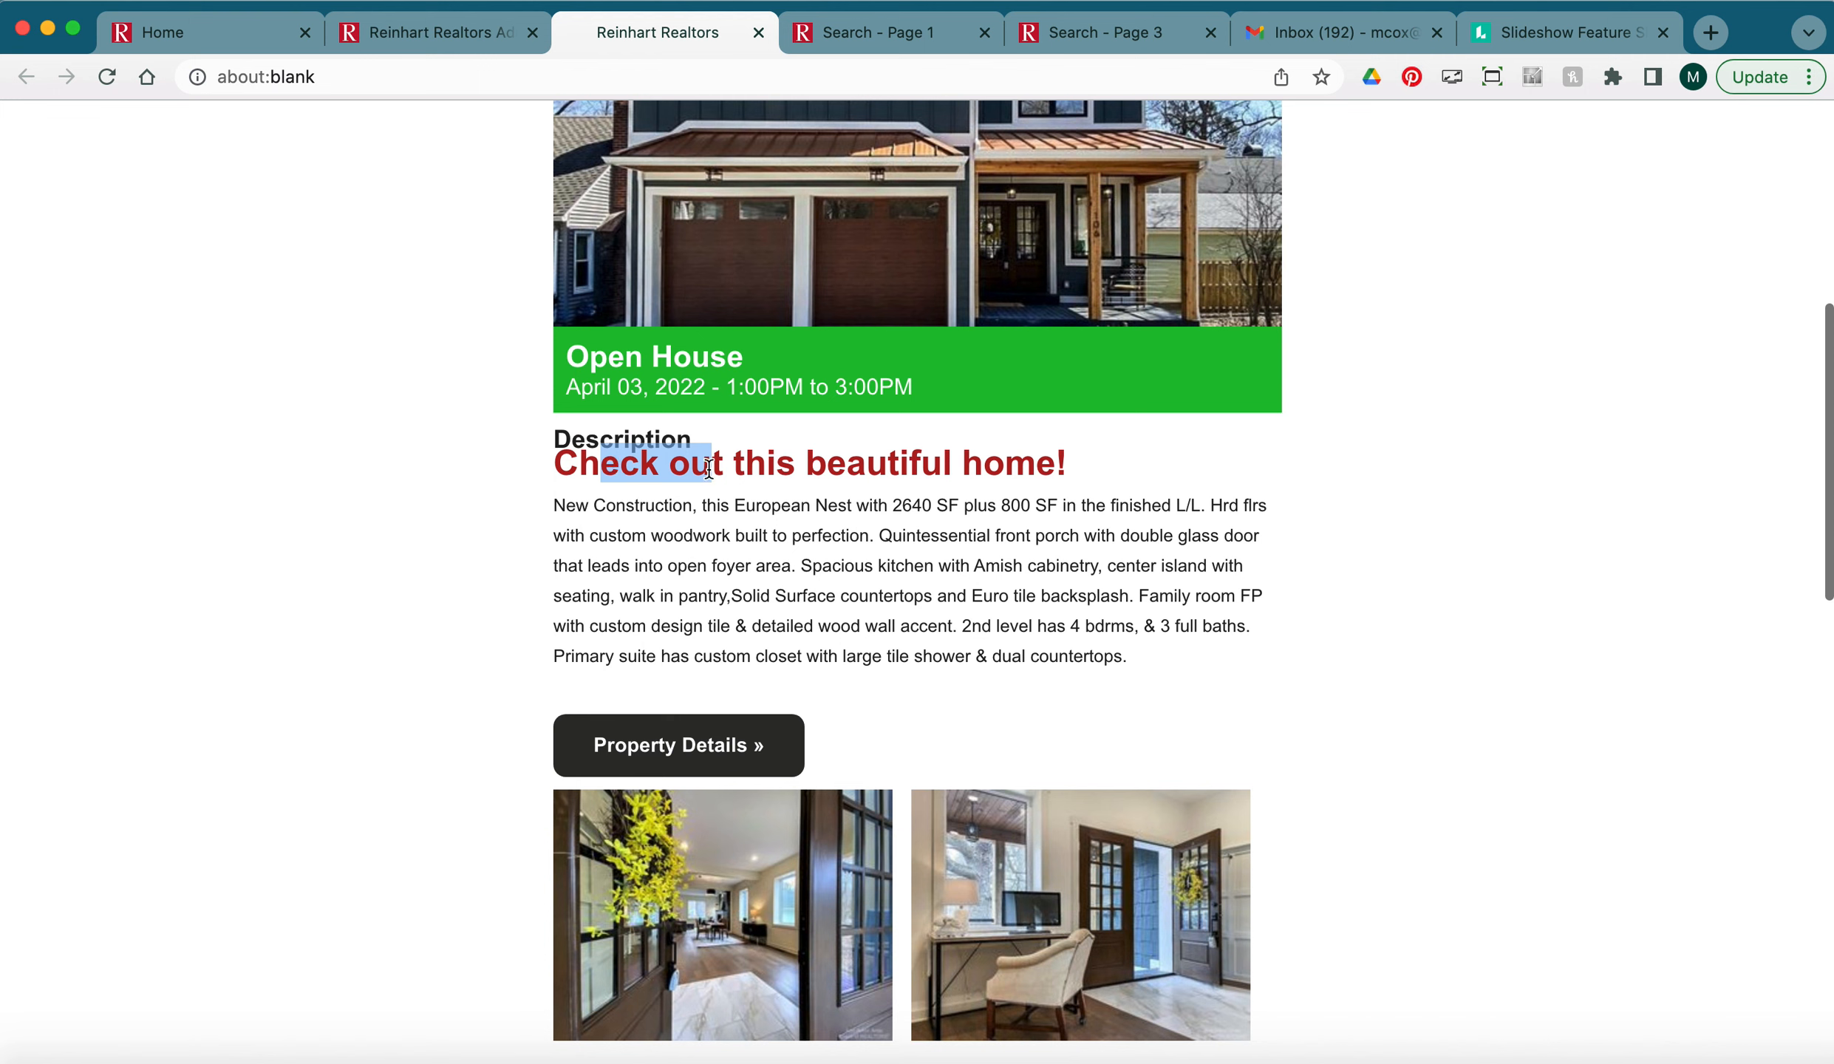
pyautogui.click(537, 583)
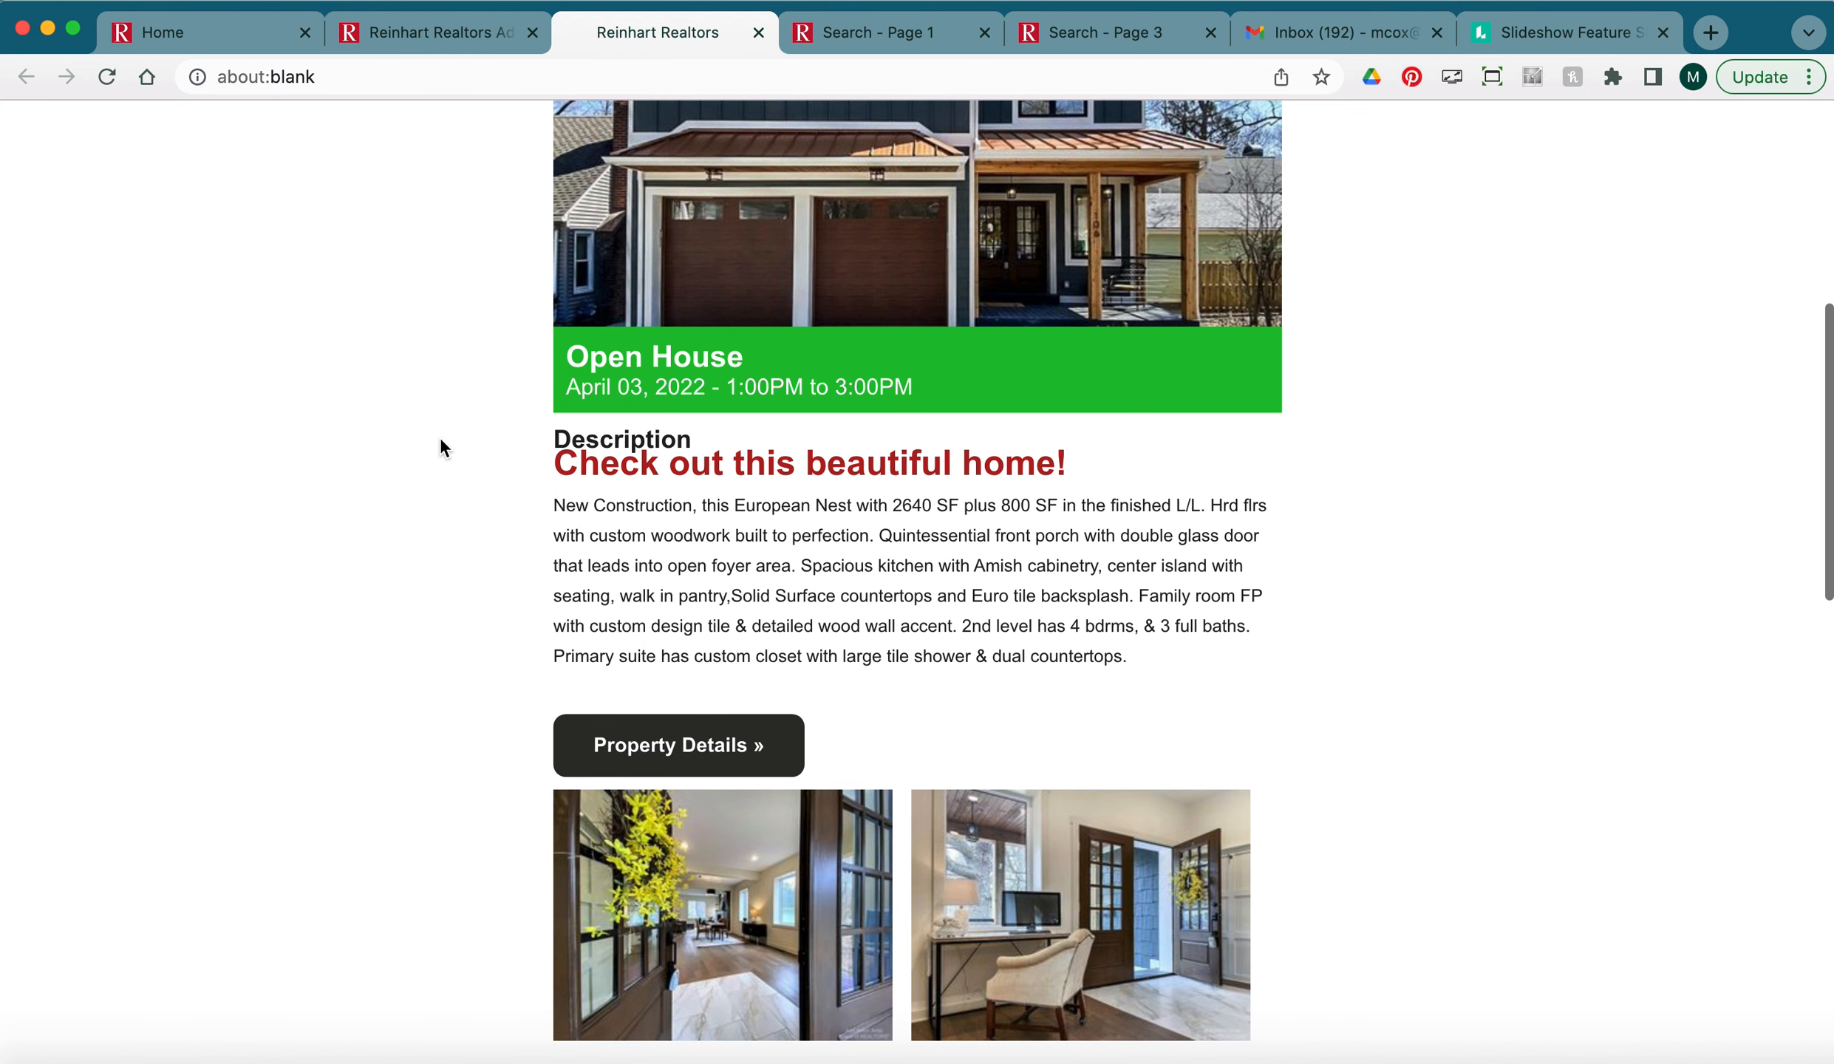
pyautogui.scroll(10, 794, 435)
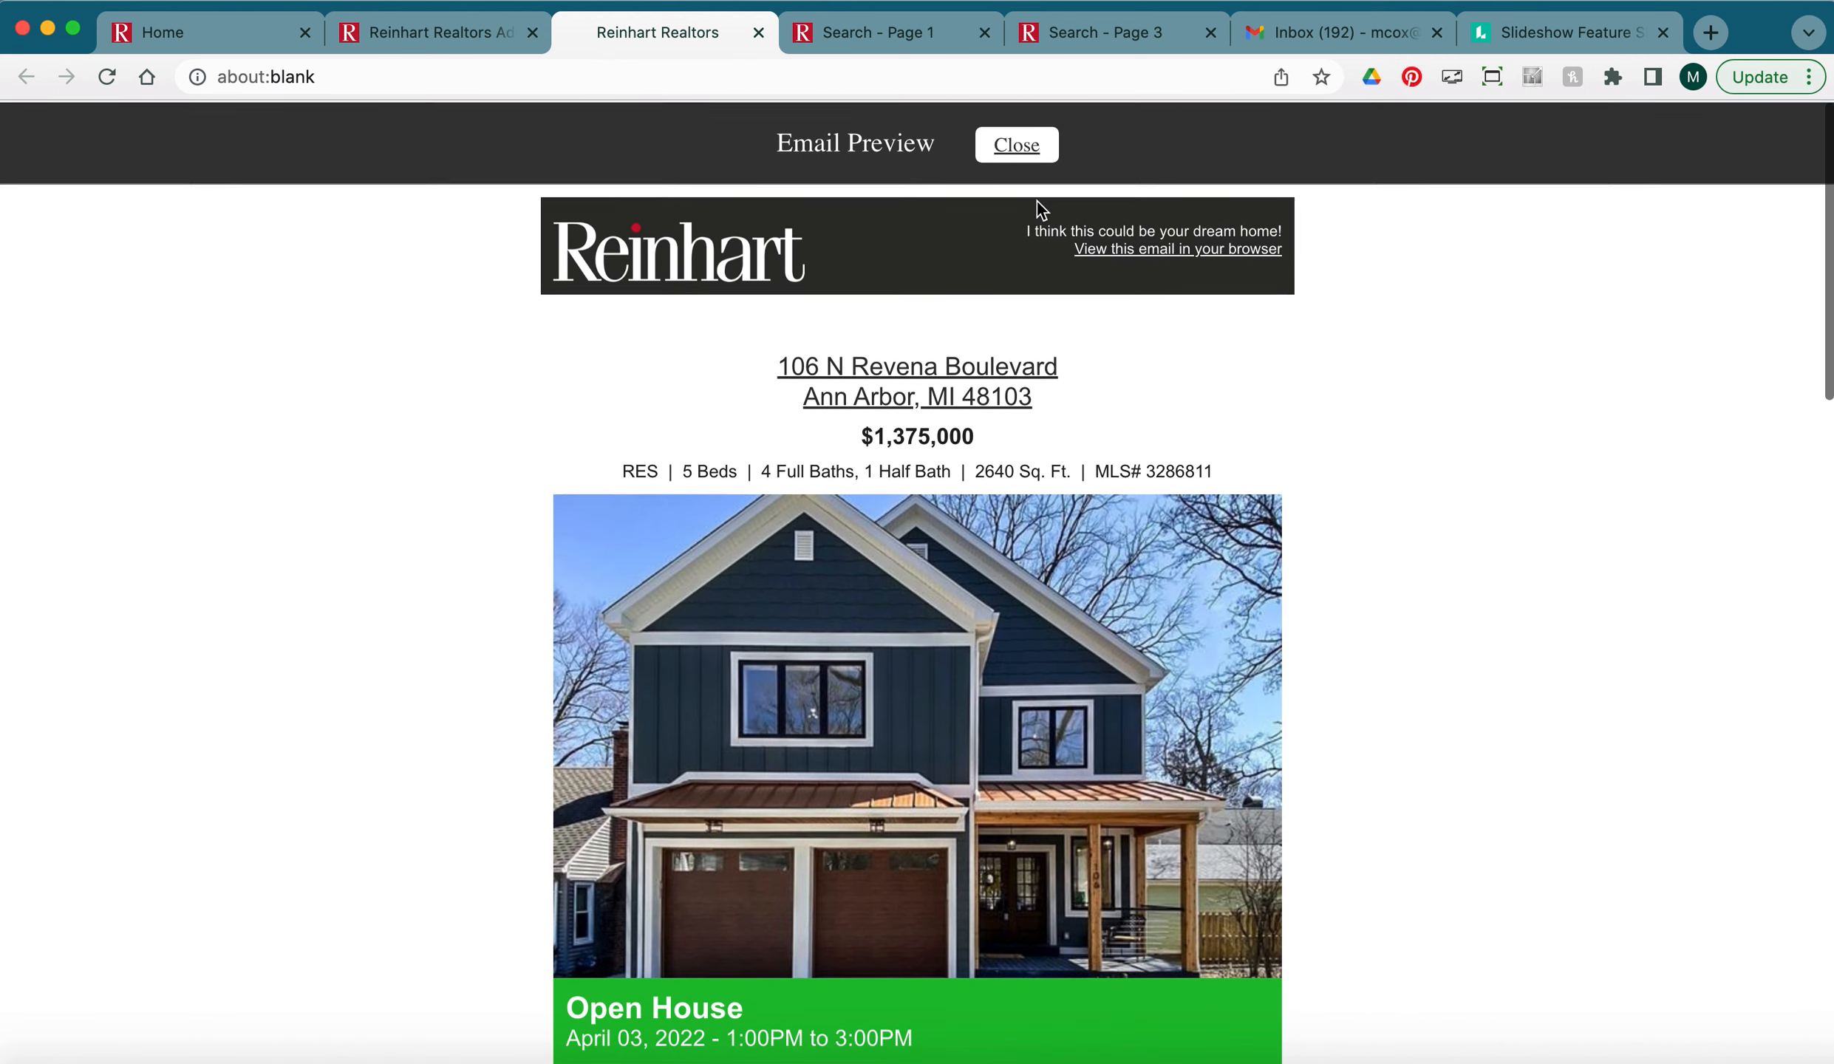
pyautogui.moveTo(1027, 229); pyautogui.dragTo(1295, 226)
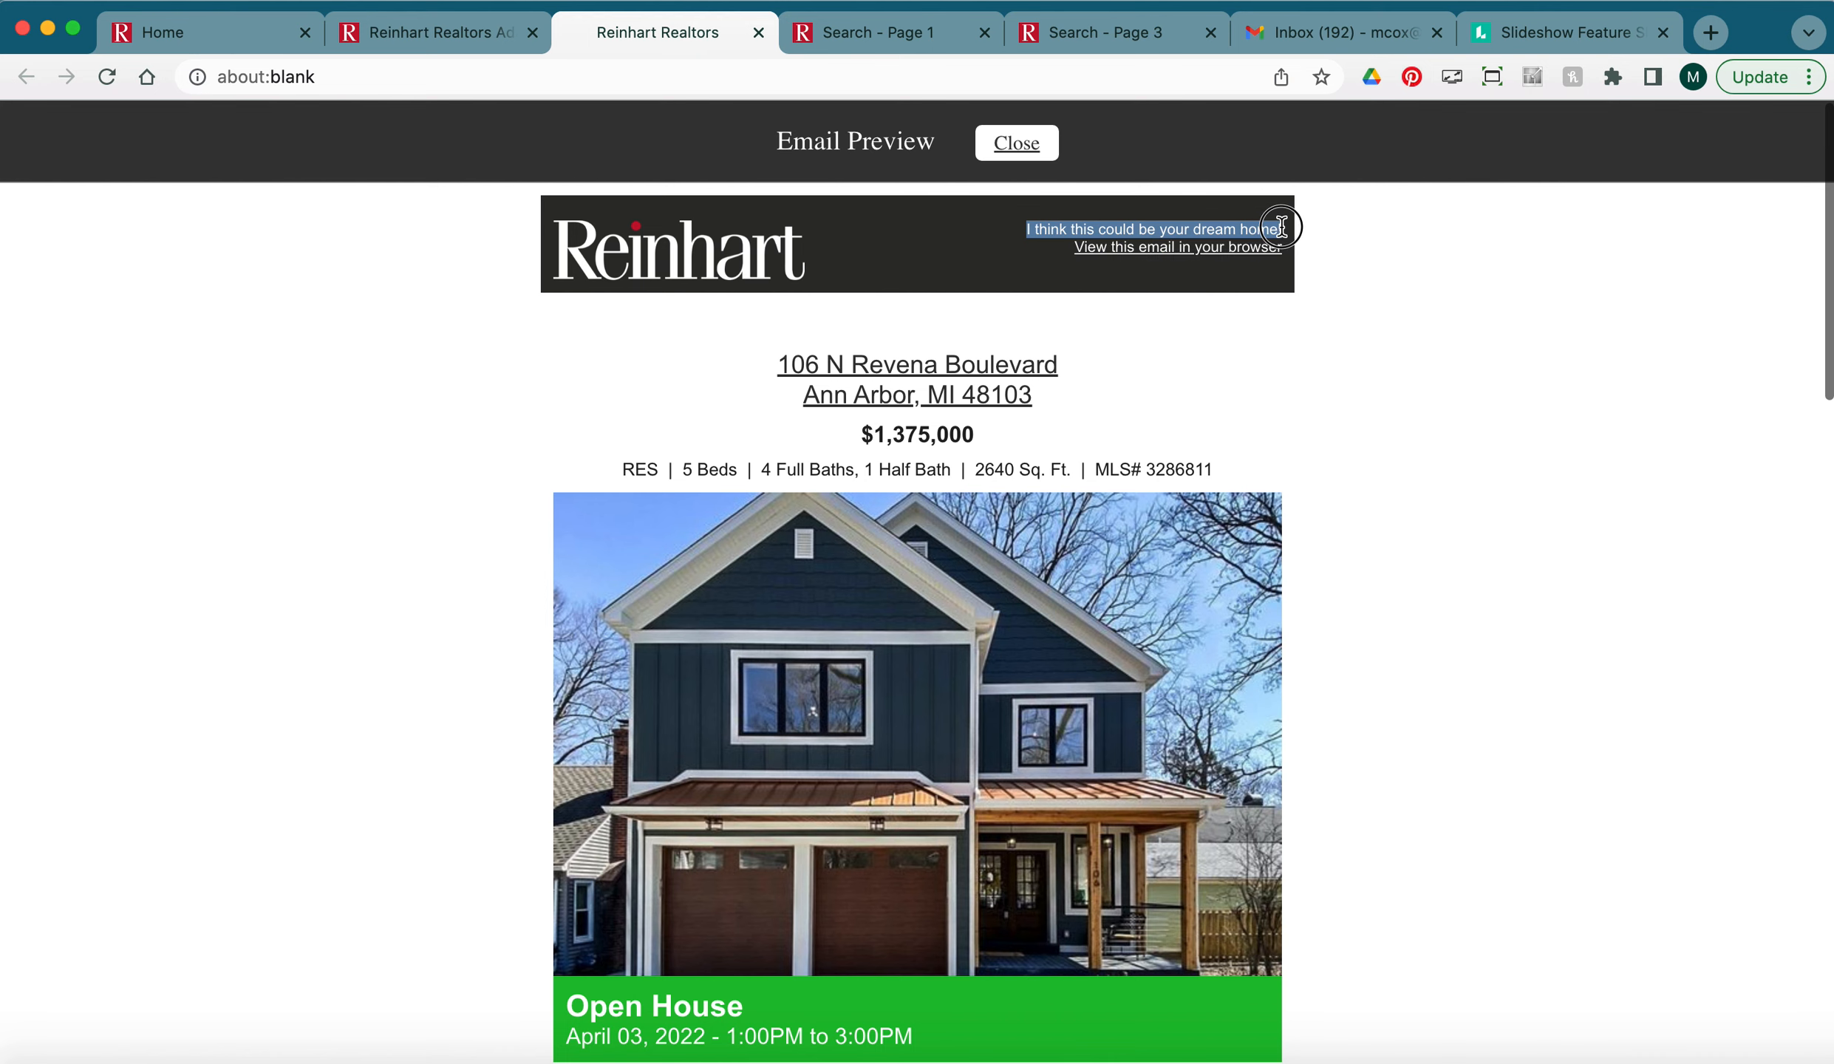
pyautogui.click(1133, 372)
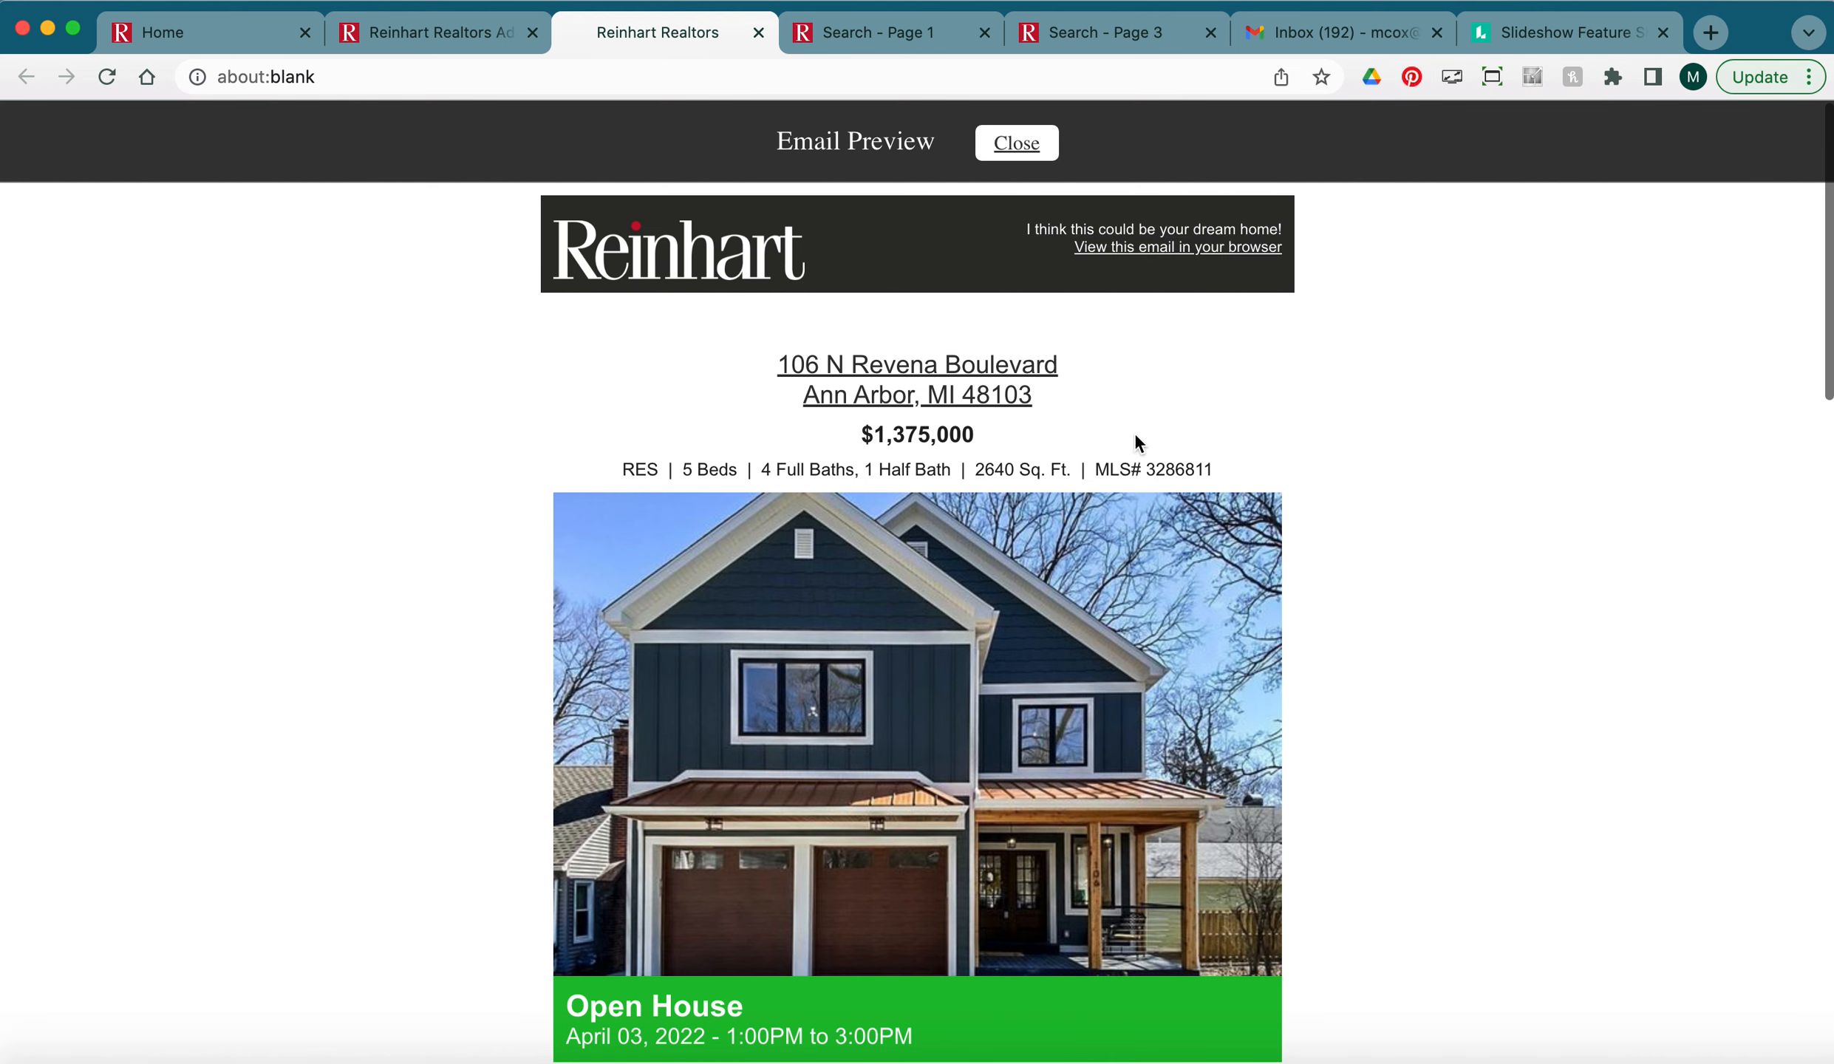
pyautogui.click(886, 366)
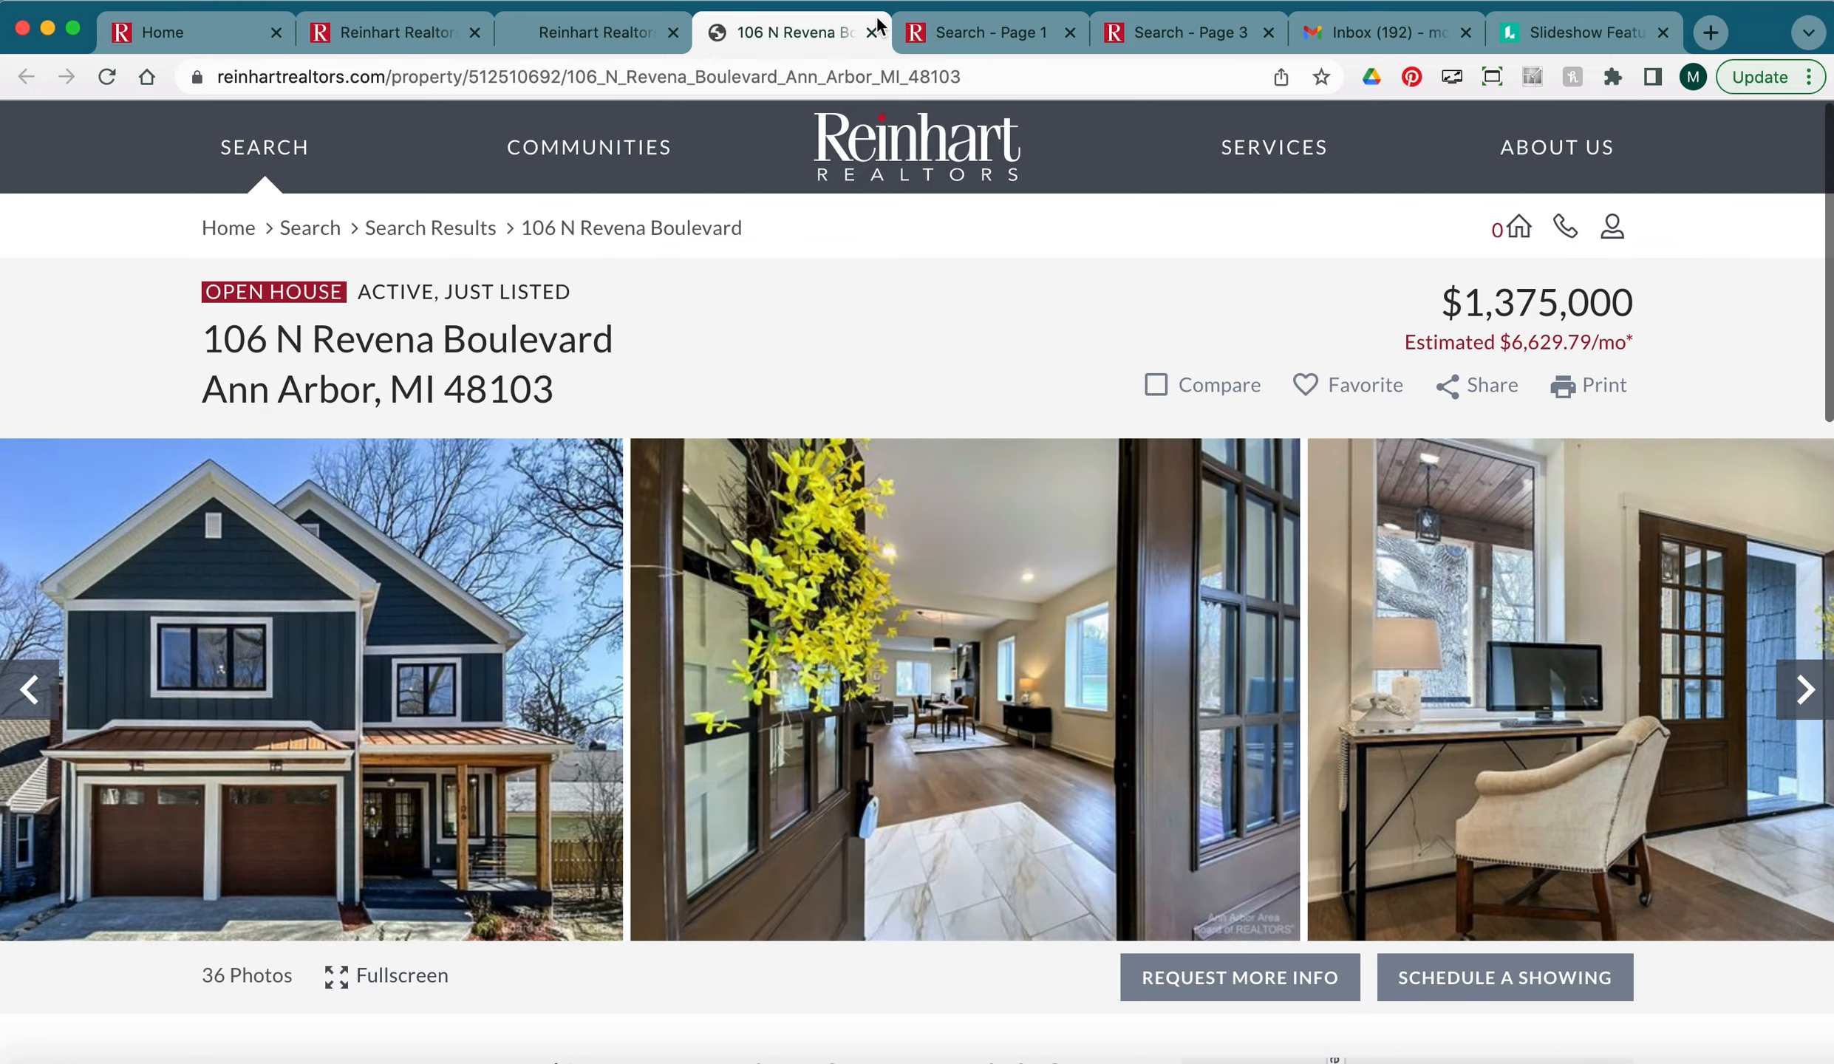
# Close the property page and review the preview's red headline and description paragraph.
pyautogui.click(871, 32)
pyautogui.scroll(-5, 1367, 607)
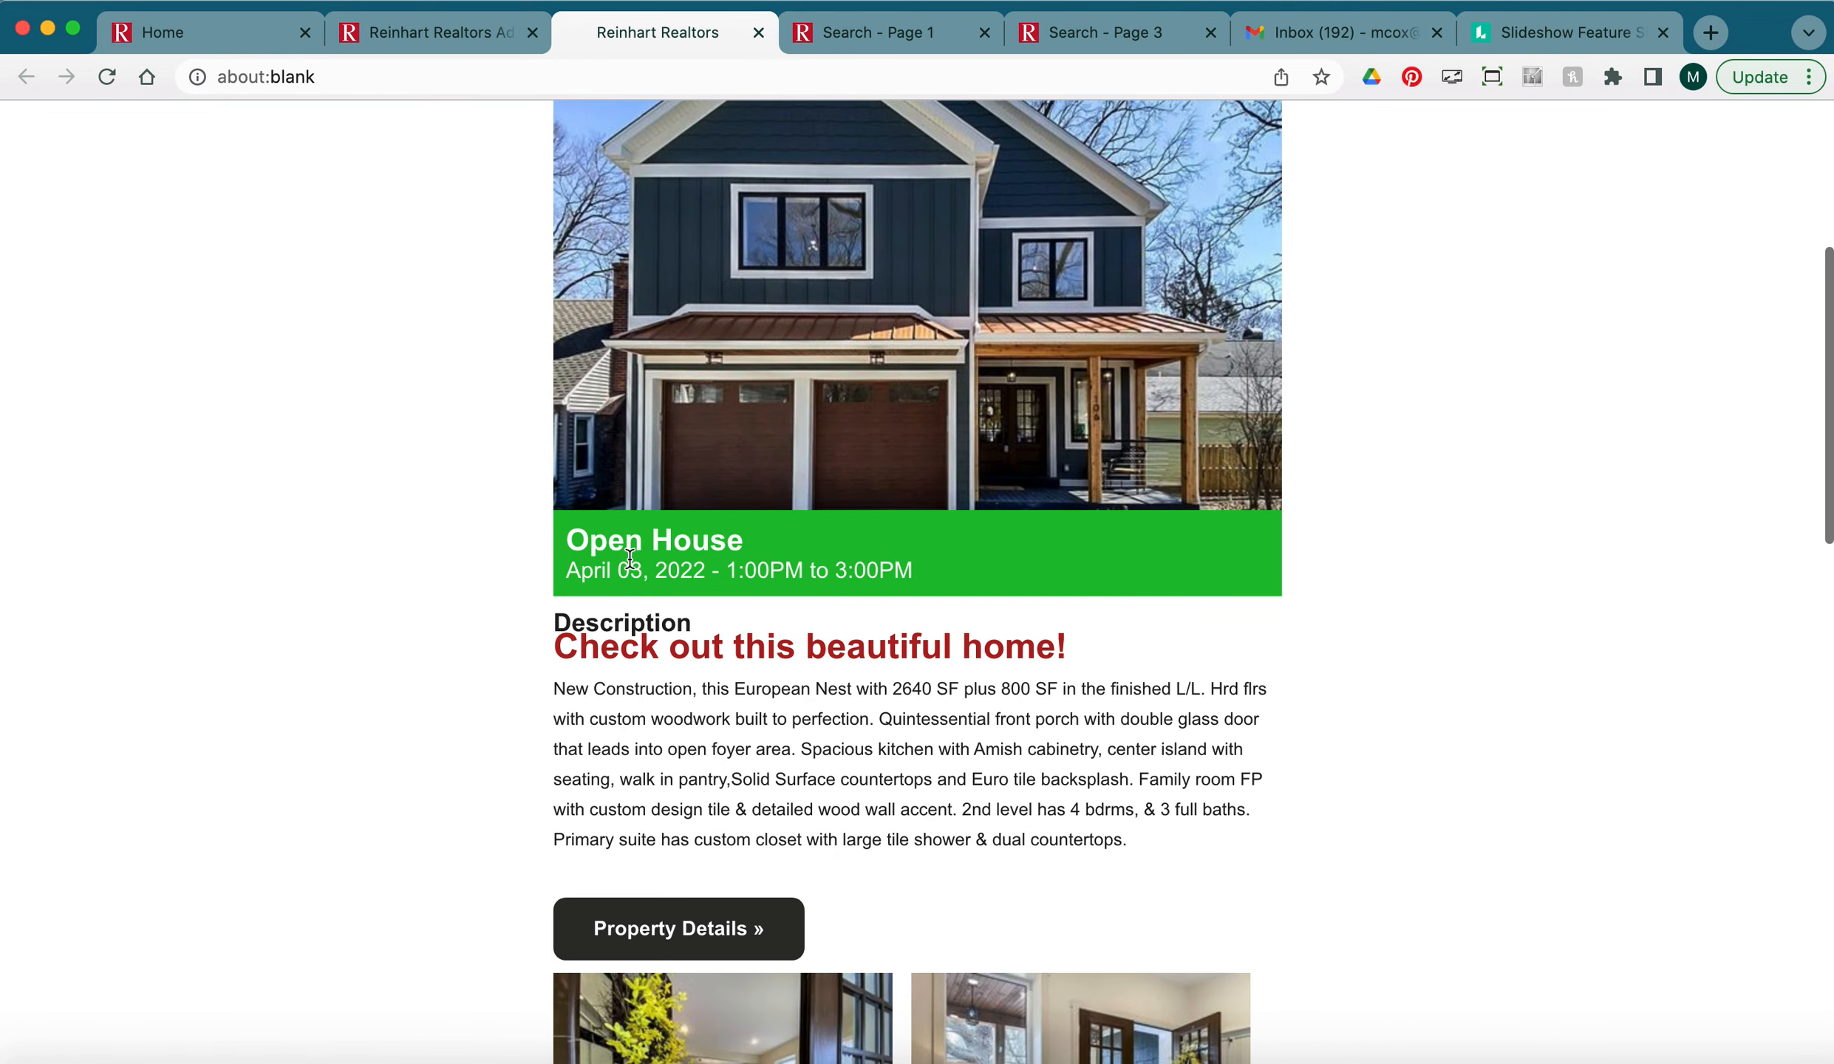
pyautogui.scroll(-2, 1275, 611)
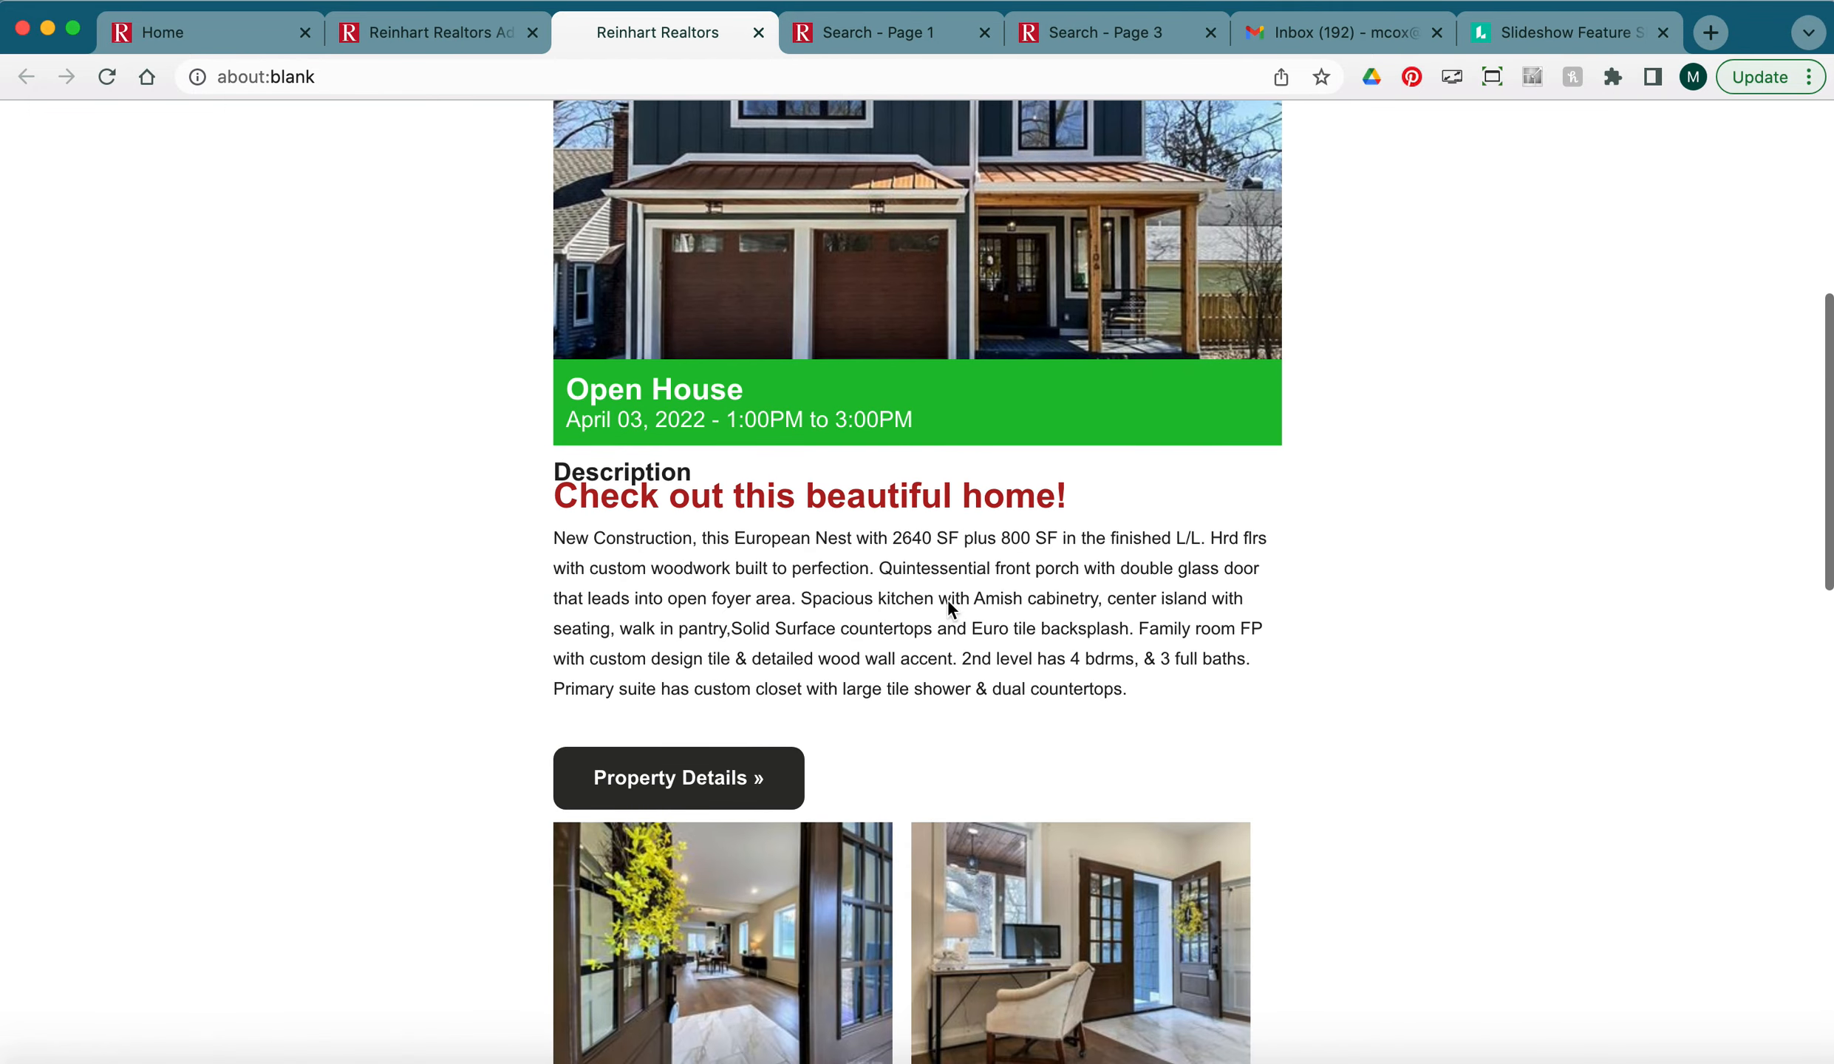
pyautogui.moveTo(633, 503); pyautogui.dragTo(949, 499)
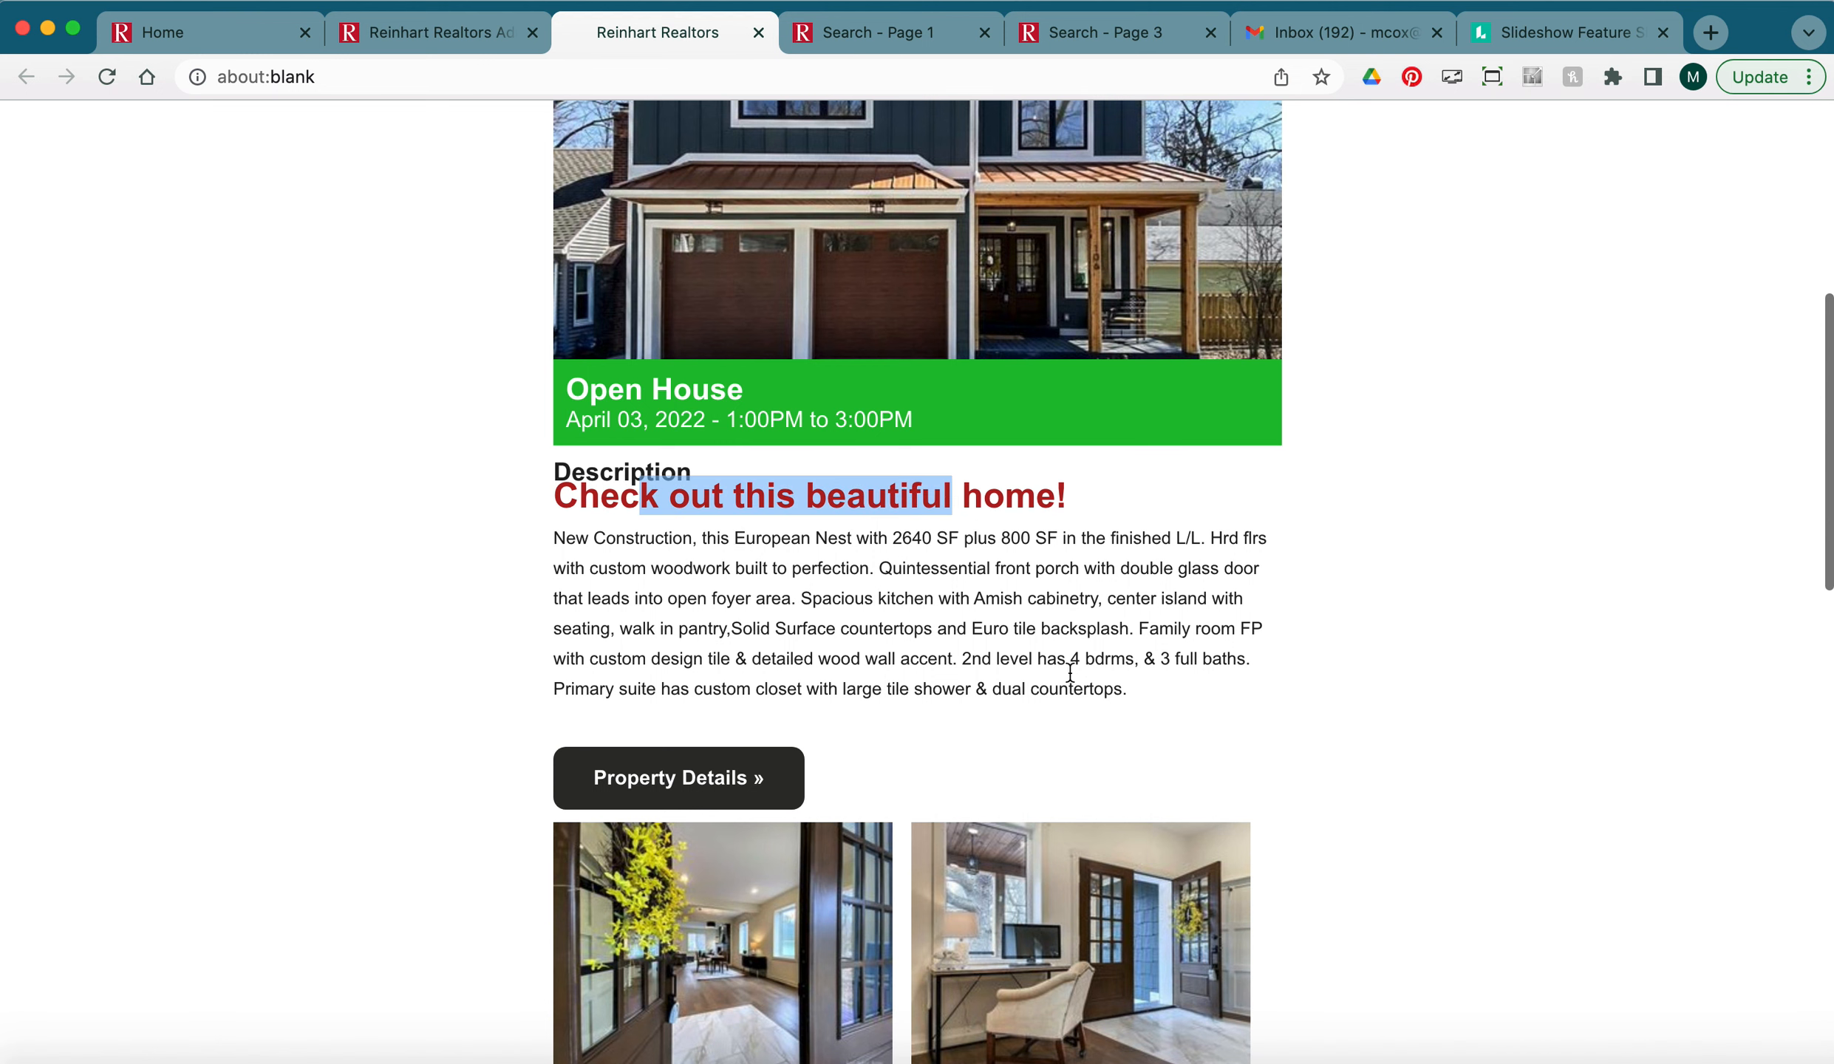
pyautogui.moveTo(1127, 683); pyautogui.dragTo(529, 543)
# Open the property flyer PDF from the image under Additional property features.
pyautogui.scroll(-6, 450, 606)
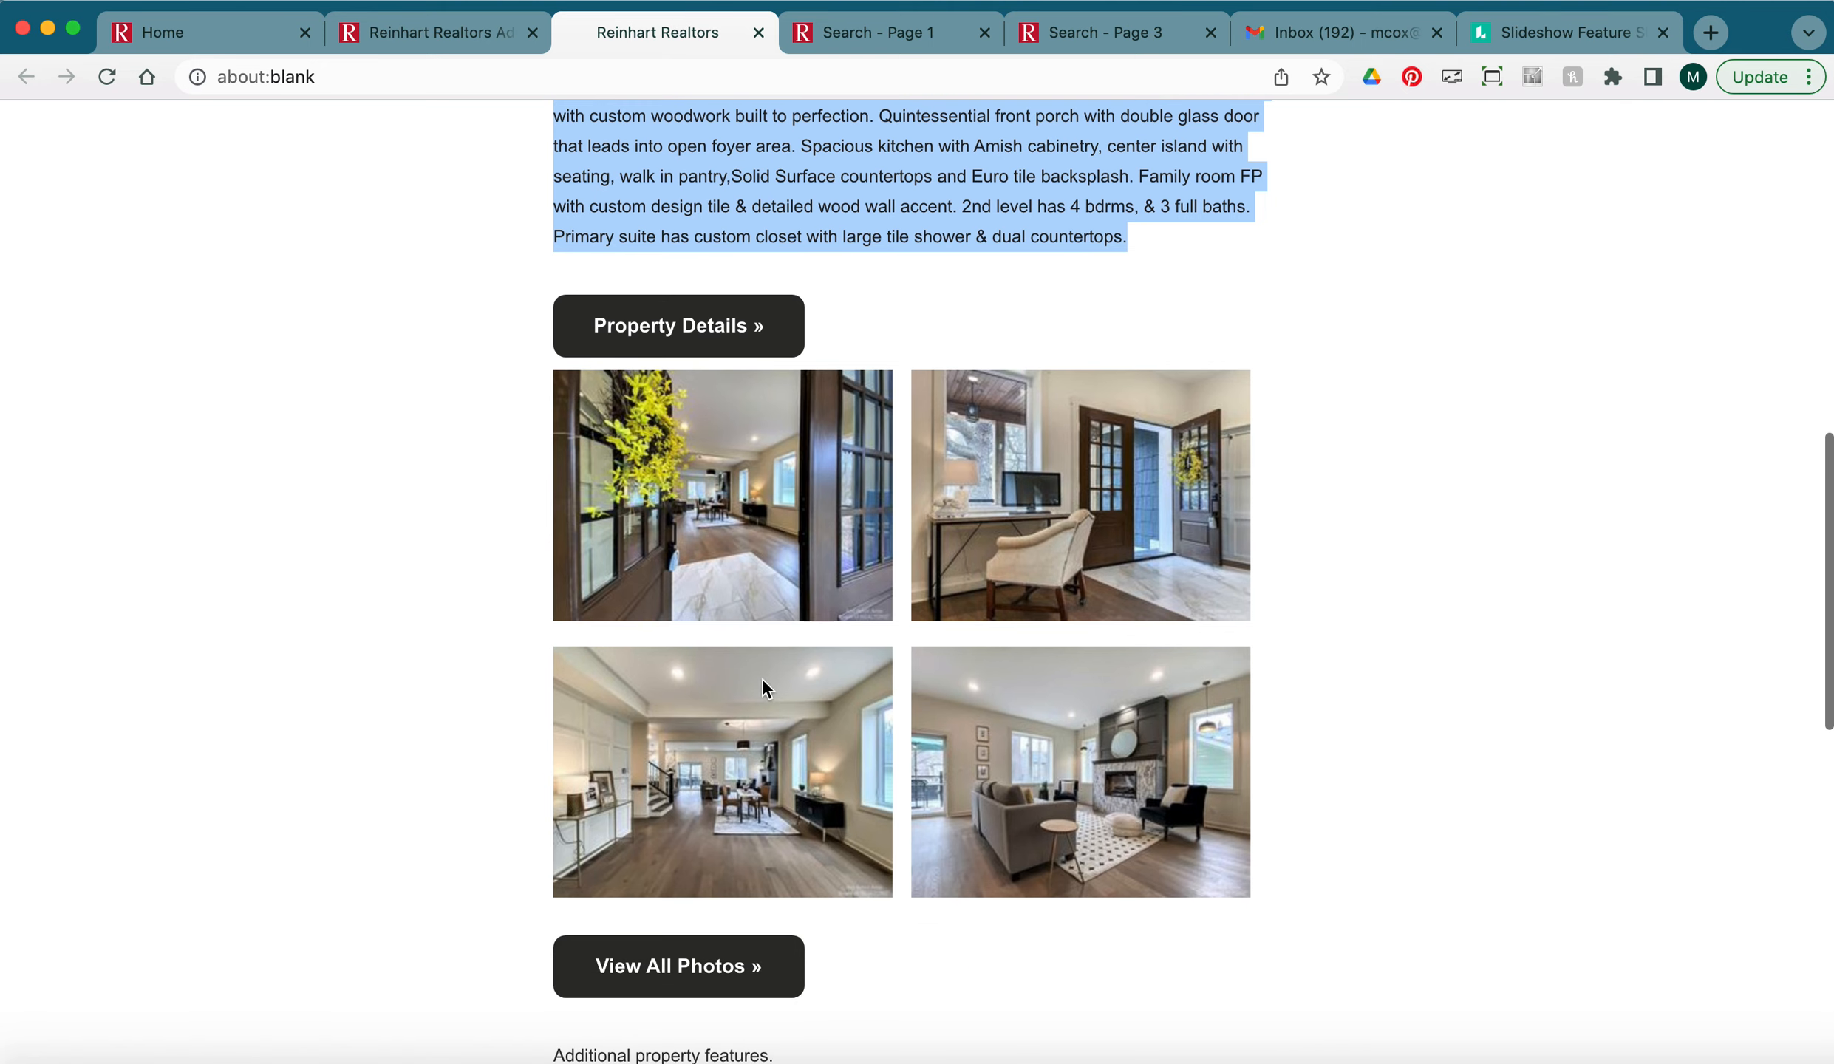
pyautogui.scroll(-6, 459, 746)
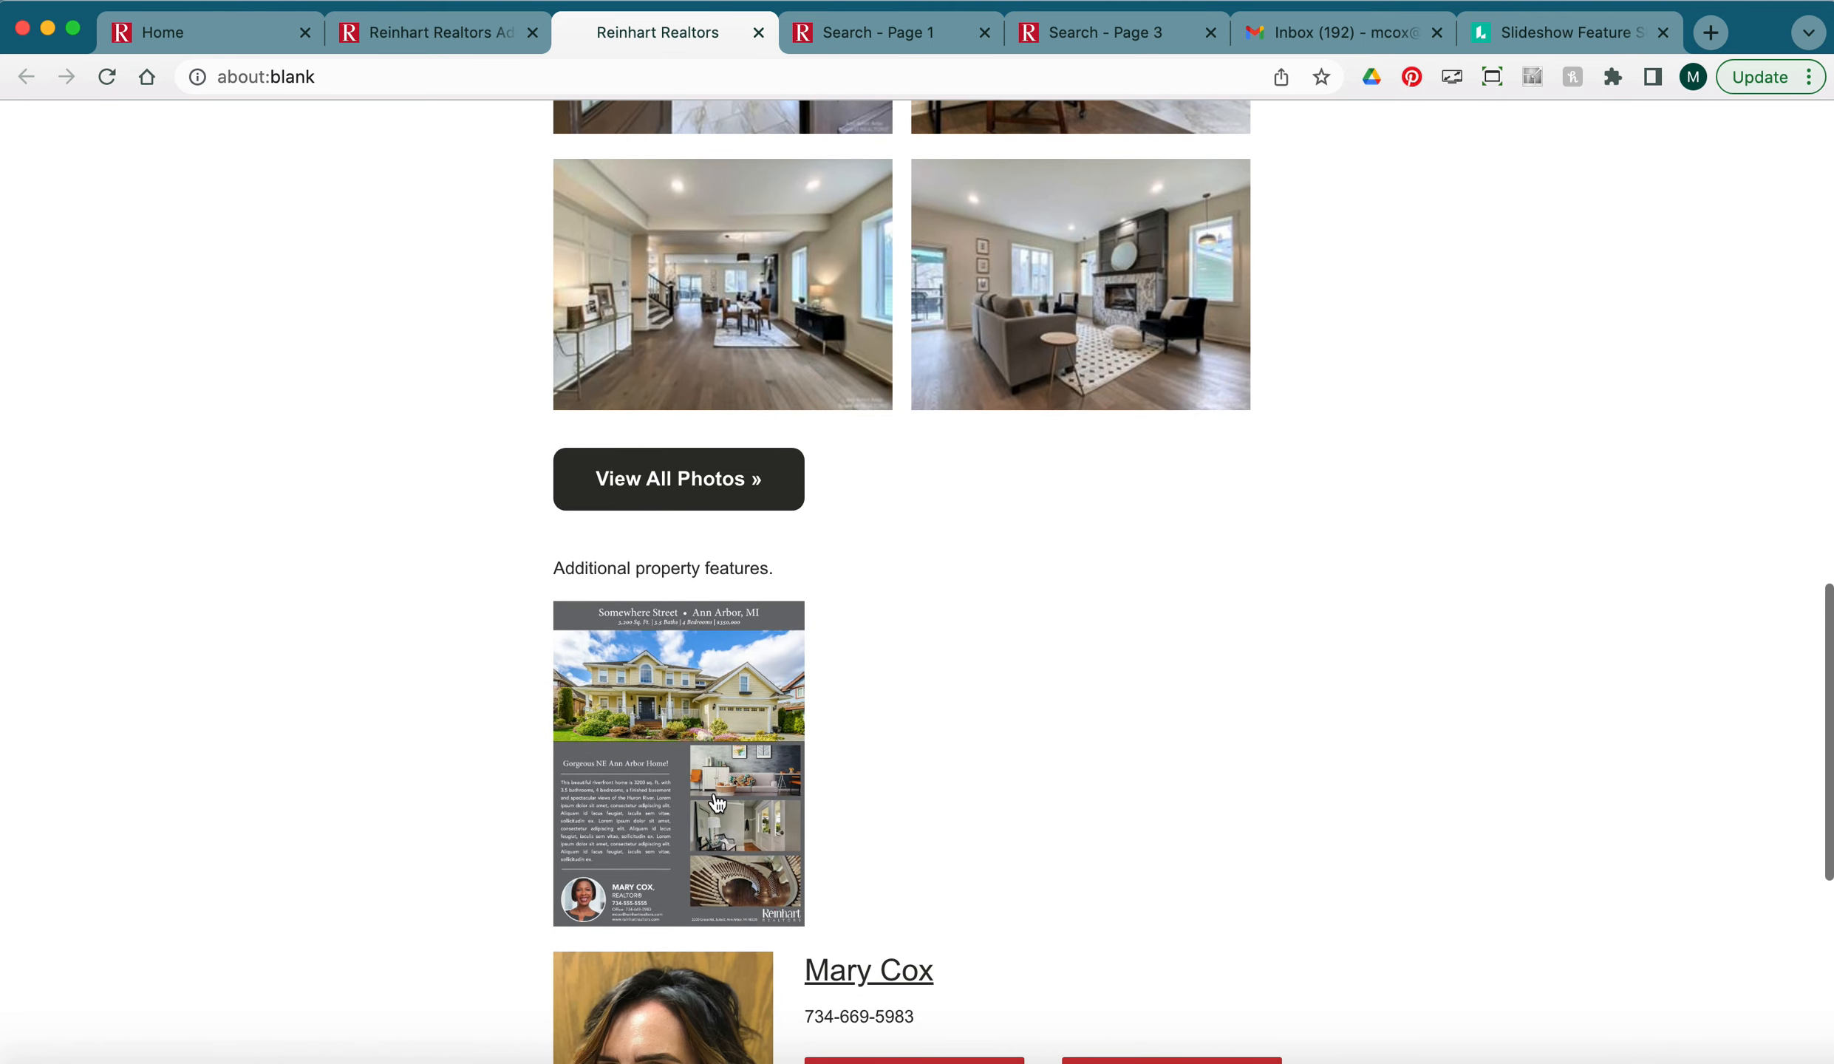
pyautogui.click(646, 696)
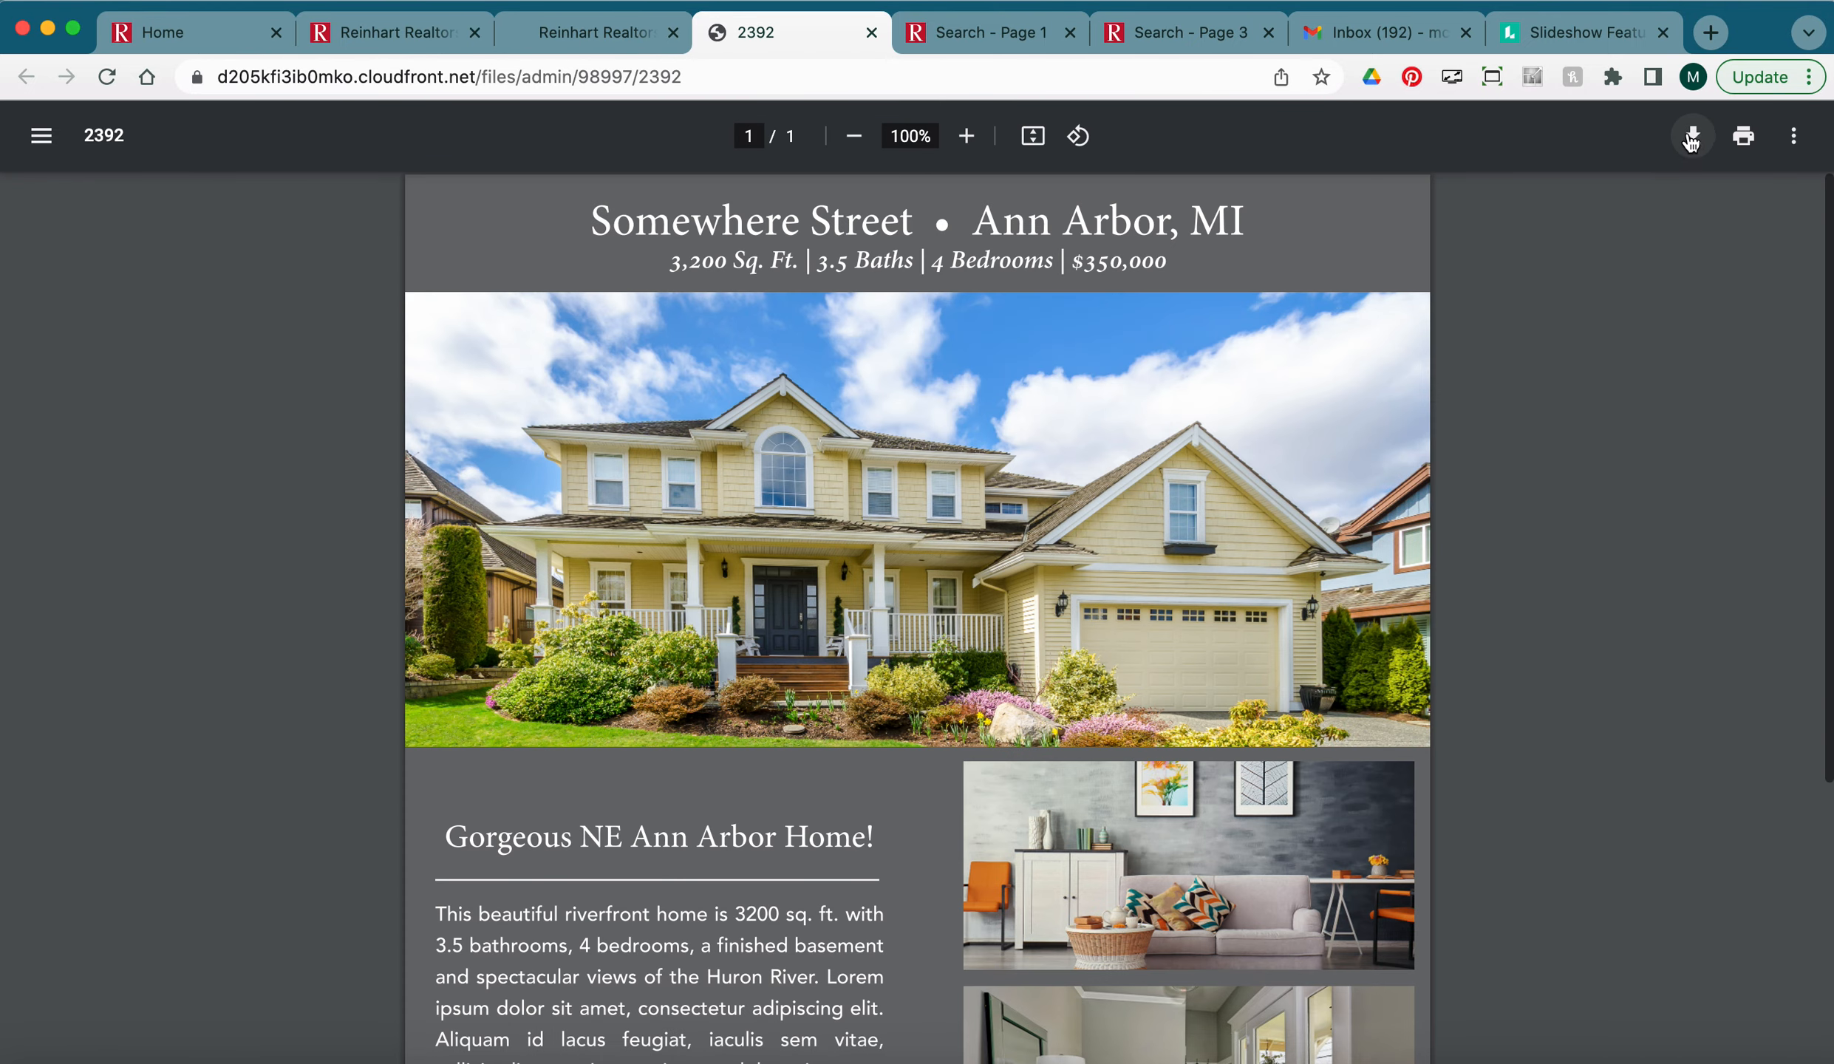
# Close the flyer PDF and email preview to return to the campaign editor.
pyautogui.click(873, 33)
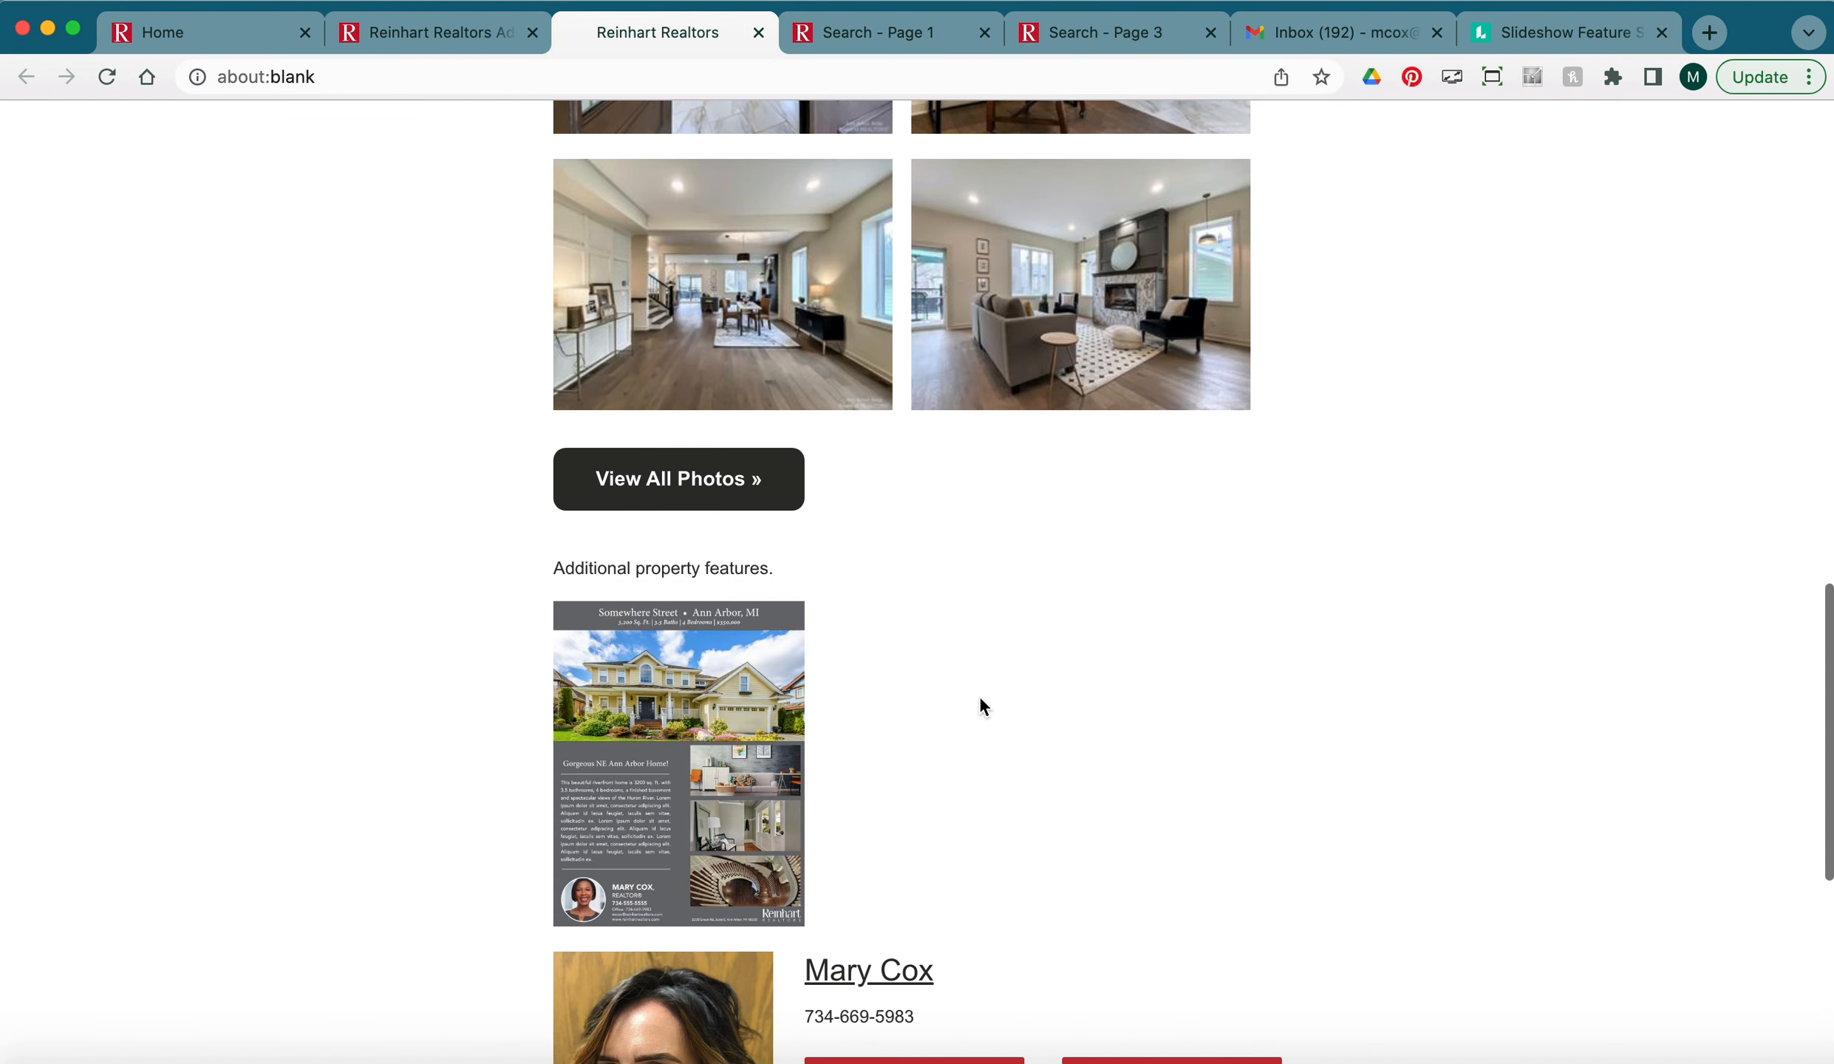
pyautogui.click(758, 32)
pyautogui.click(452, 34)
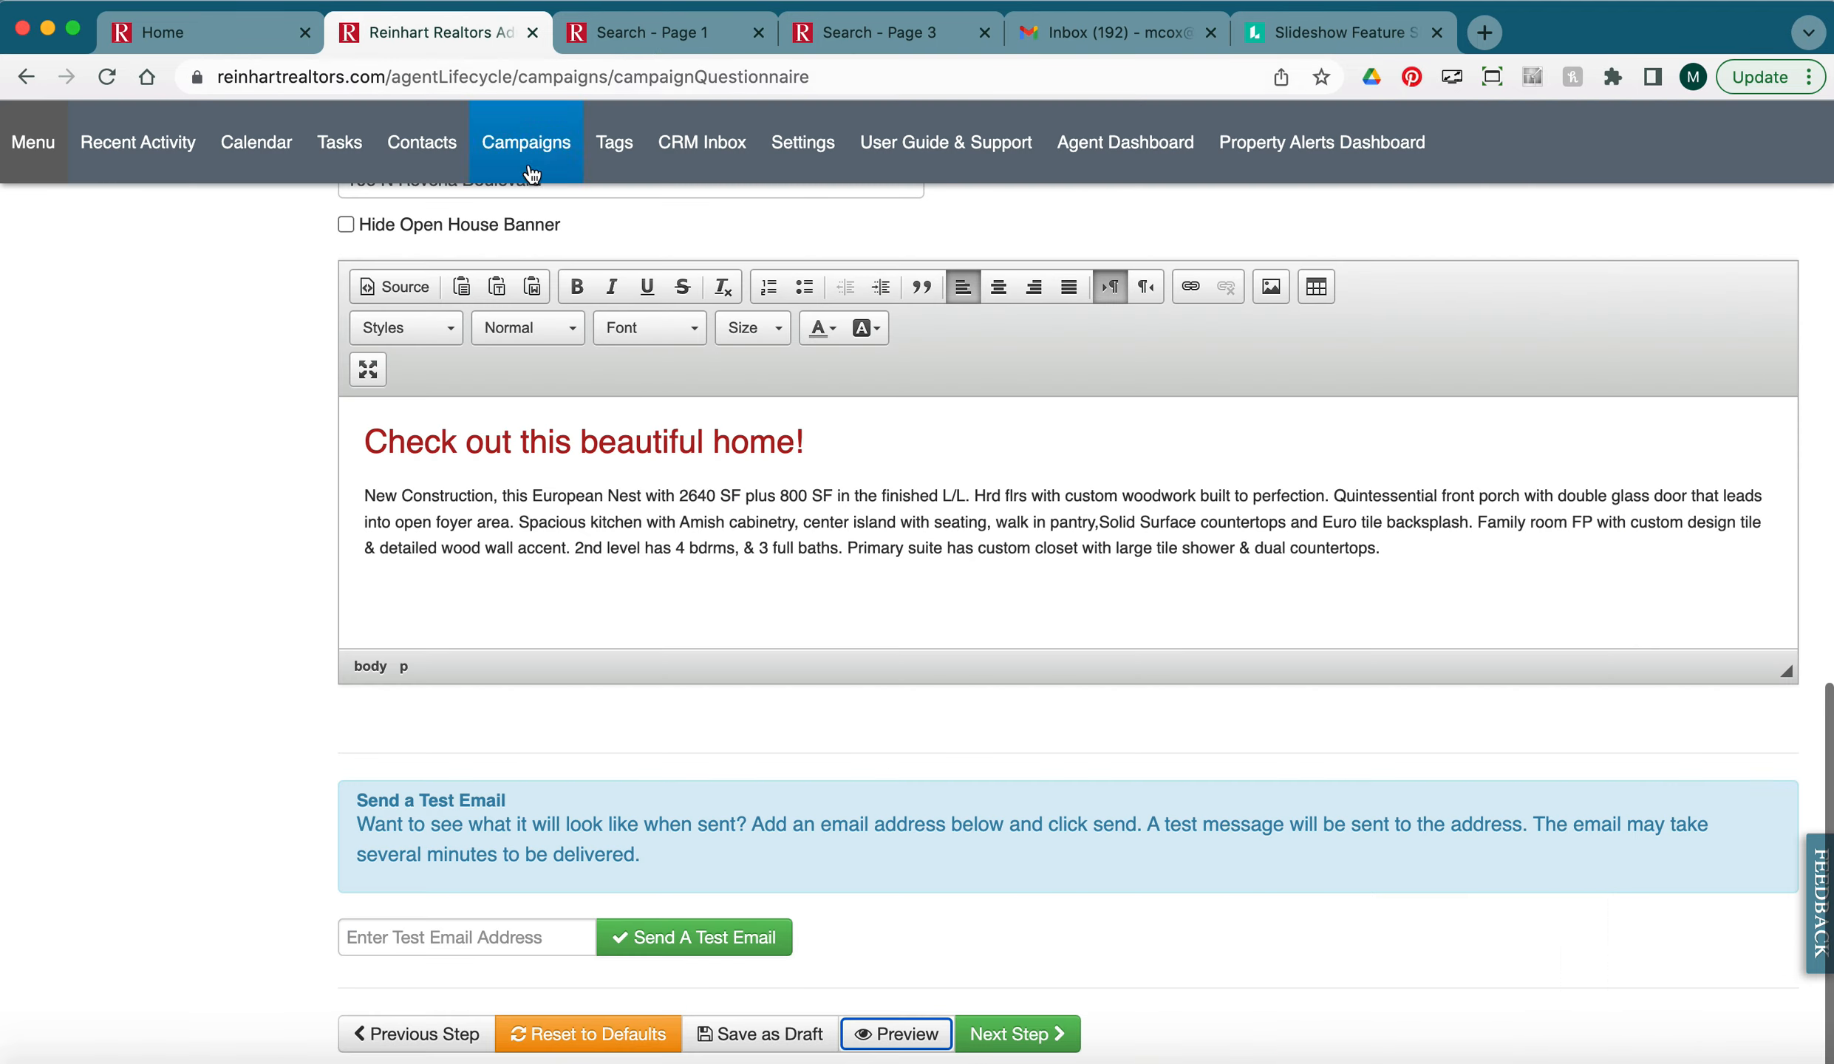
# Send a test of the campaign email to the agent's saved e-mail address.
pyautogui.click(494, 945)
pyautogui.click(415, 704)
pyautogui.click(730, 948)
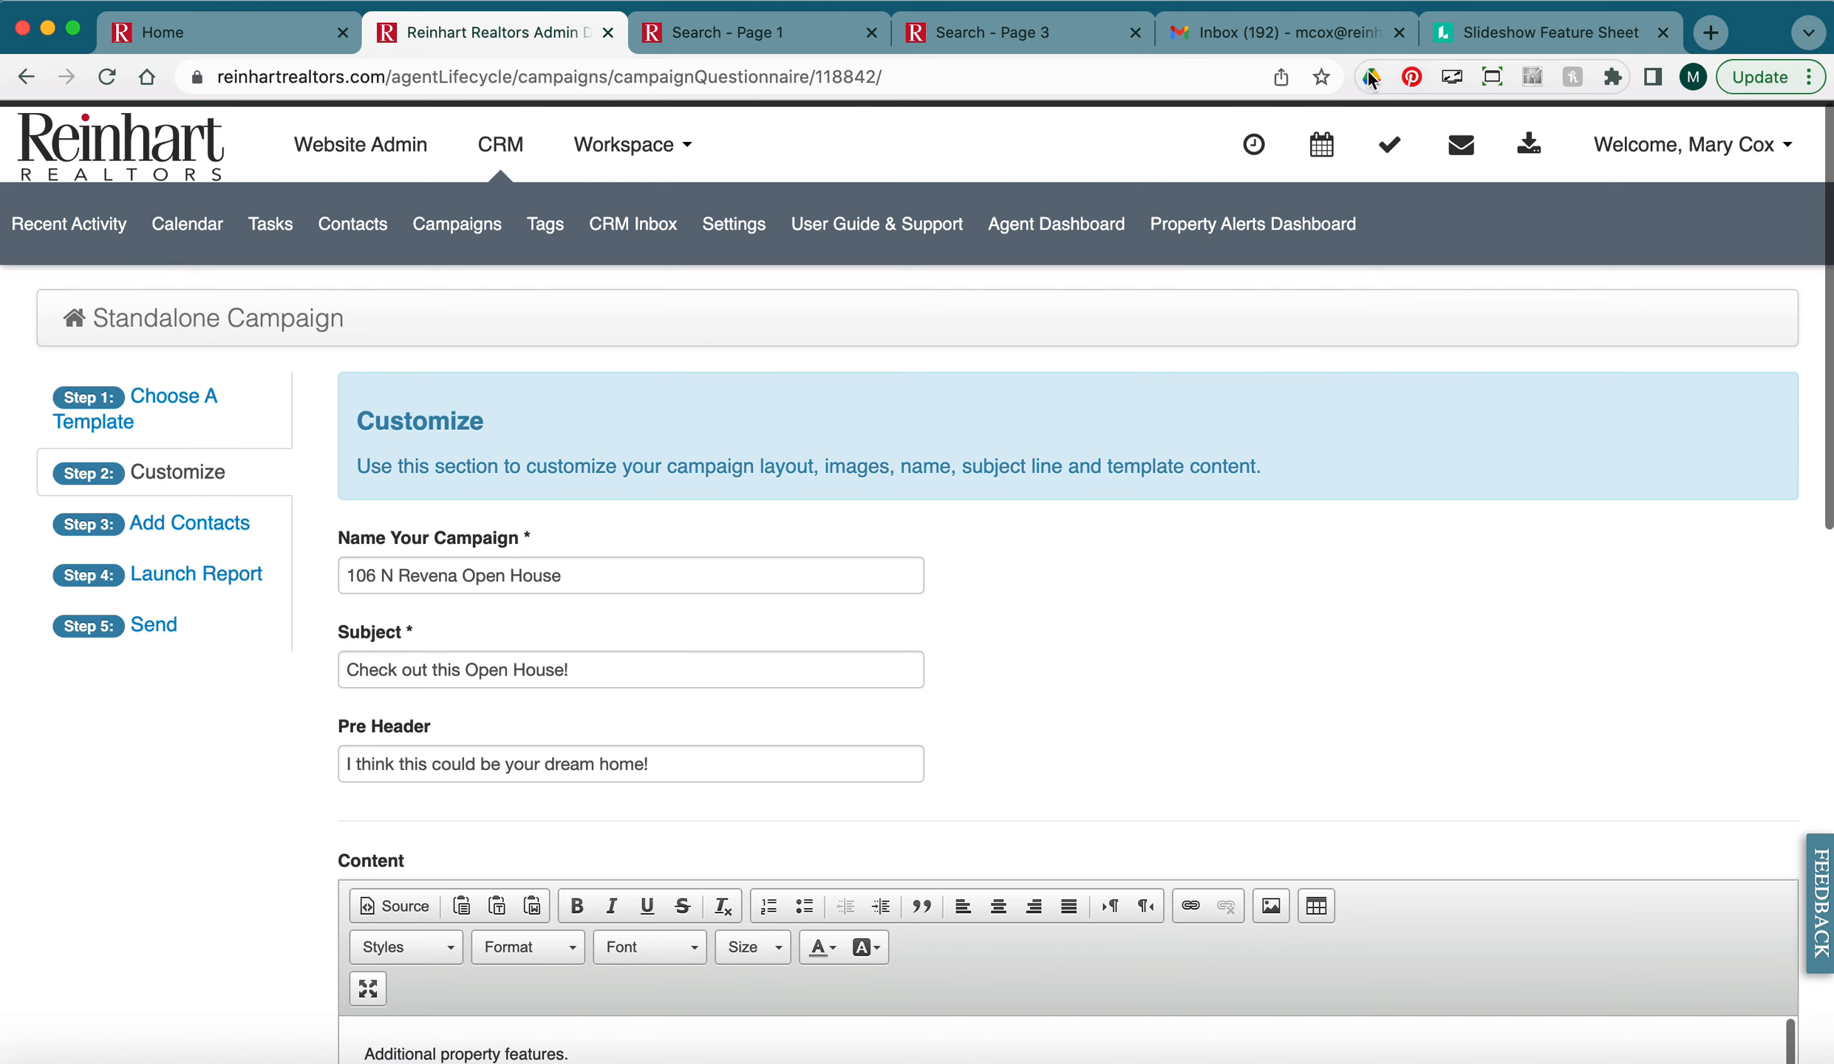
# Open the 'Check out this Open House!' test email in Gmail and check its subject and headline.
pyautogui.click(1307, 46)
pyautogui.click(747, 325)
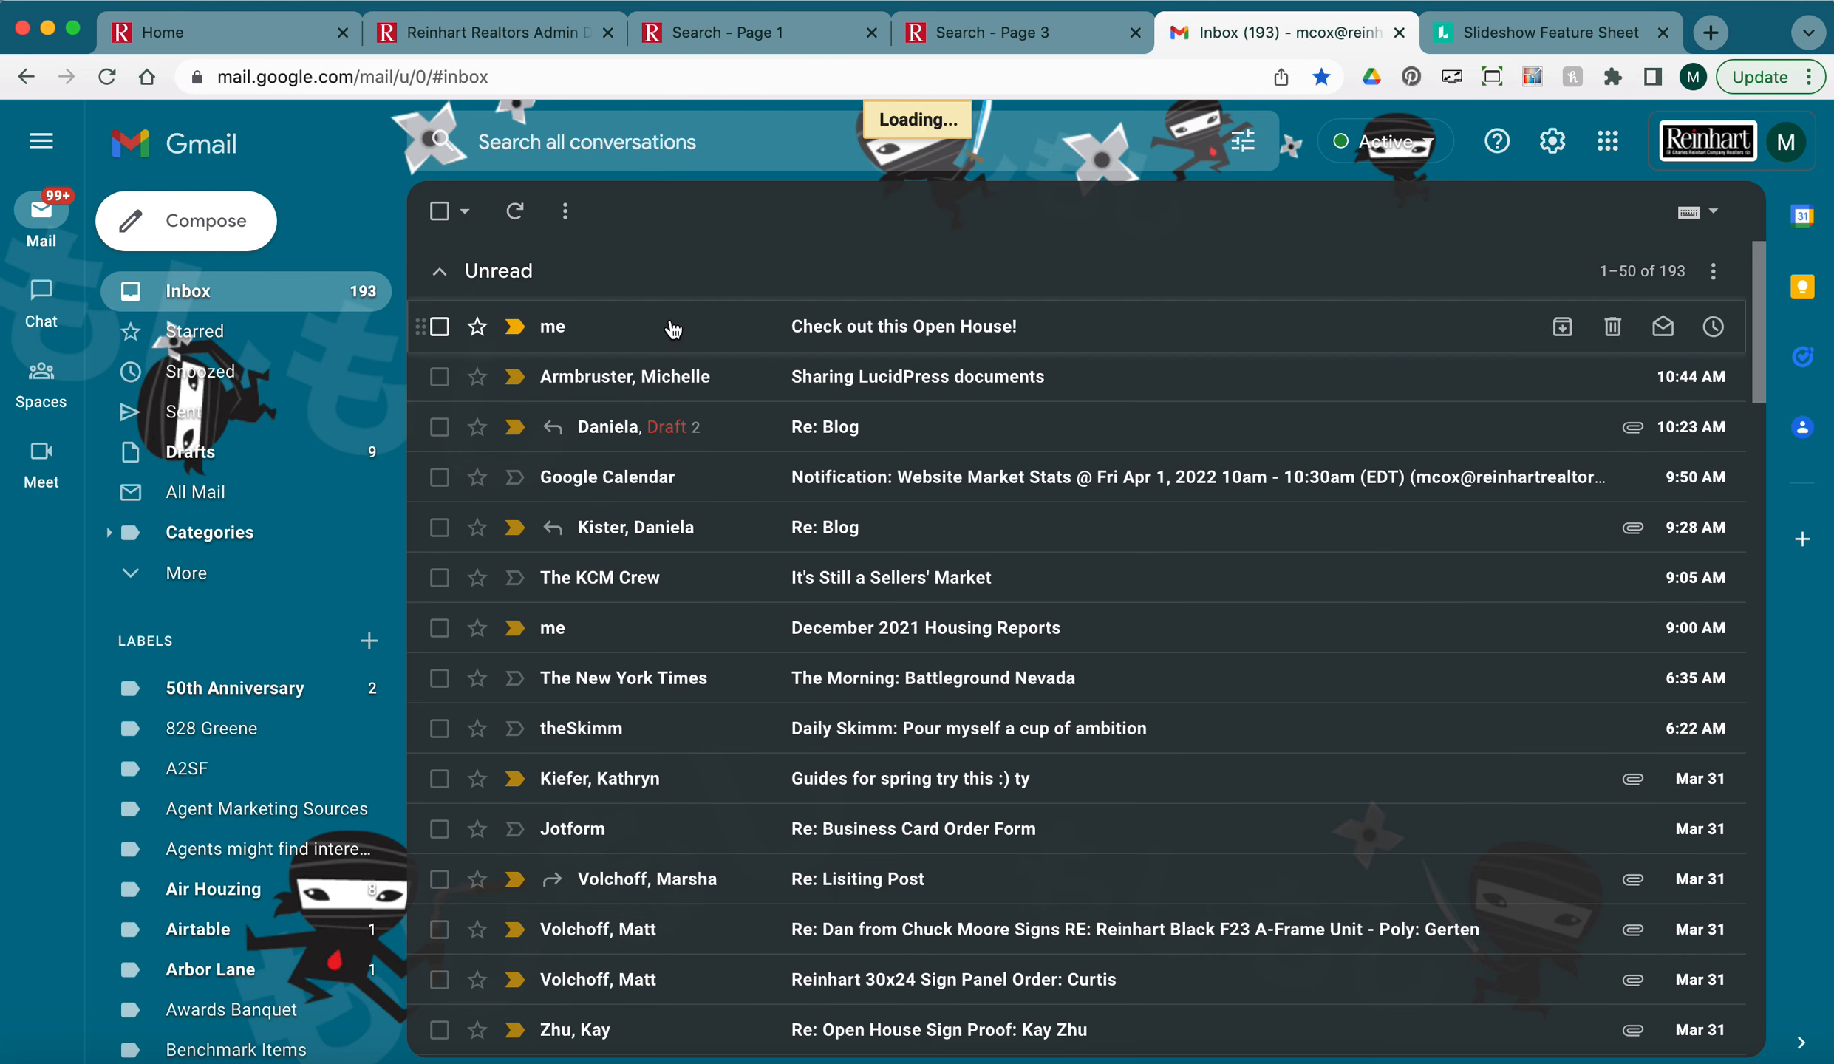
pyautogui.moveTo(761, 287); pyautogui.dragTo(857, 290)
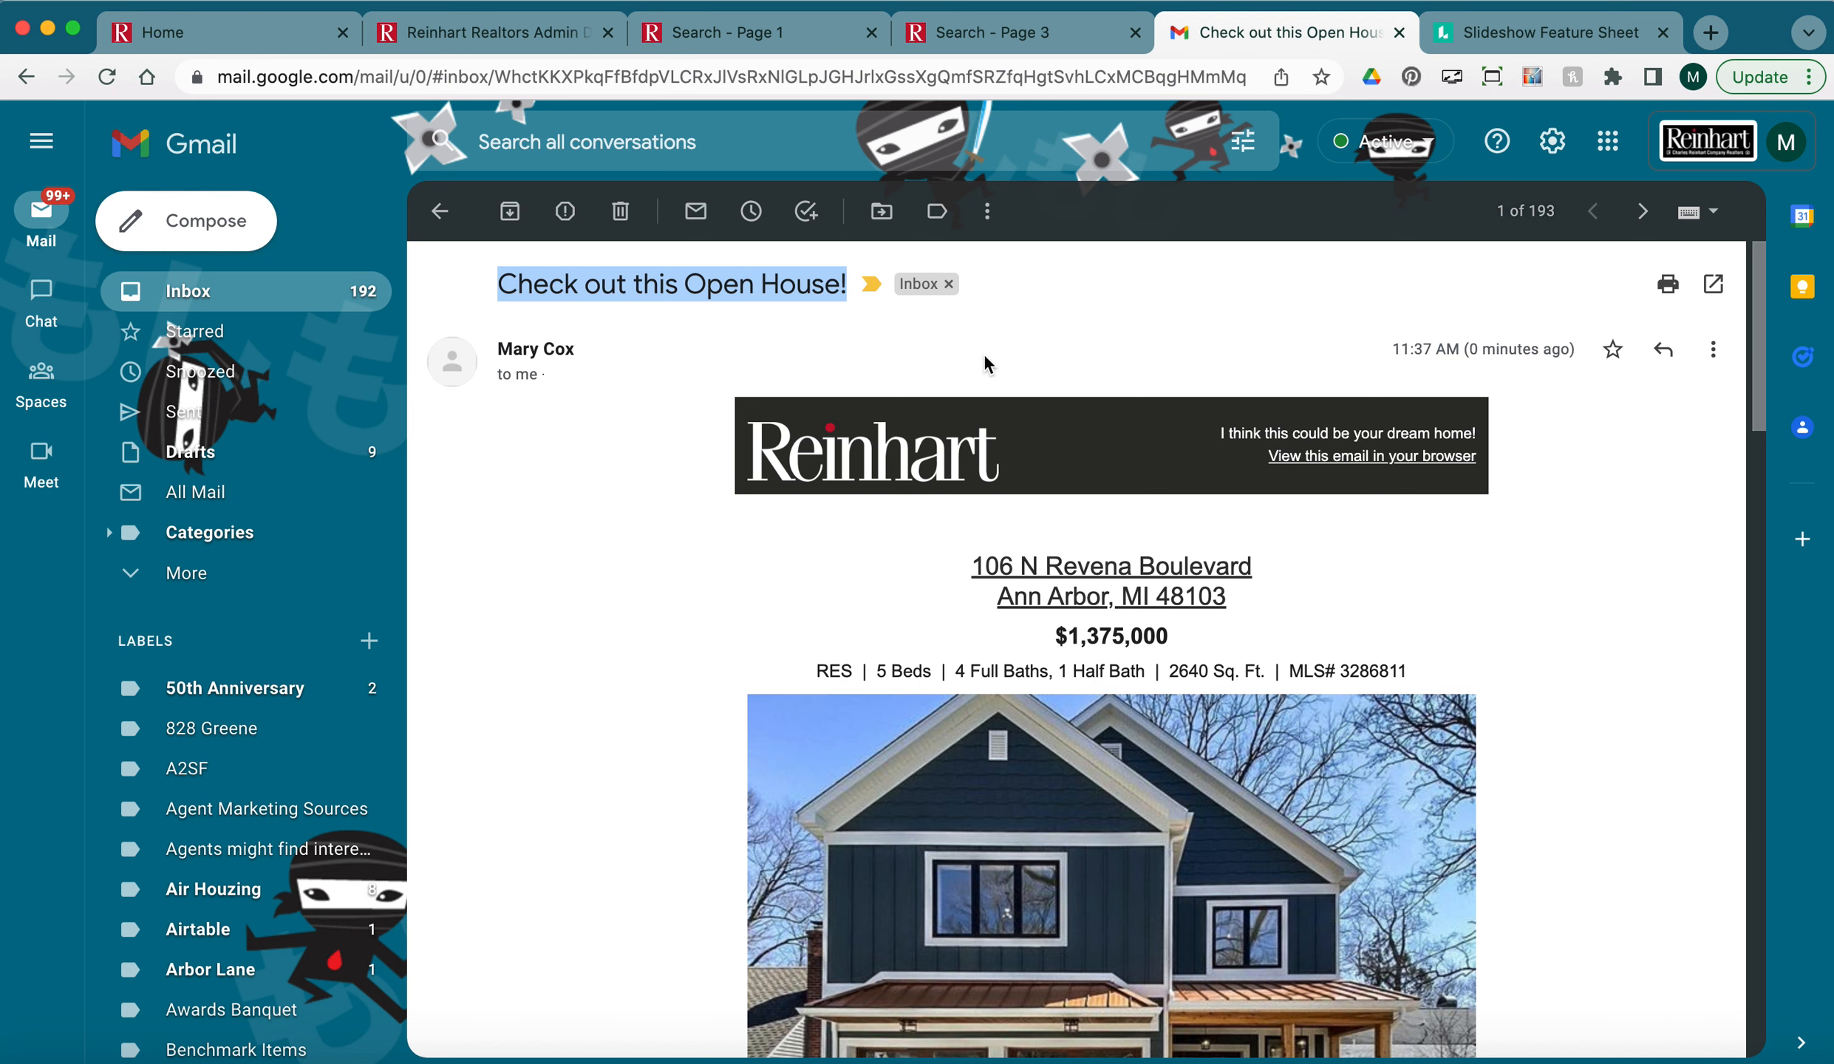
pyautogui.click(1340, 434)
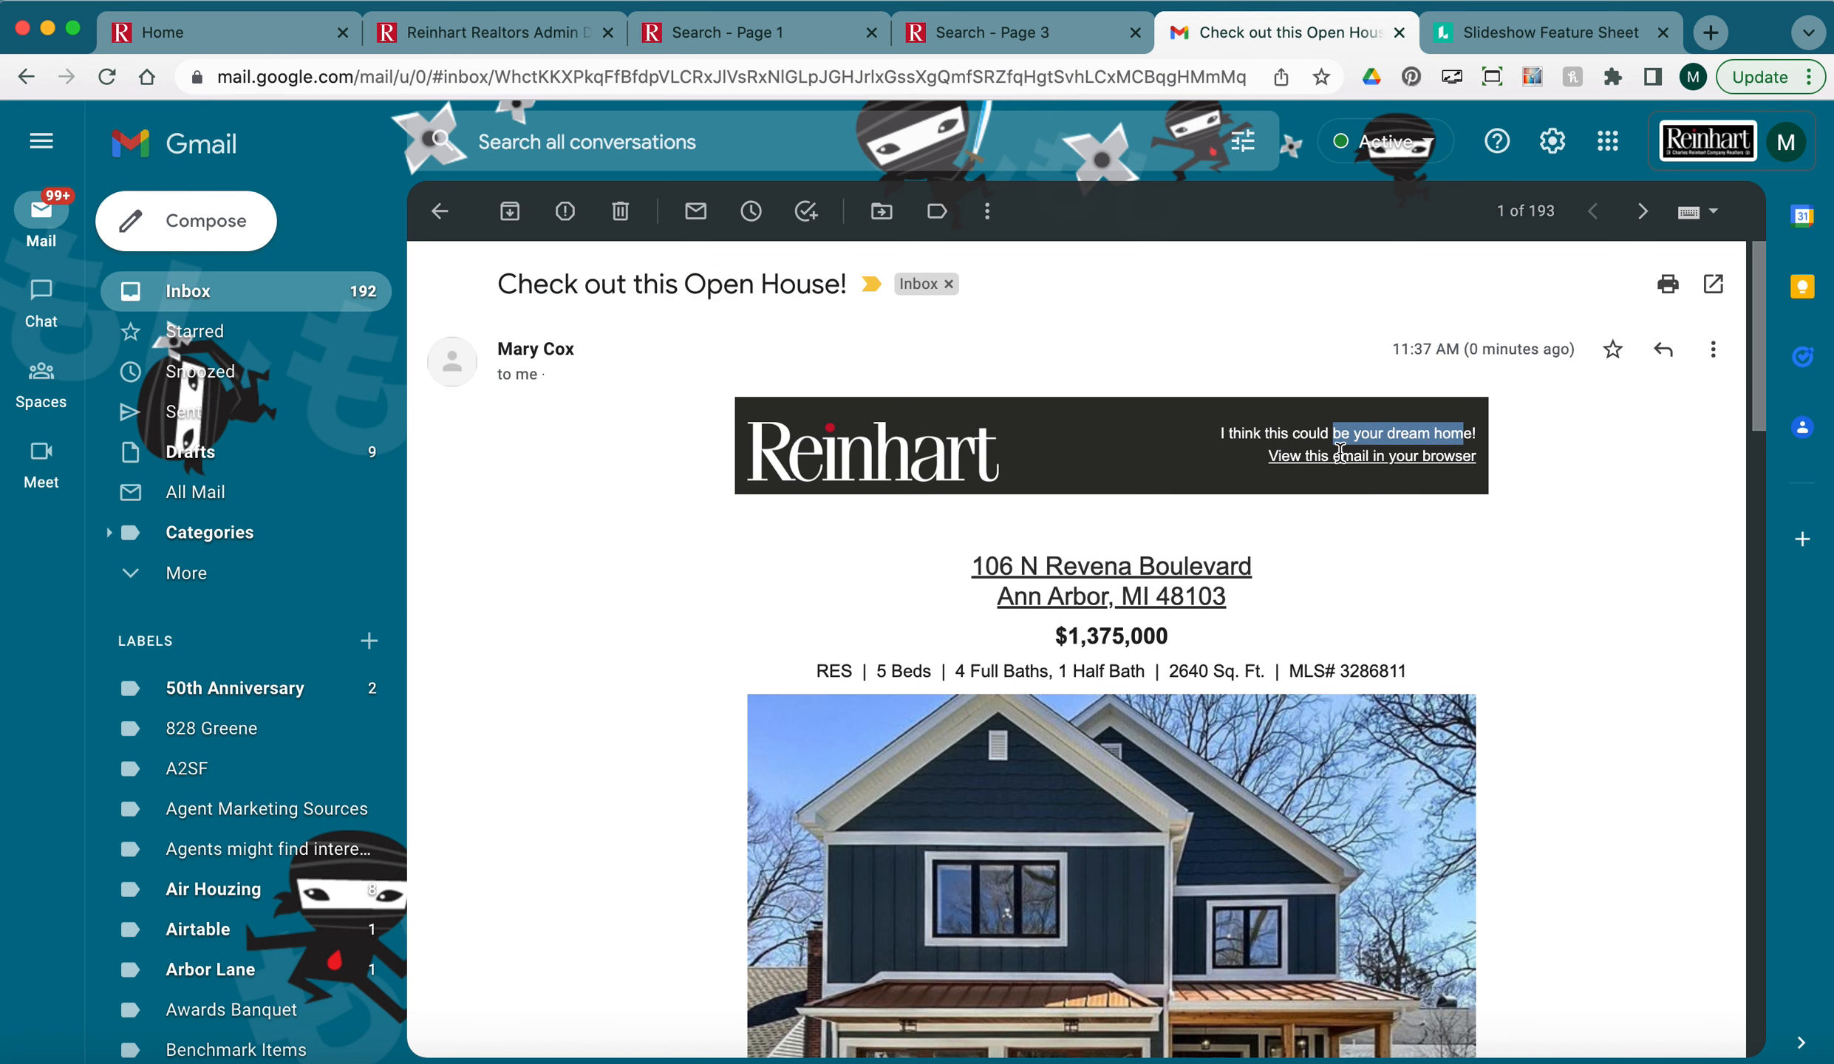
pyautogui.scroll(-10, 1552, 621)
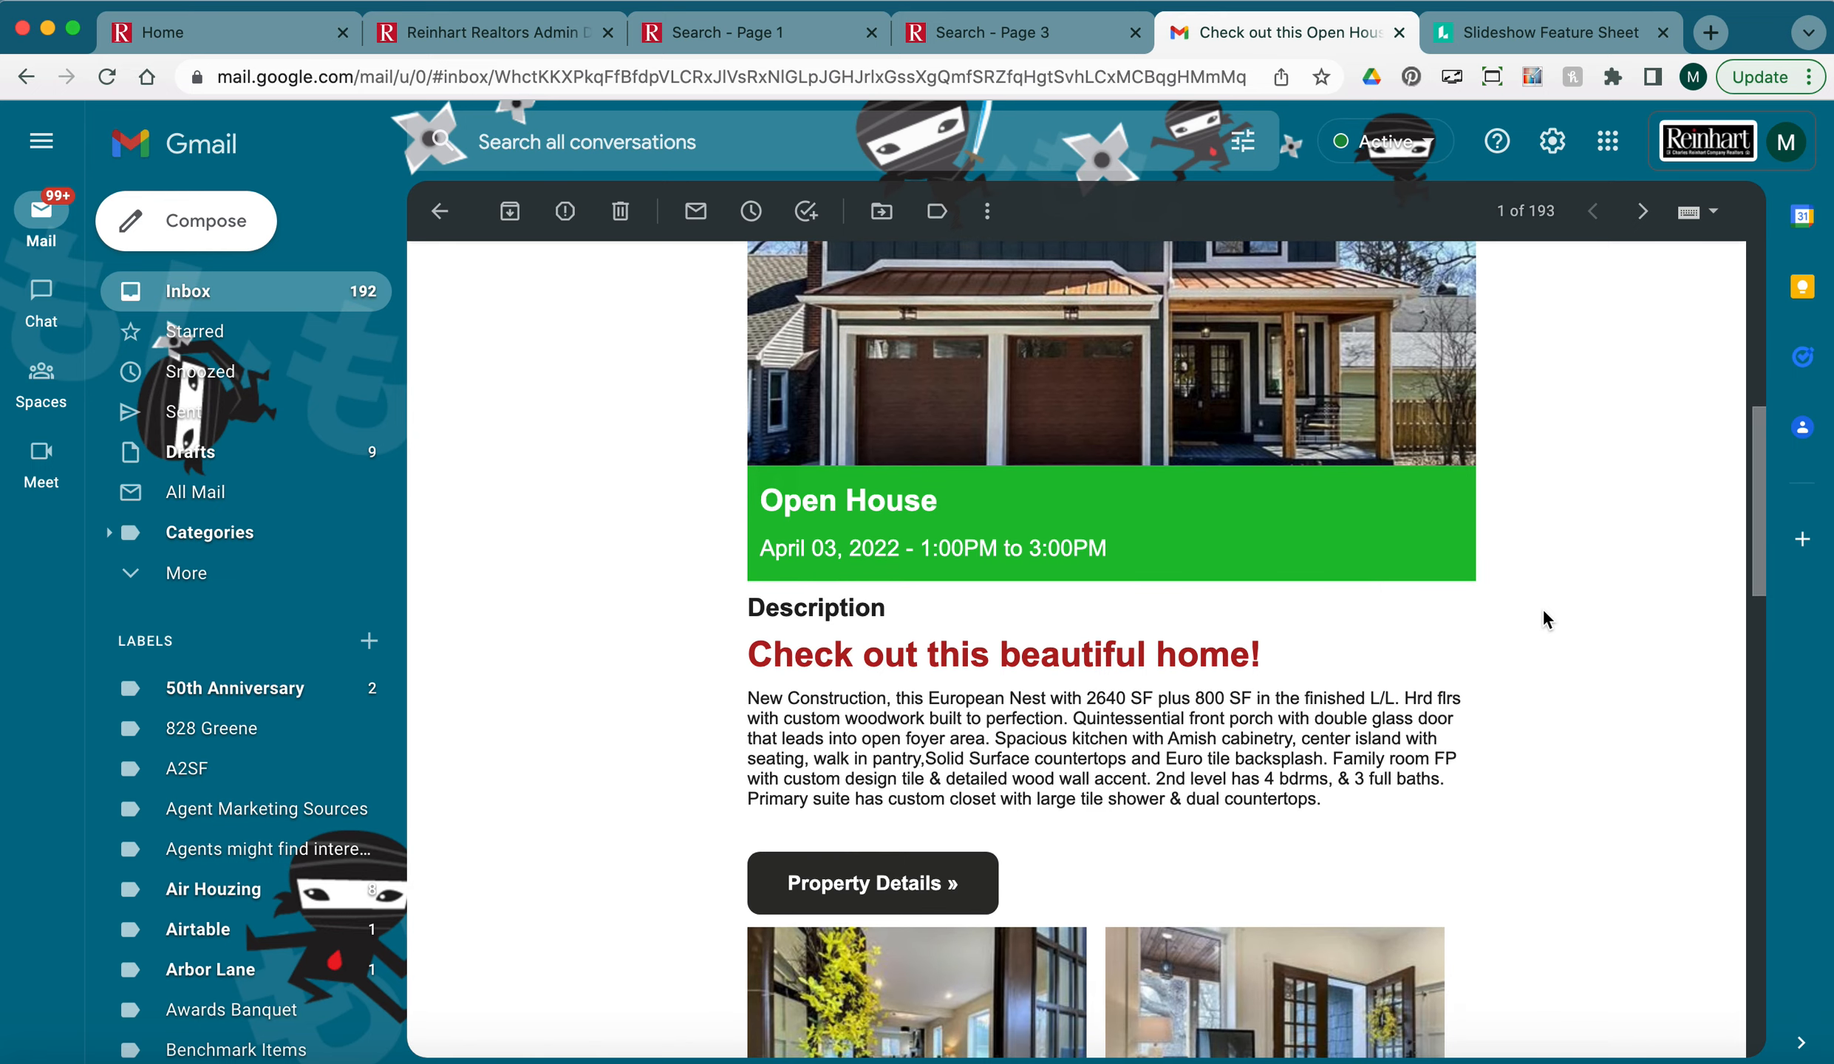
pyautogui.moveTo(1099, 658); pyautogui.dragTo(775, 640)
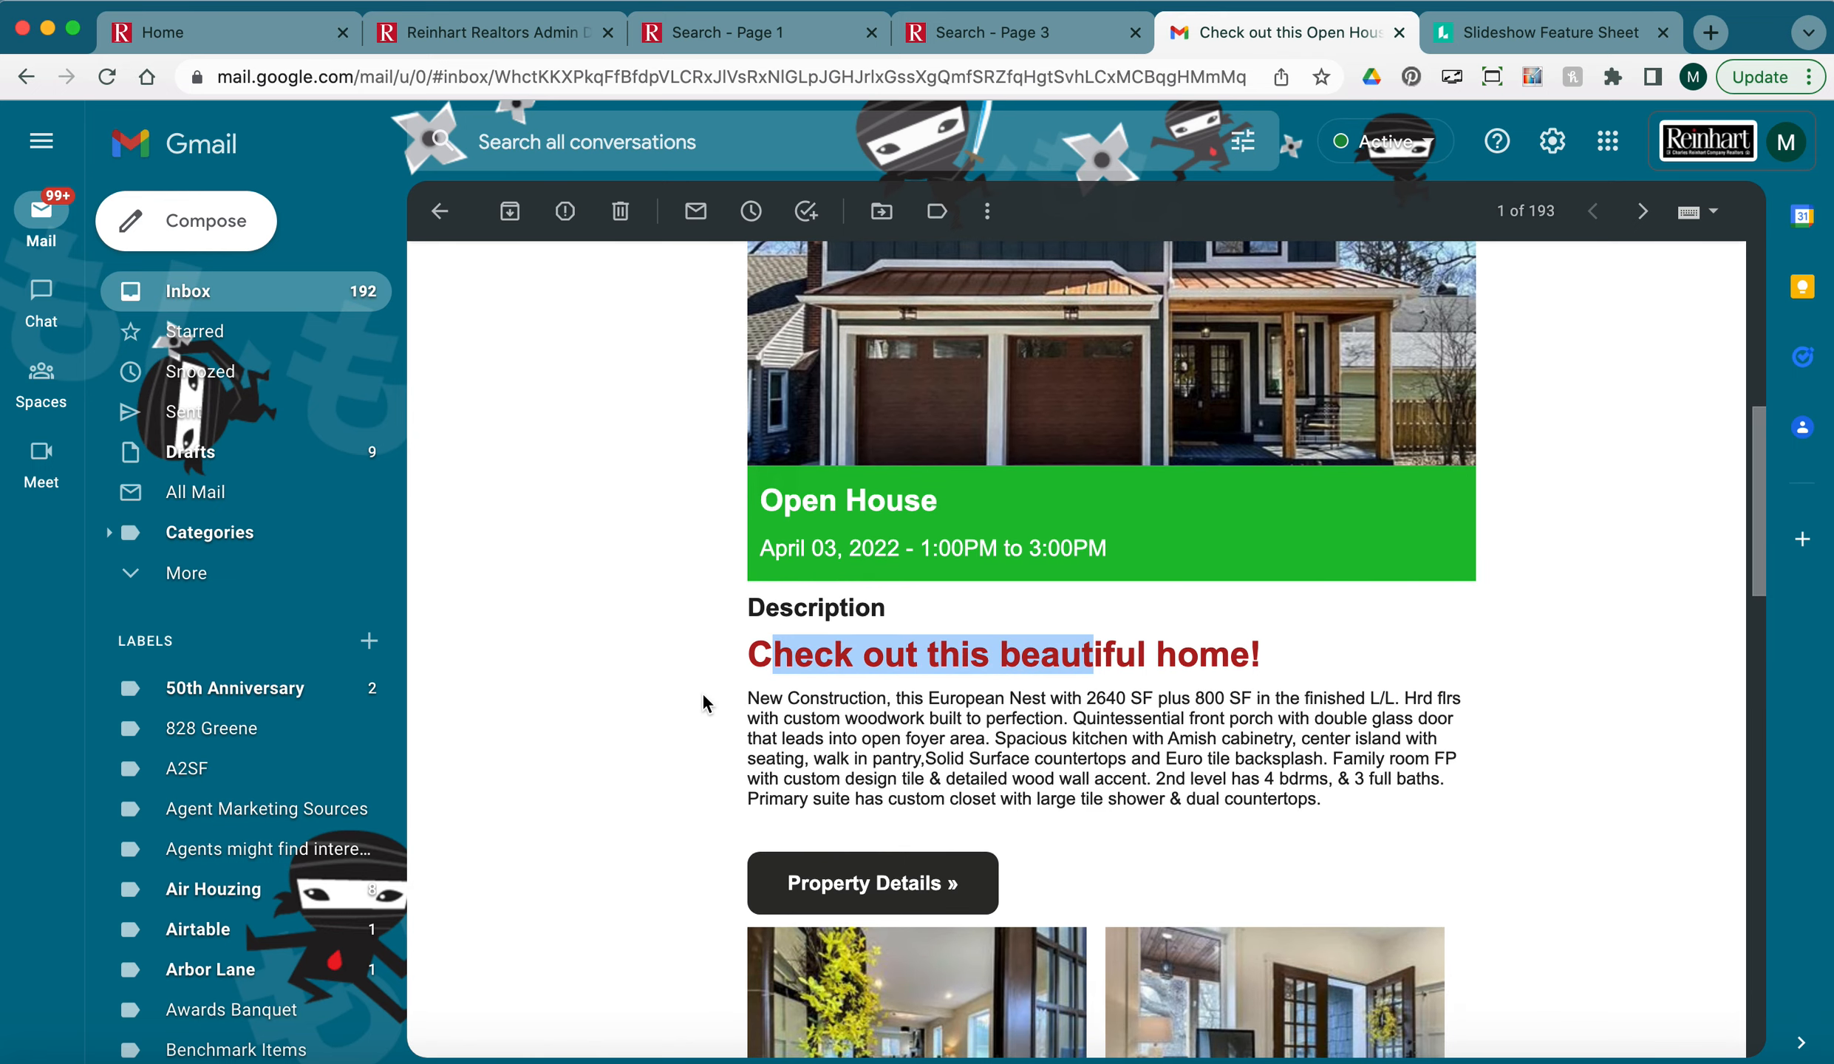
pyautogui.click(702, 692)
# Scroll through the received email and view the attached property flyer image.
pyautogui.scroll(-1, 700, 692)
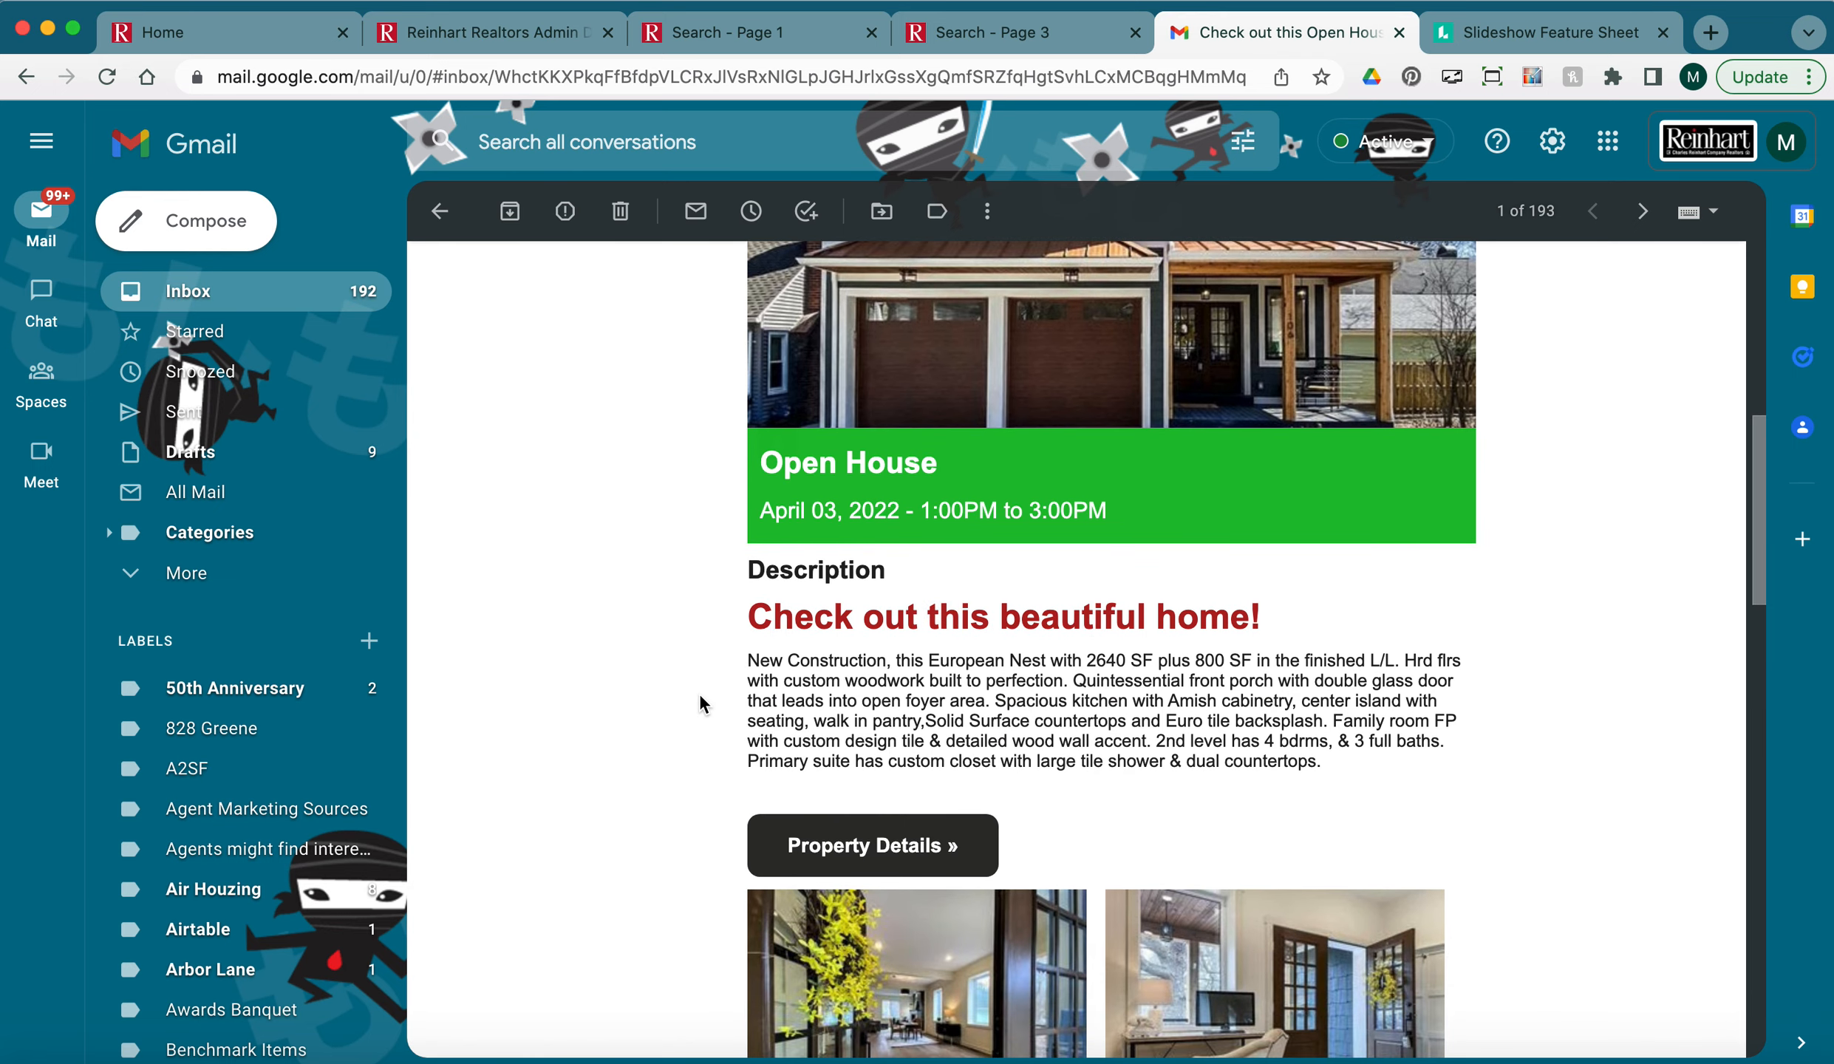
pyautogui.scroll(-2, 700, 696)
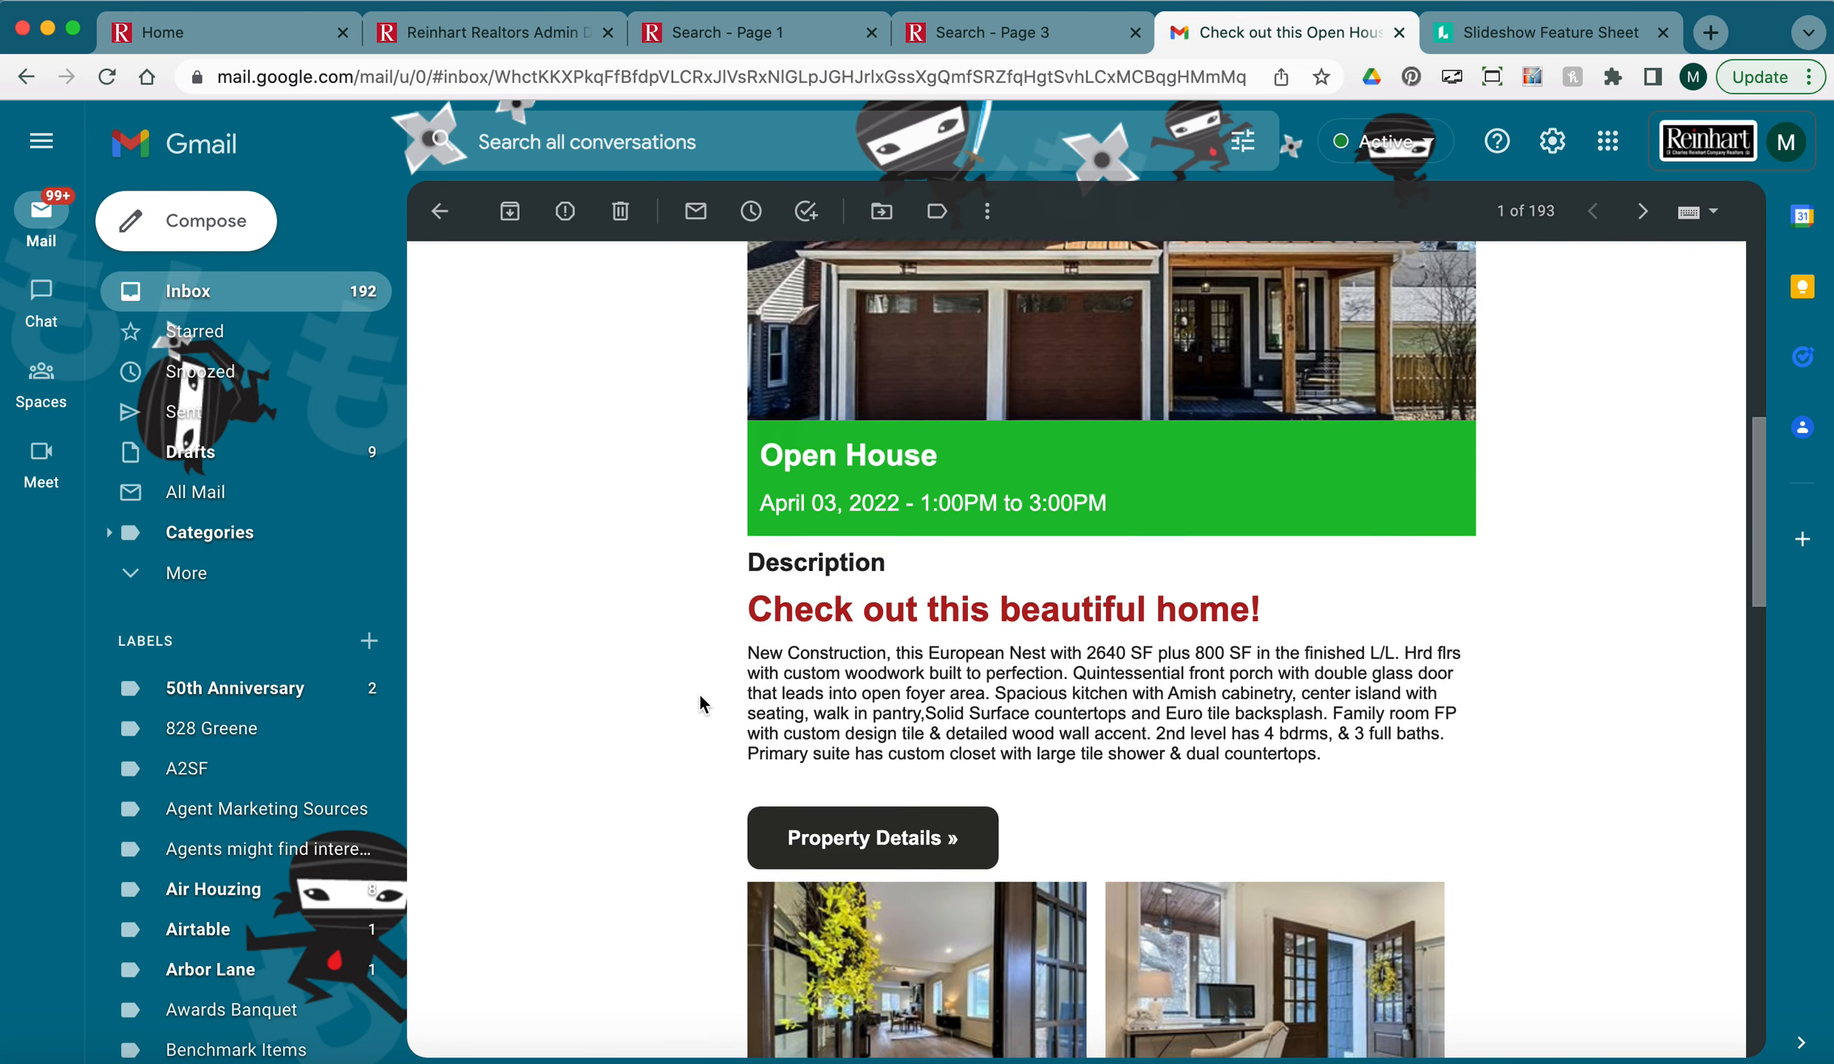
pyautogui.scroll(-15, 699, 698)
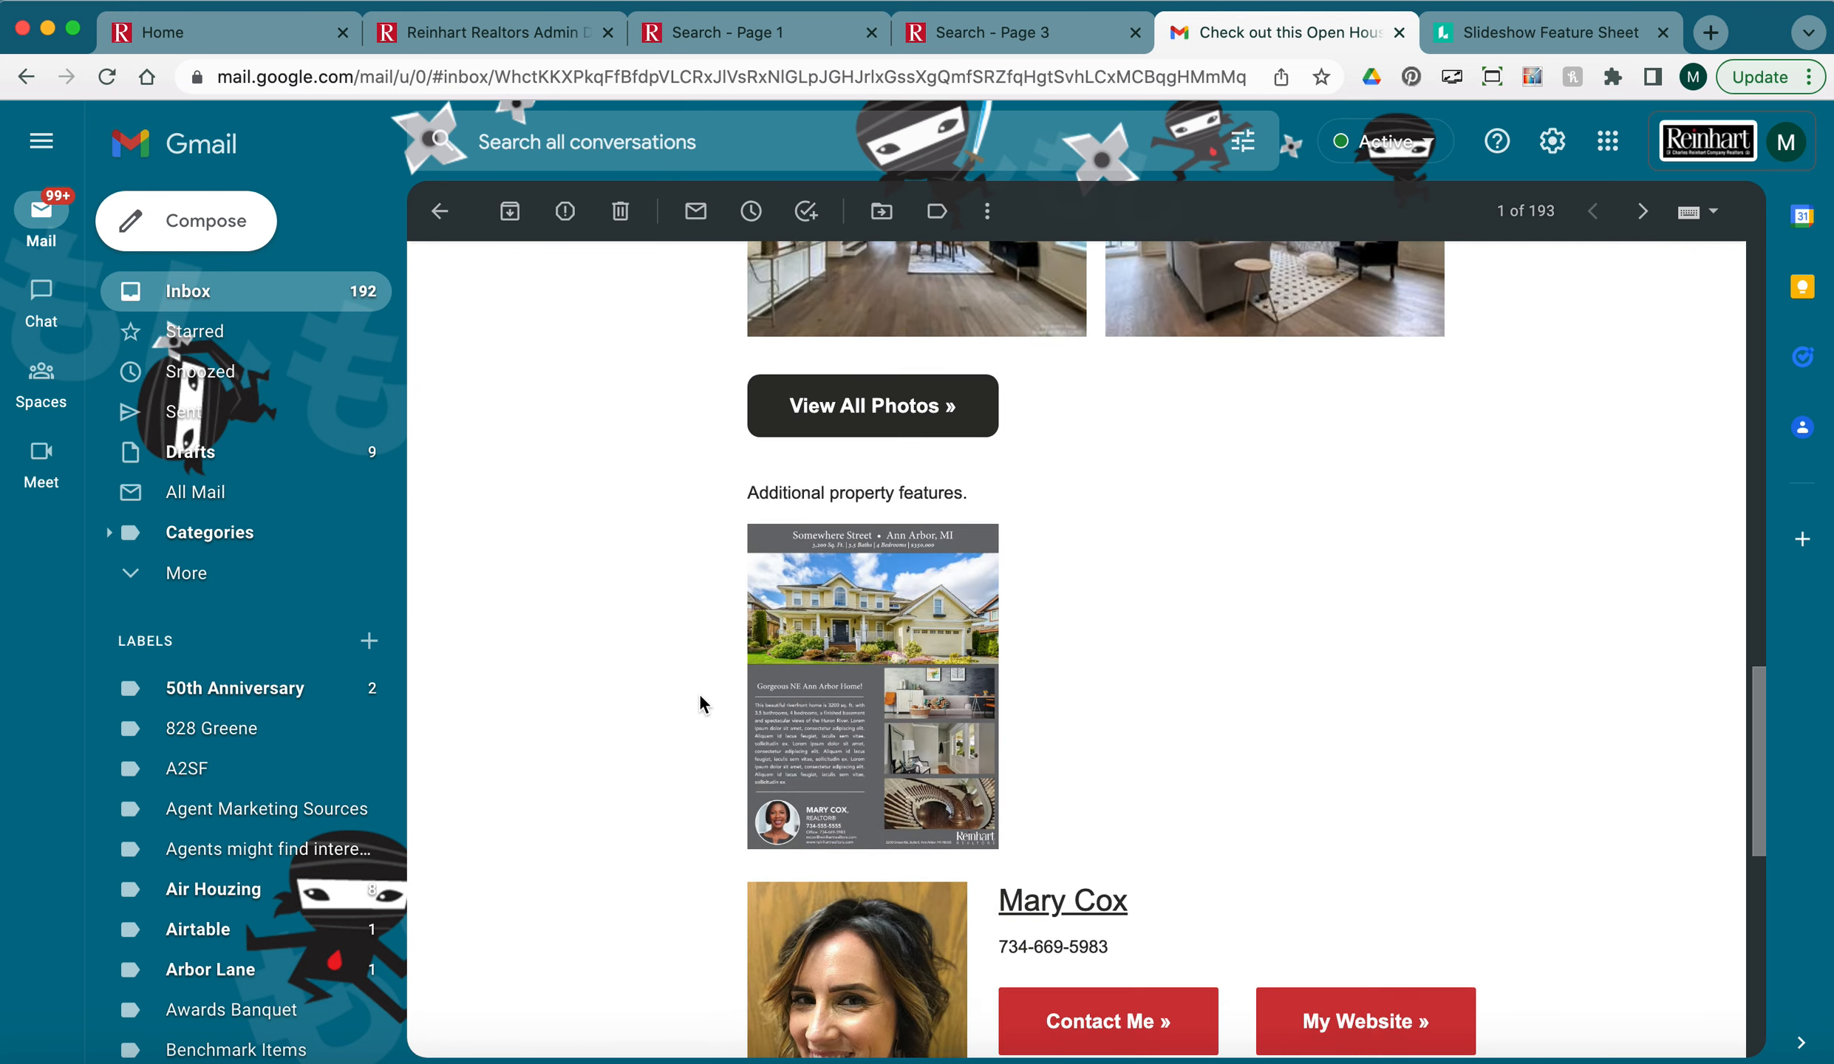
pyautogui.scroll(10, 699, 702)
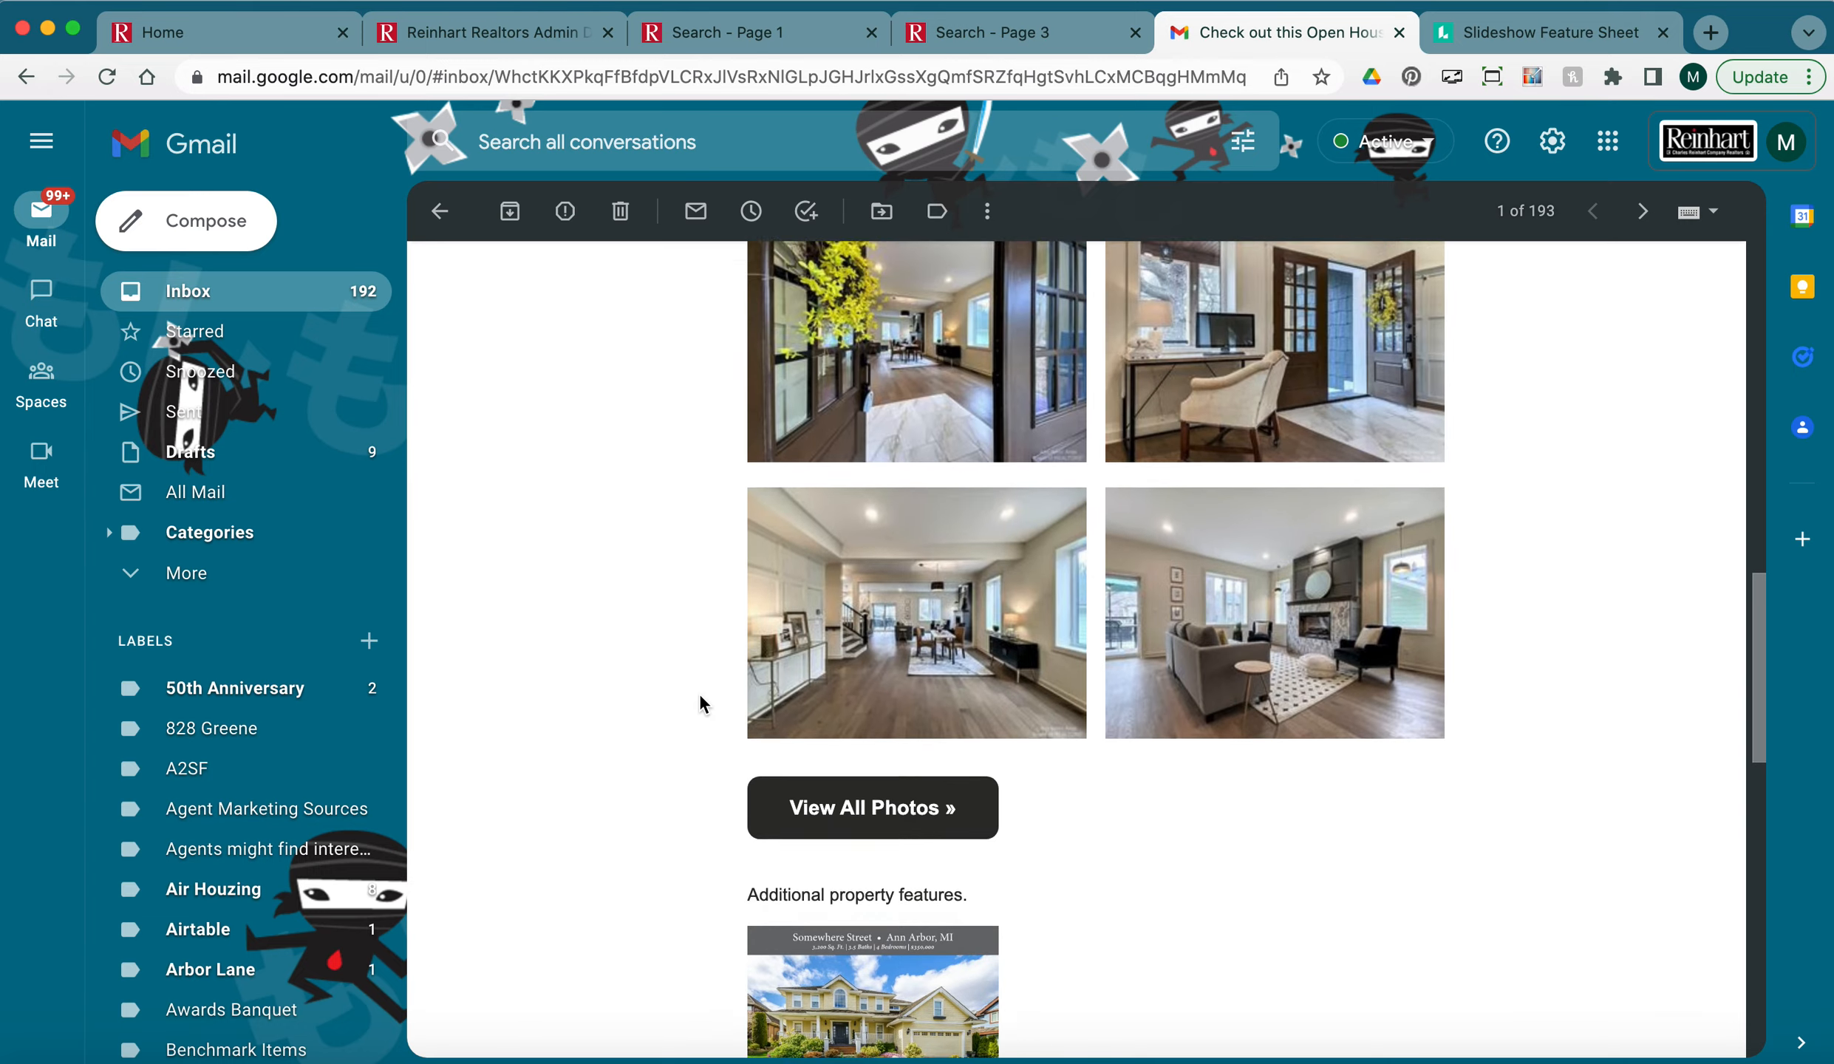
pyautogui.scroll(15, 699, 702)
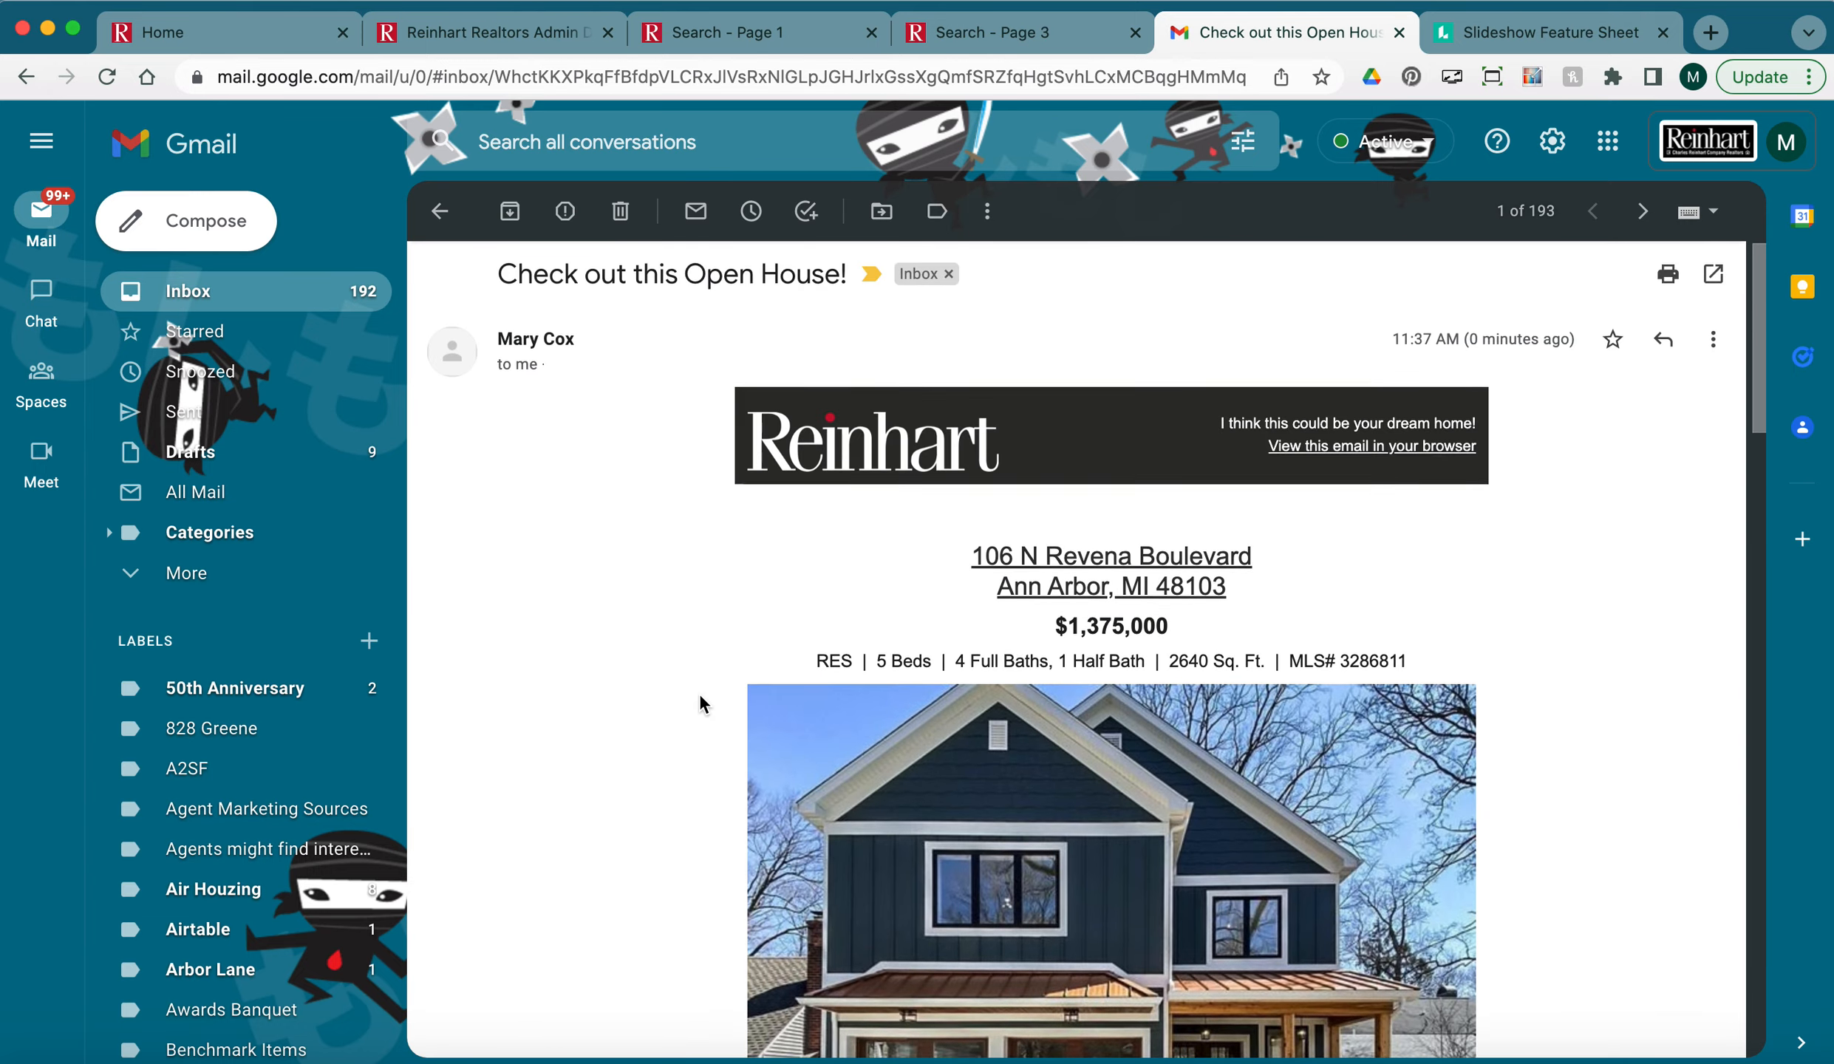
pyautogui.scroll(-7, 700, 699)
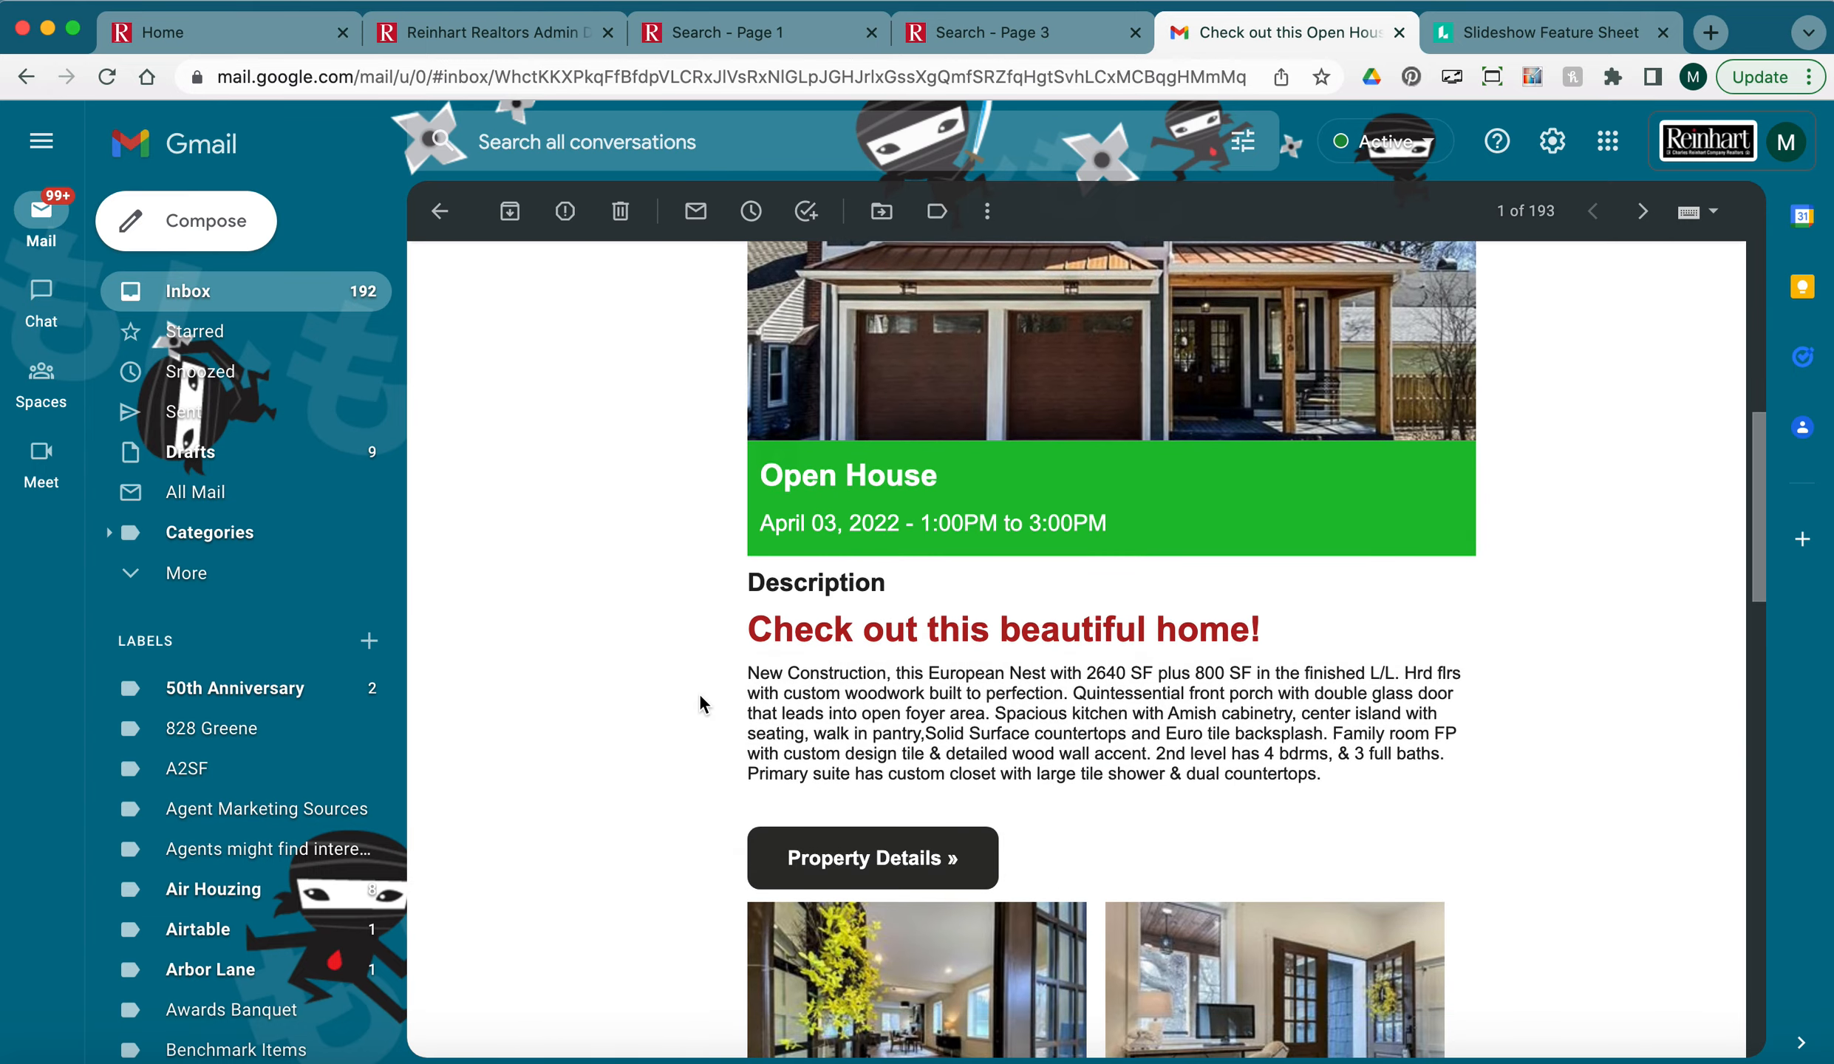
pyautogui.scroll(4, 699, 702)
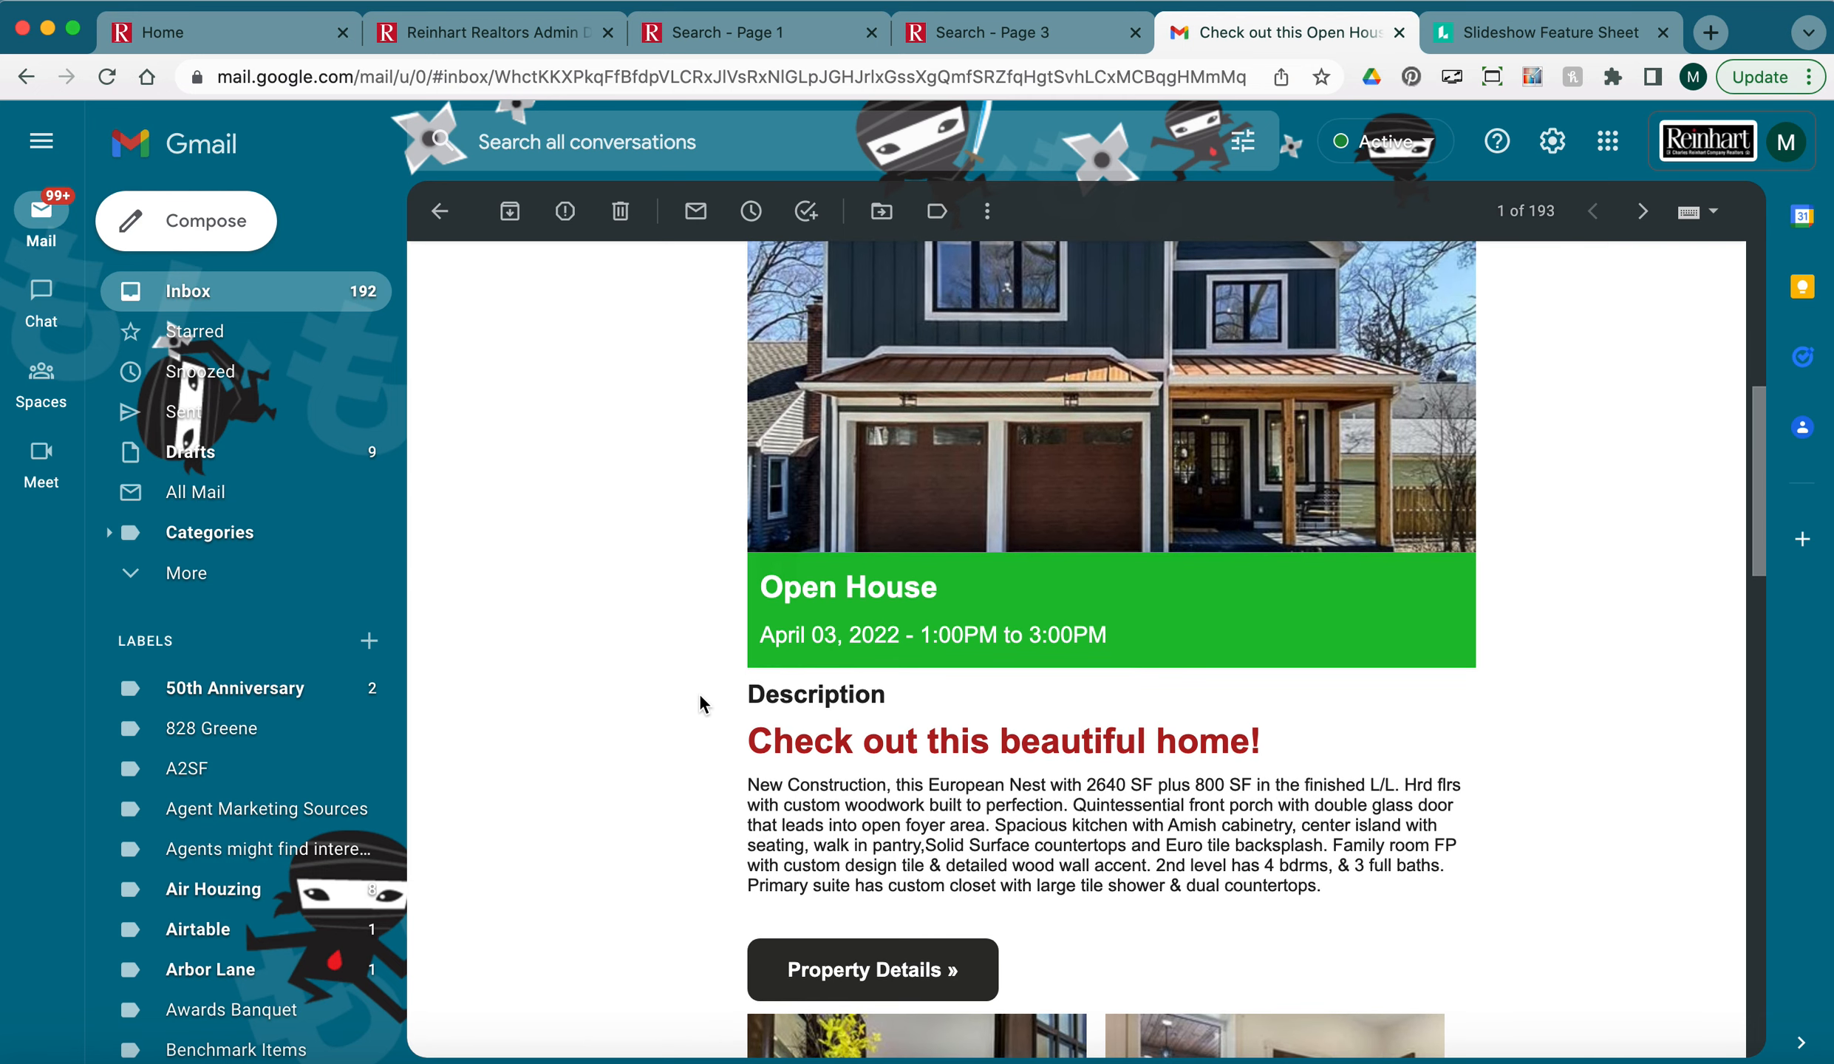
pyautogui.scroll(5, 699, 703)
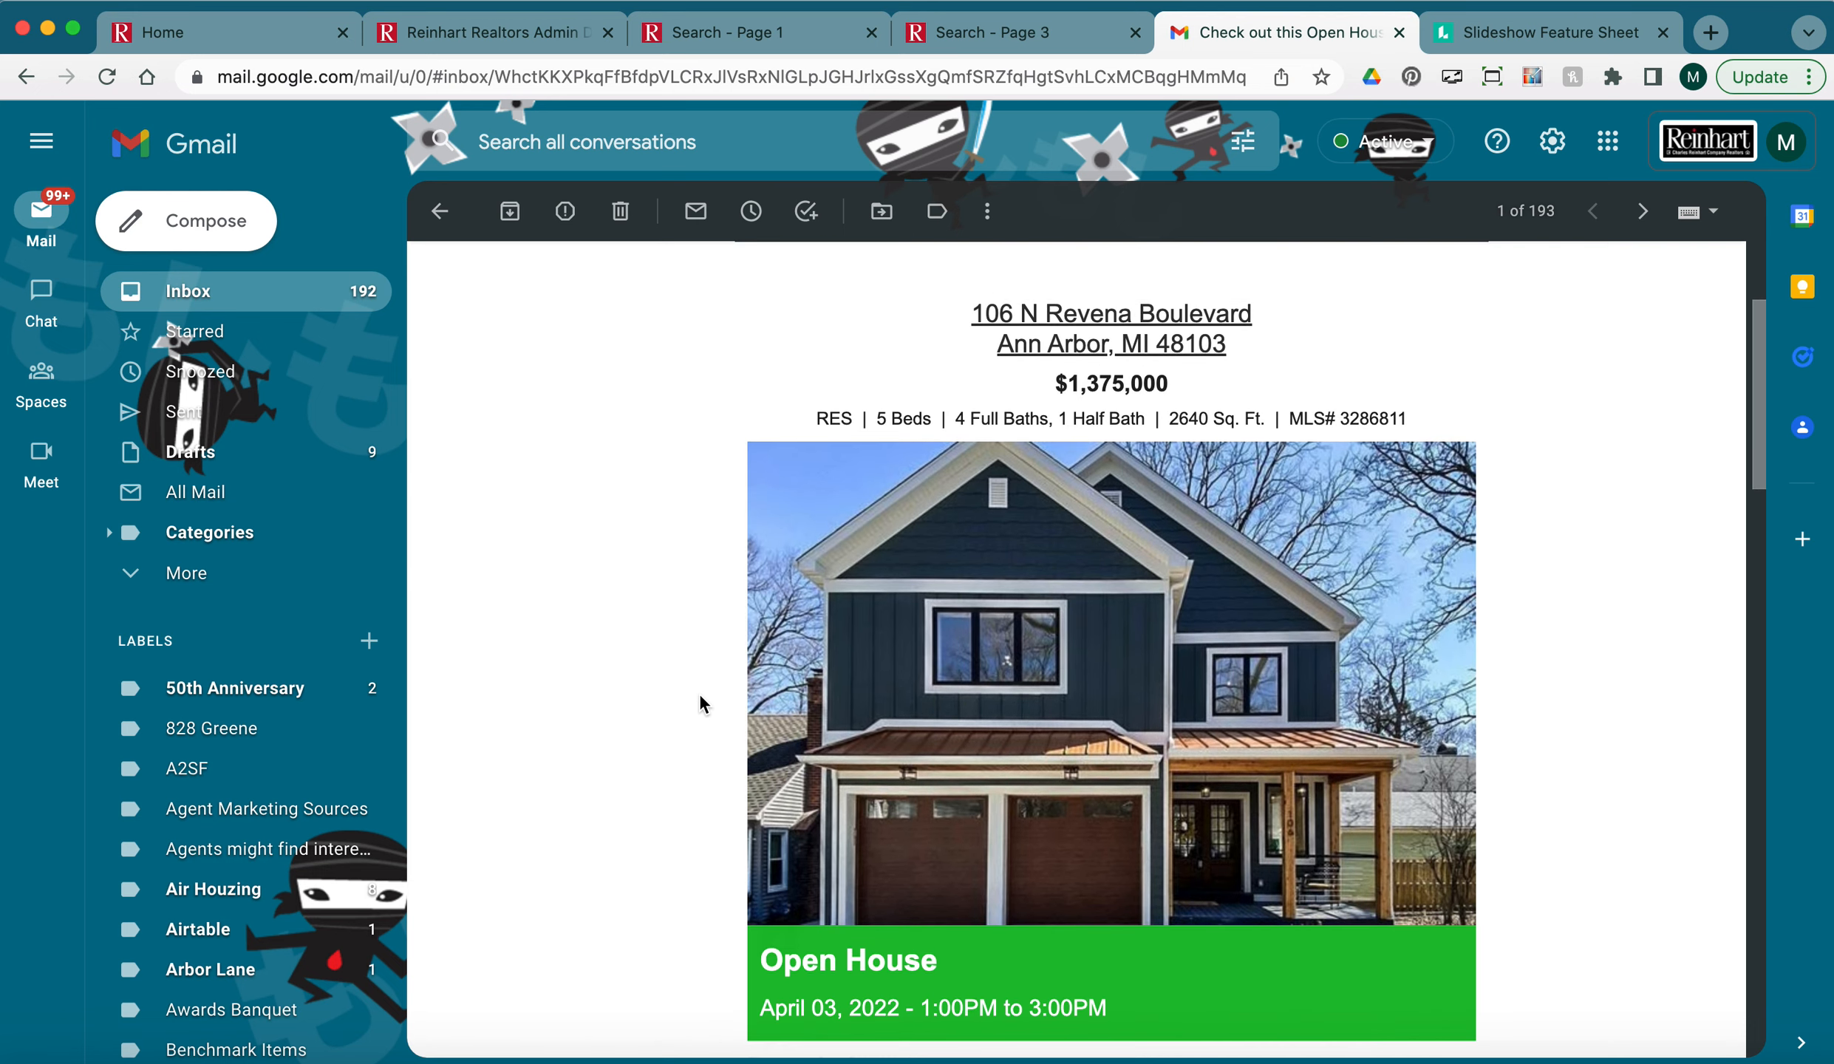
pyautogui.scroll(-4, 699, 703)
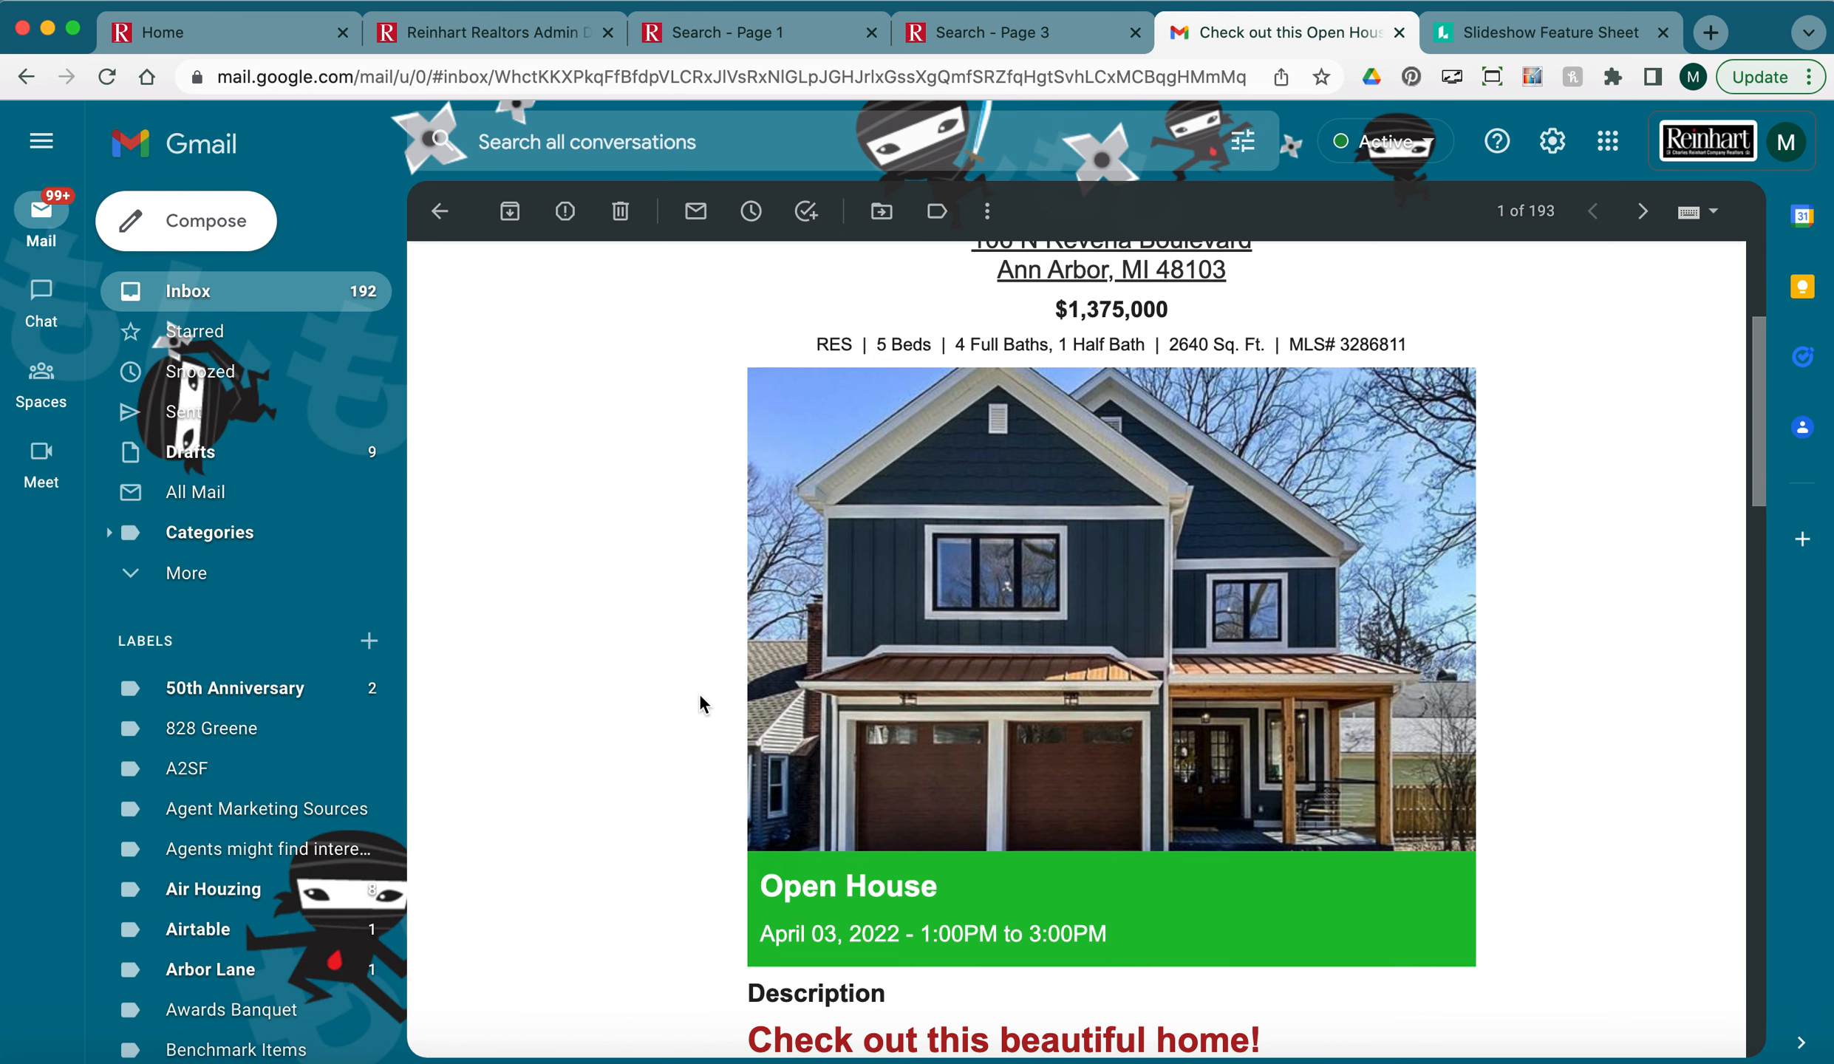
pyautogui.scroll(-15, 699, 703)
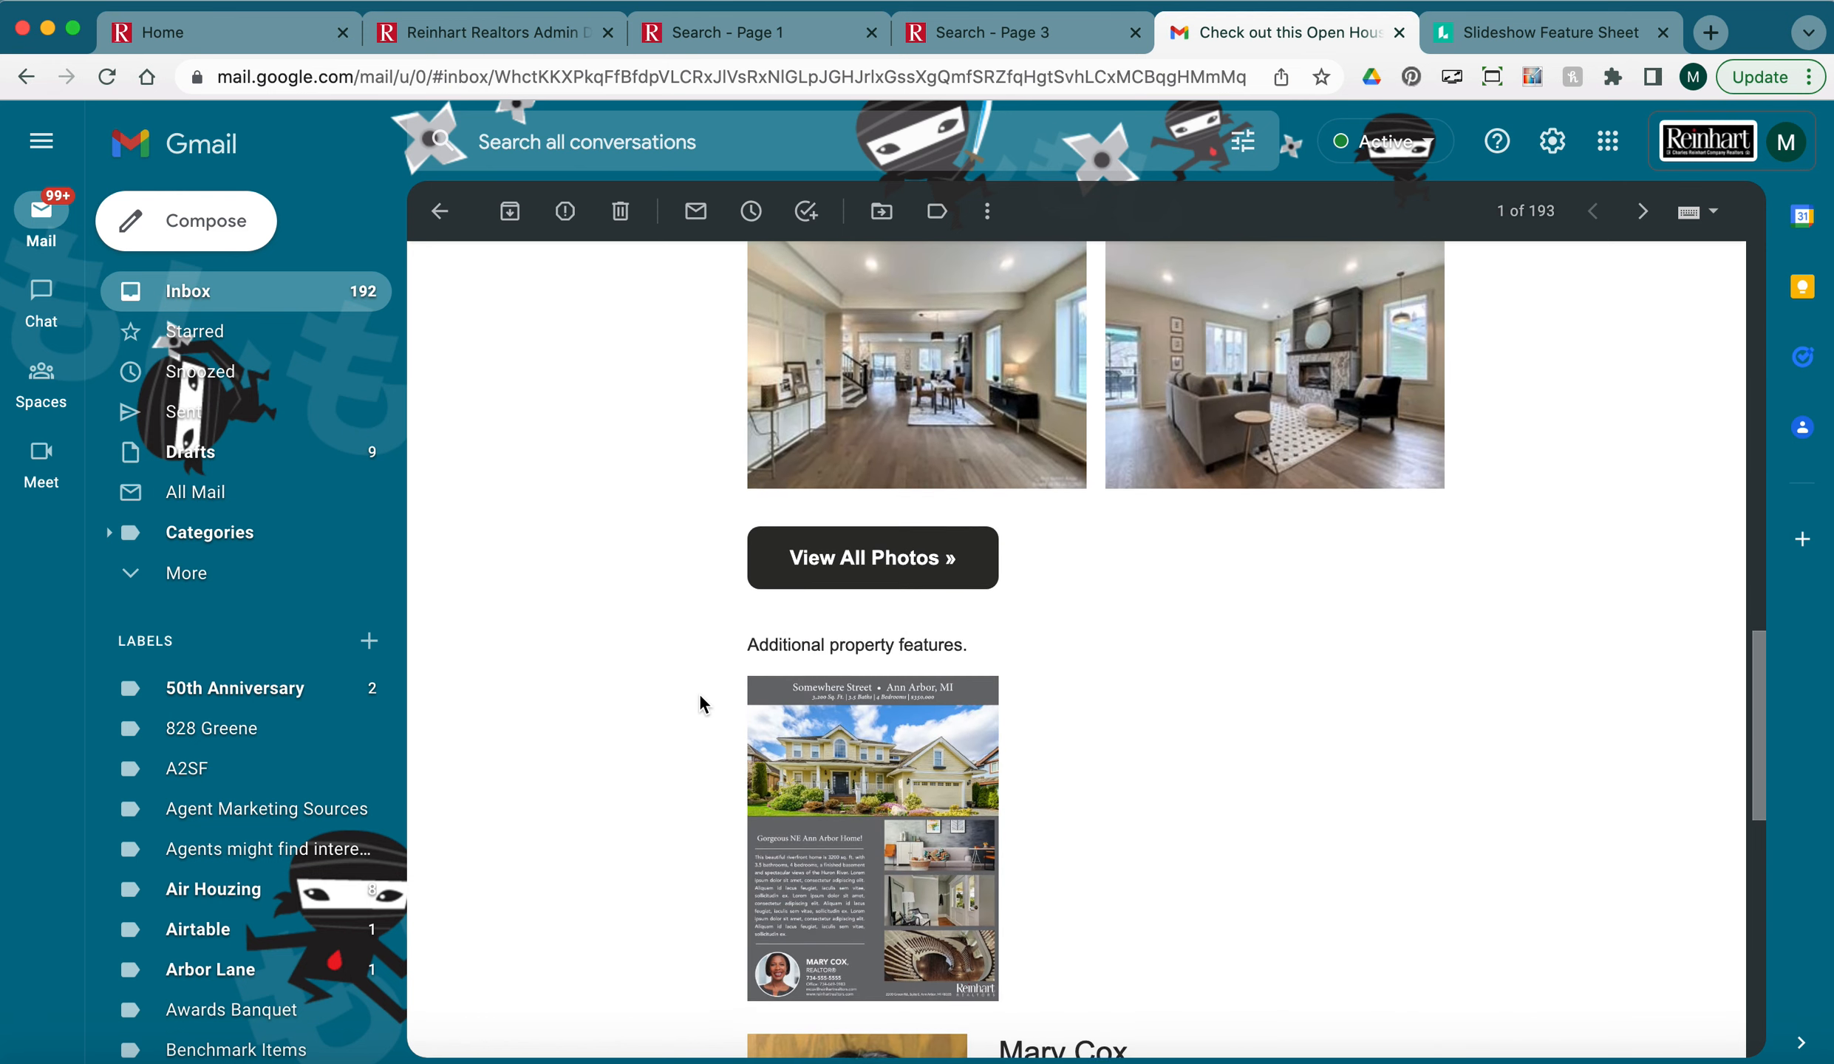
pyautogui.click(949, 834)
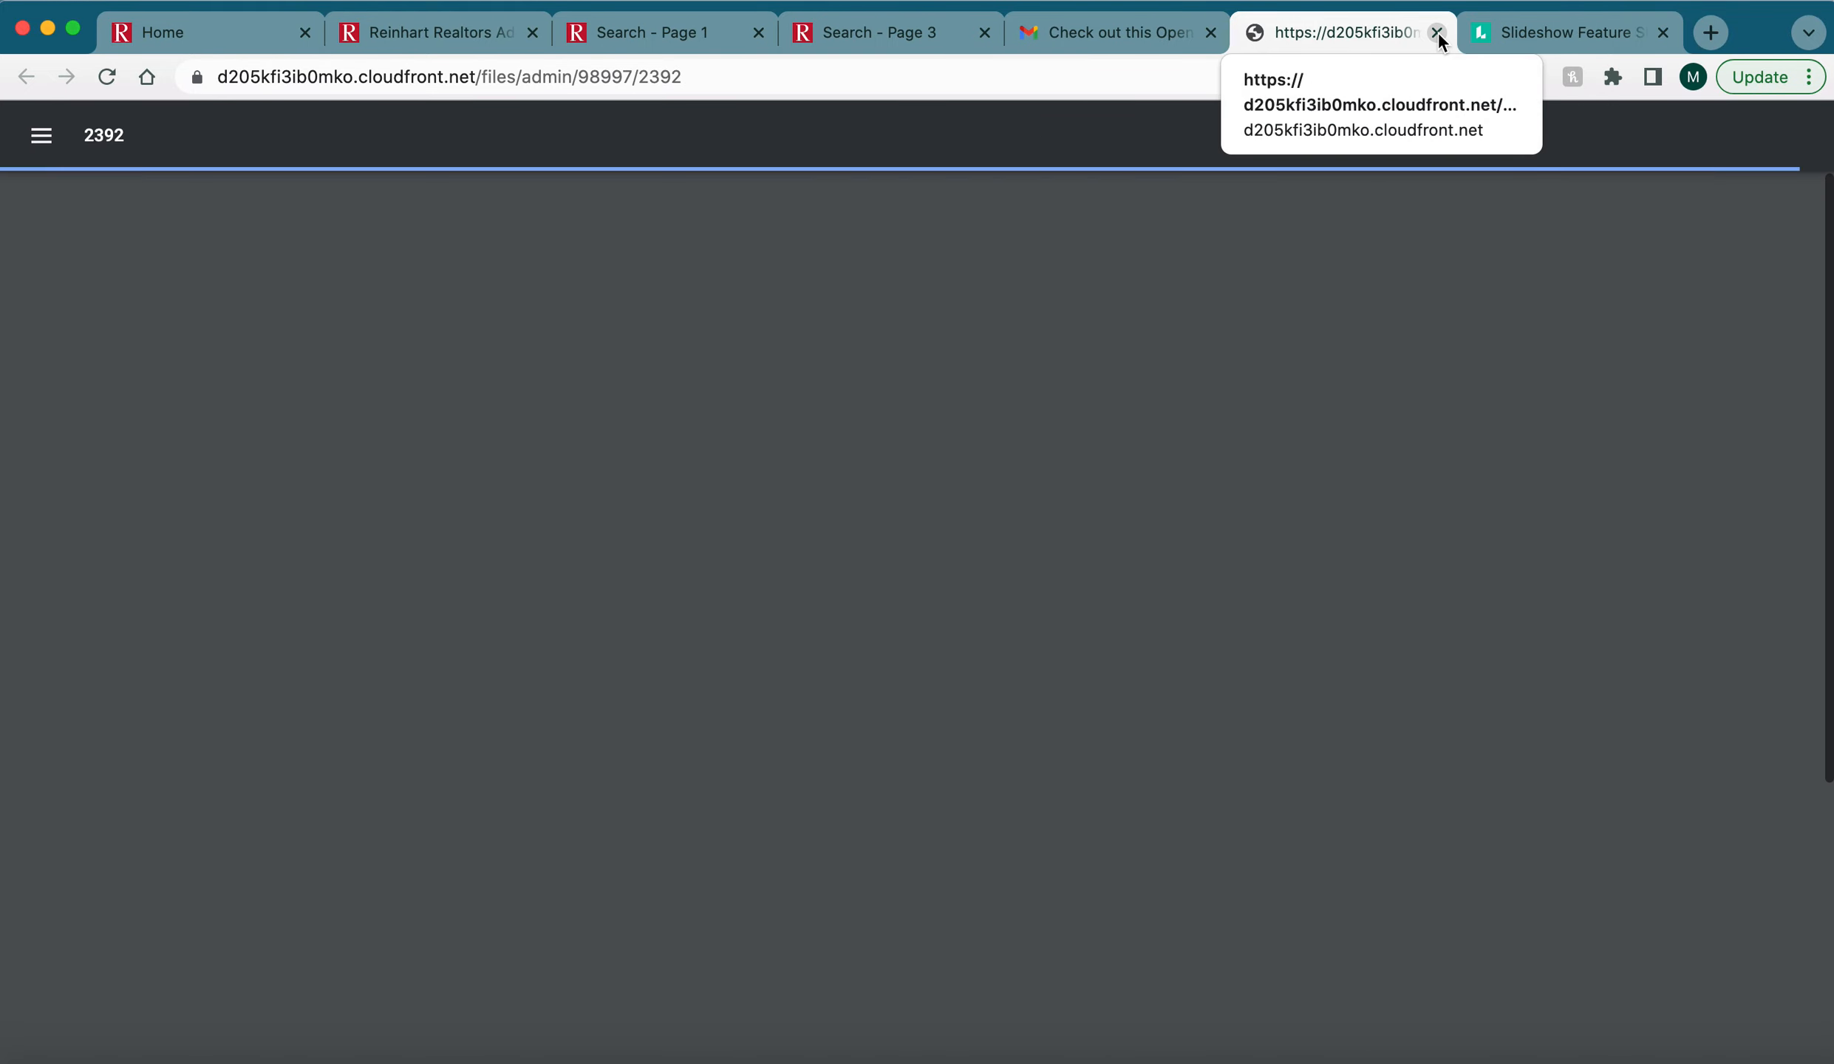
pyautogui.click(1438, 31)
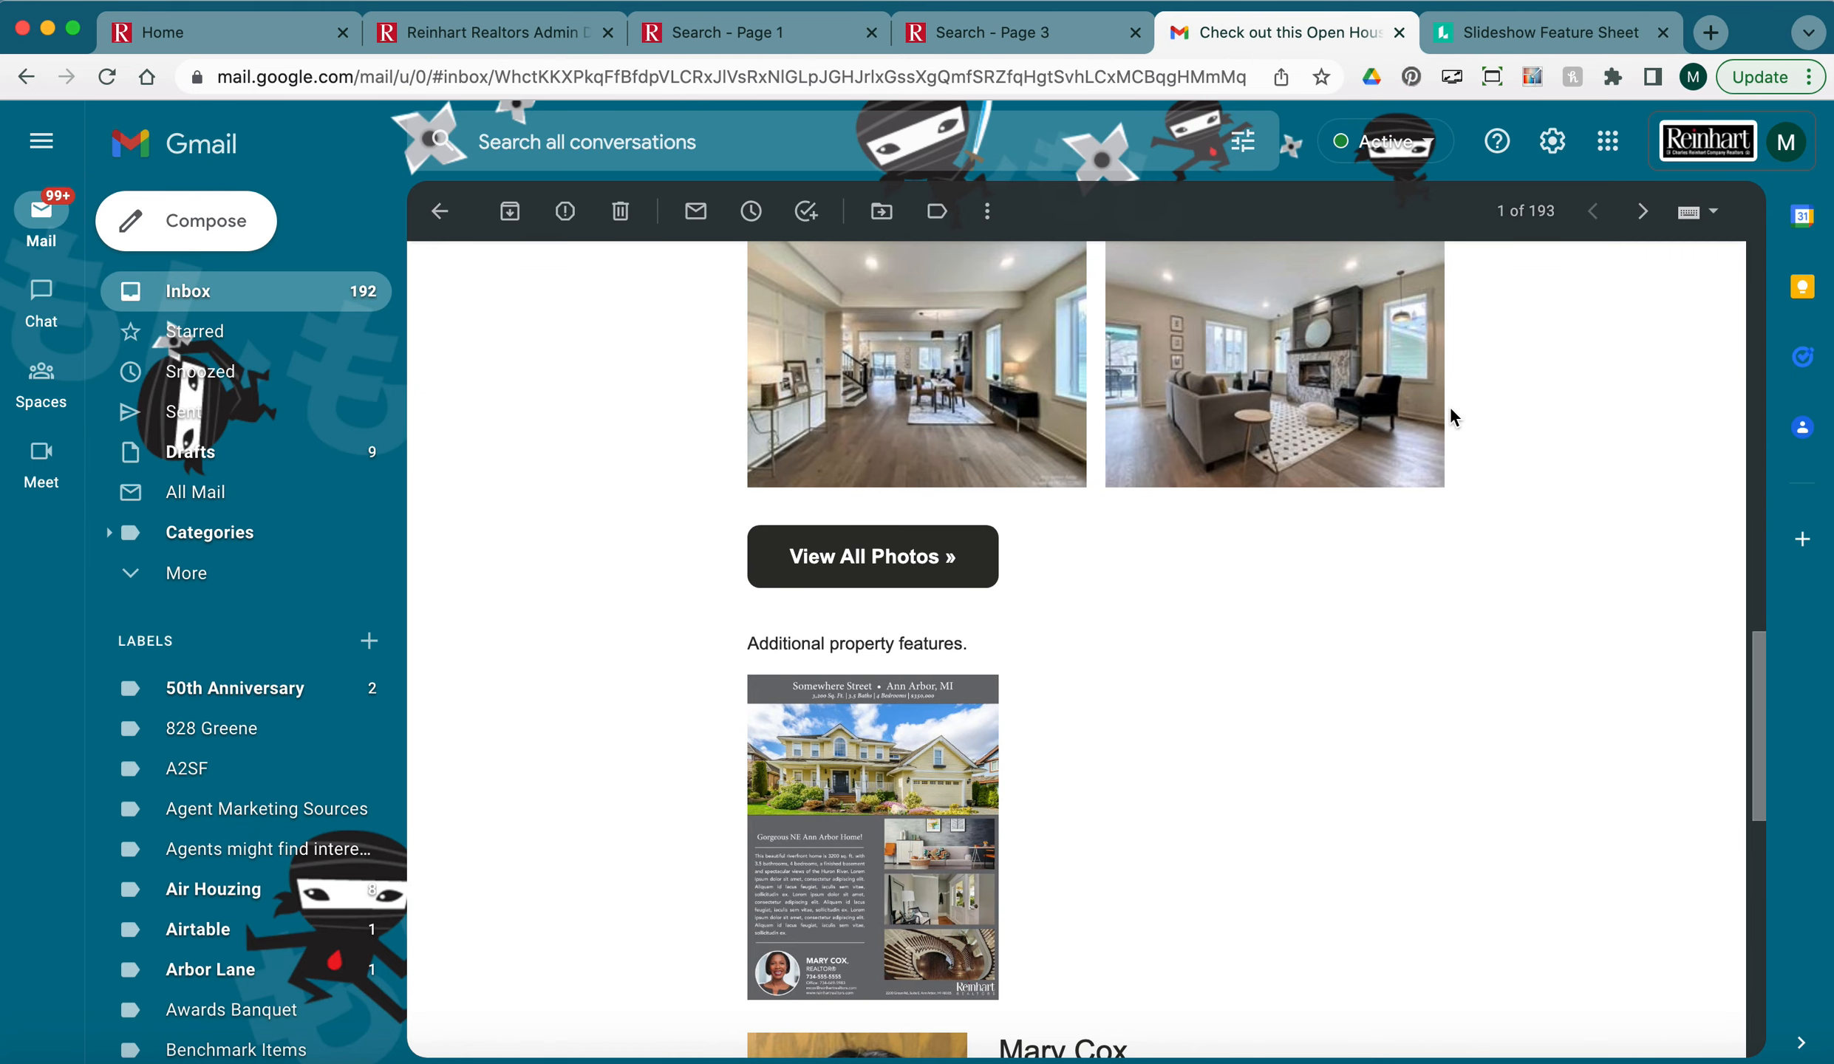
# Delete the test email and go back to the Reinhart Realtors Admin tab.
pyautogui.scroll(15, 1450, 418)
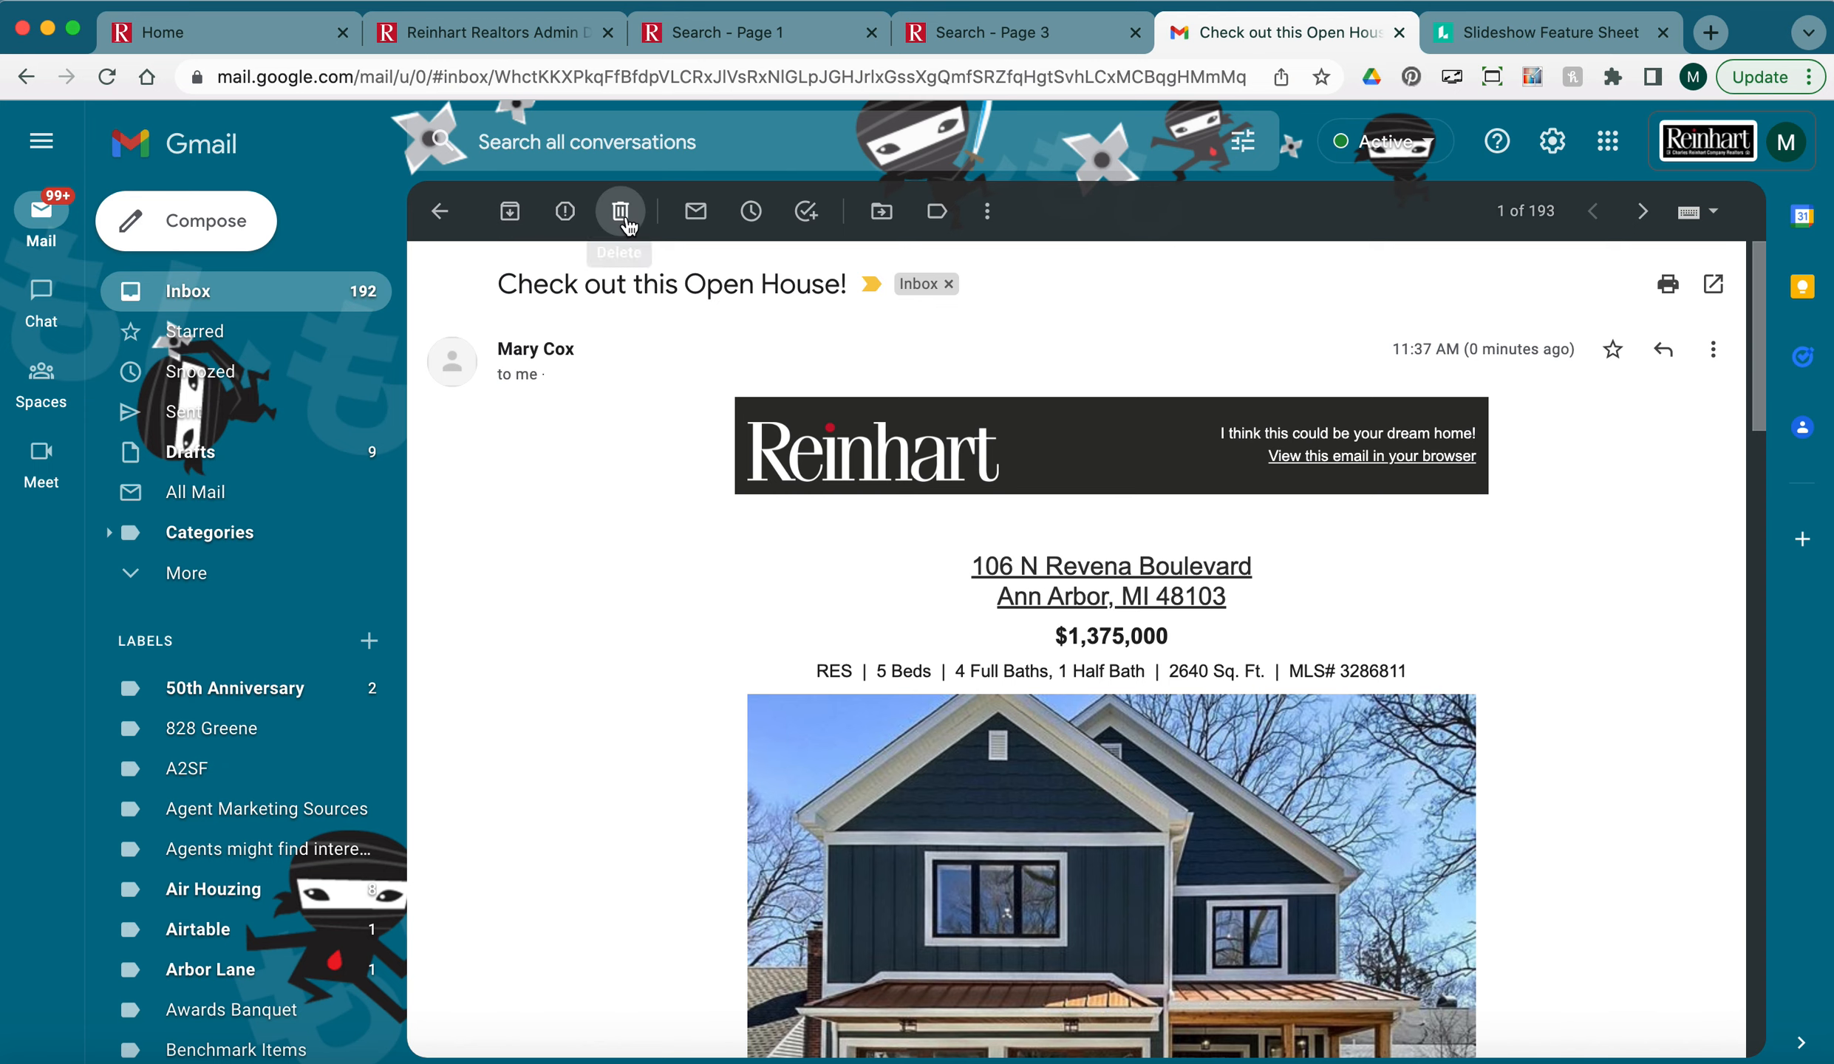
pyautogui.click(624, 221)
pyautogui.click(505, 42)
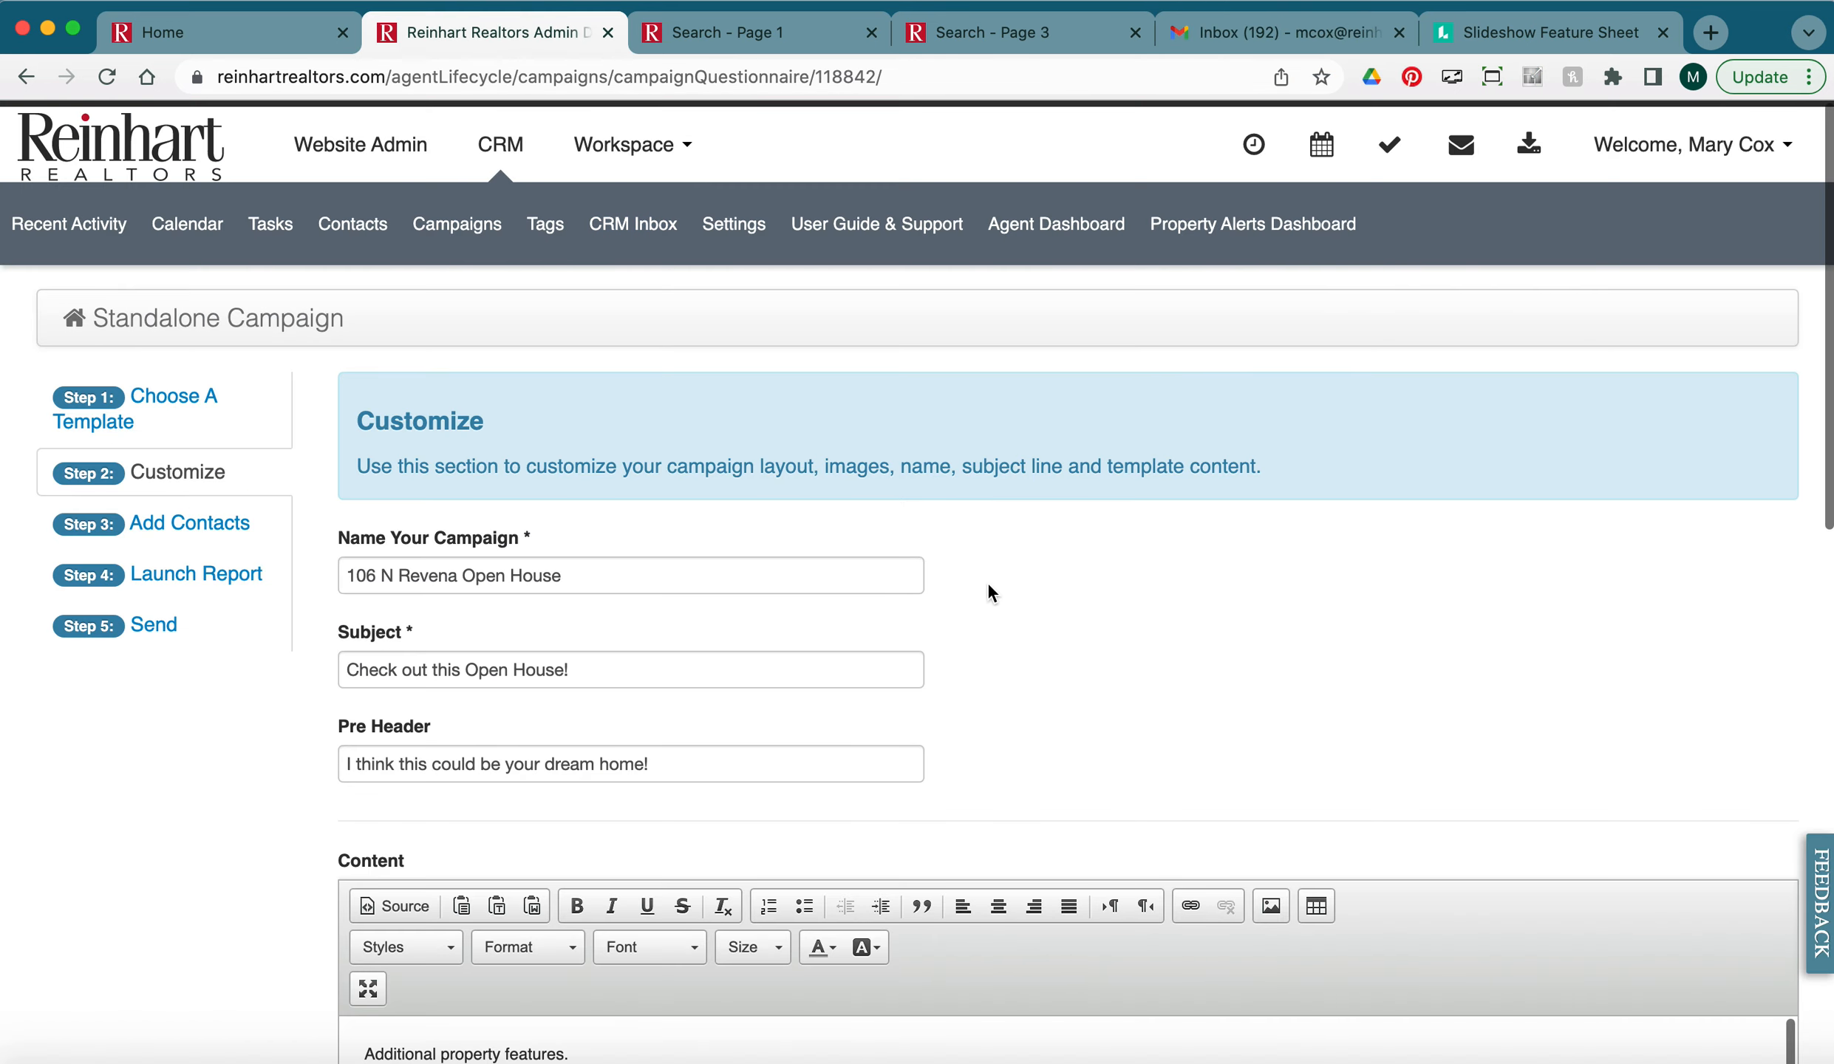
# Advance to the contacts step and set the campaign to Send To All Contacts.
pyautogui.scroll(-15, 991, 577)
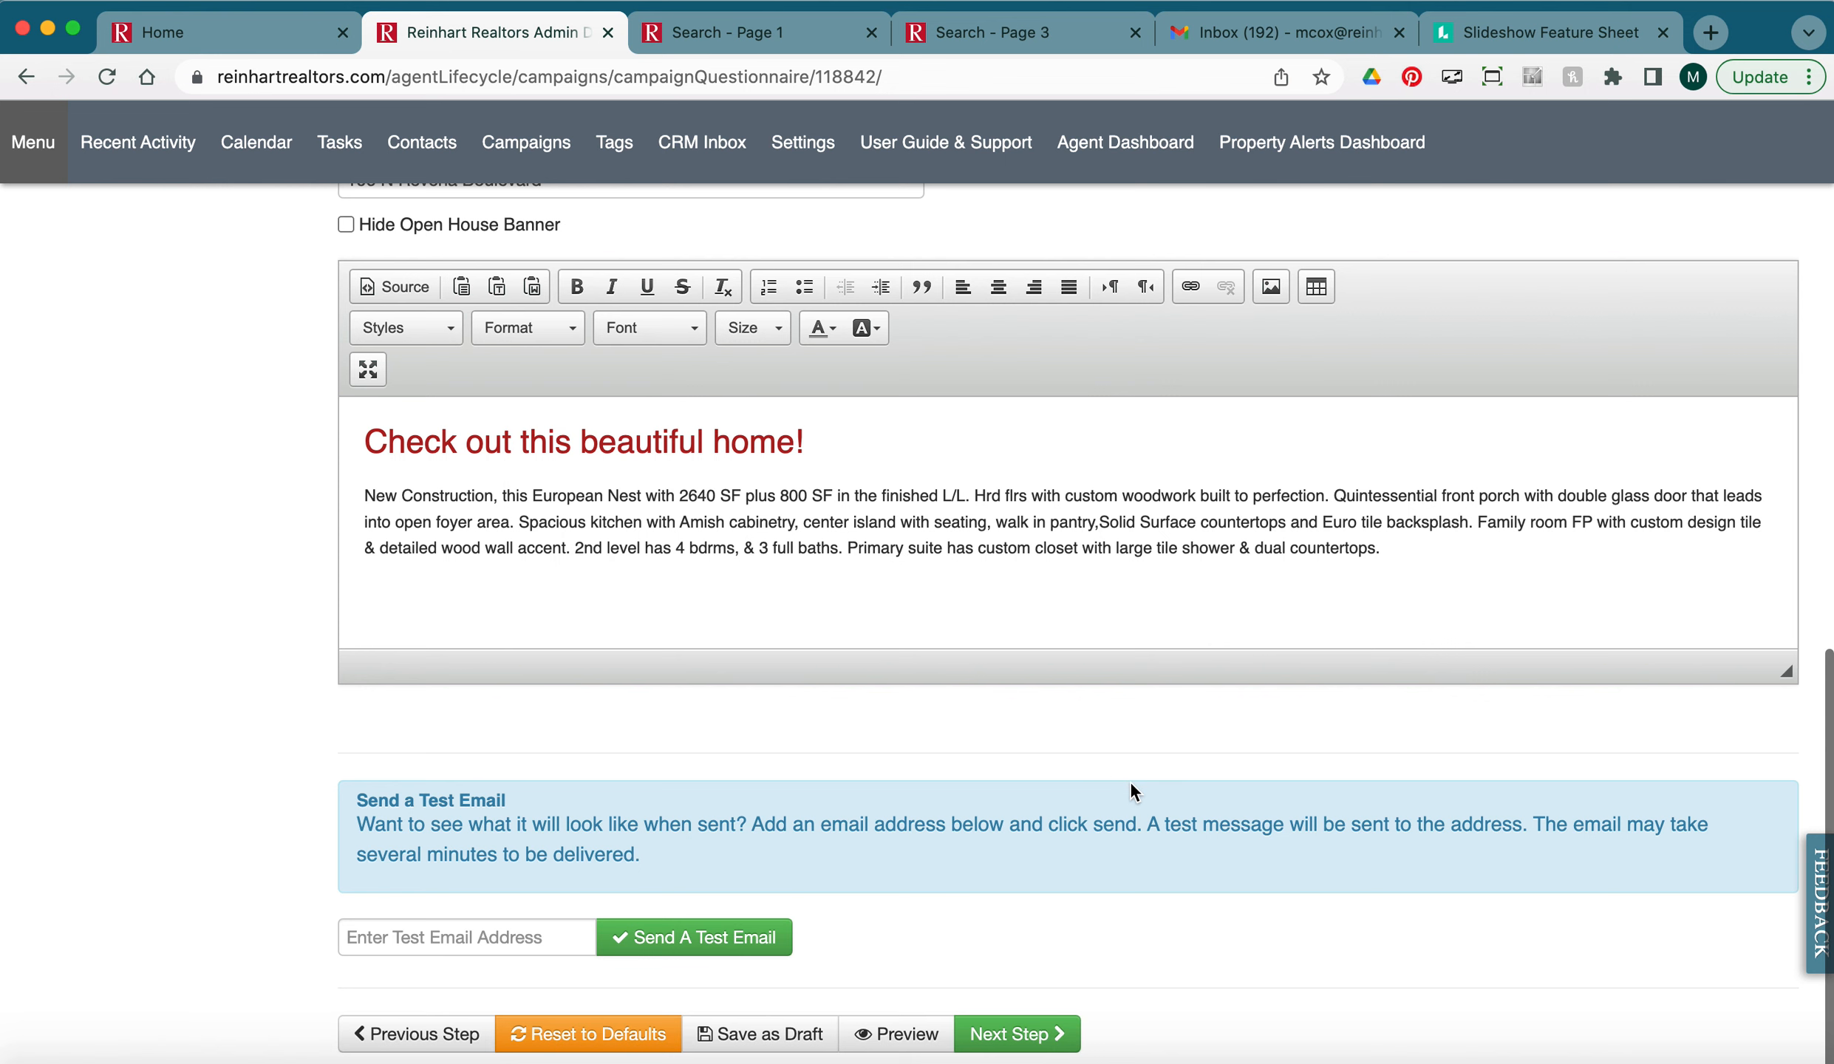
pyautogui.click(1039, 1035)
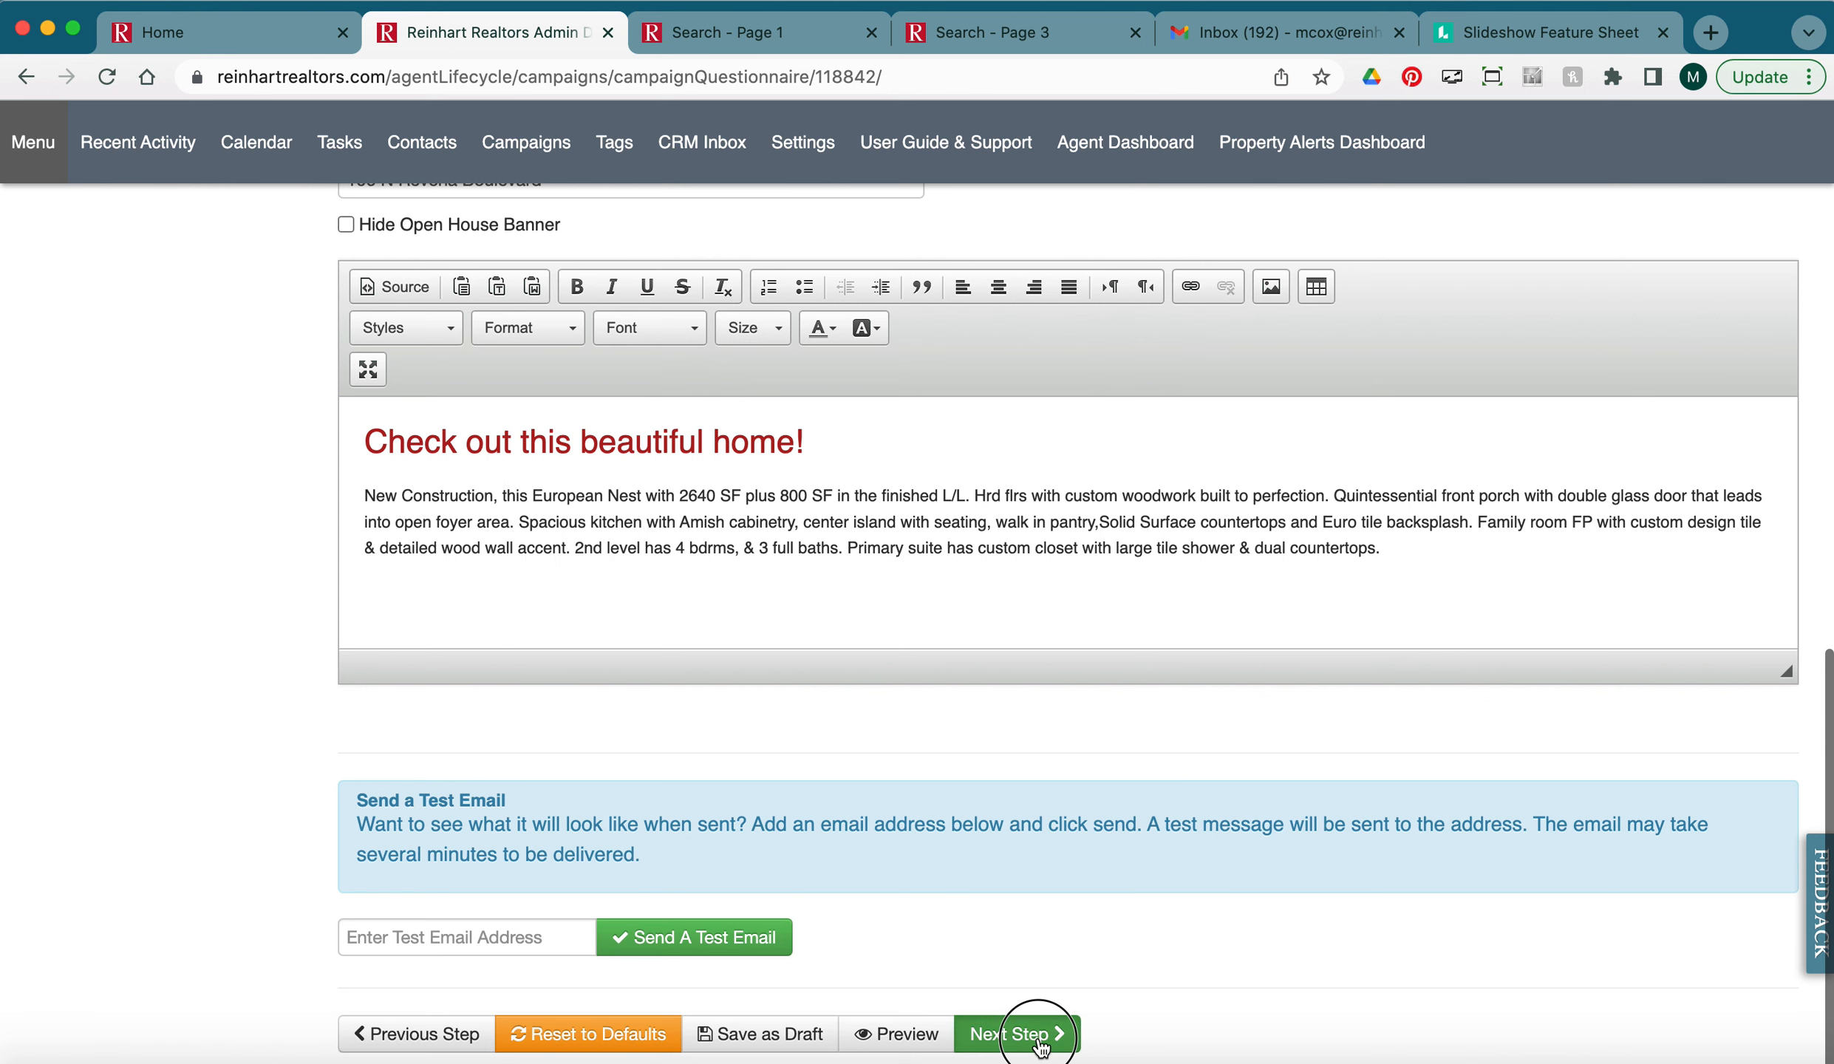
pyautogui.scroll(1, 1267, 898)
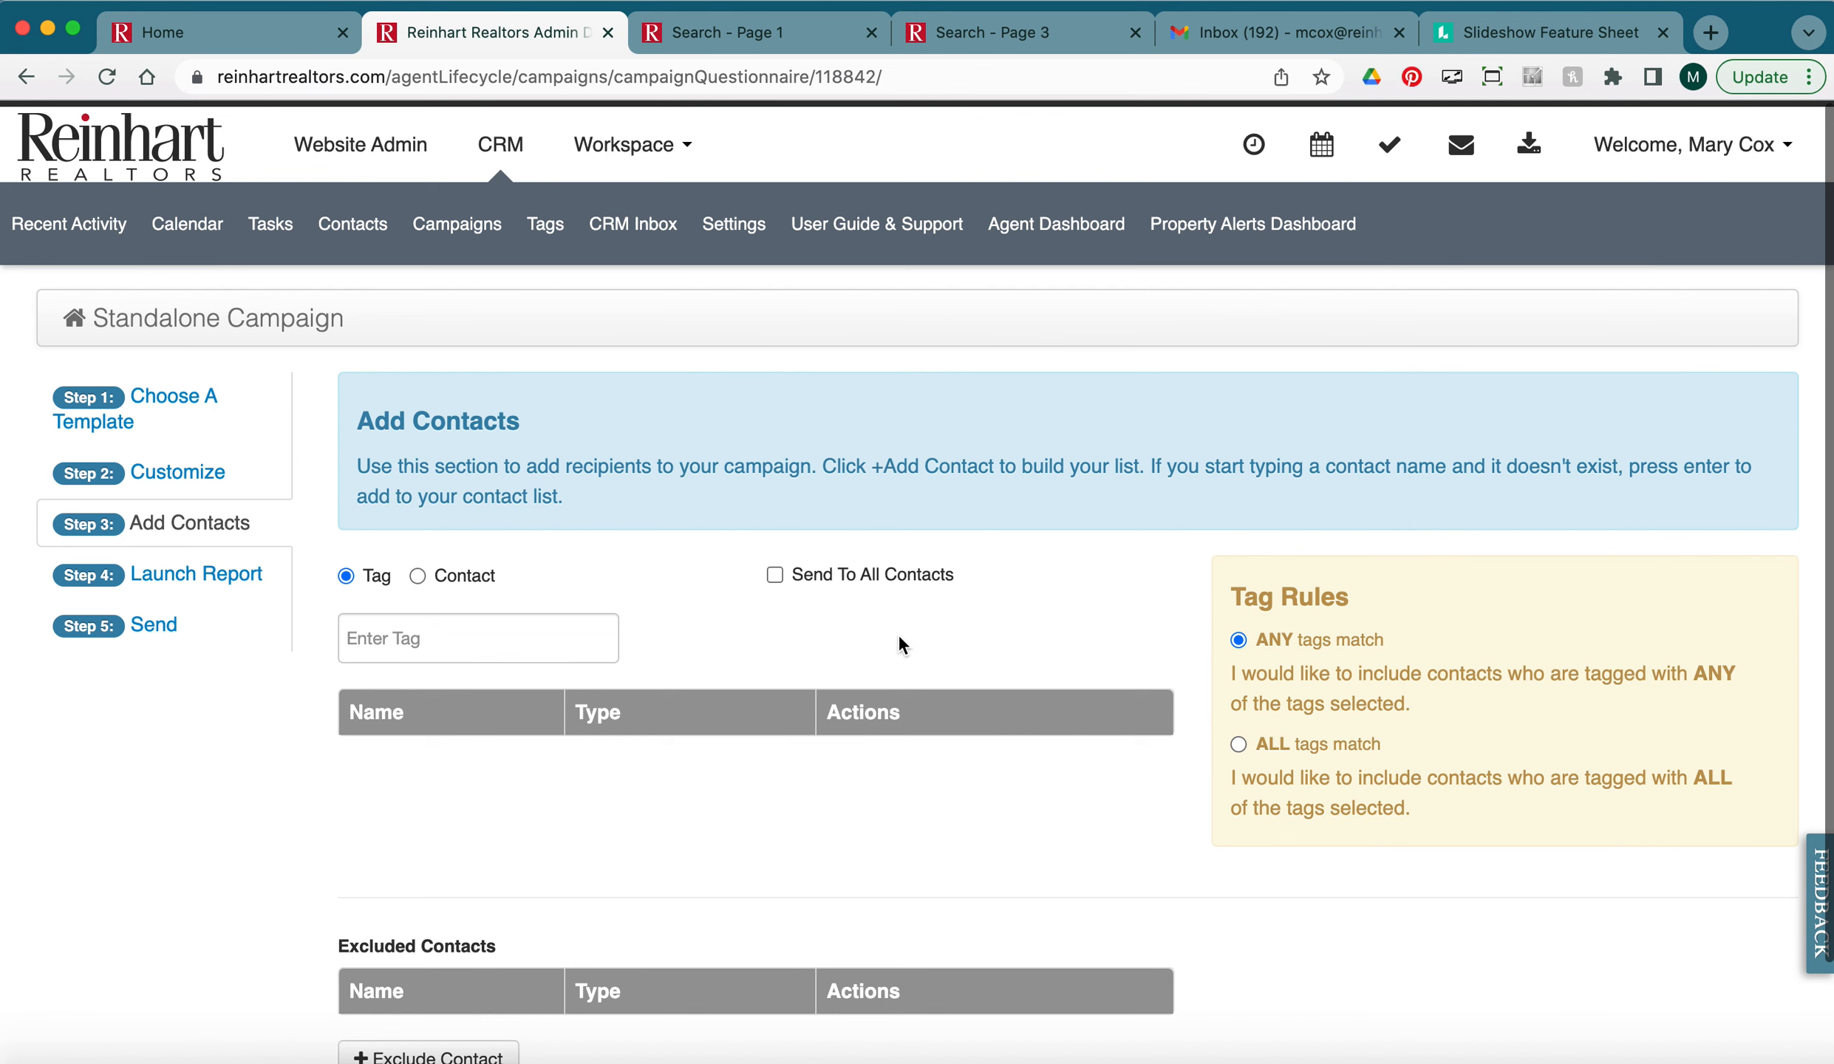
pyautogui.scroll(-1, 805, 598)
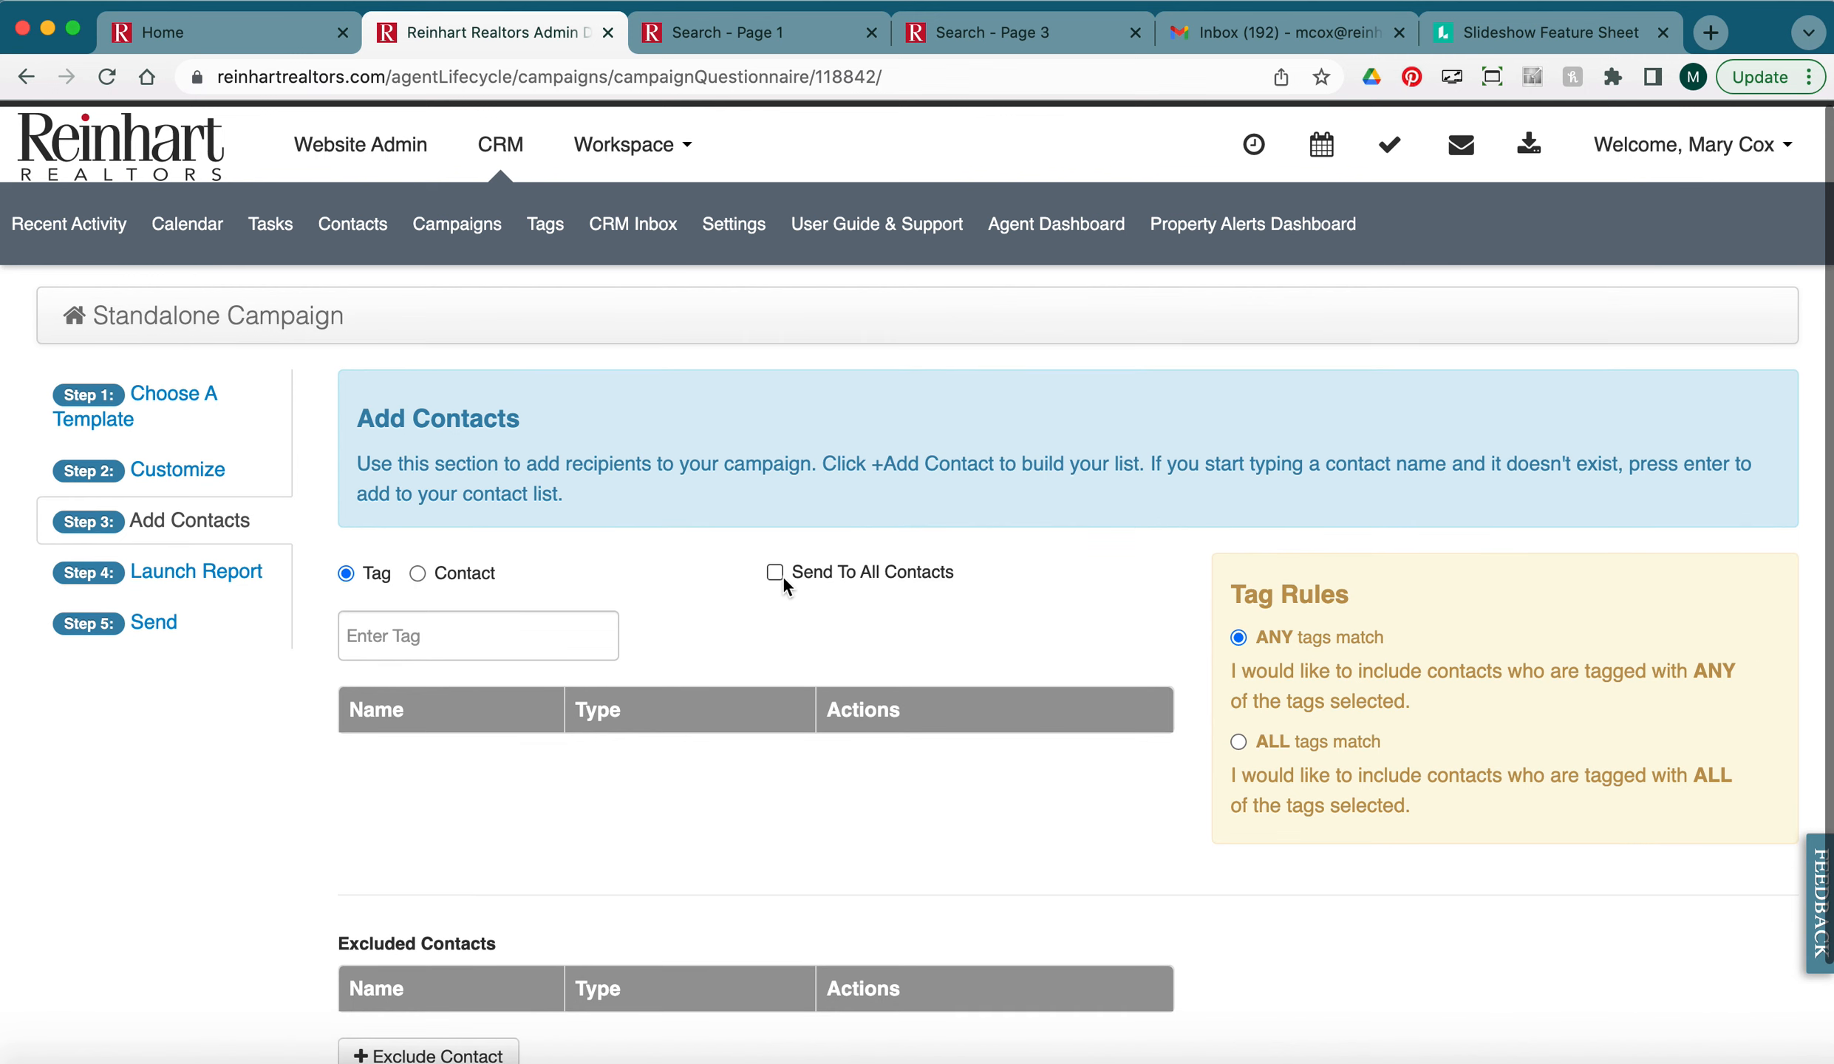
pyautogui.click(783, 577)
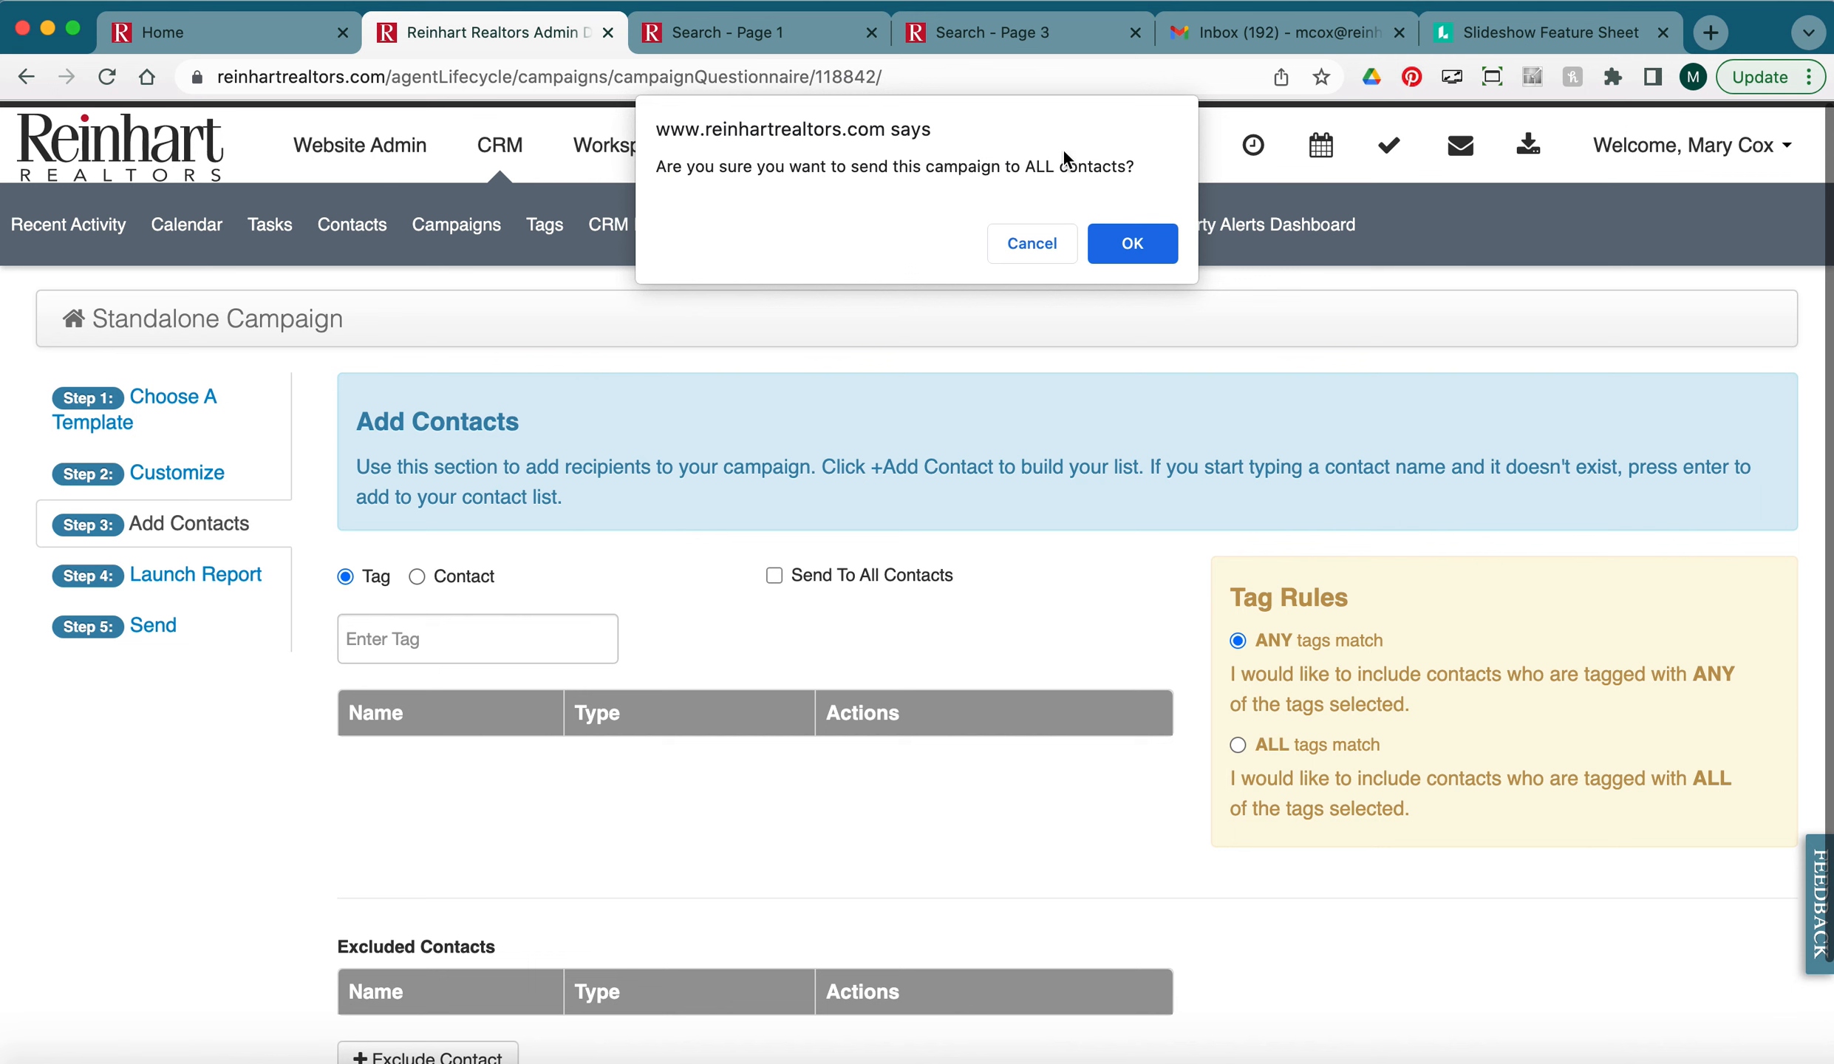
pyautogui.click(1131, 246)
# Approve the 10-recipient launch report and proceed to sending.
pyautogui.scroll(-4, 1069, 670)
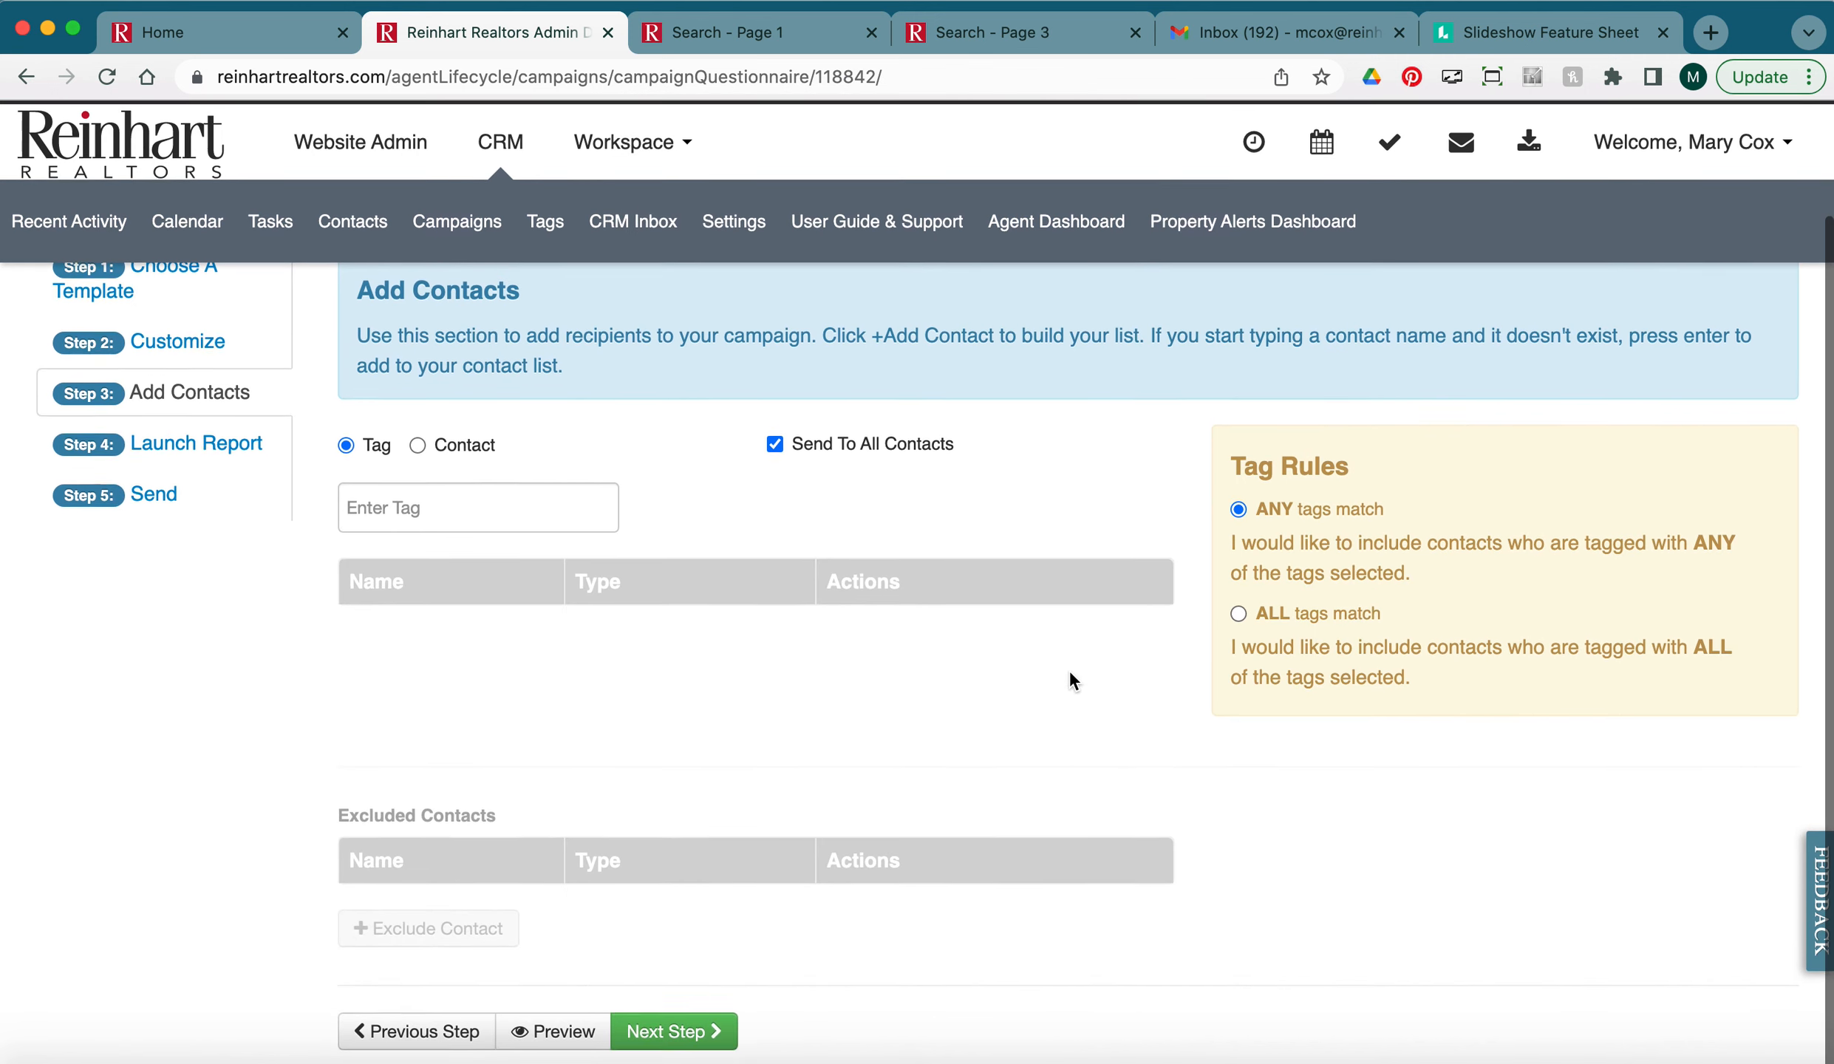
pyautogui.click(669, 1031)
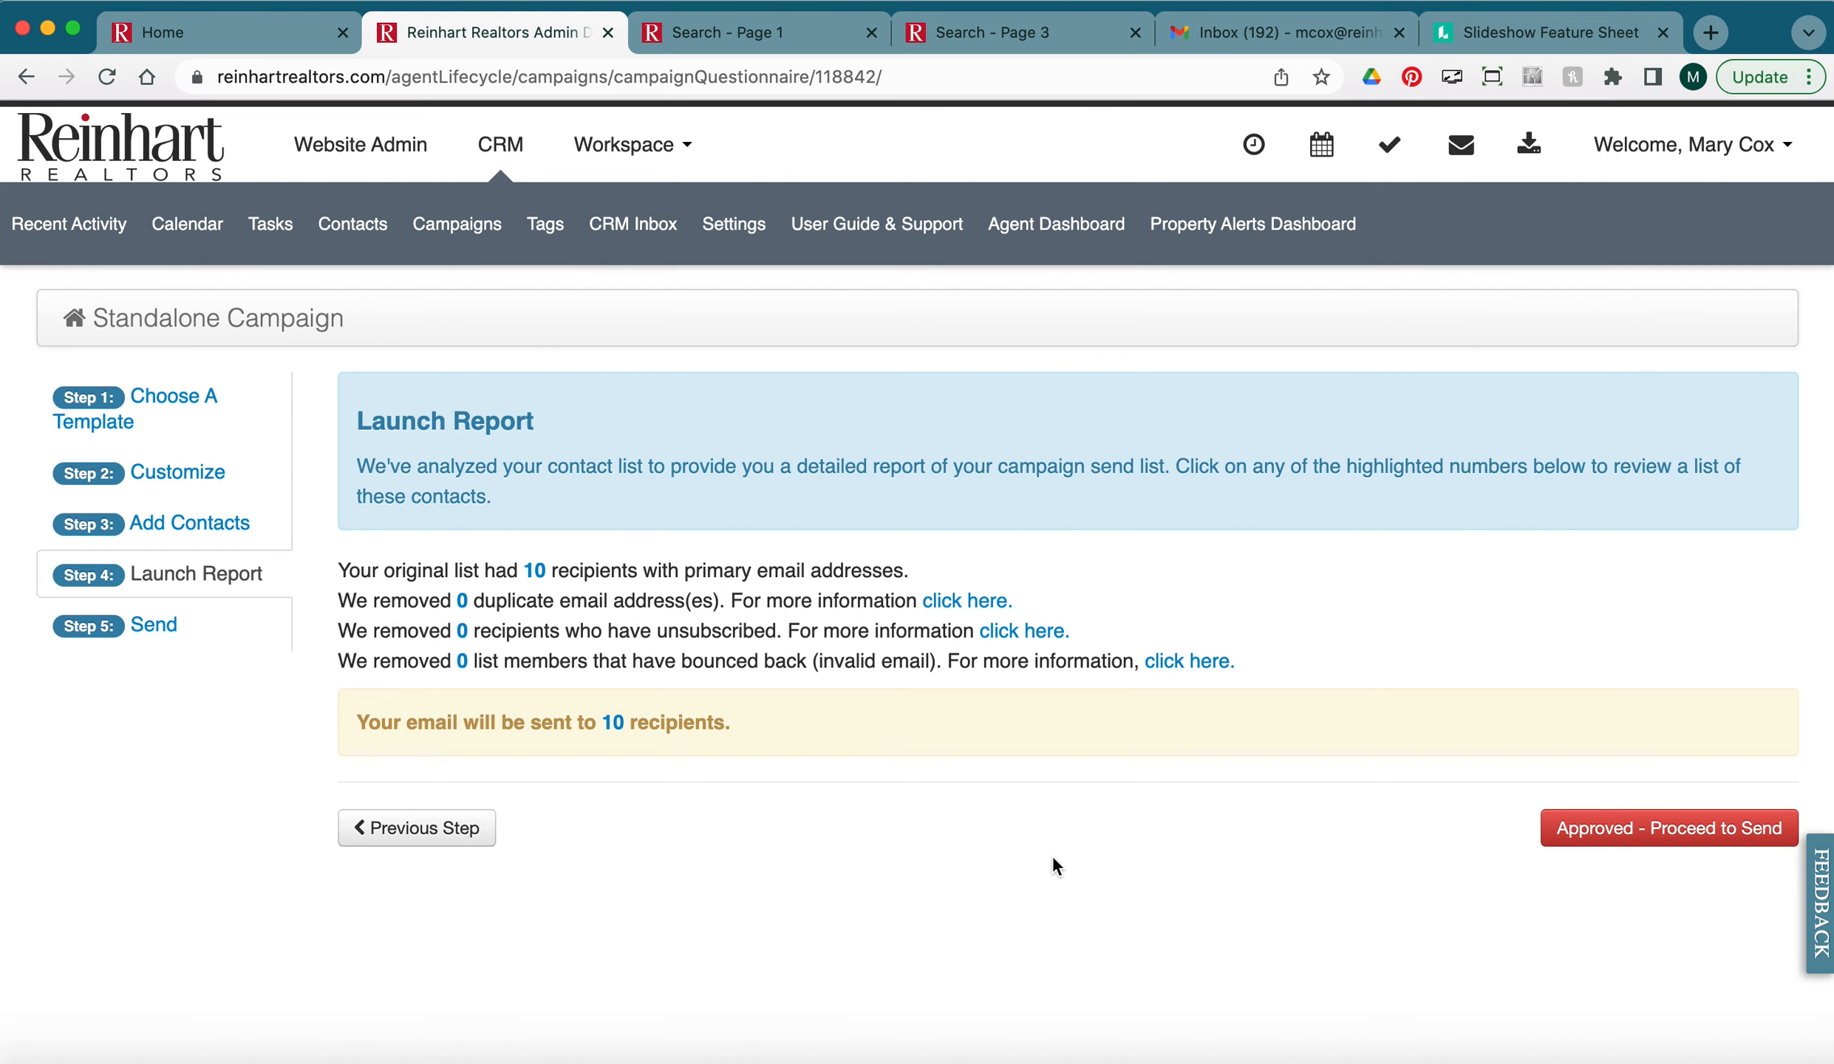
pyautogui.click(1647, 831)
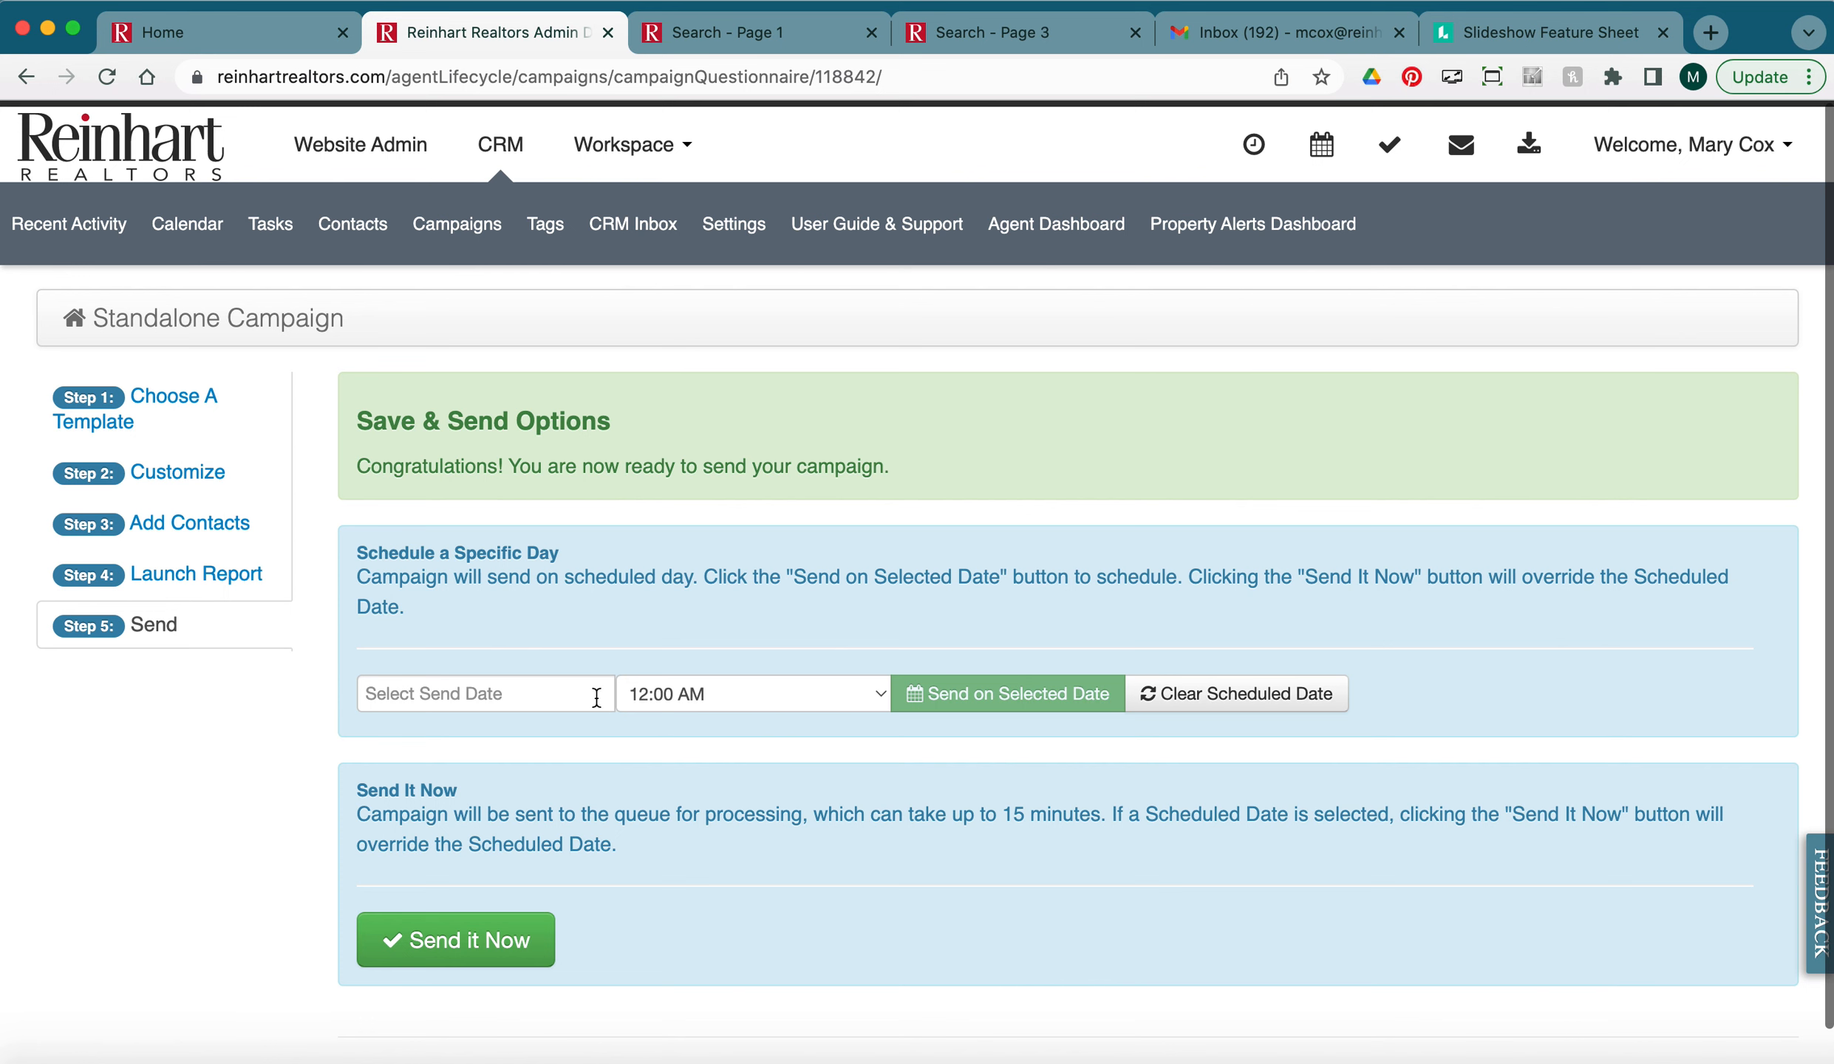
# Set the send date to 04/08/2022 and time to 5:30 AM, then send on that date.
pyautogui.click(560, 695)
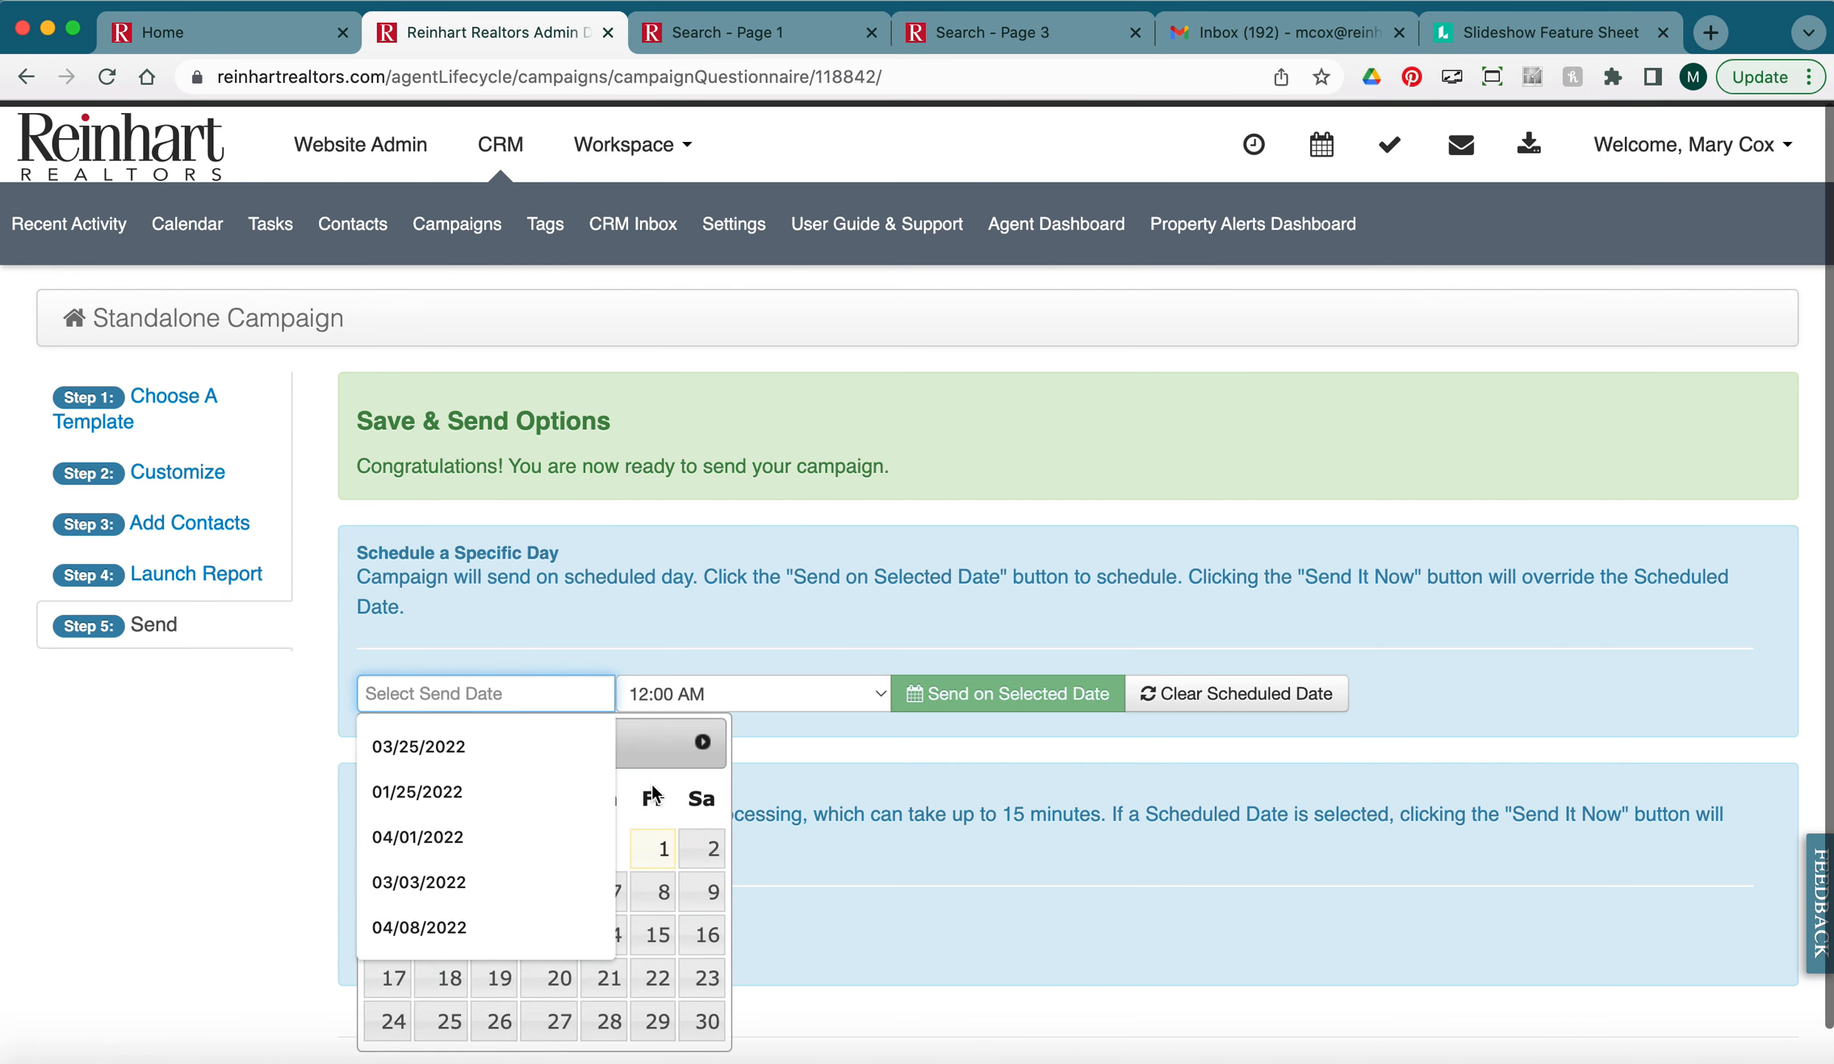
pyautogui.click(660, 892)
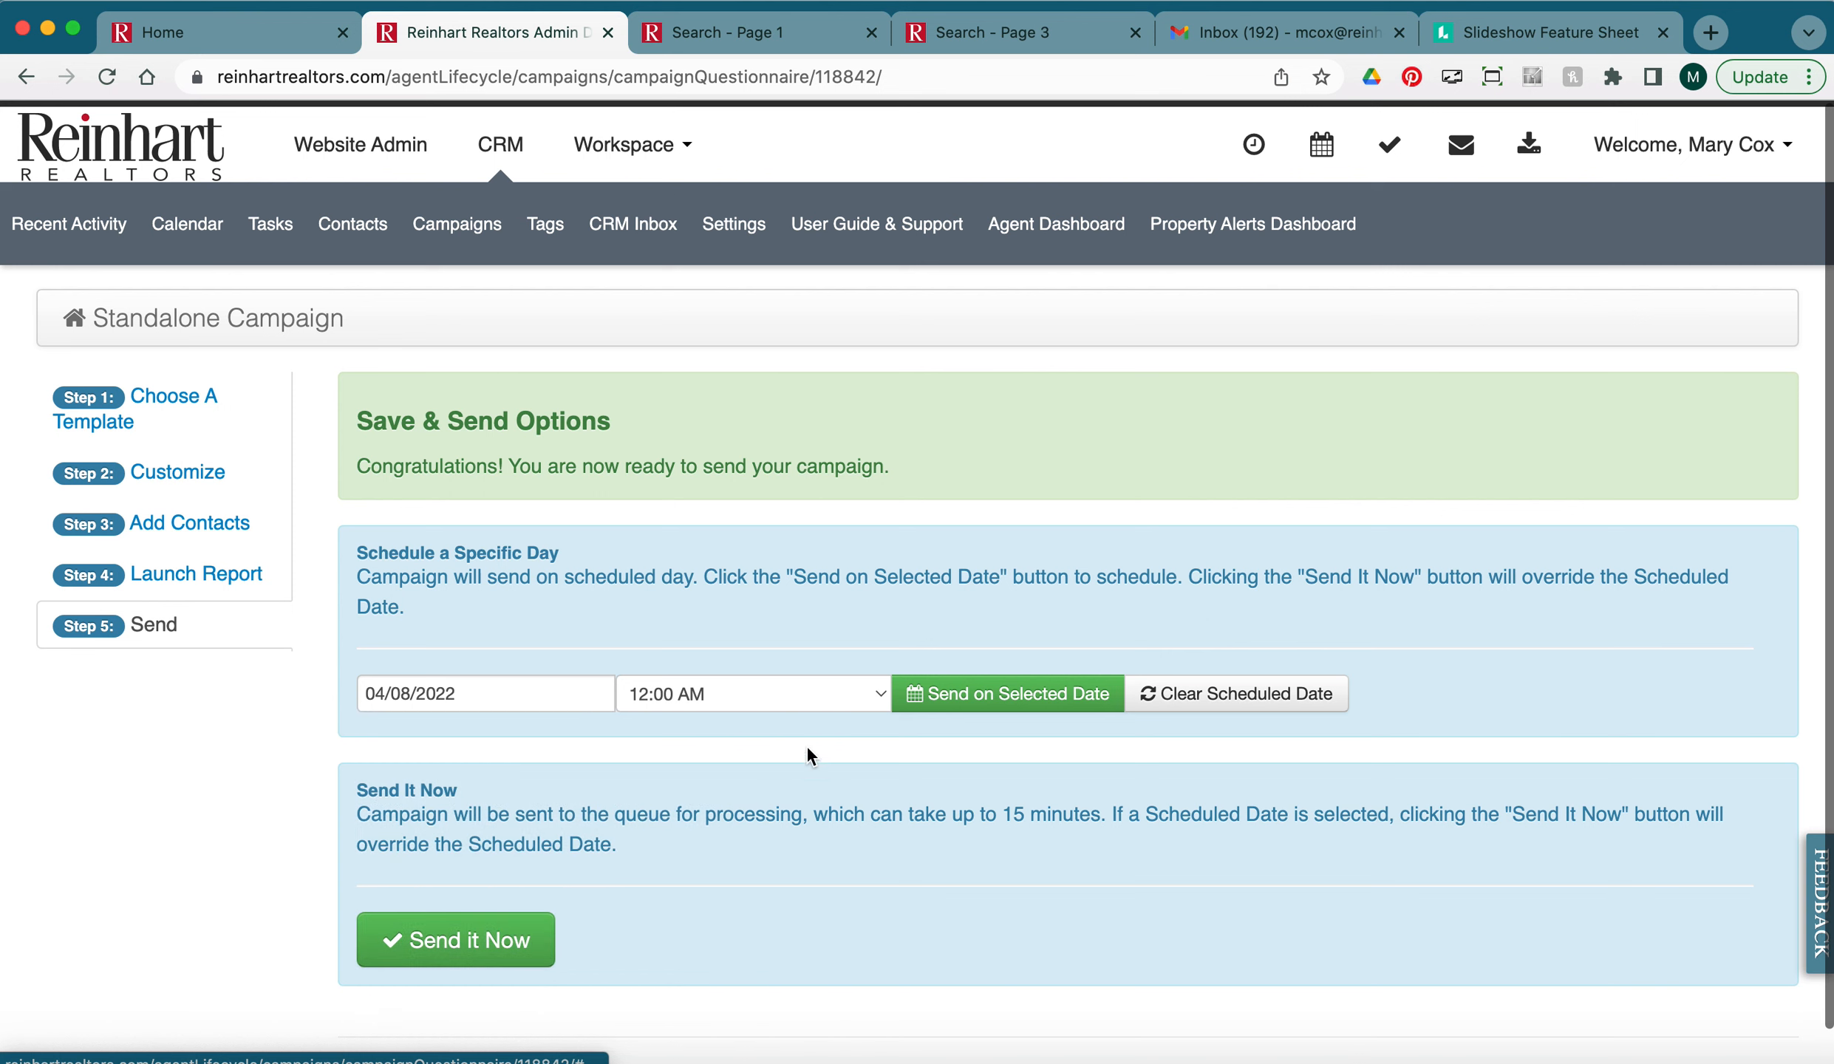
pyautogui.click(819, 708)
pyautogui.click(813, 956)
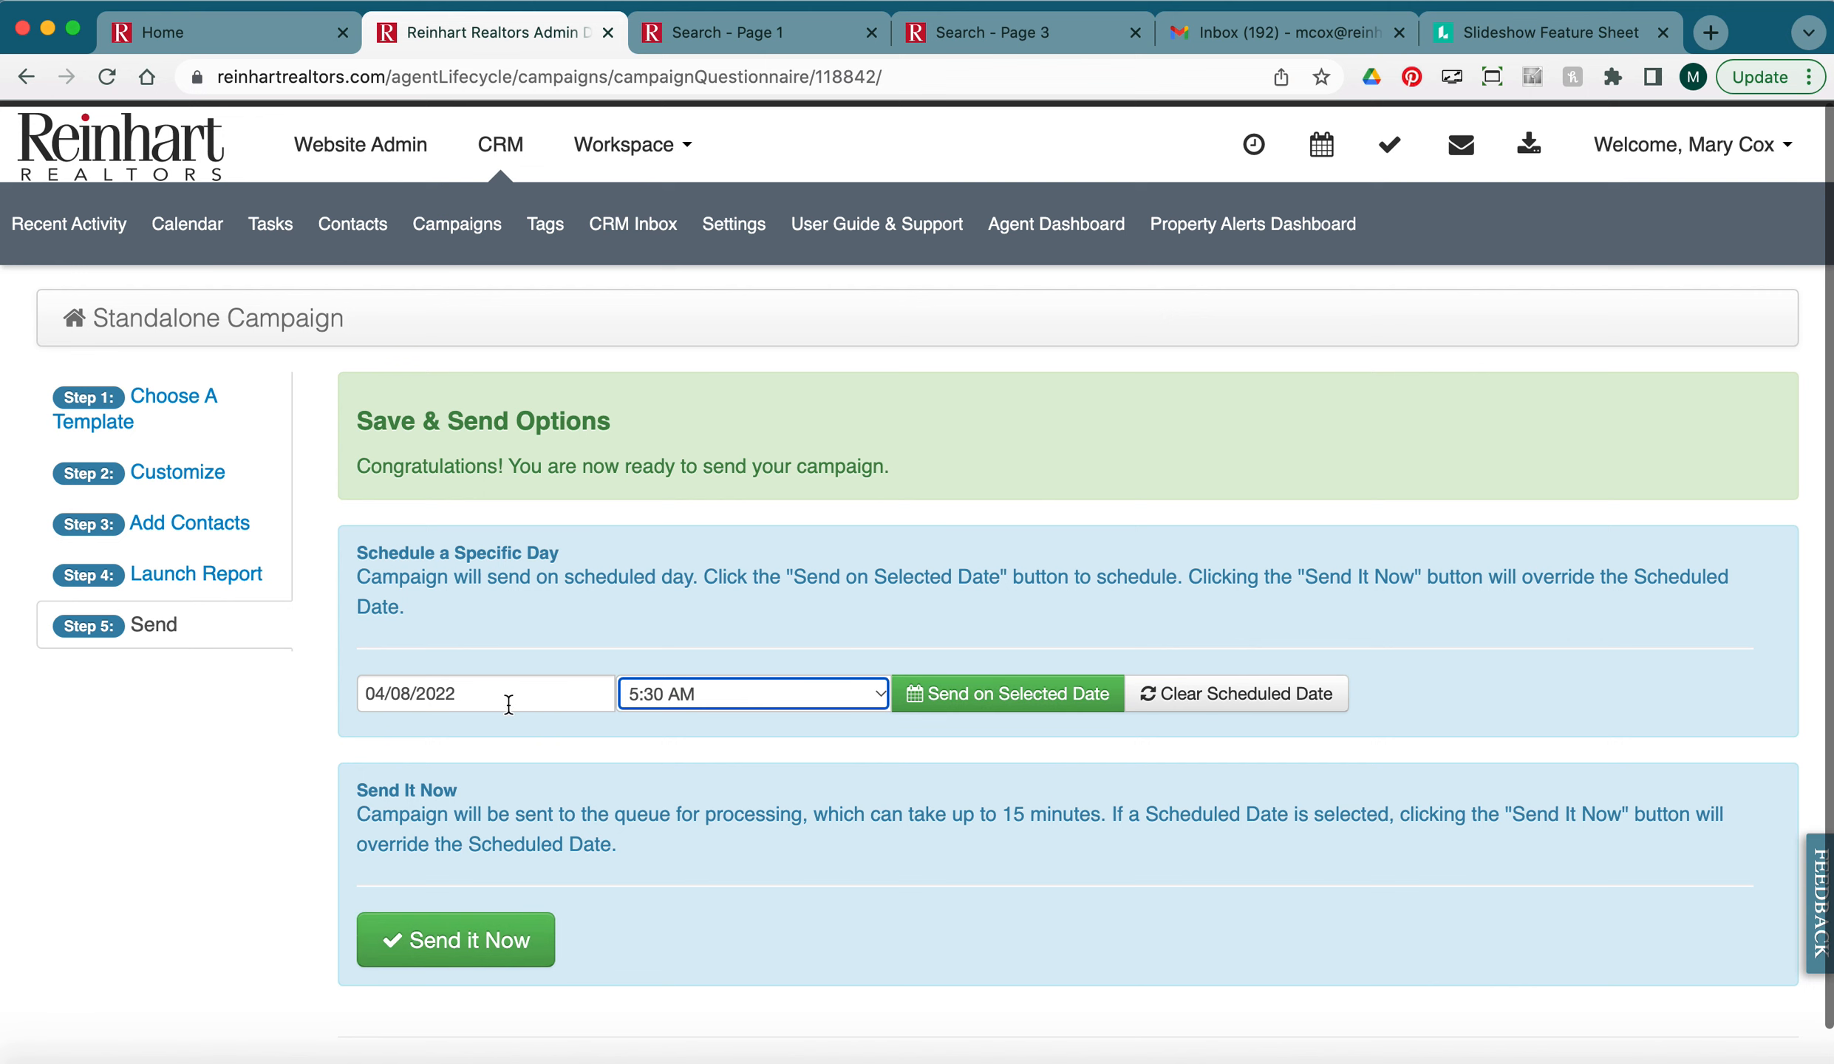
pyautogui.click(978, 703)
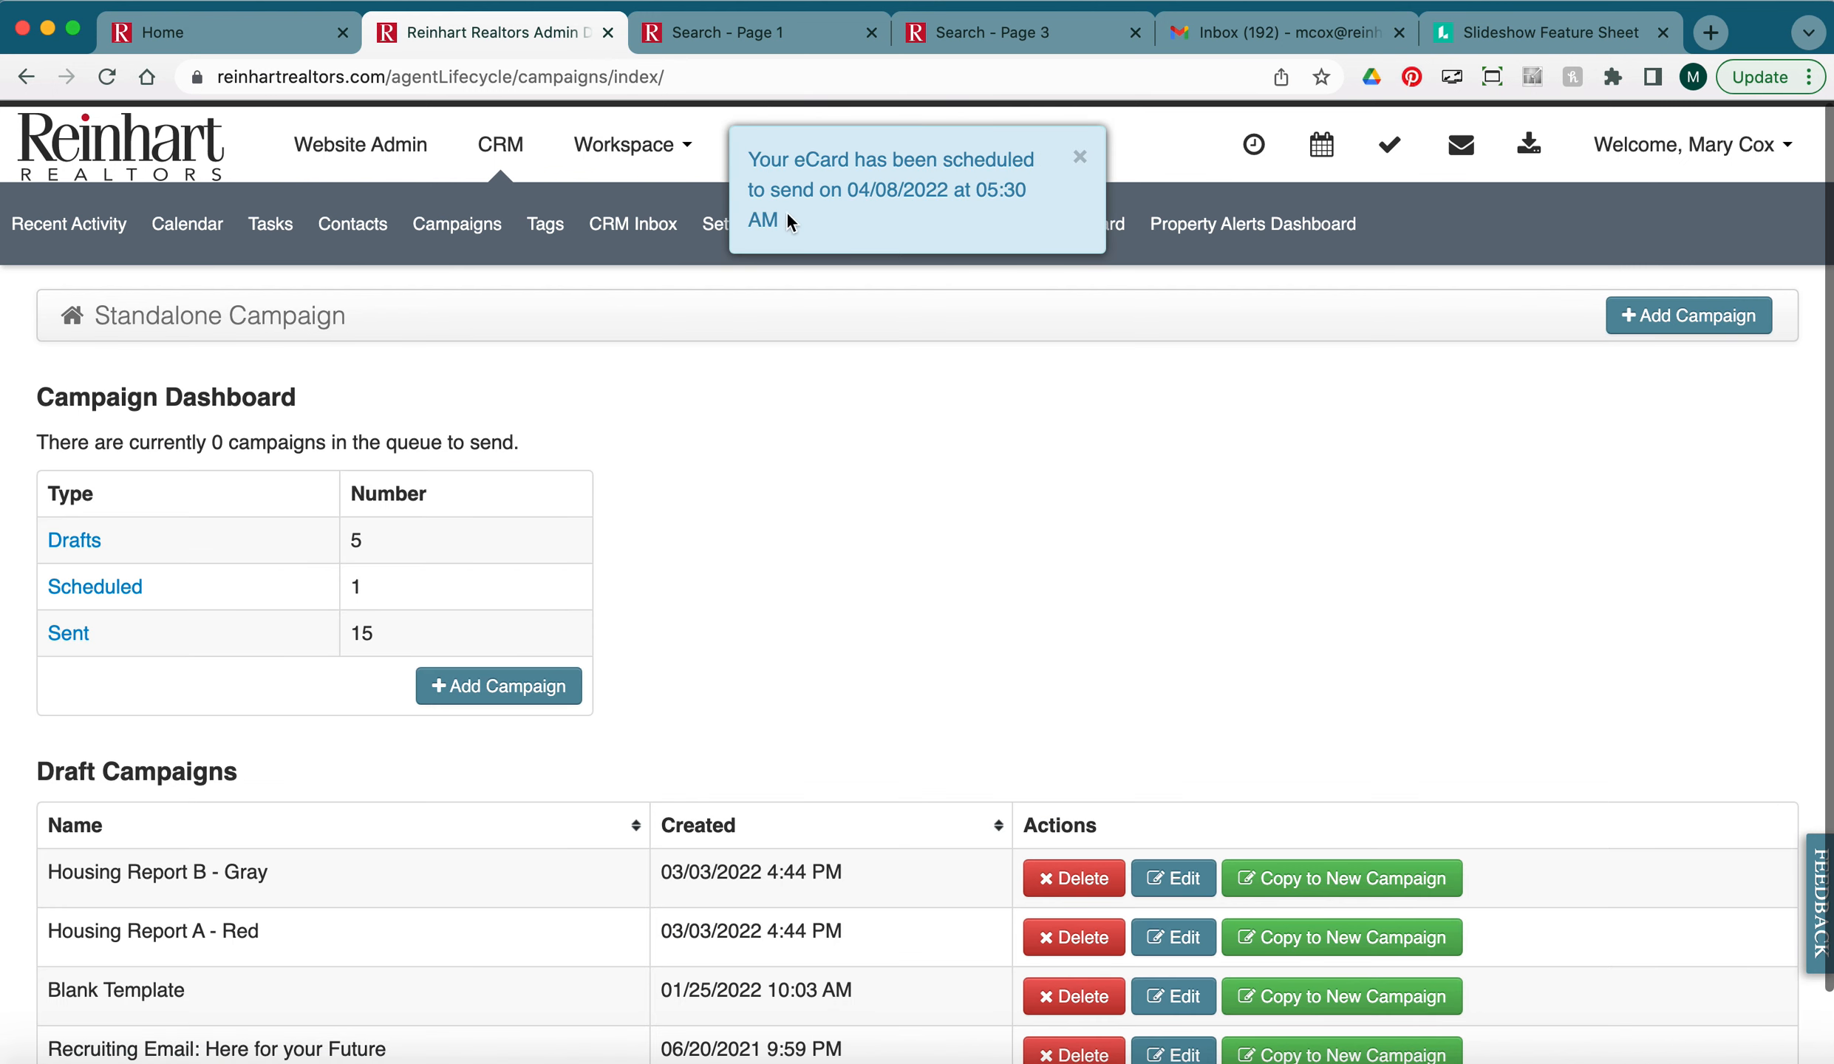
pyautogui.click(1080, 157)
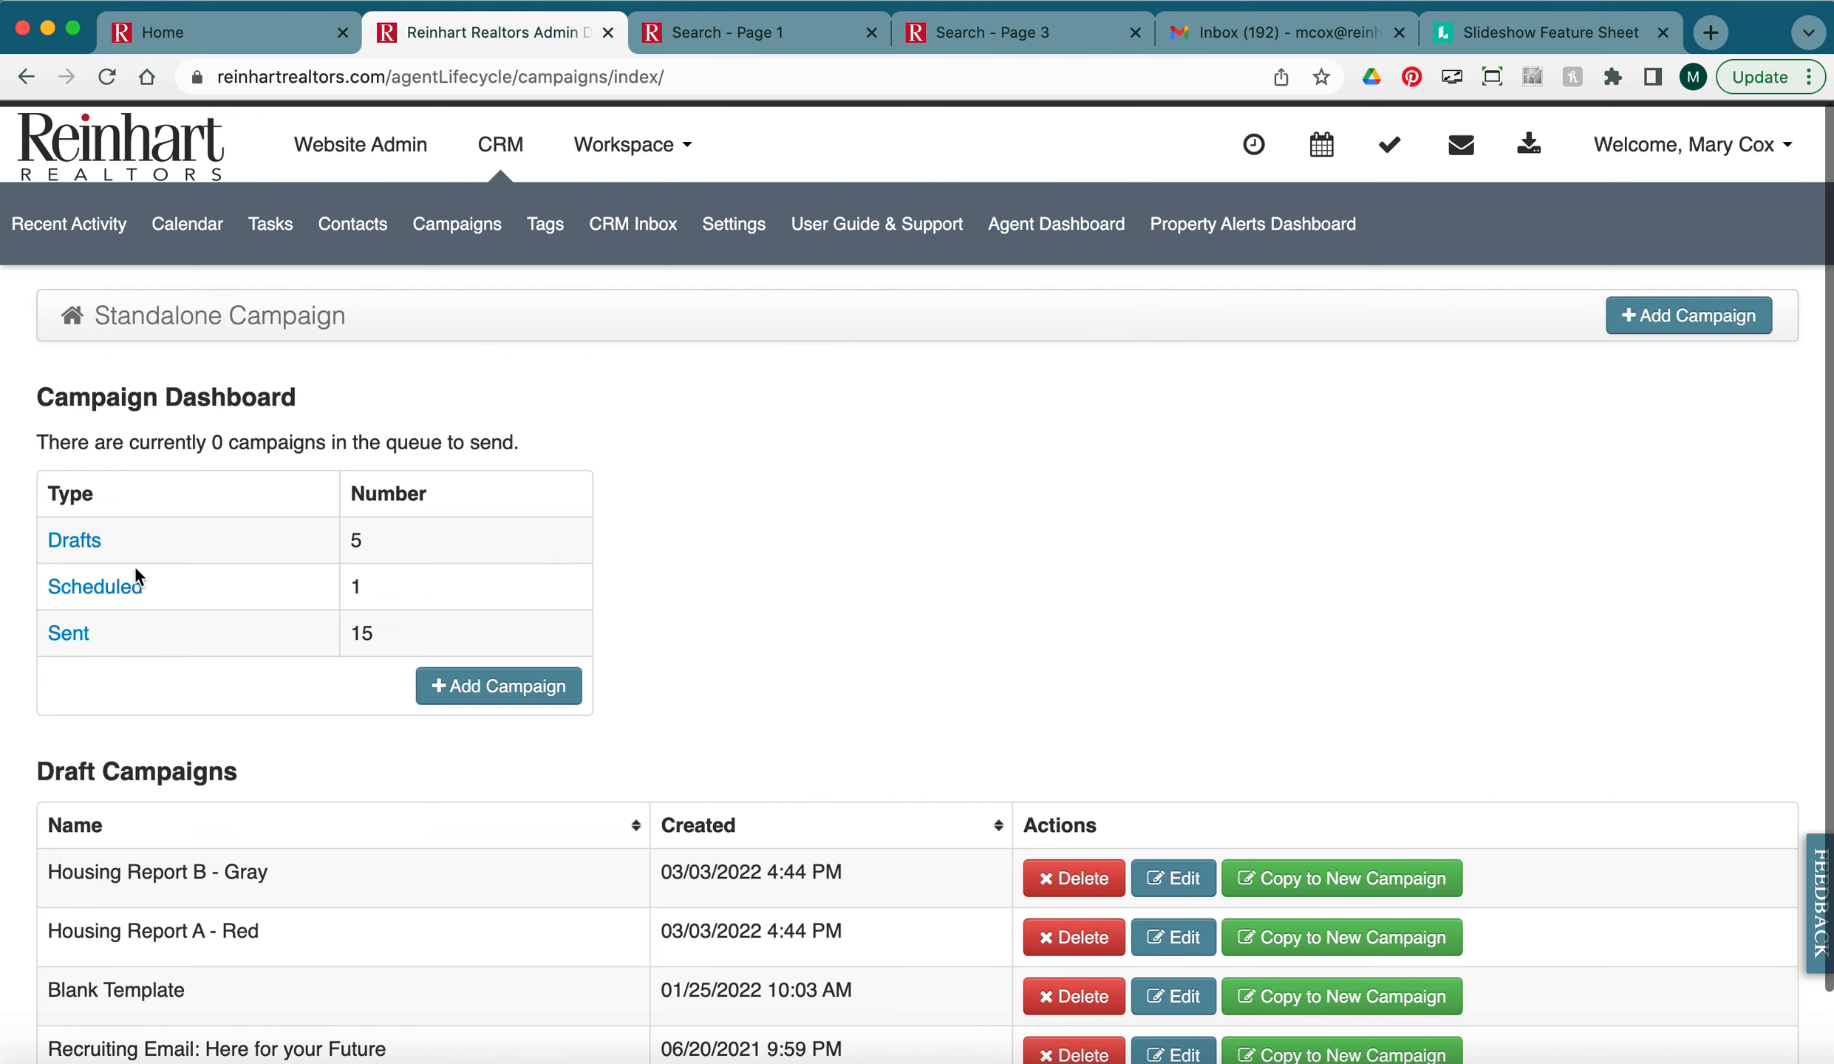
pyautogui.click(120, 603)
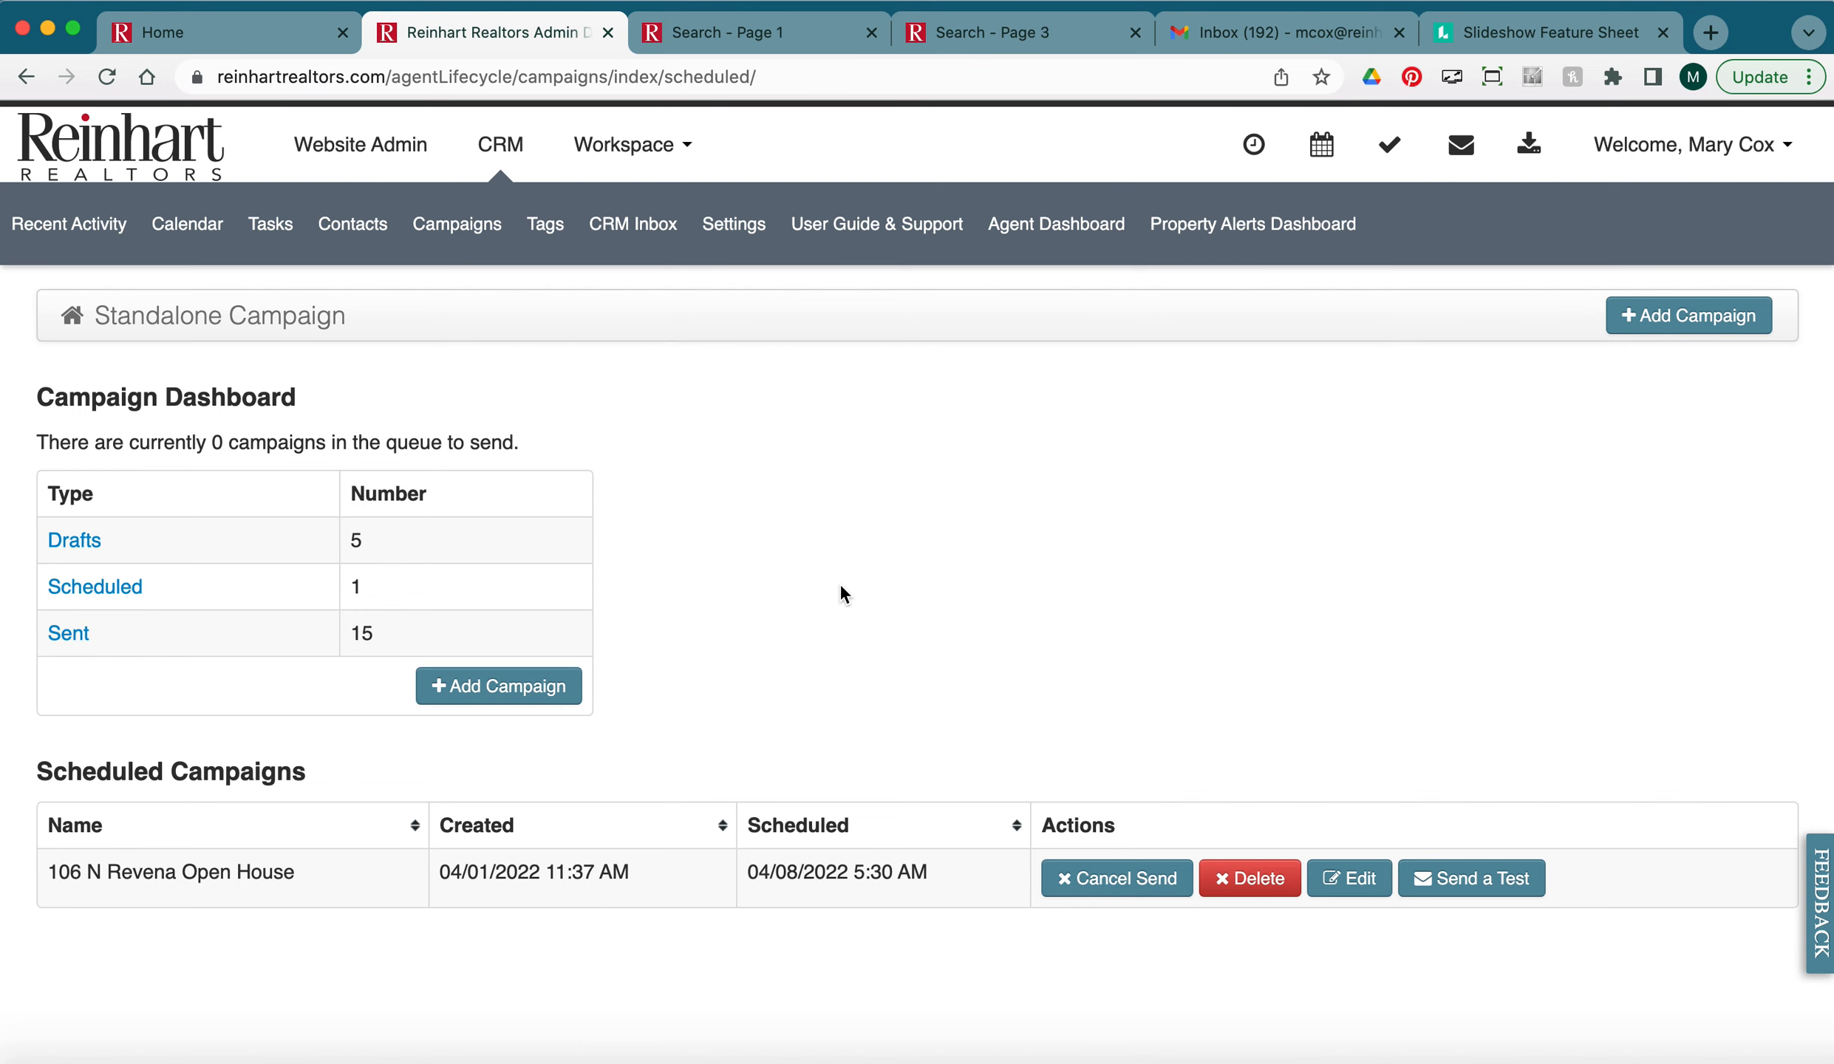
pyautogui.click(478, 251)
pyautogui.click(476, 813)
# Add a new campaign using the Multiple Property Related template.
pyautogui.click(509, 694)
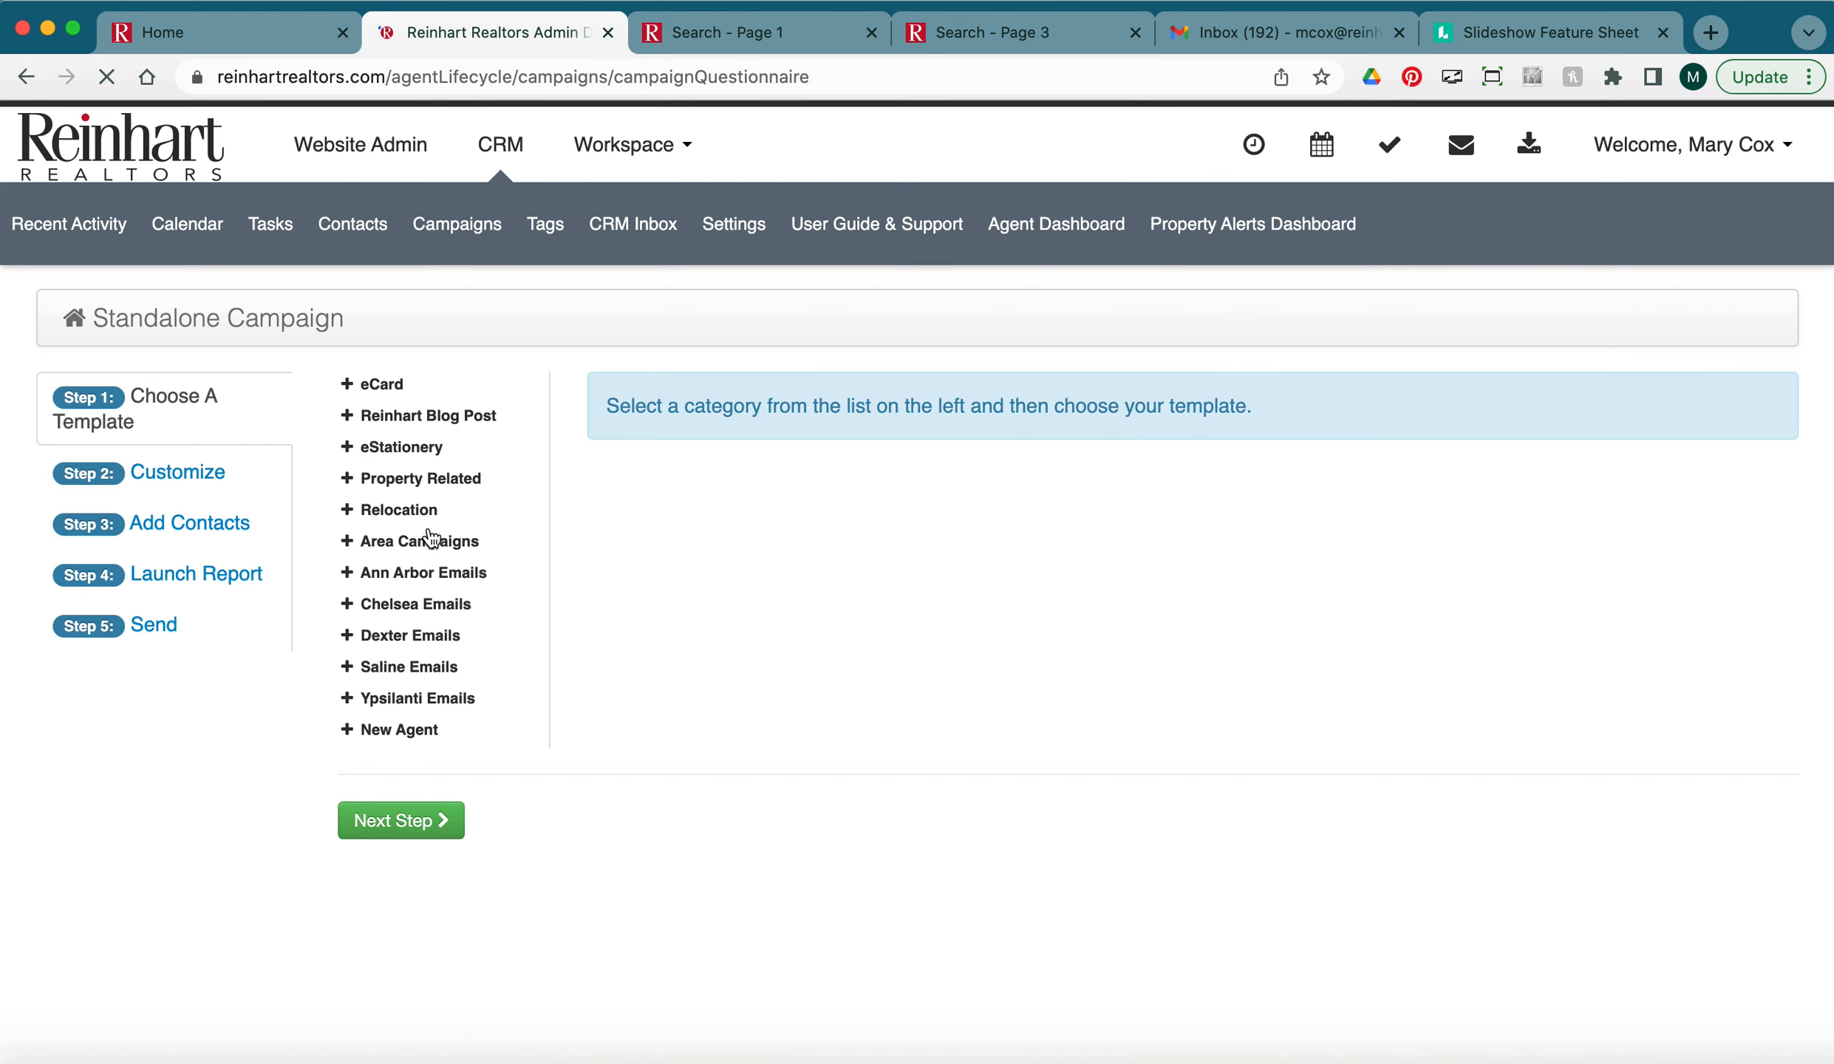
pyautogui.click(388, 485)
pyautogui.click(393, 523)
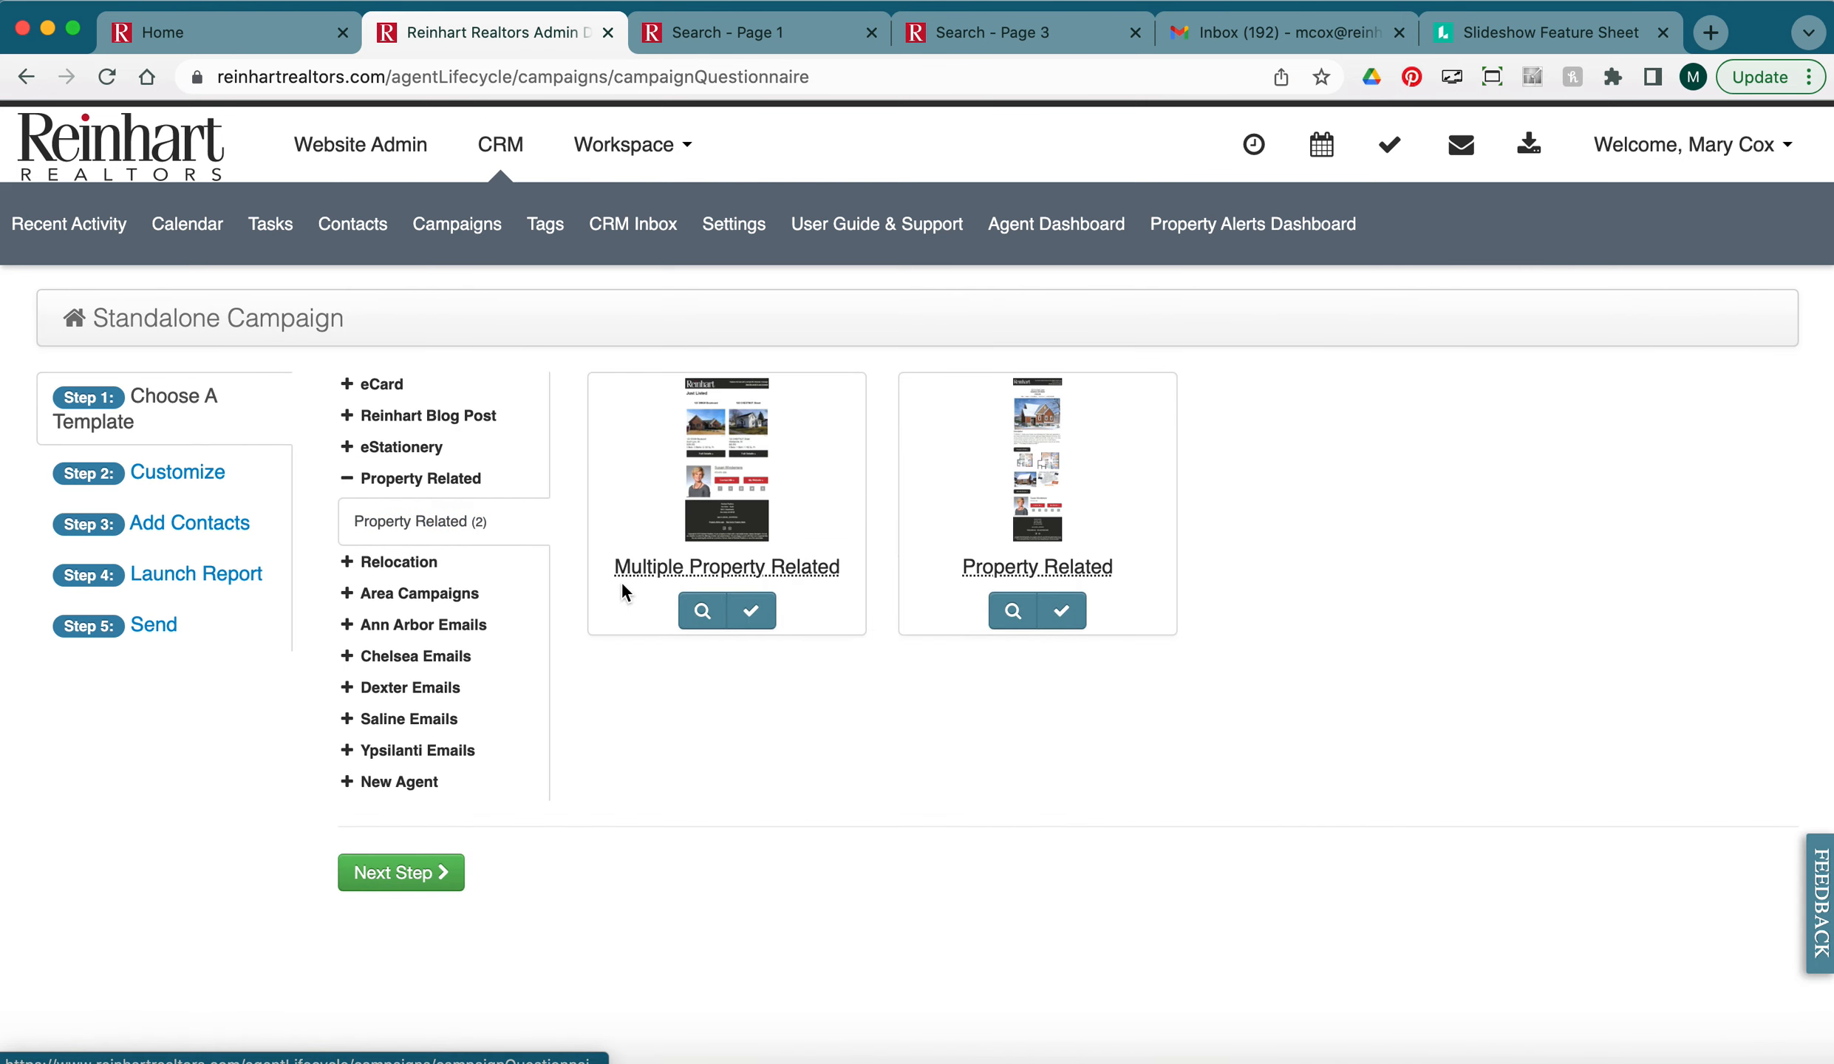
pyautogui.click(751, 612)
# Name the campaign with the suggested earlier 'New Listings 1' campaign name.
pyautogui.scroll(-2, 928, 695)
pyautogui.moveTo(548, 495); pyautogui.dragTo(333, 505)
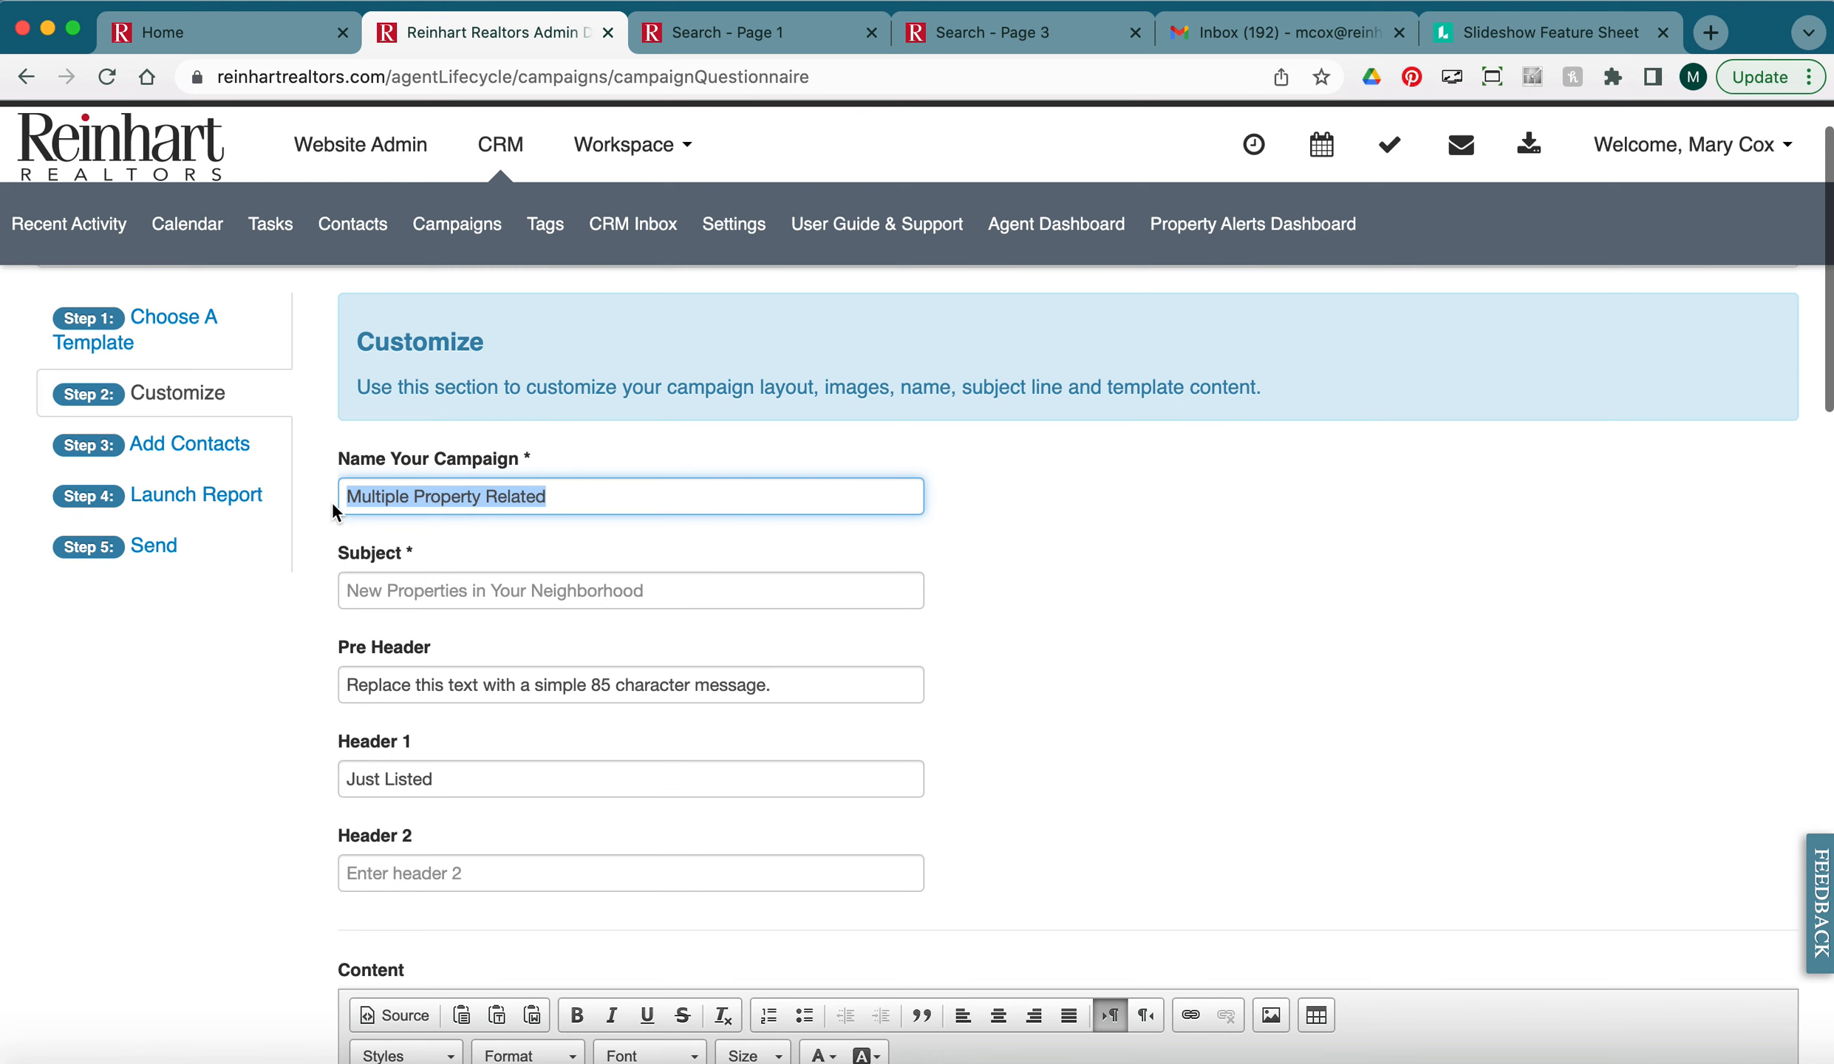
pyautogui.write('S')
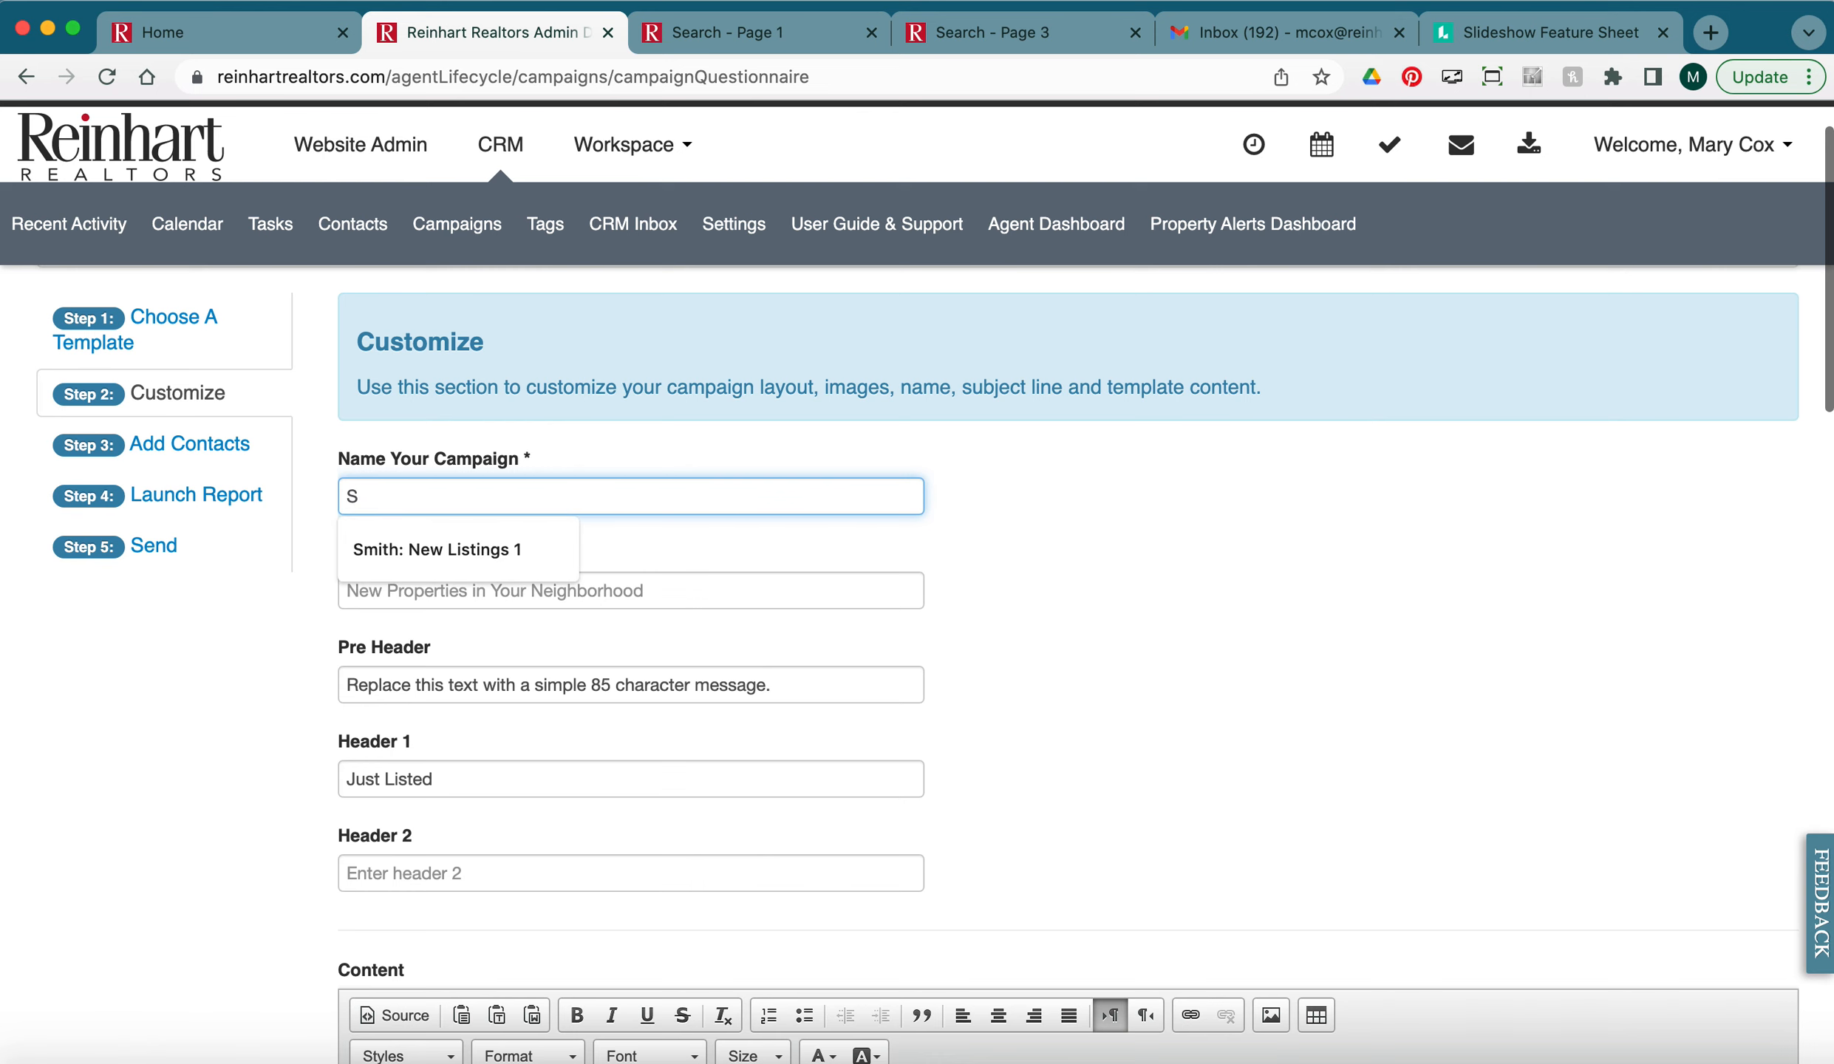
pyautogui.click(423, 542)
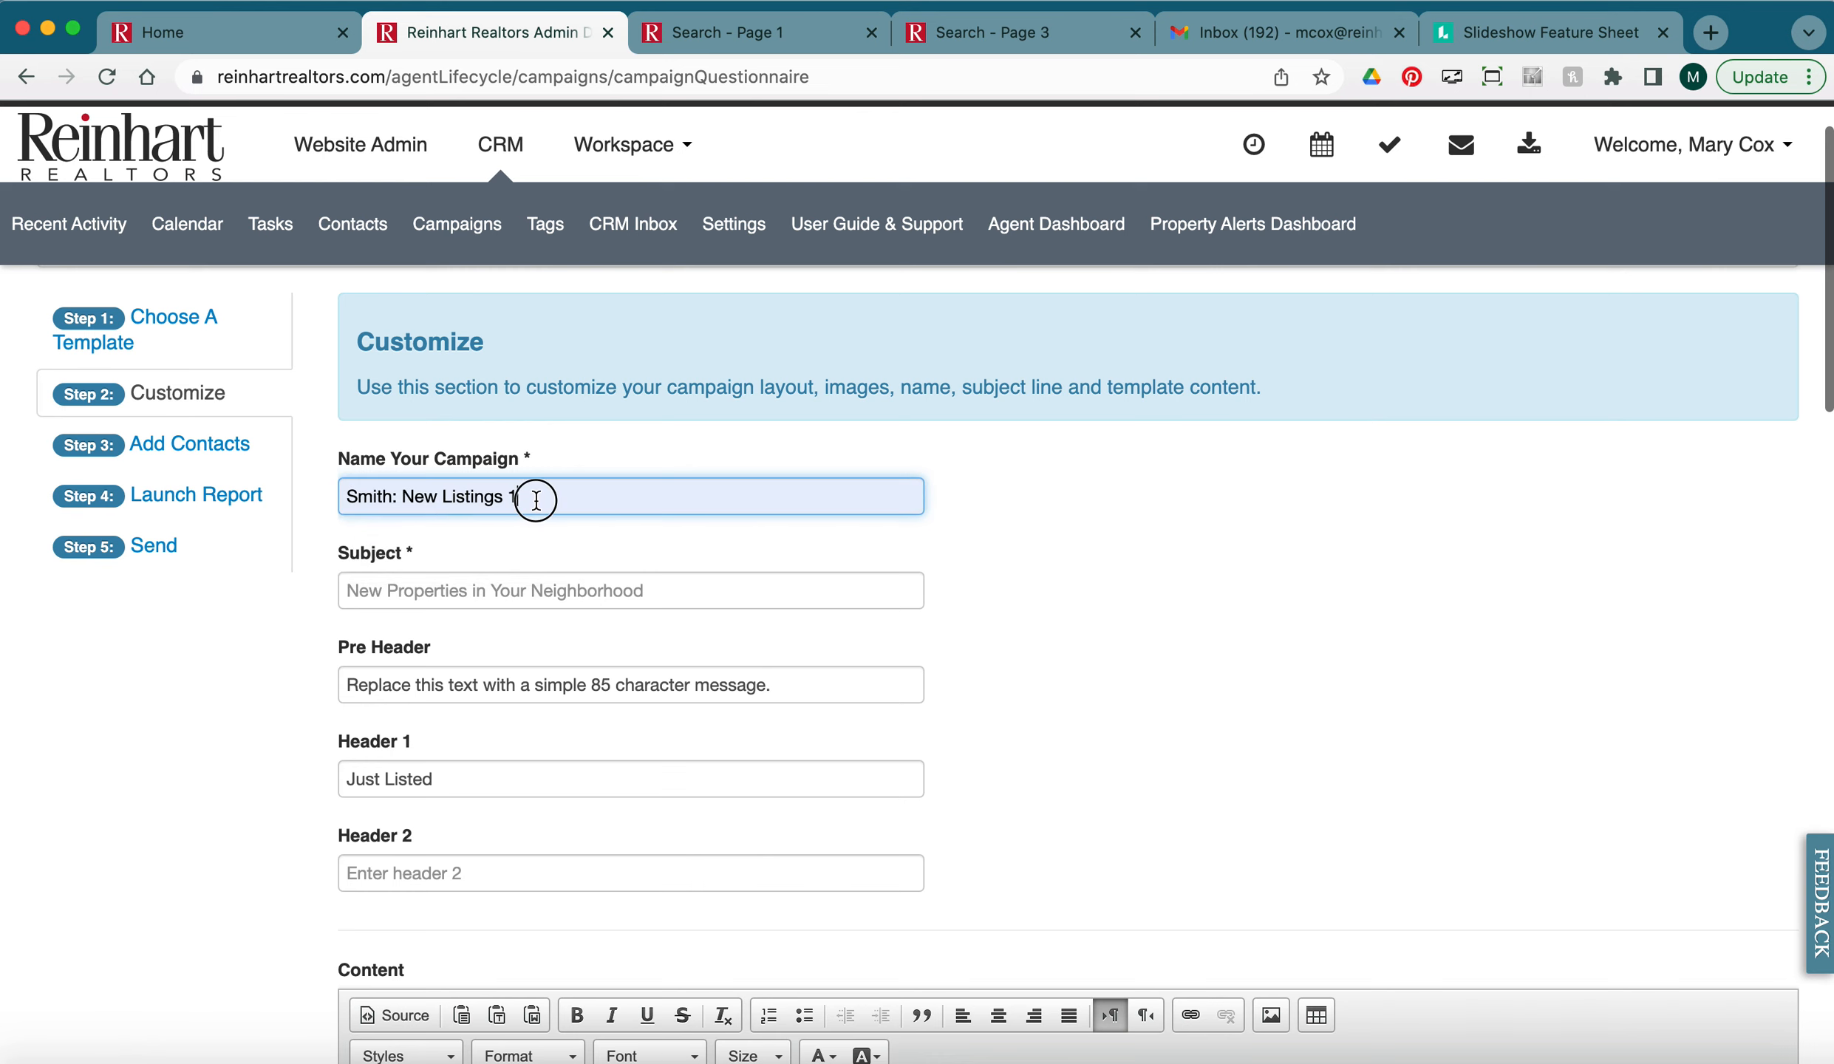
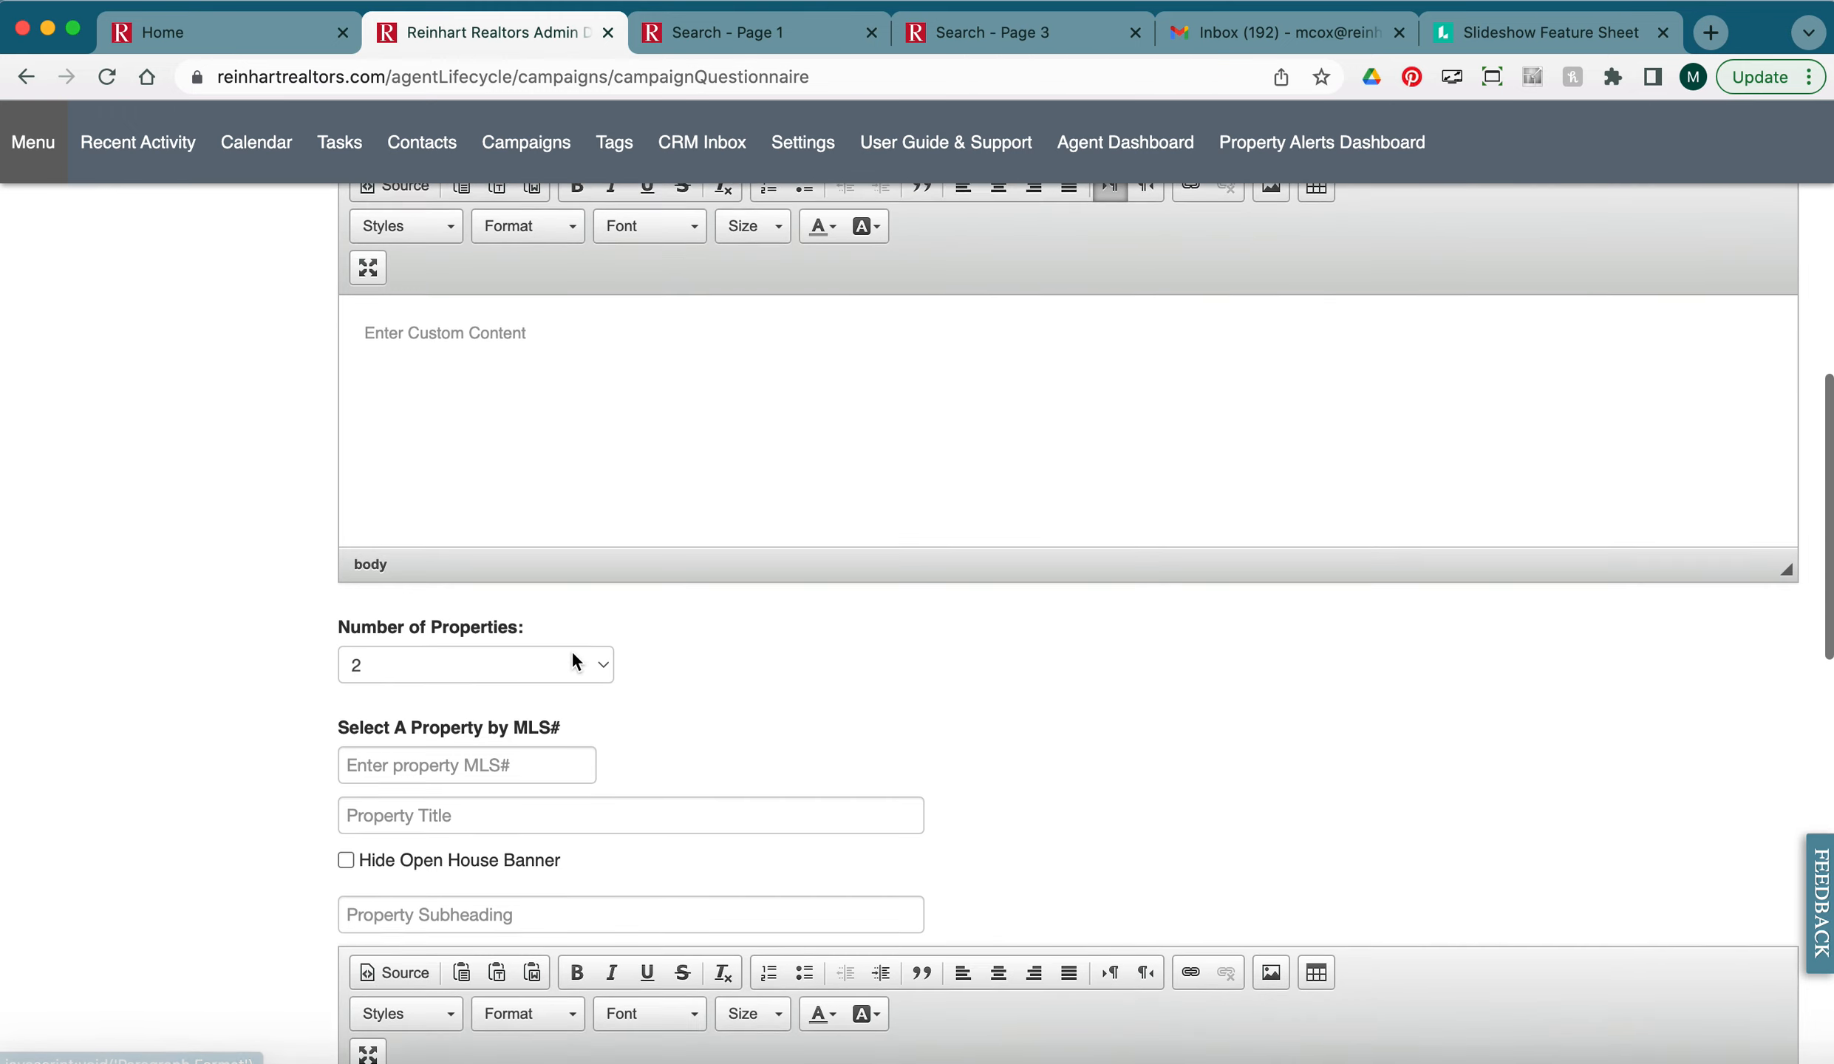
pyautogui.scroll(1, 957, 775)
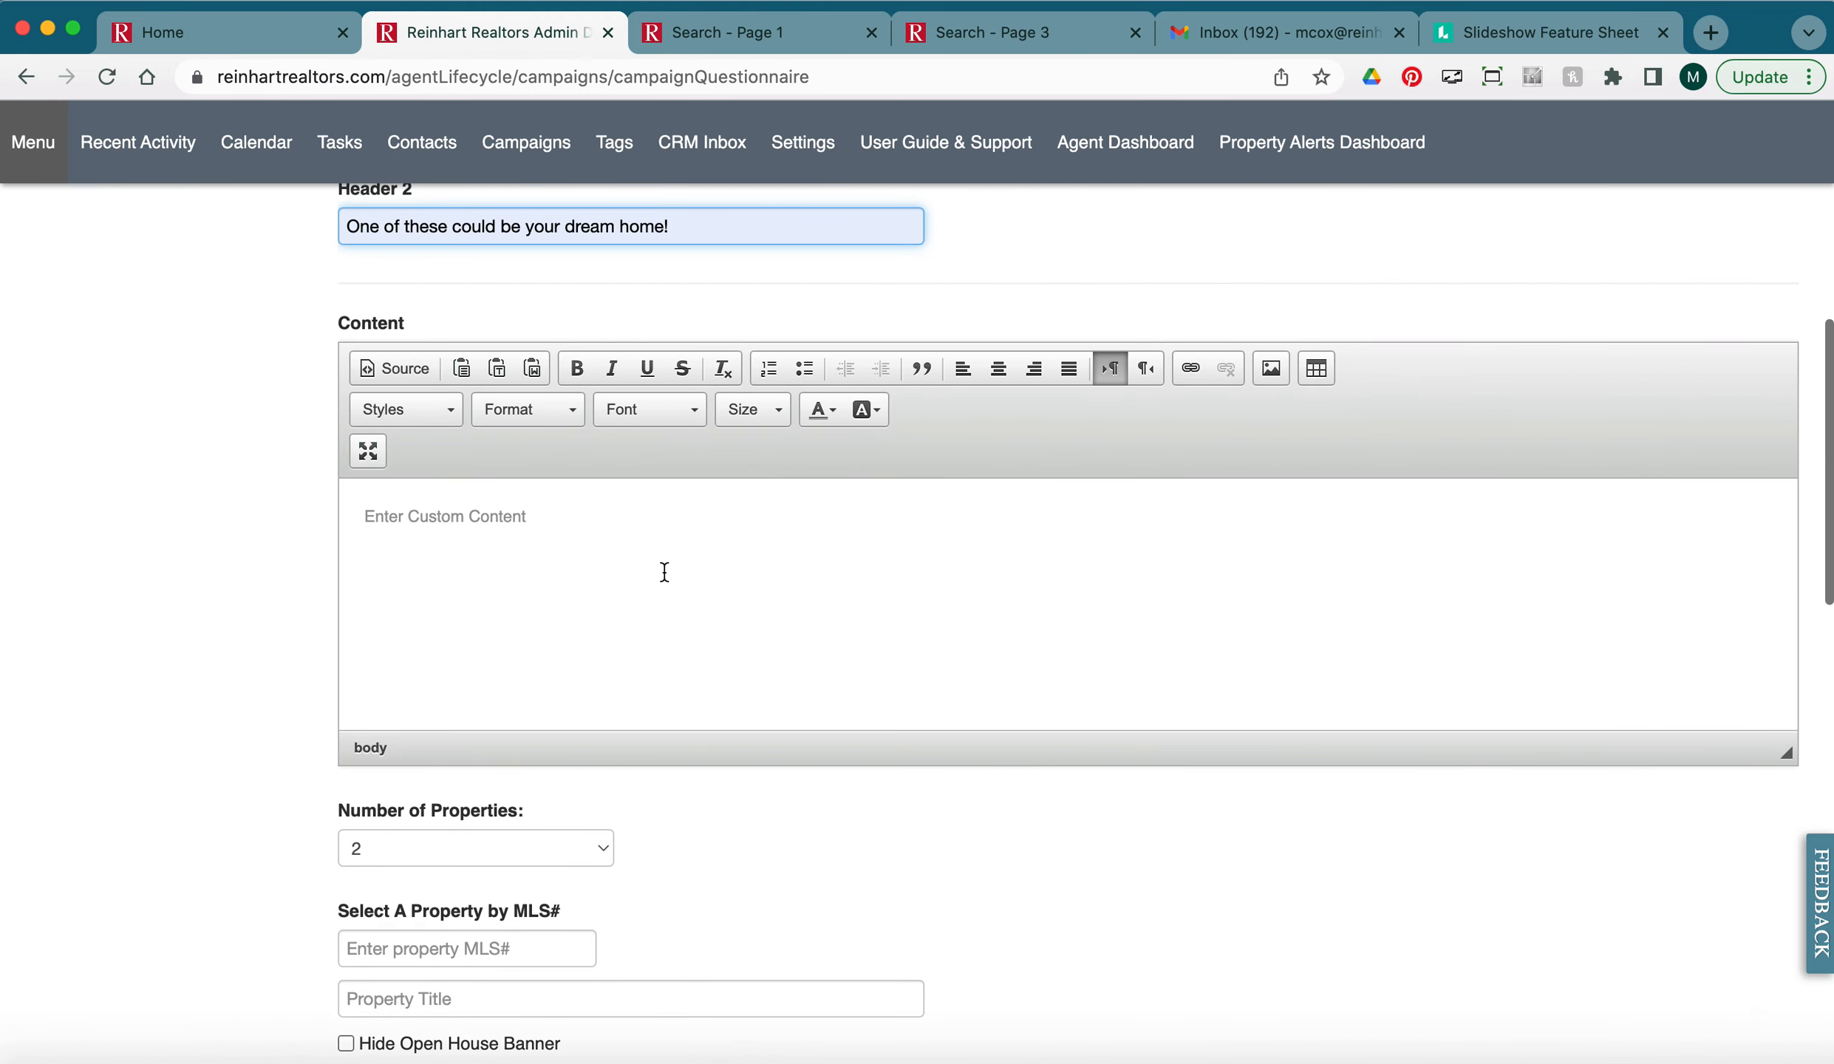
# Type 'Additional property details.' into the Content editor and check the Lucidpress flyer page.
pyautogui.click(643, 561)
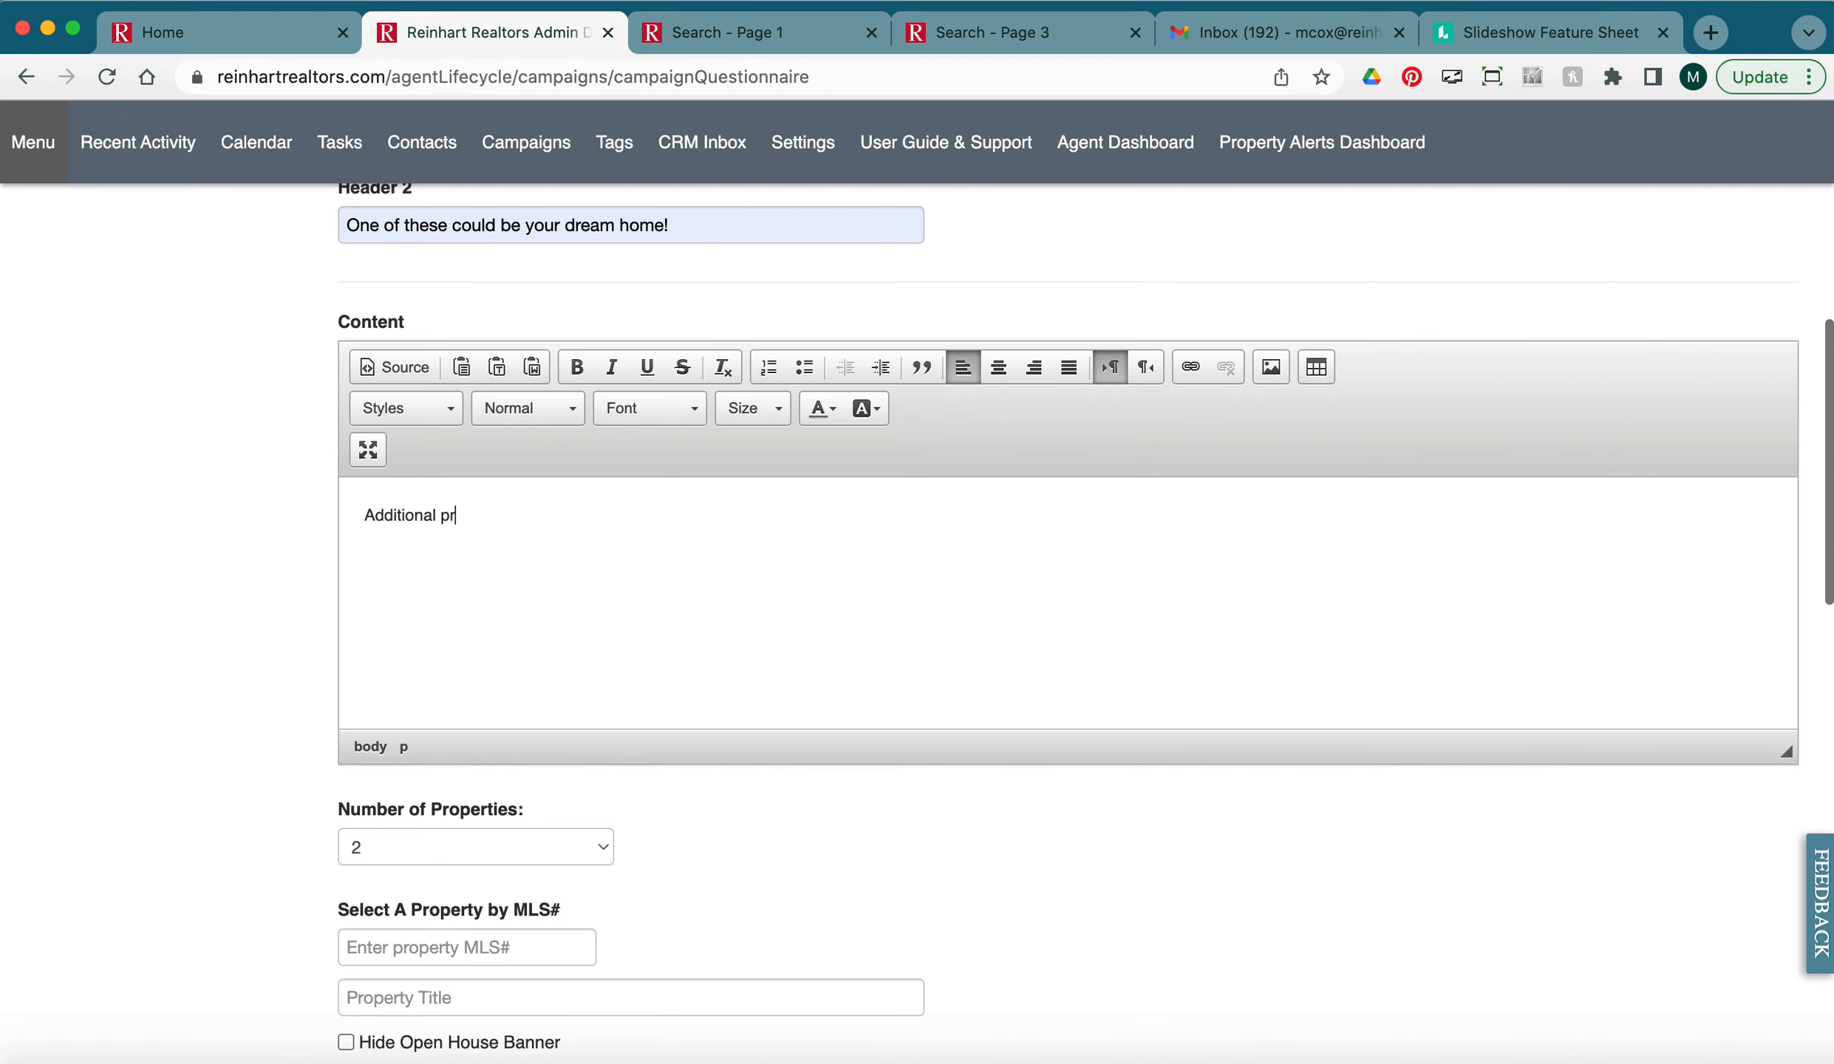
pyautogui.write('y details.')
pyautogui.scroll(2, 1059, 562)
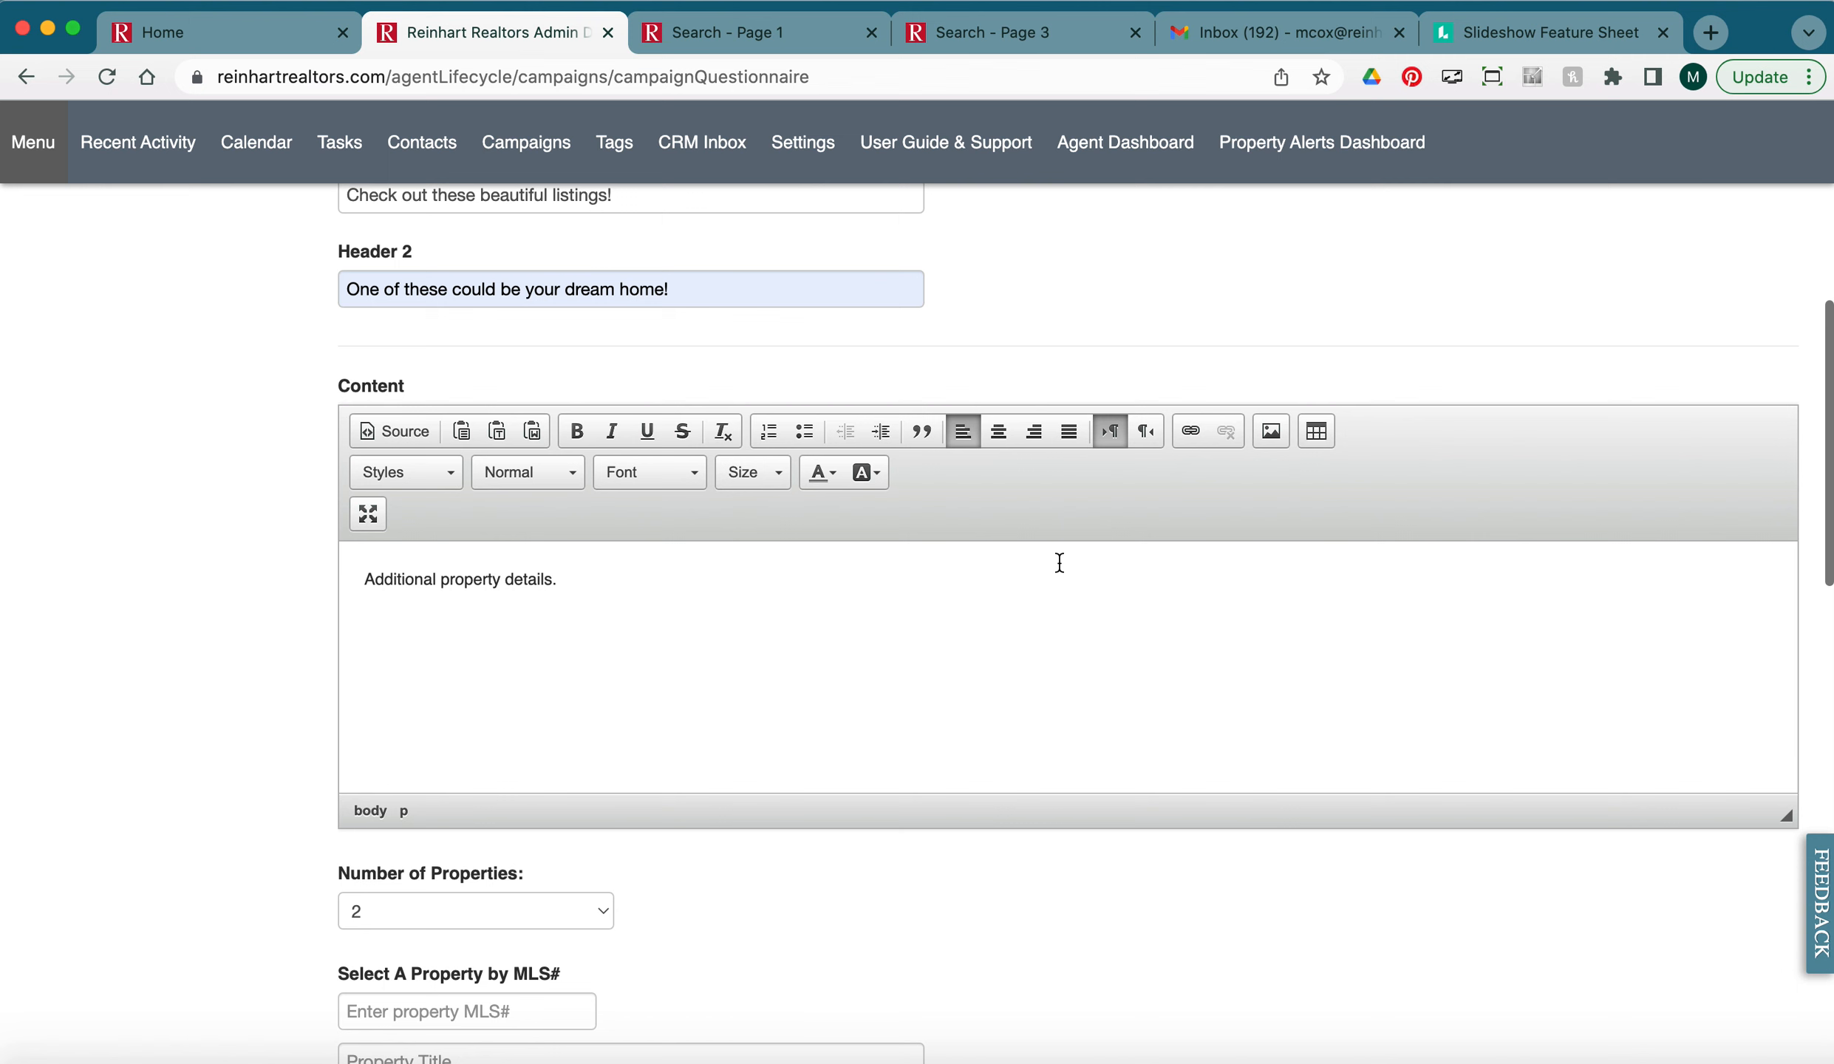
pyautogui.click(1545, 31)
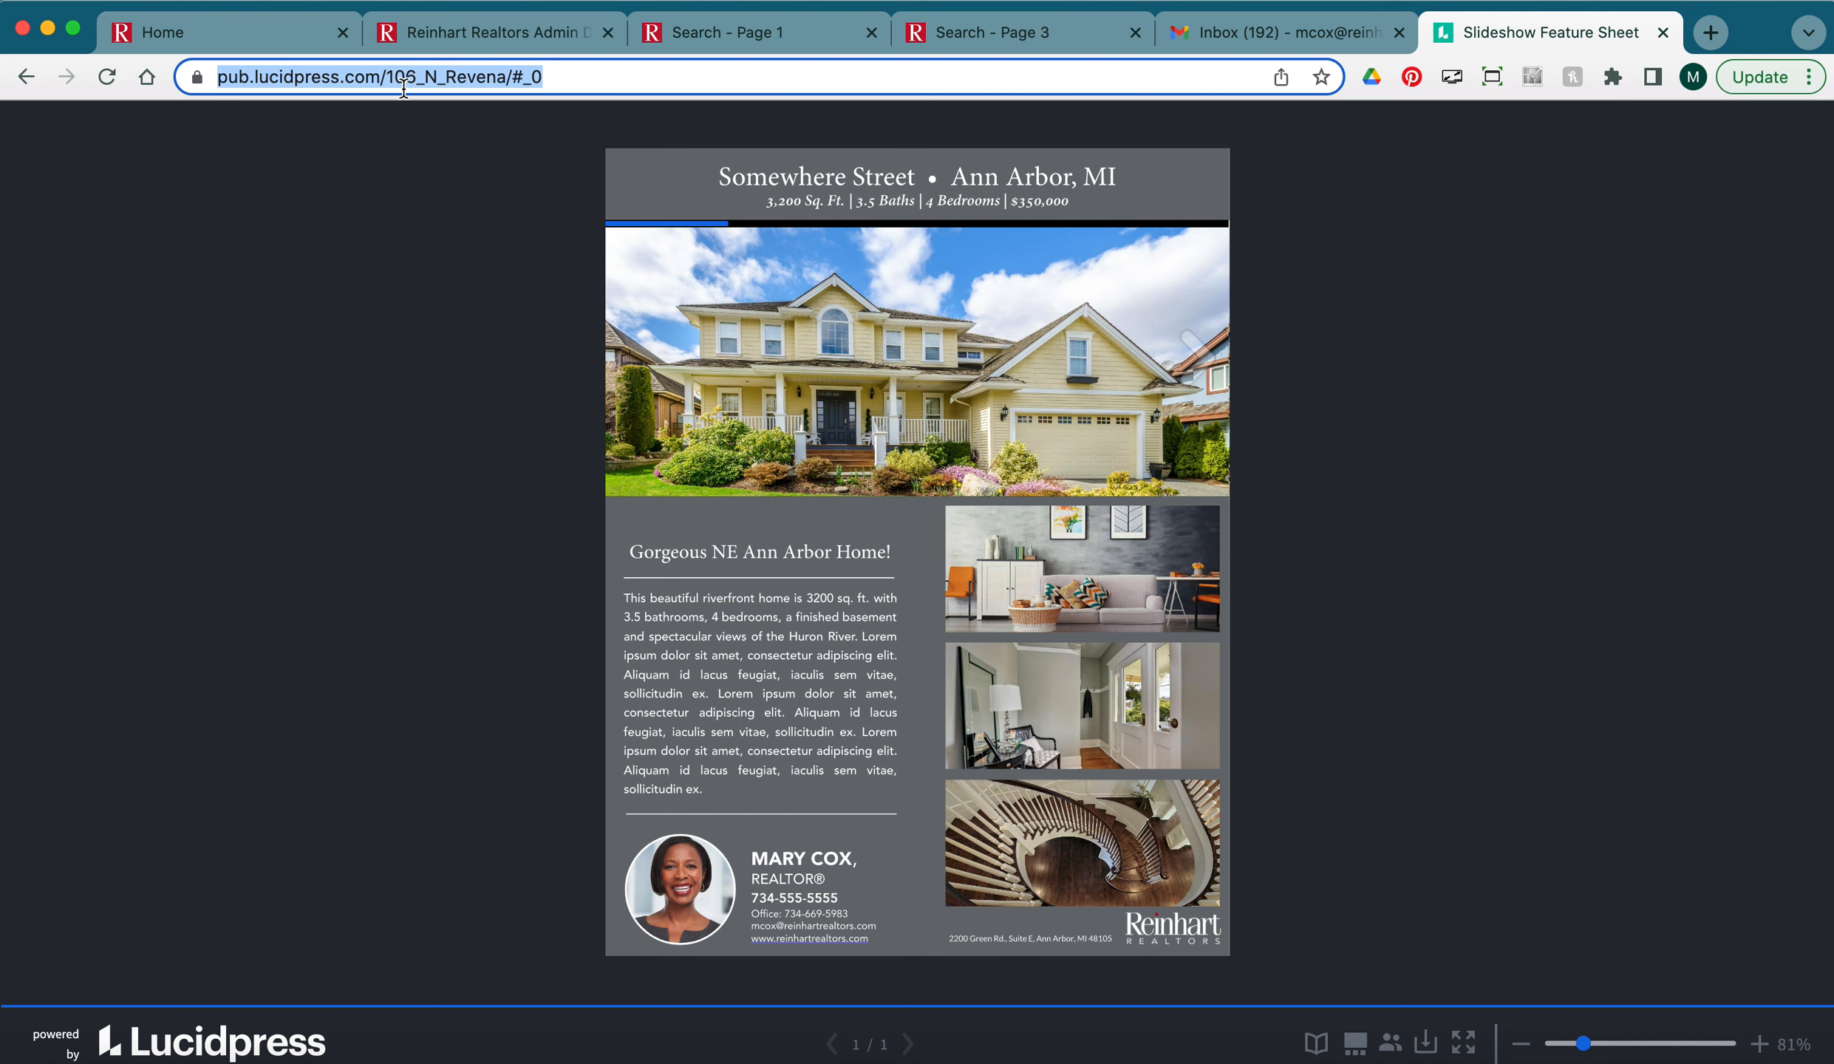
pyautogui.click(477, 33)
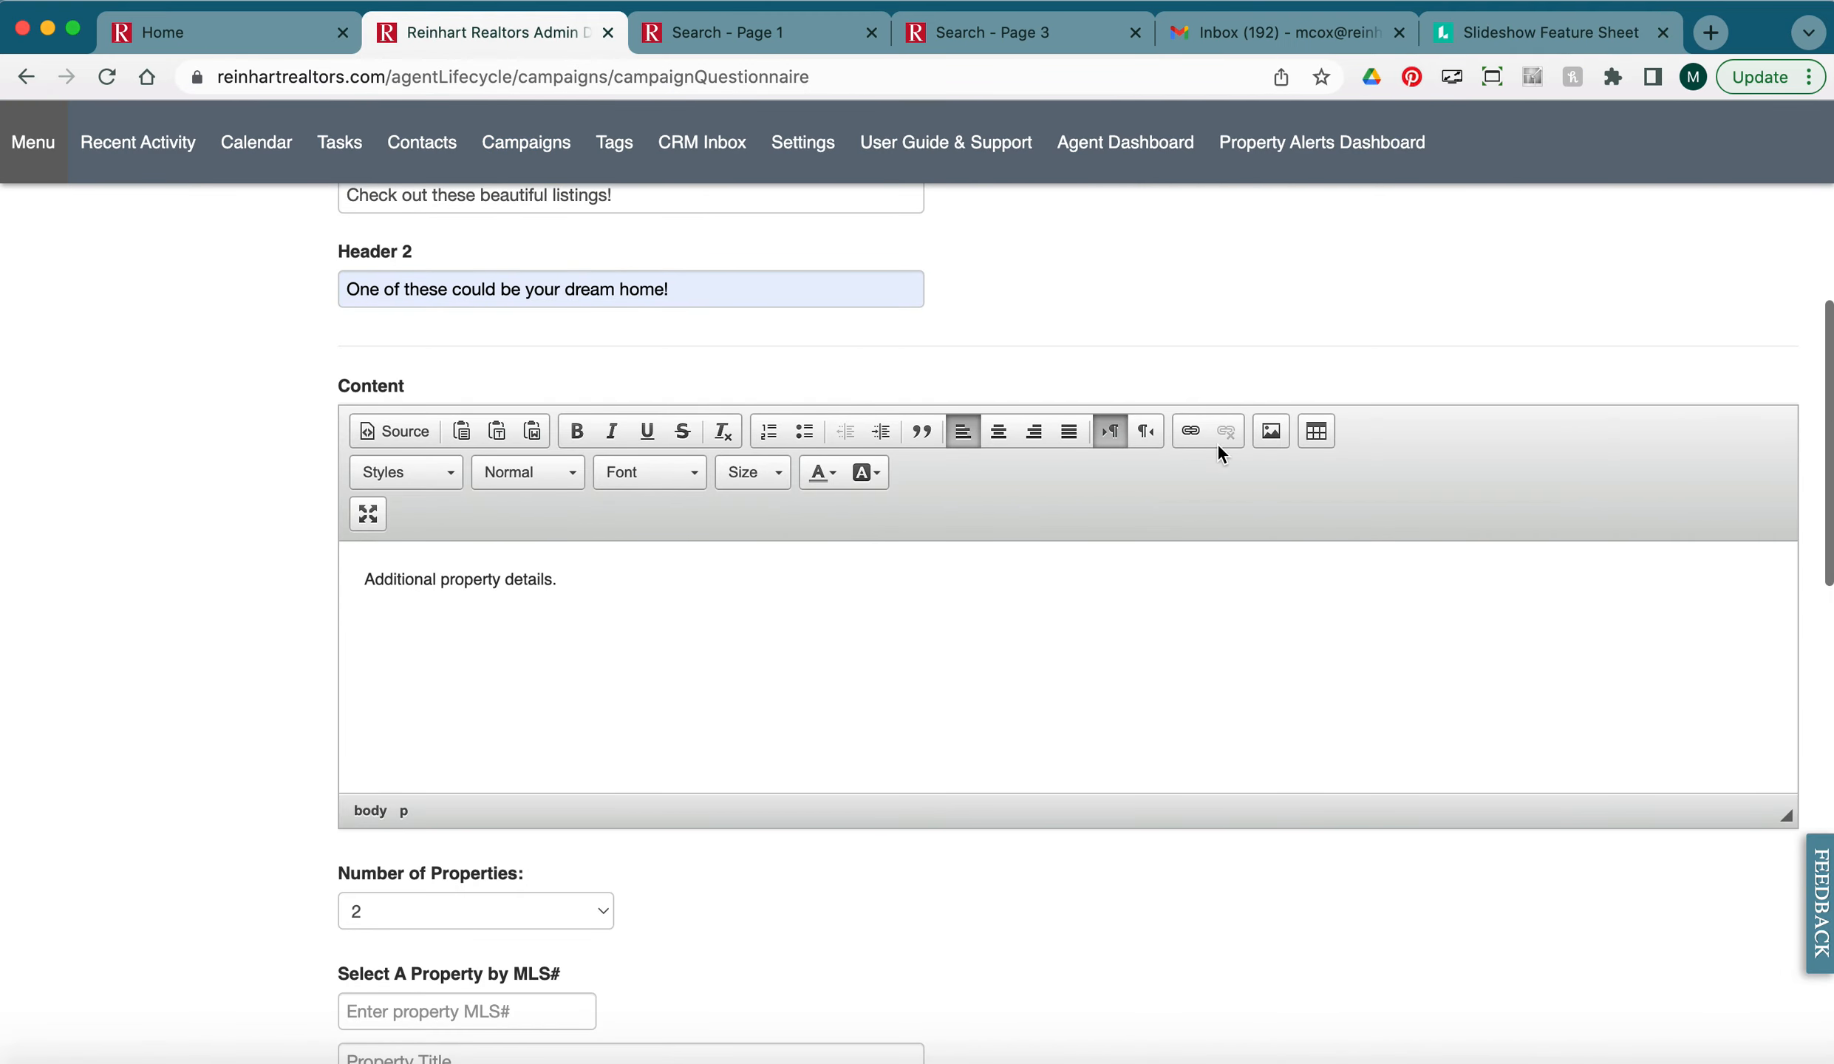
# Upload Additional Property Features.jpg to the server and insert it into the campaign content.
pyautogui.click(1271, 431)
pyautogui.click(816, 285)
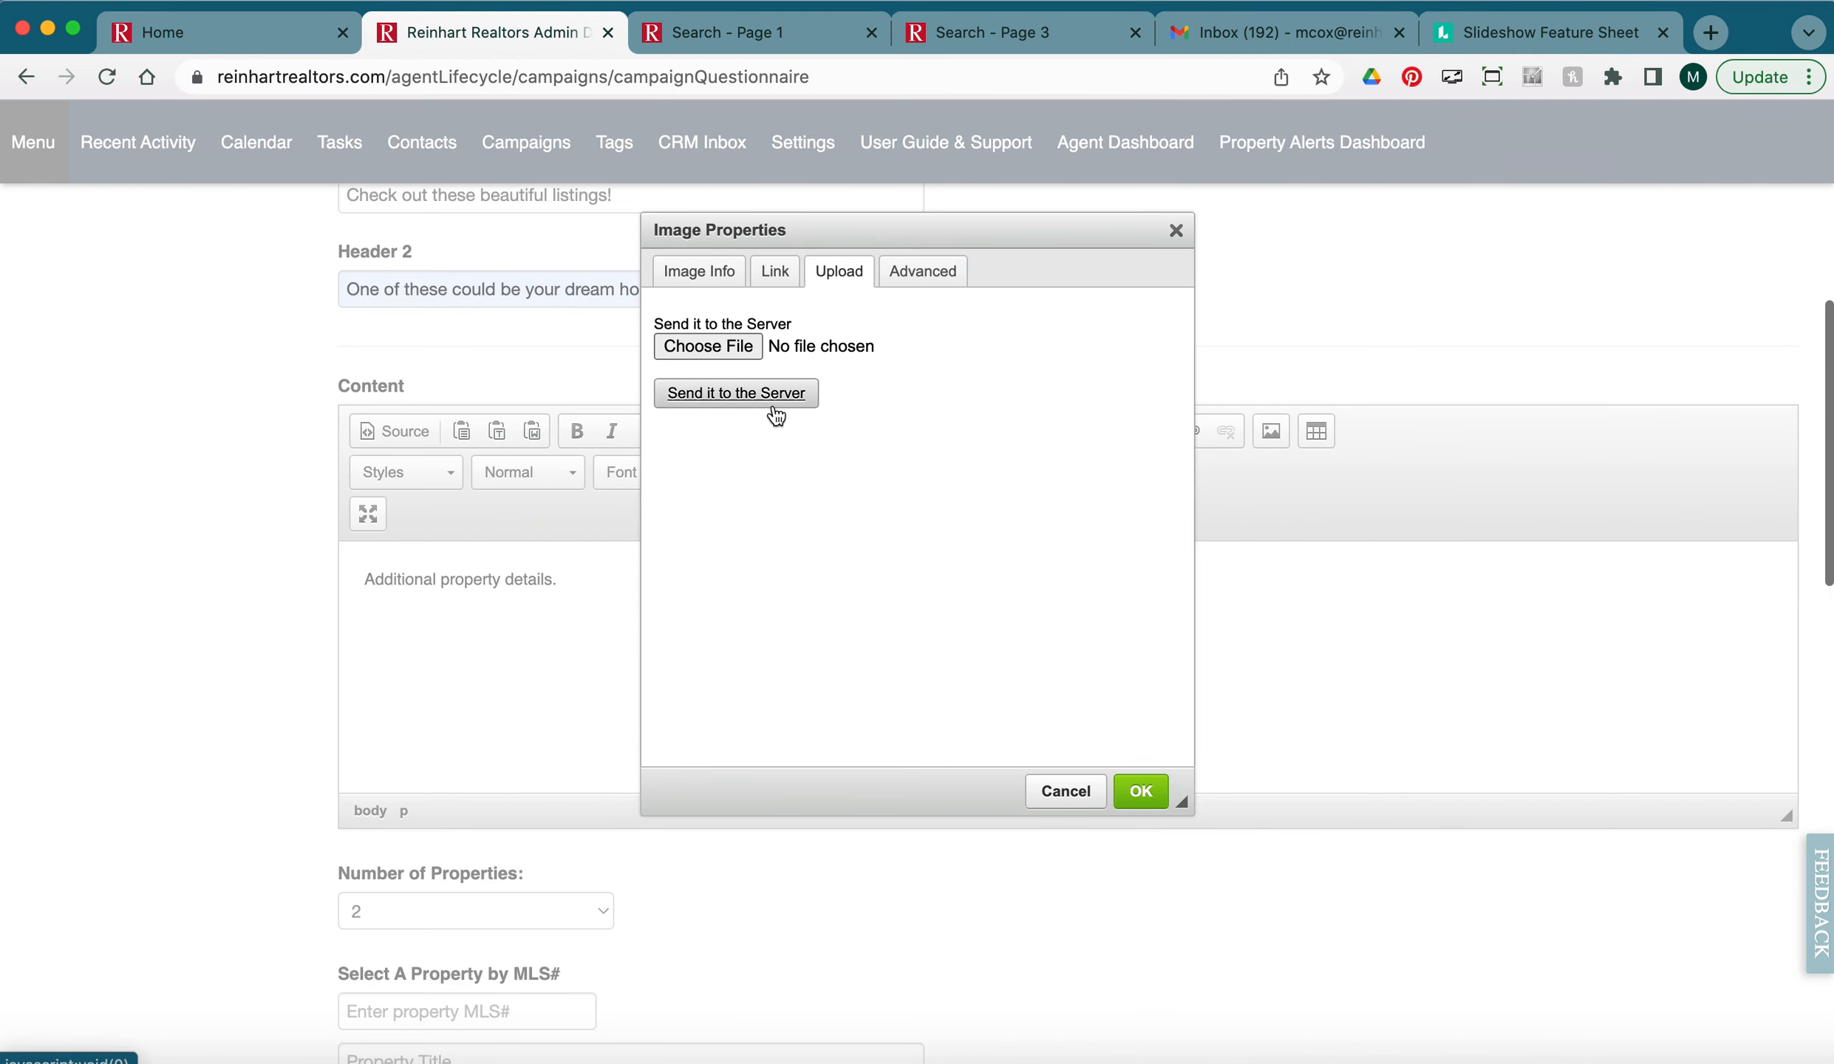
pyautogui.click(714, 344)
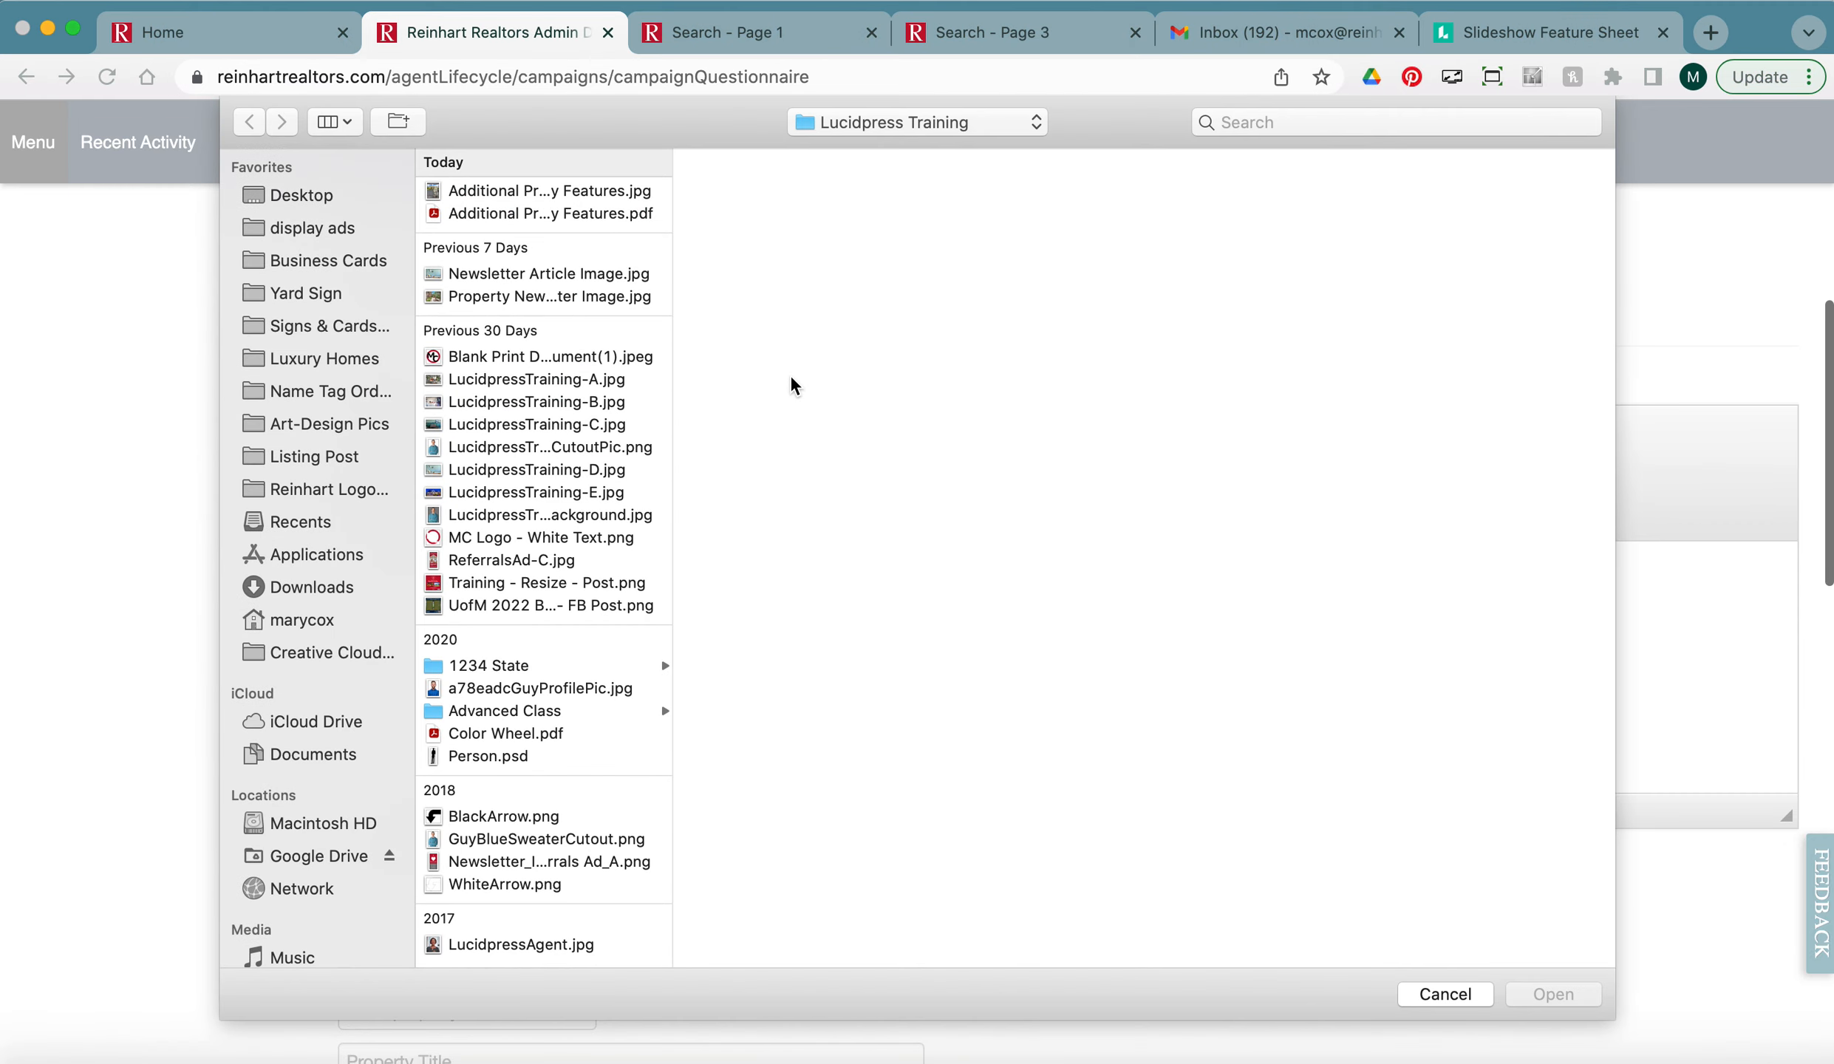
pyautogui.click(541, 190)
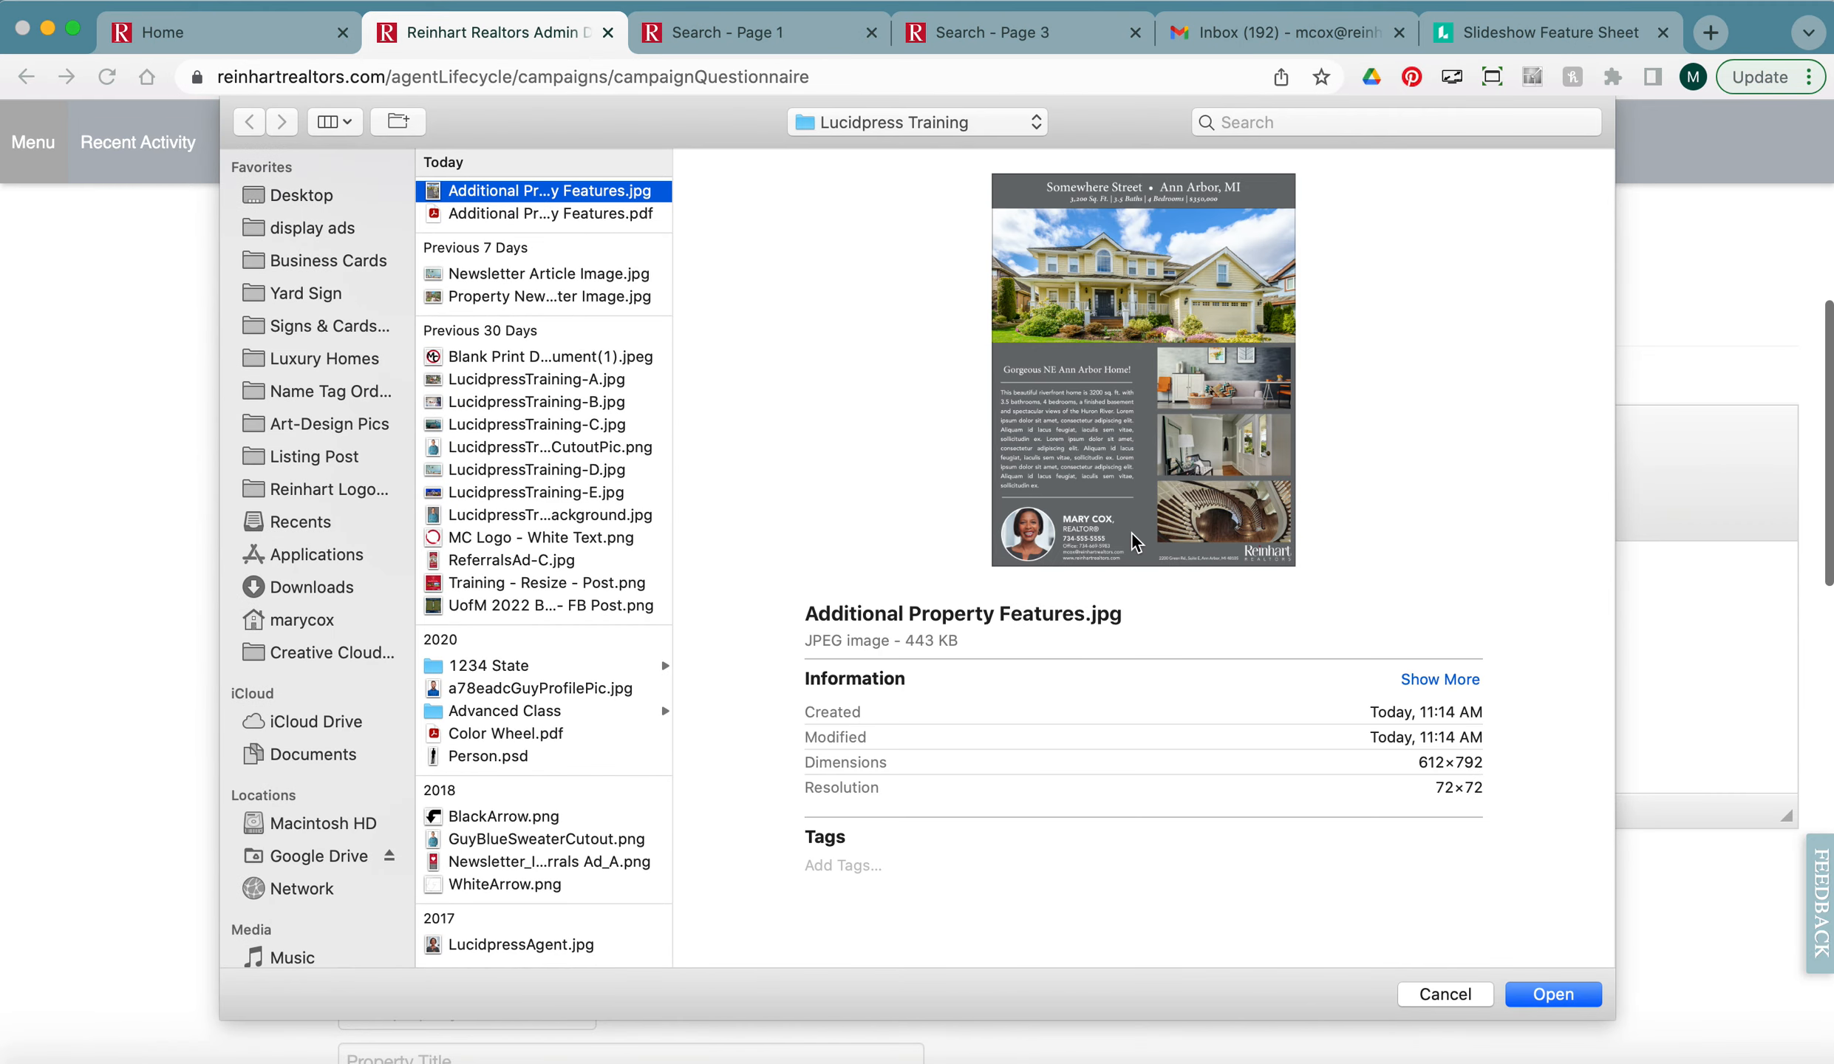
pyautogui.click(1554, 994)
pyautogui.click(1141, 790)
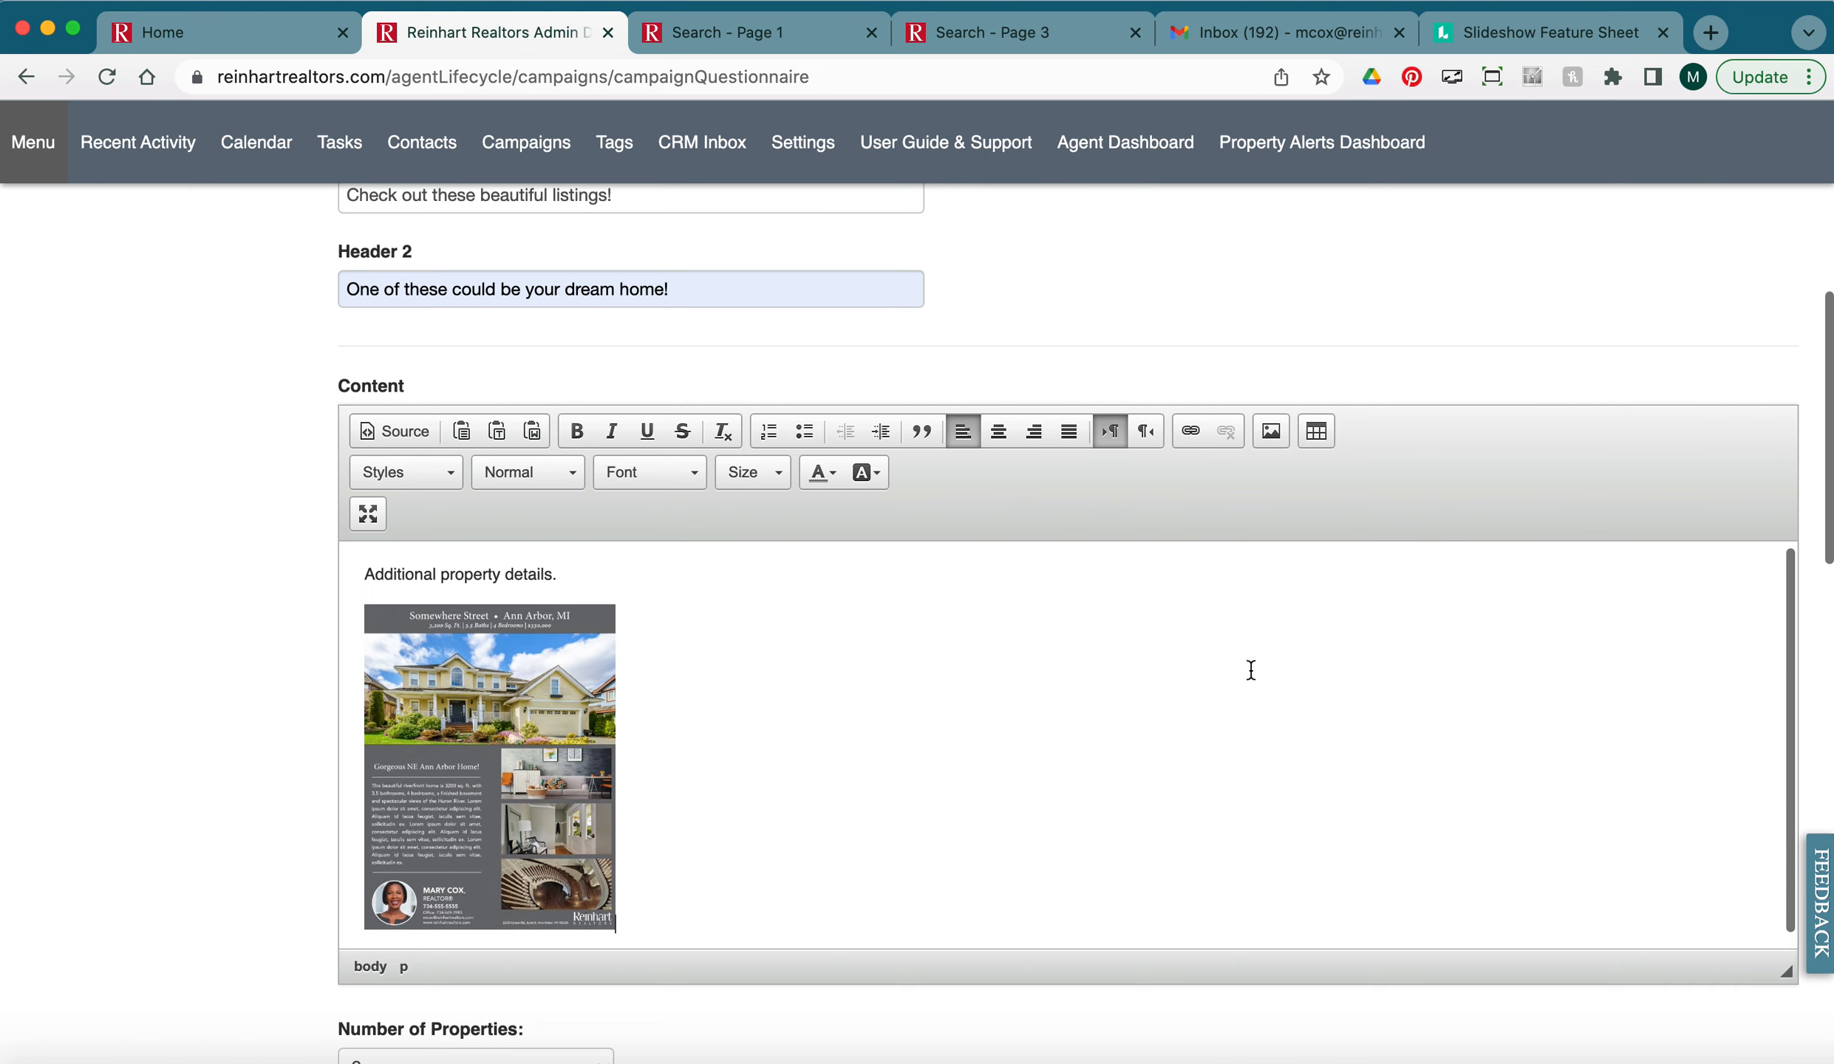
pyautogui.click(1548, 31)
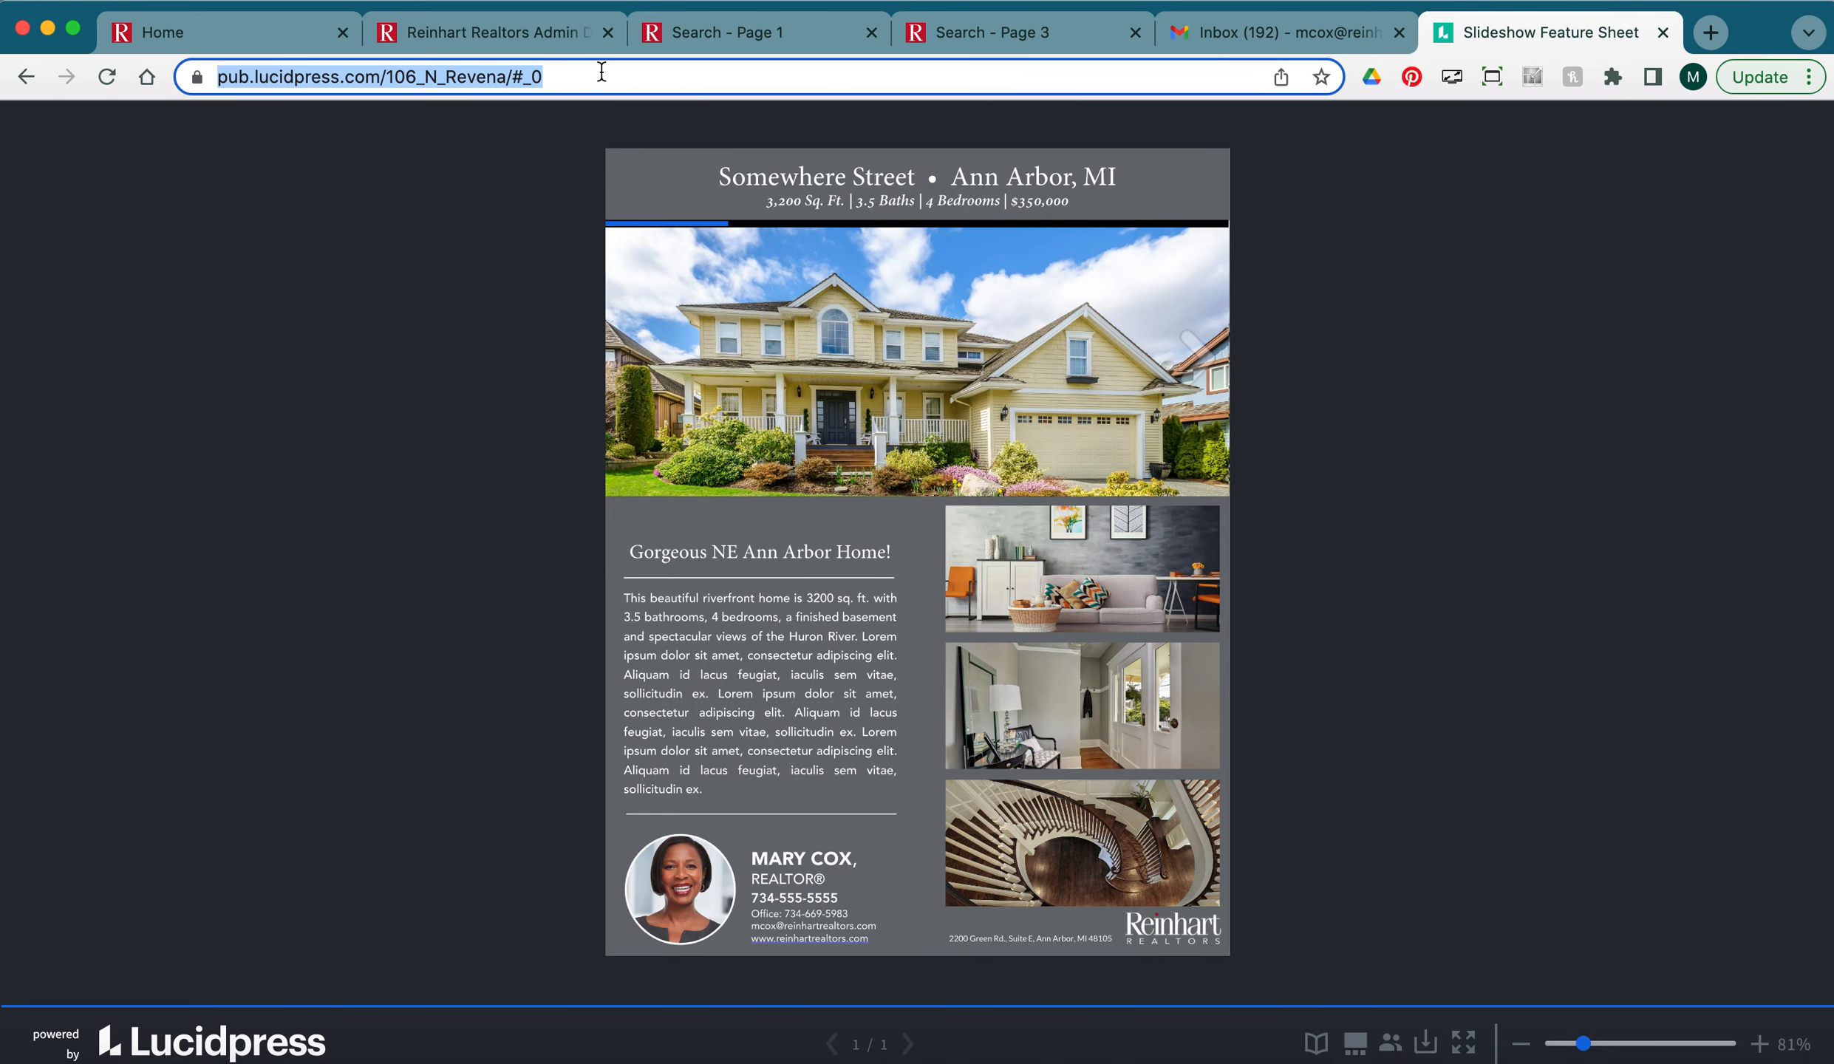
pyautogui.click(473, 36)
pyautogui.click(551, 724)
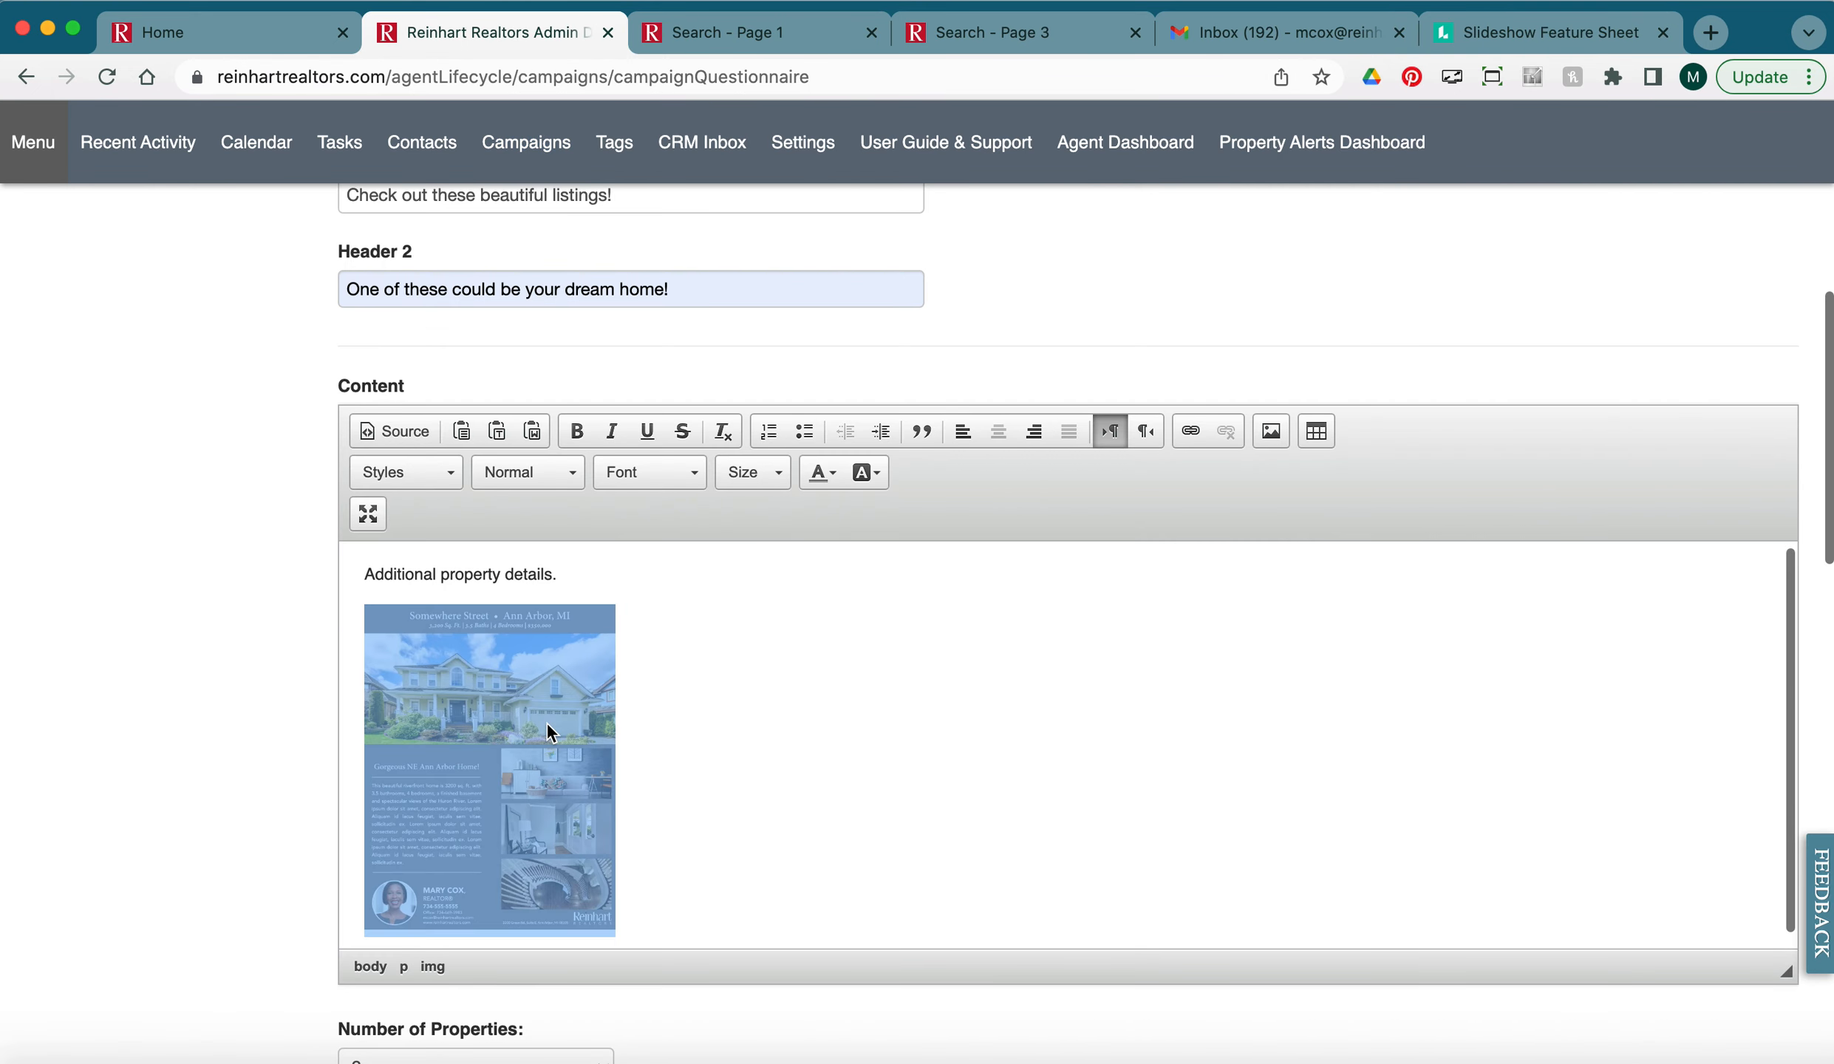
pyautogui.rightClick(485, 767)
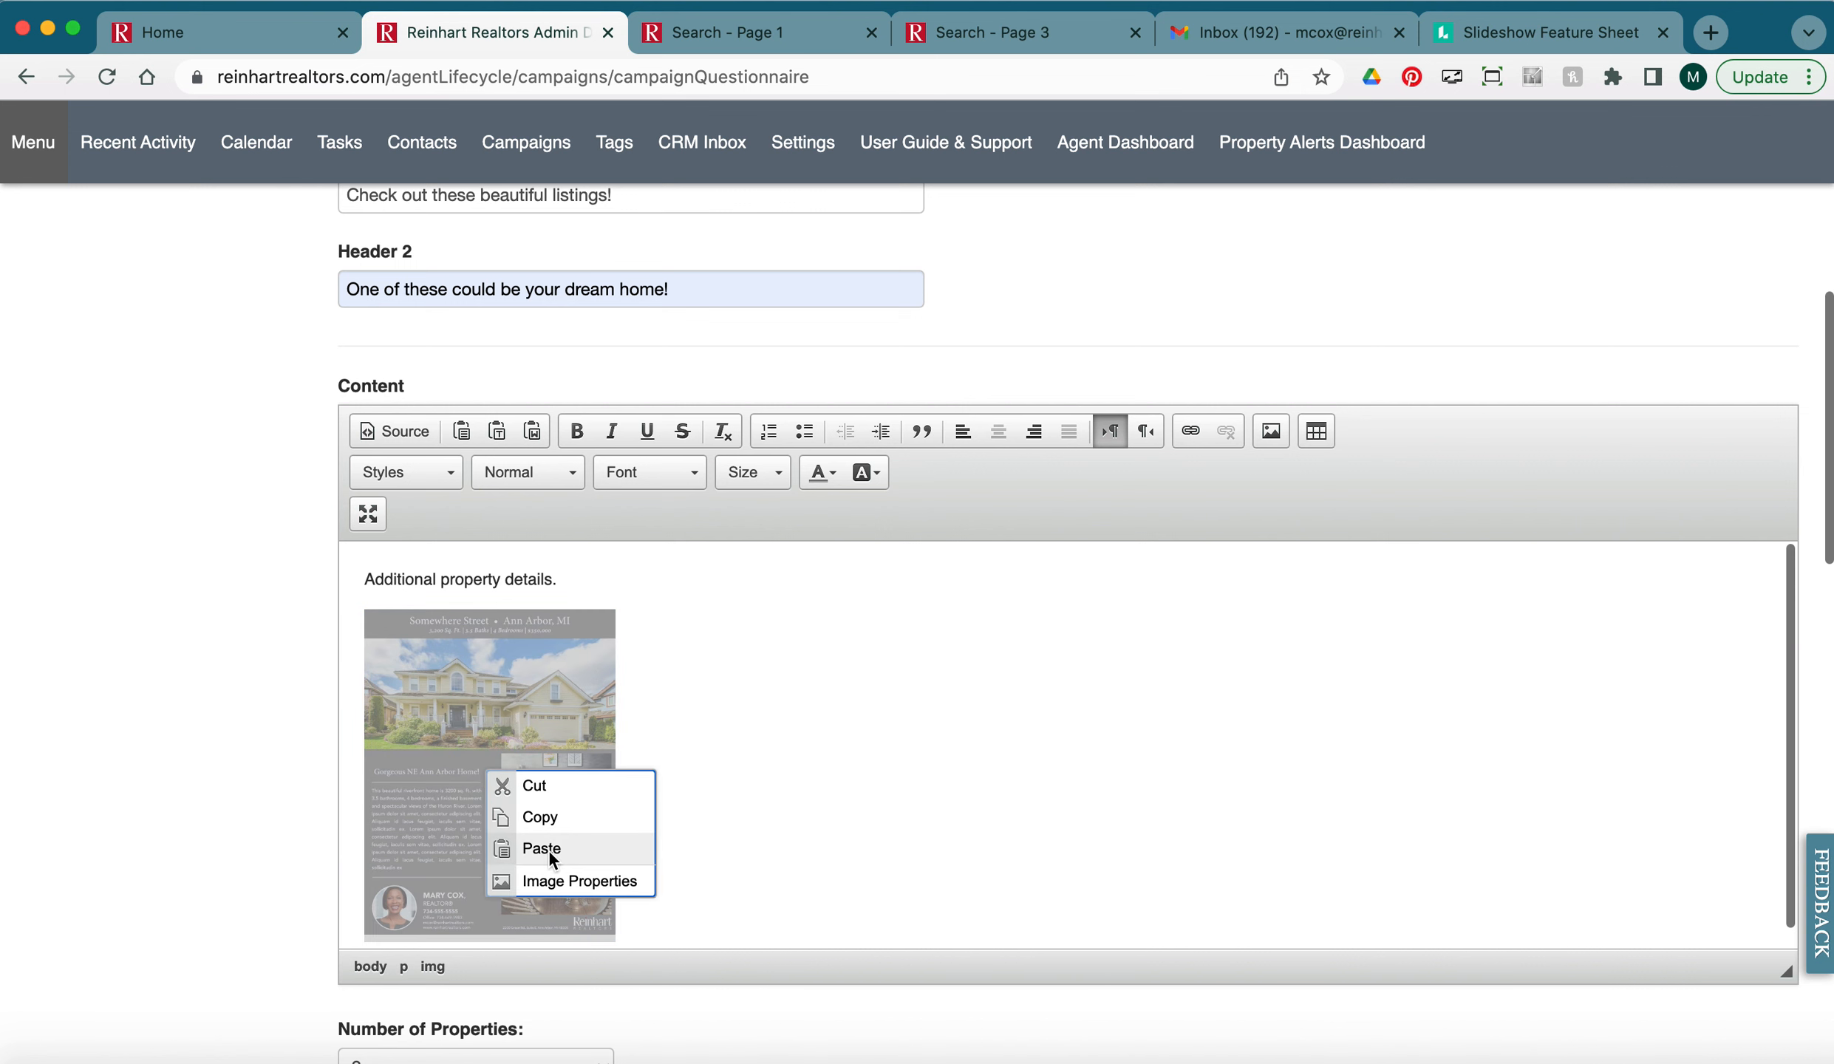
pyautogui.click(554, 880)
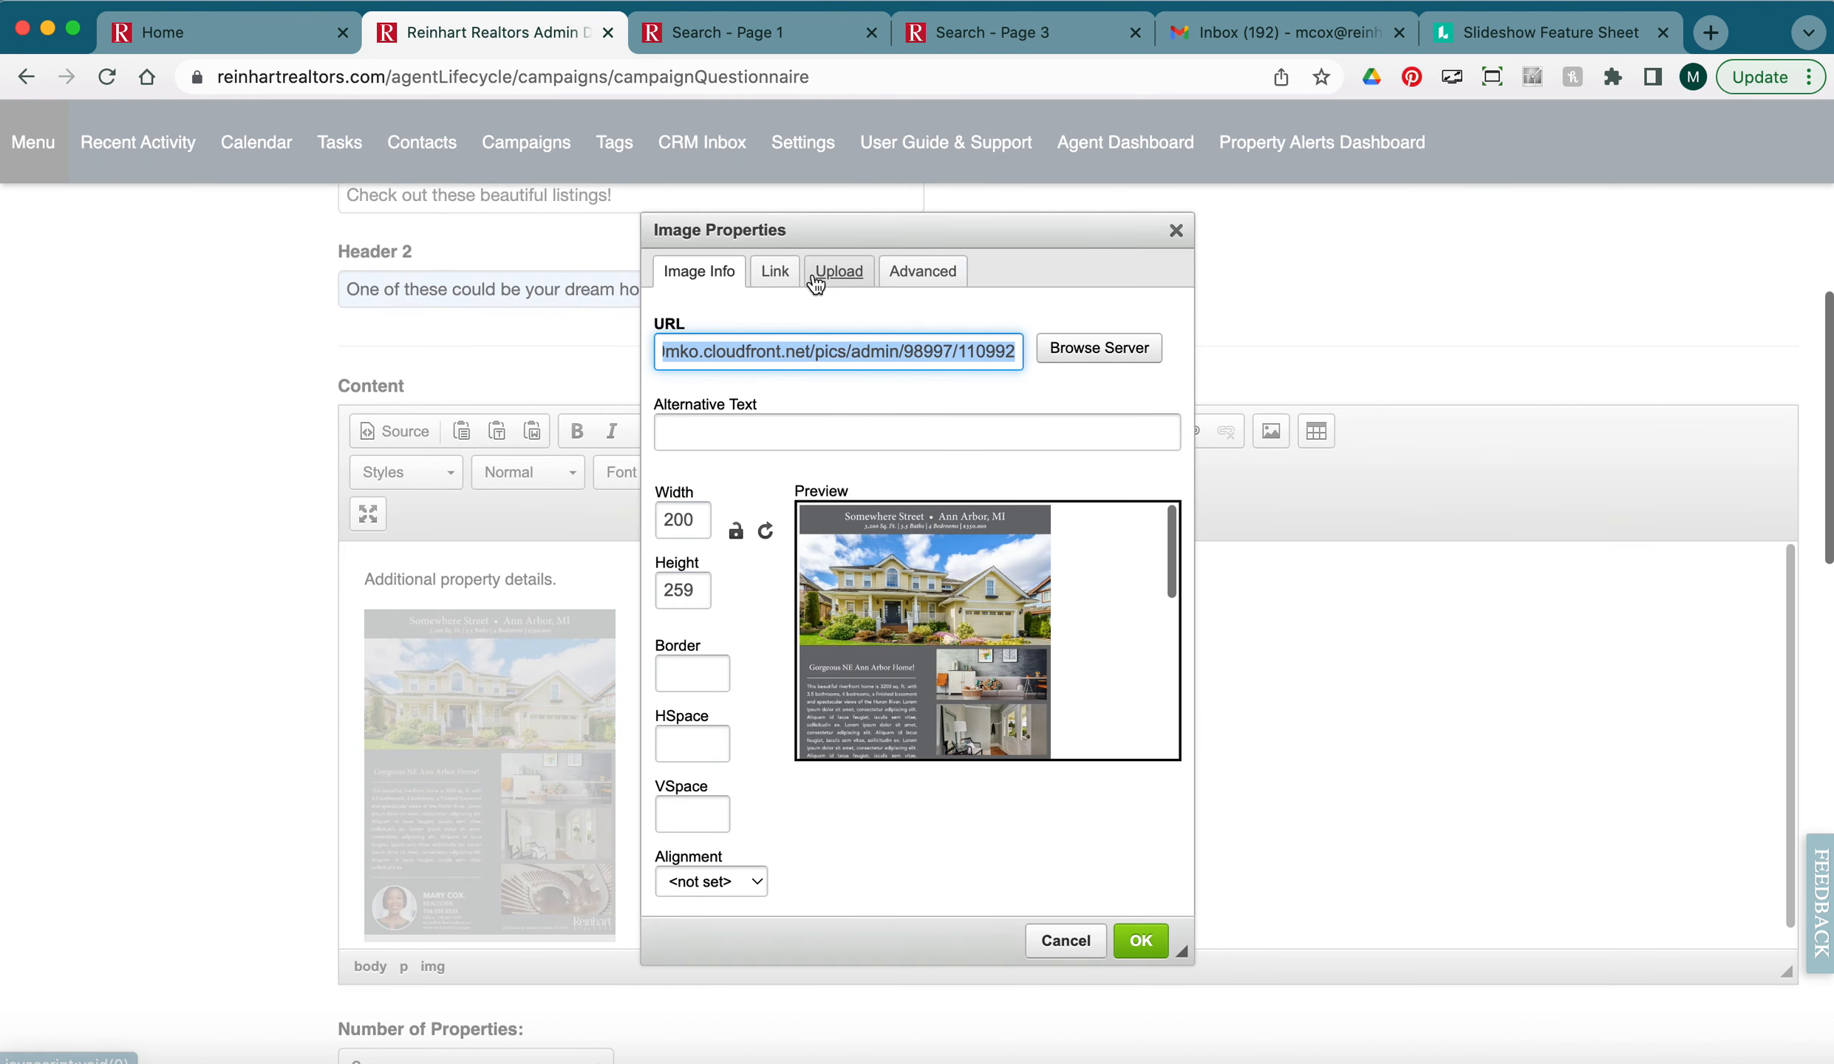
pyautogui.click(775, 274)
pyautogui.click(762, 349)
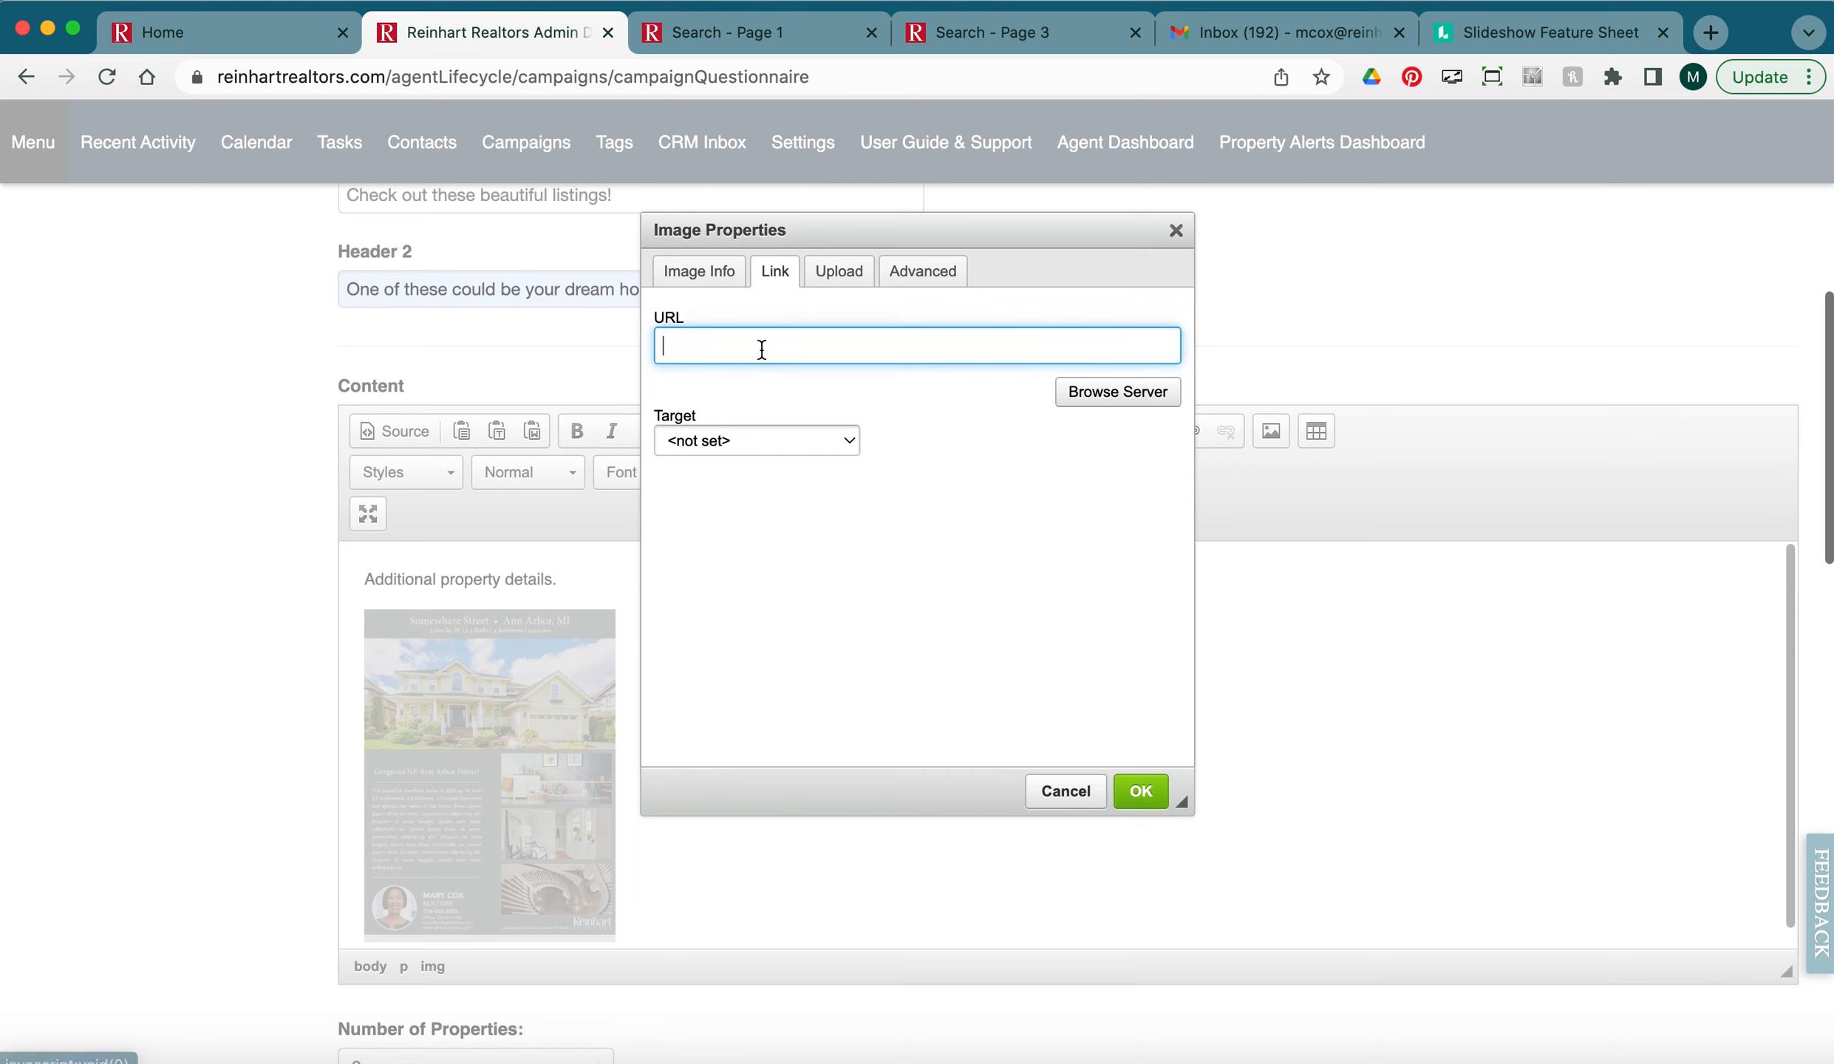
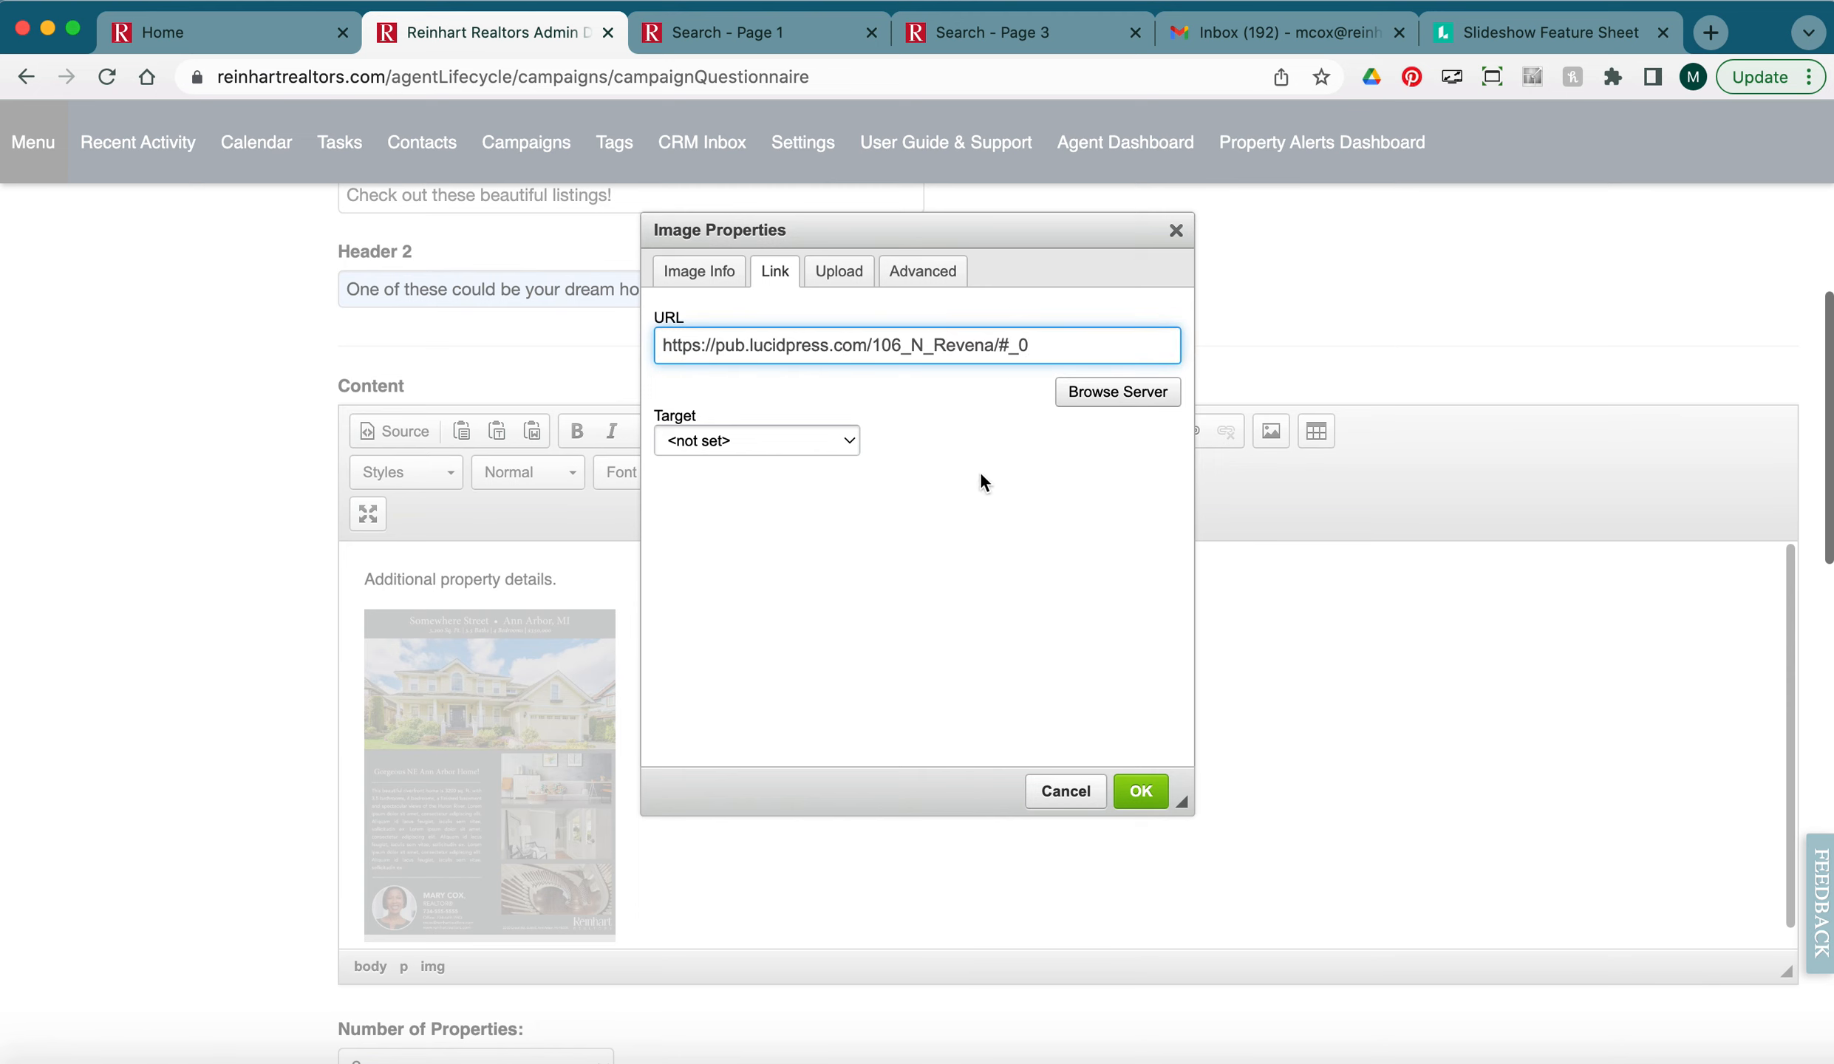
pyautogui.click(843, 441)
pyautogui.click(793, 460)
pyautogui.click(1147, 792)
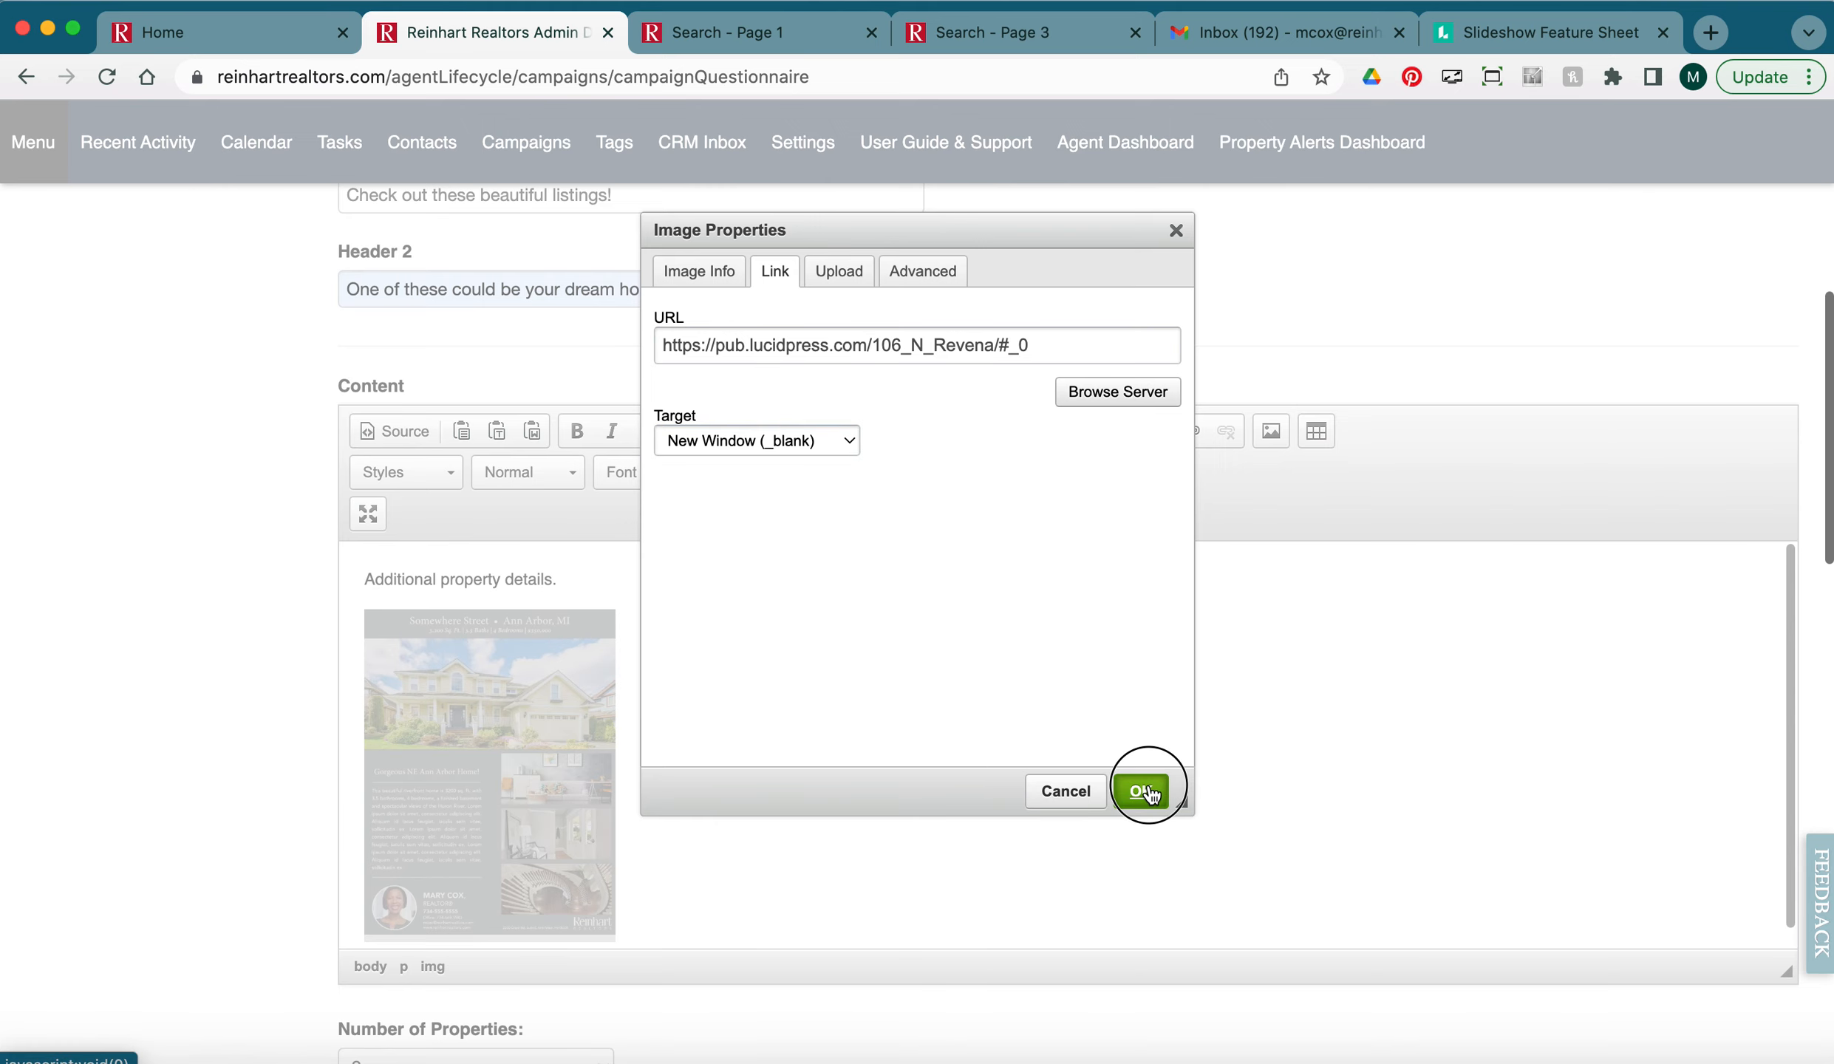
pyautogui.scroll(-3, 273, 583)
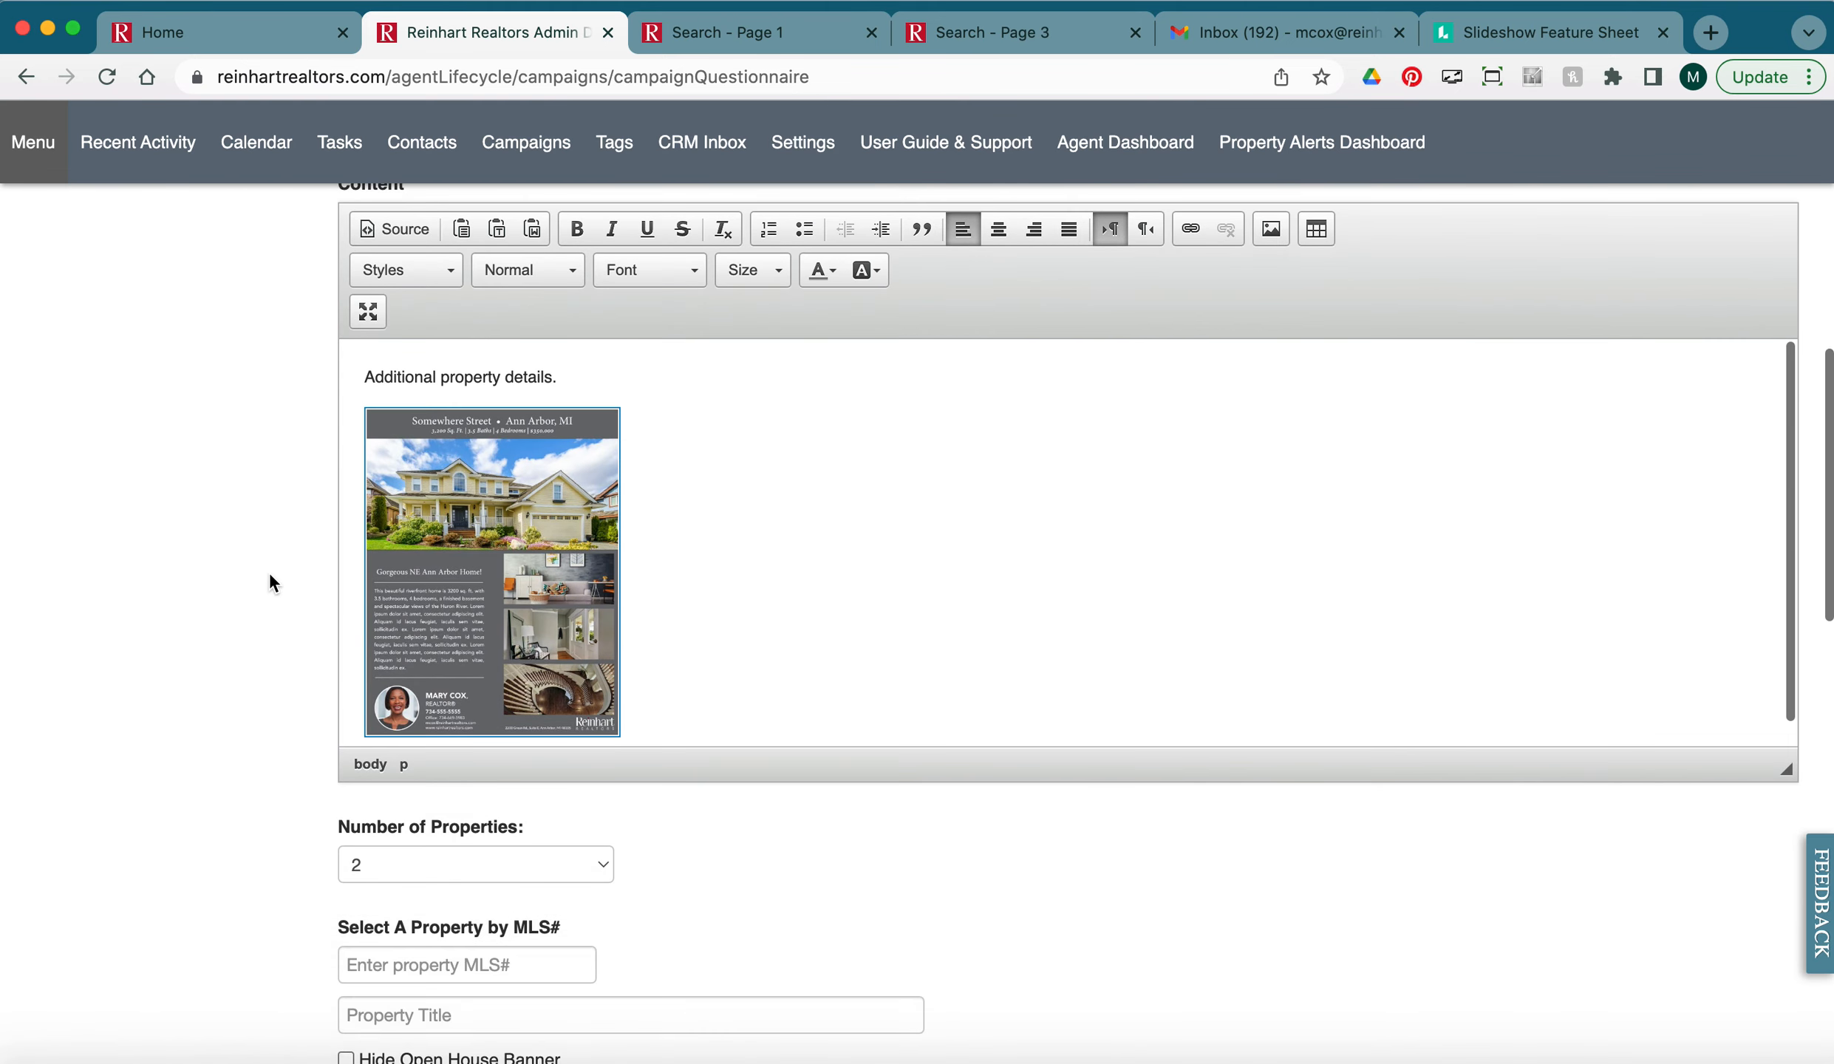
# Keep Number of Properties at 2 and look over the property search results.
pyautogui.scroll(-5, 155, 590)
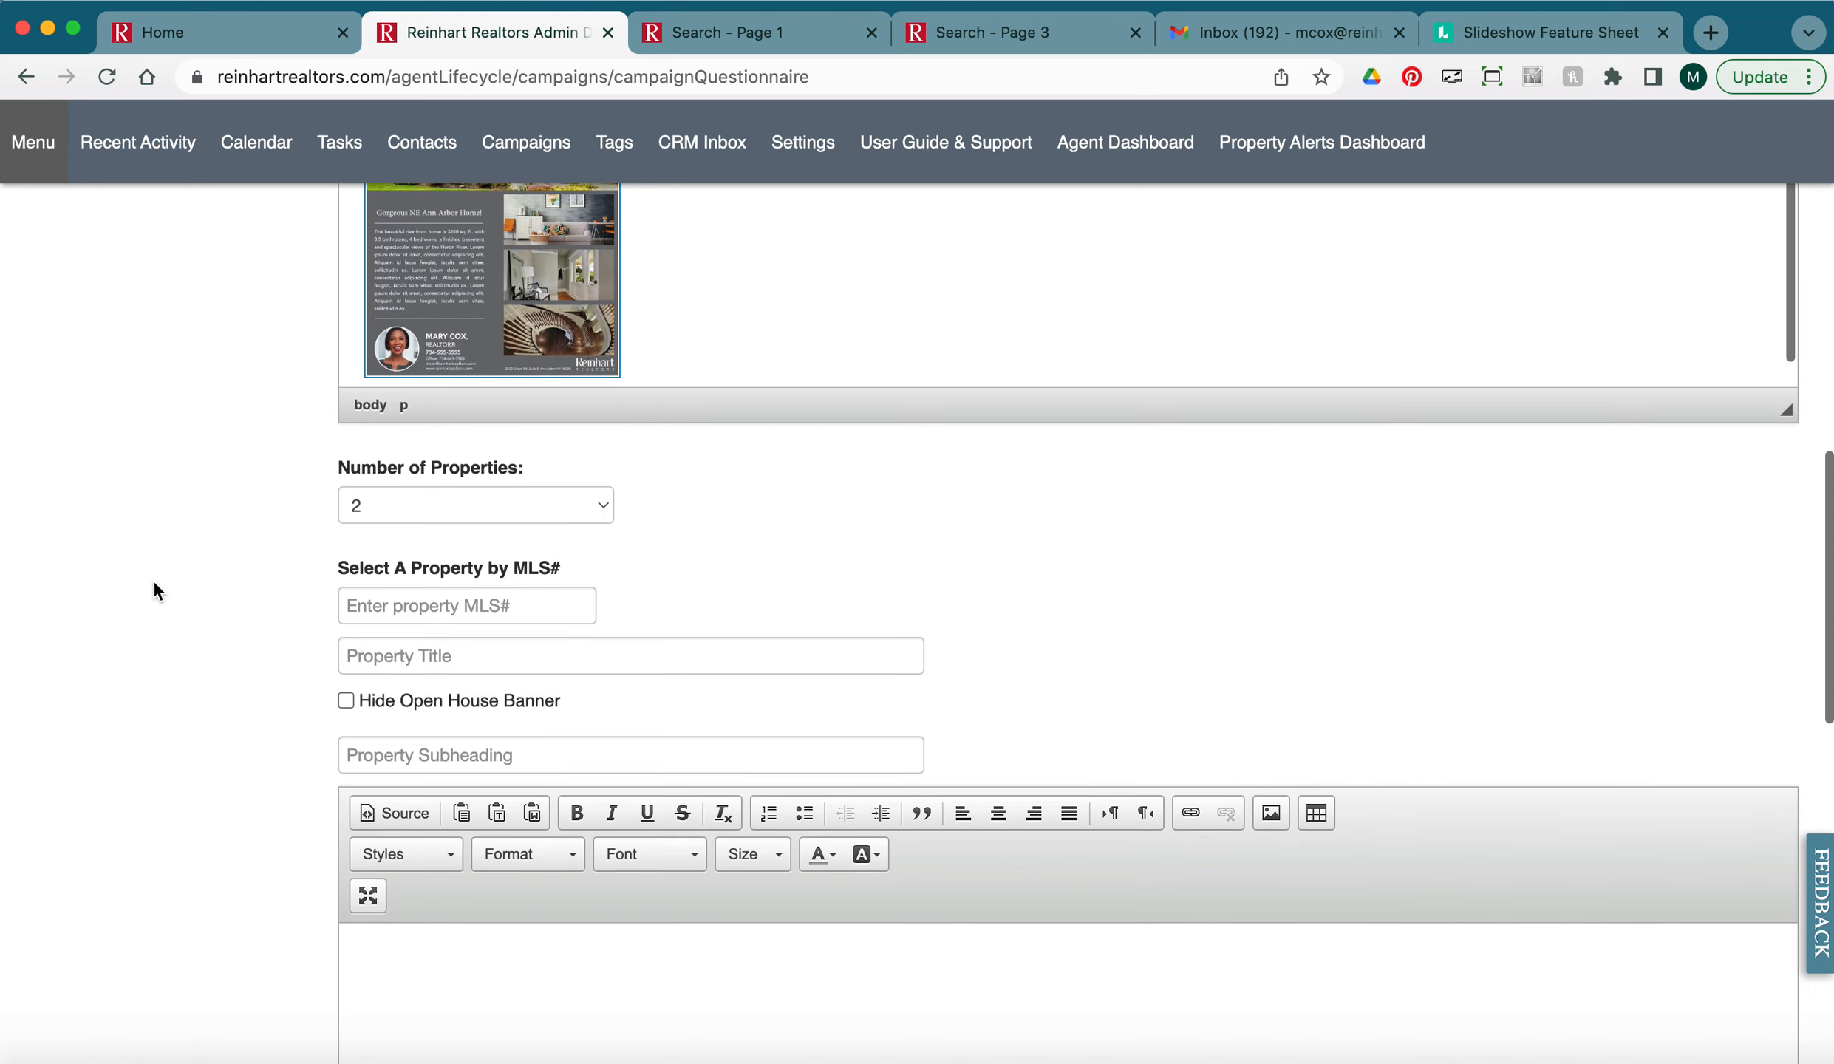
pyautogui.click(497, 470)
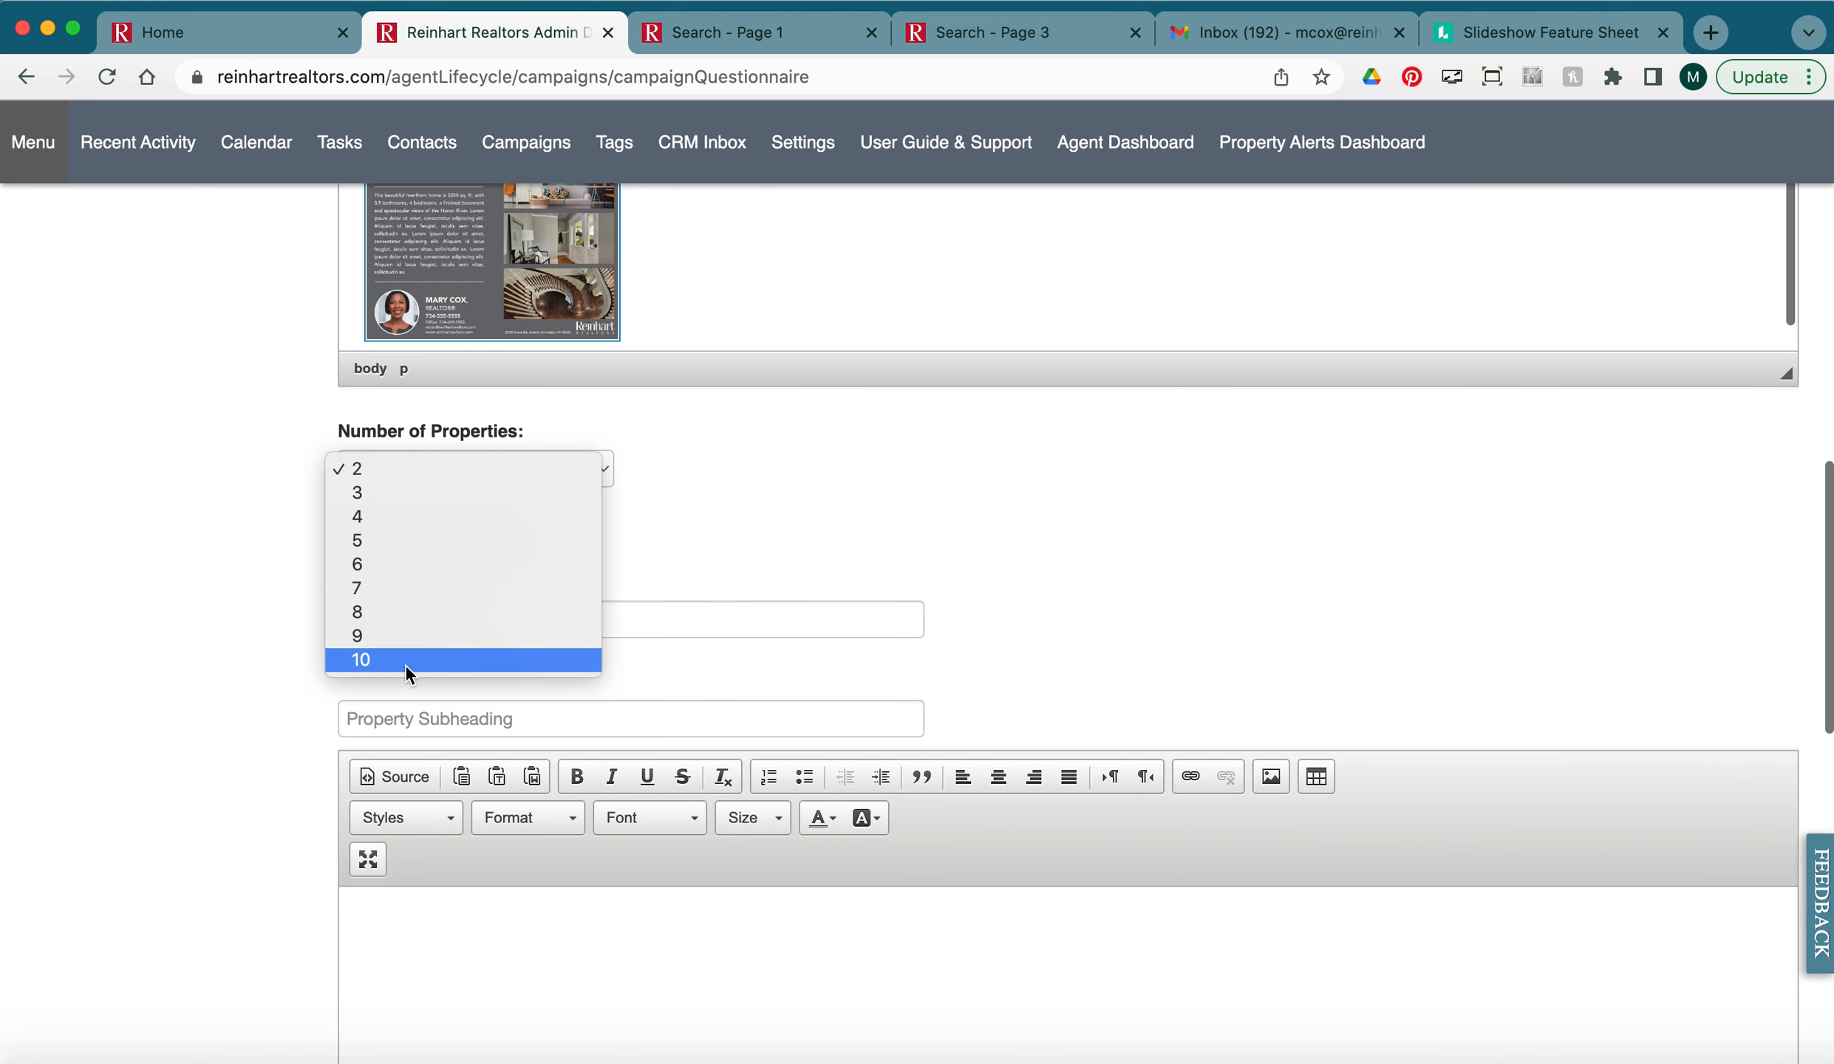
pyautogui.click(377, 471)
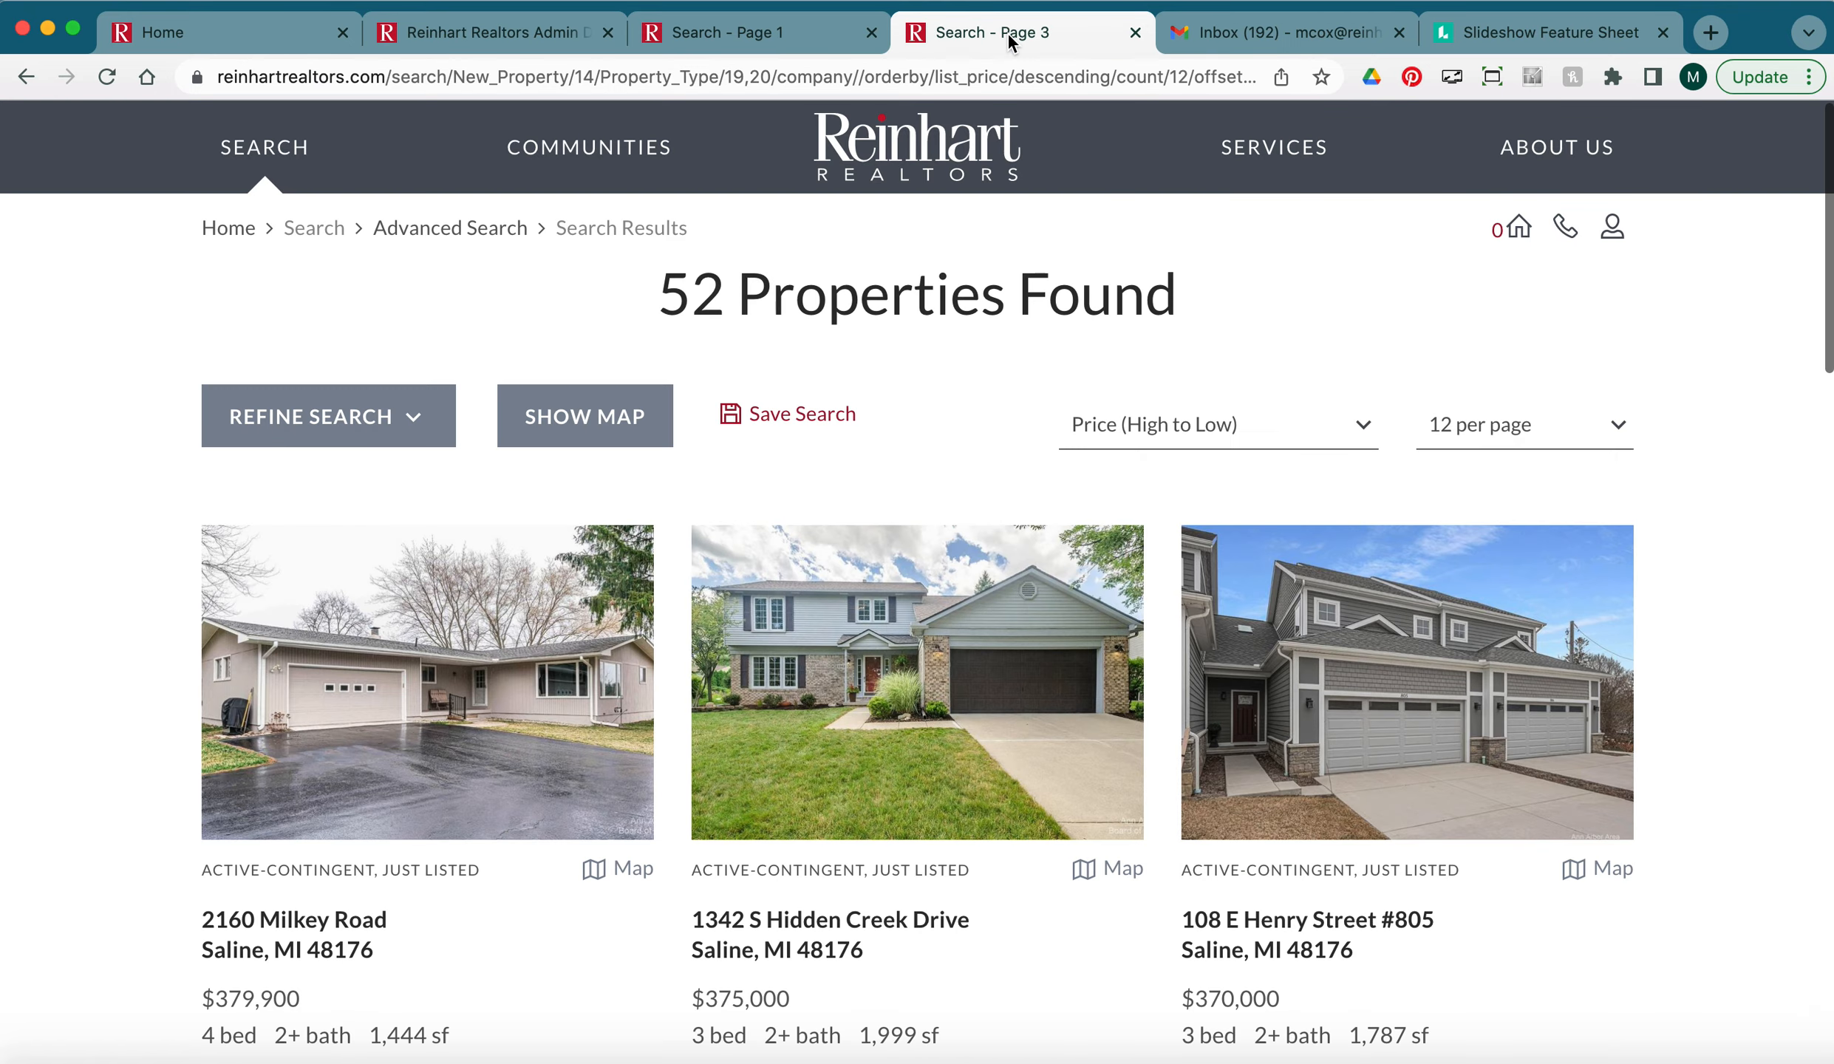
pyautogui.click(1007, 35)
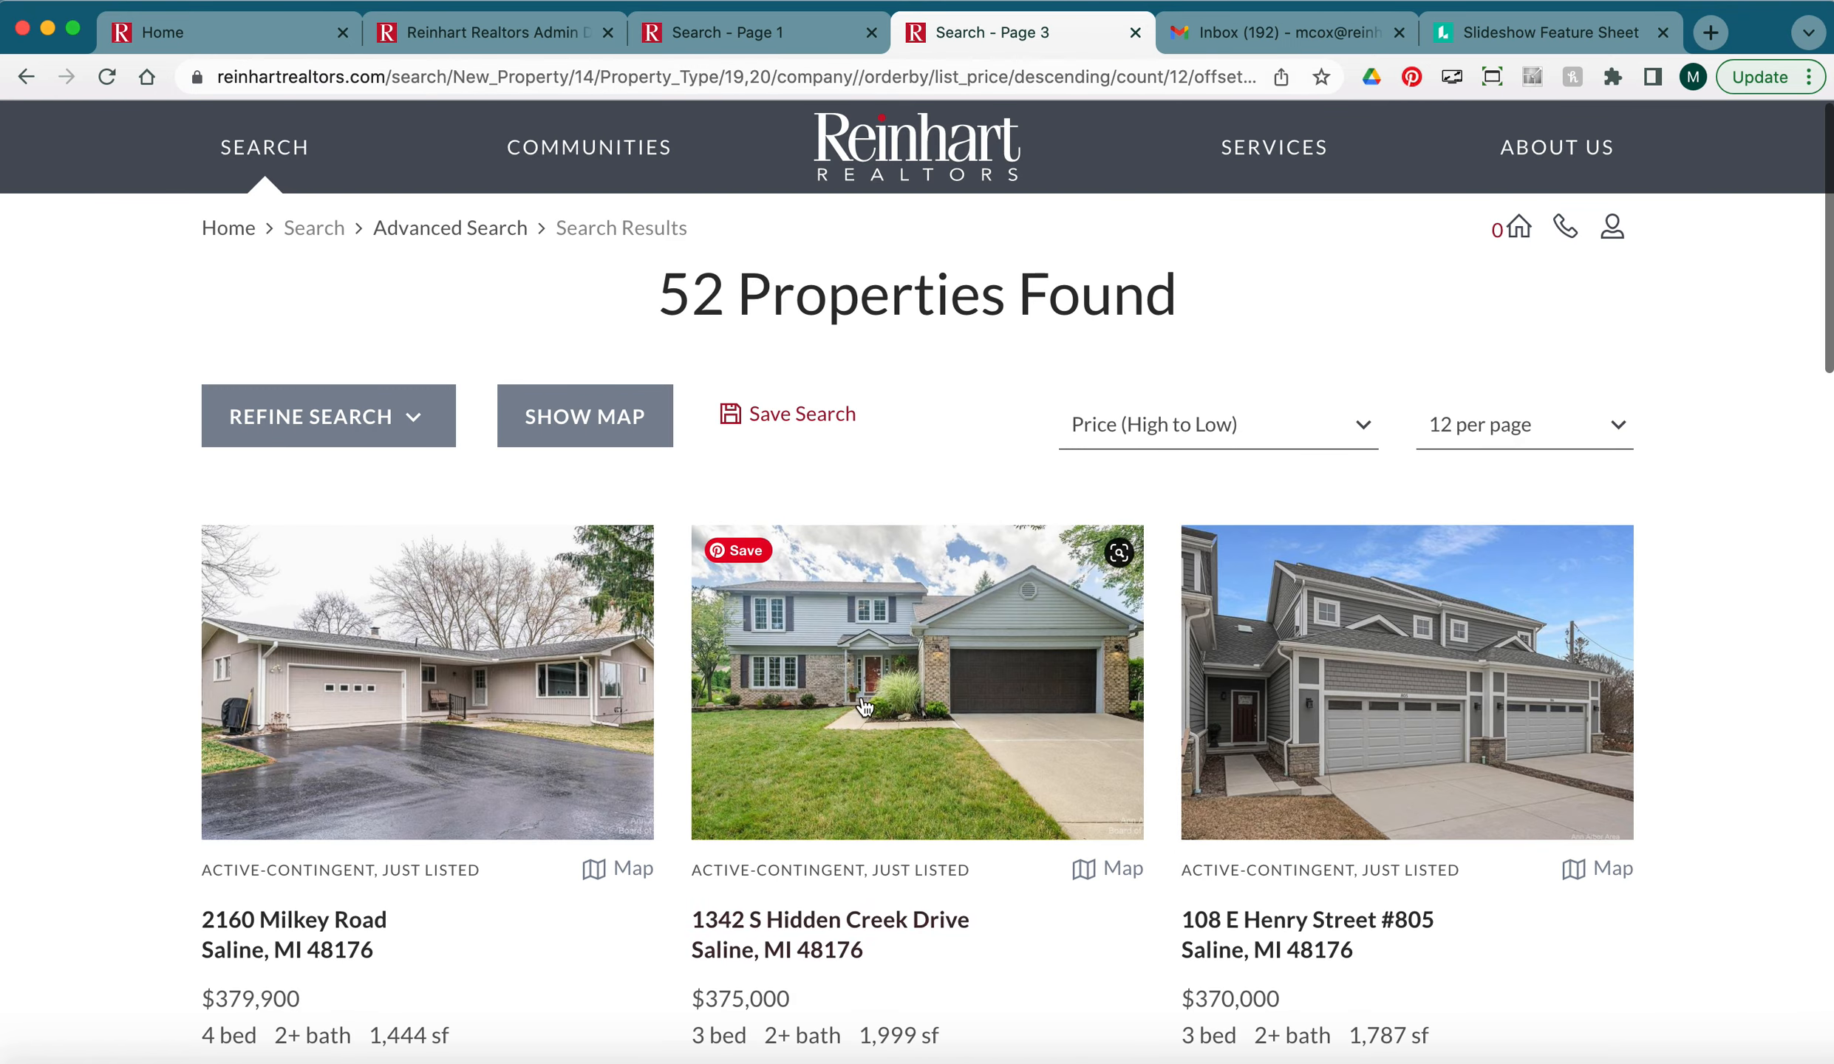
pyautogui.scroll(-1, 859, 796)
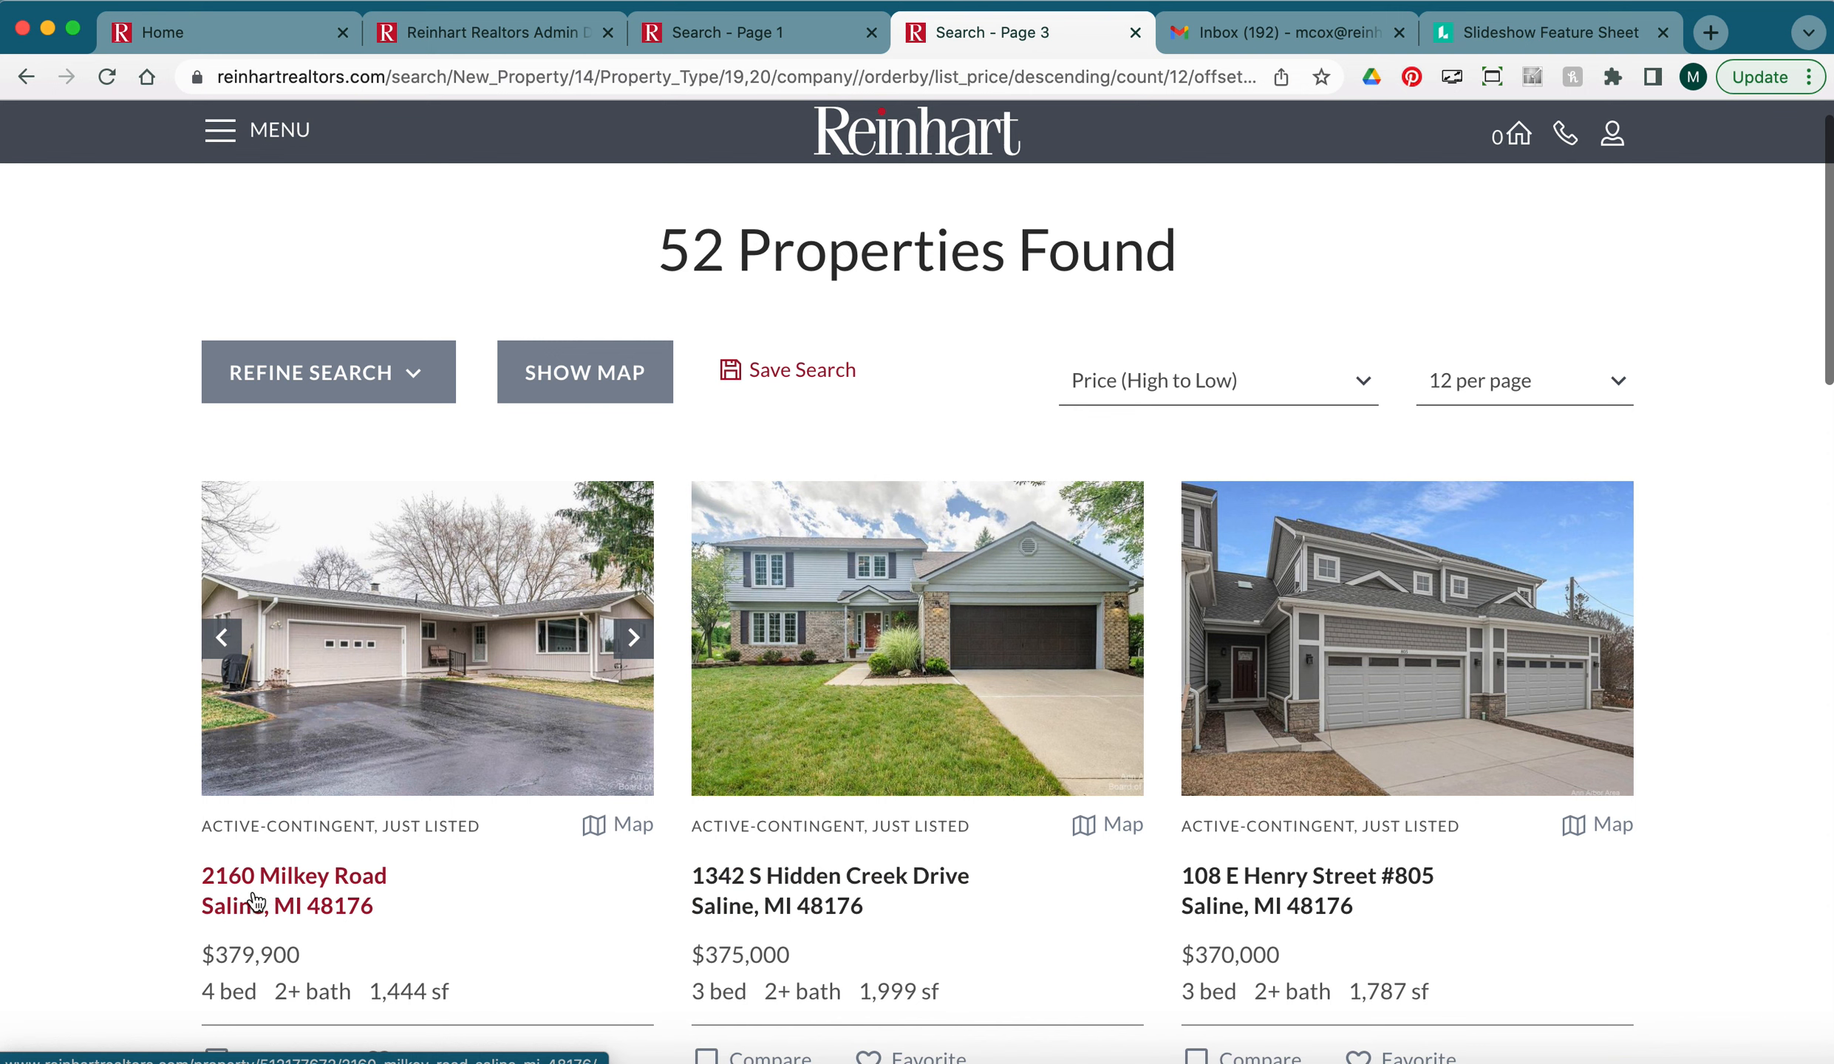
pyautogui.click(488, 32)
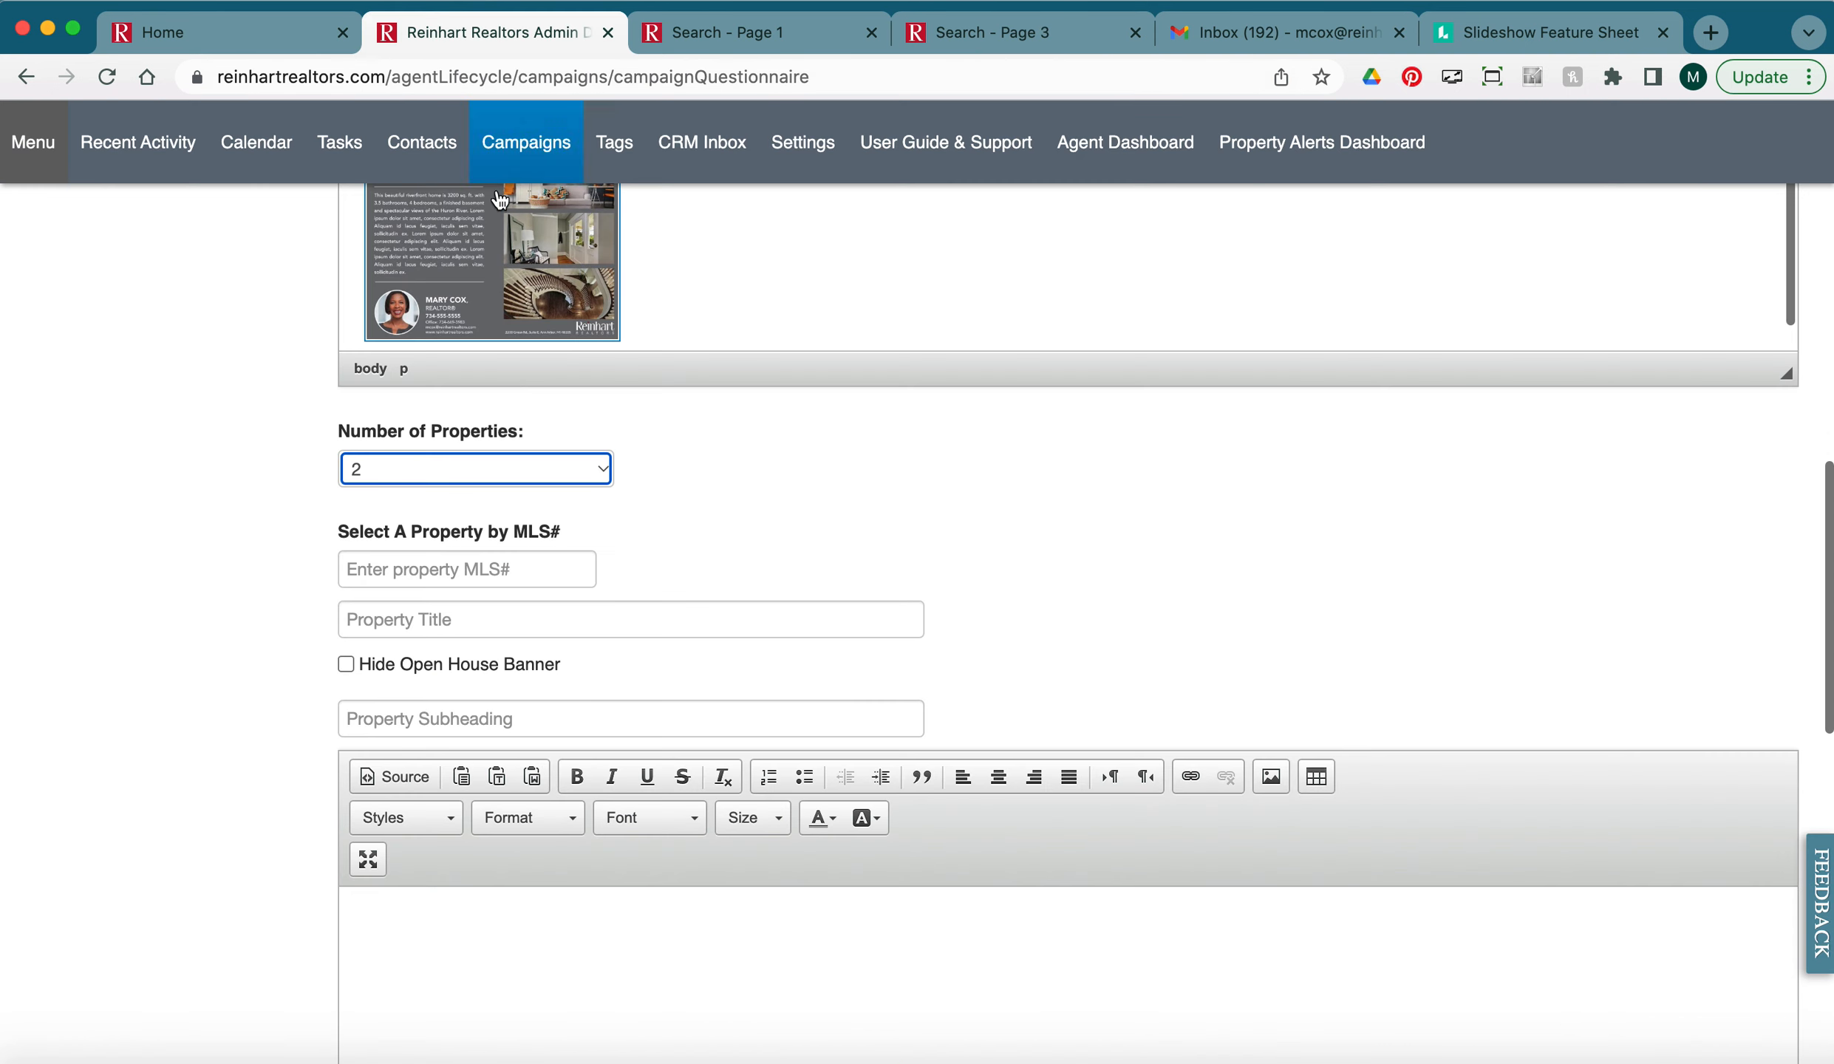
pyautogui.click(414, 569)
pyautogui.write('2')
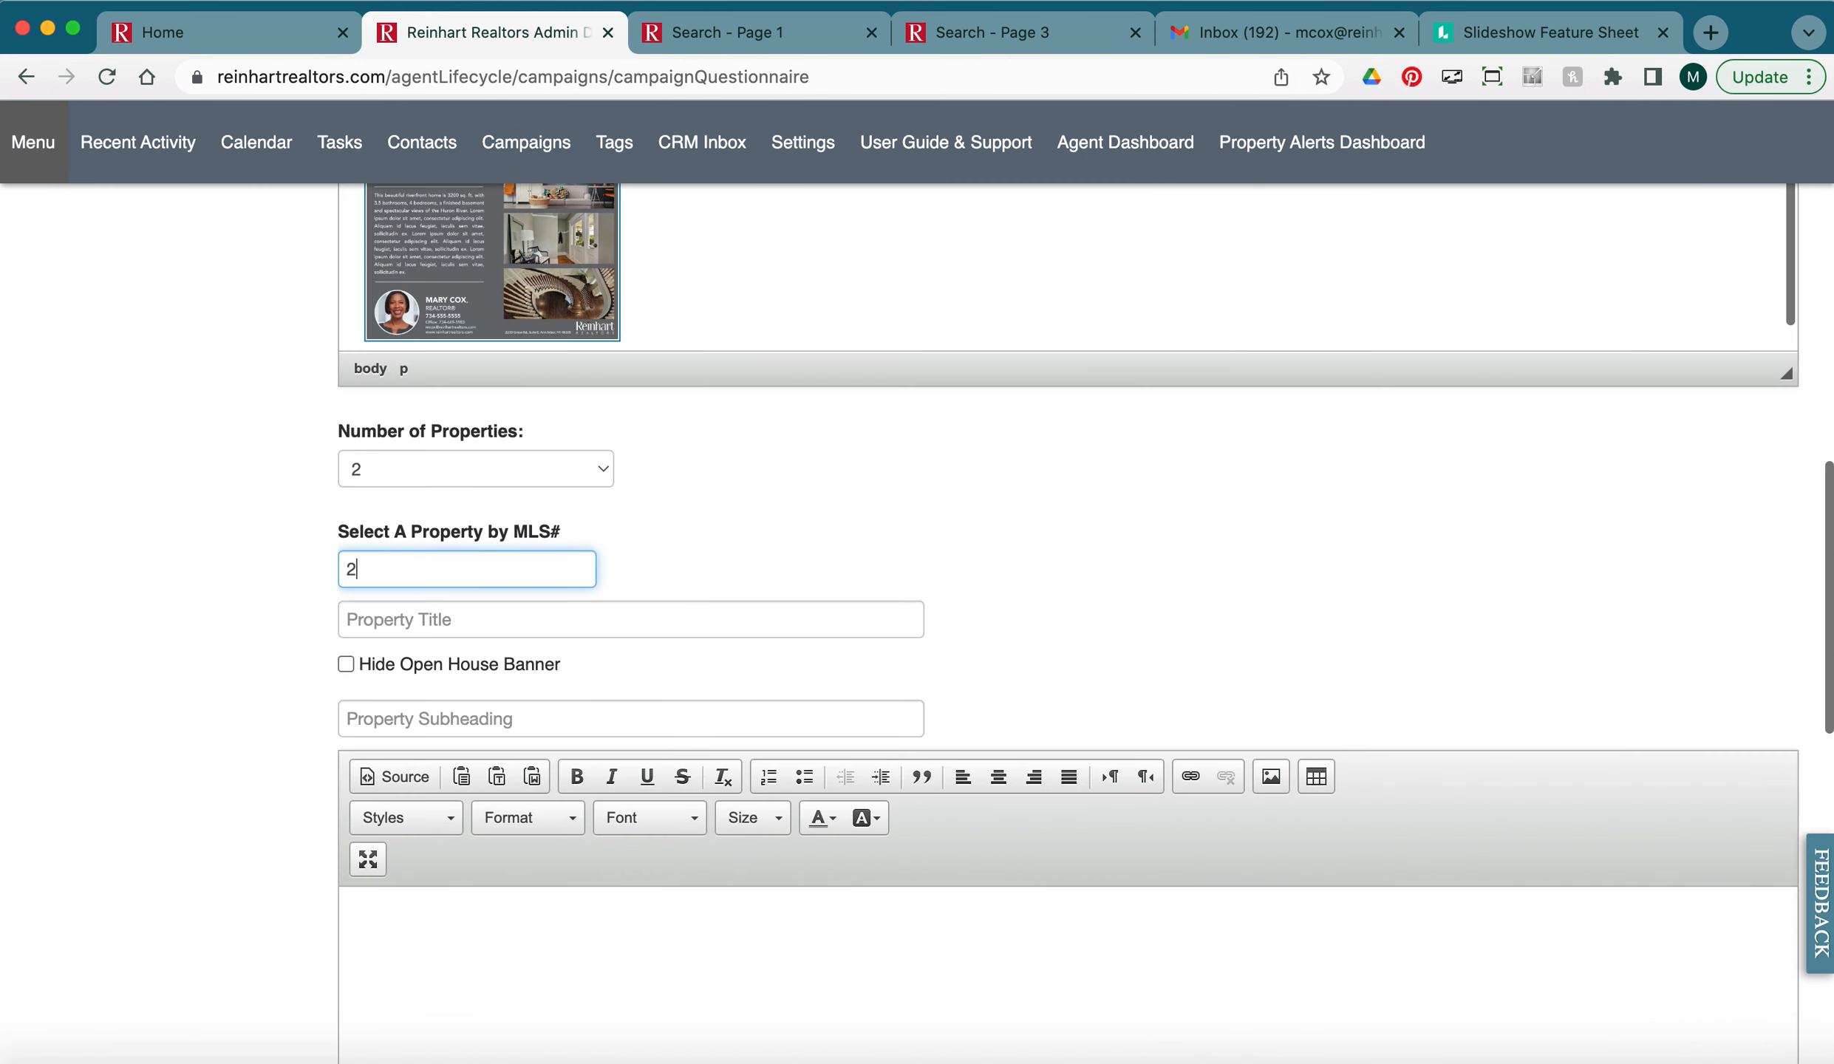
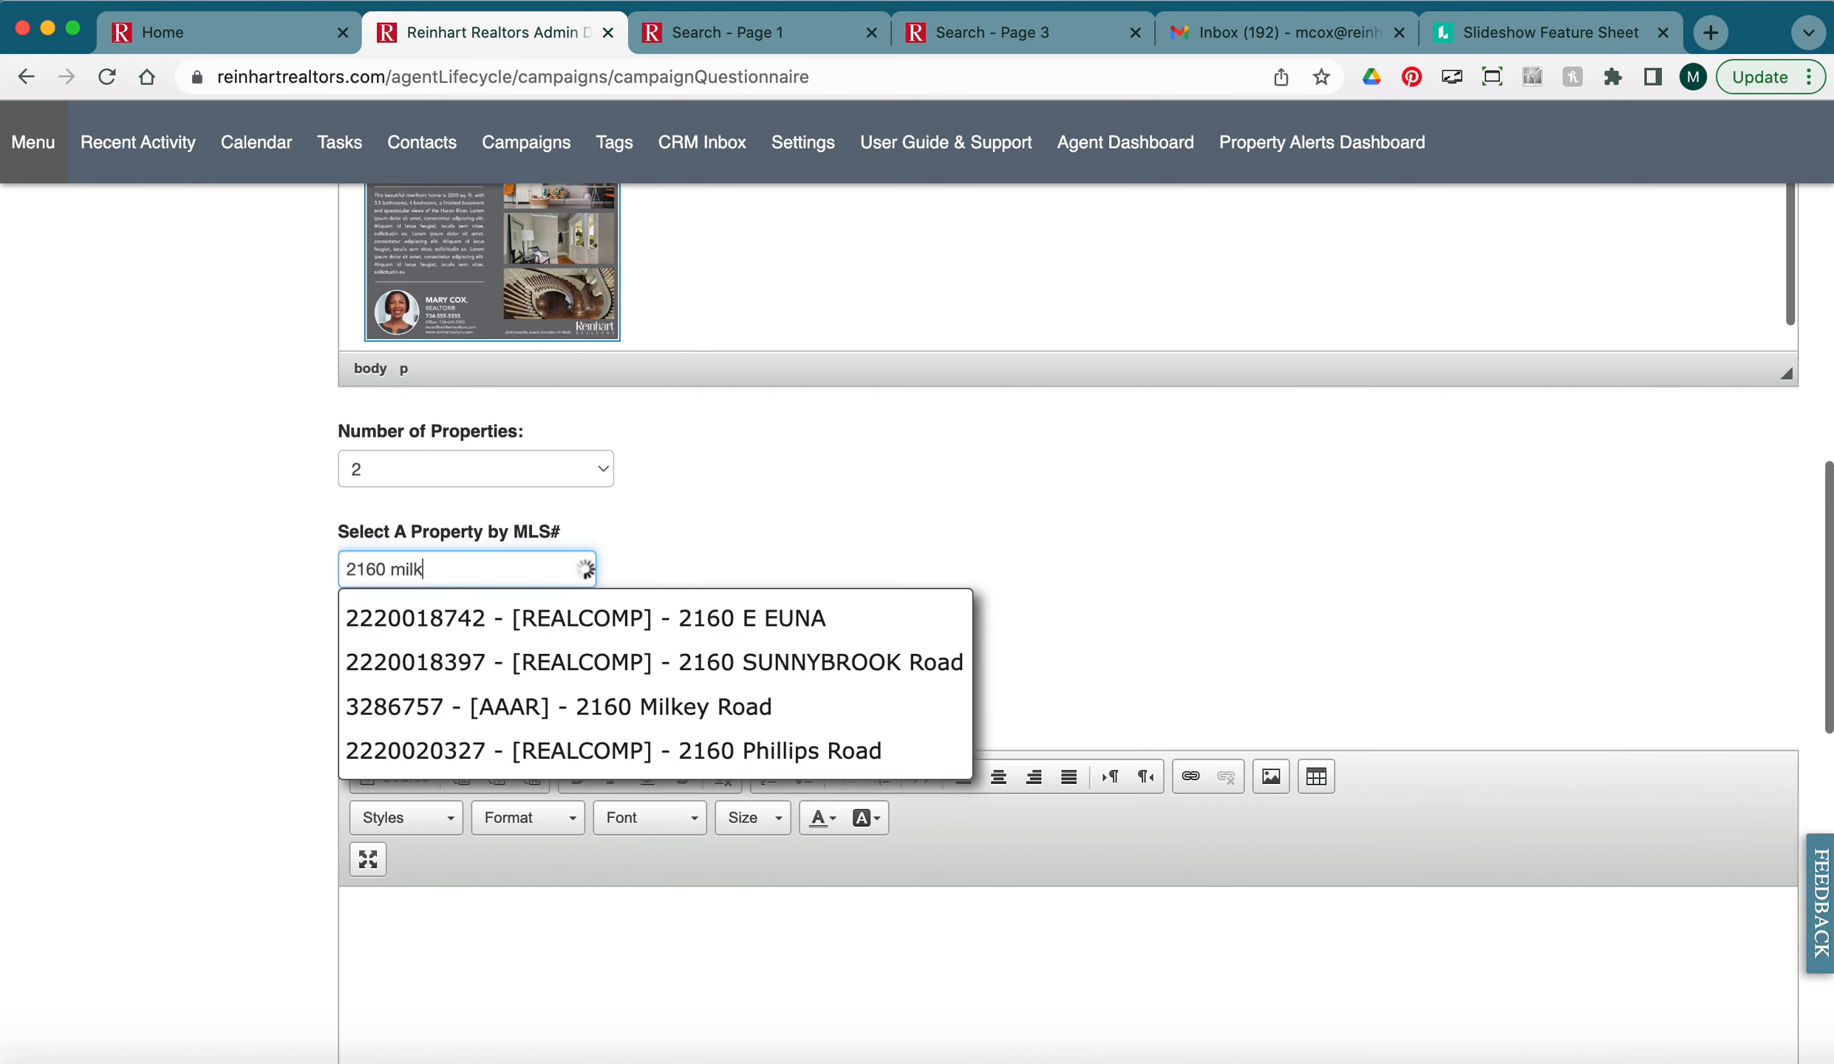
pyautogui.click(492, 617)
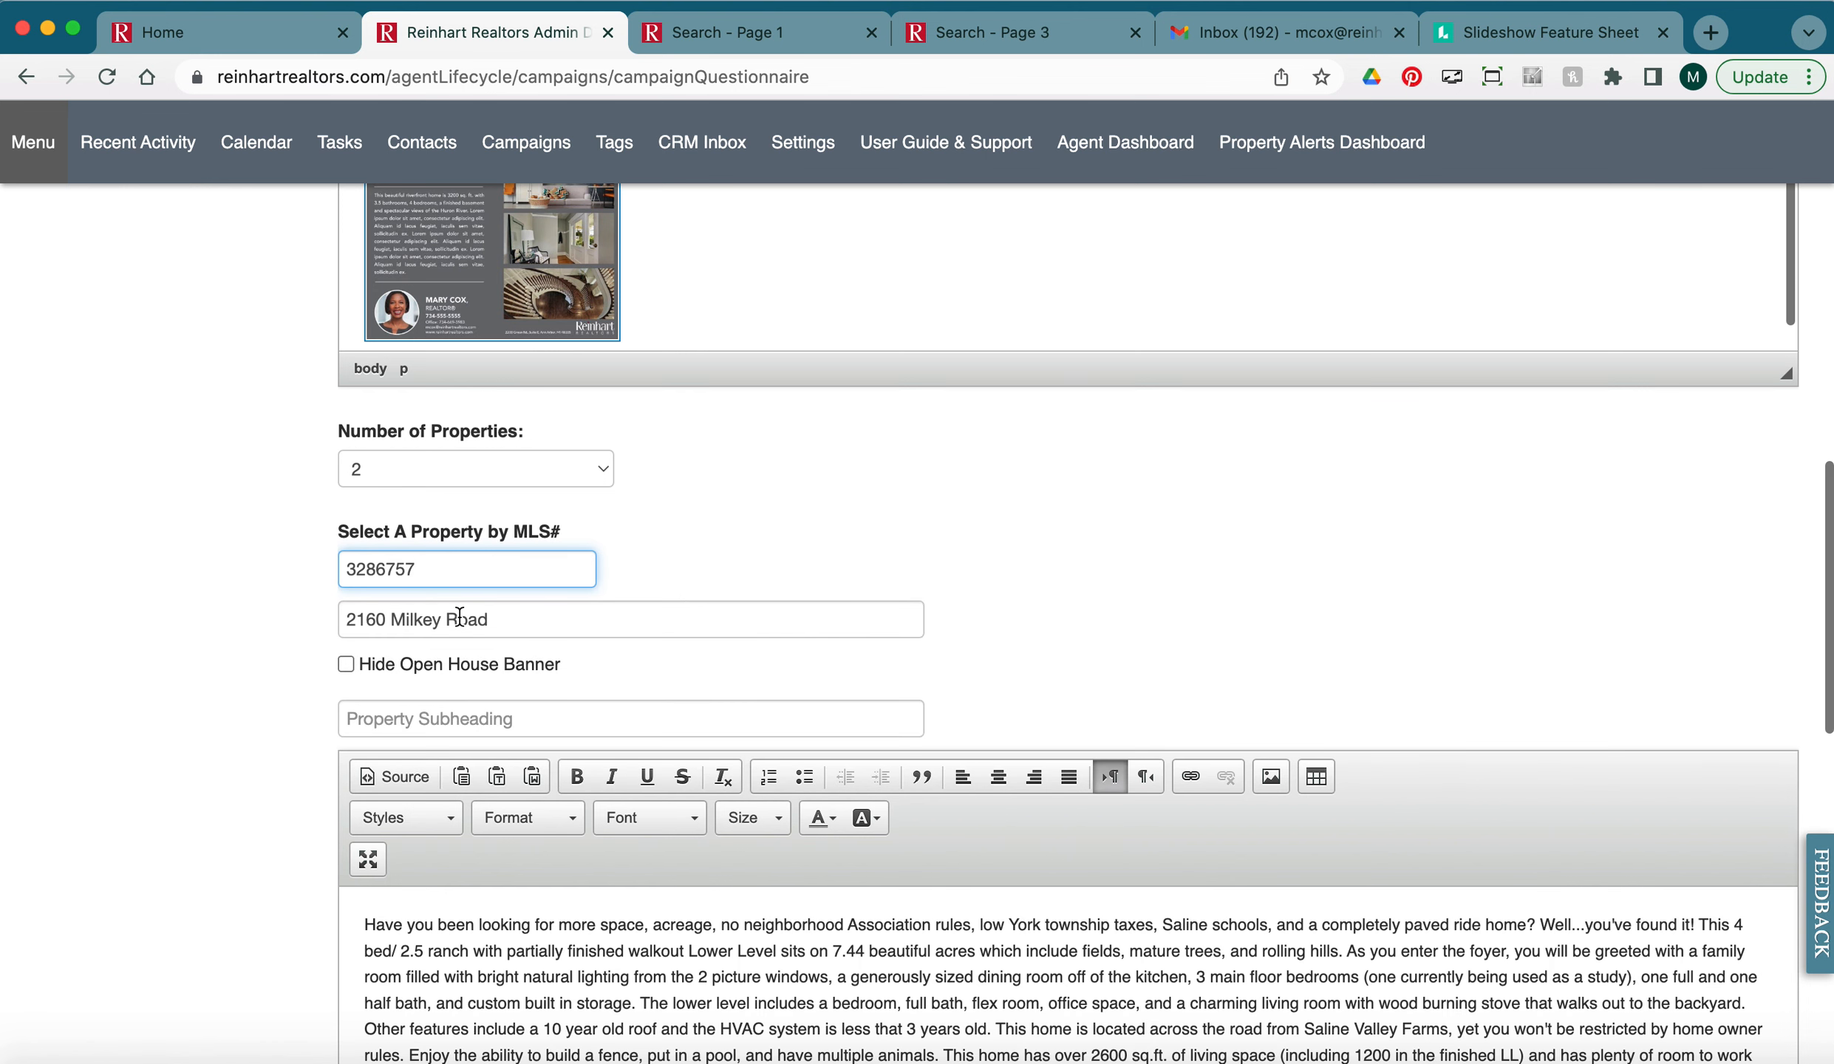
pyautogui.moveTo(533, 621); pyautogui.dragTo(340, 617)
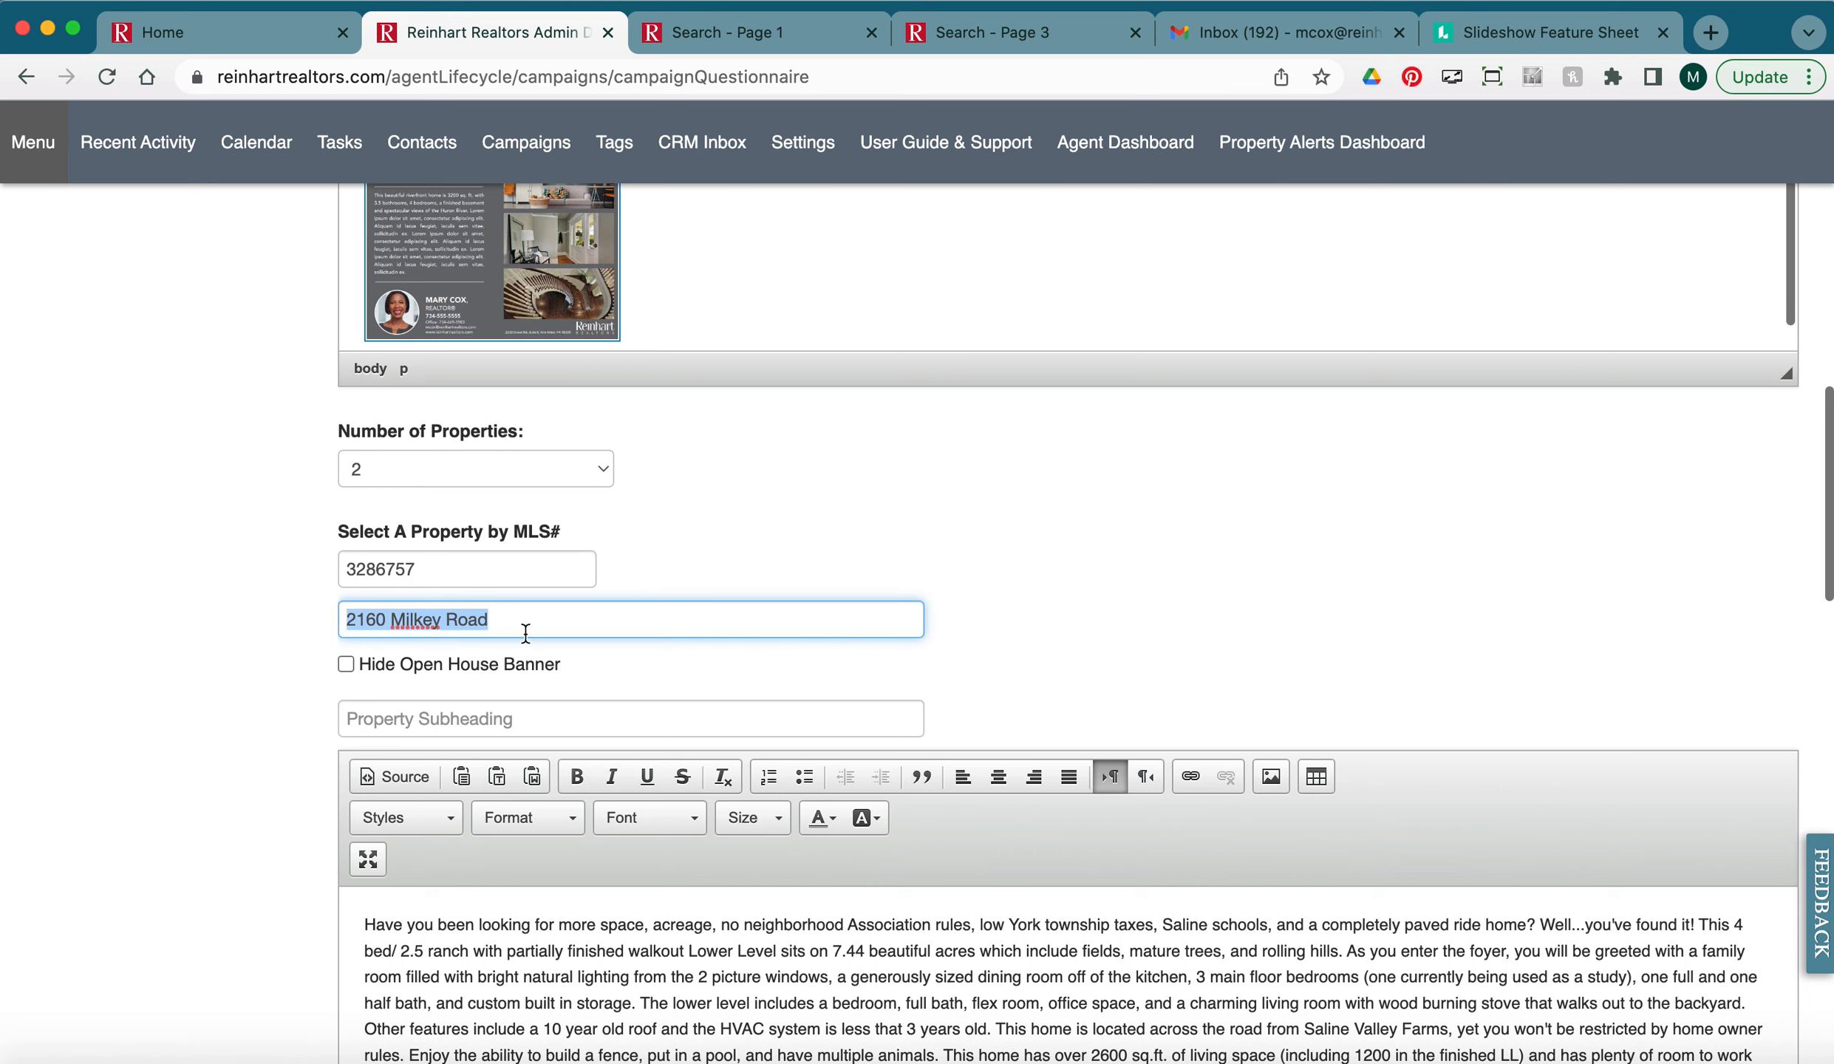
pyautogui.write('Milkey R')
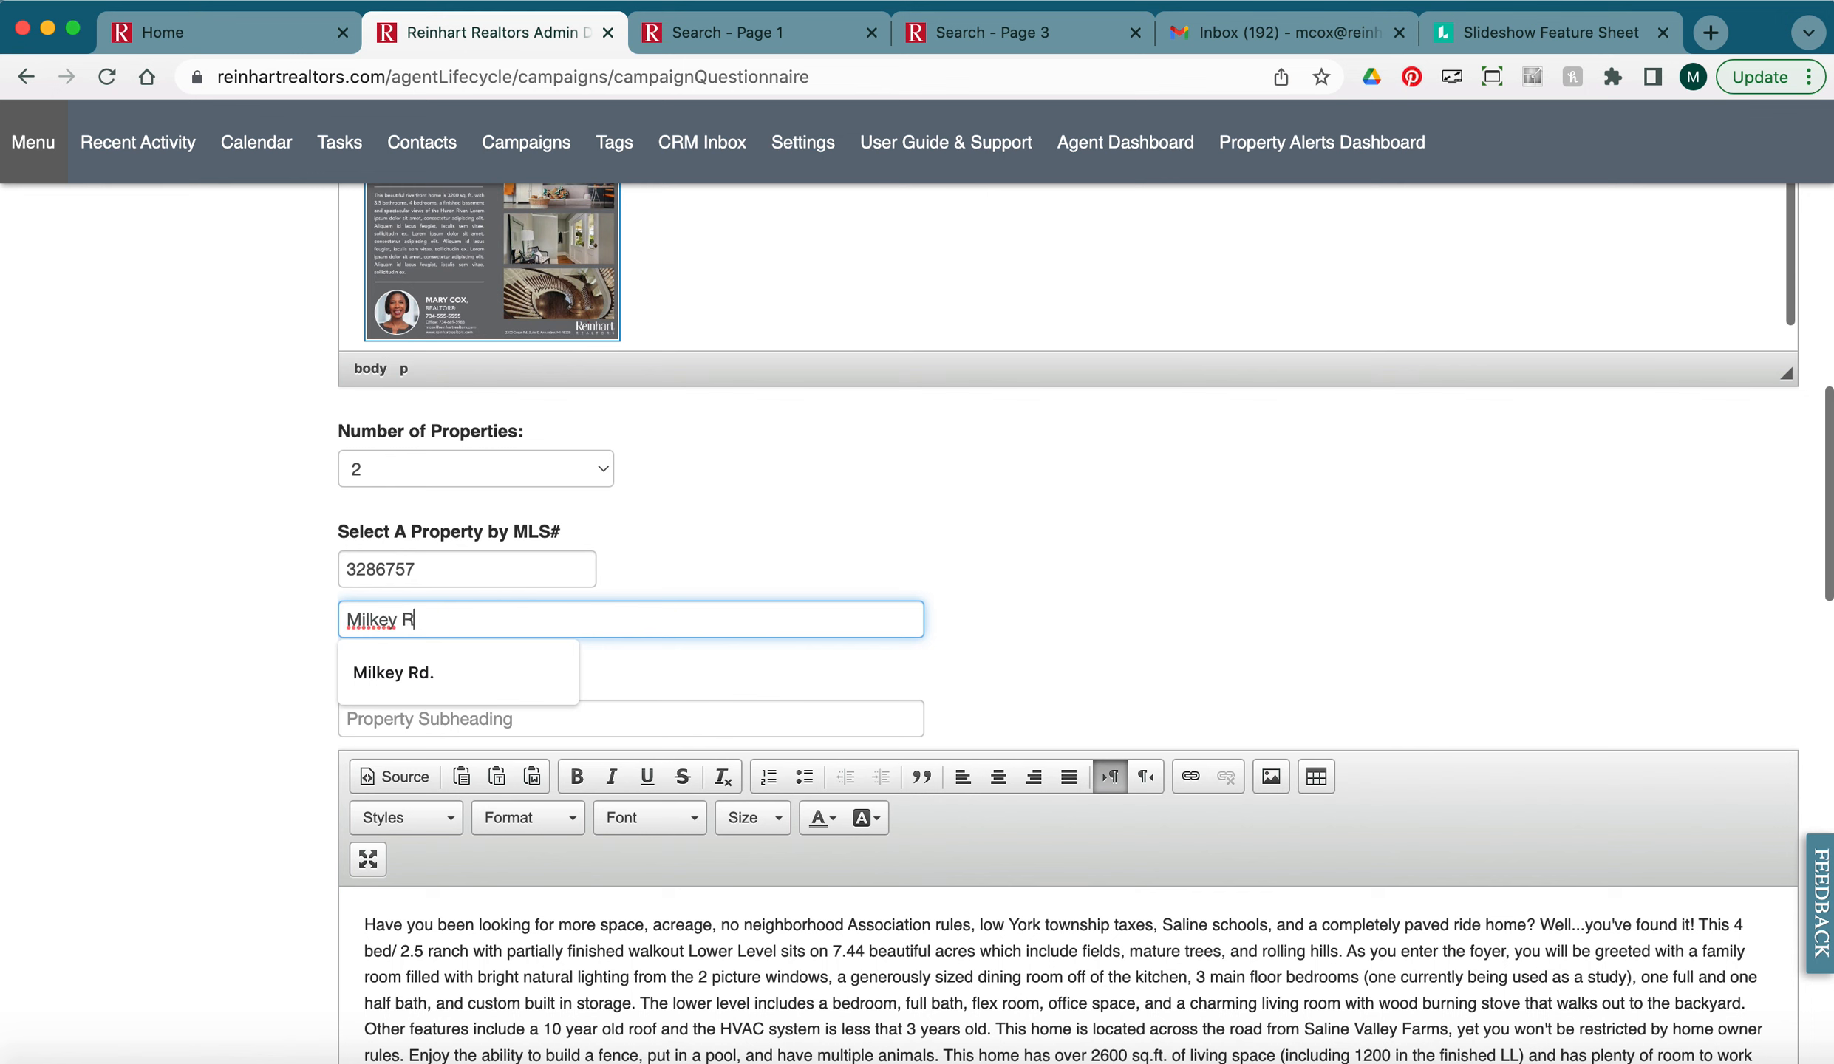
pyautogui.write('oad Heading')
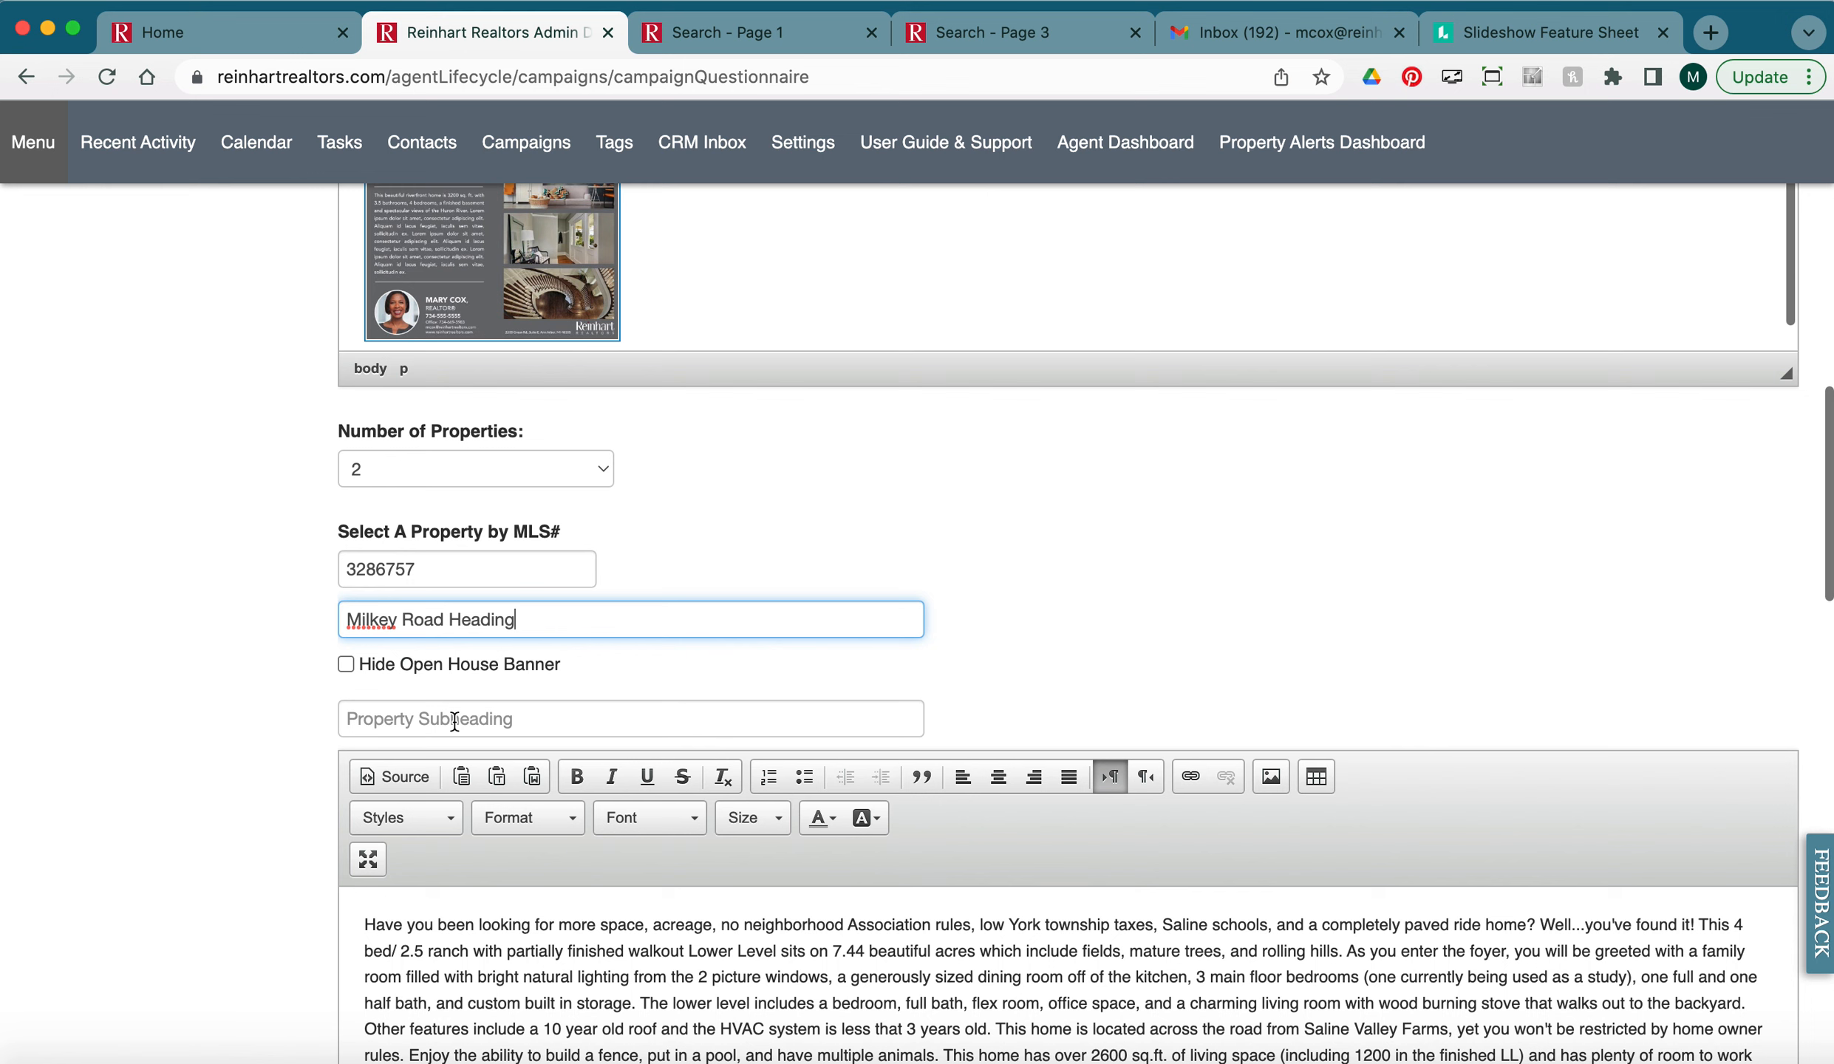
pyautogui.moveTo(517, 621); pyautogui.dragTo(307, 615)
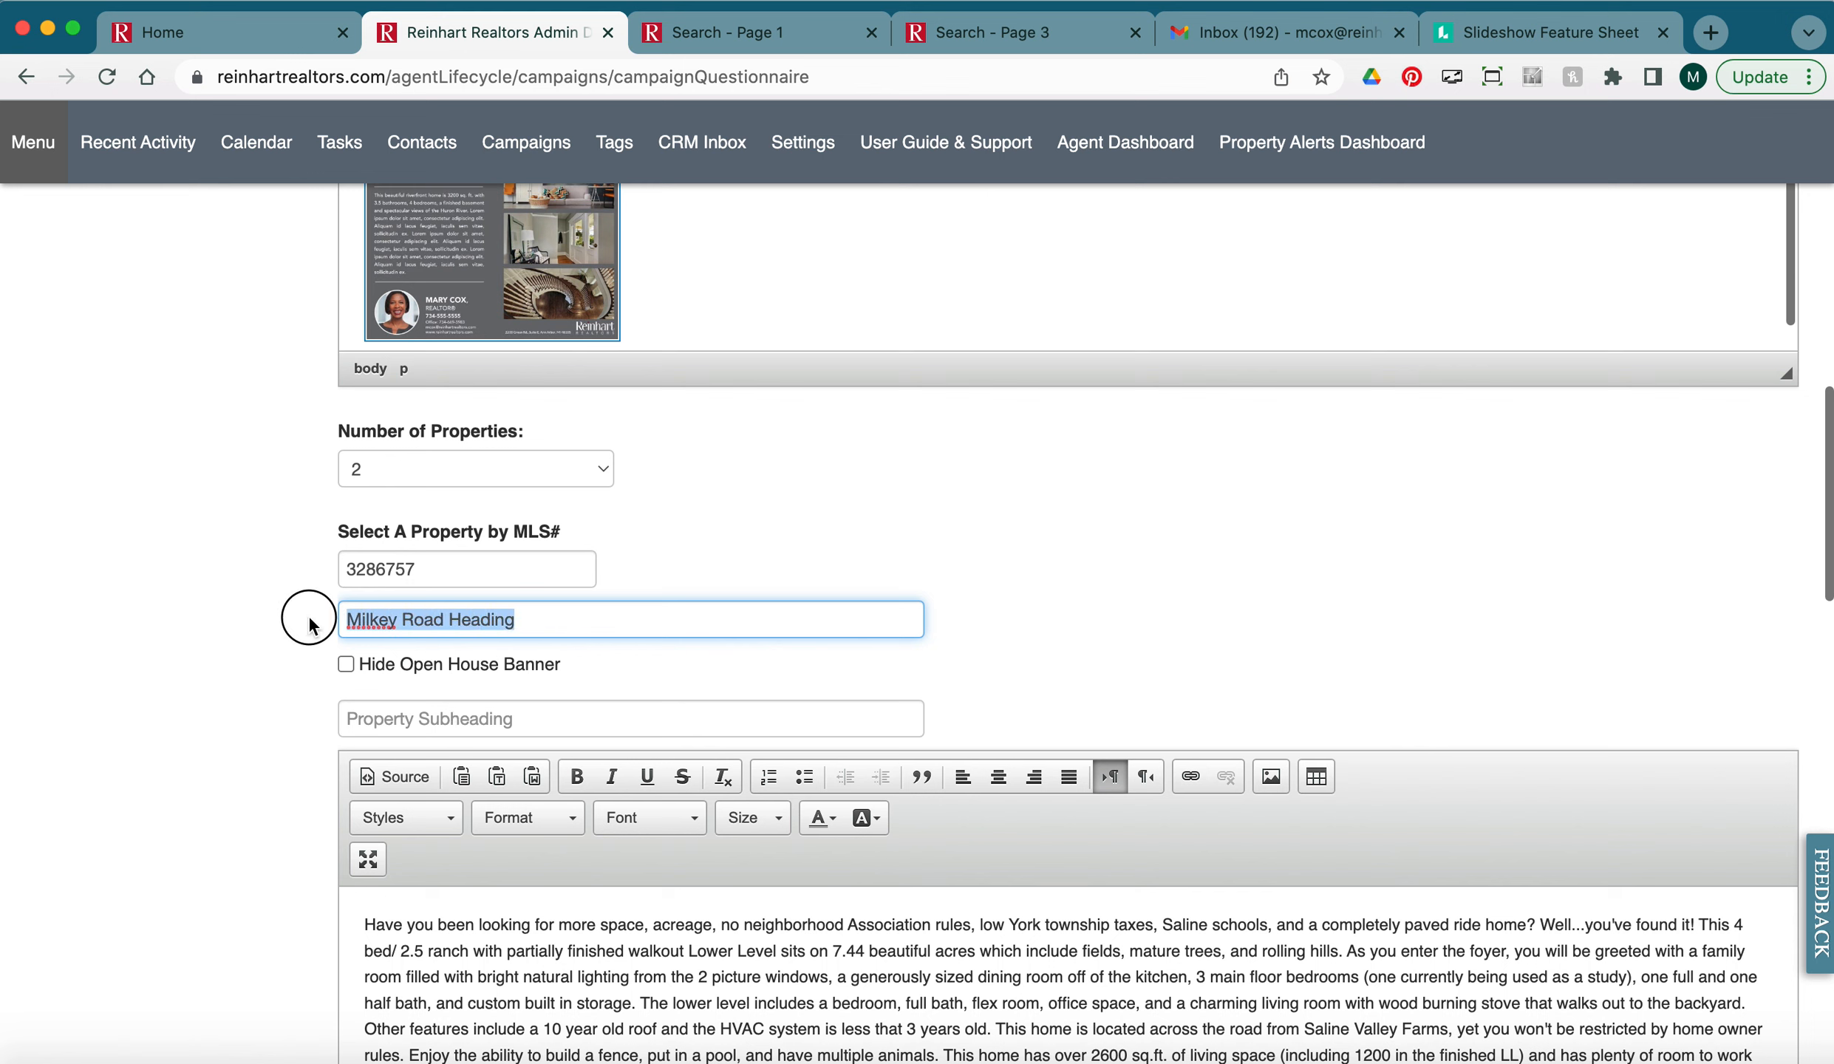
# Give the Milkey Road listing the subheading 'Lots of Acreage' and its front exterior main photo.
pyautogui.click(452, 729)
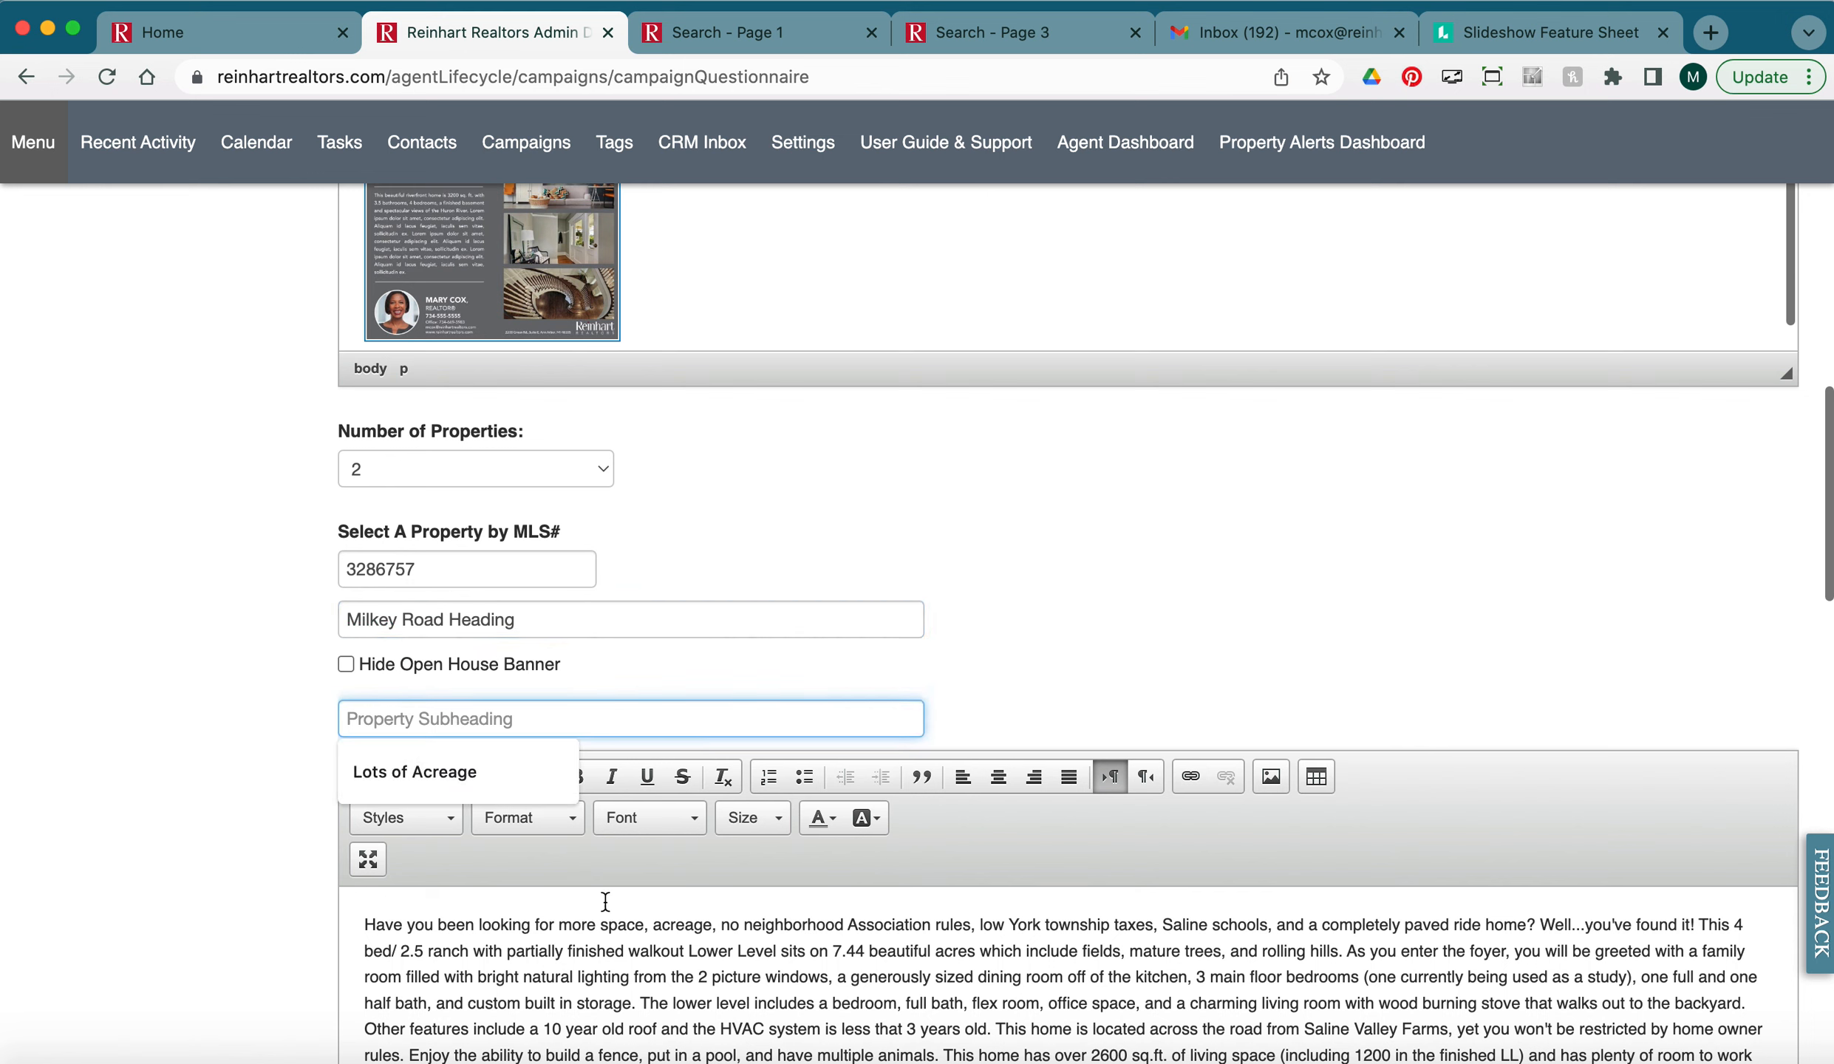
pyautogui.click(414, 773)
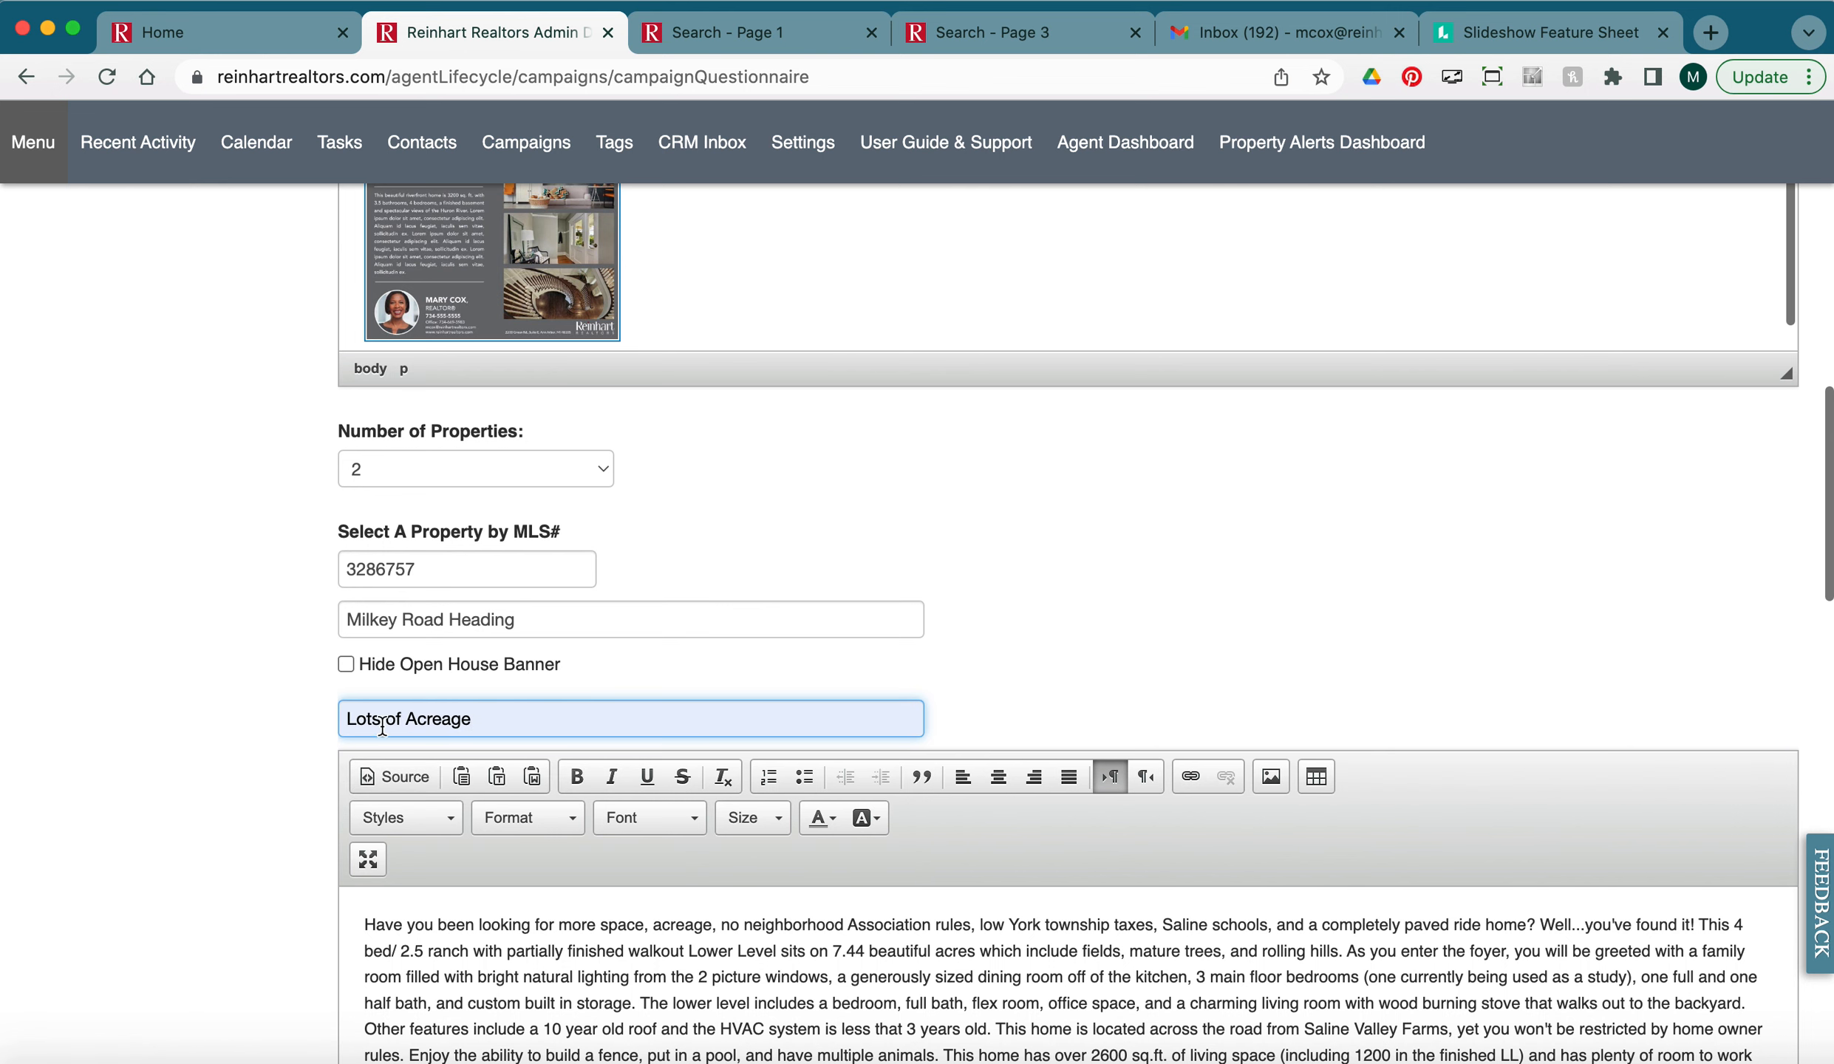
pyautogui.scroll(-2, 243, 739)
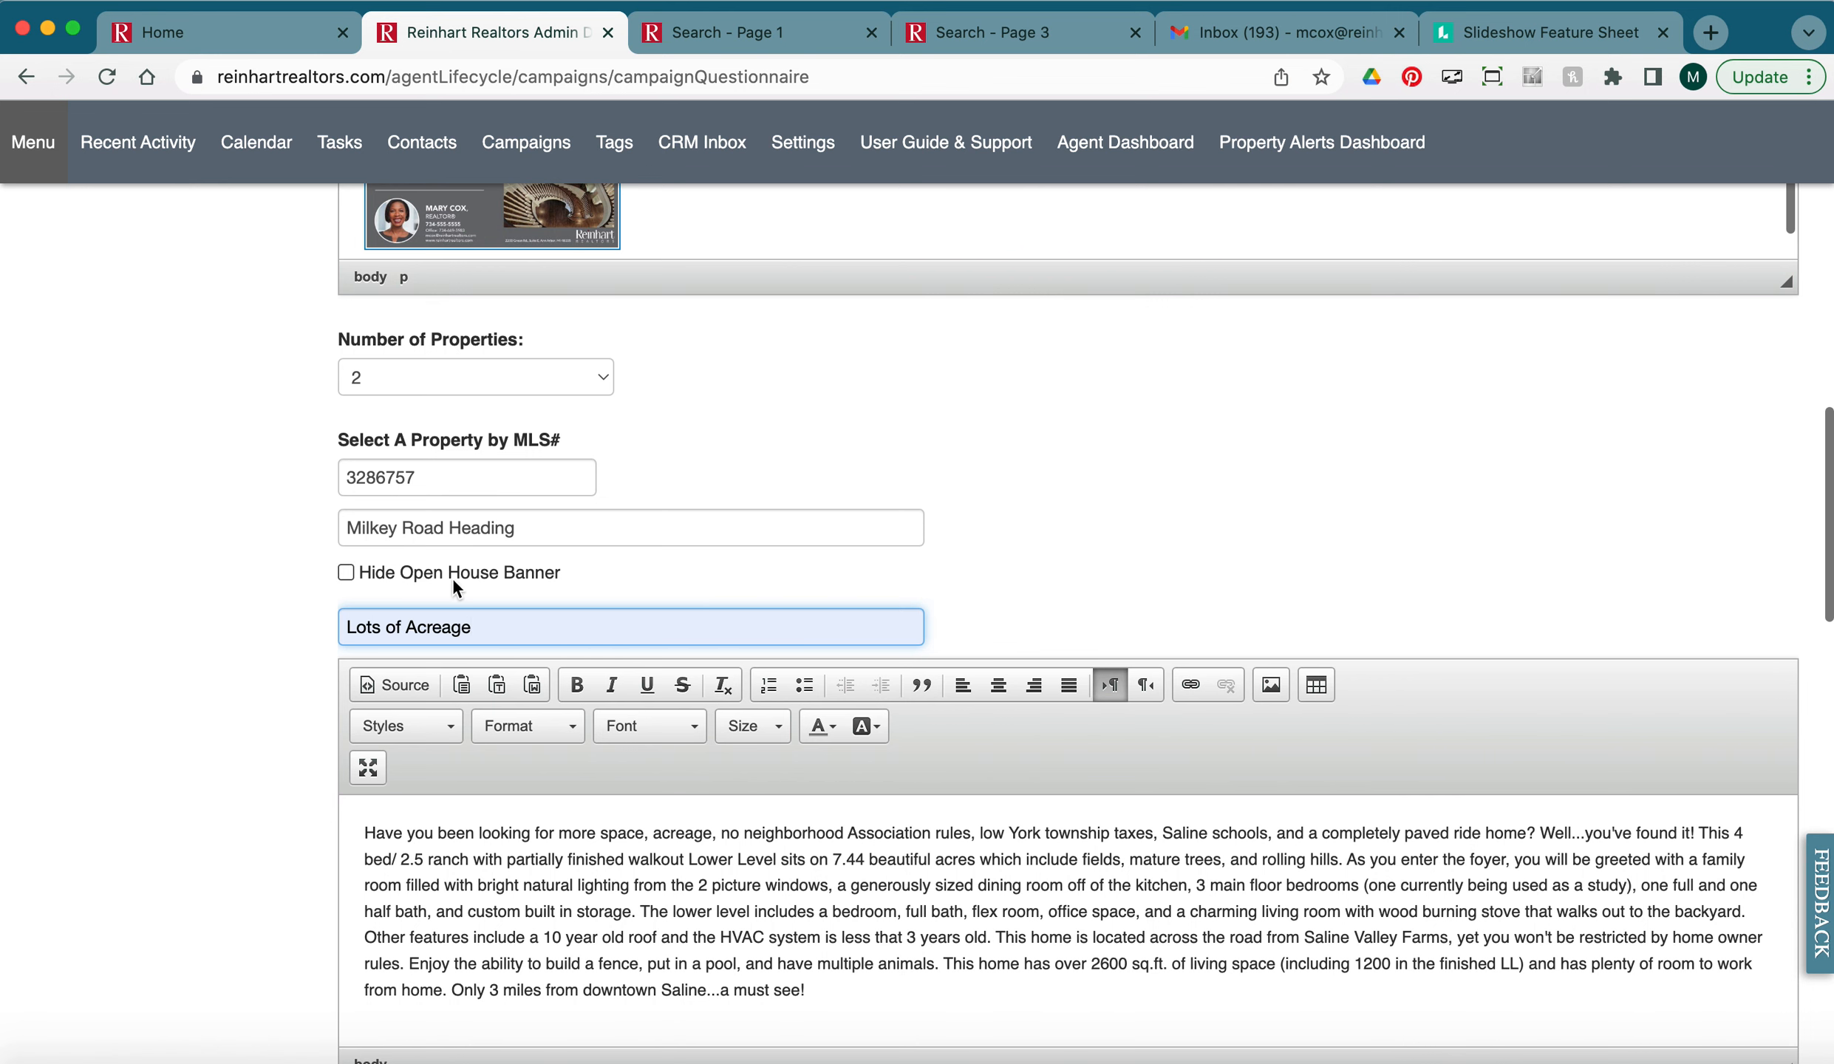
pyautogui.scroll(-5, 221, 697)
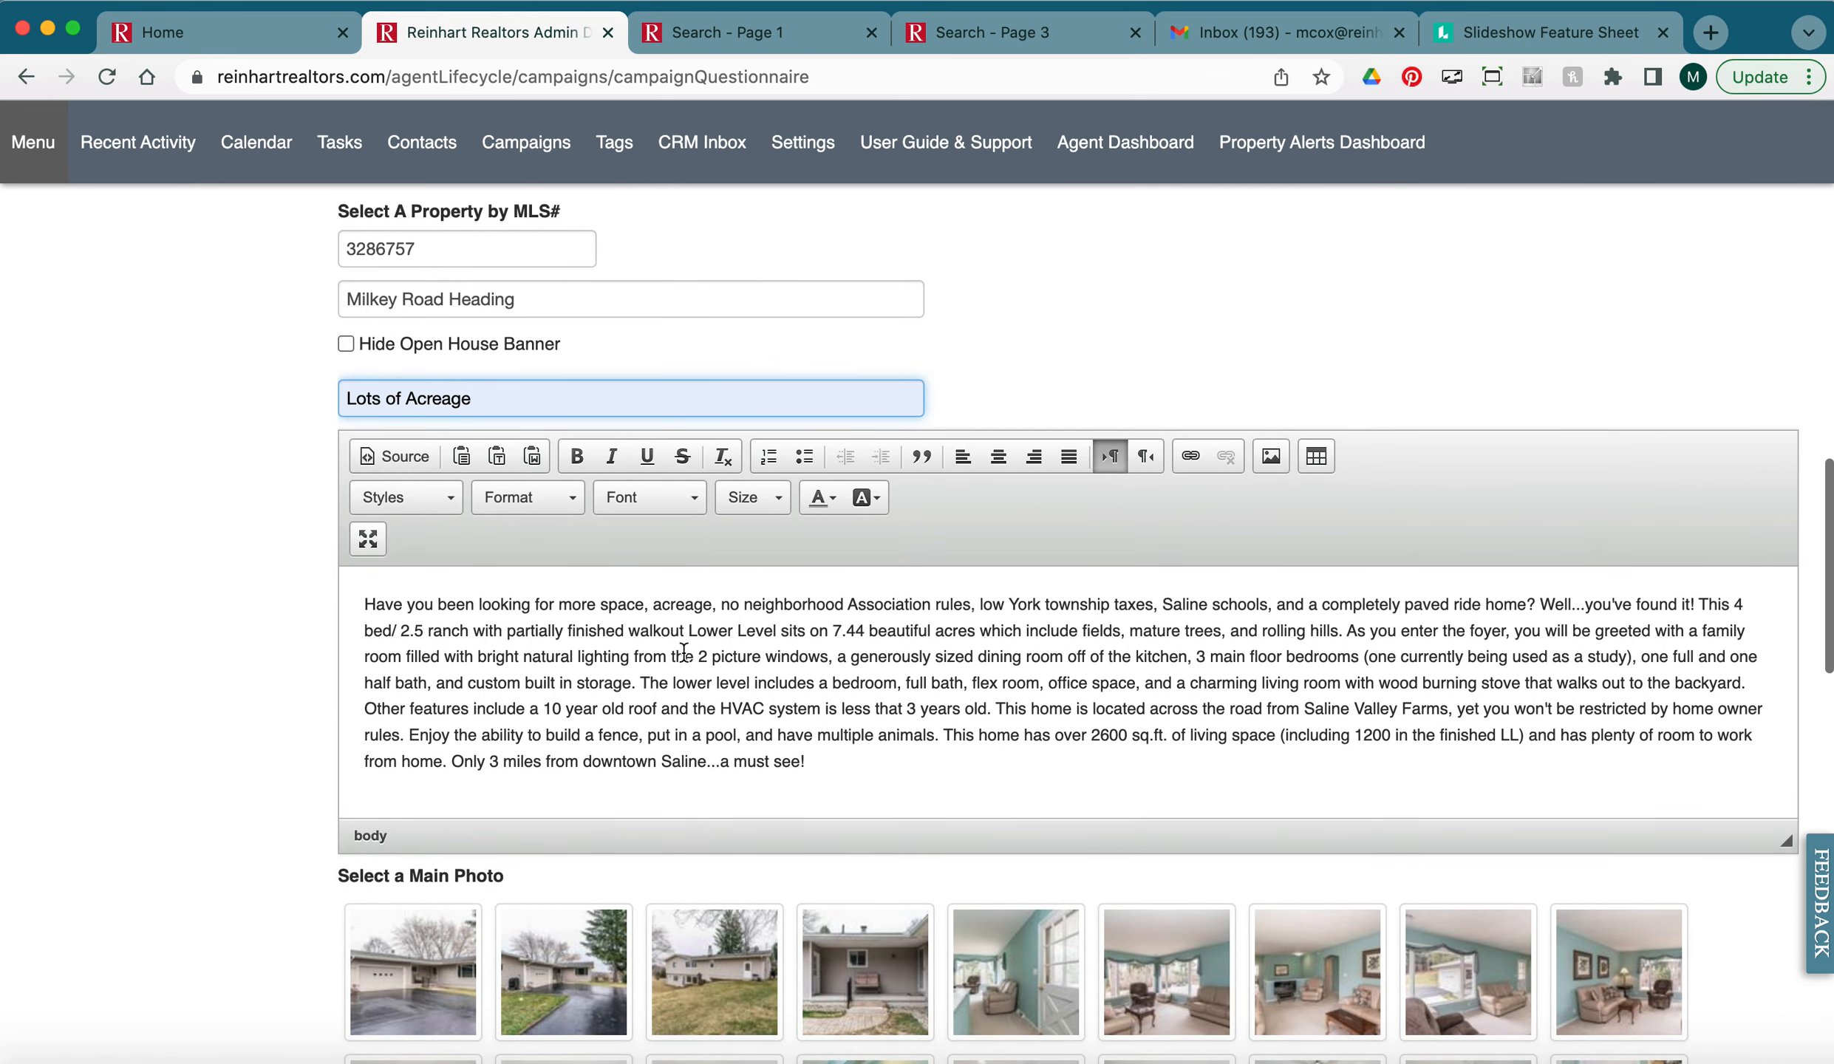
pyautogui.moveTo(818, 775); pyautogui.dragTo(344, 594)
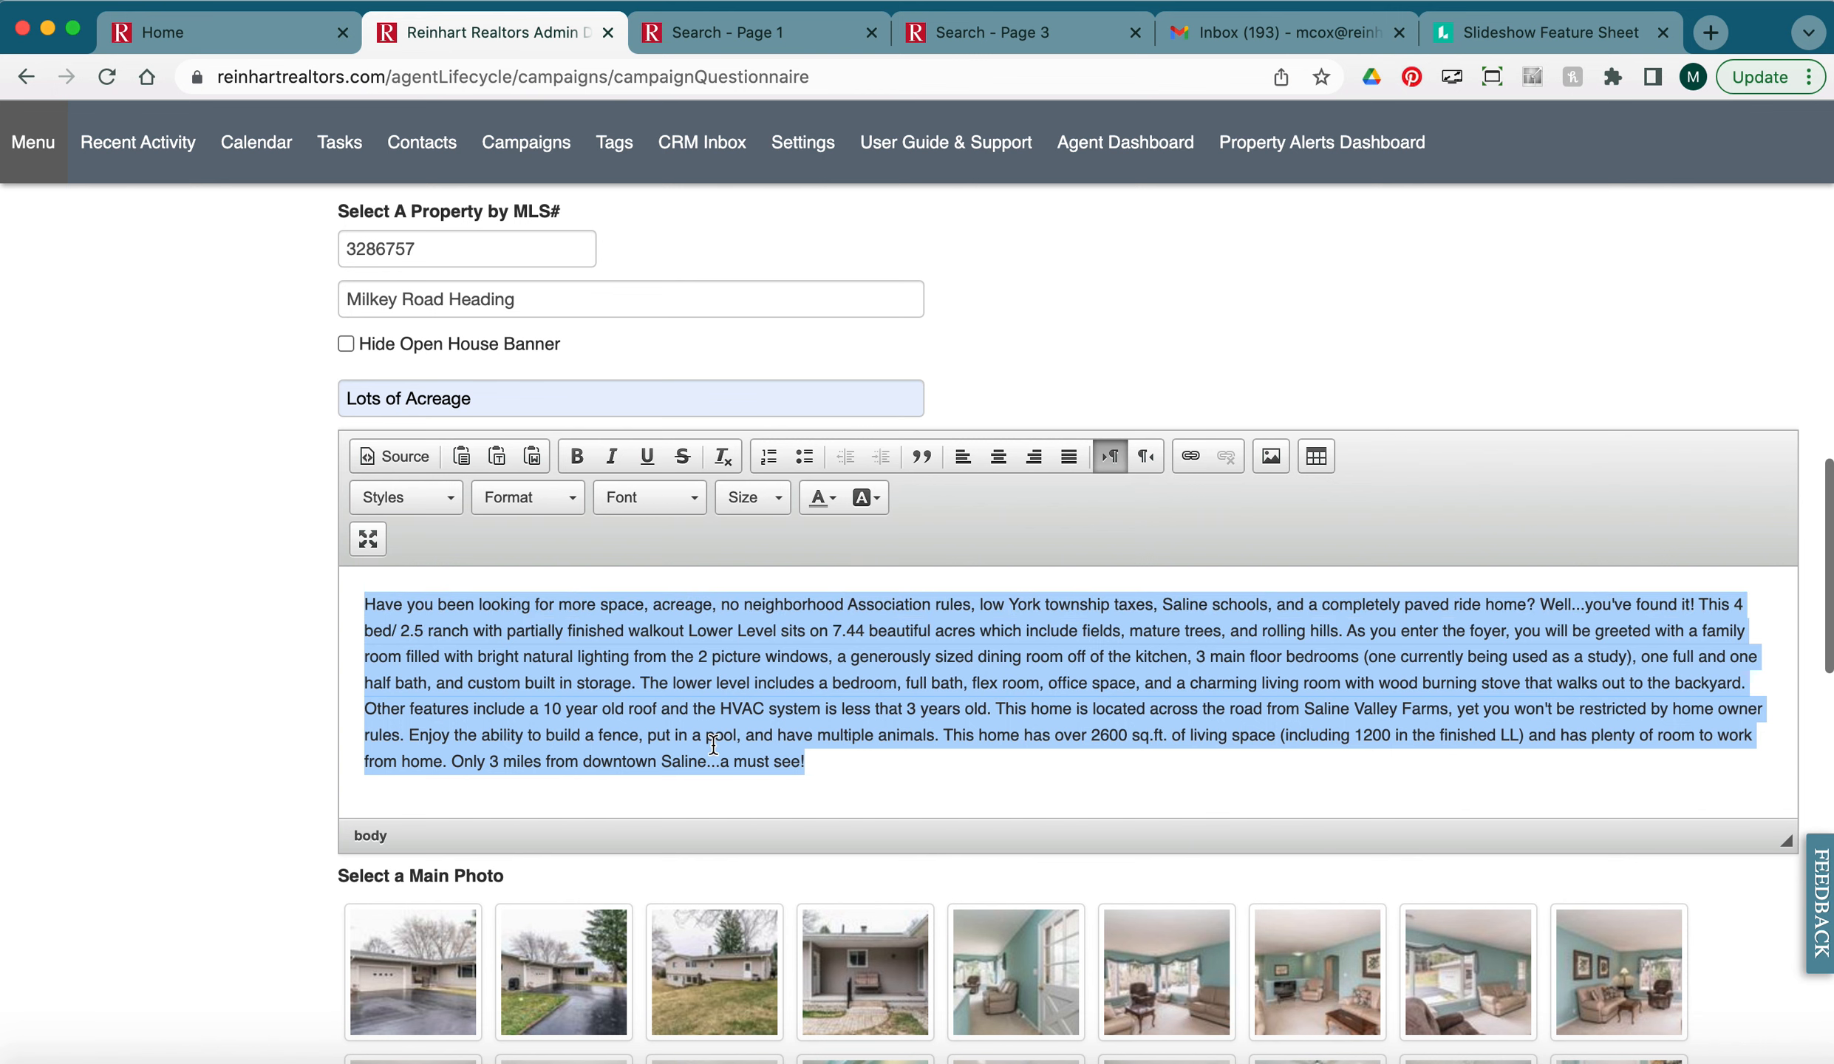
pyautogui.scroll(-7, 878, 734)
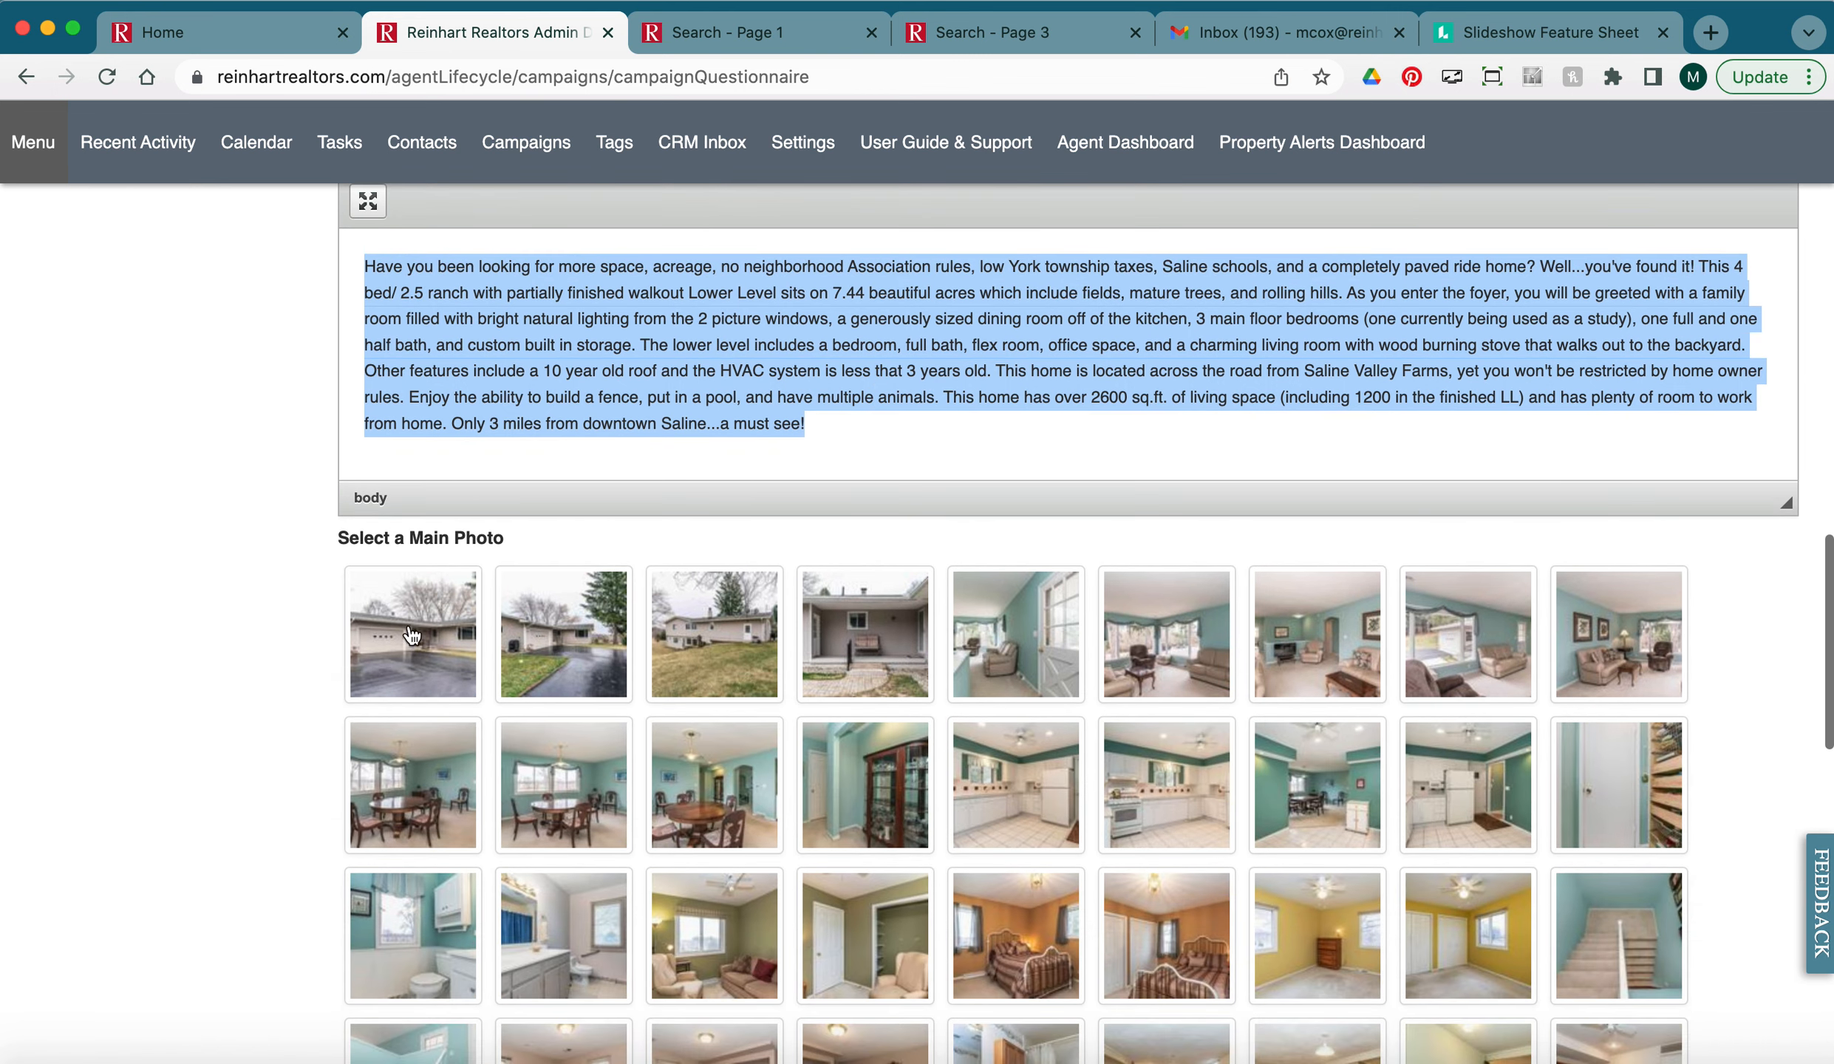
pyautogui.click(422, 646)
pyautogui.scroll(-8, 293, 680)
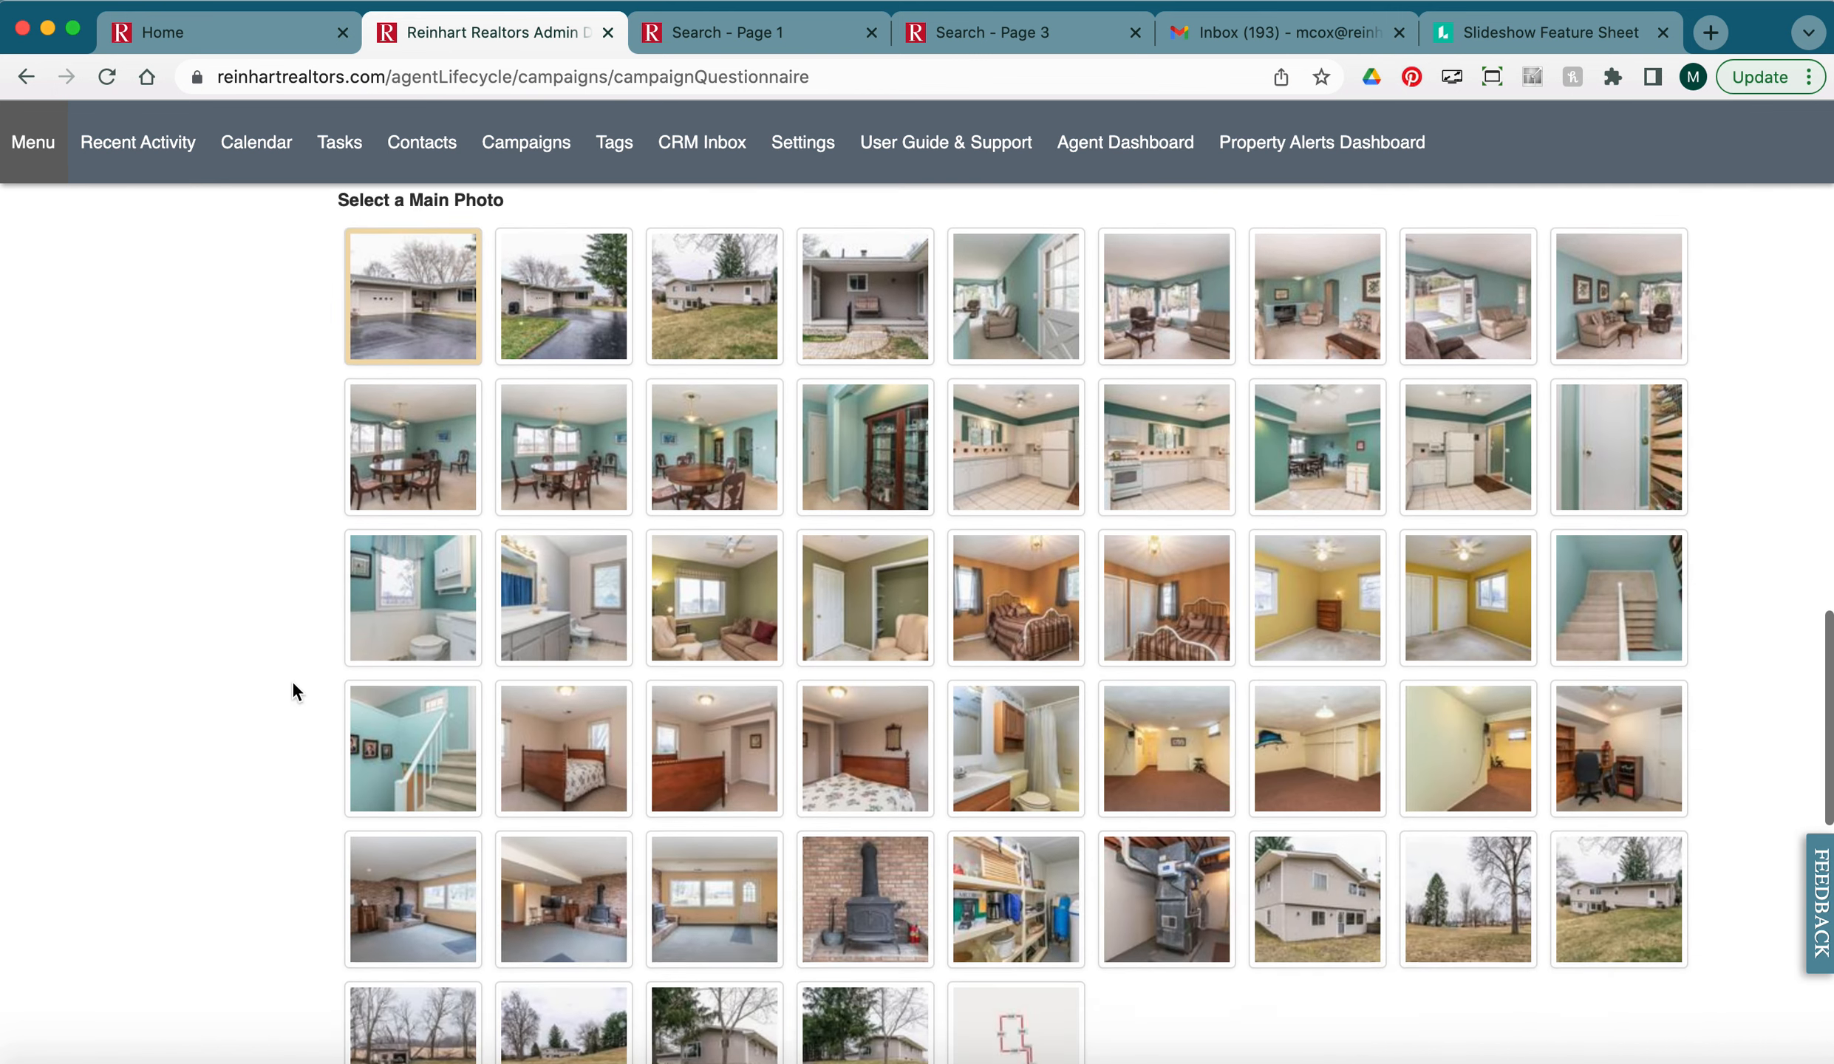
pyautogui.scroll(3, 292, 679)
pyautogui.scroll(-10, 325, 668)
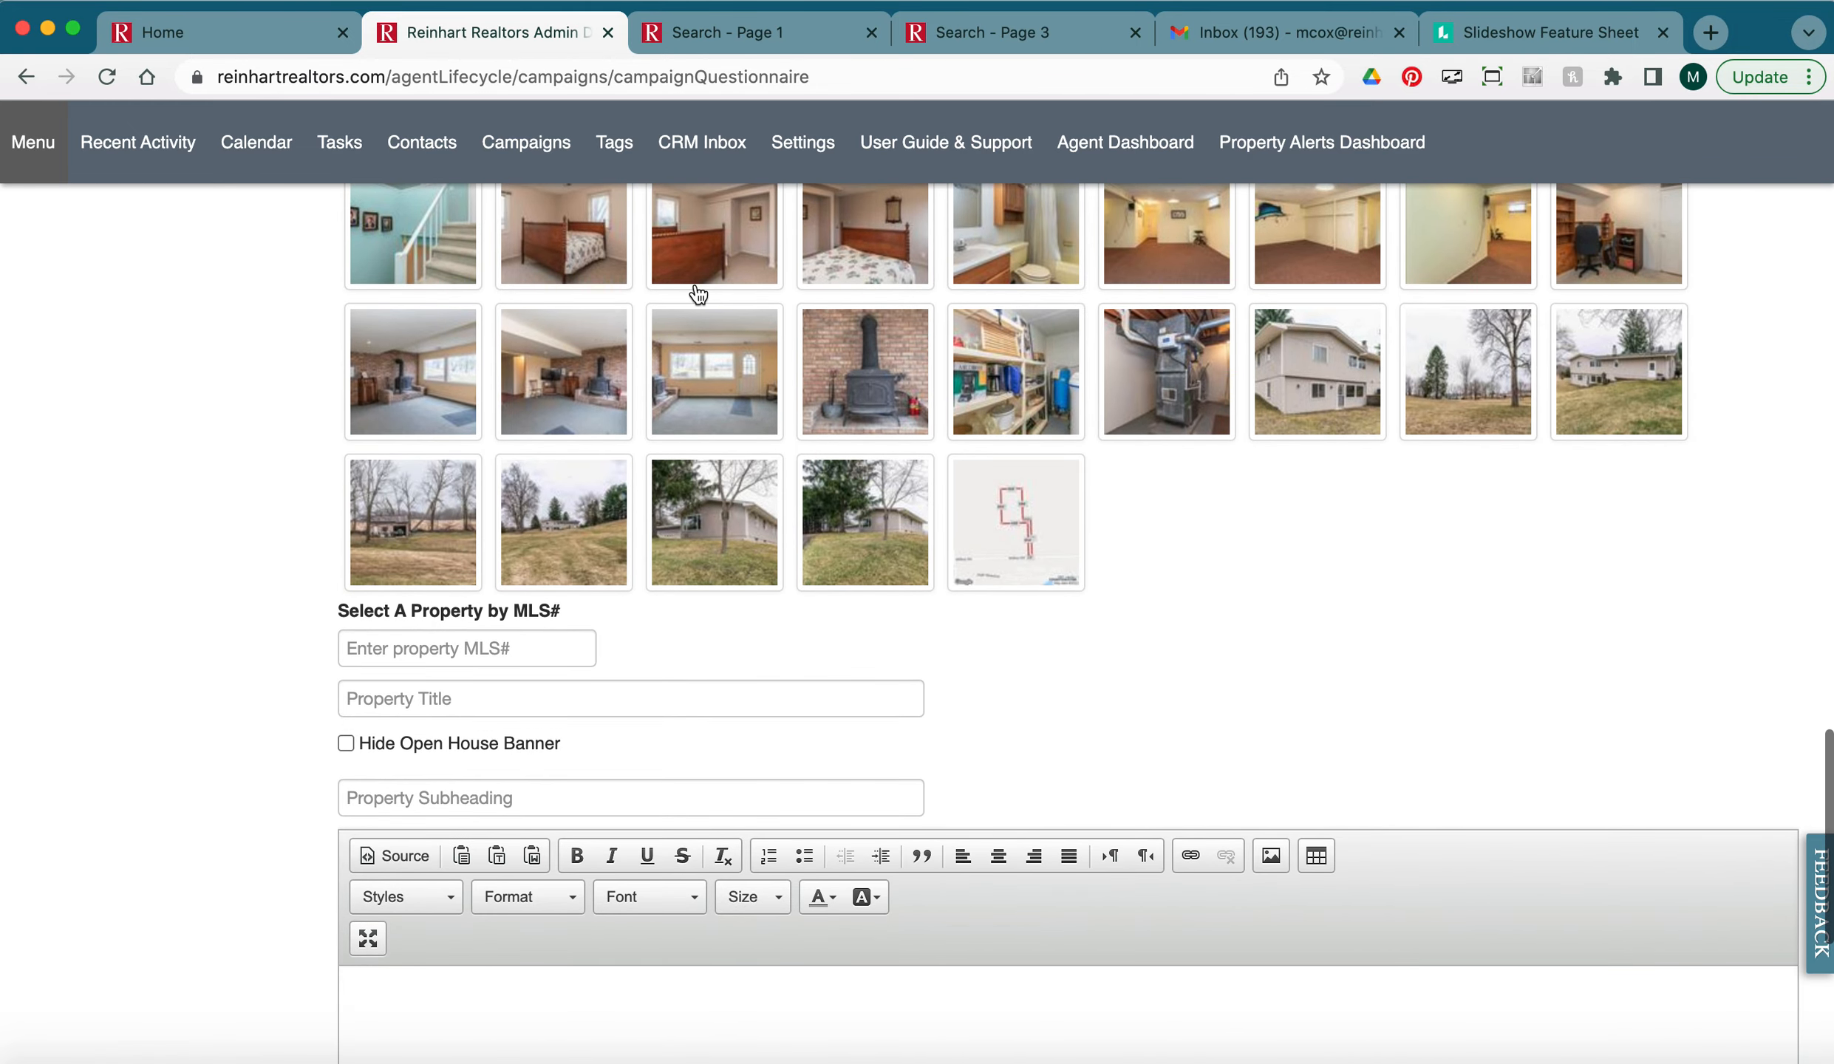
pyautogui.click(968, 35)
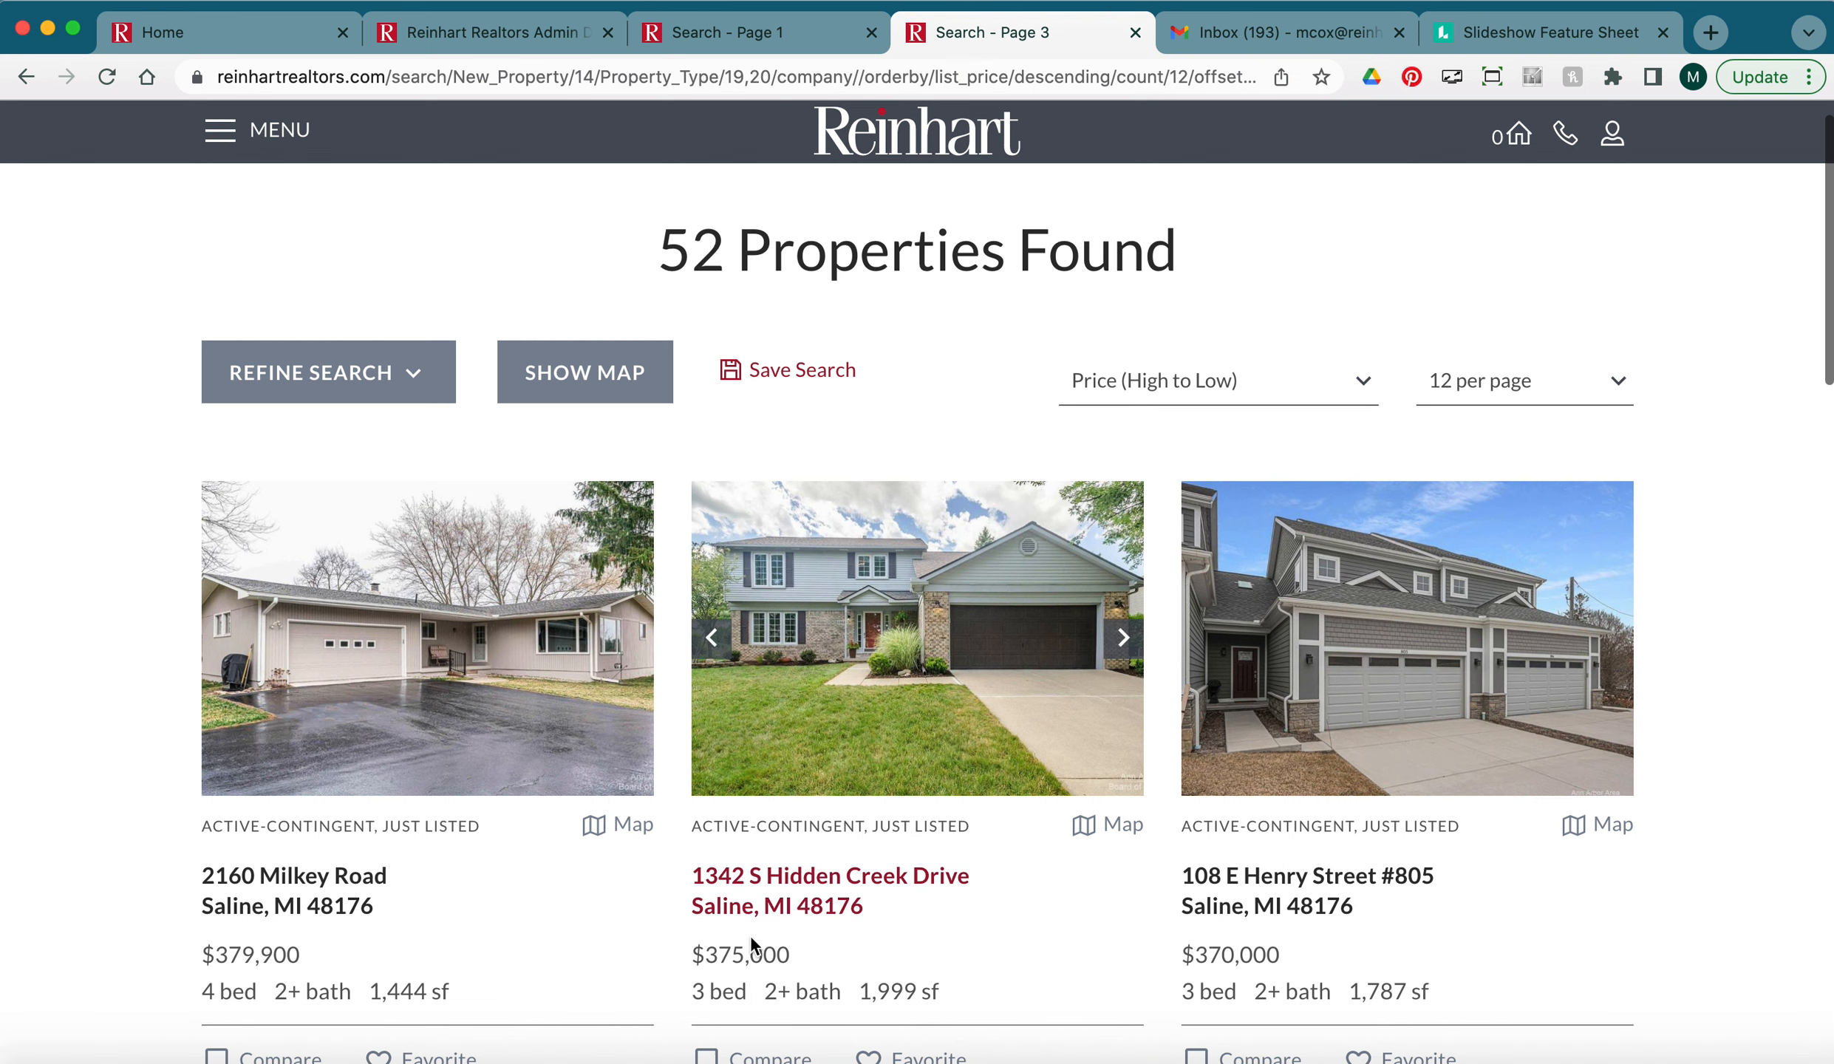
pyautogui.click(491, 32)
pyautogui.click(356, 647)
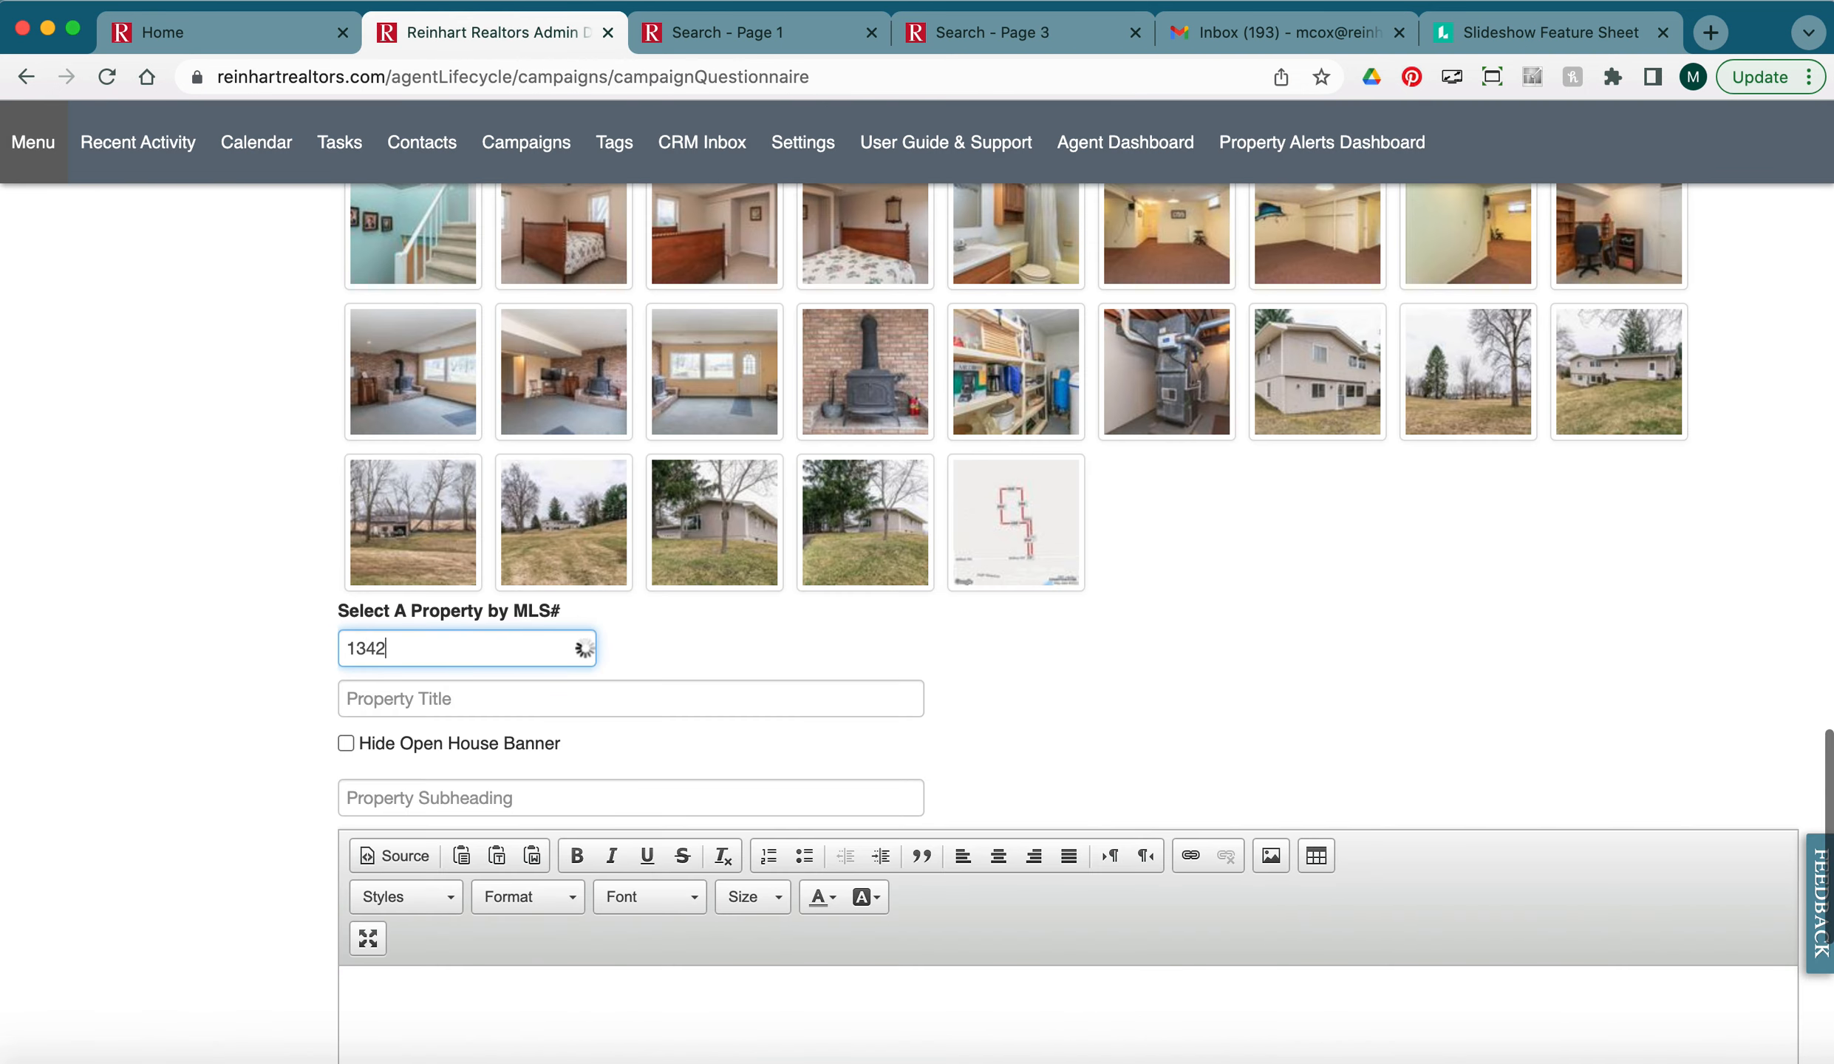
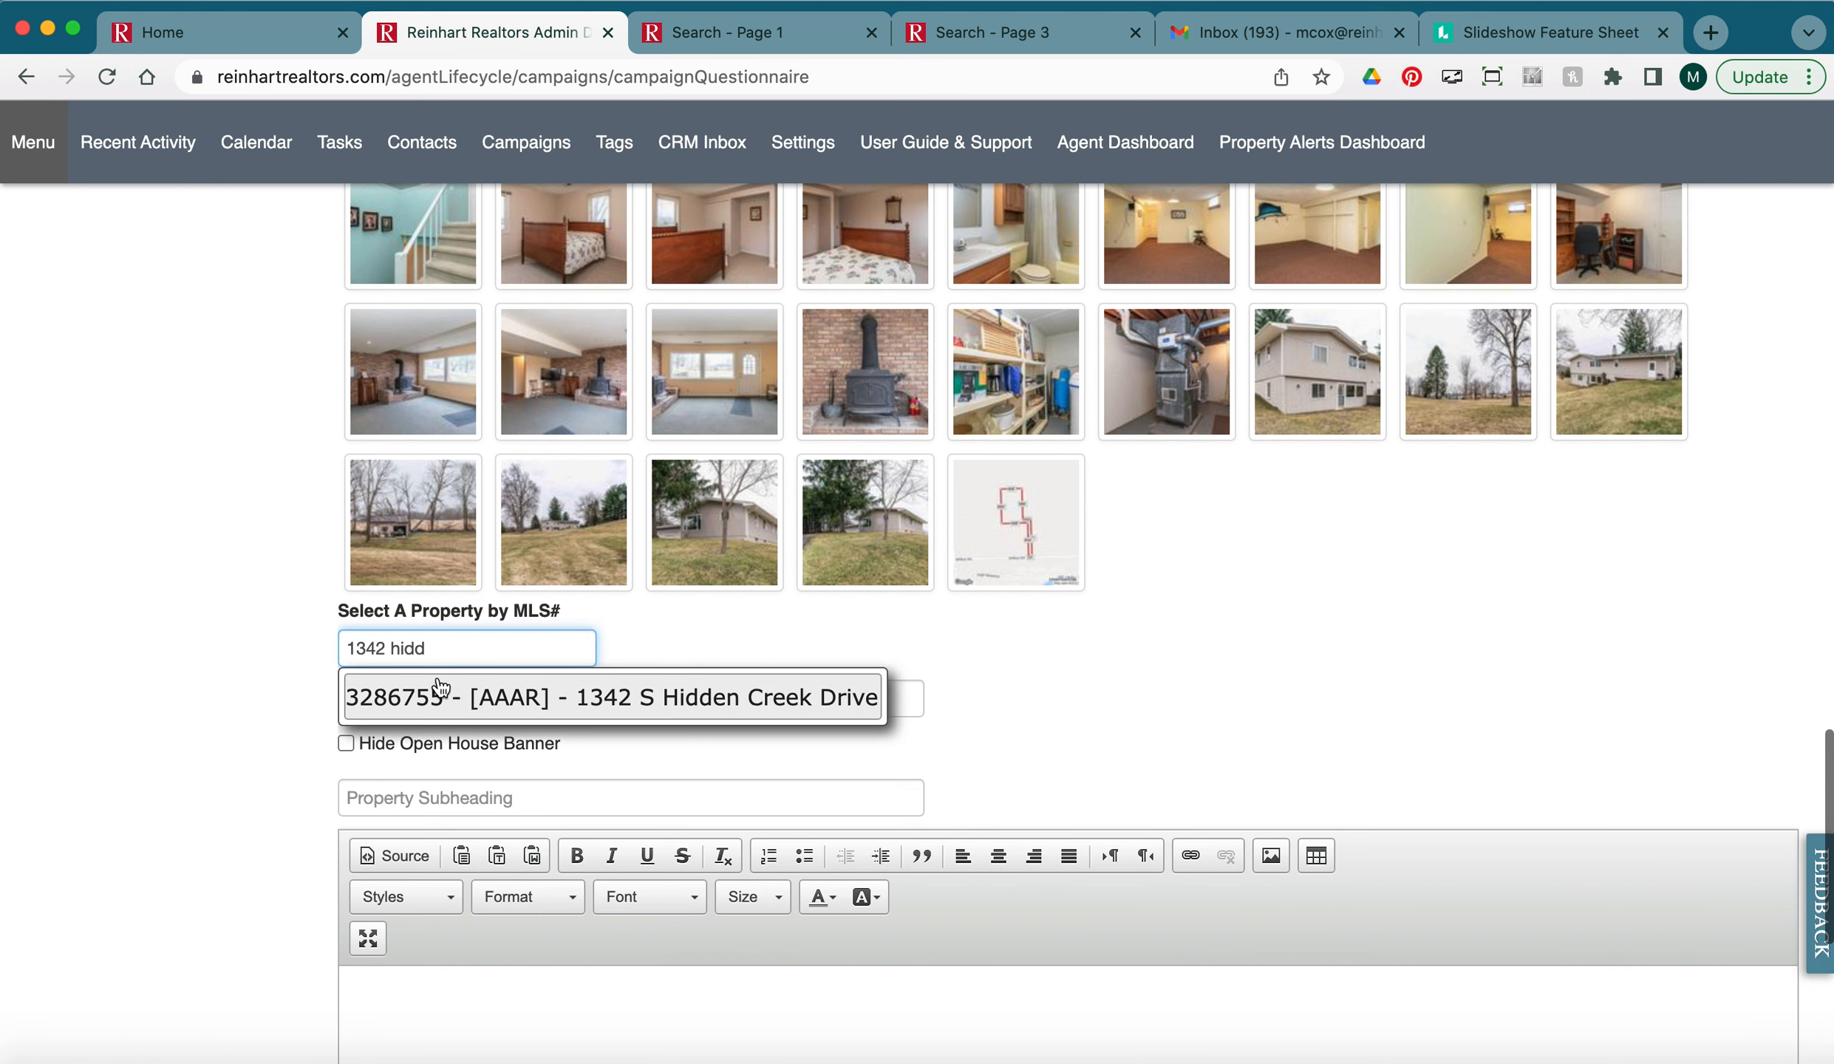
pyautogui.click(711, 697)
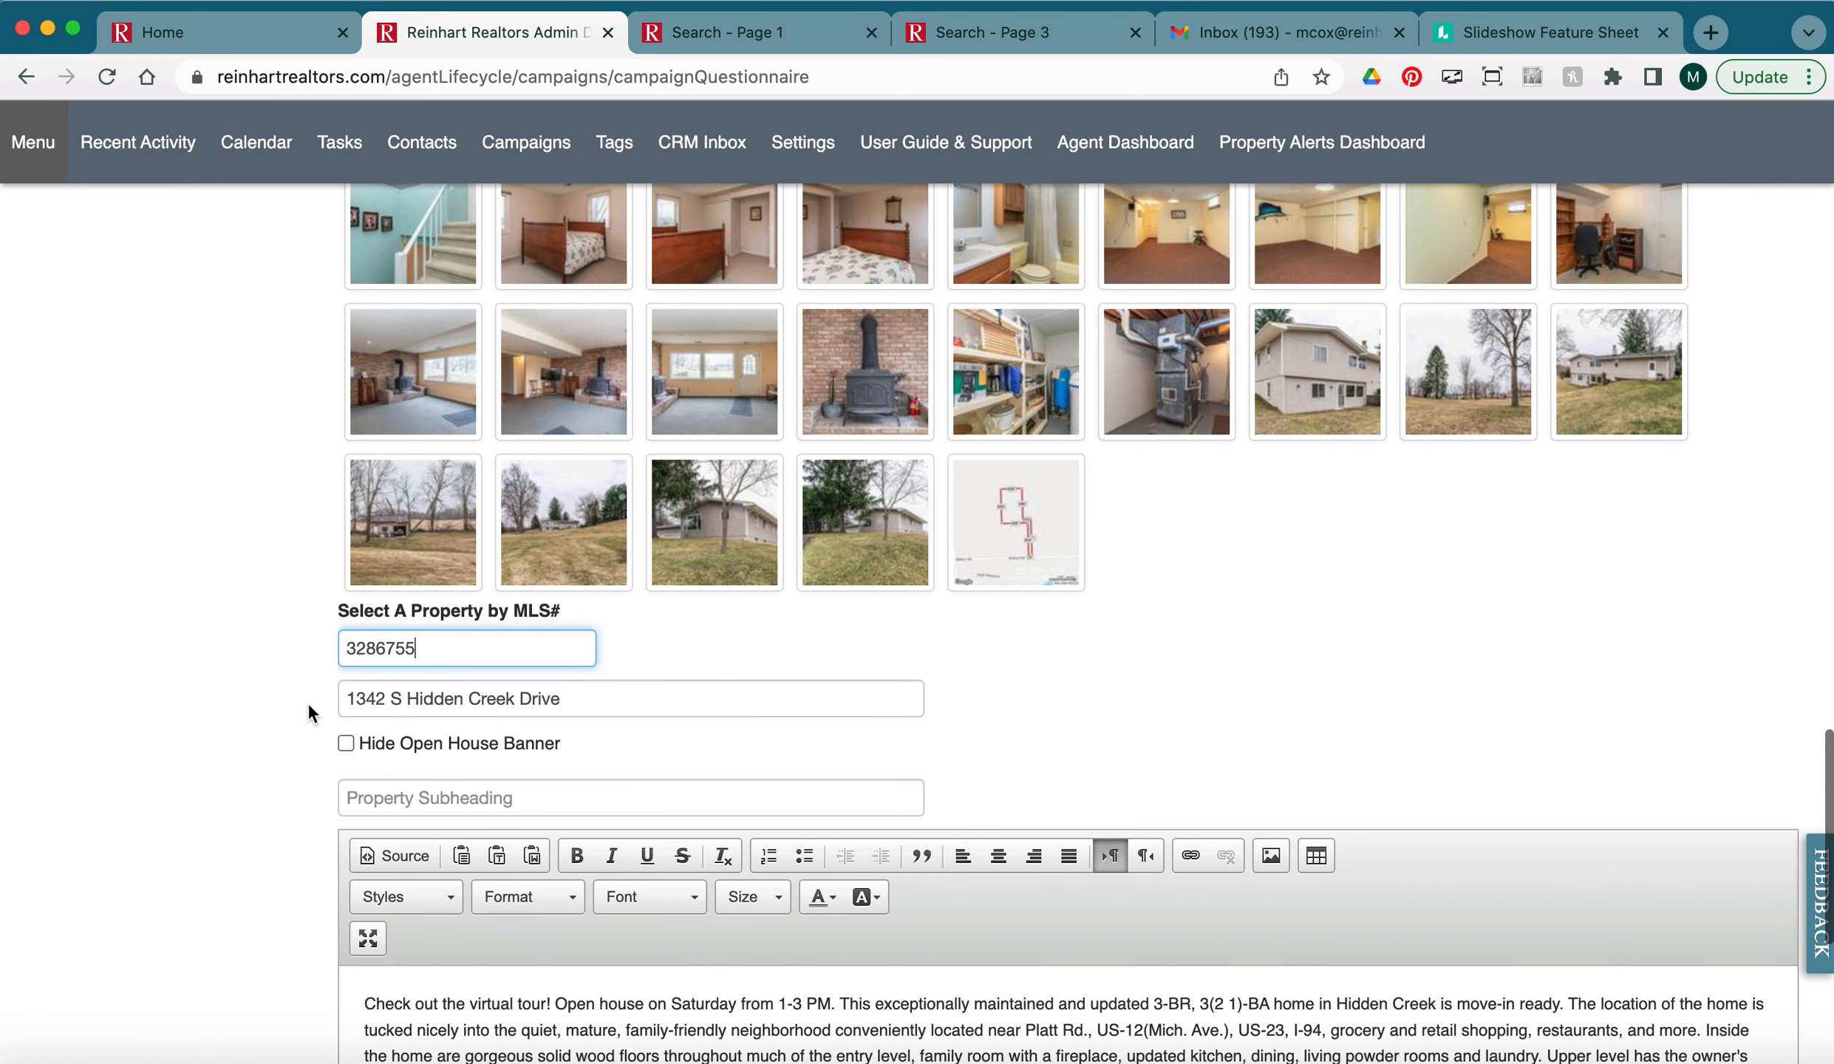
pyautogui.scroll(-3, 308, 713)
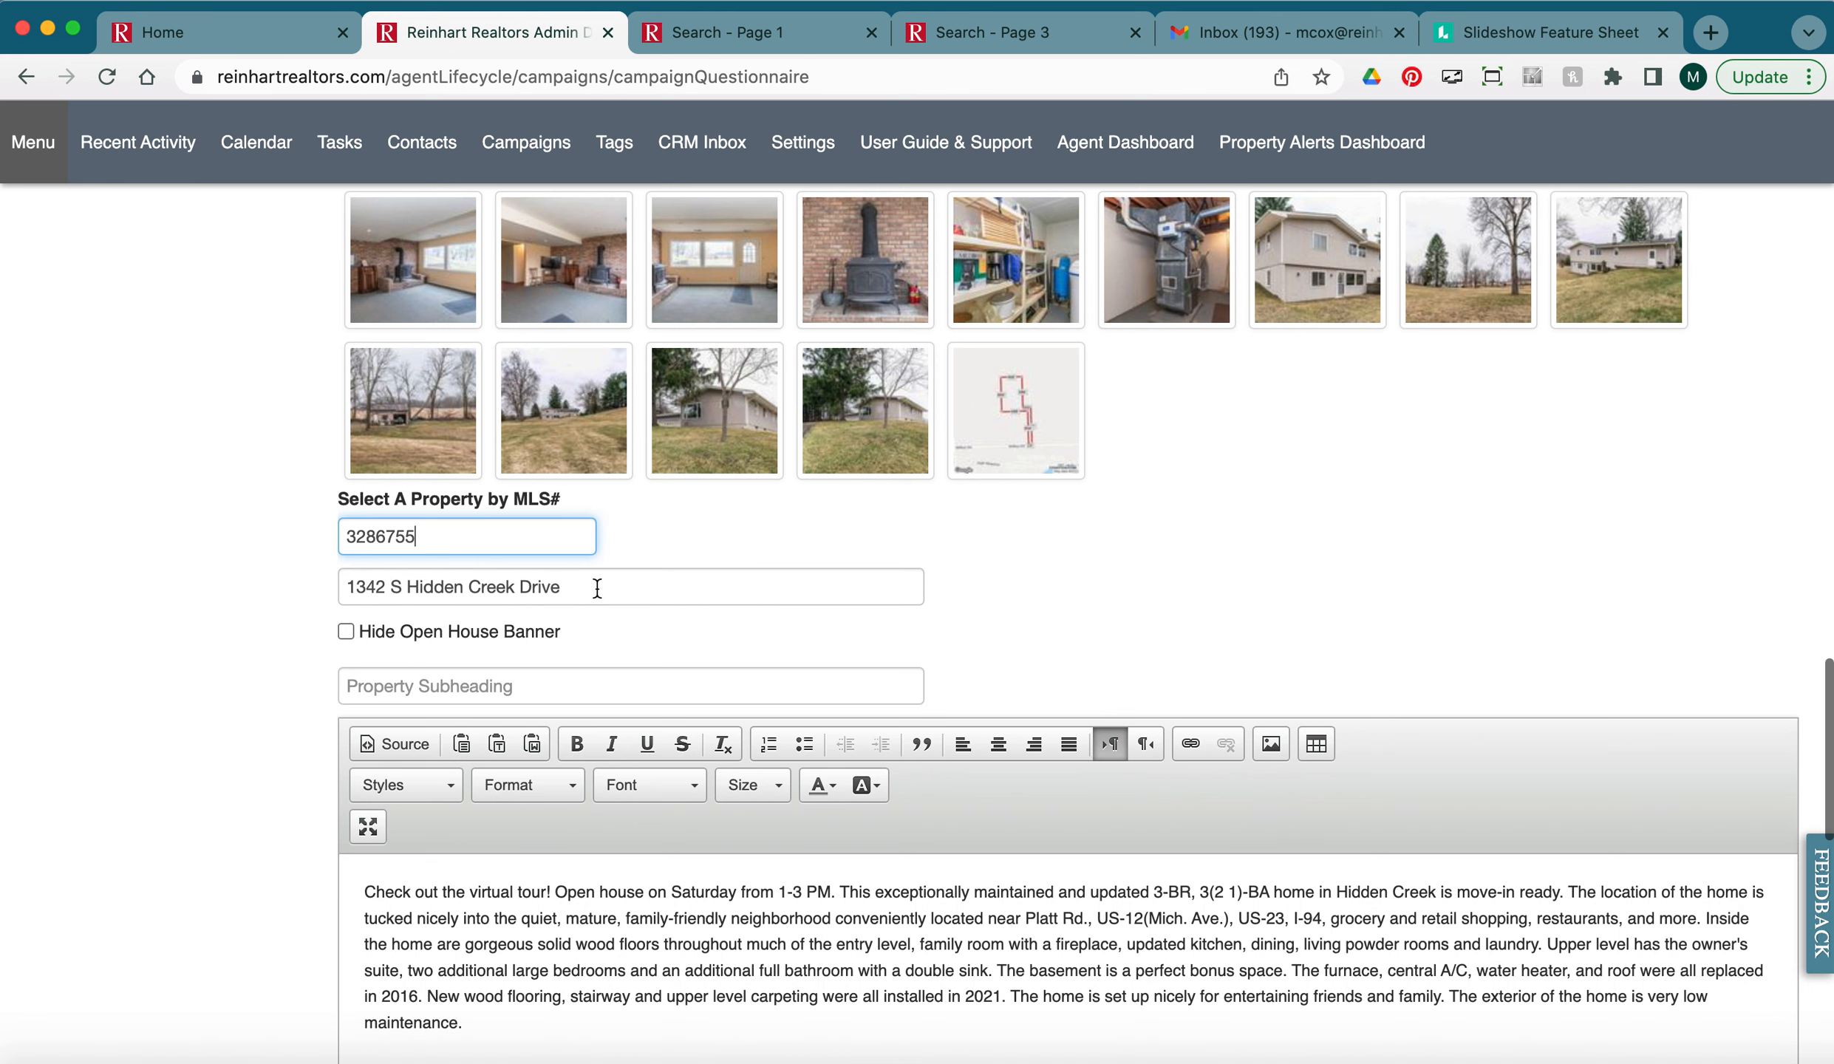
pyautogui.moveTo(597, 588); pyautogui.dragTo(306, 582)
pyautogui.scroll(-2, 334, 713)
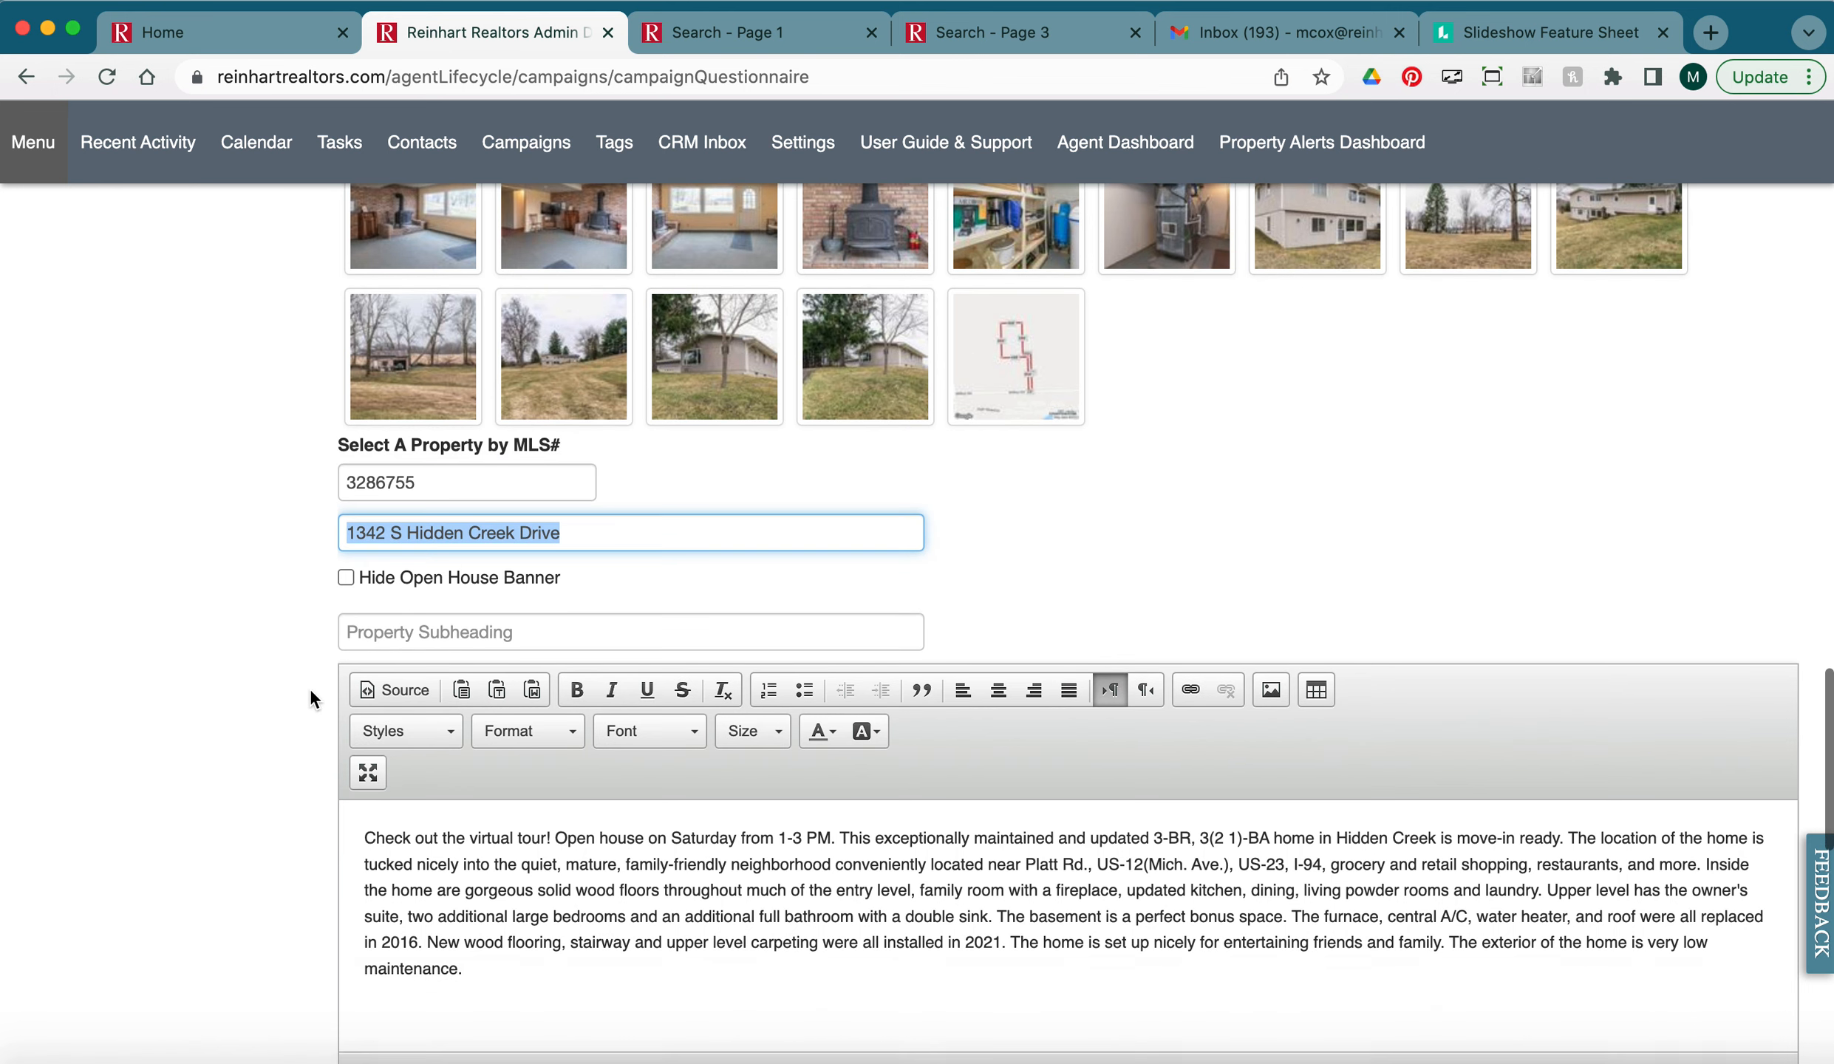
# Set the Hidden Creek subheading to 'Well maintained!' and its front exterior photo as main.
pyautogui.click(443, 626)
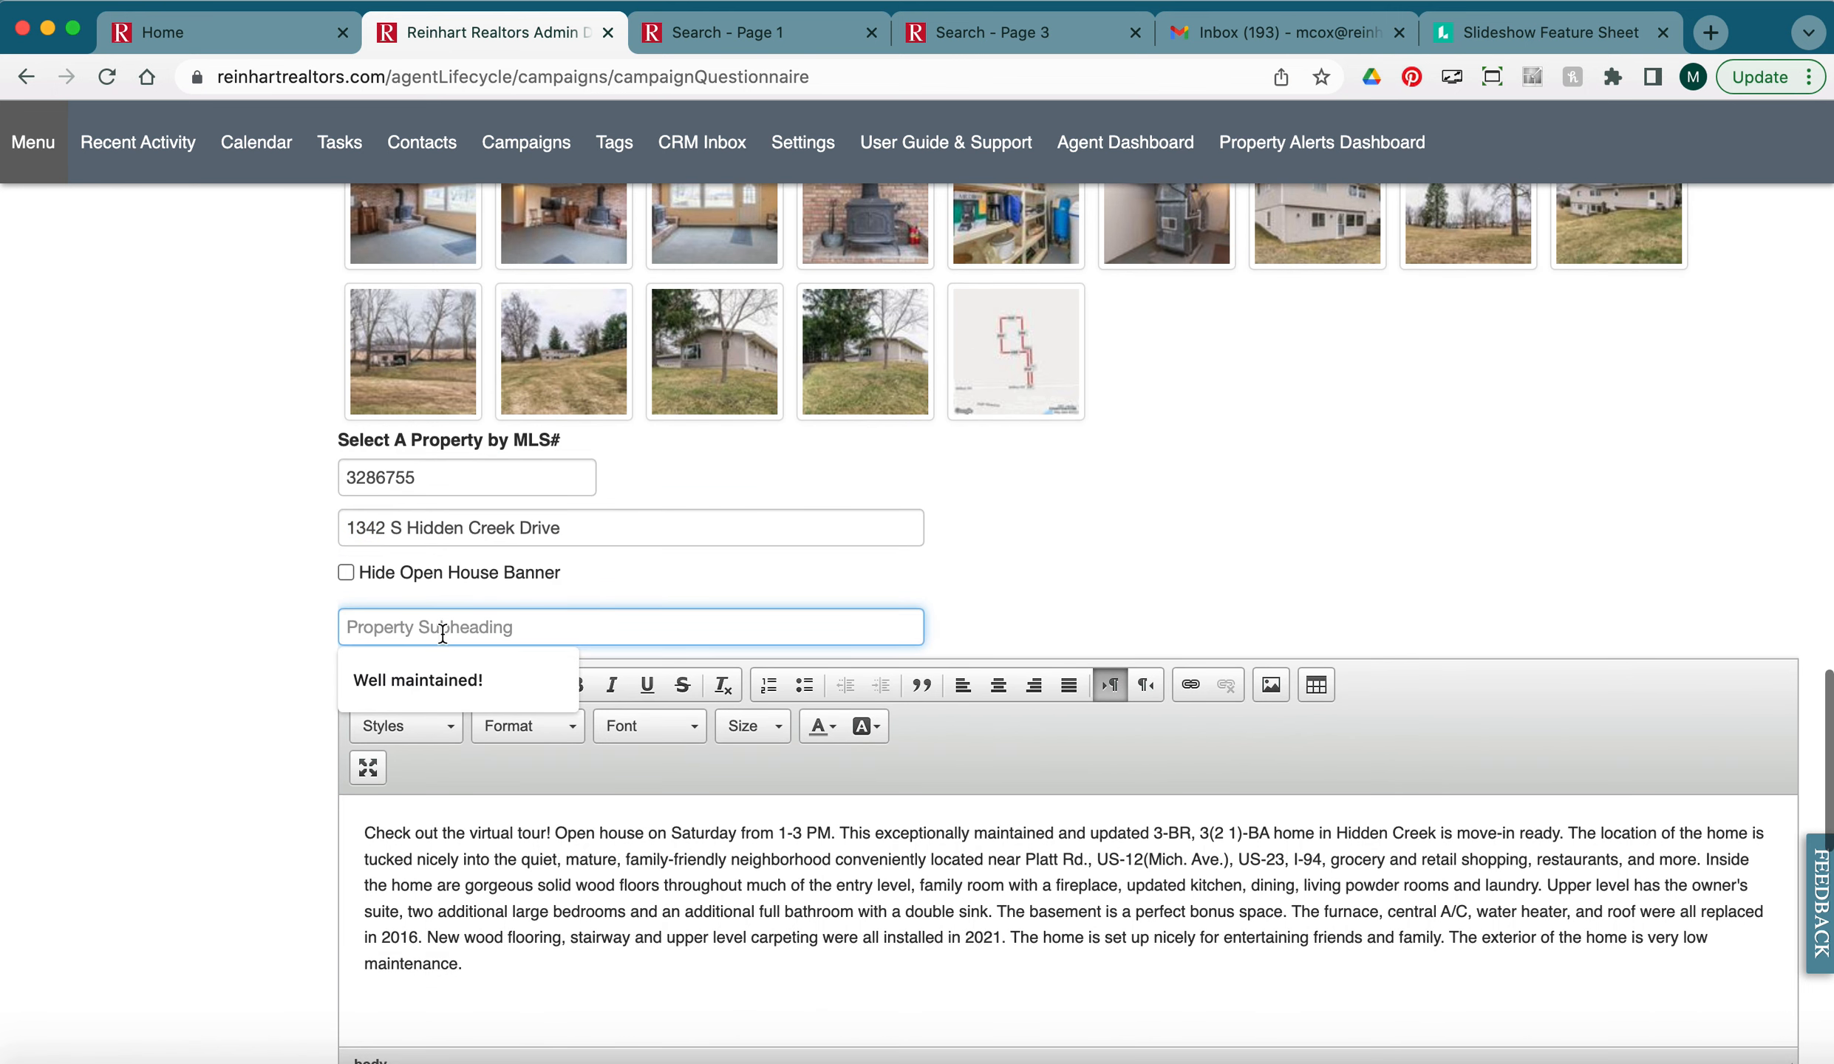
pyautogui.click(429, 679)
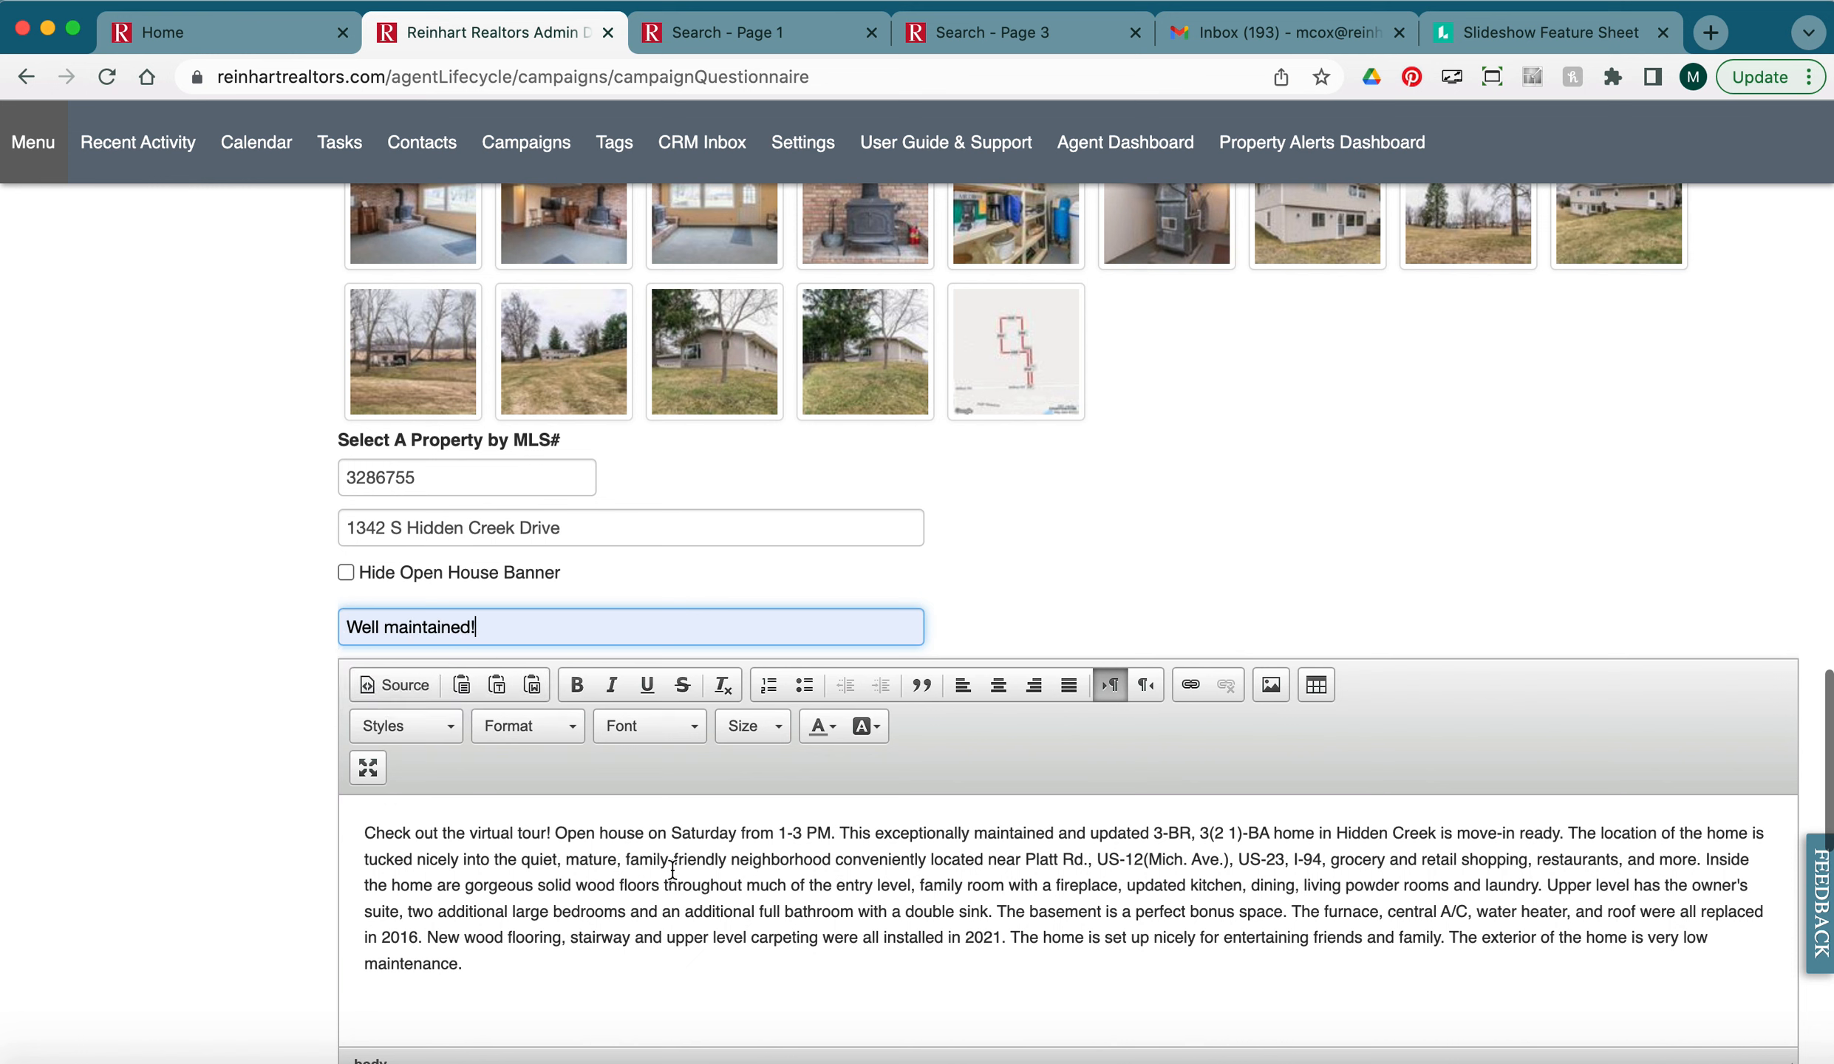
pyautogui.moveTo(879, 860); pyautogui.dragTo(1089, 867)
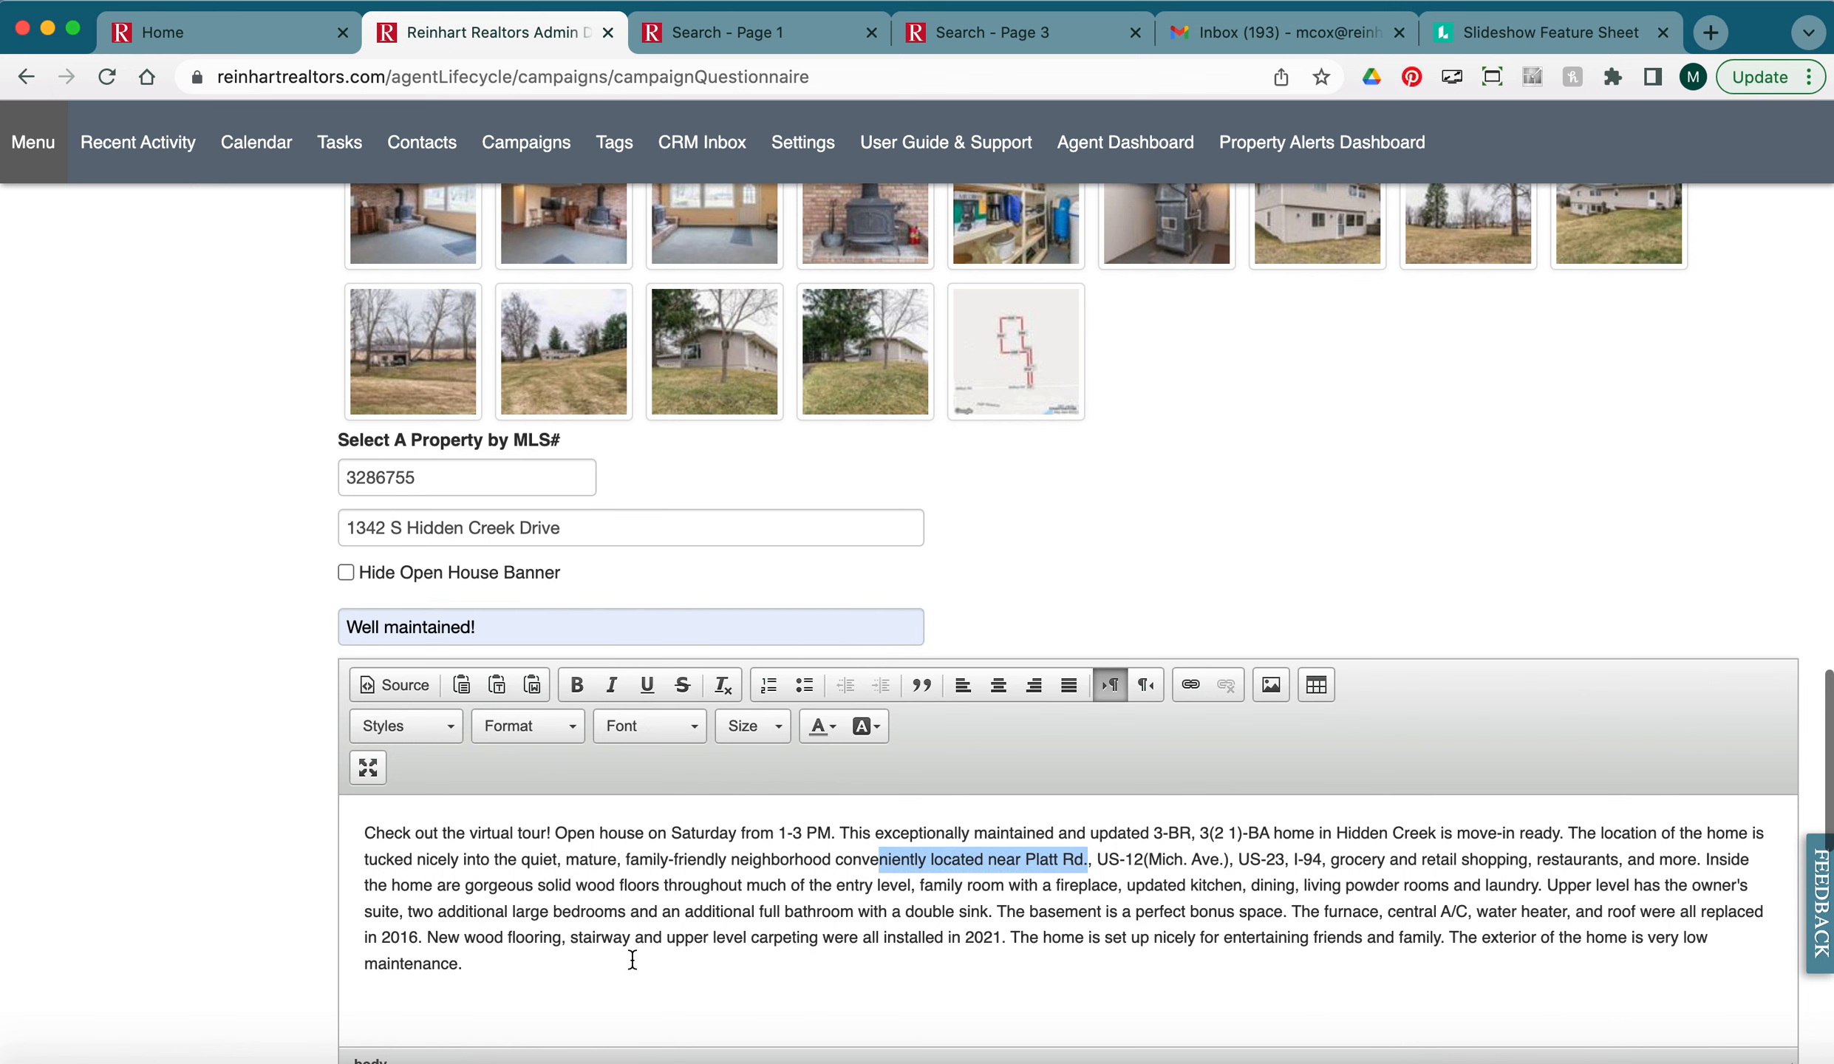
pyautogui.scroll(-5, 632, 959)
pyautogui.click(438, 926)
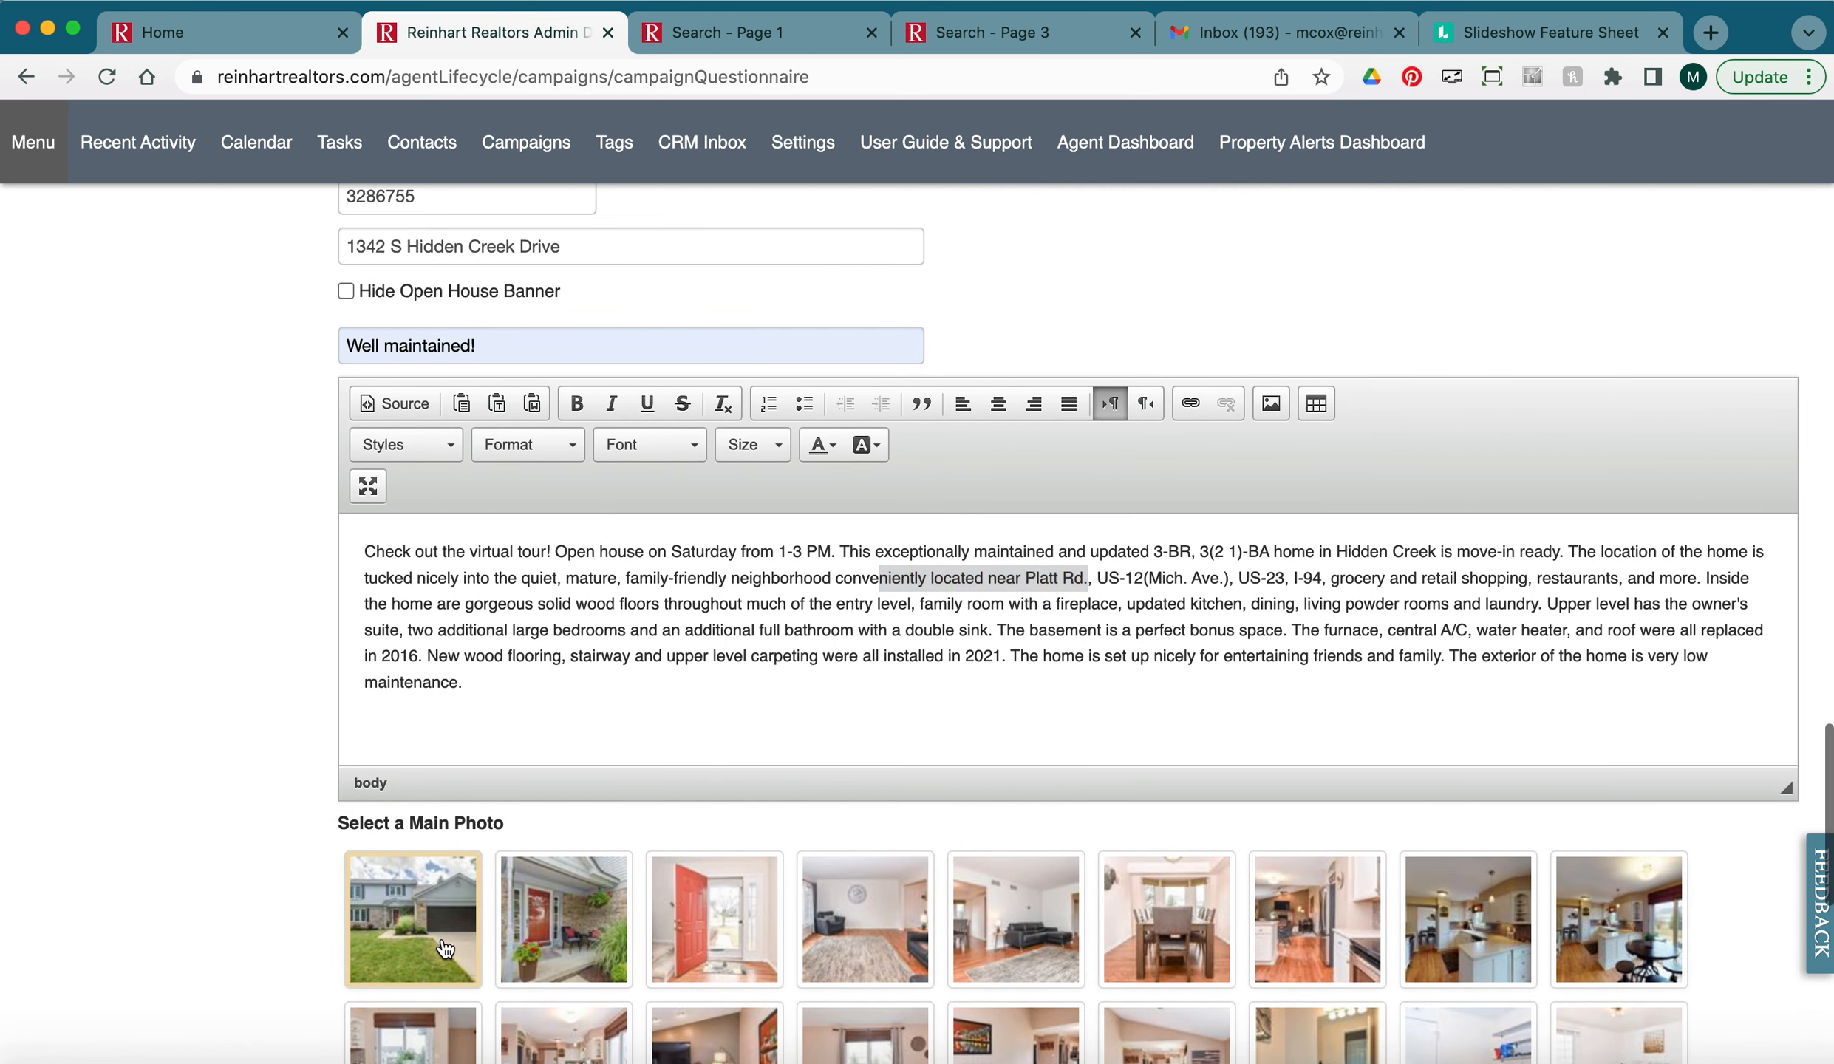
pyautogui.scroll(-3, 252, 897)
pyautogui.scroll(-10, 252, 898)
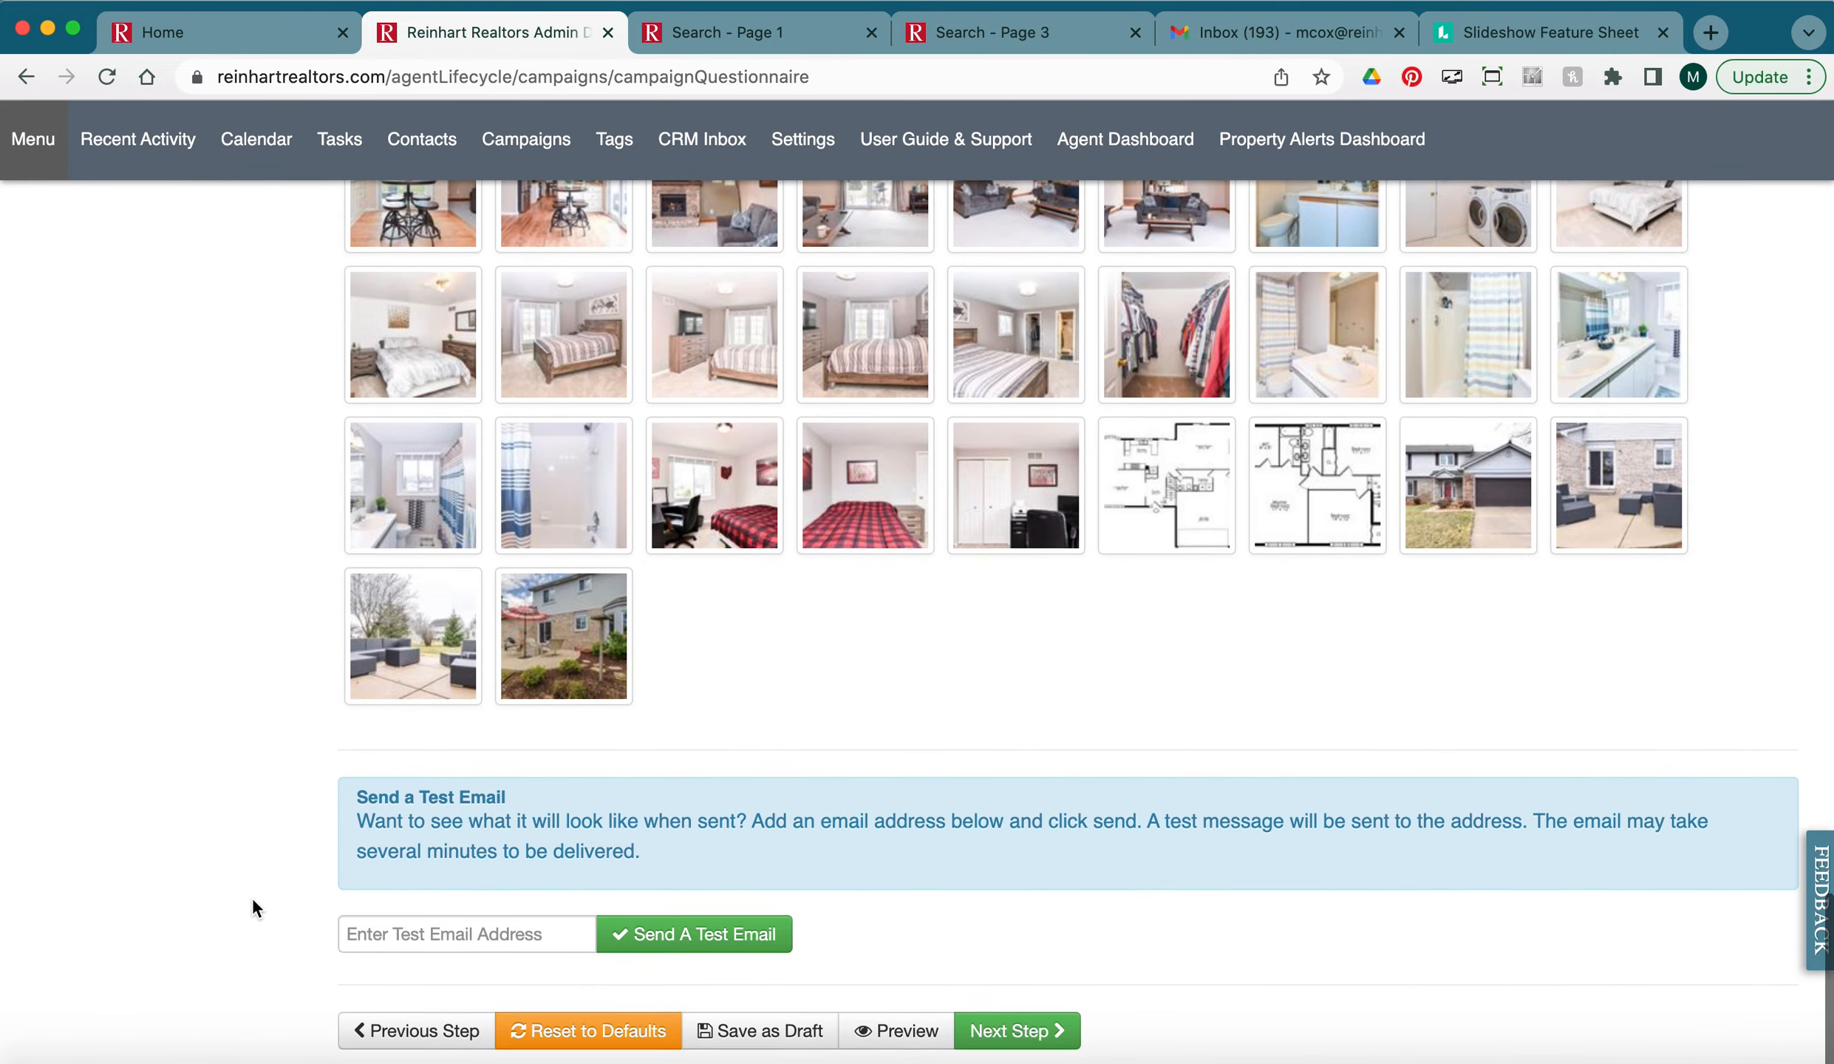
# Send a test of the campaign email to the agent's saved work e-mail address.
pyautogui.scroll(15, 252, 898)
pyautogui.scroll(10, 252, 897)
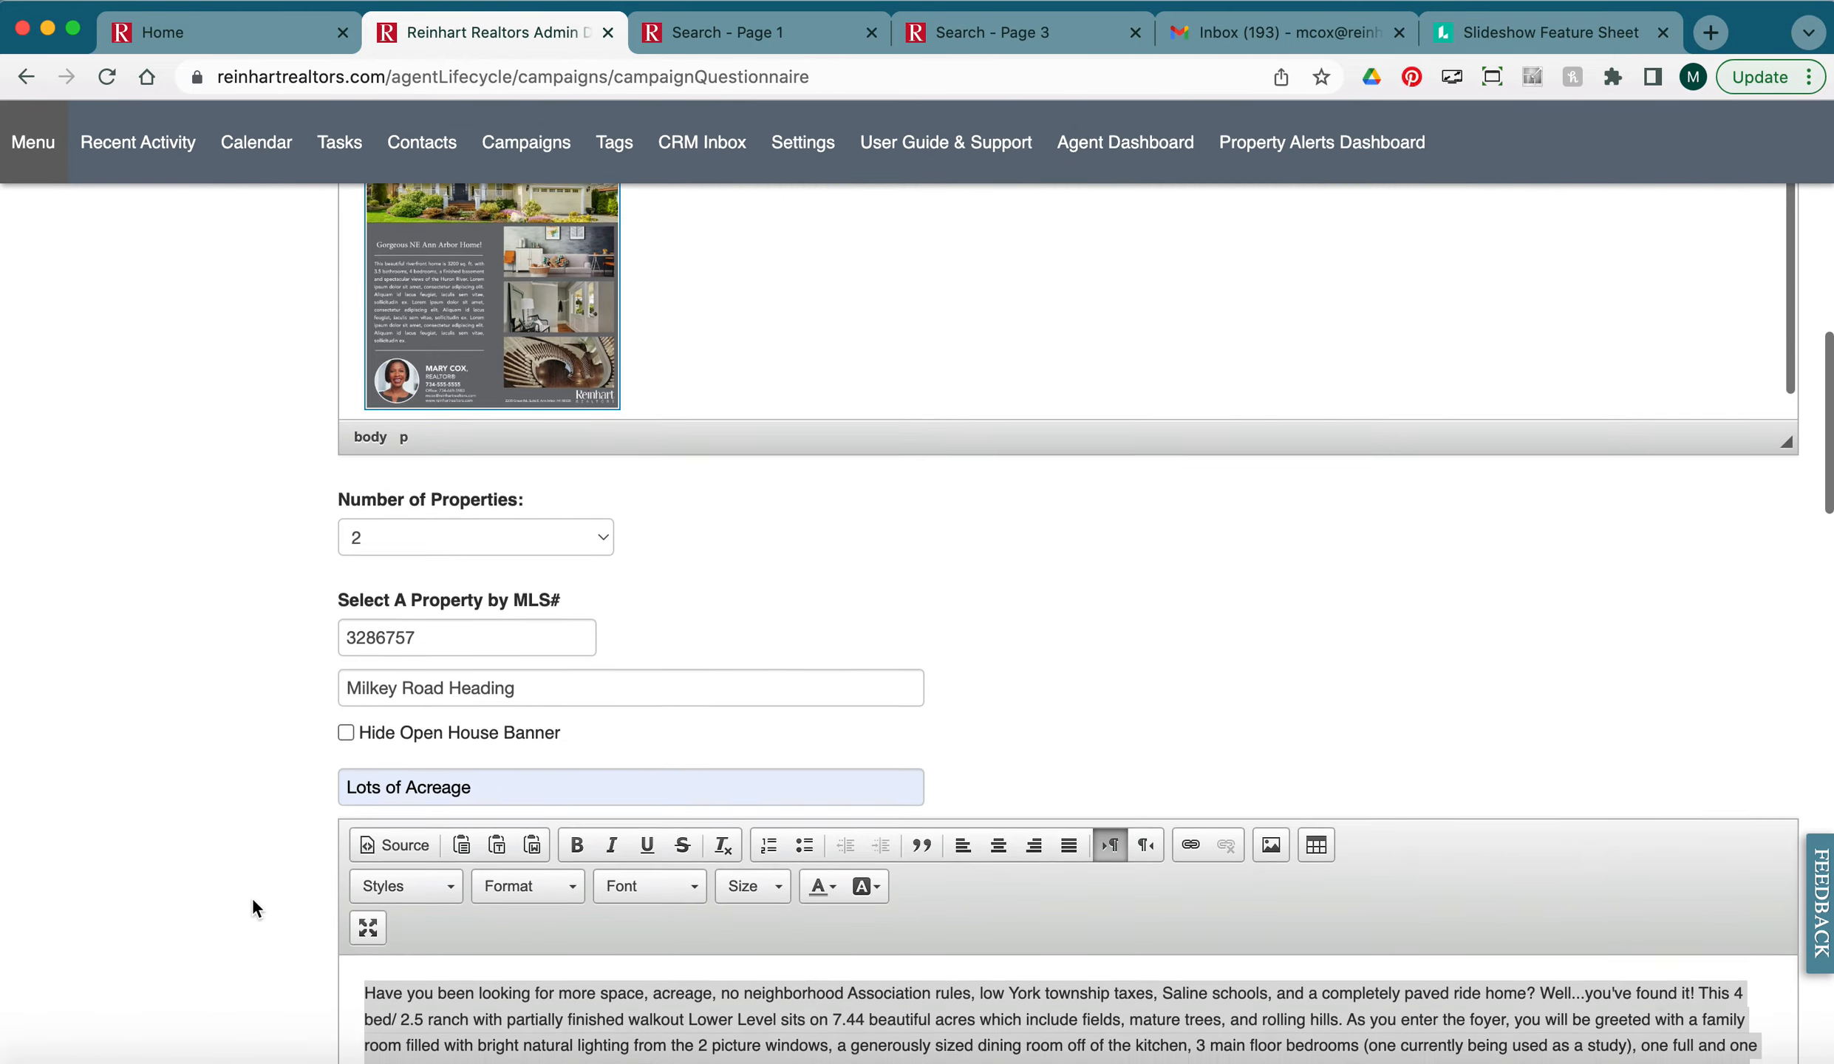
pyautogui.scroll(-1, 680, 729)
pyautogui.scroll(-3, 198, 630)
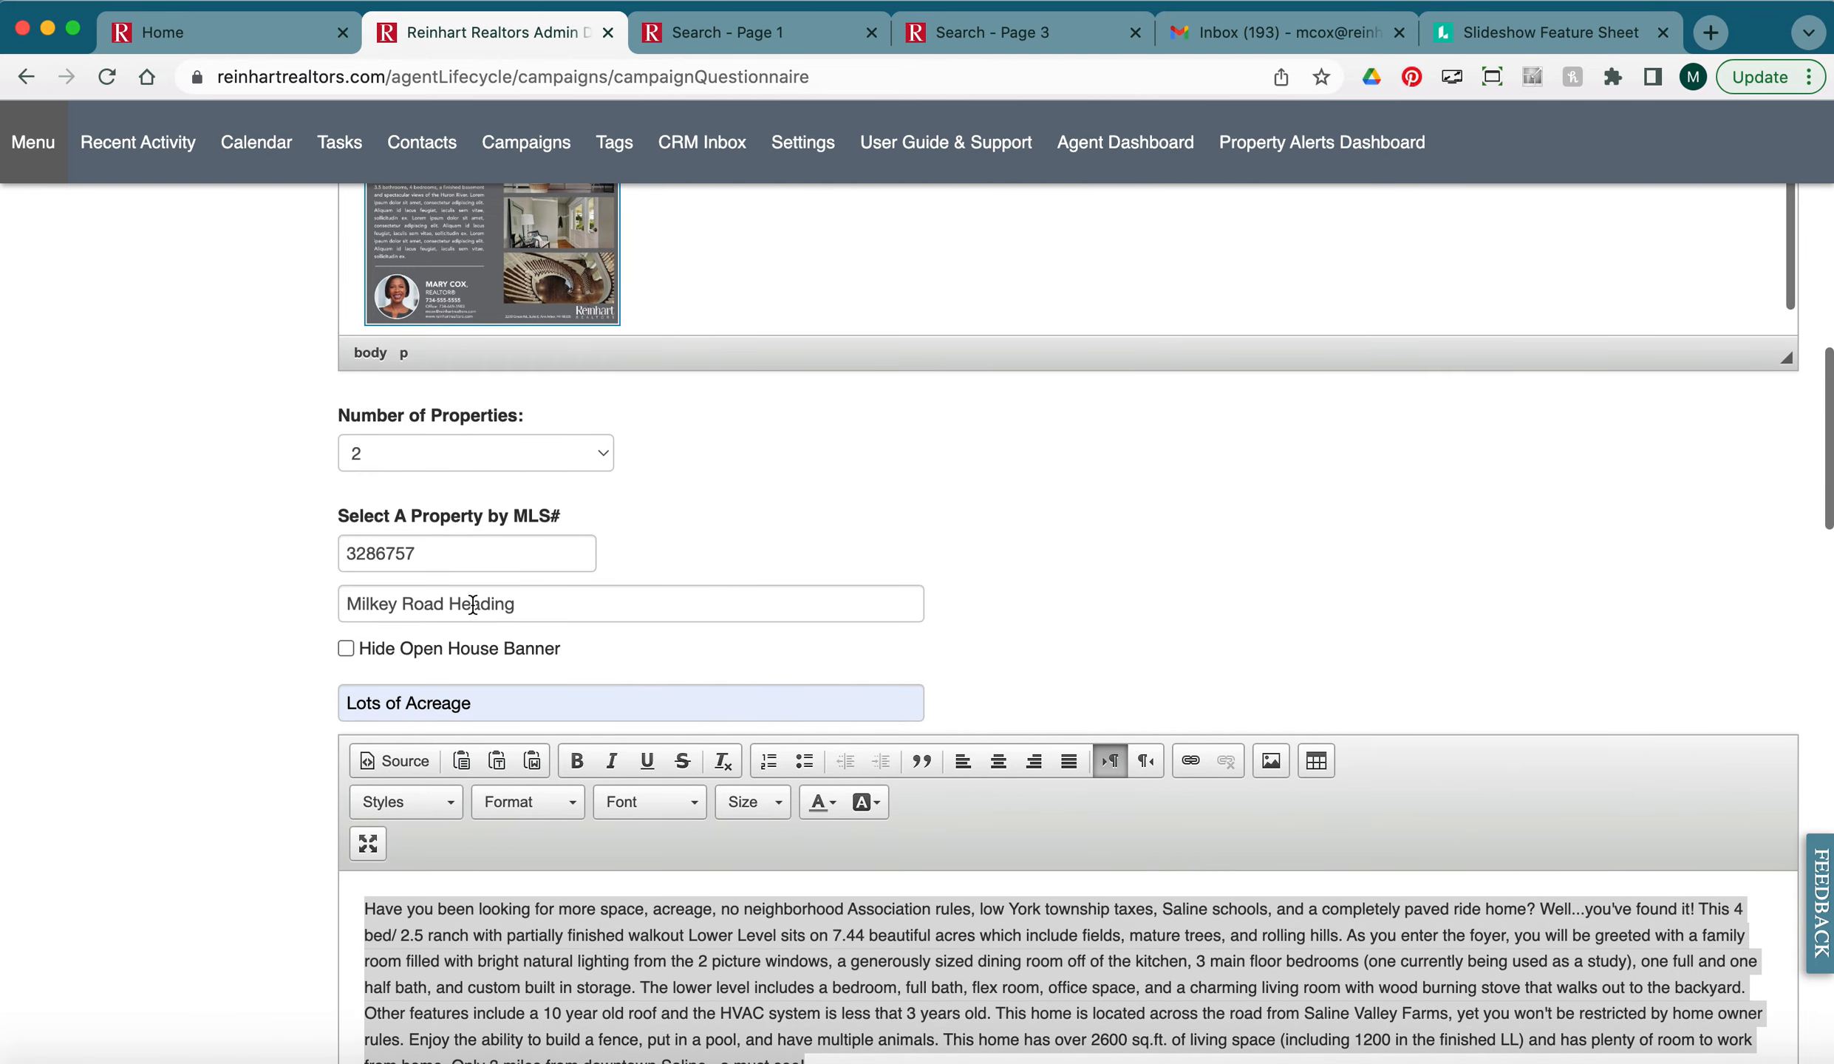
pyautogui.scroll(-20, 321, 779)
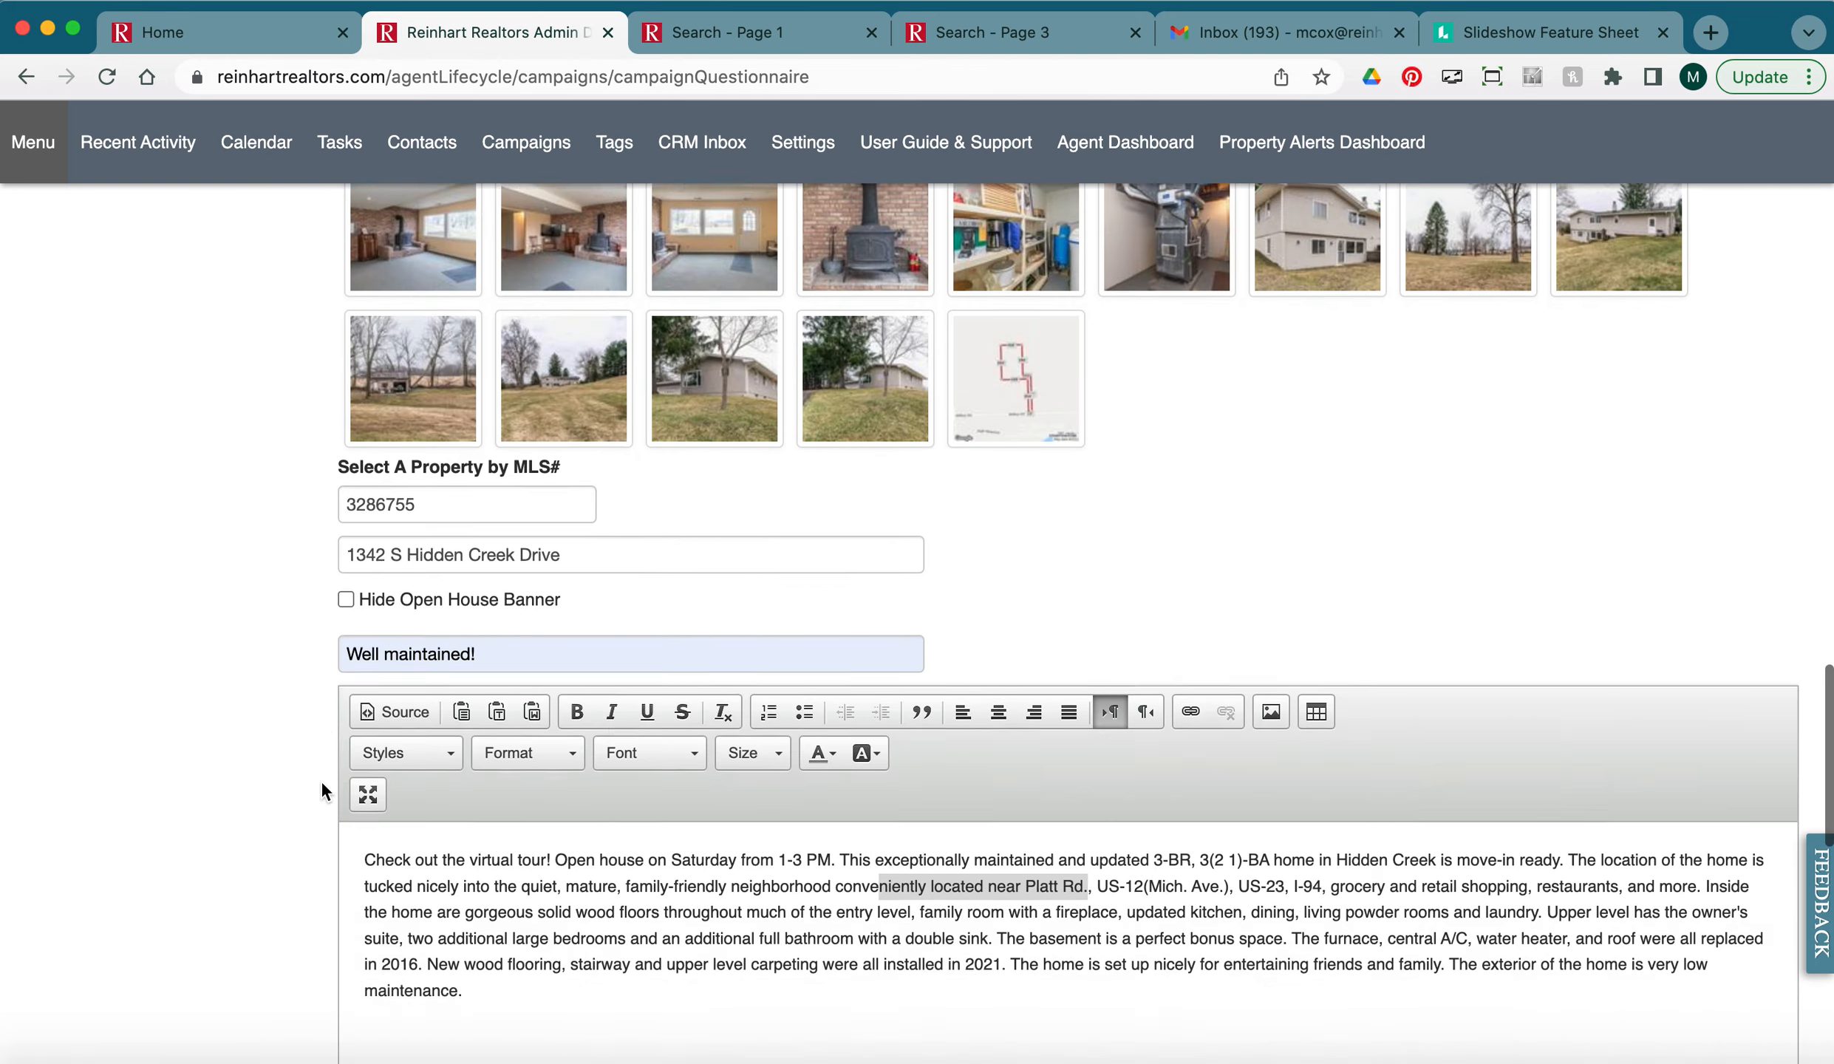
pyautogui.scroll(-20, 321, 779)
pyautogui.scroll(-5, 321, 779)
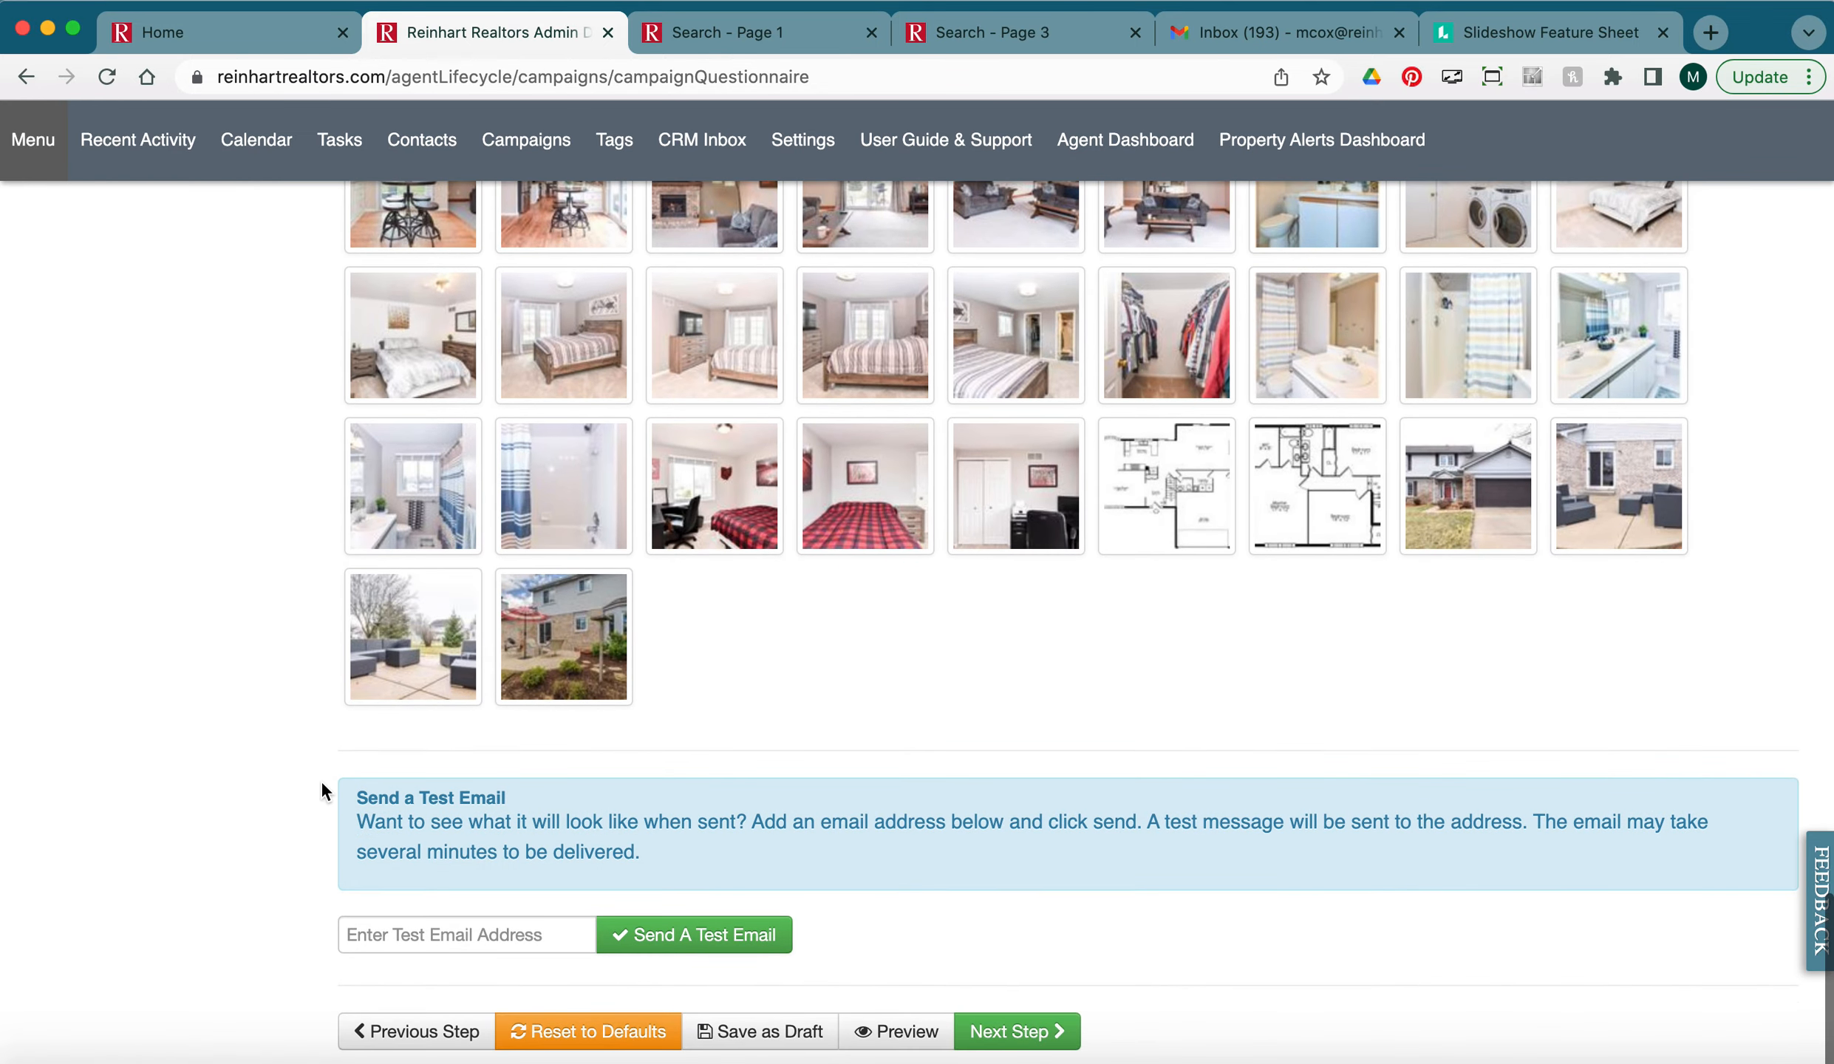
pyautogui.click(441, 928)
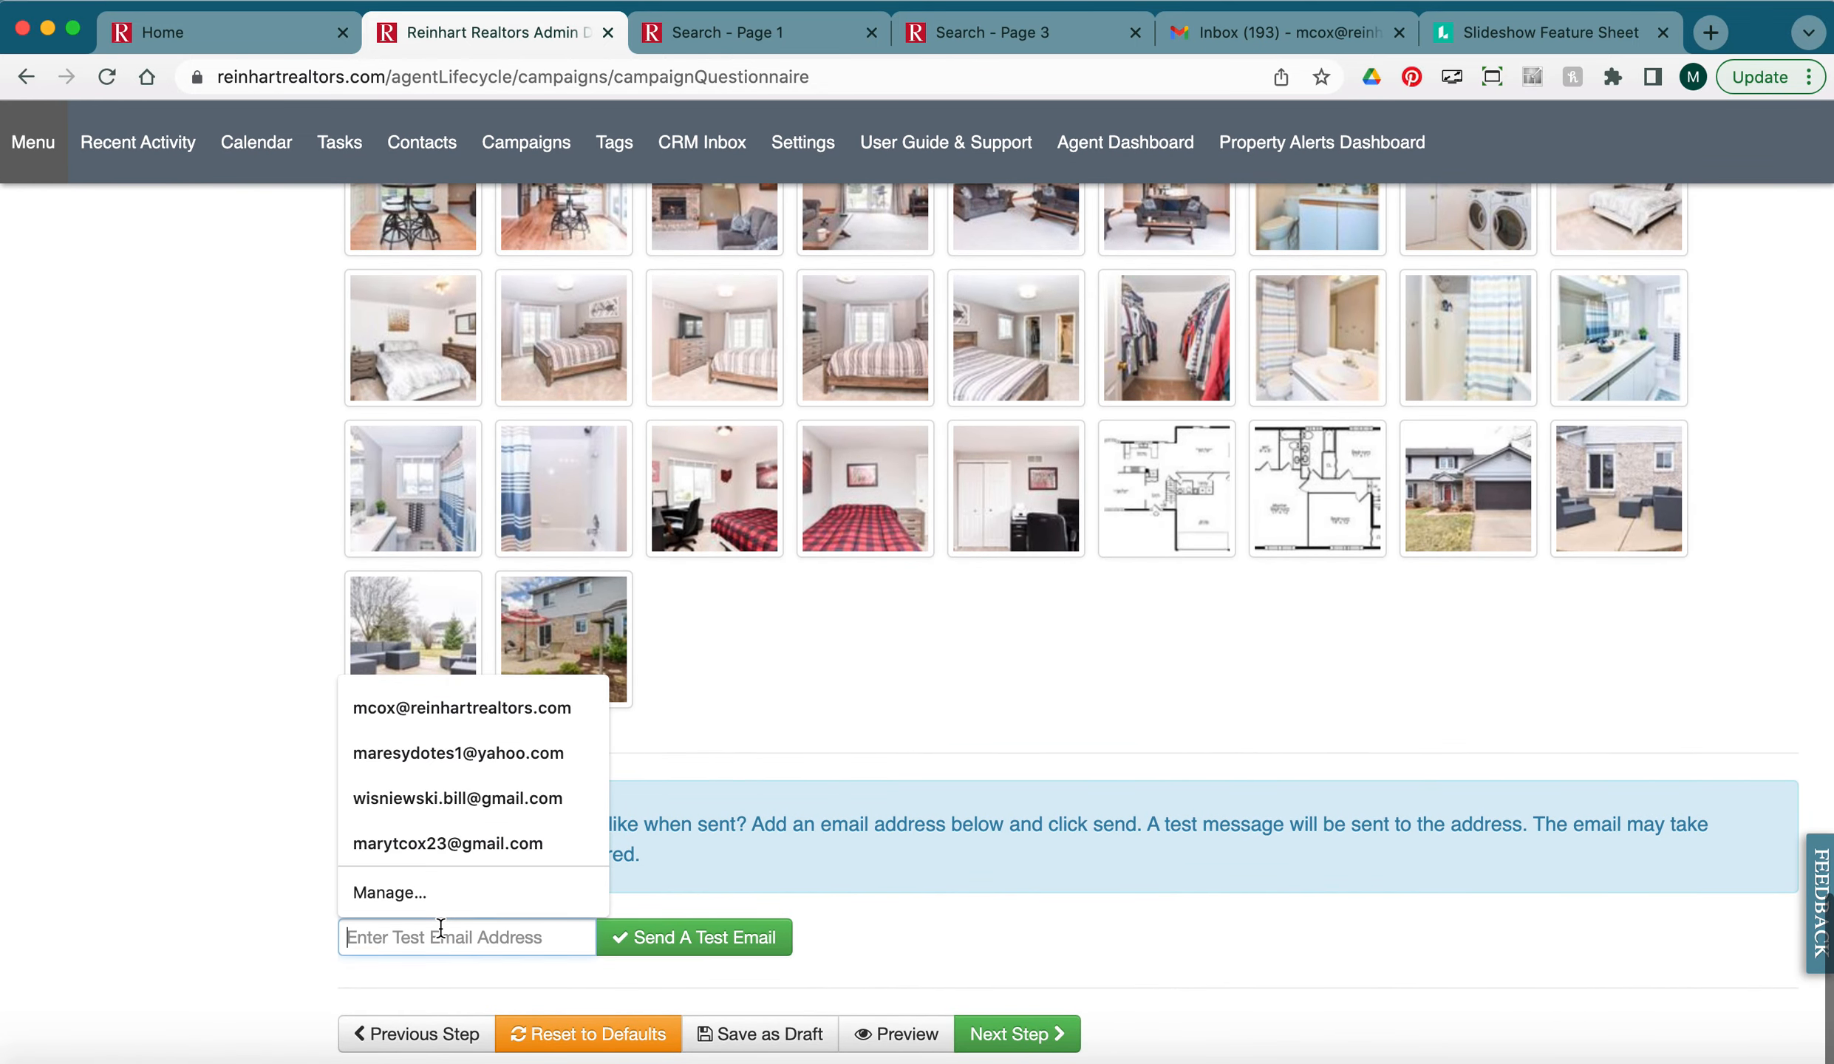
pyautogui.click(414, 703)
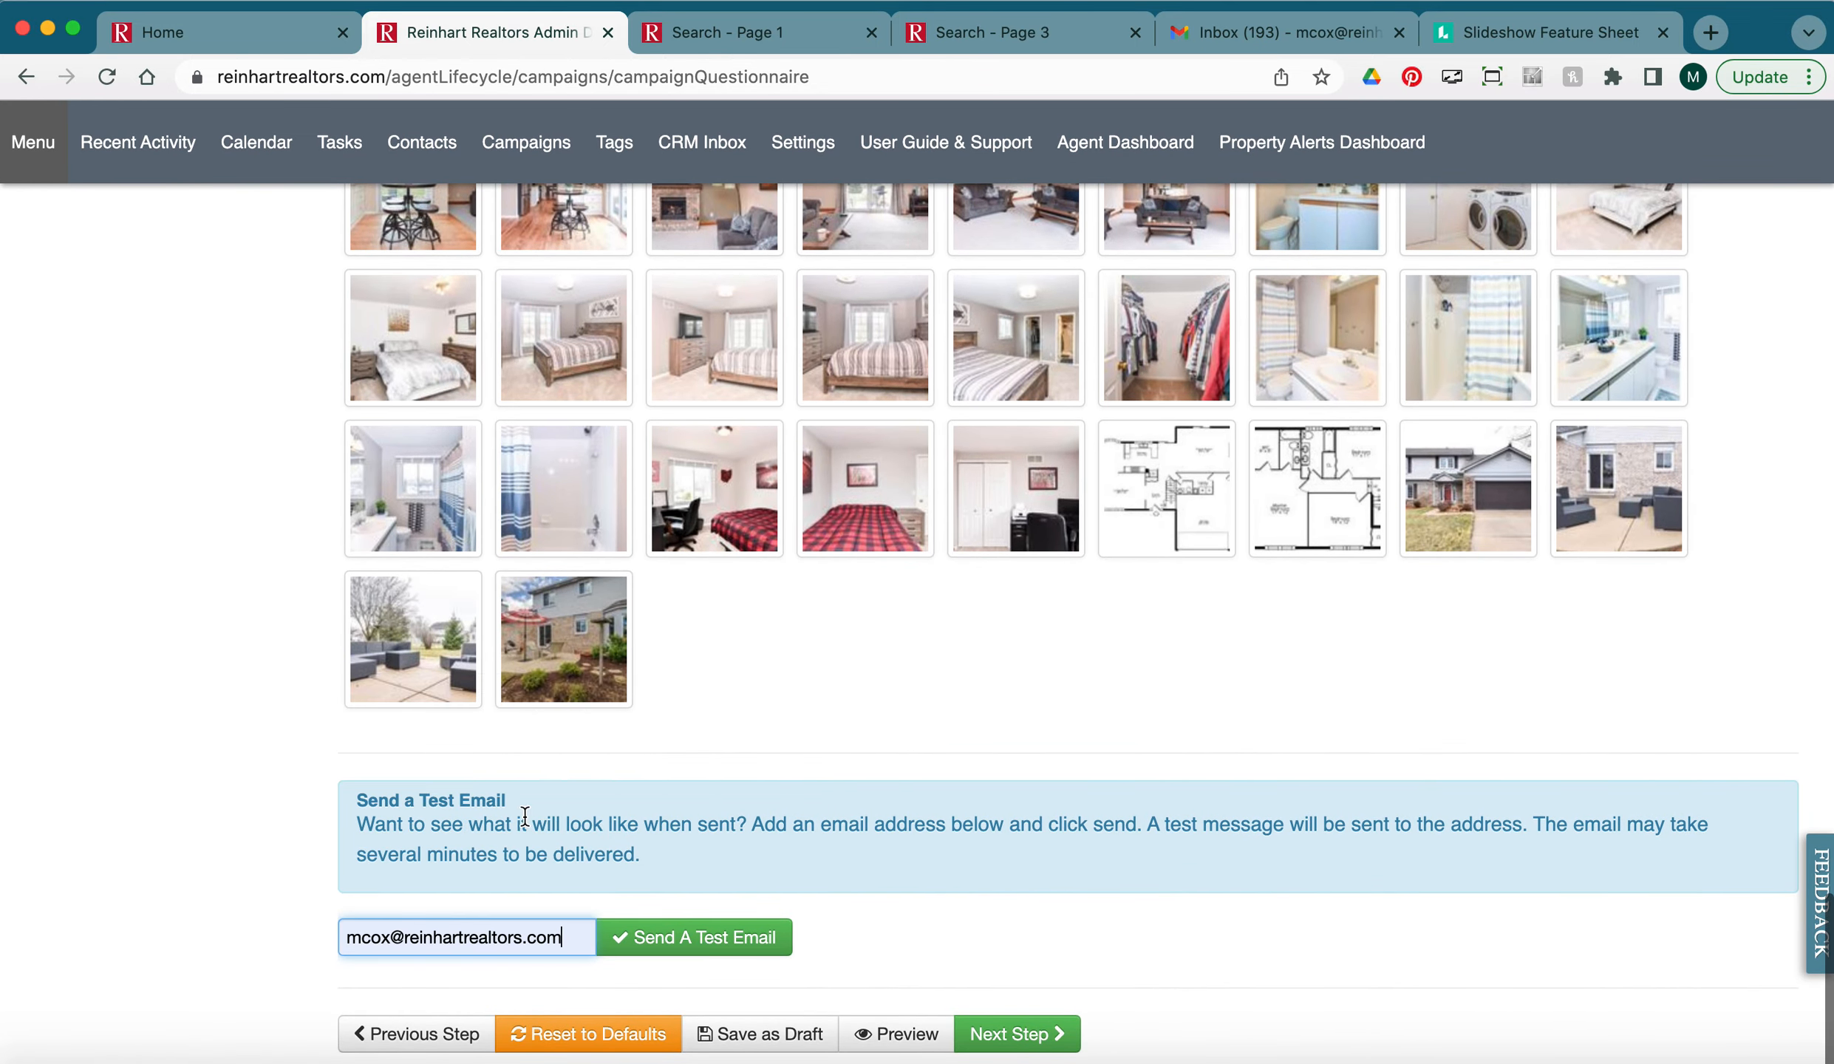
pyautogui.click(665, 945)
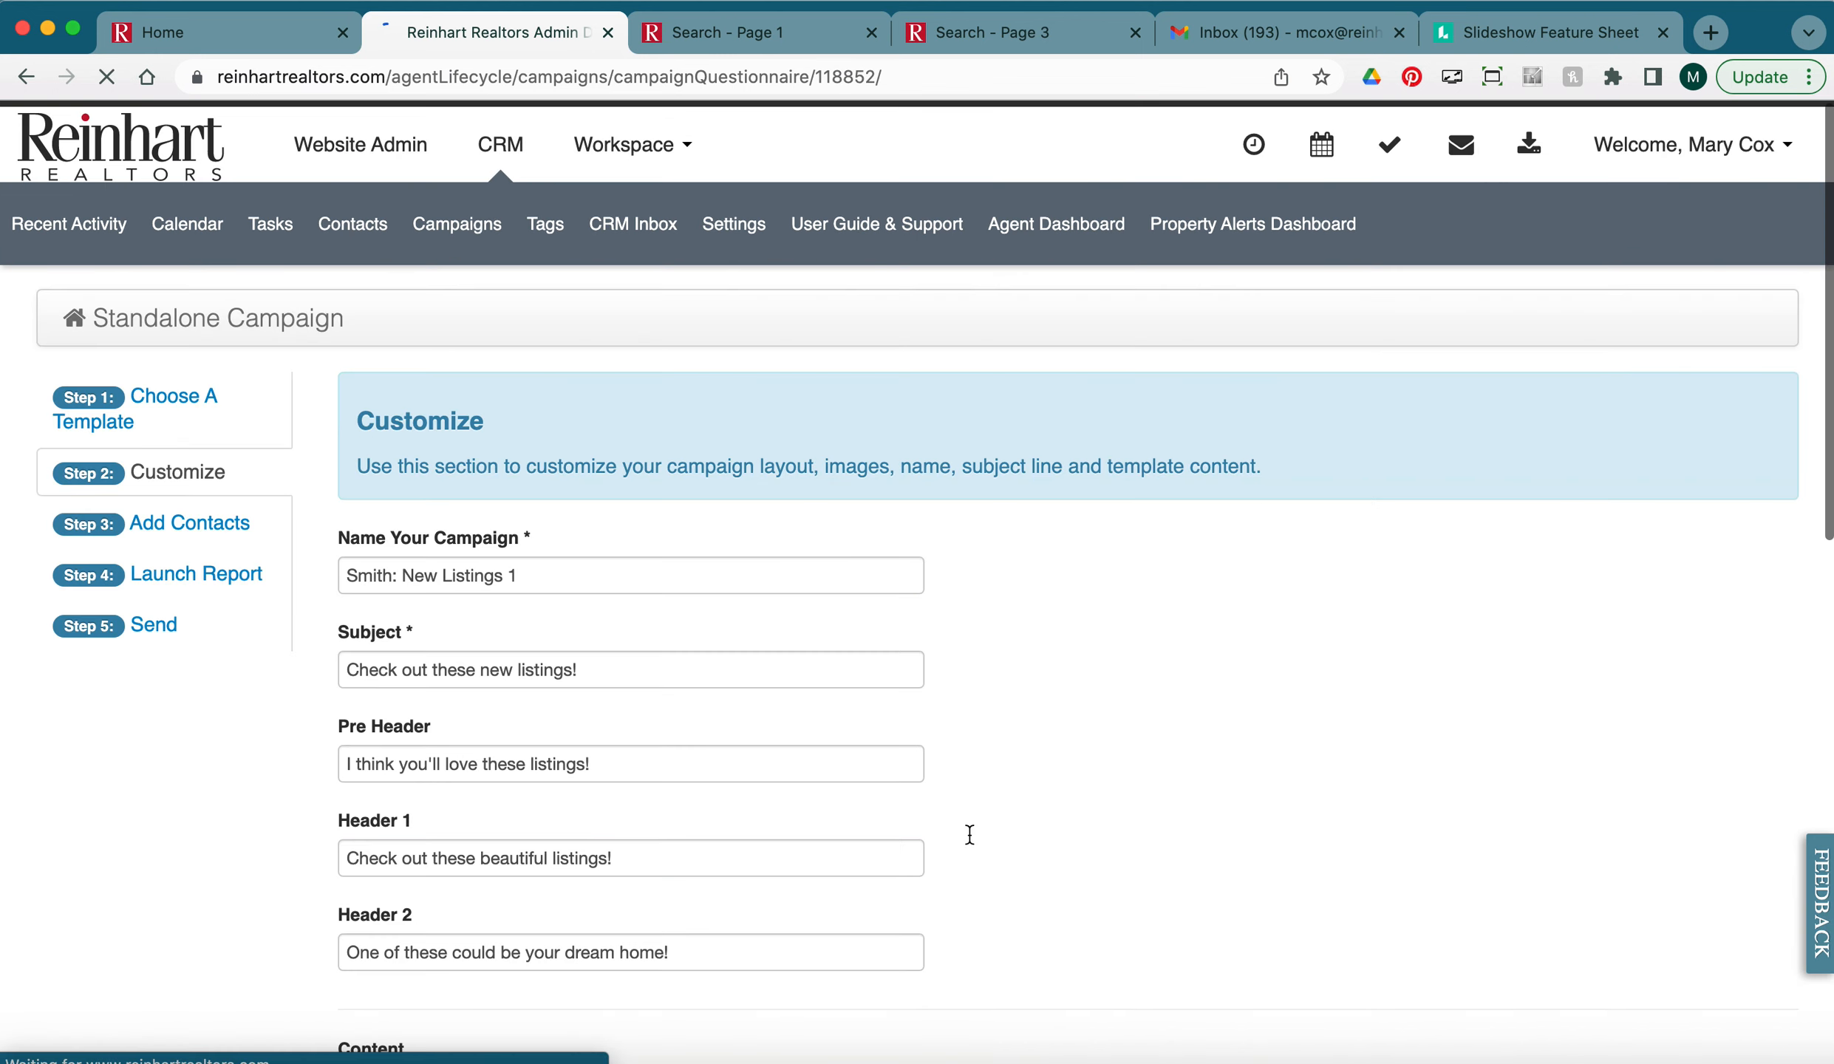
# In the email preview, open the linked Lucidpress flyer and close it again.
pyautogui.scroll(-5, 970, 835)
pyautogui.scroll(-15, 970, 835)
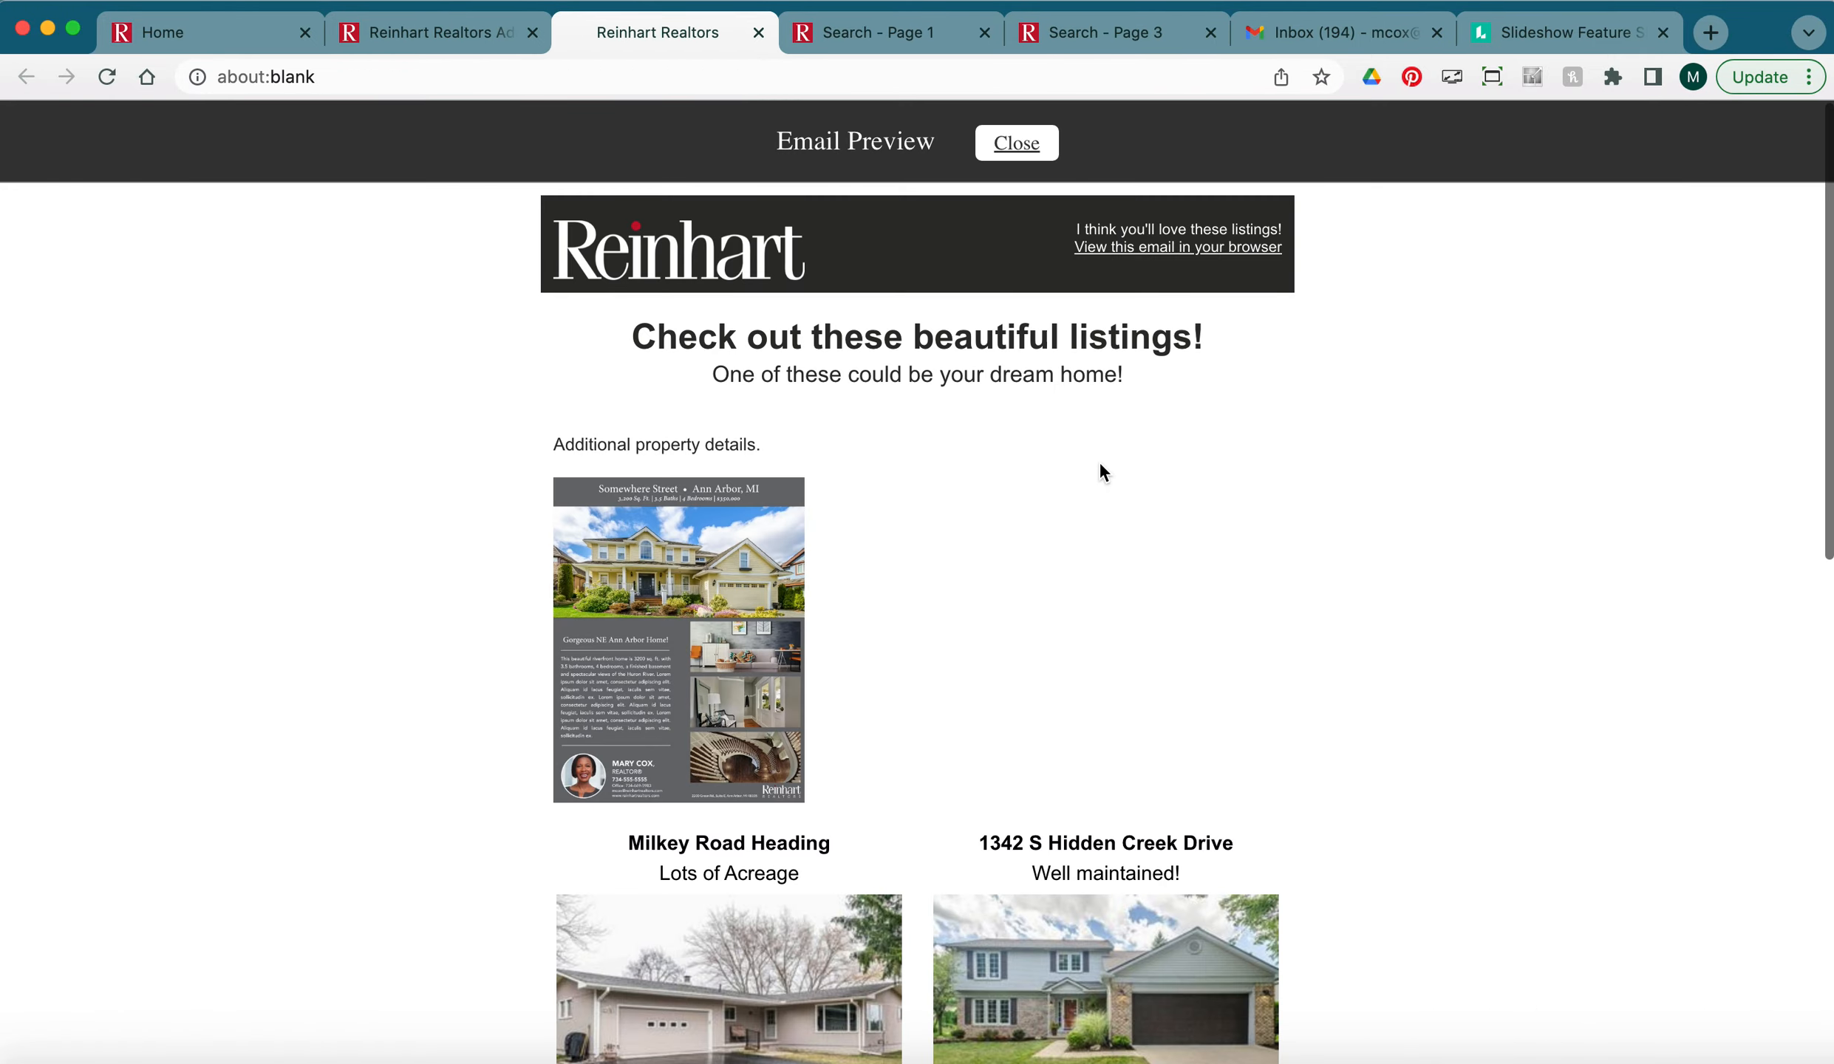
pyautogui.click(627, 592)
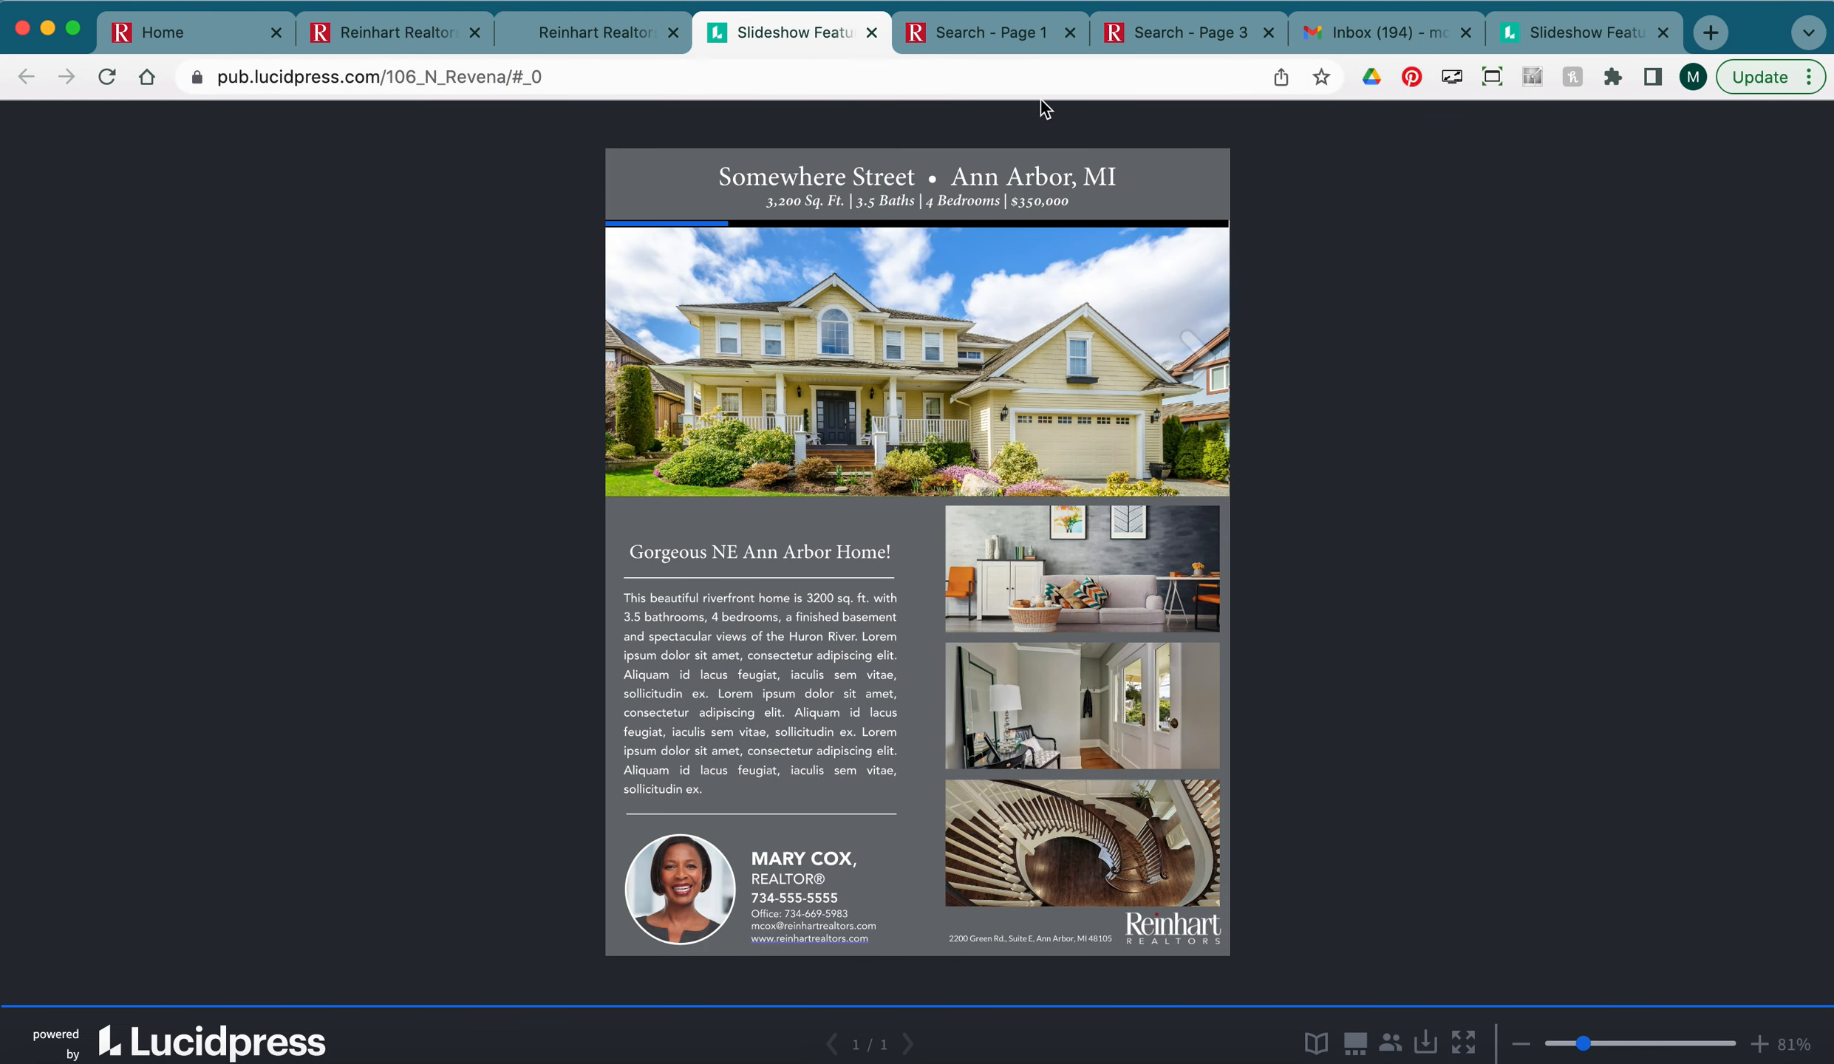
pyautogui.click(872, 32)
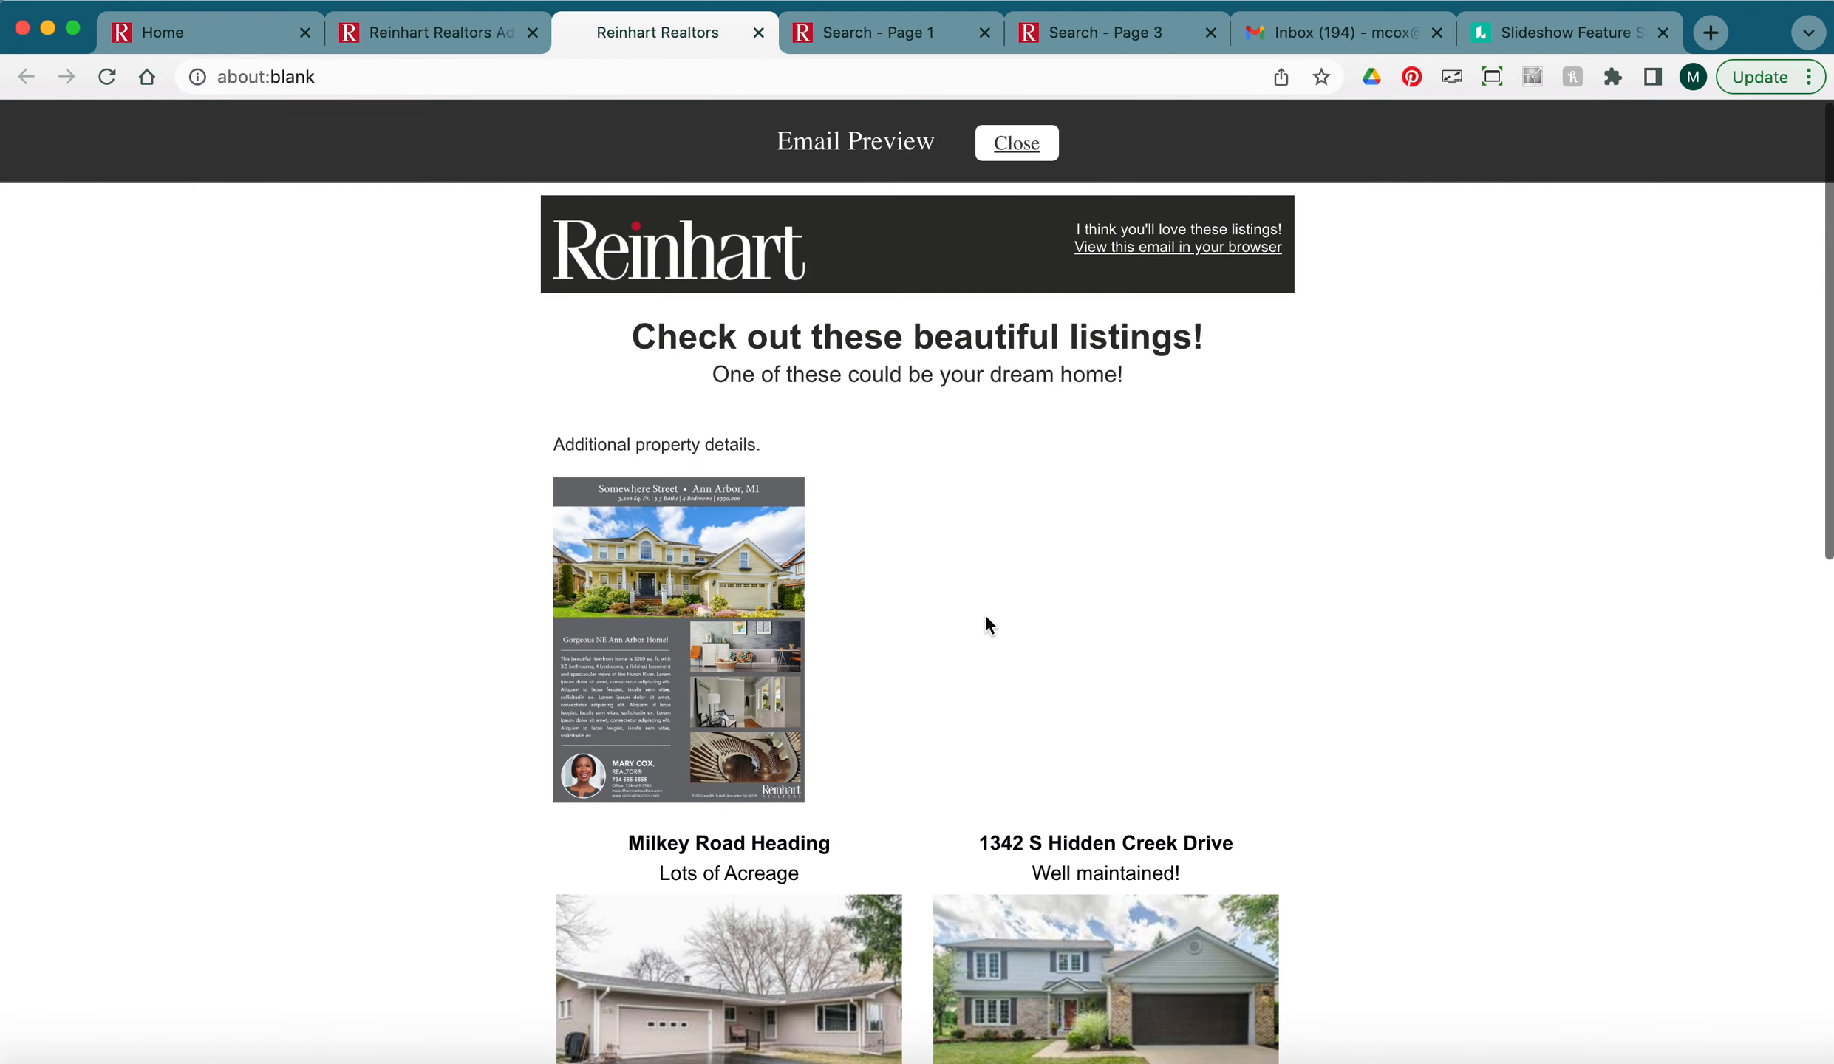
pyautogui.scroll(-5, 987, 621)
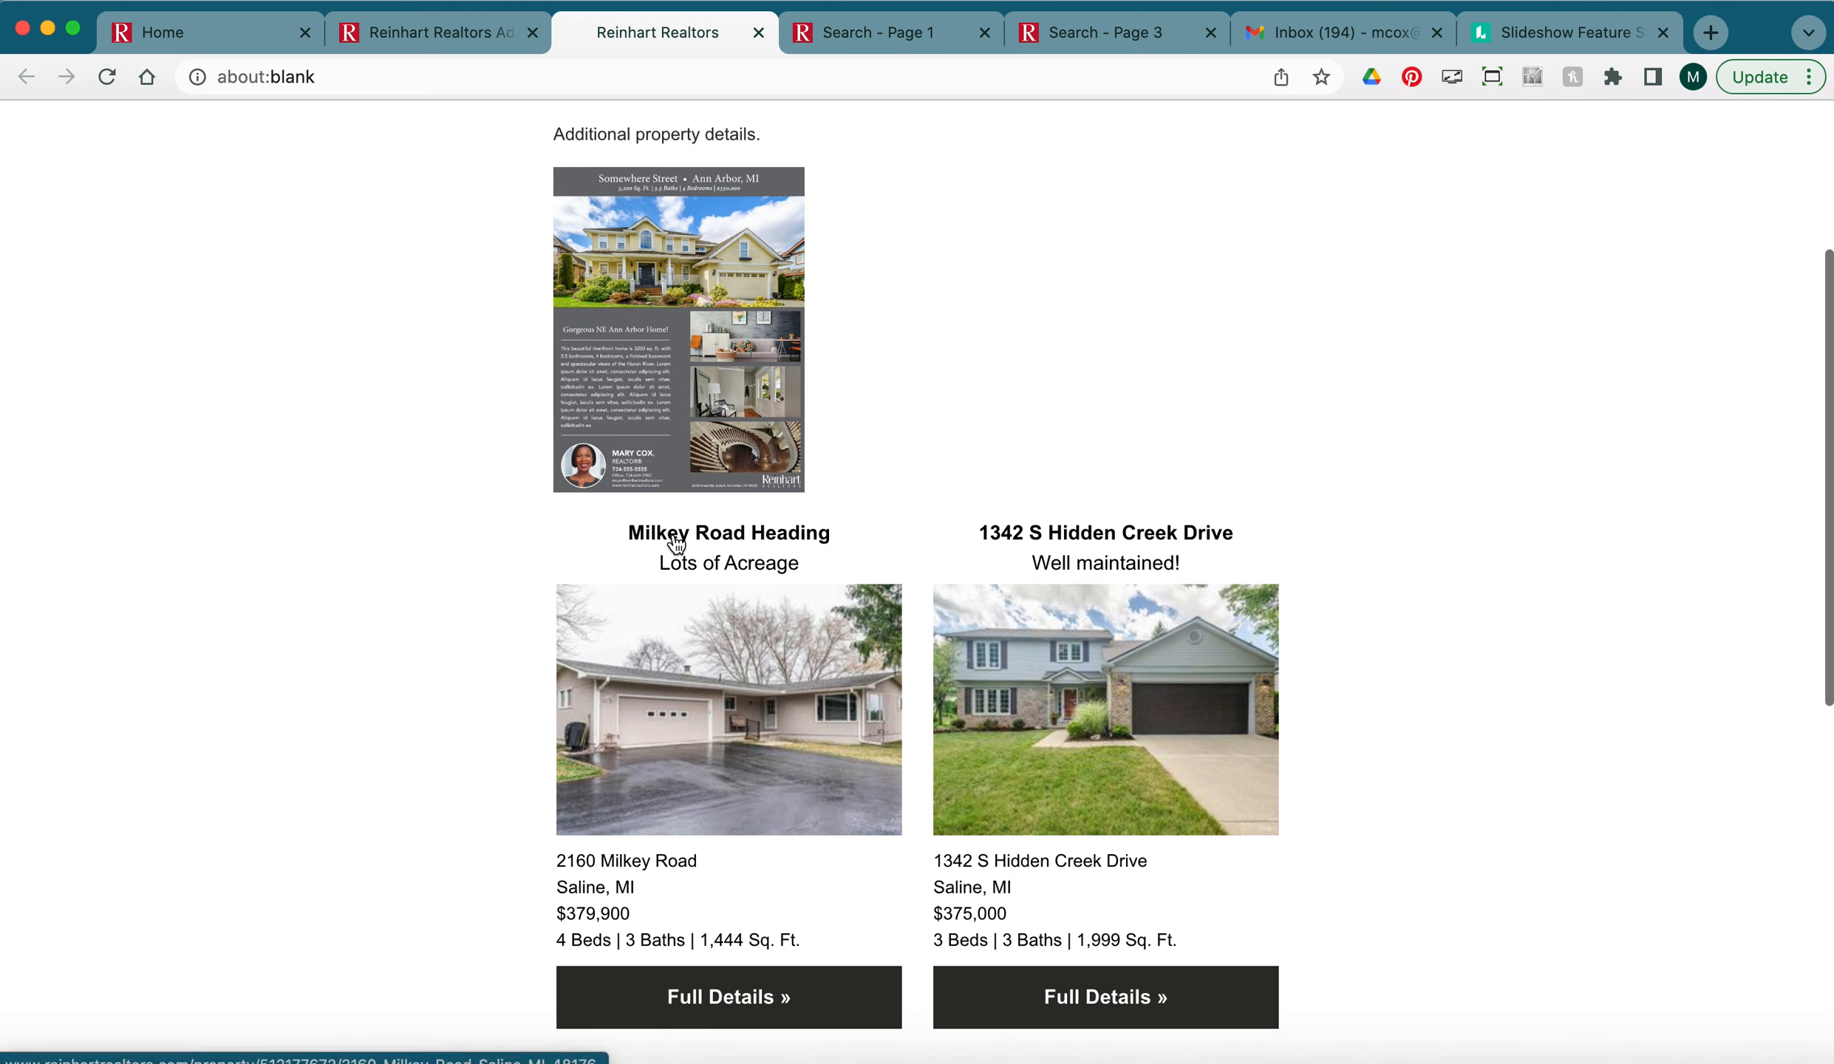
# Review the listing headings, open the Milkey Road full-details page, then close it and the preview.
pyautogui.moveTo(826, 535); pyautogui.dragTo(634, 536)
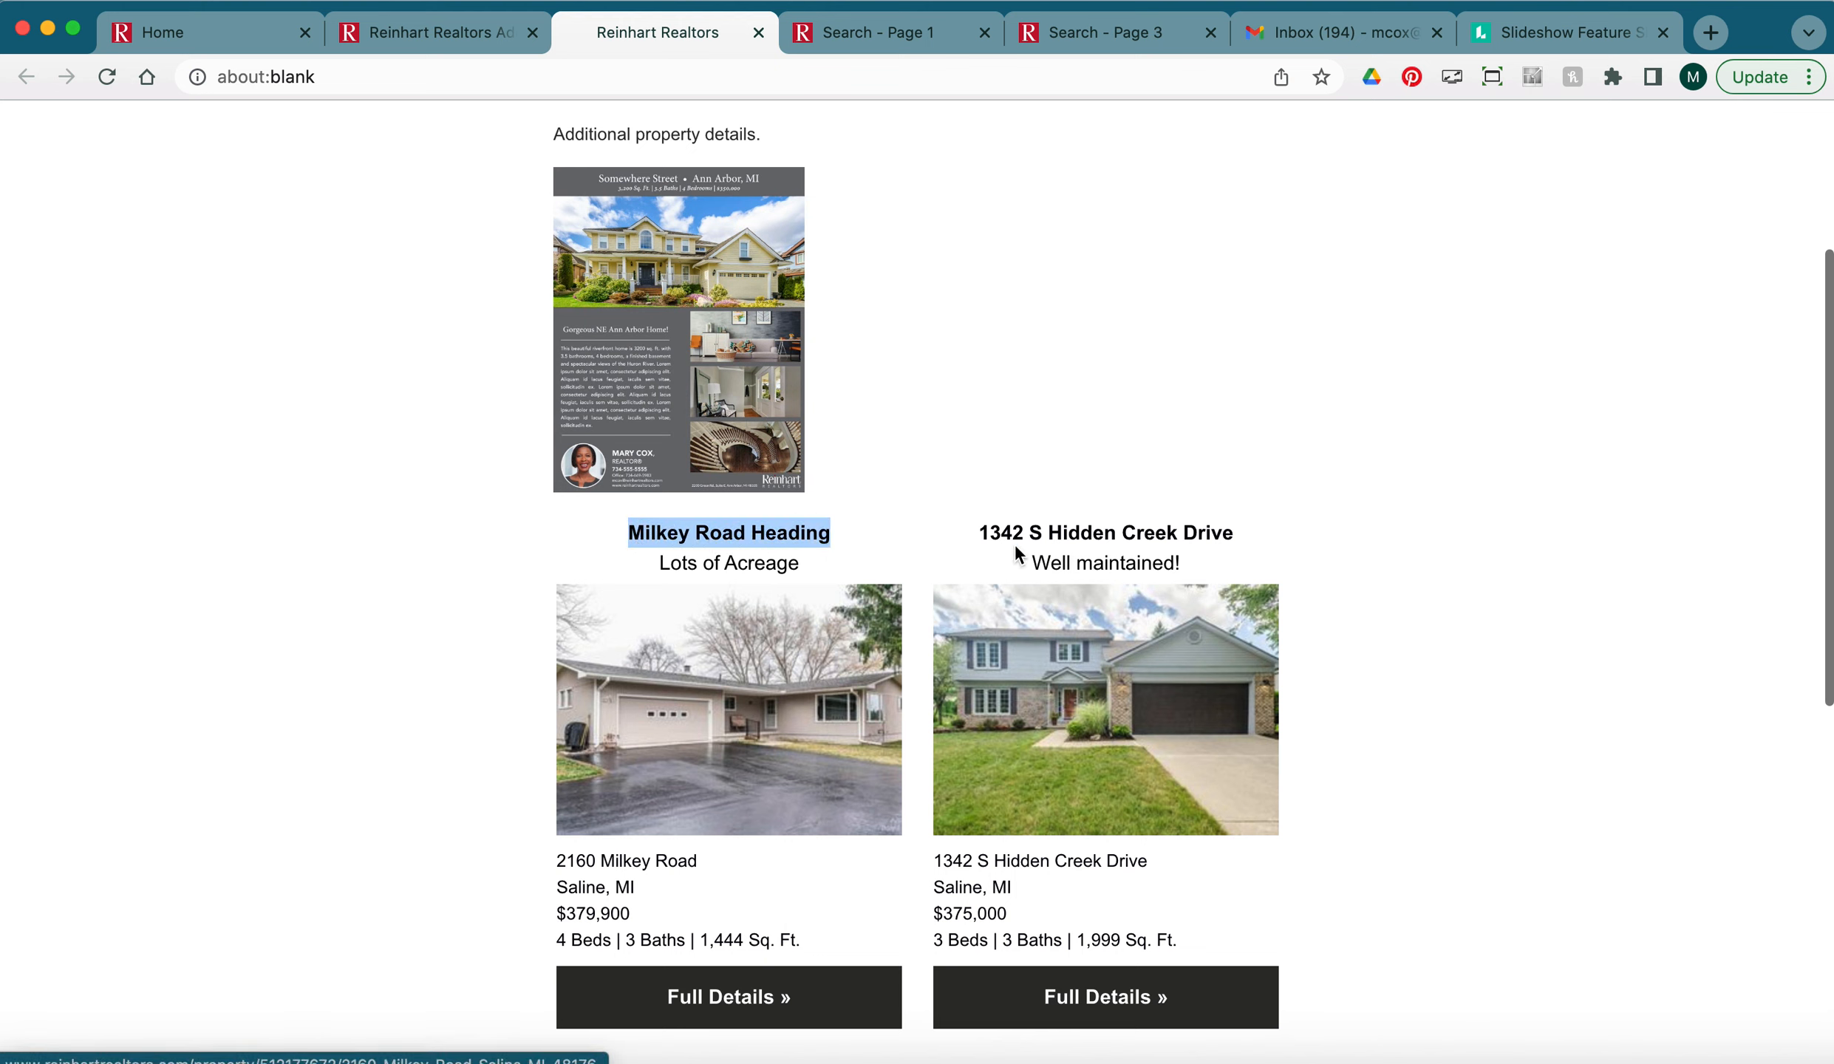
pyautogui.moveTo(977, 533); pyautogui.dragTo(1044, 532)
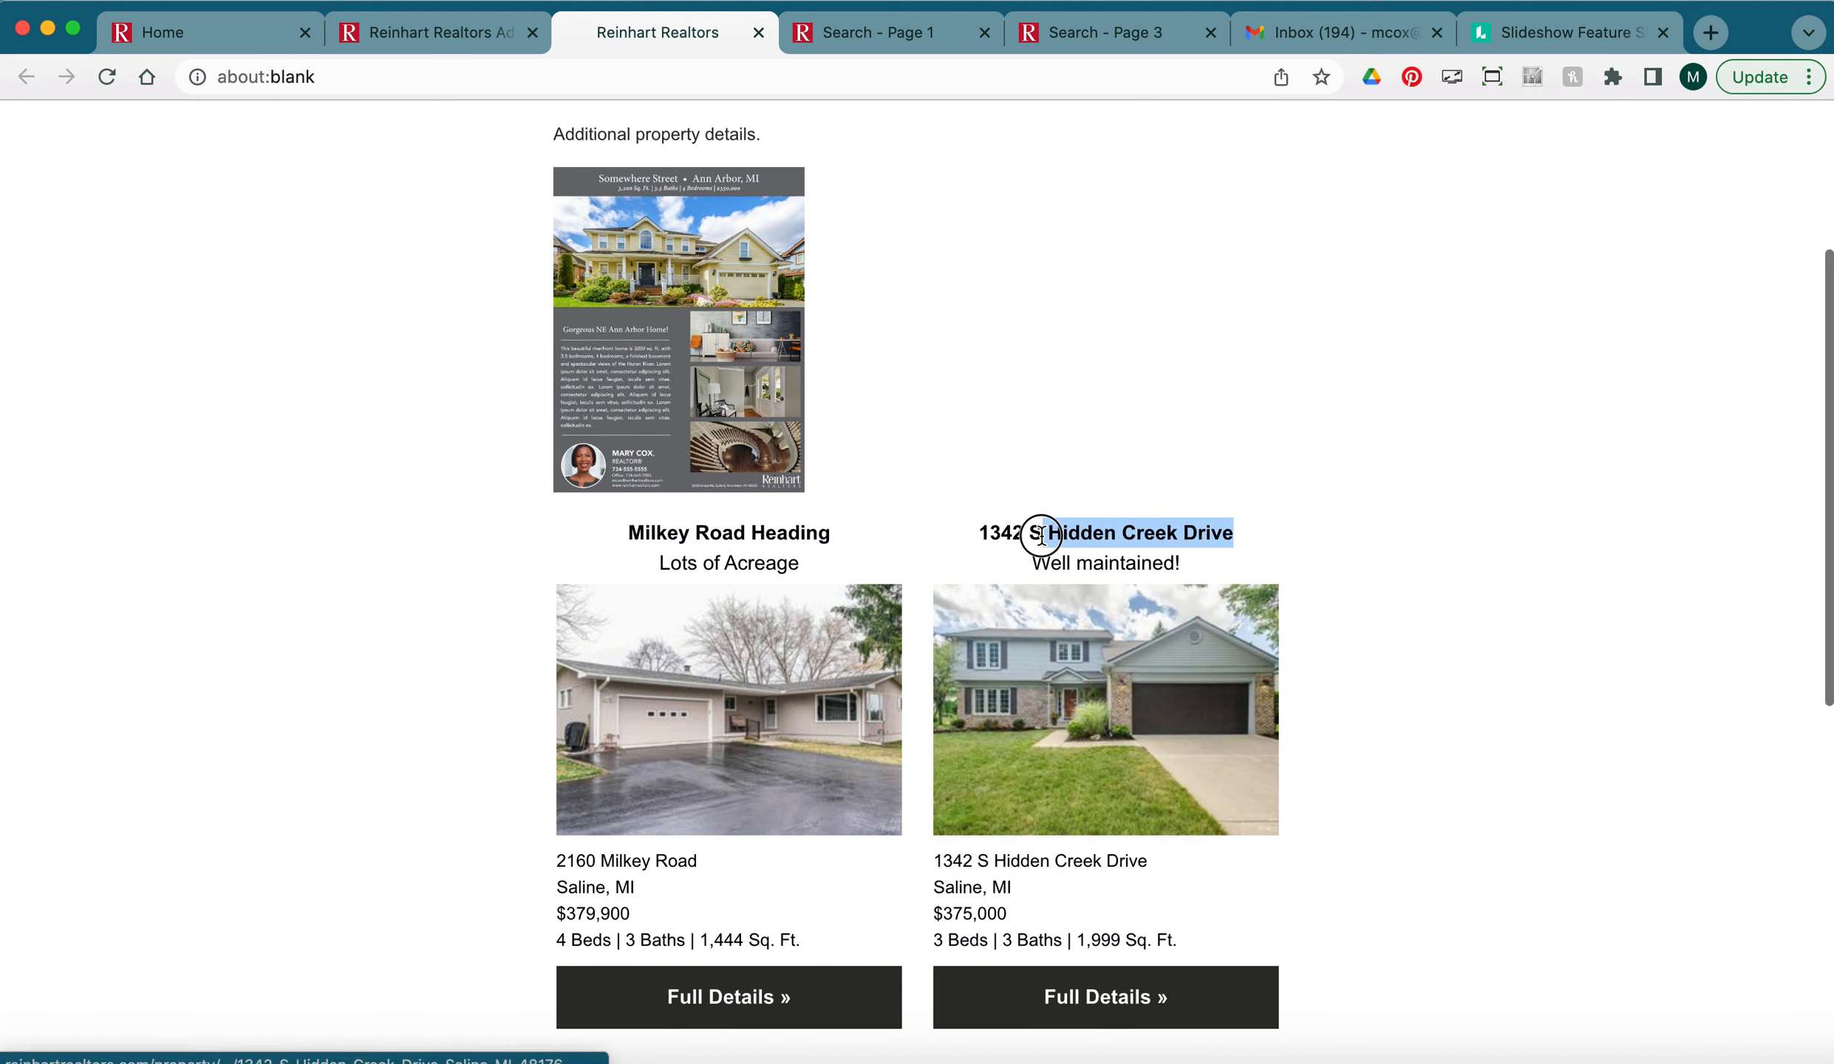
pyautogui.moveTo(831, 533); pyautogui.dragTo(635, 532)
pyautogui.moveTo(788, 564); pyautogui.dragTo(658, 565)
pyautogui.scroll(-5, 1178, 629)
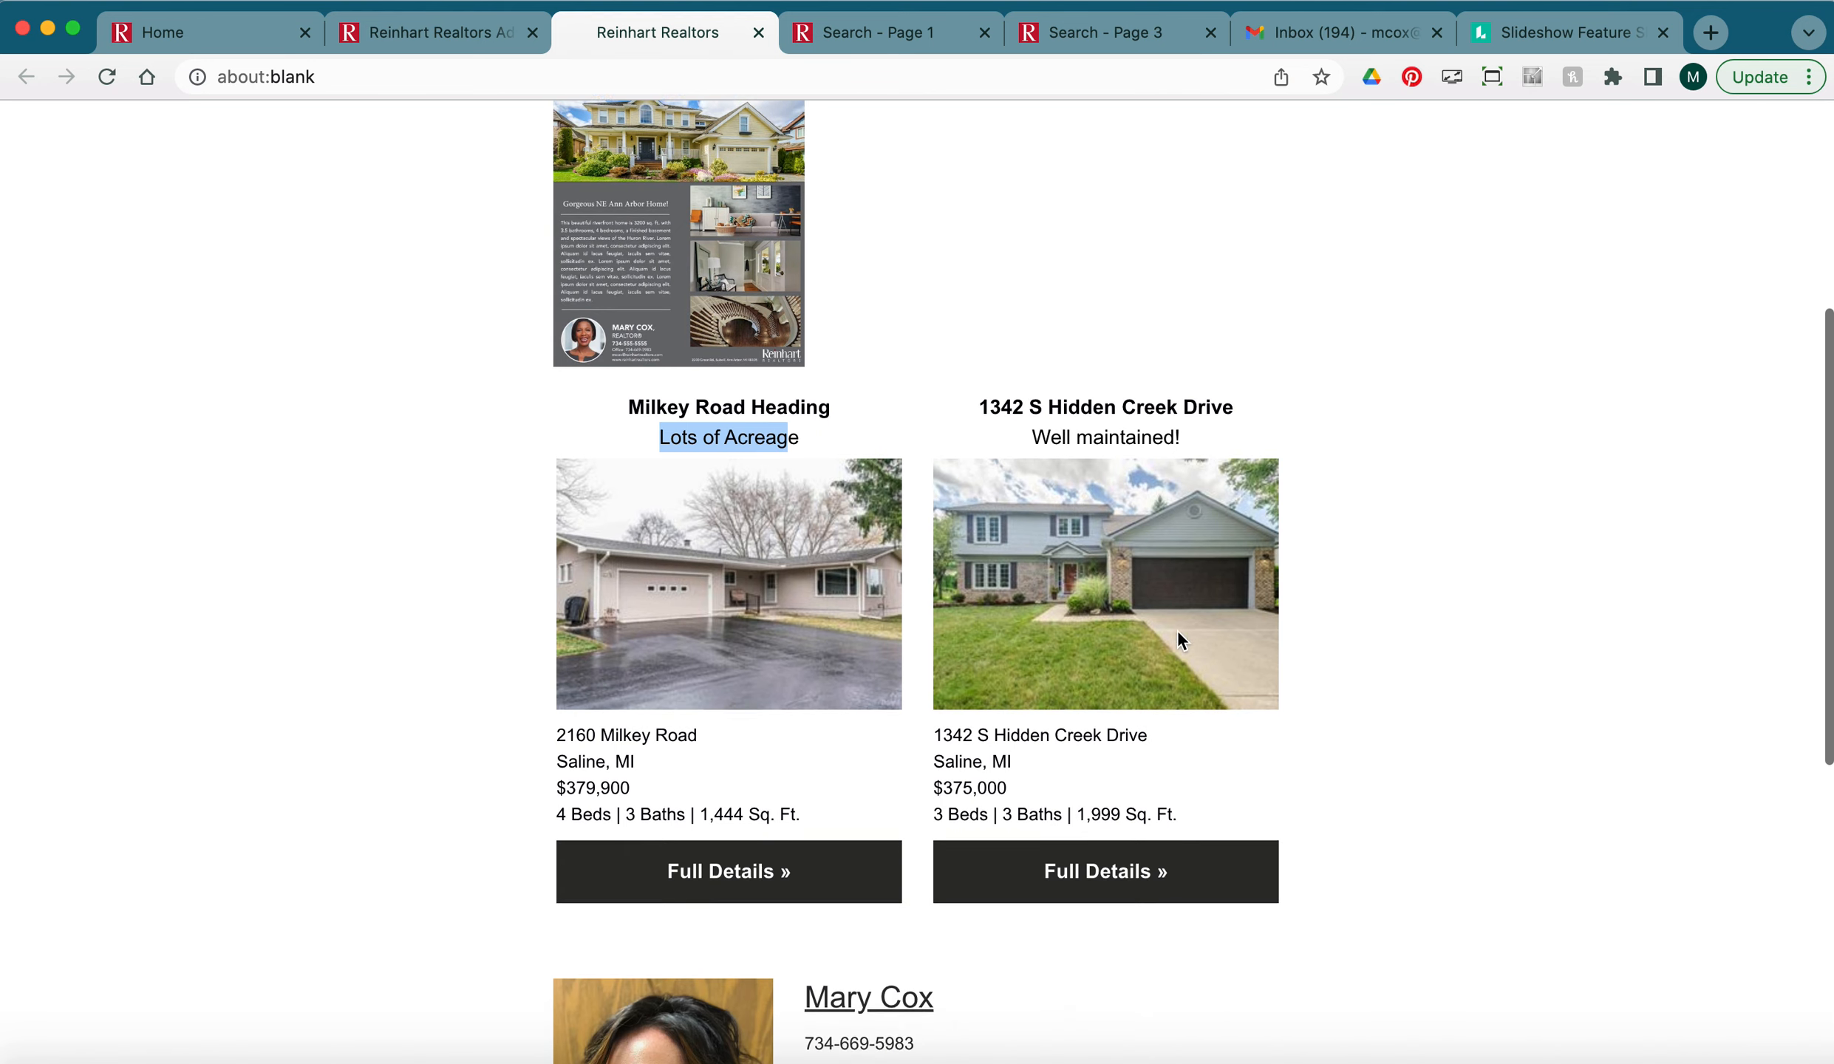
pyautogui.click(777, 663)
pyautogui.click(777, 663)
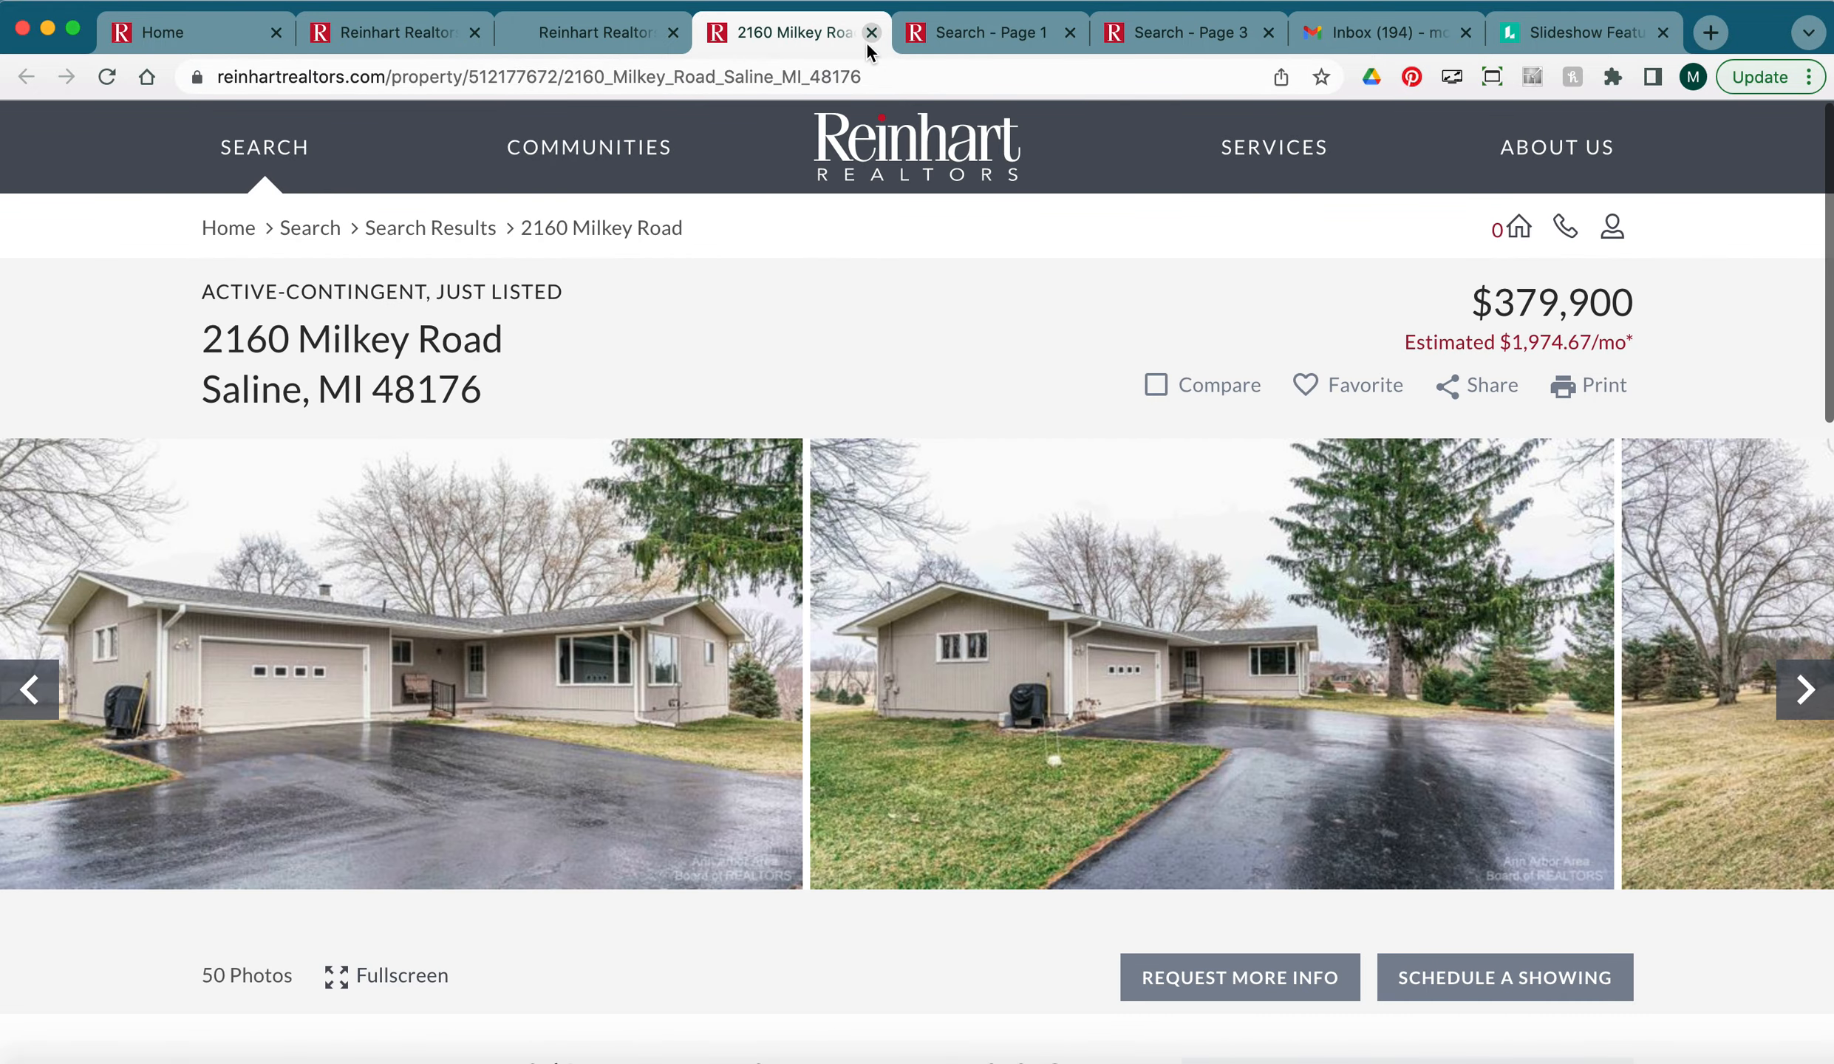
pyautogui.click(871, 33)
pyautogui.scroll(-2, 1301, 575)
pyautogui.scroll(10, 1301, 575)
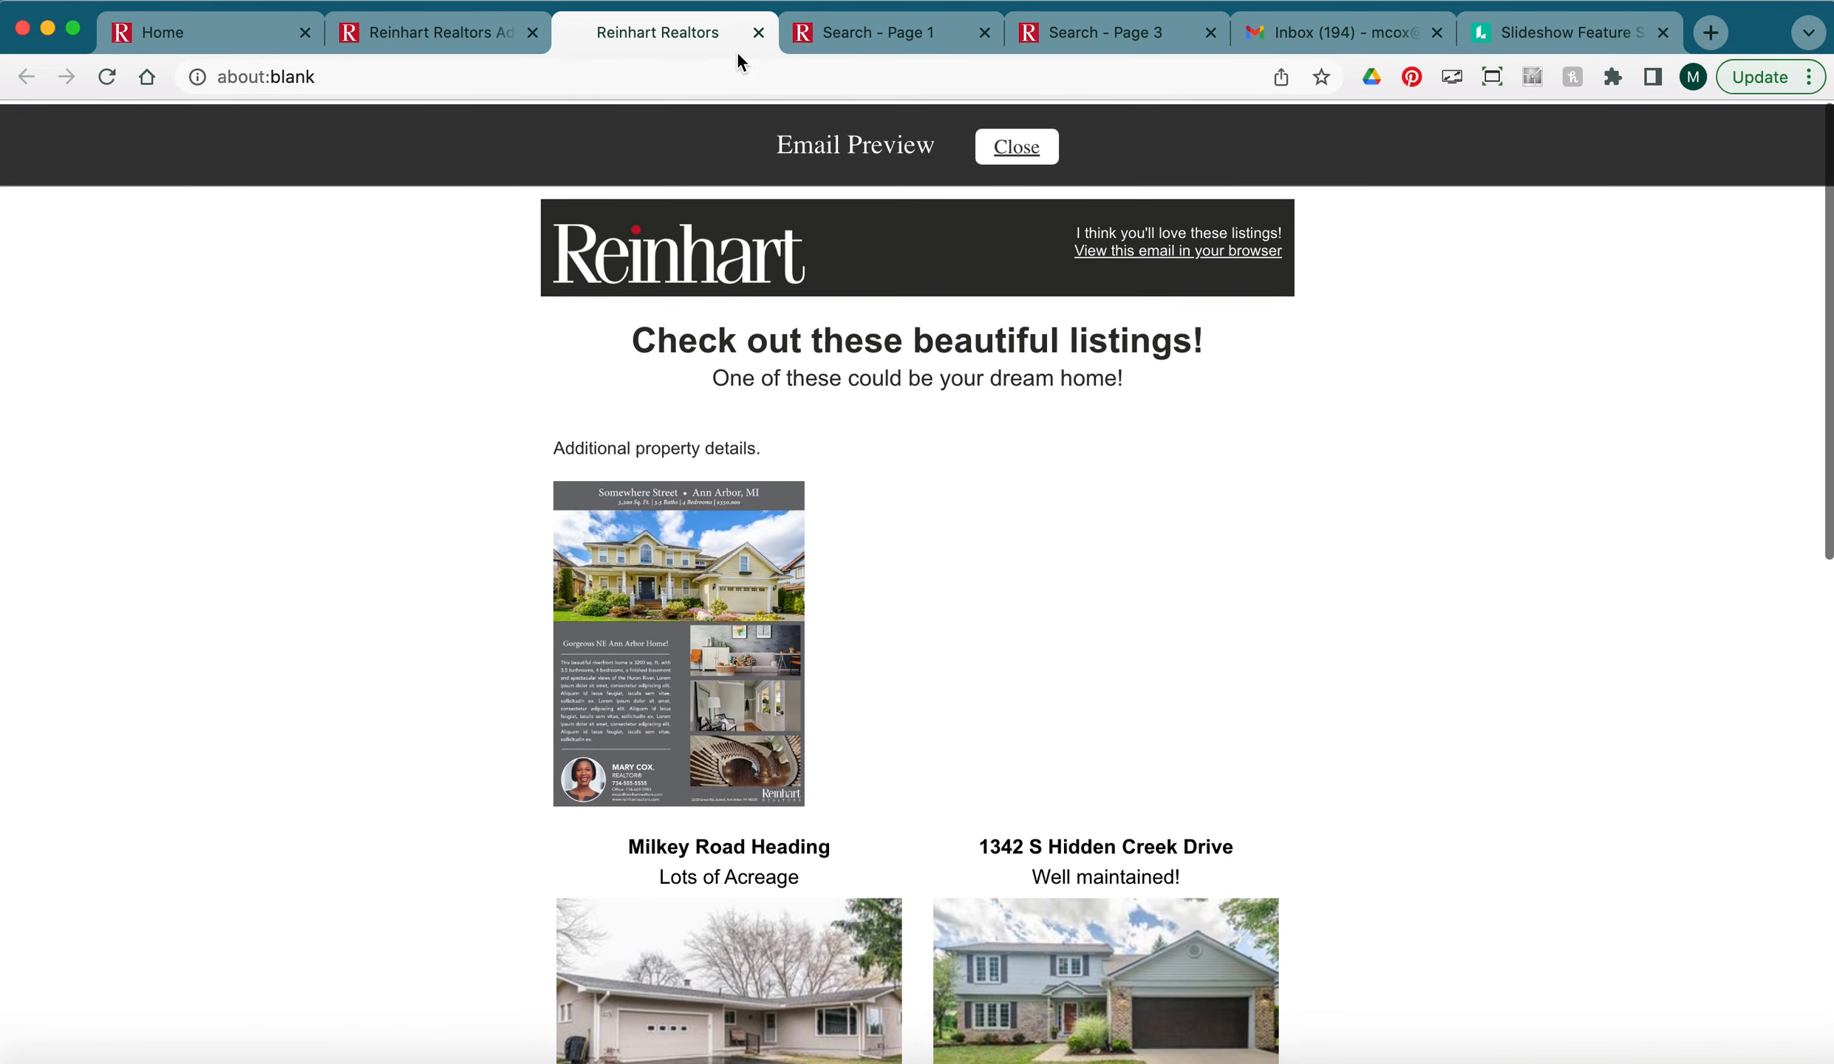
pyautogui.click(758, 33)
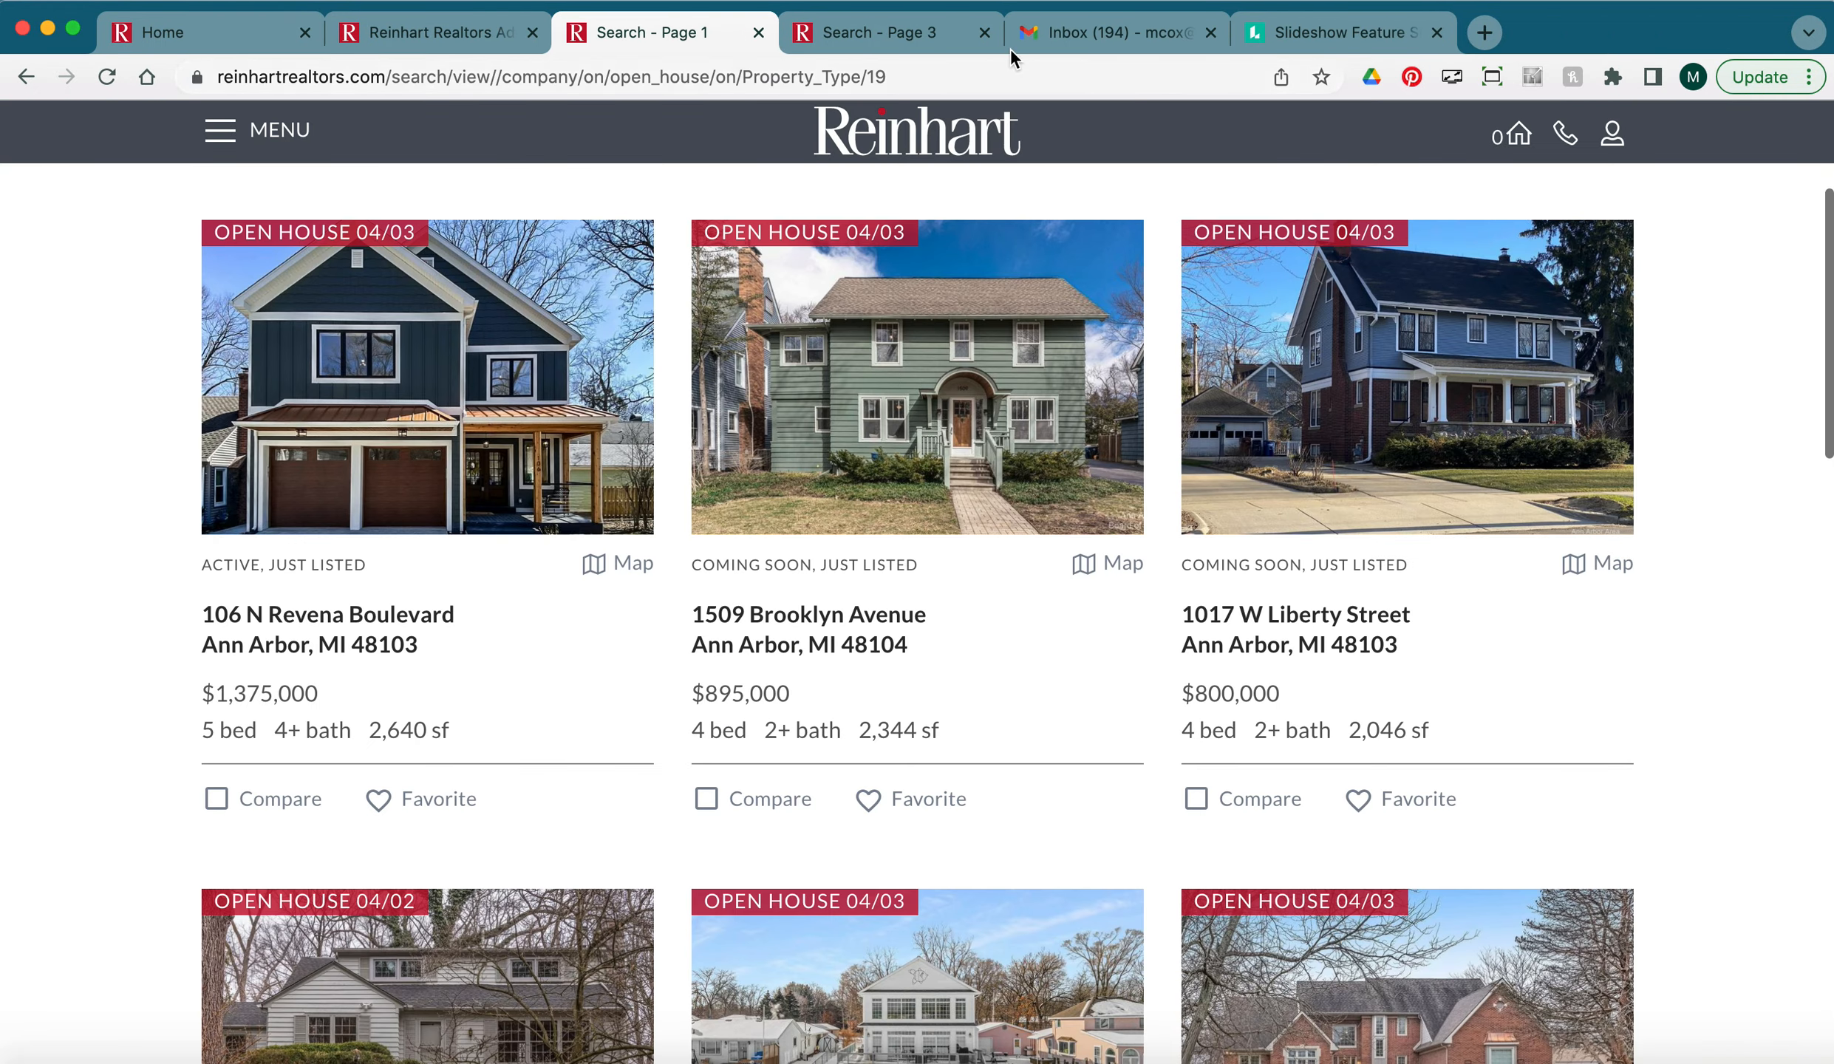
# Open the 'Check out these new listings!' test email in Gmail and review its subject and headings.
pyautogui.click(1132, 35)
pyautogui.click(773, 322)
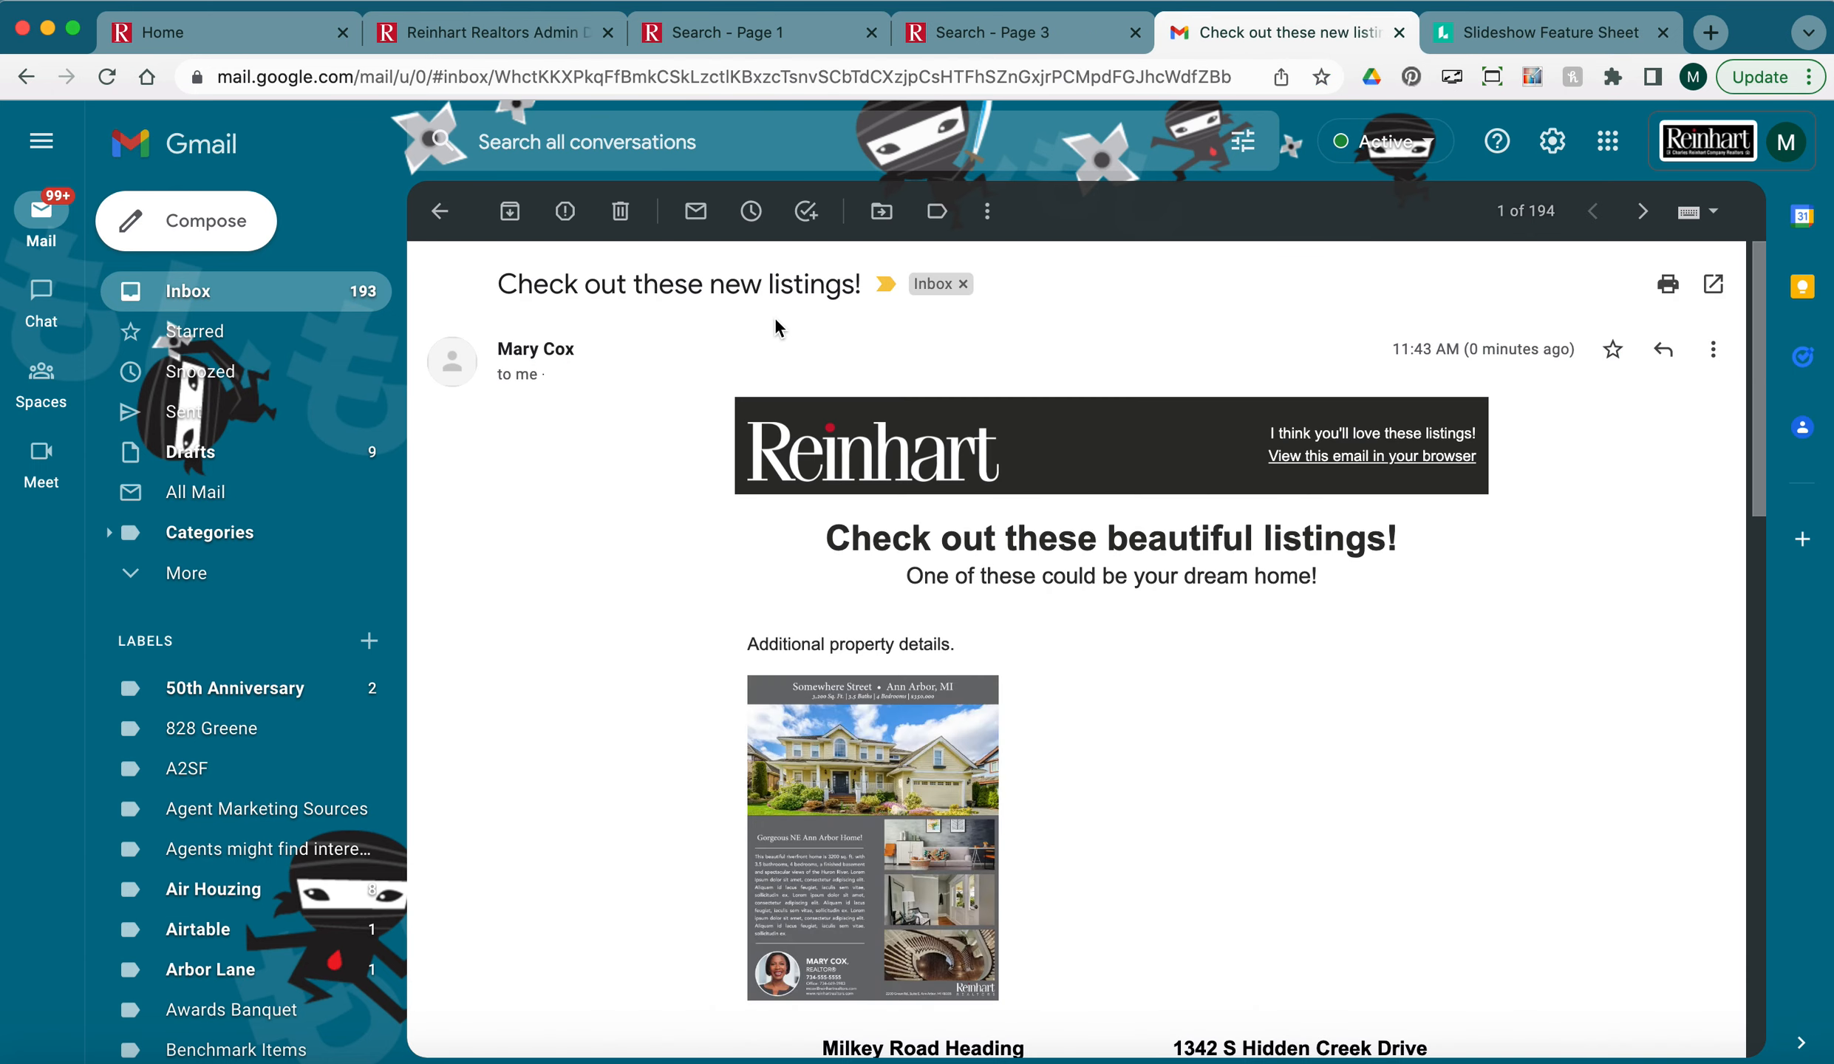
pyautogui.moveTo(793, 285); pyautogui.dragTo(497, 285)
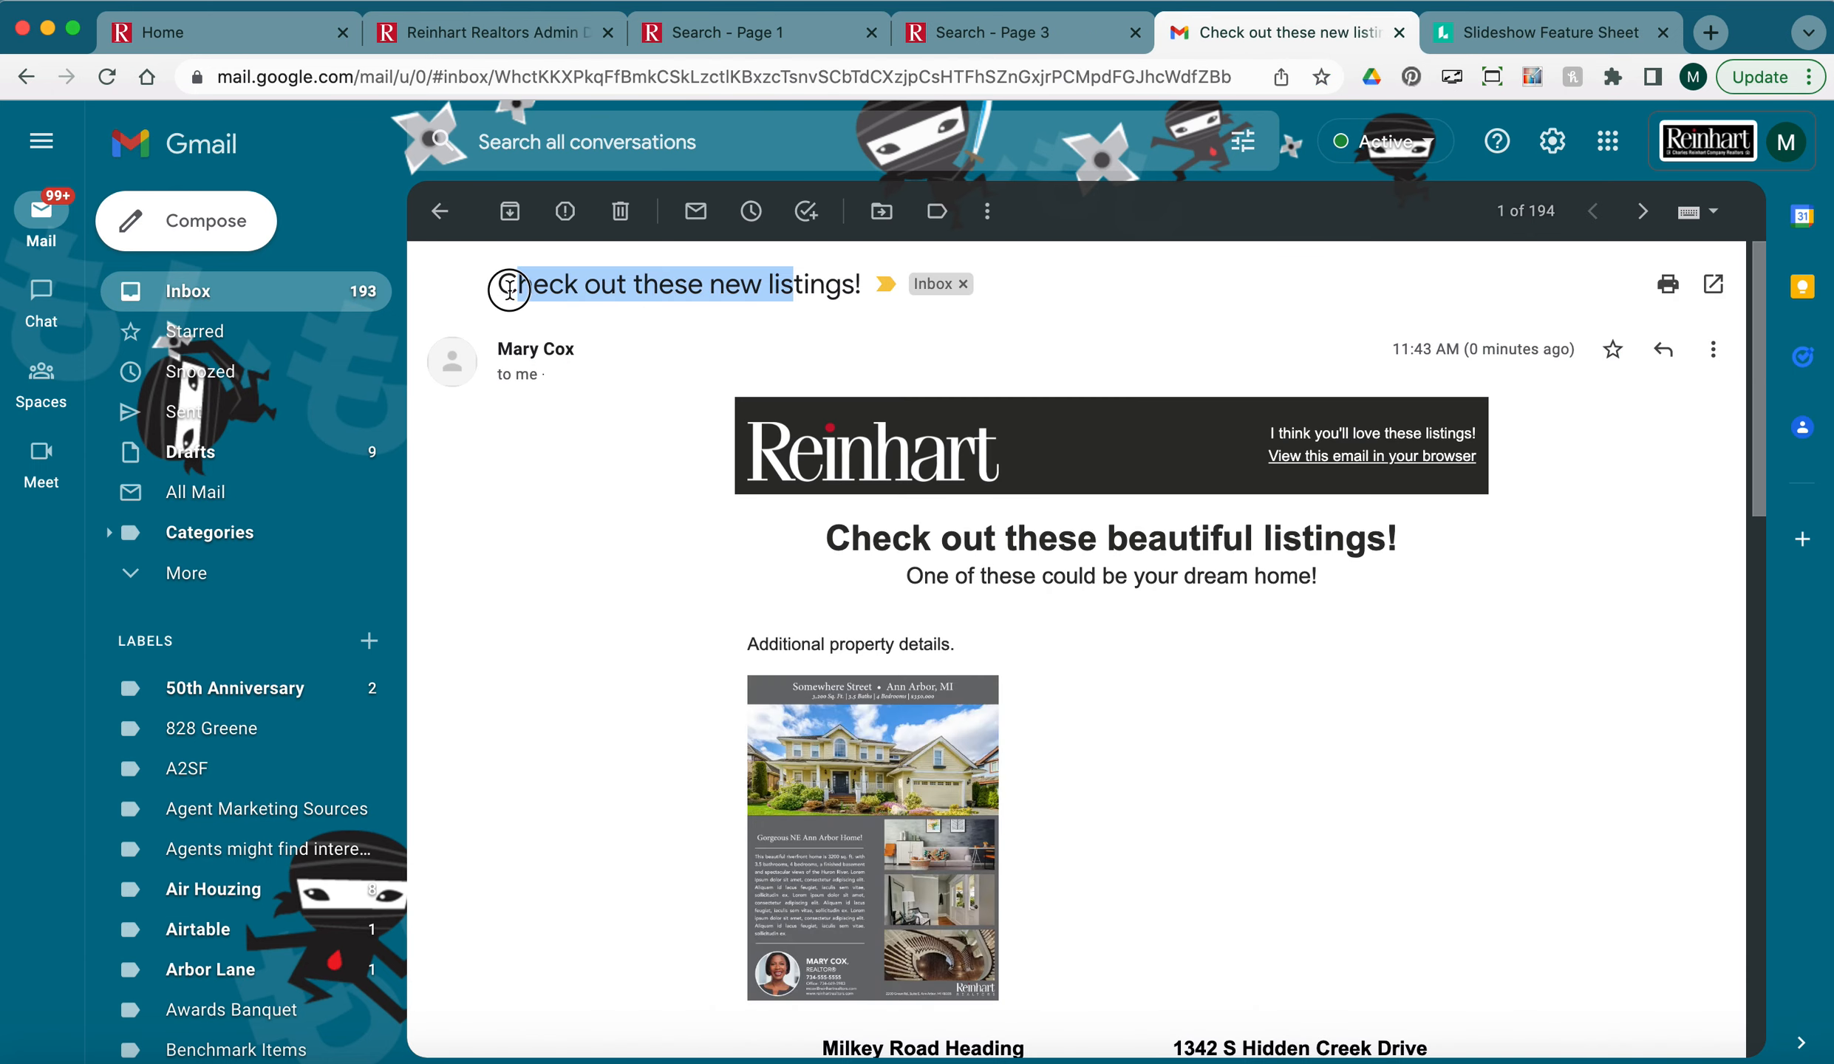
pyautogui.moveTo(1484, 453); pyautogui.dragTo(831, 455)
pyautogui.scroll(-1, 1408, 609)
pyautogui.moveTo(1327, 507); pyautogui.dragTo(912, 499)
pyautogui.scroll(-2, 1142, 575)
pyautogui.moveTo(1091, 670); pyautogui.dragTo(750, 444)
# Confirm the flyer image opens the Lucidpress flyer, then go back to the Reinhart campaign editor.
pyautogui.click(857, 608)
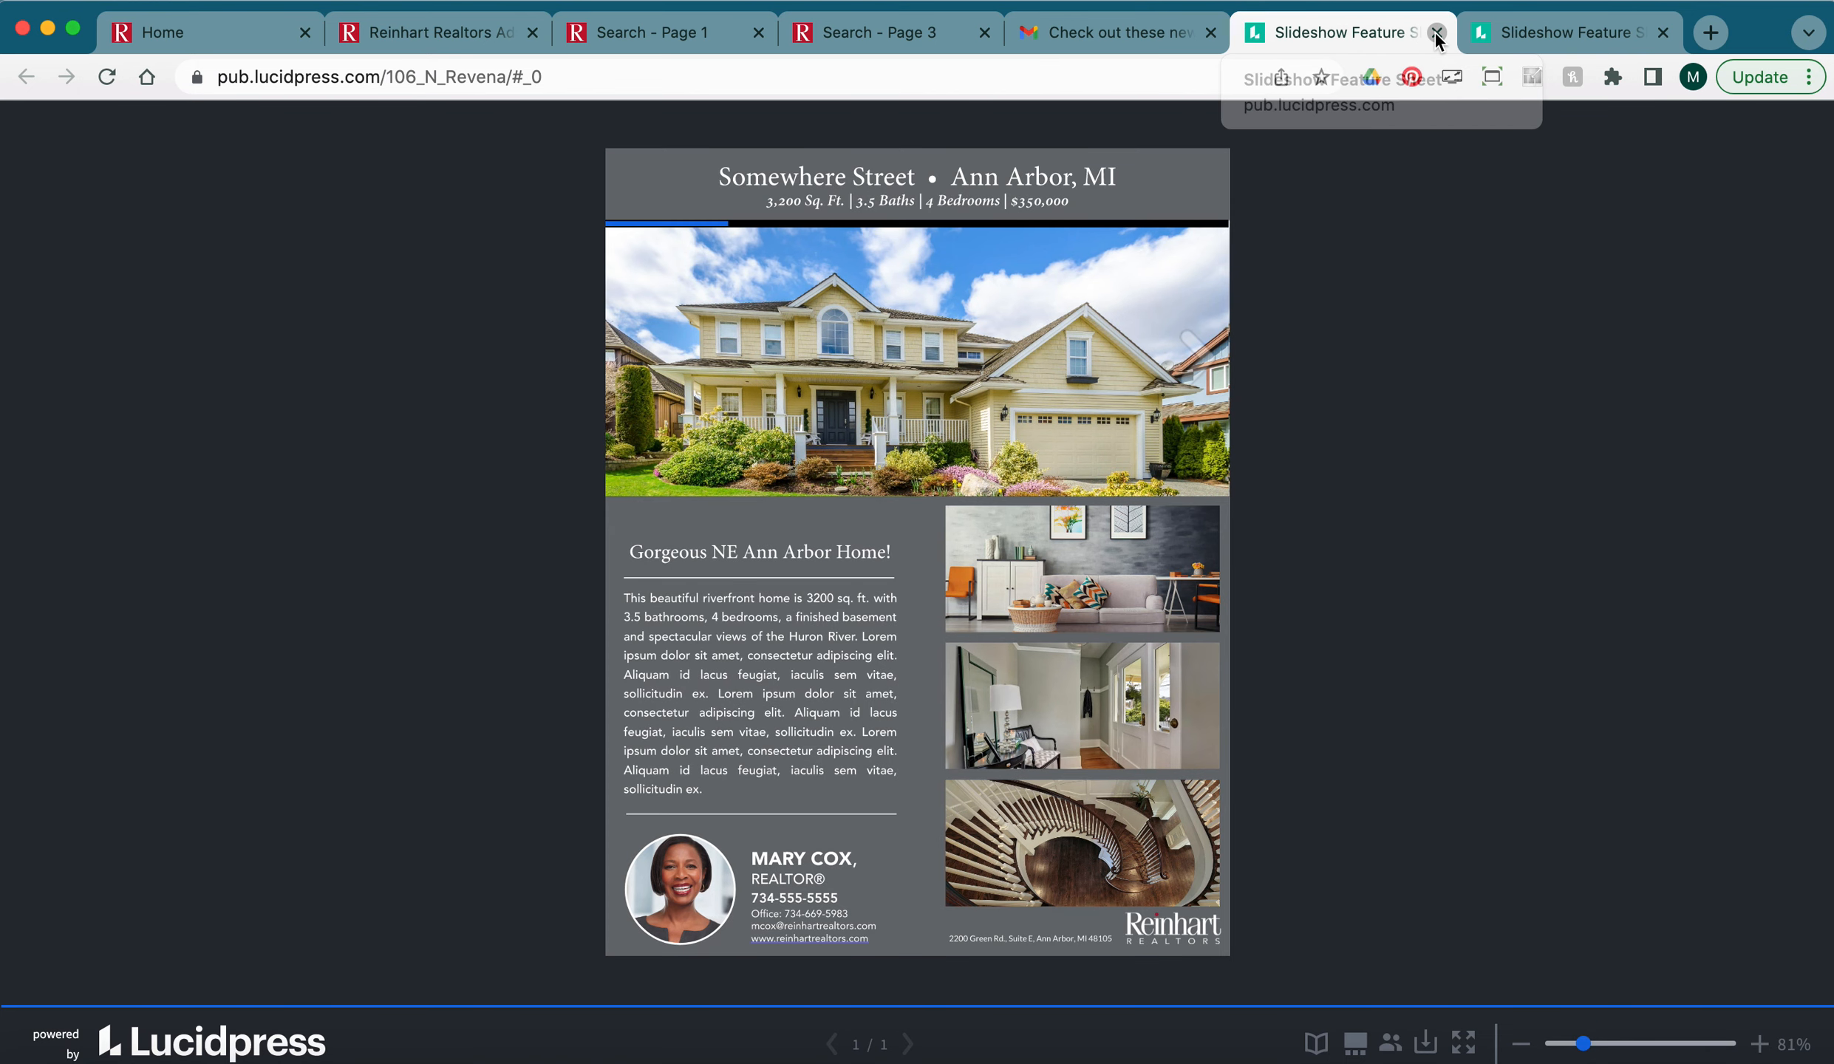
pyautogui.click(1437, 33)
pyautogui.scroll(-6, 1281, 607)
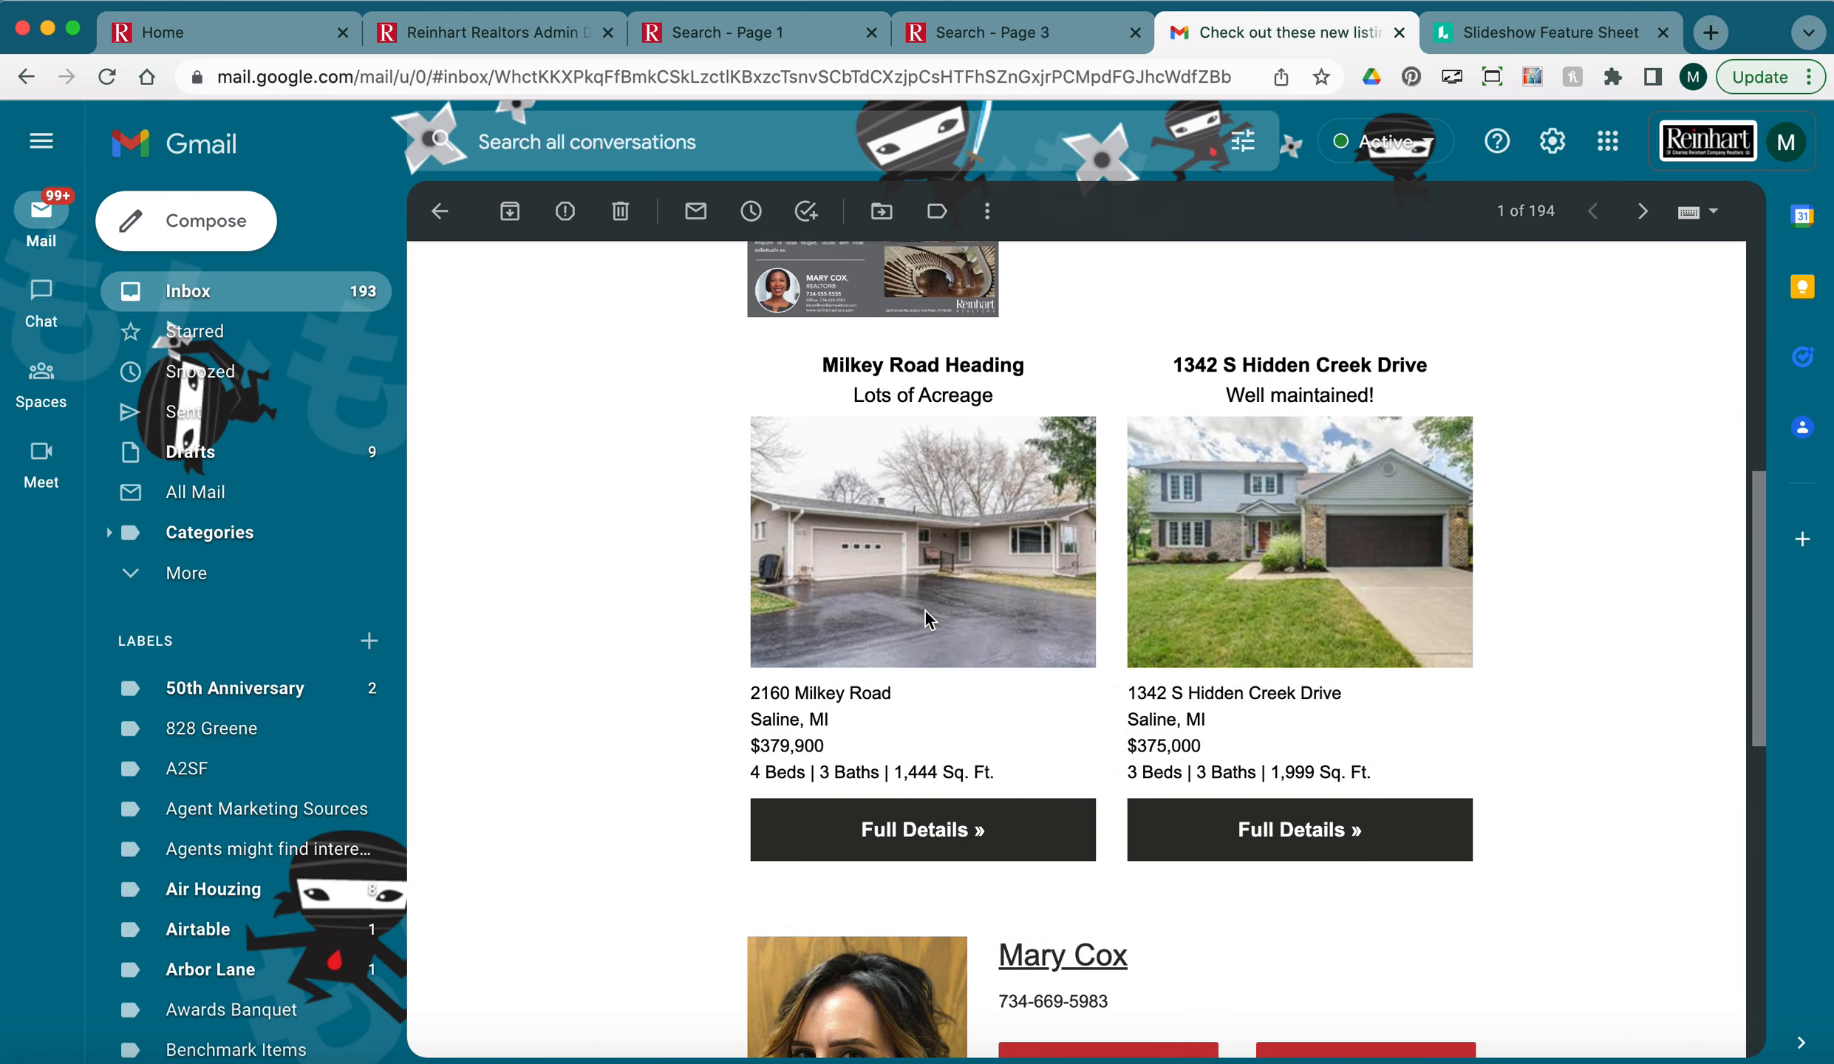
pyautogui.scroll(-3, 1157, 481)
pyautogui.scroll(-5, 1159, 491)
pyautogui.click(497, 32)
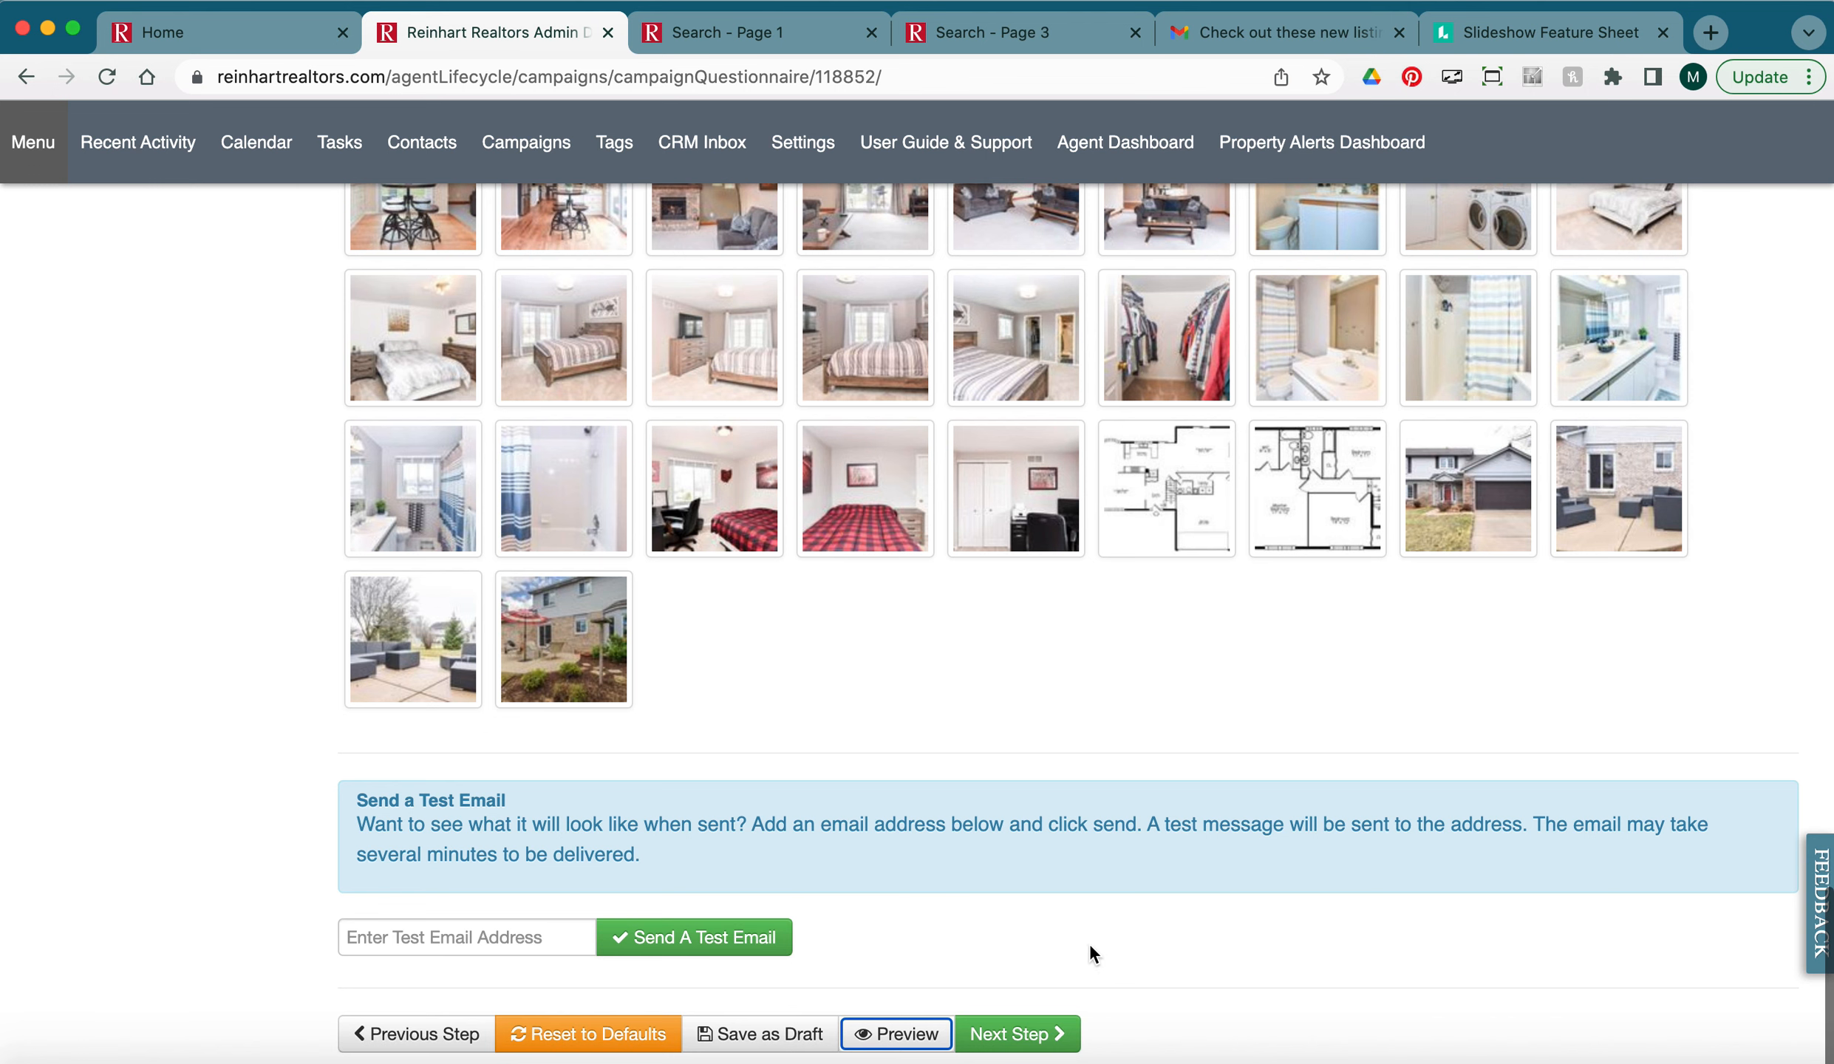
# Advance to Add Contacts, add one individual contact by name, and continue to the Launch Report.
pyautogui.click(1027, 1035)
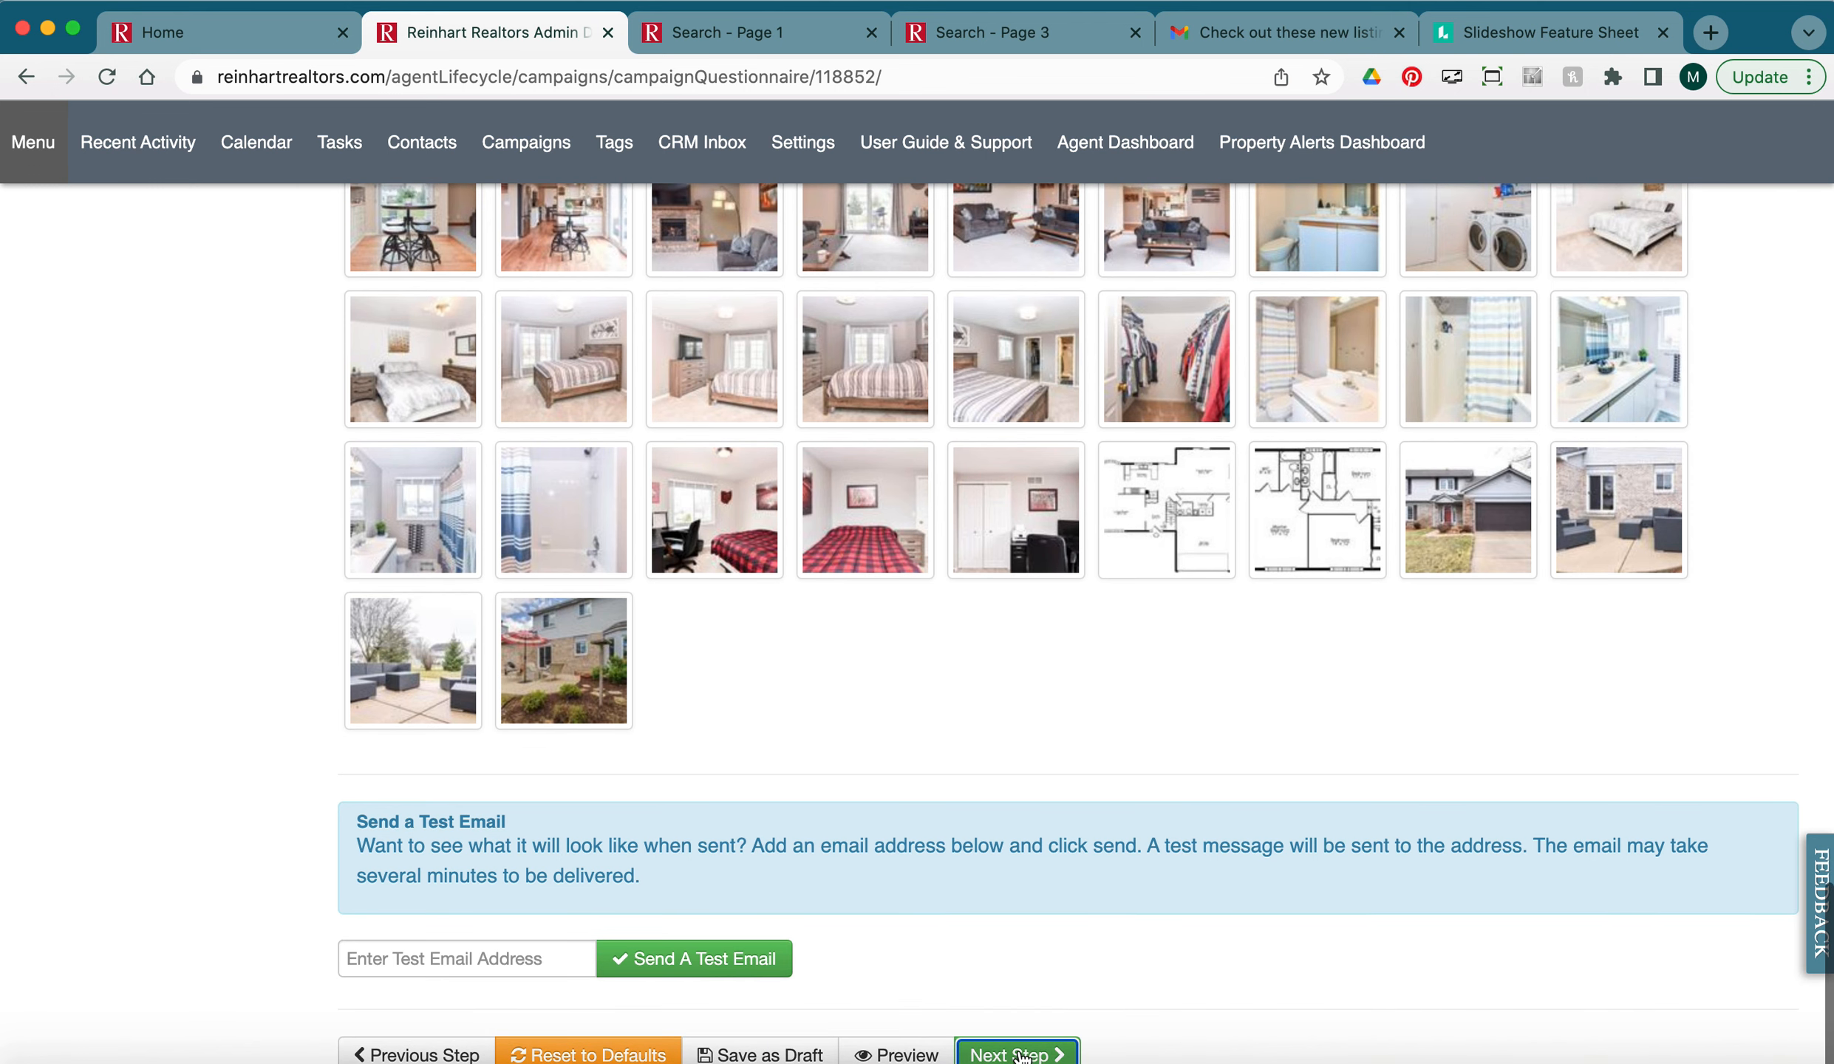
pyautogui.click(1006, 1056)
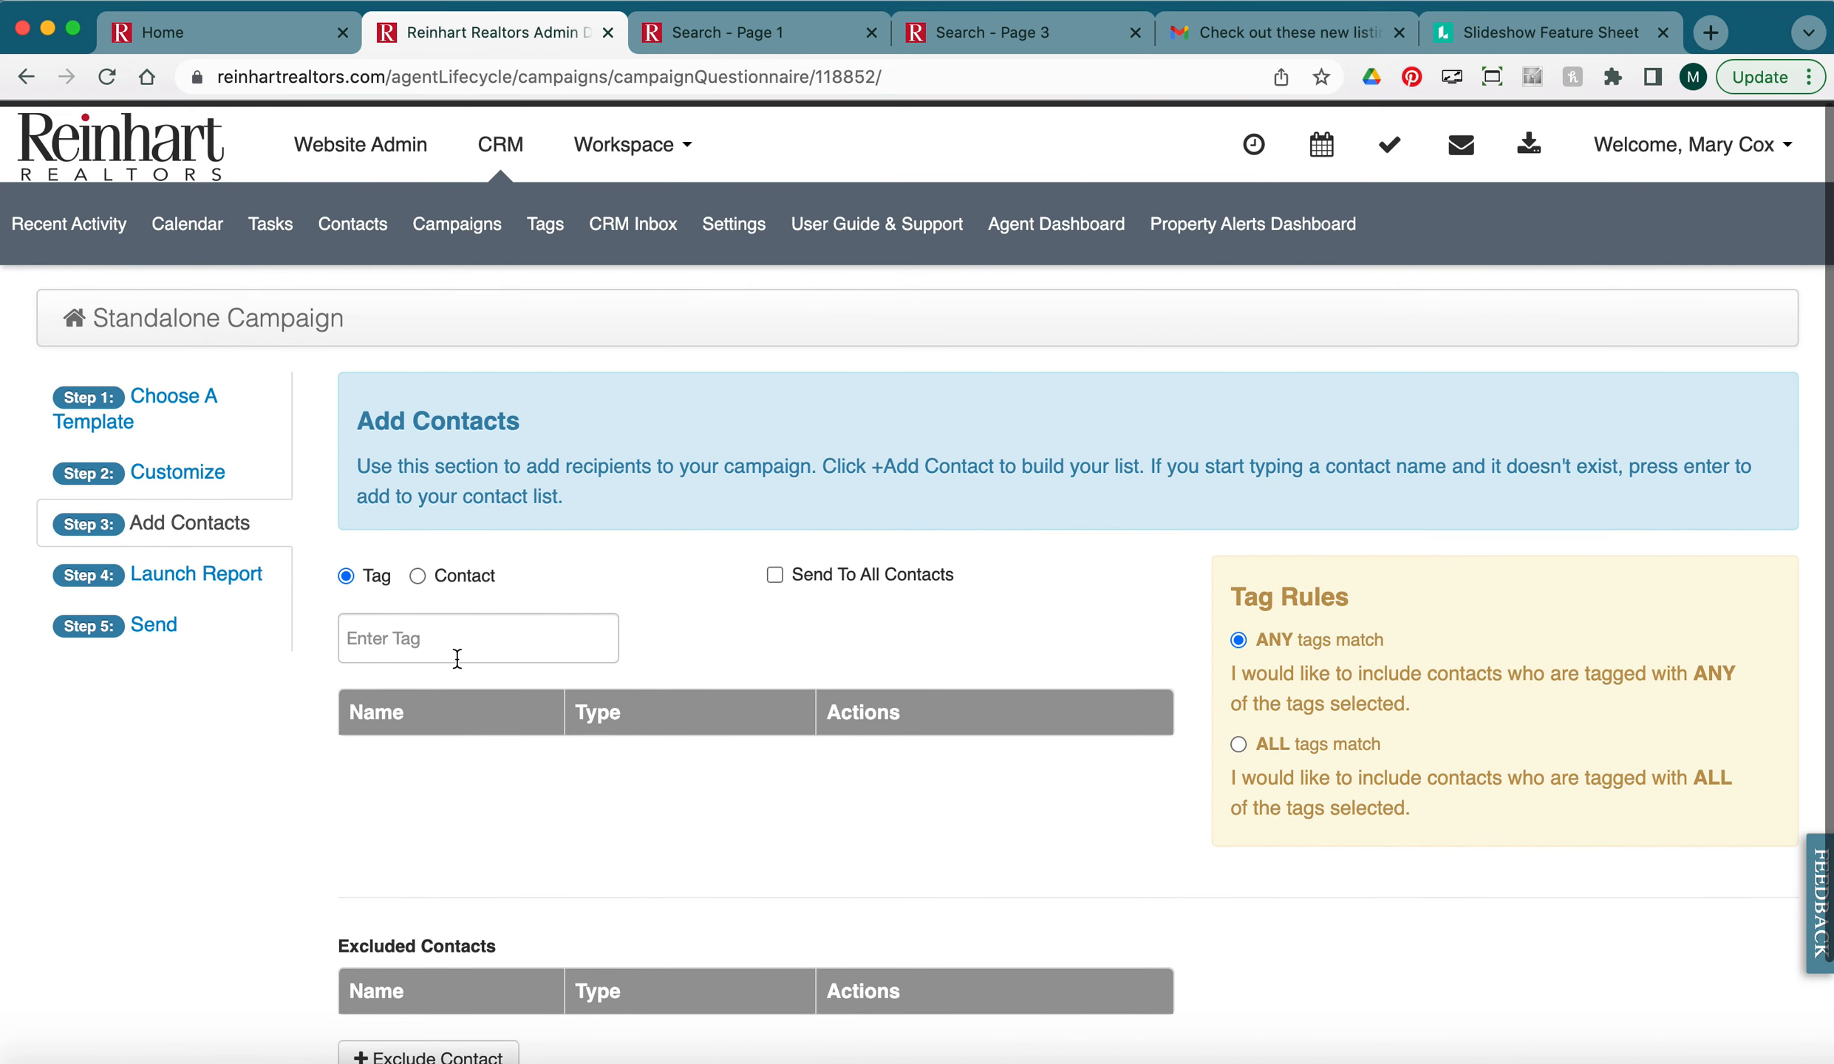
pyautogui.click(418, 576)
pyautogui.click(406, 648)
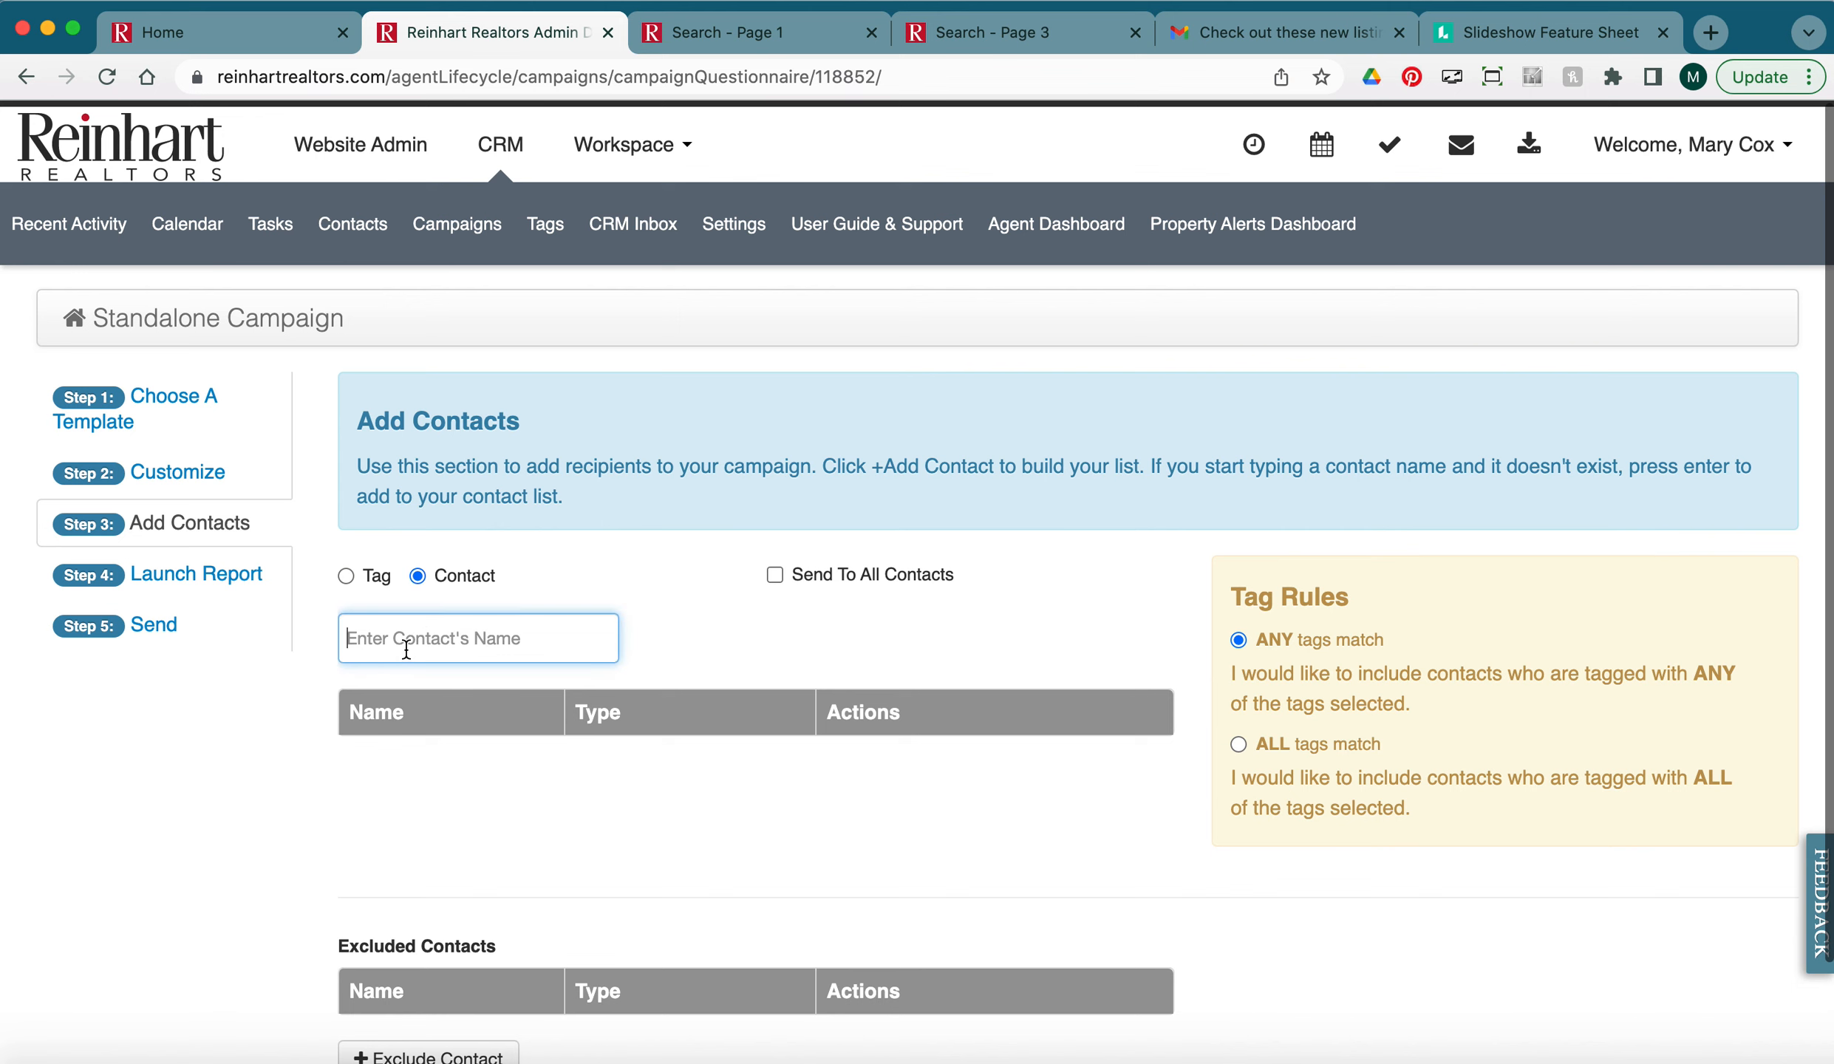
pyautogui.write('marsh')
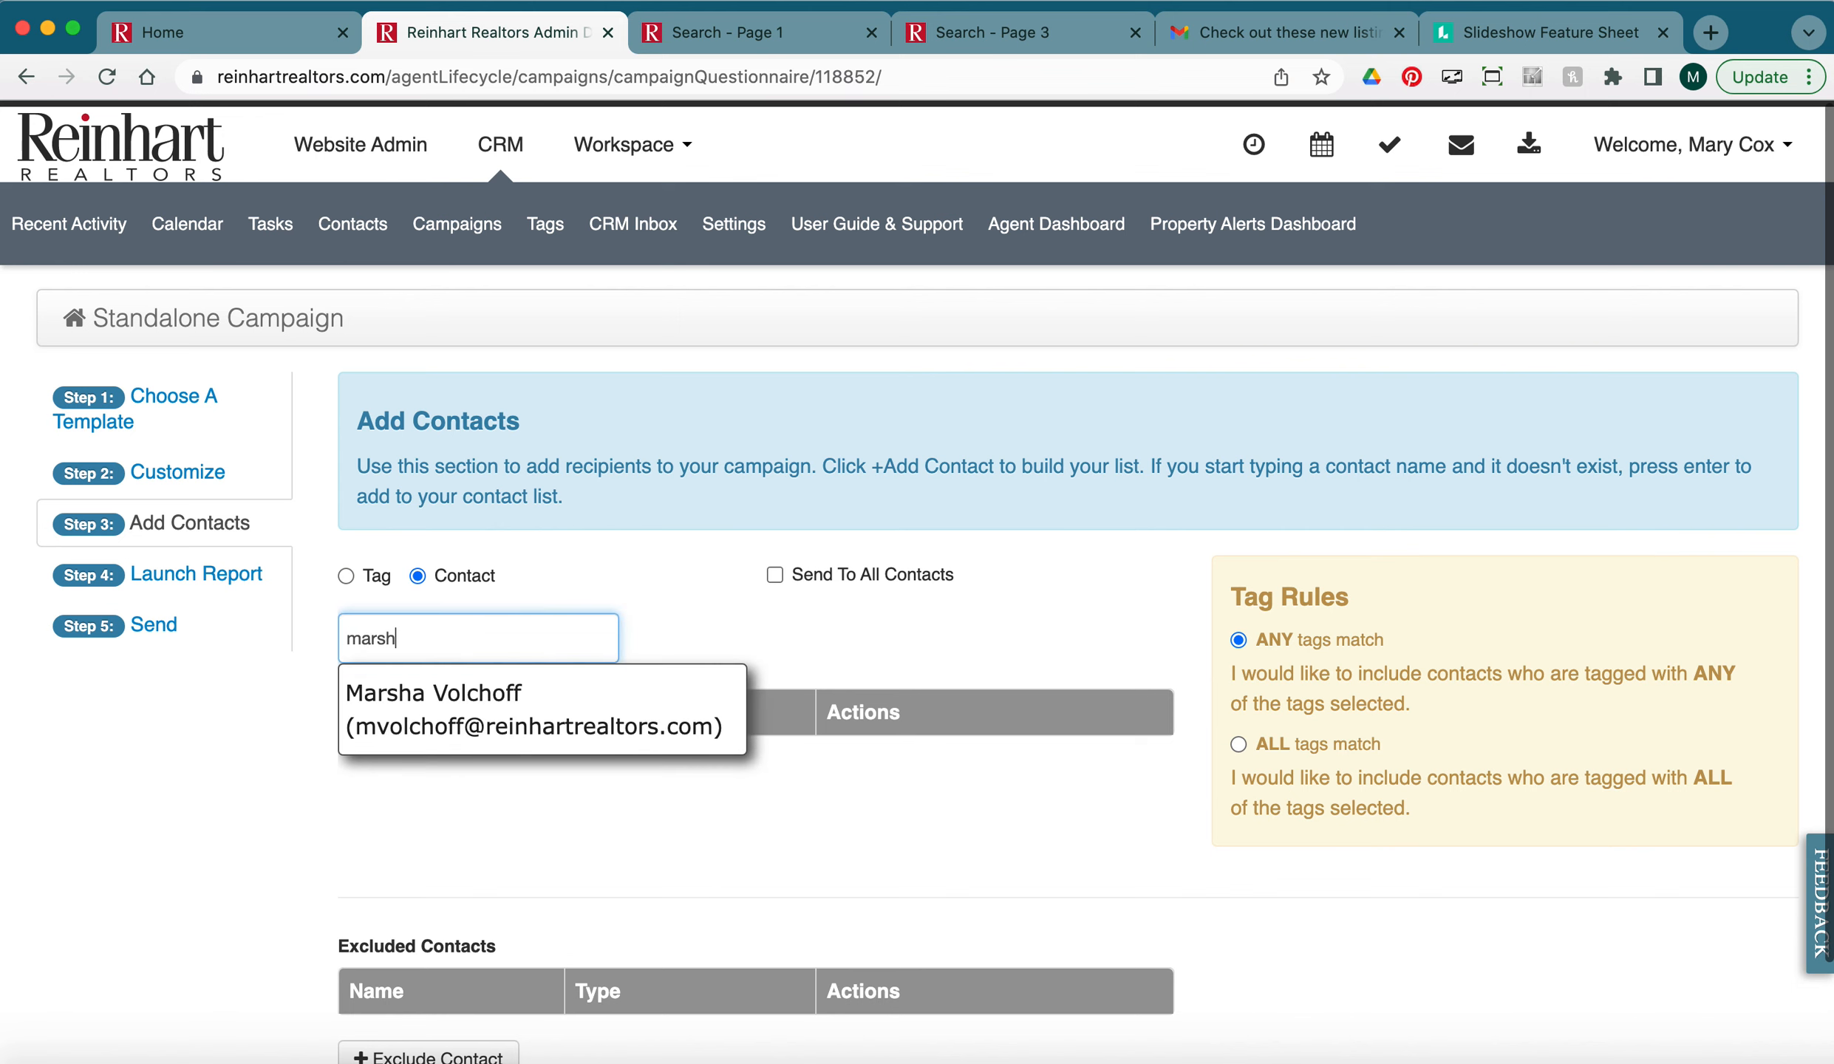
pyautogui.click(459, 728)
pyautogui.scroll(-2, 807, 810)
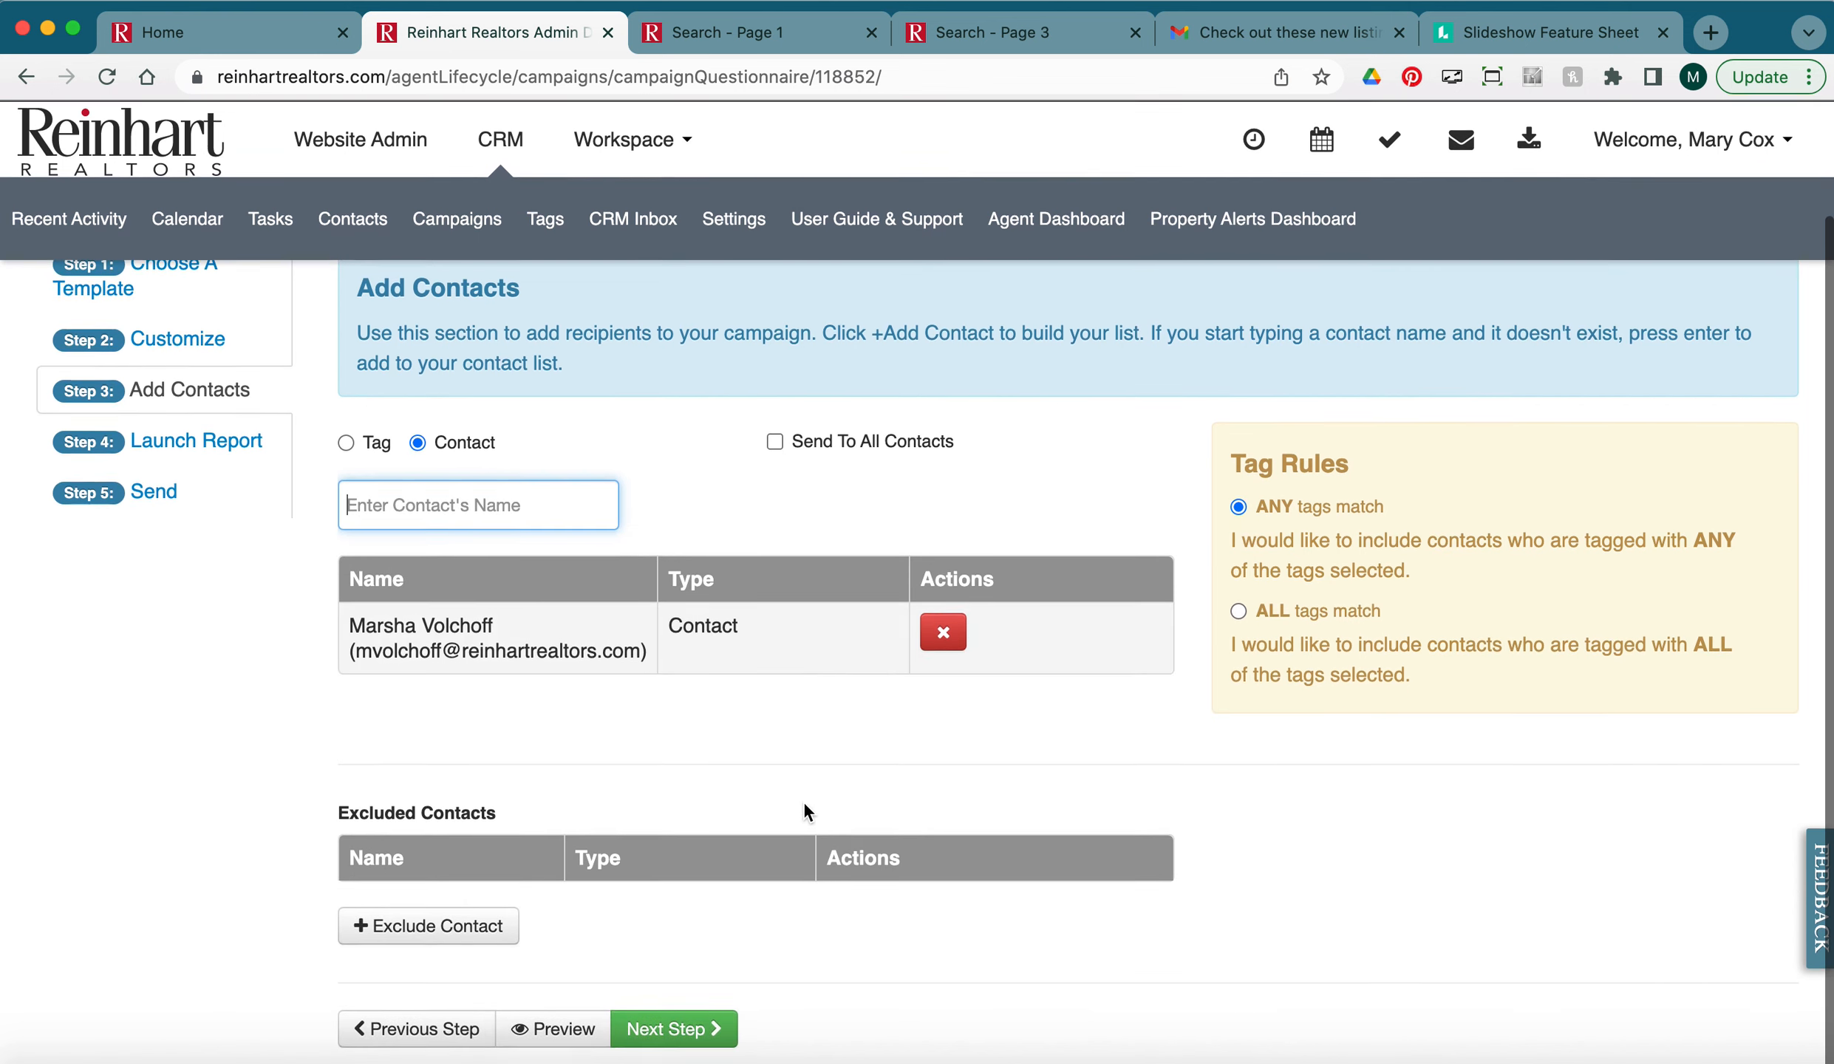
pyautogui.click(699, 1037)
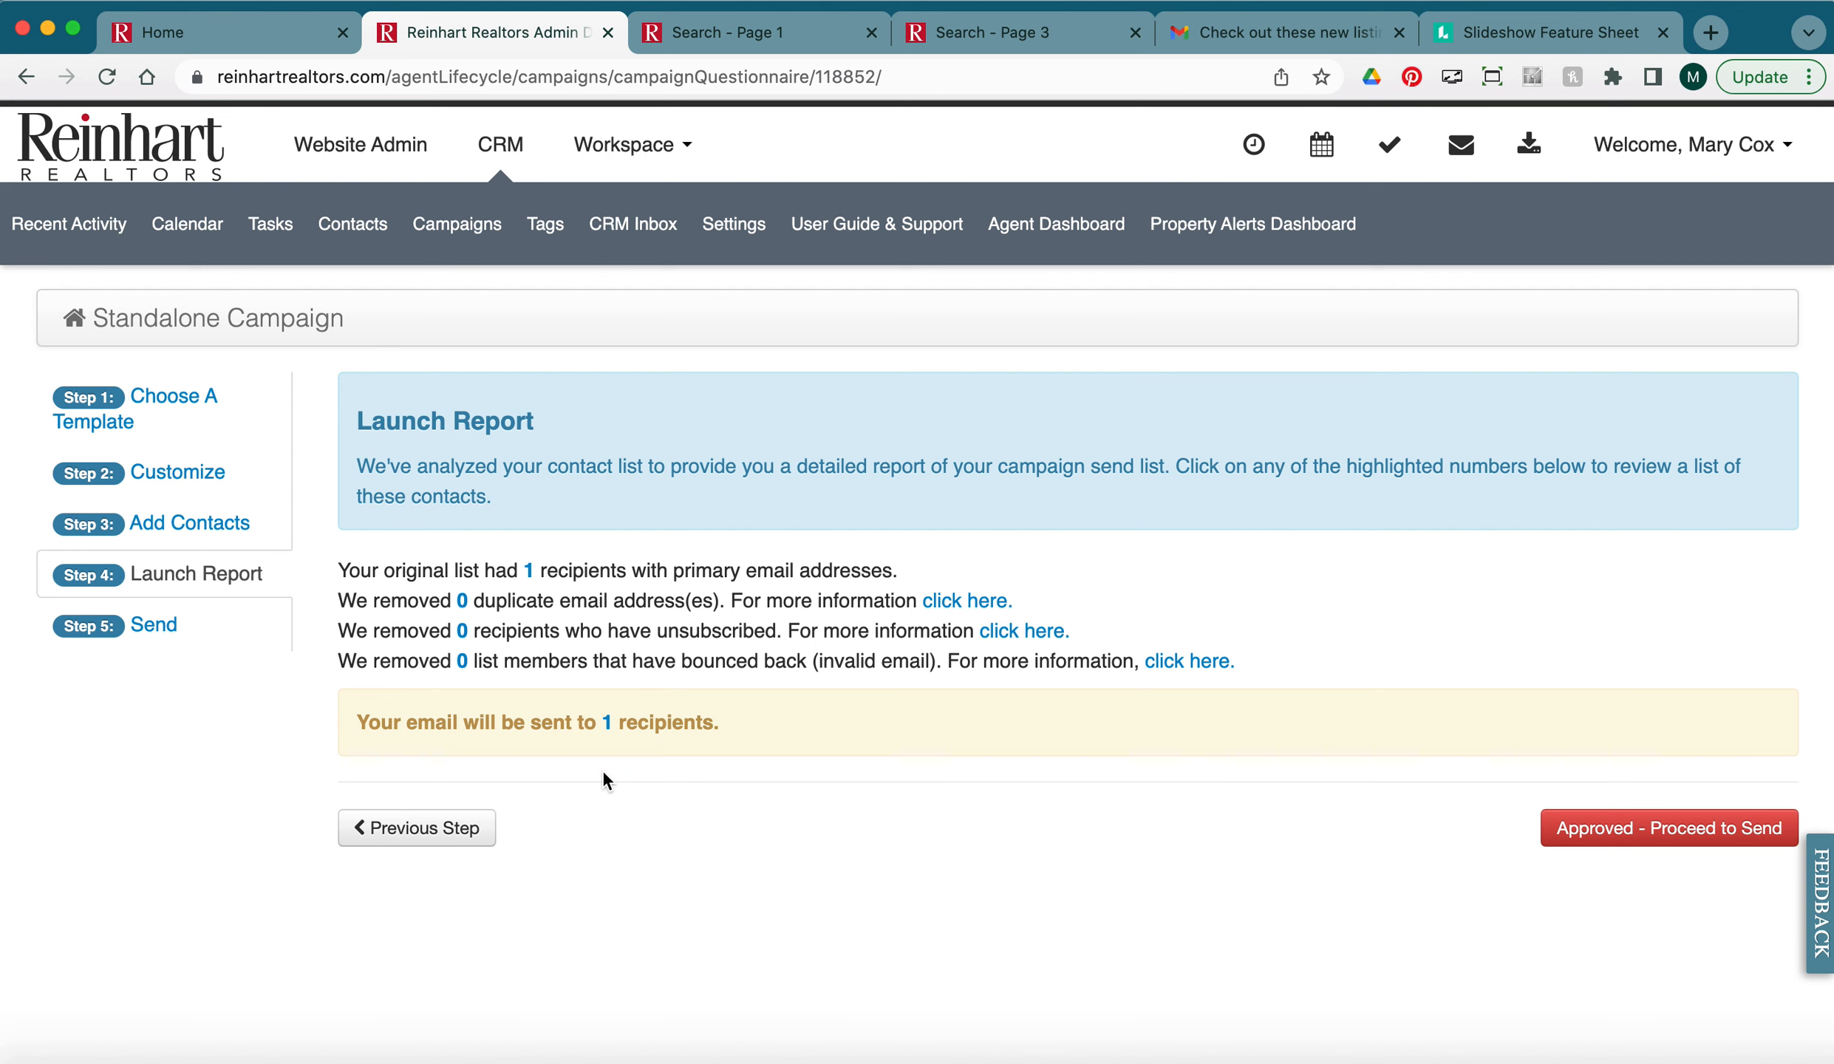
# Approve the recipient report and schedule the campaign for April 2, 2022 at 3:30 AM.
pyautogui.click(1644, 833)
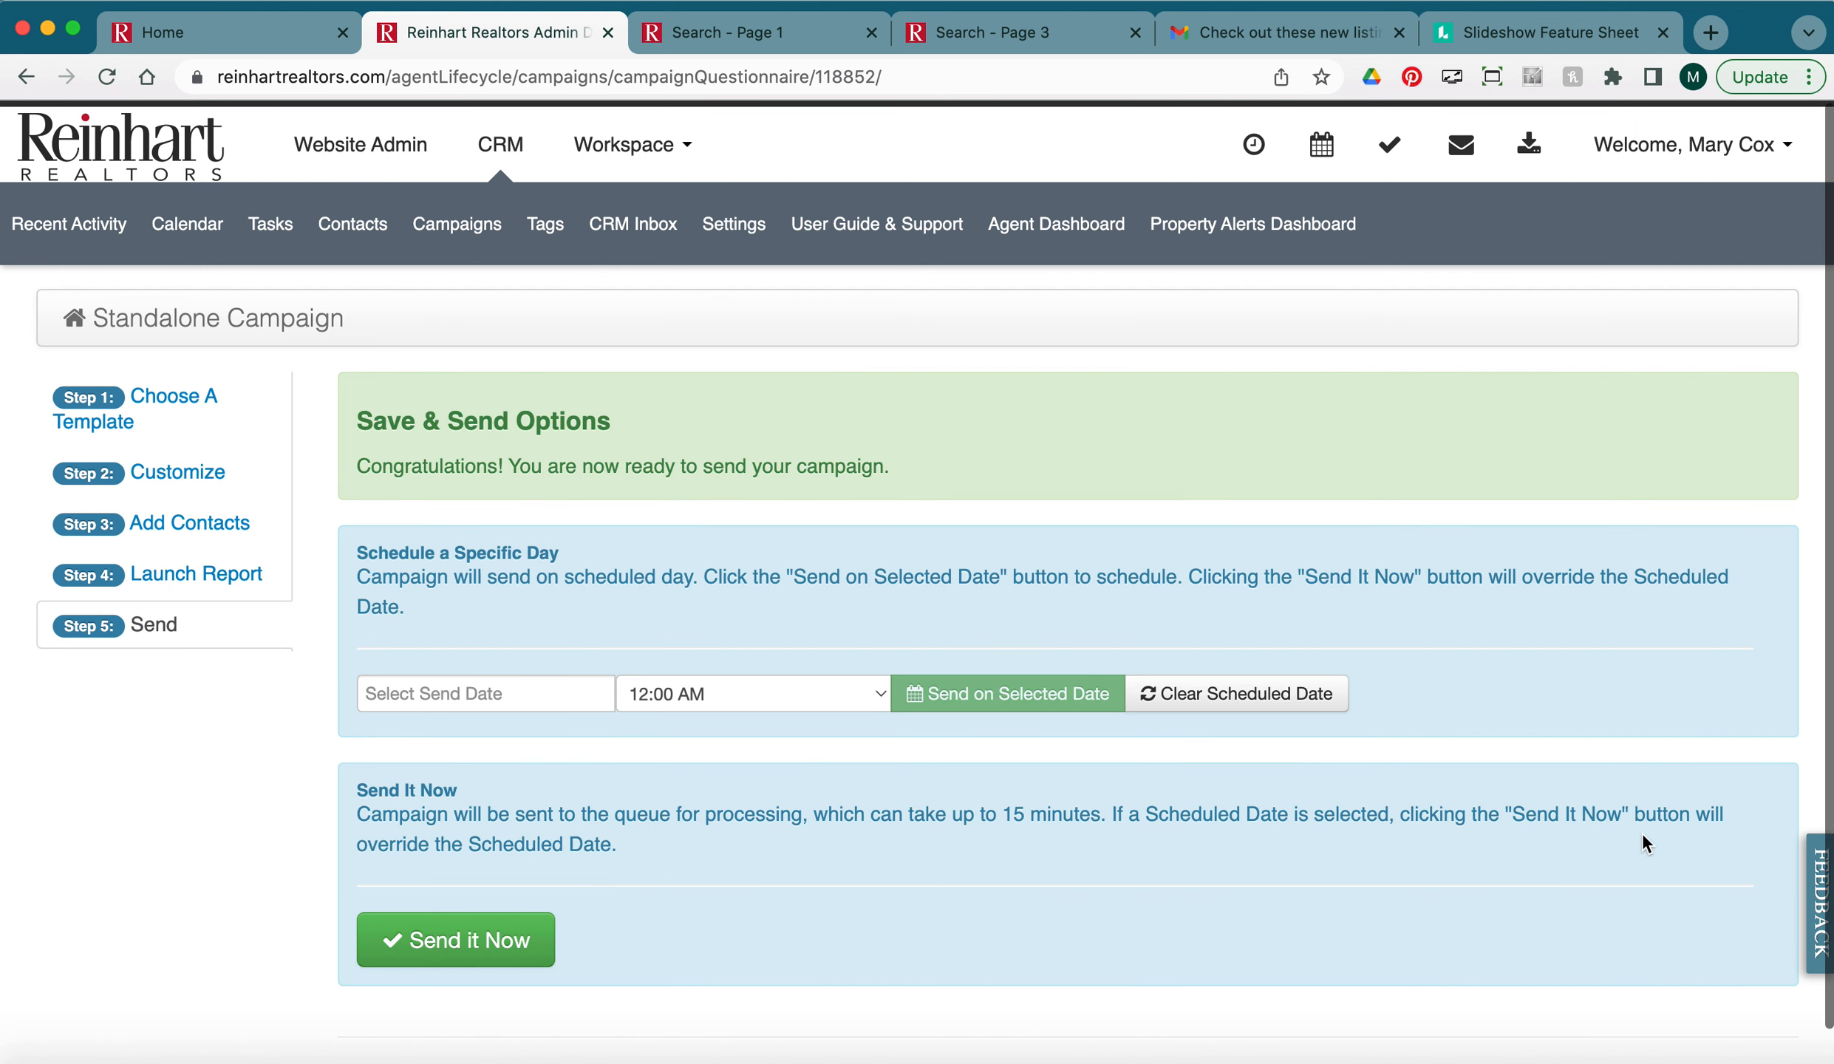
pyautogui.click(464, 693)
pyautogui.click(642, 774)
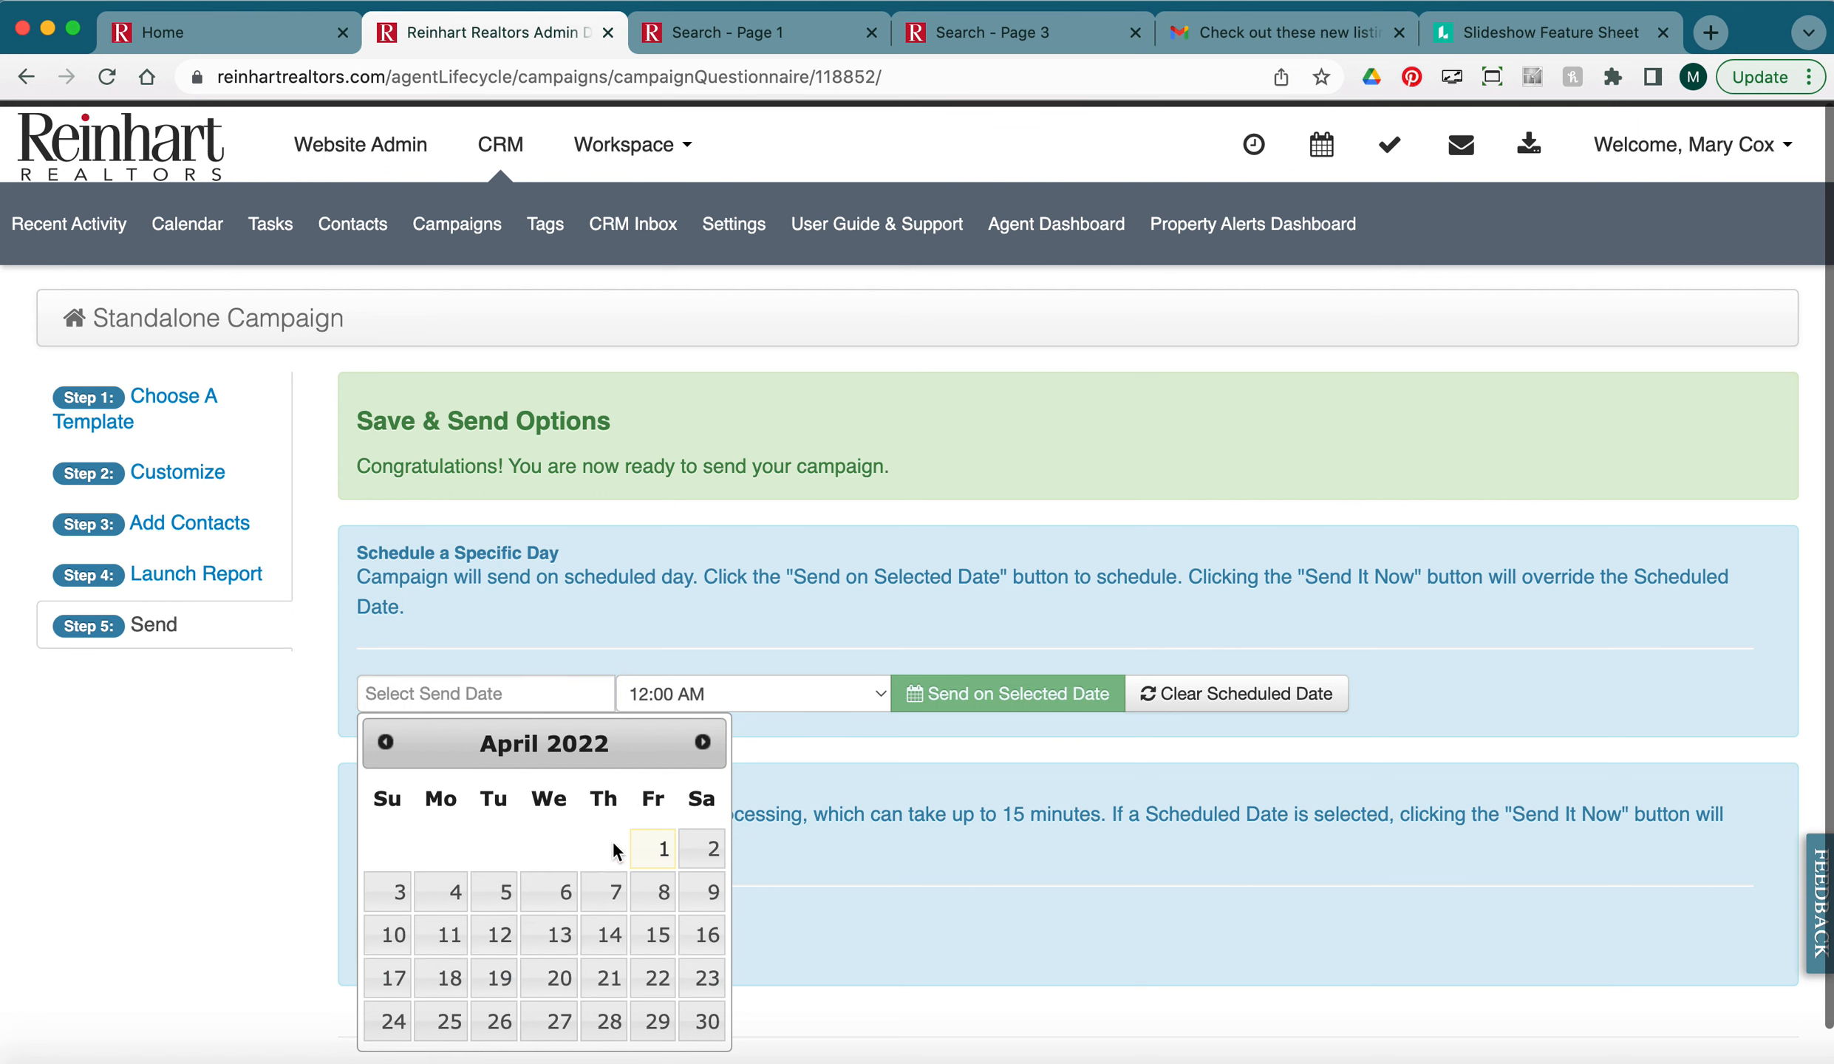
pyautogui.click(708, 850)
pyautogui.click(711, 693)
pyautogui.click(700, 861)
pyautogui.click(980, 695)
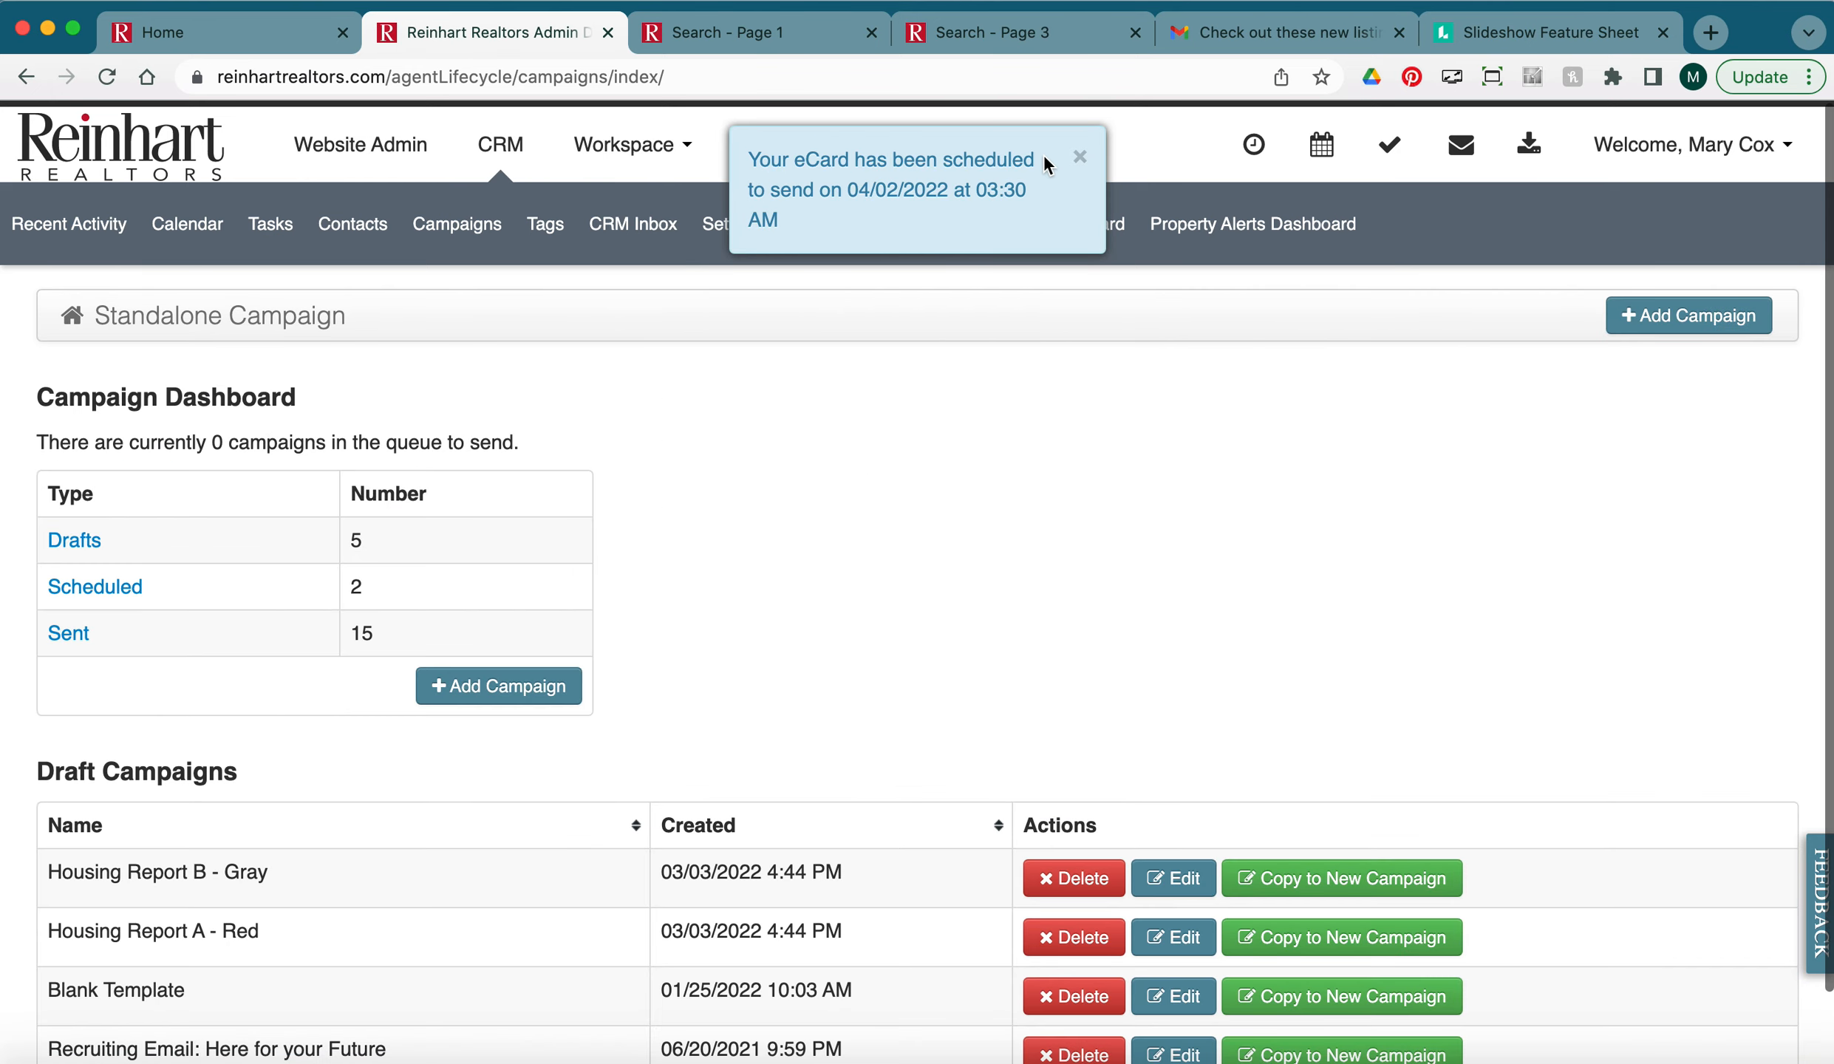
# Check the campaign is listed under Scheduled, then review the 'Check out these new listings!' email in Gmail.
pyautogui.click(1079, 157)
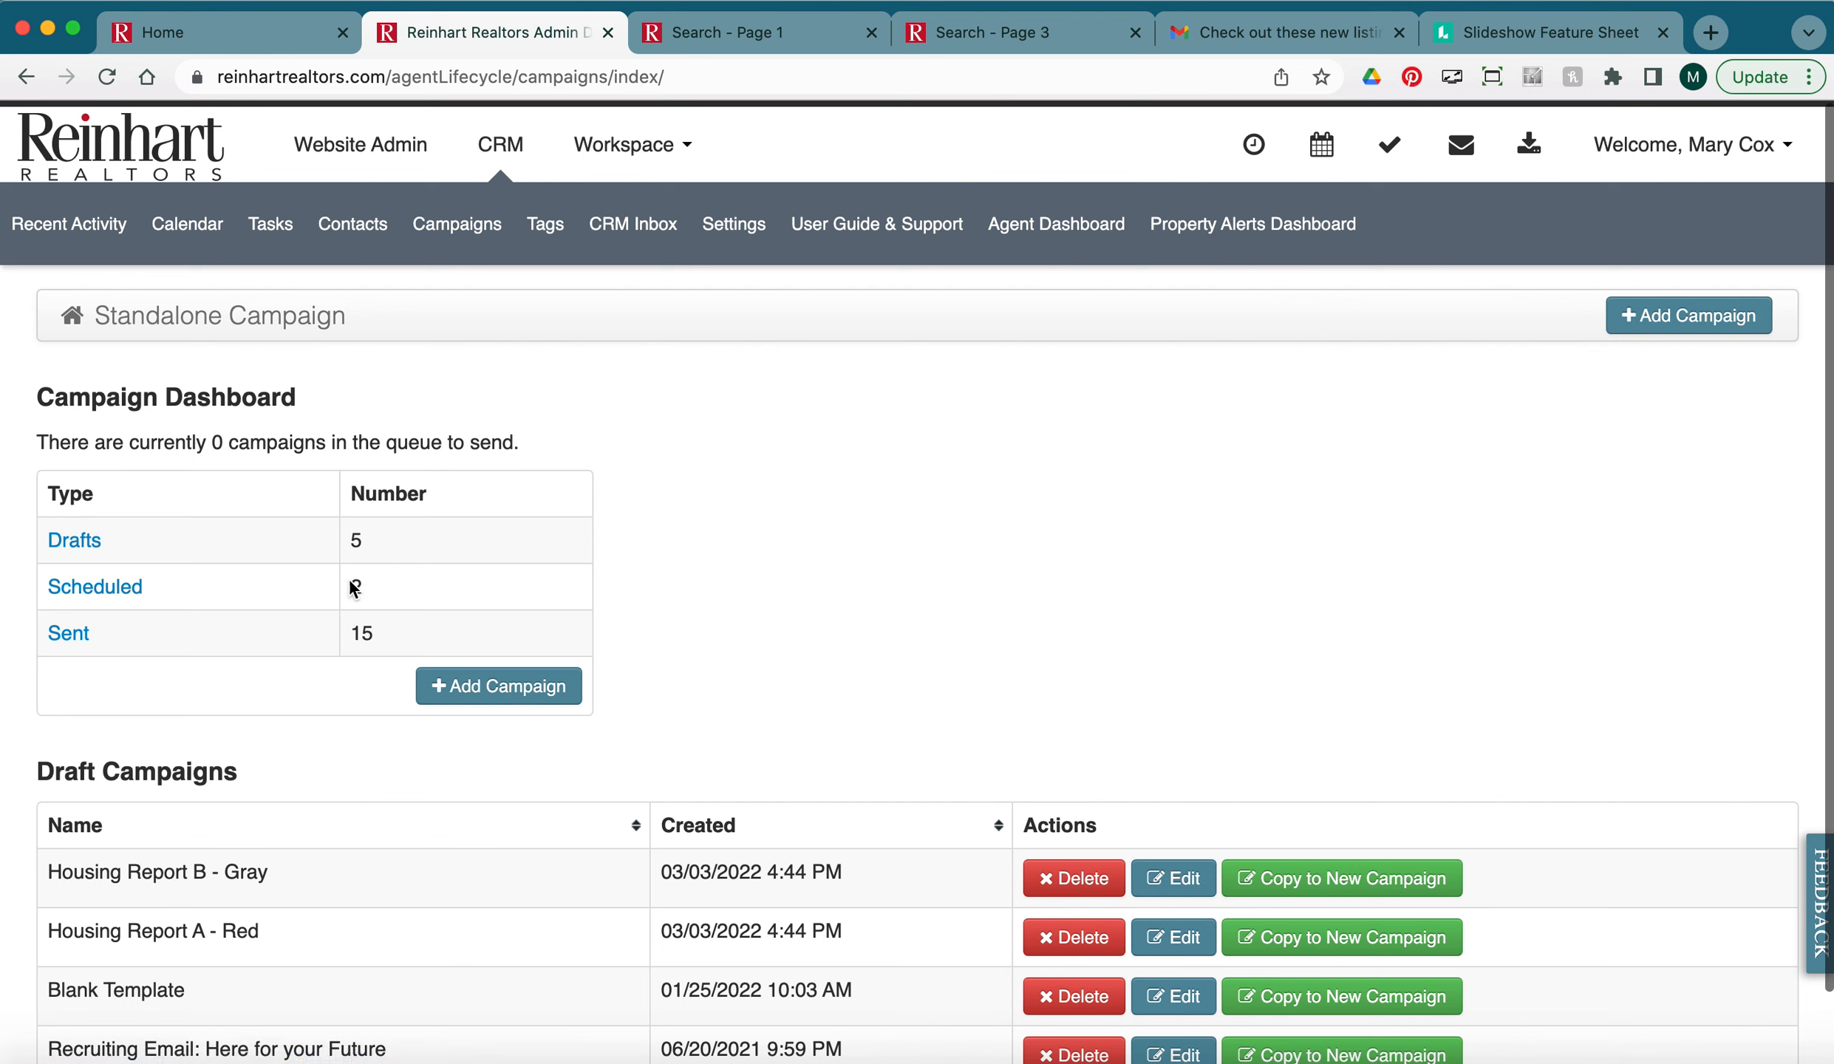
pyautogui.click(116, 603)
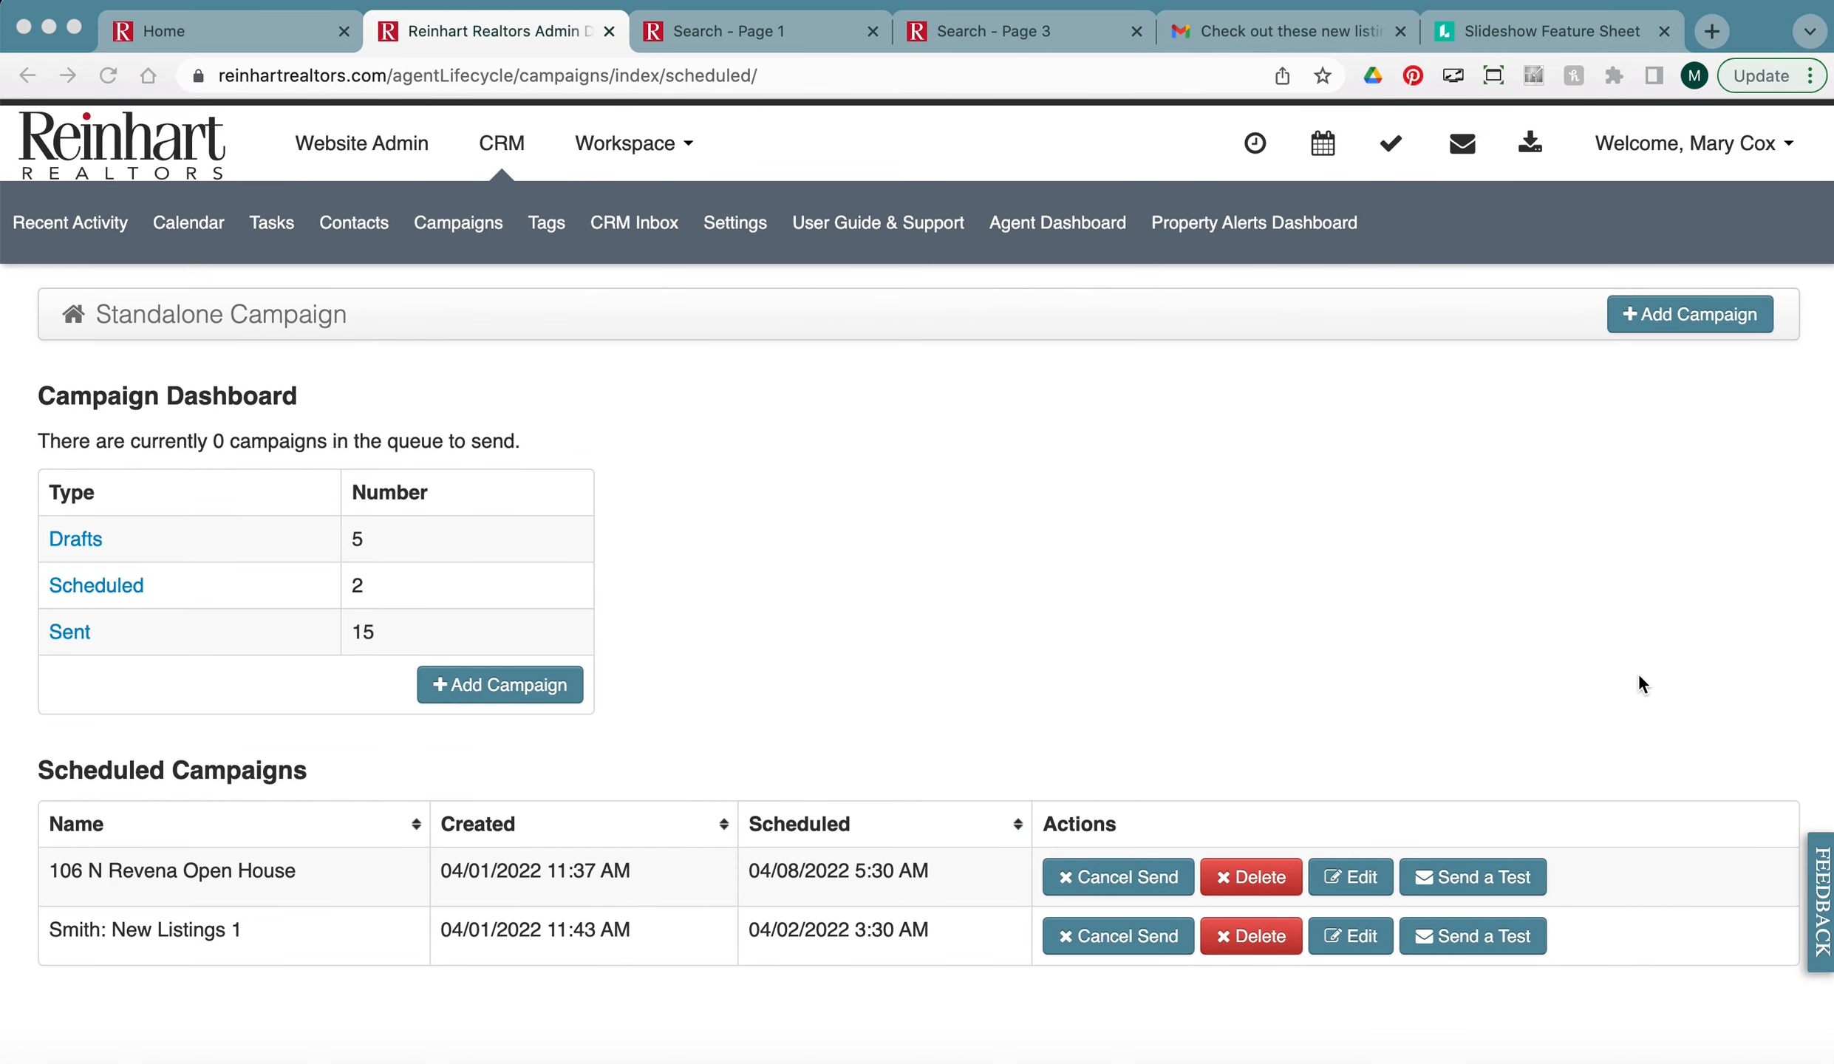
pyautogui.click(1290, 30)
pyautogui.scroll(-5, 1385, 552)
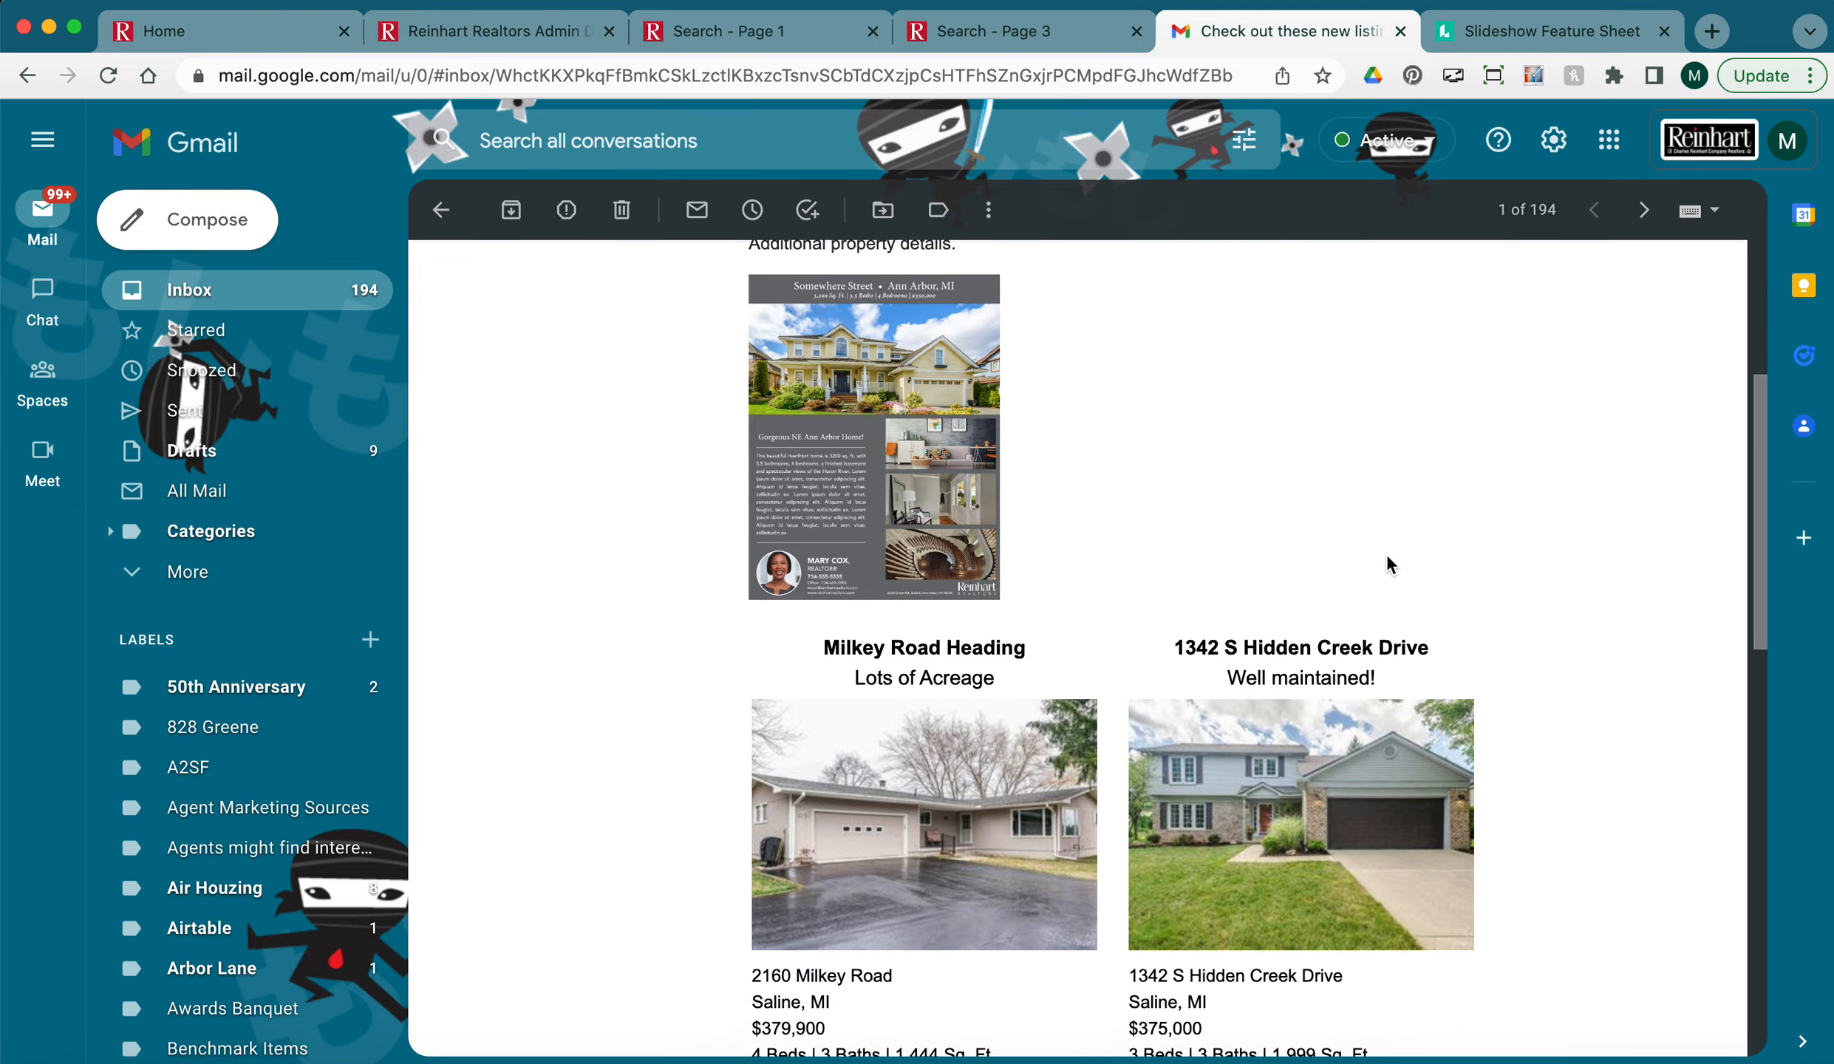
pyautogui.scroll(-6, 1386, 553)
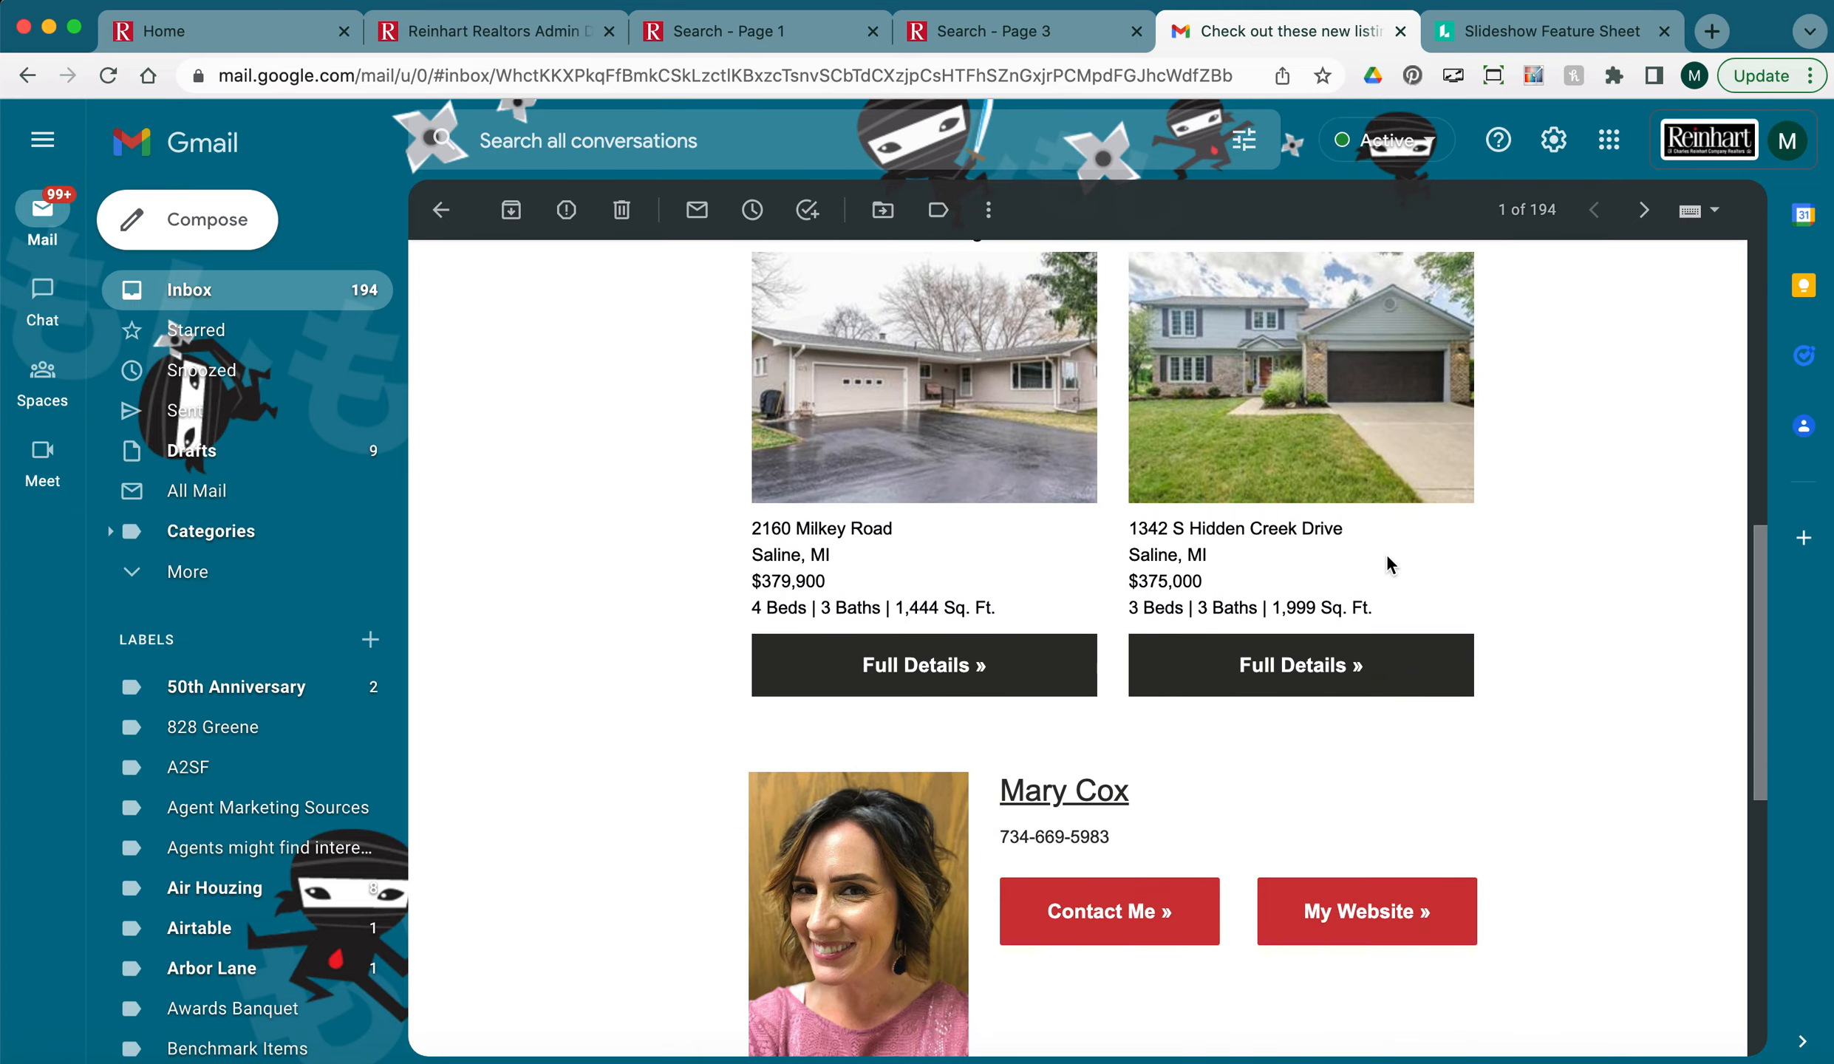
pyautogui.scroll(12, 1386, 563)
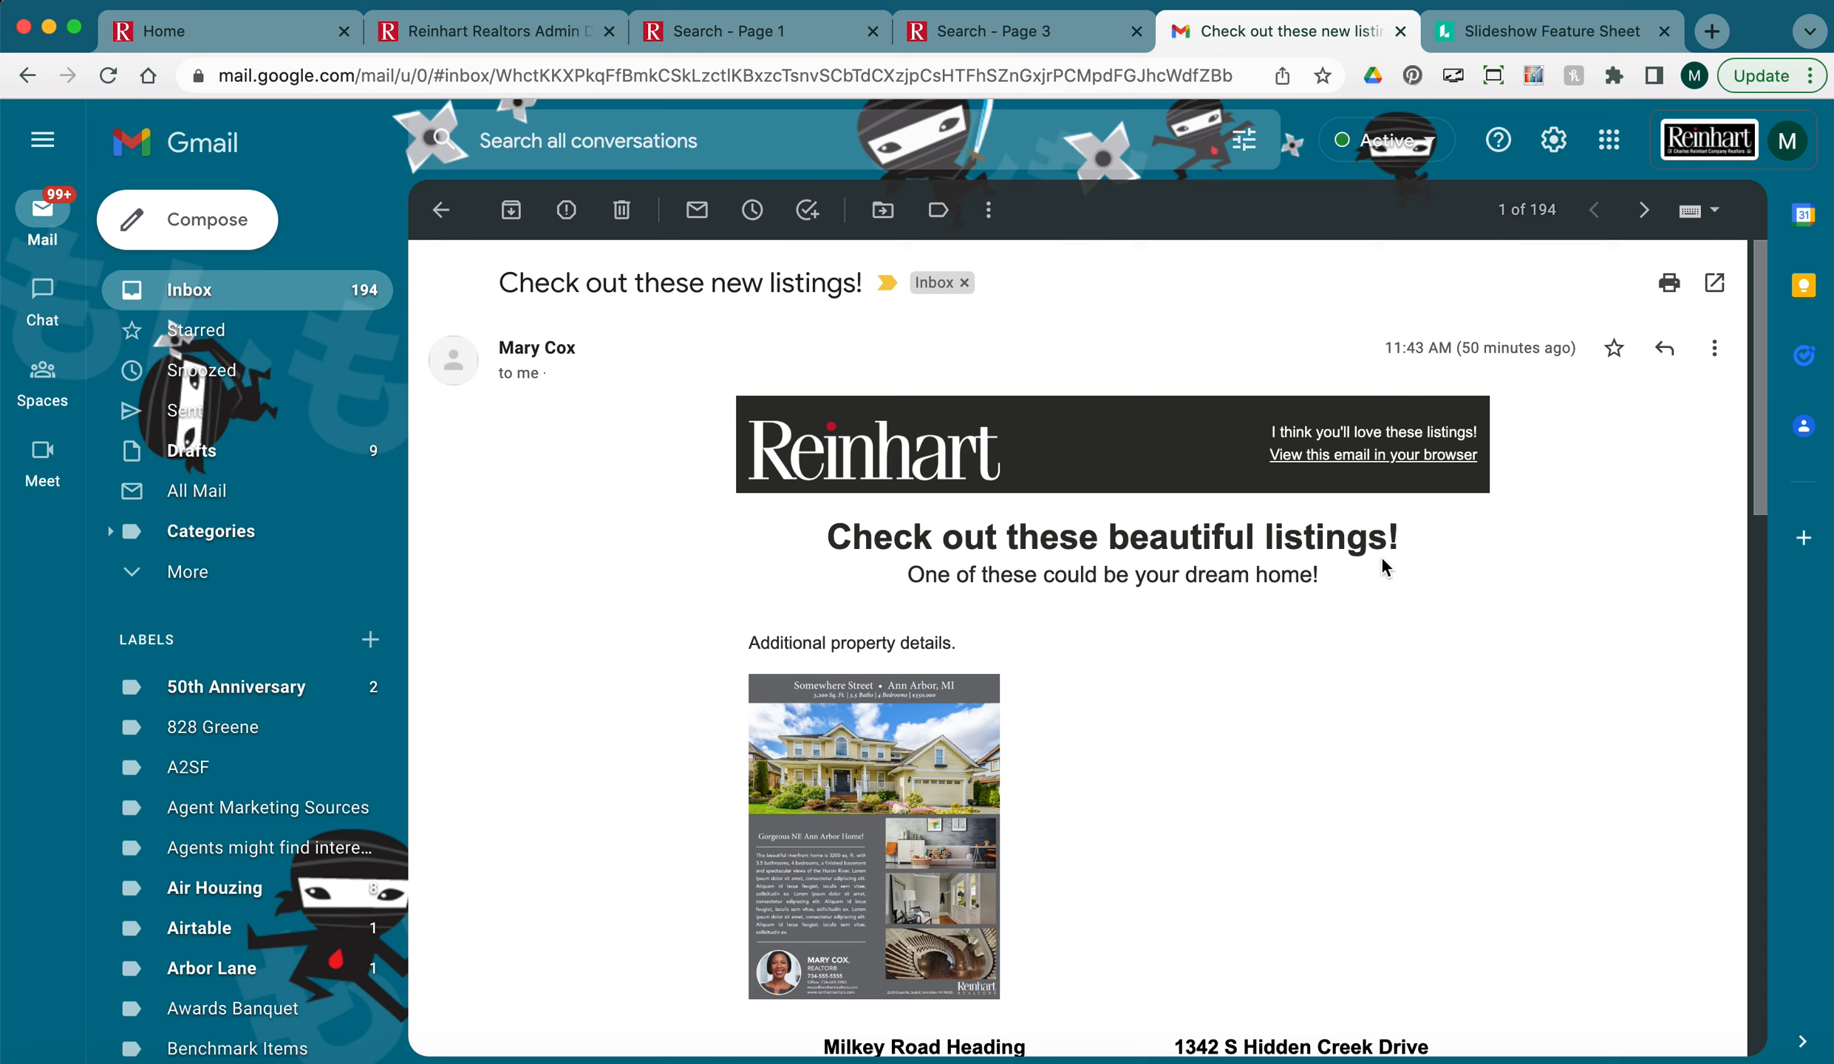